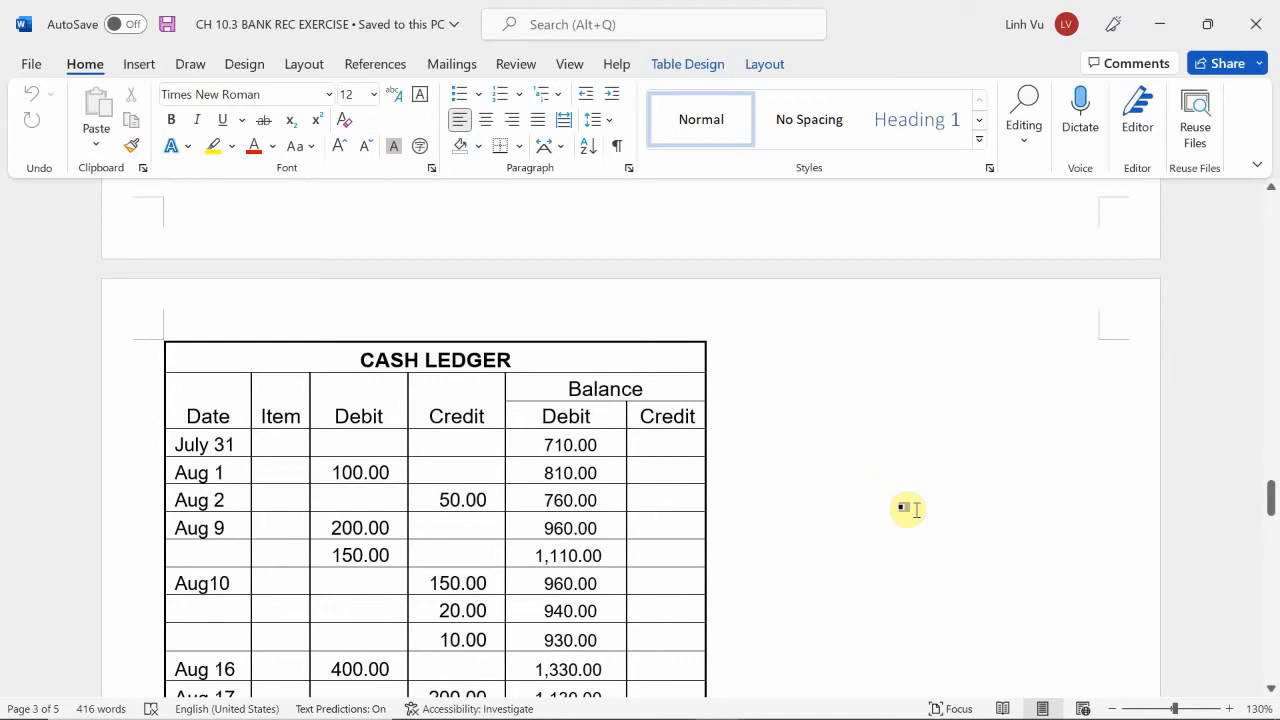
Highlight the ending balance amount of 1,055.00 on the bank statement in yellow.
scroll(908, 508, down, 9)
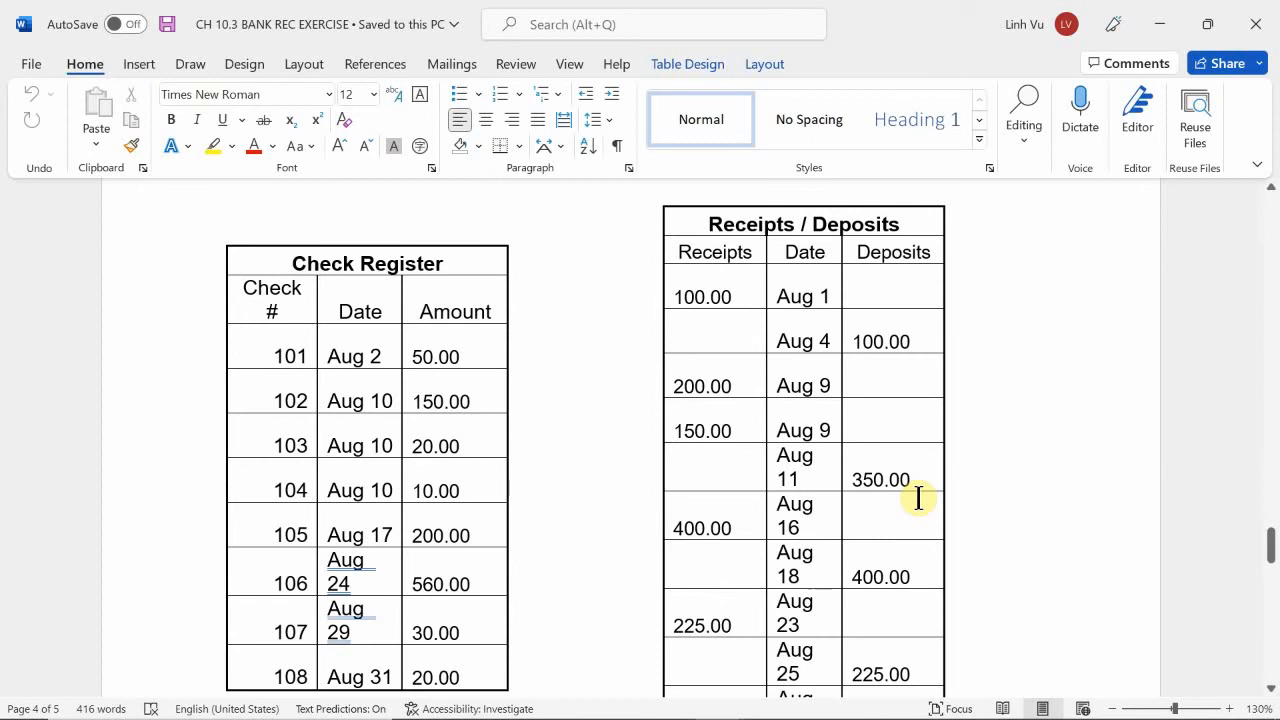
scroll(918, 498, down, 10)
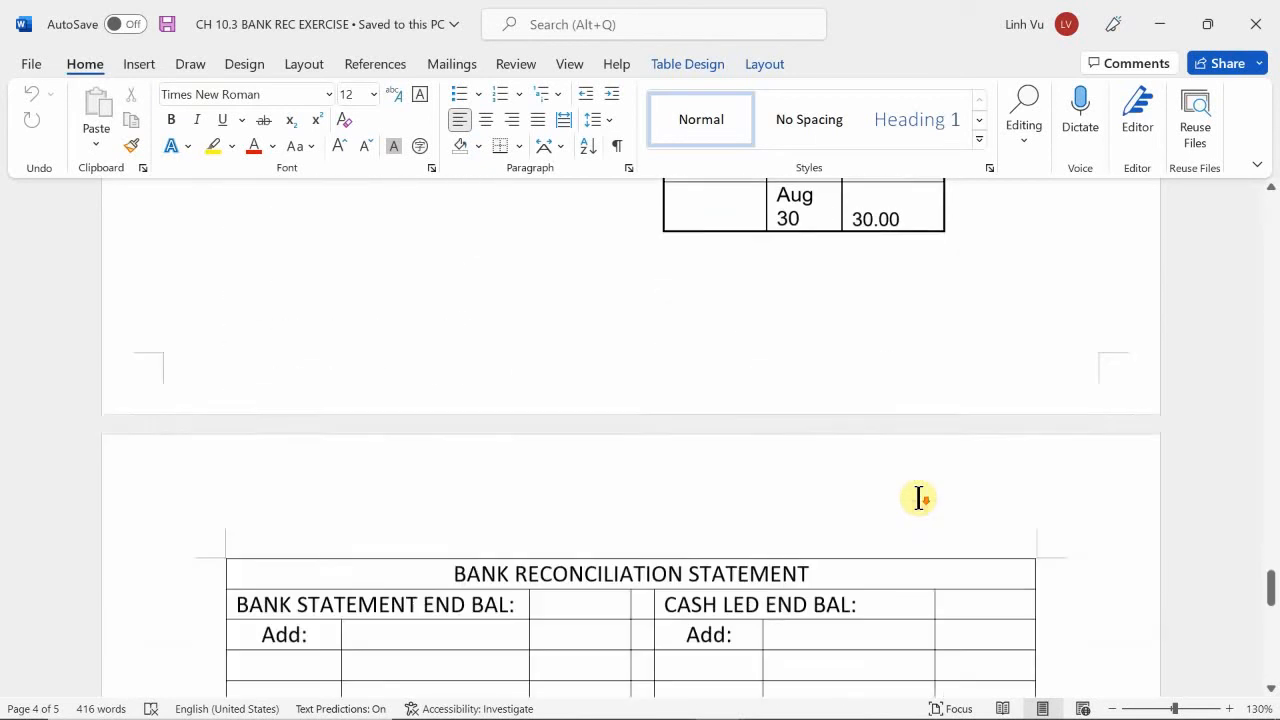
scroll(918, 498, down, 1)
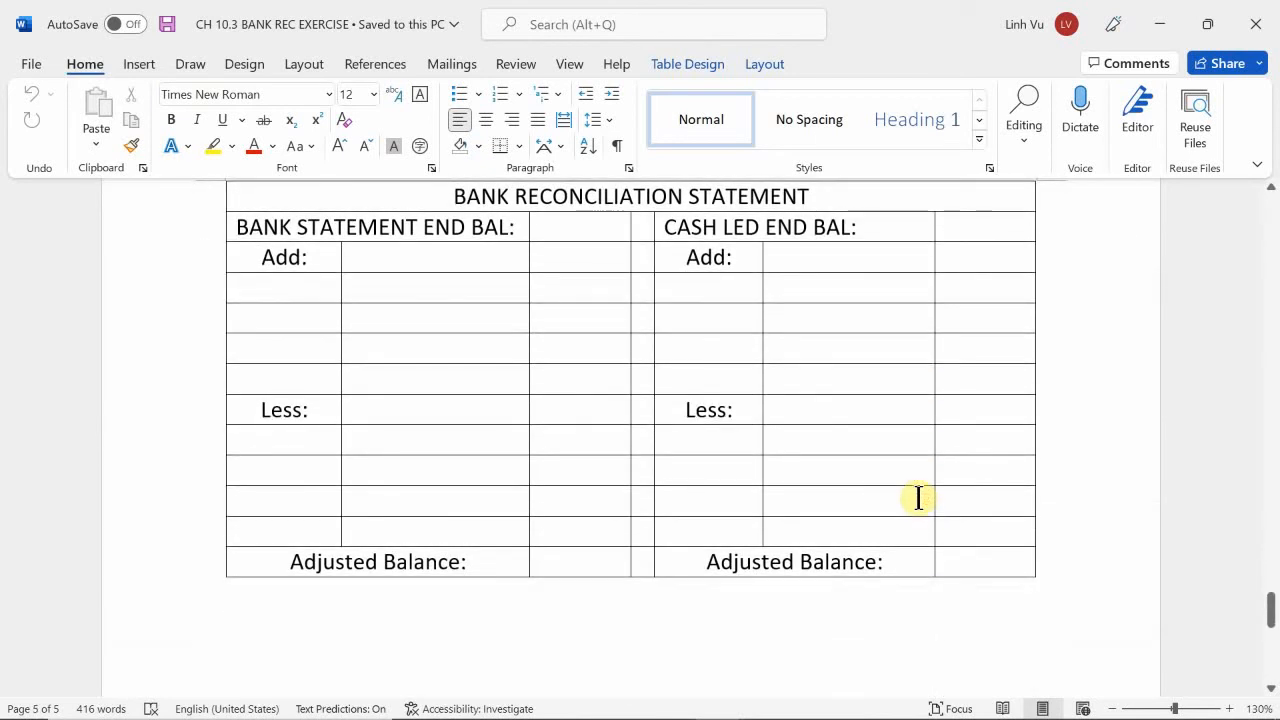
scroll(918, 498, up, 2)
scroll(918, 498, down, 1)
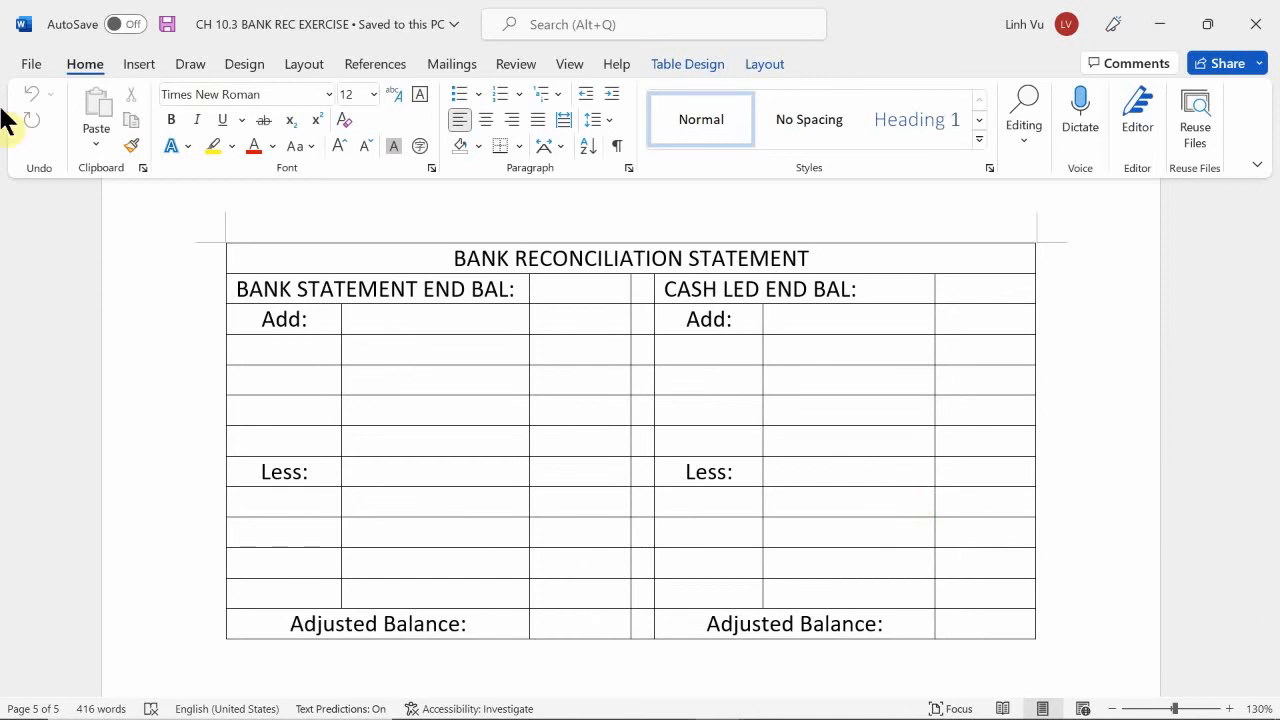
click(558, 302)
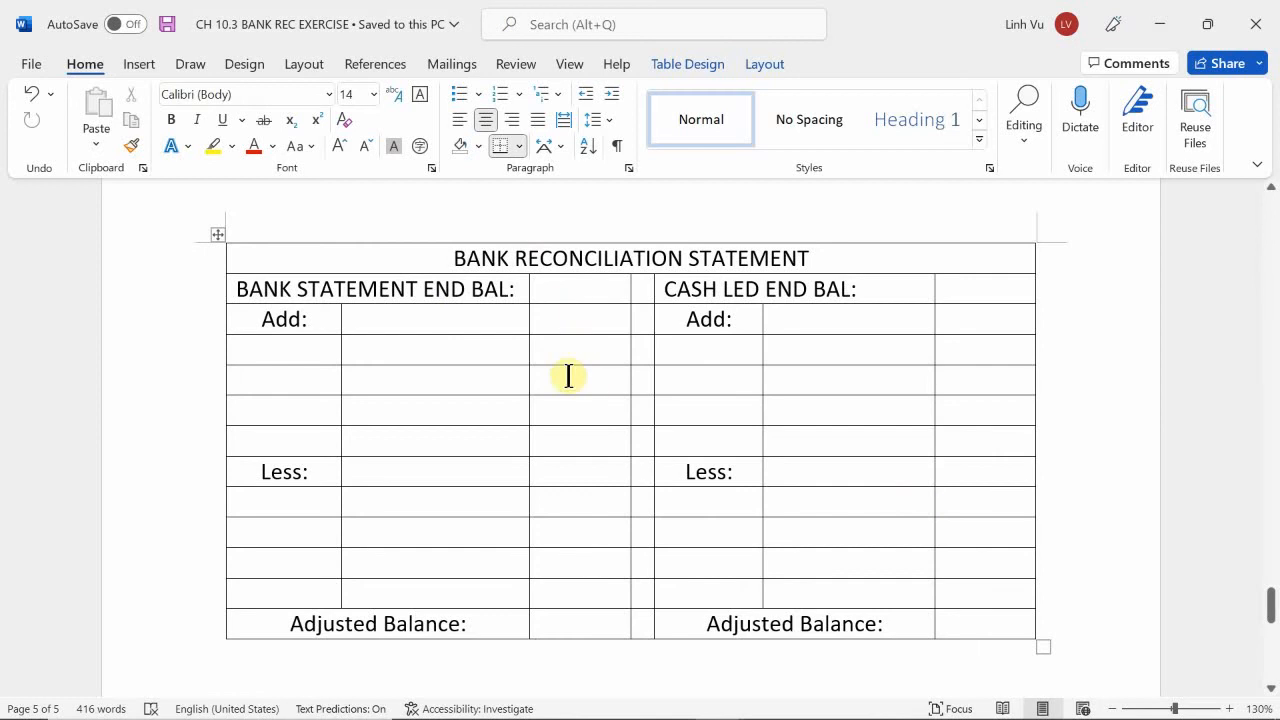
scroll(567, 387, up, 20)
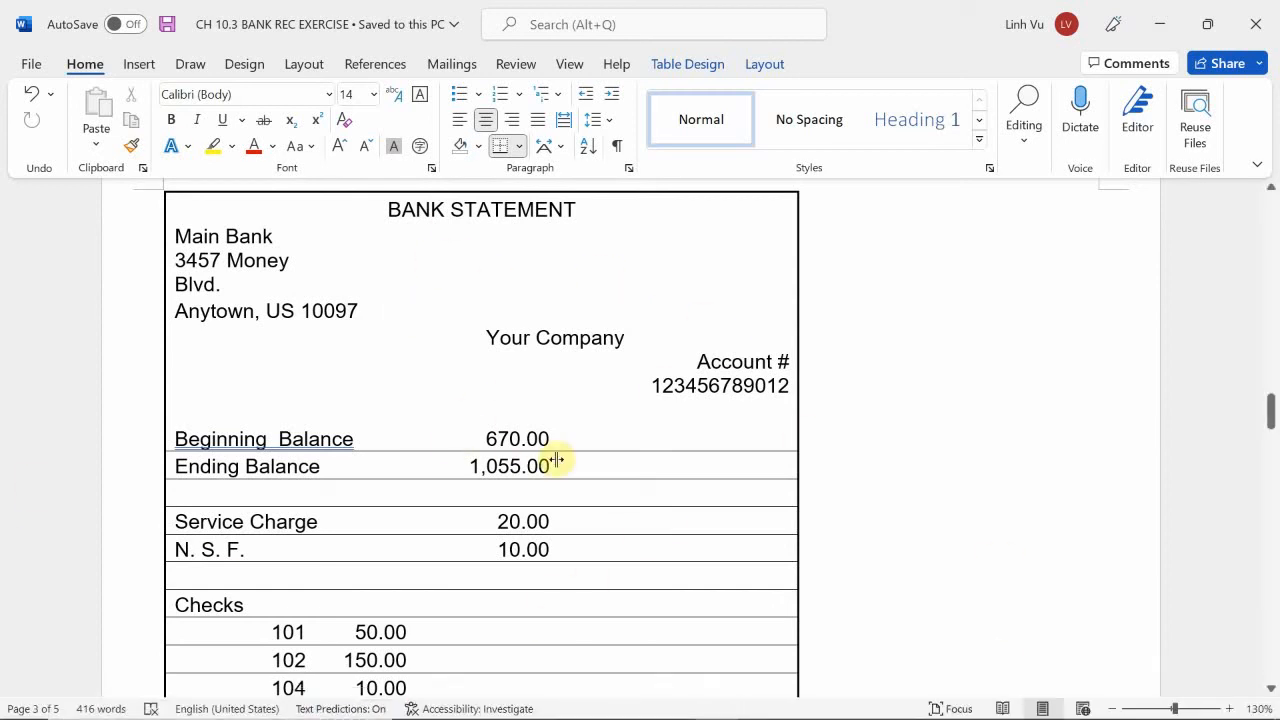
drag(552, 465, 469, 466)
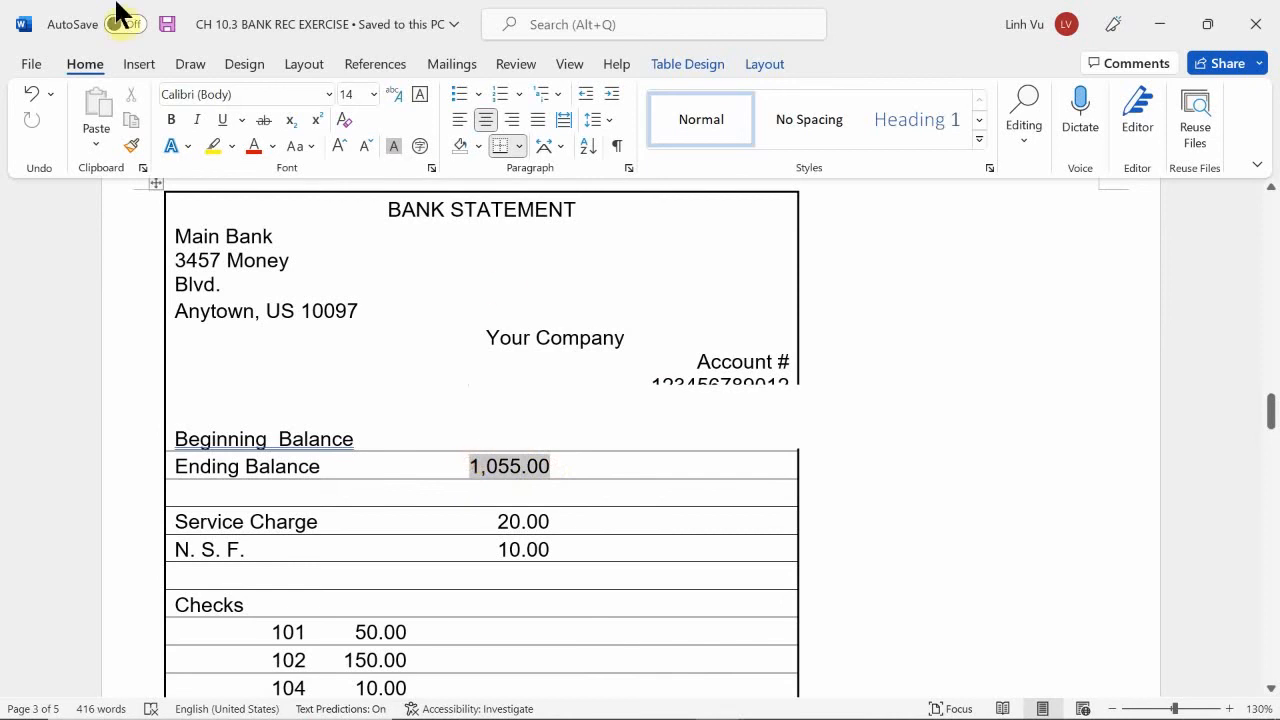
click(206, 146)
Enter 1055.00 as the bank statement end balance in the bank reconciliation statement.
scroll(414, 434, down, 10)
scroll(452, 437, down, 10)
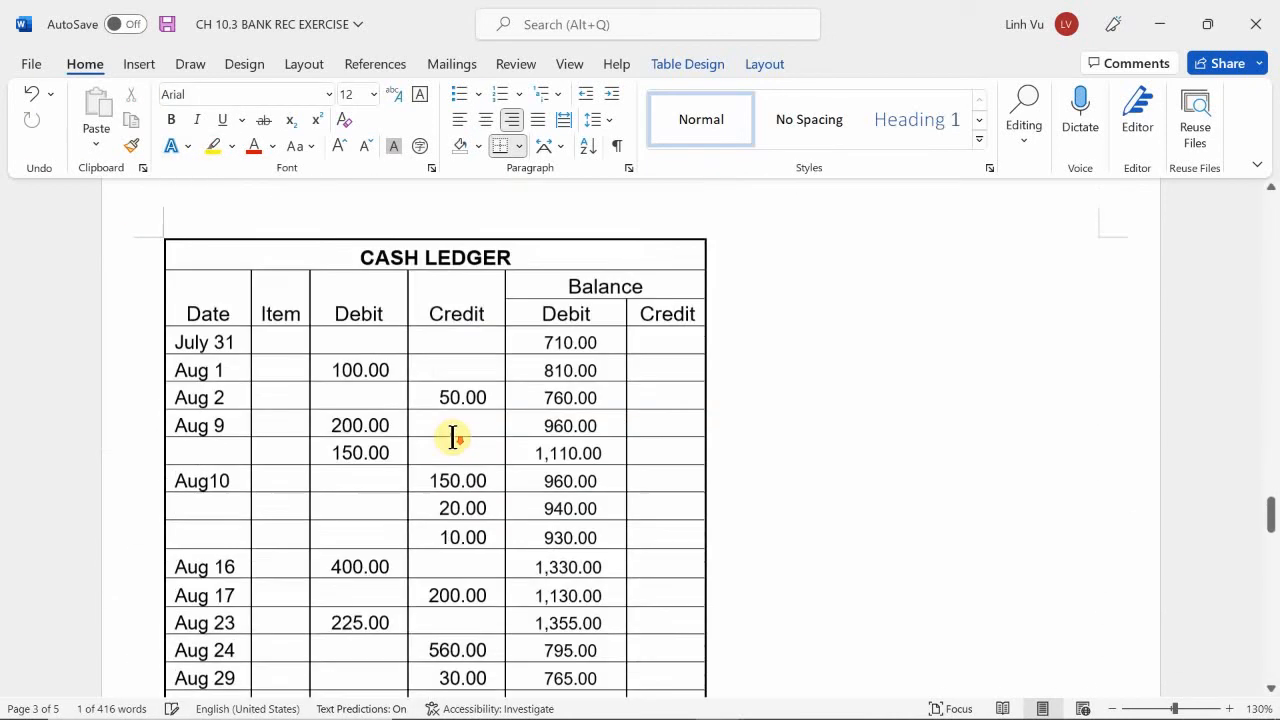
scroll(453, 431, down, 6)
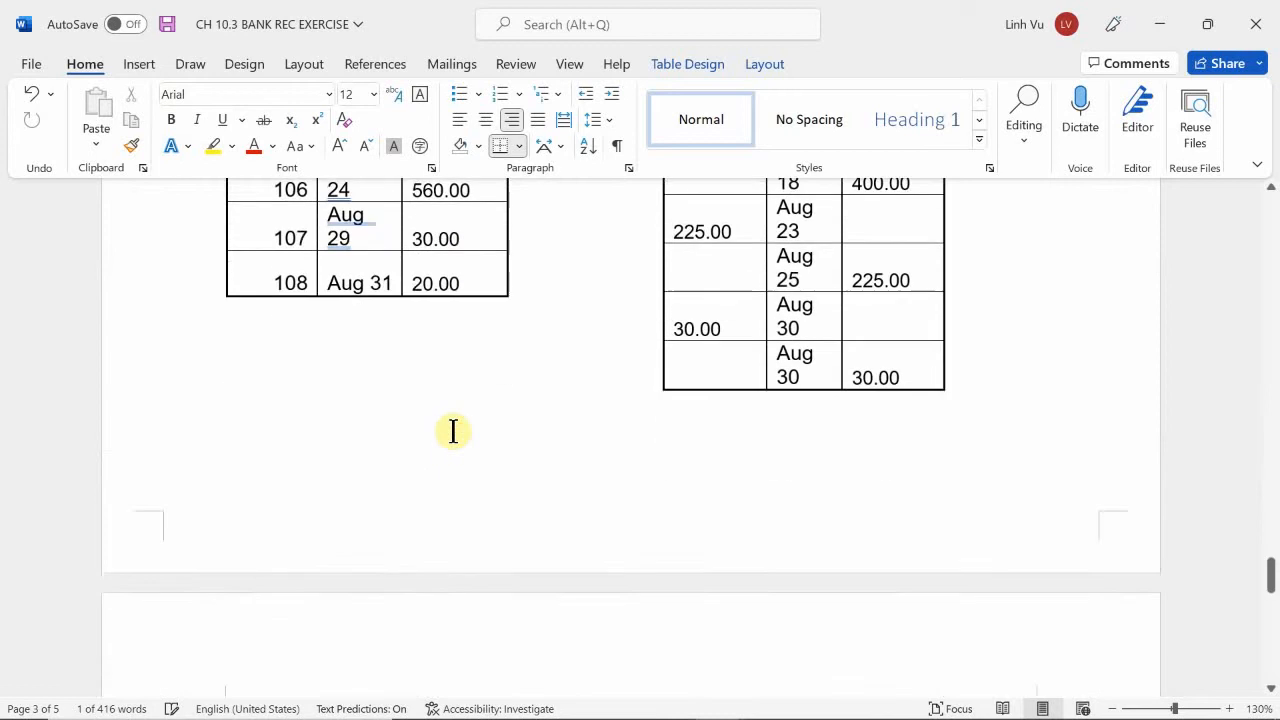
click(588, 283)
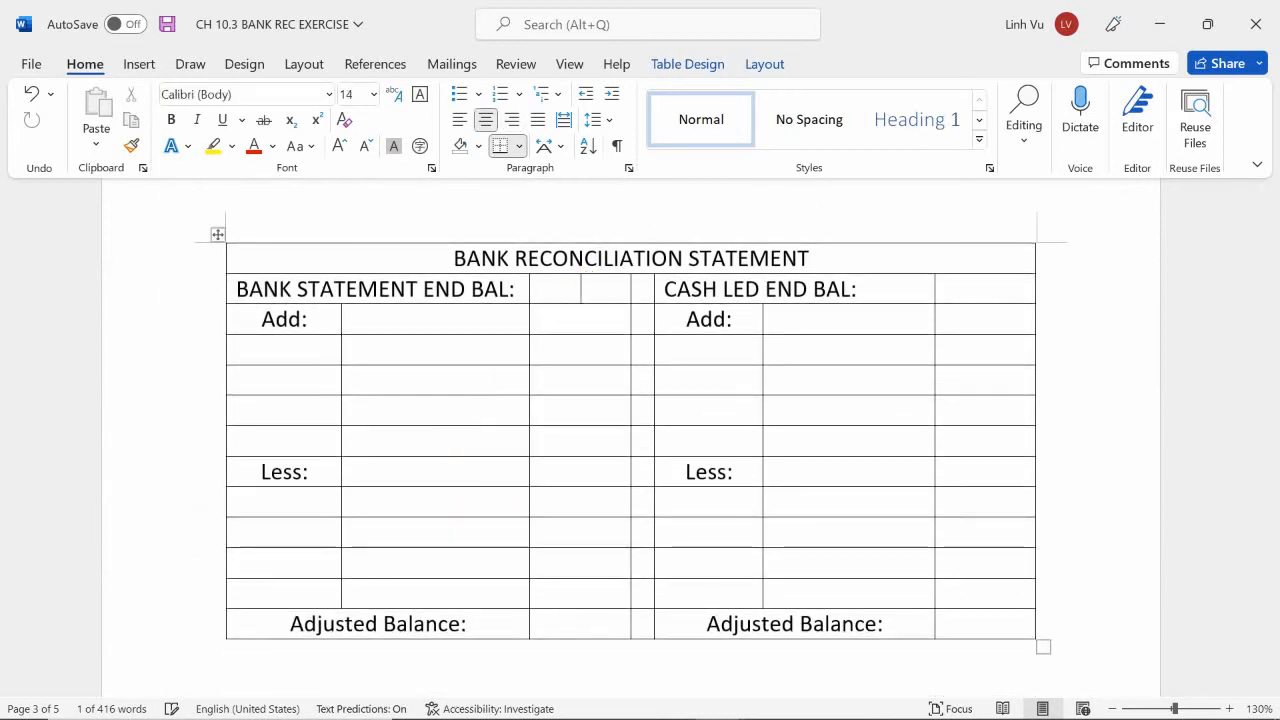
text(1055.00)
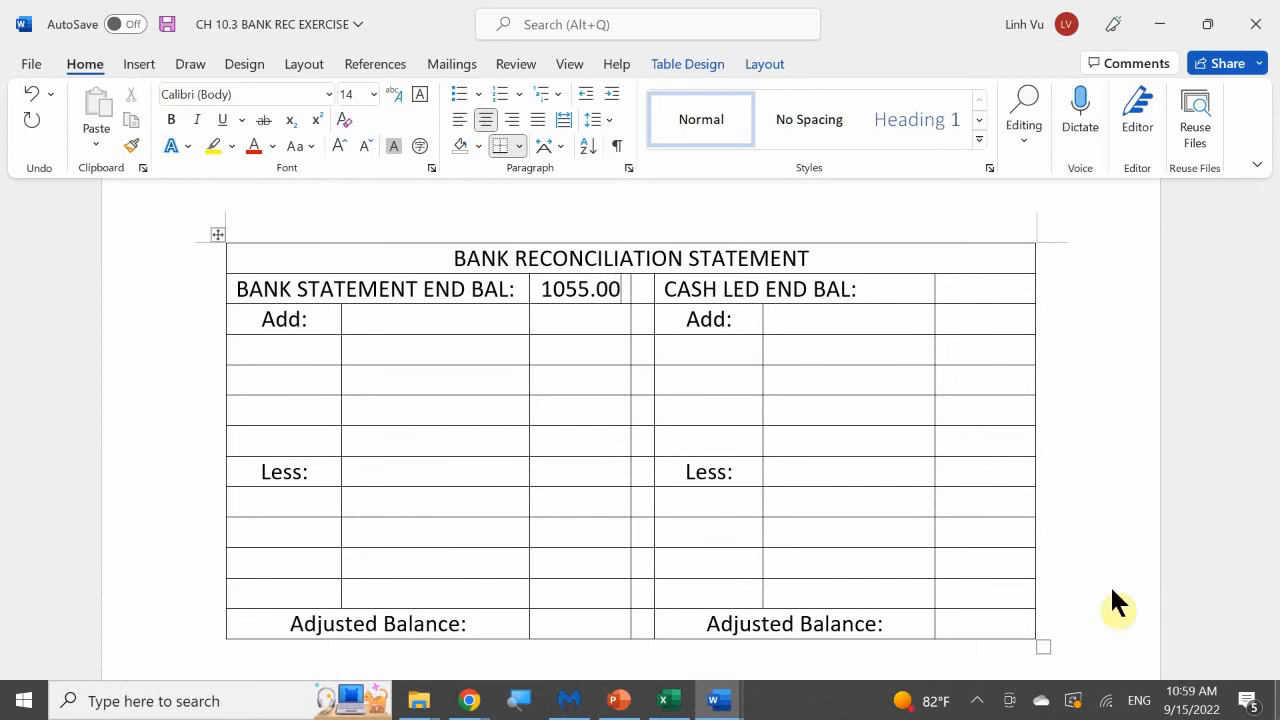
Review the receipts and their matching deposits in the Receipts / Deposits table for August.
click(284, 347)
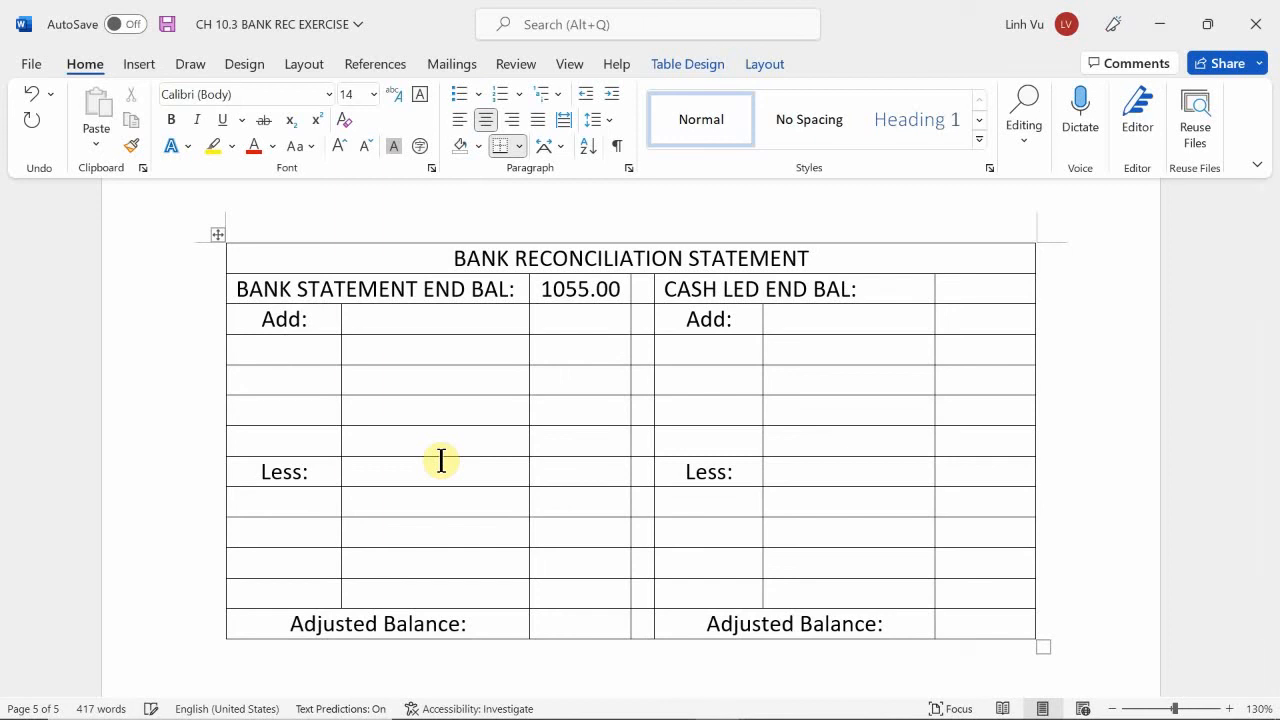
scroll(441, 461, up, 10)
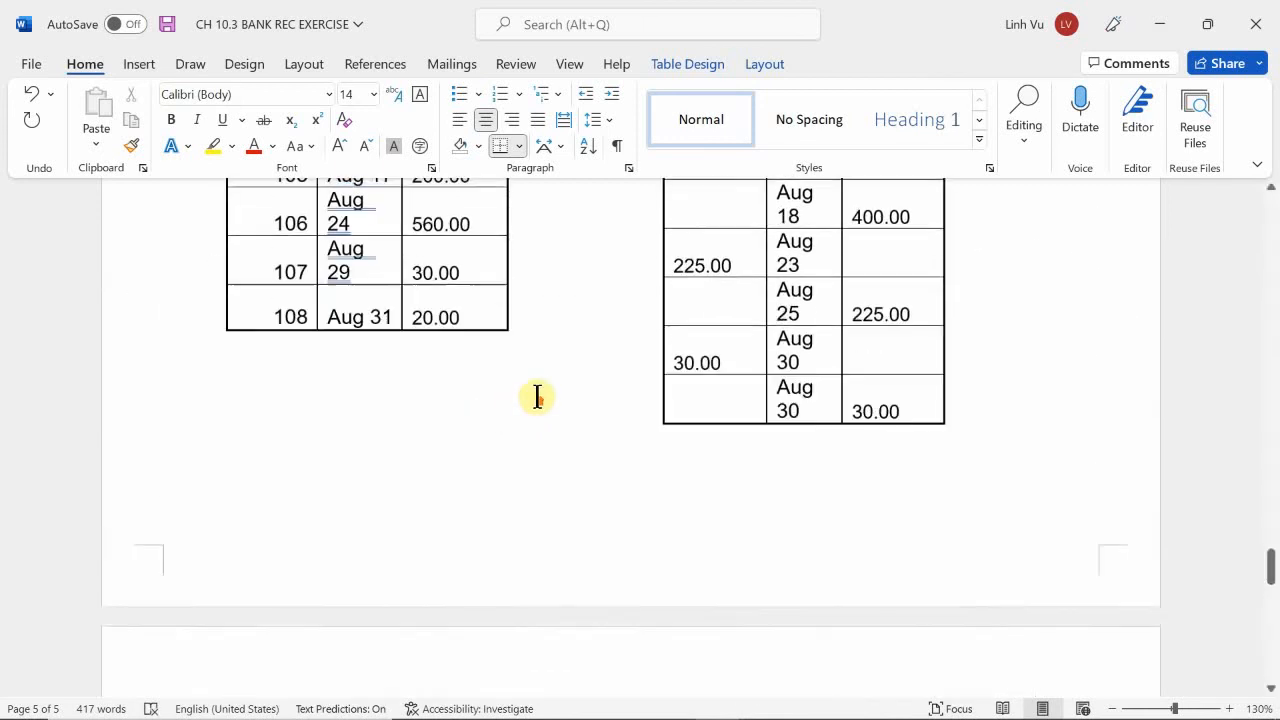
scroll(537, 397, up, 4)
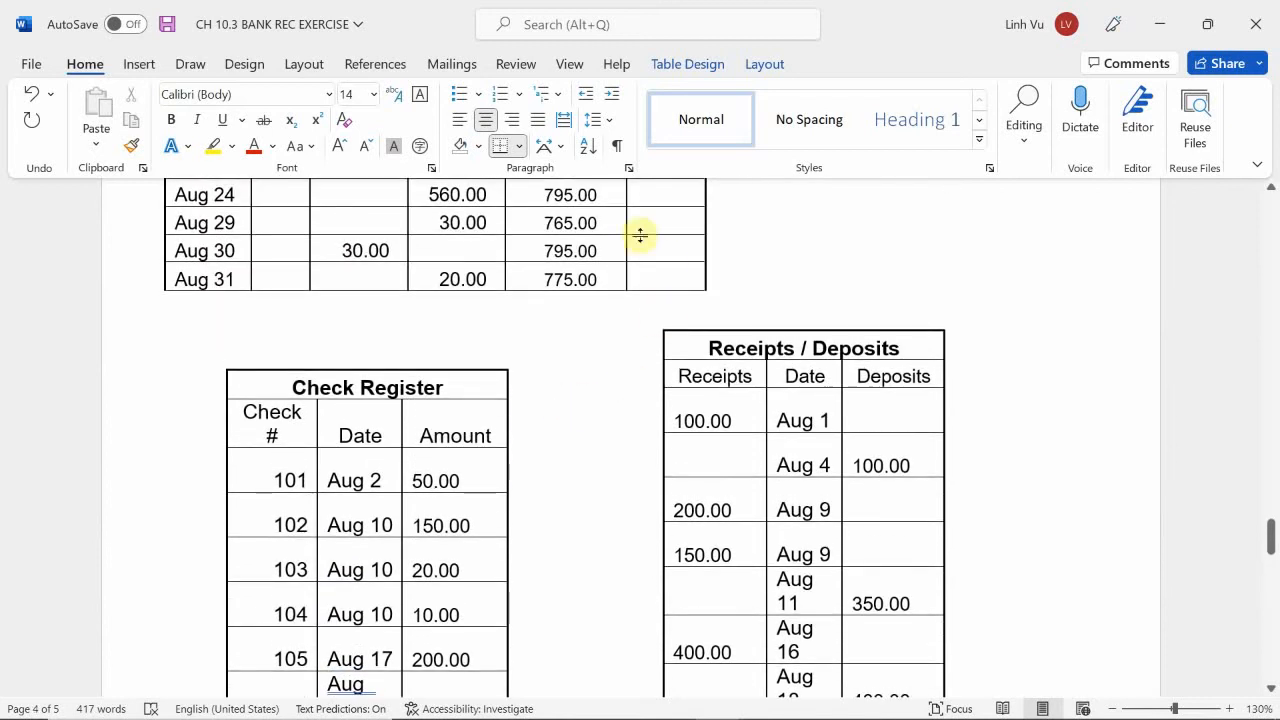
scroll(878, 388, down, 1)
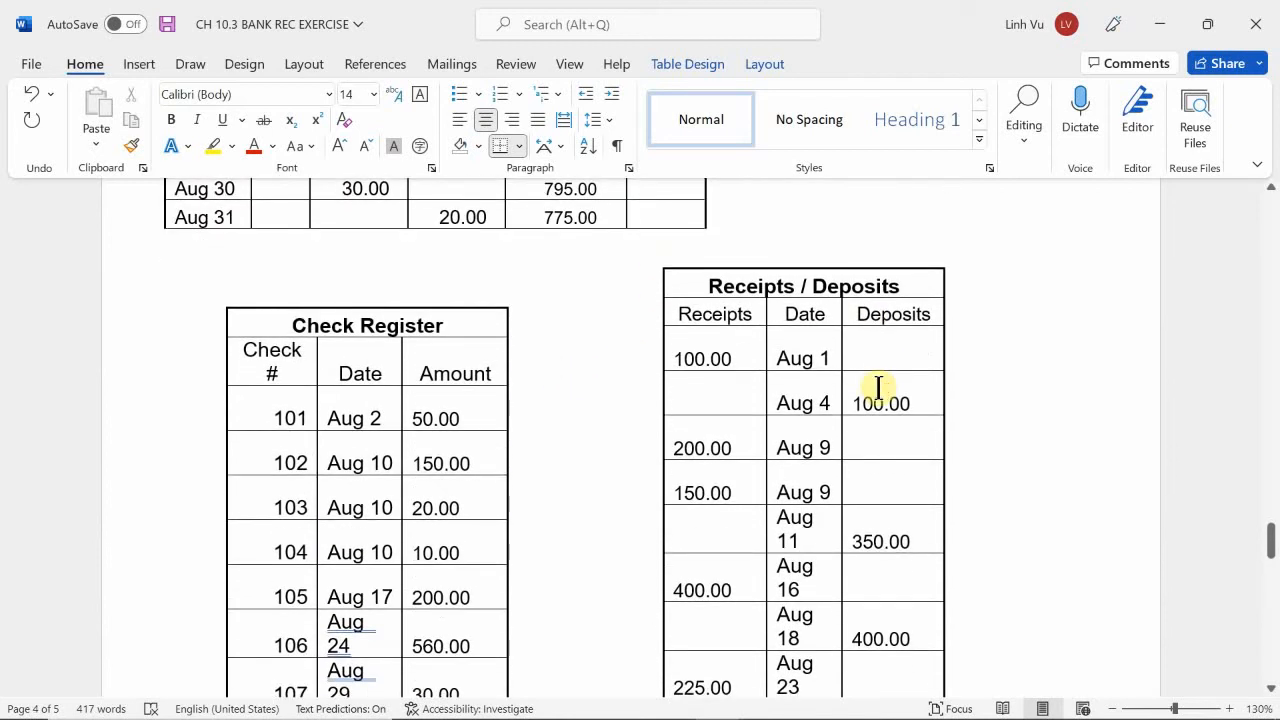
scroll(690, 330, down, 1)
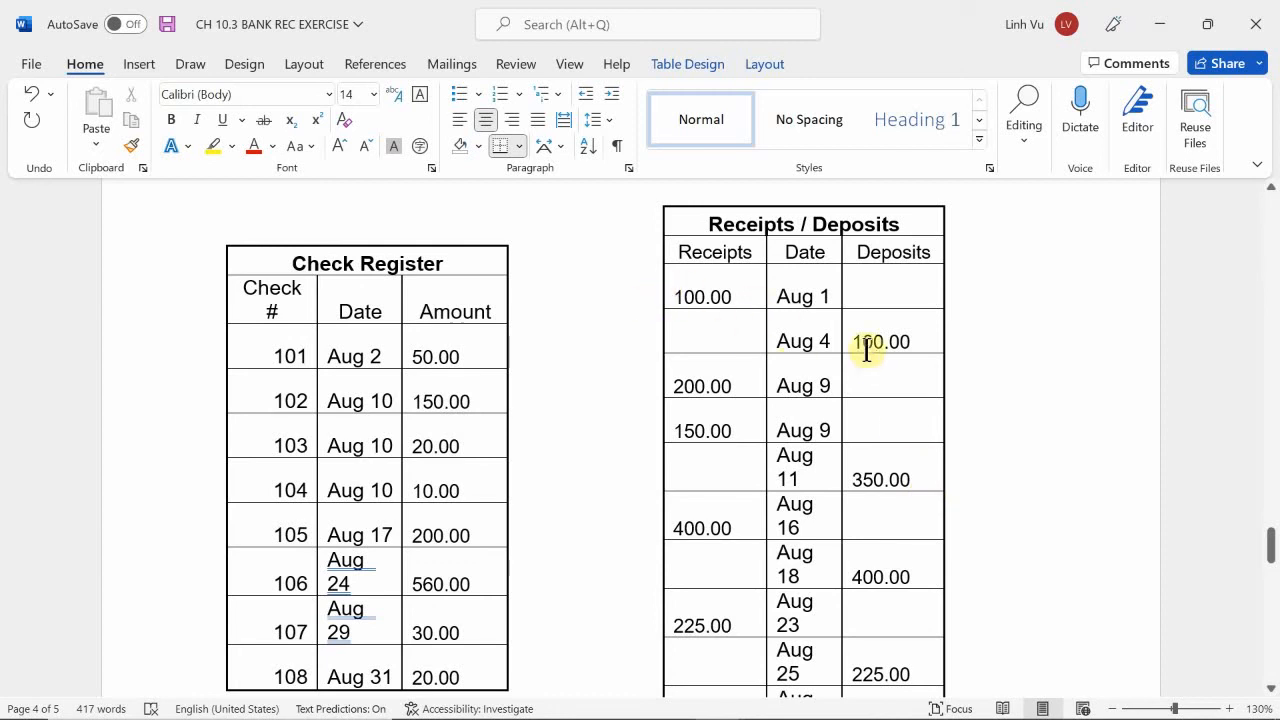
scroll(931, 357, down, 2)
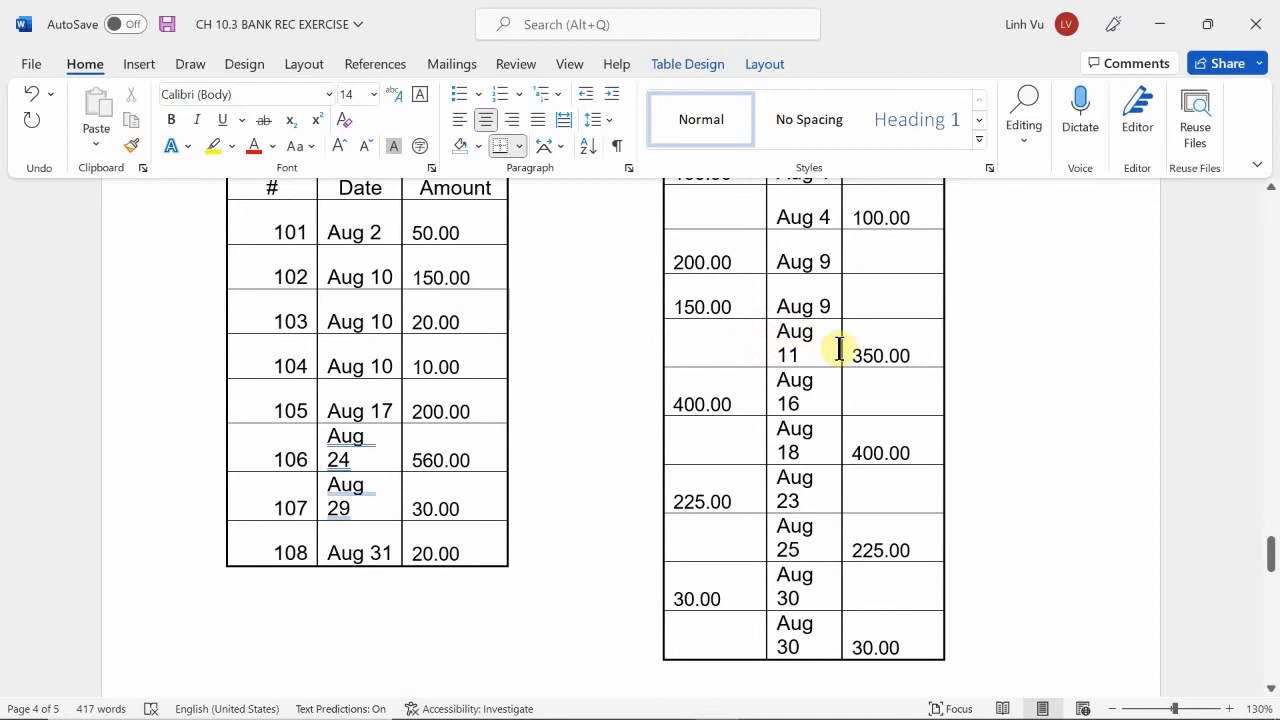
scroll(877, 372, down, 1)
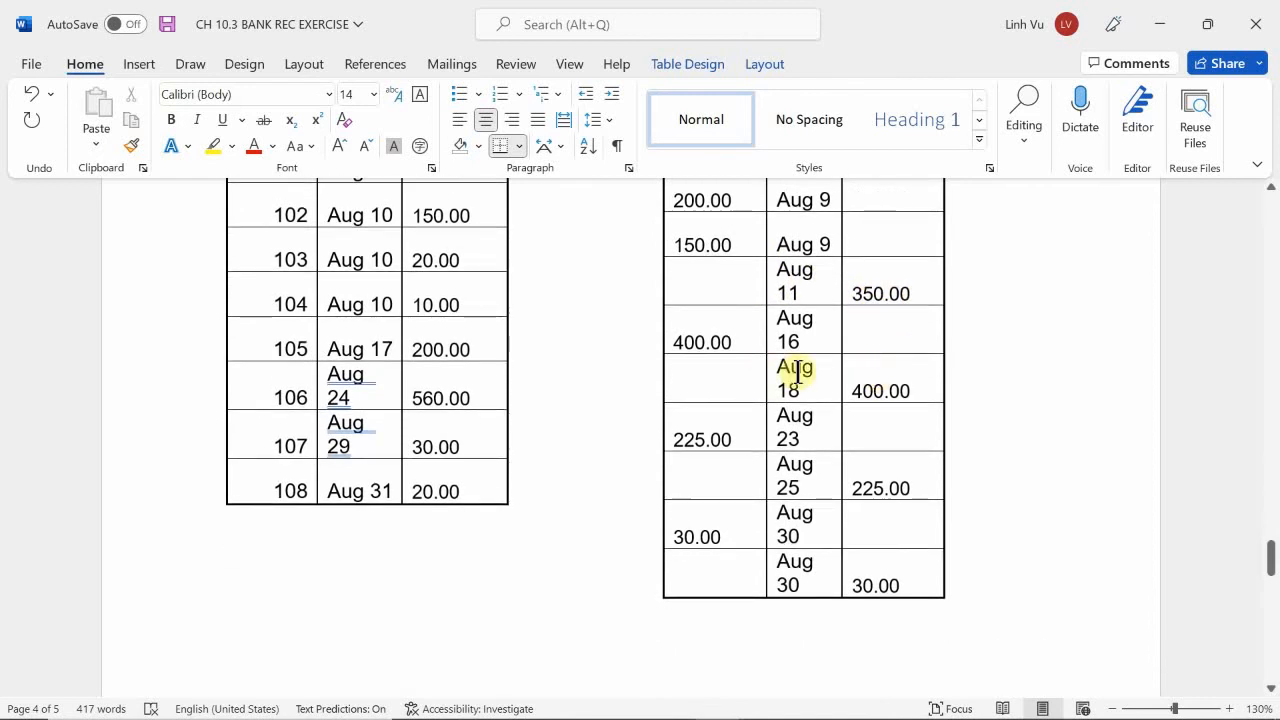
scroll(900, 393, down, 1)
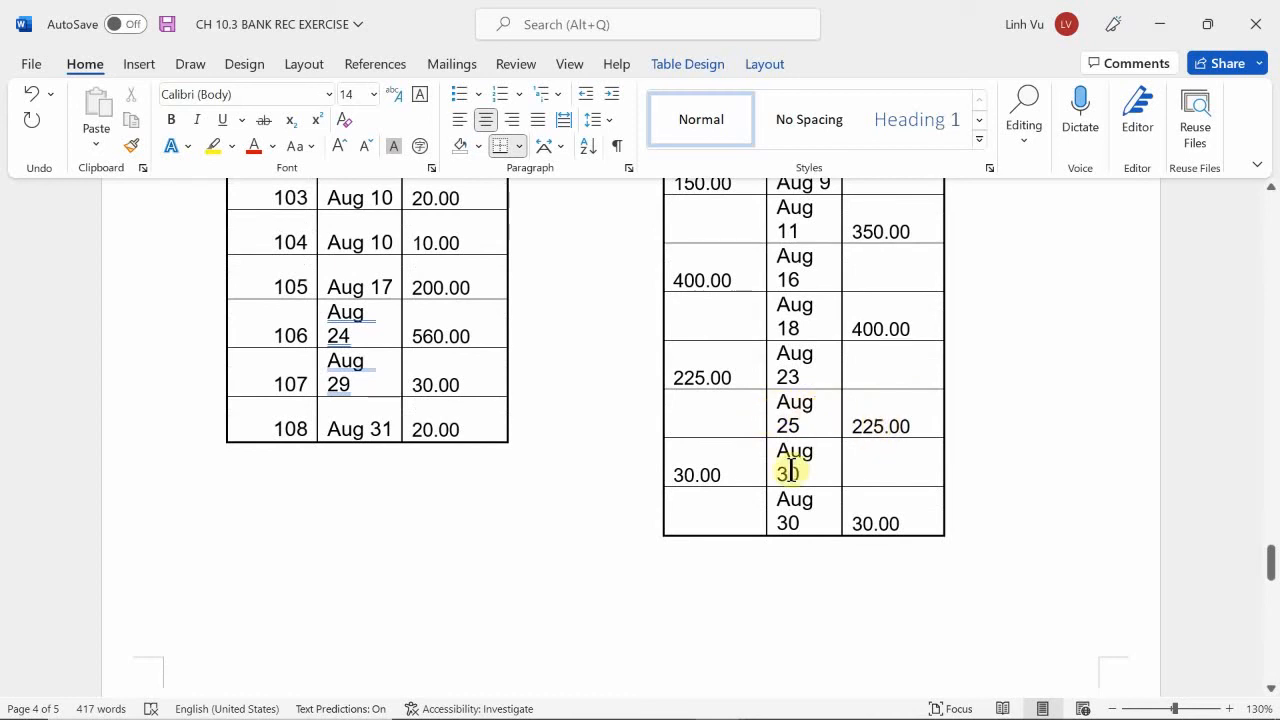
scroll(791, 480, down, 1)
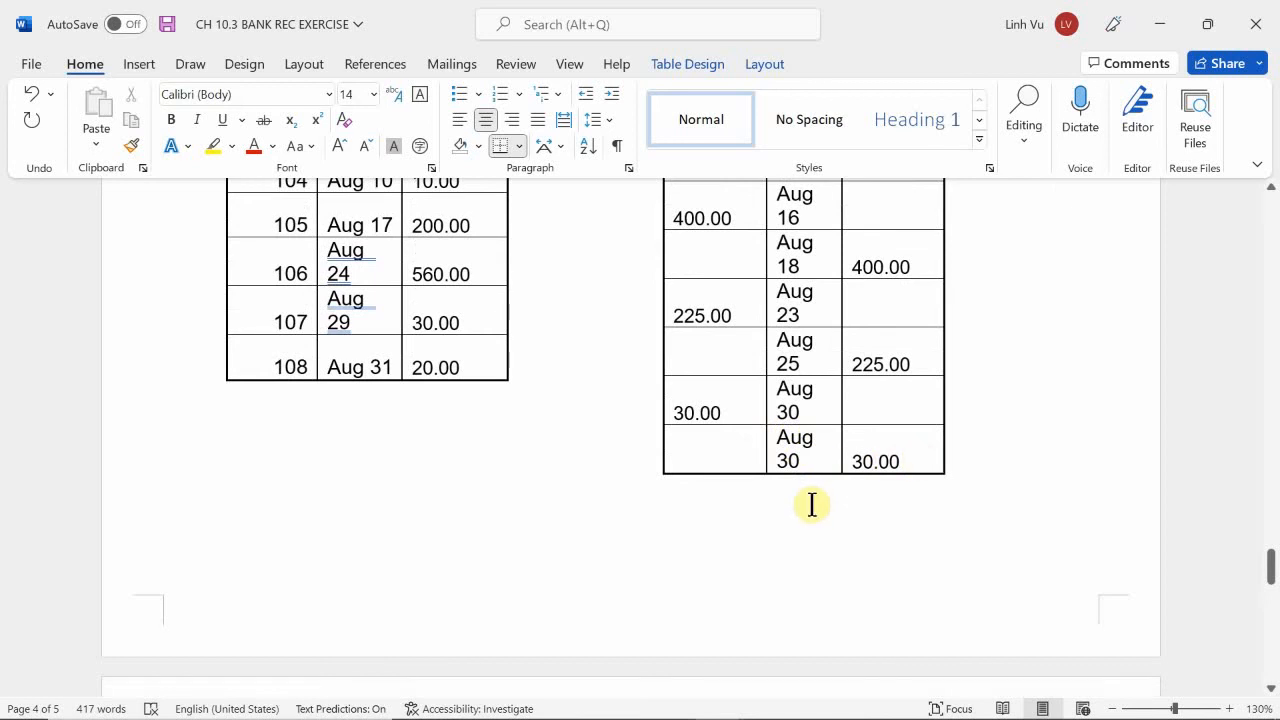
Compare the deposits listed on the bank statement with those in the Receipts / Deposits table, checking for any missing from the bank statement.
scroll(812, 505, up, 6)
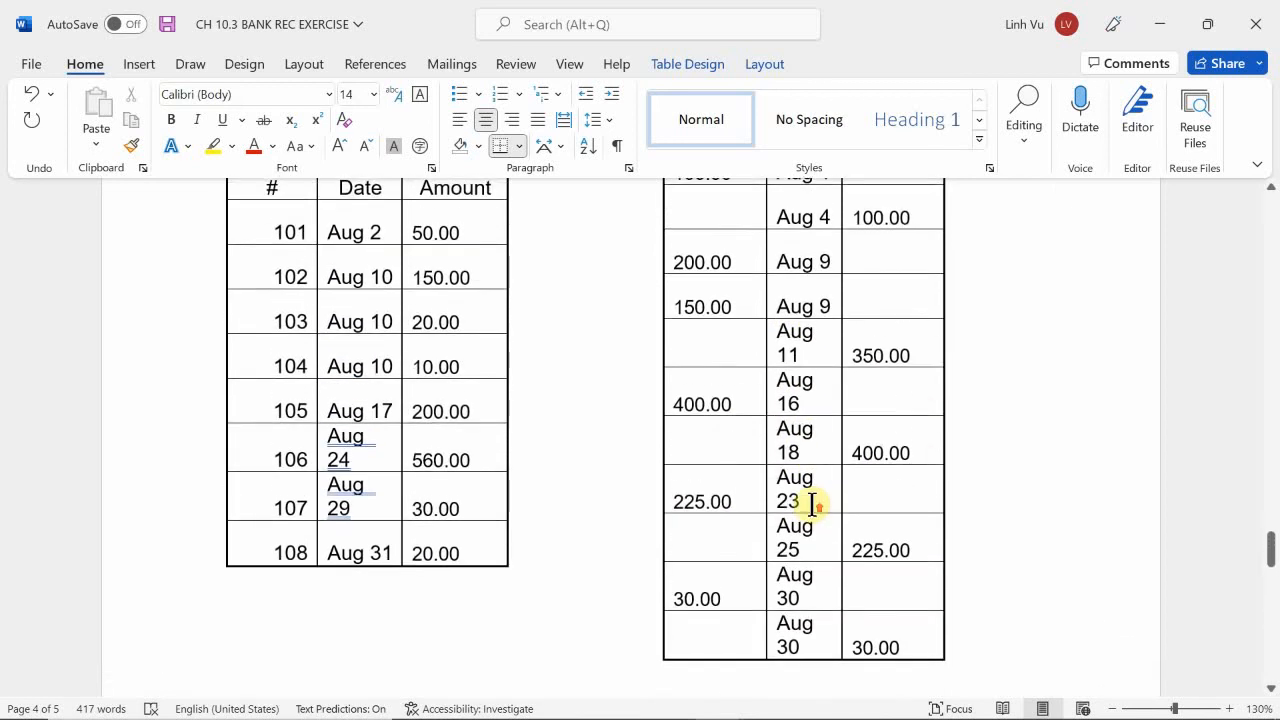
scroll(812, 503, up, 10)
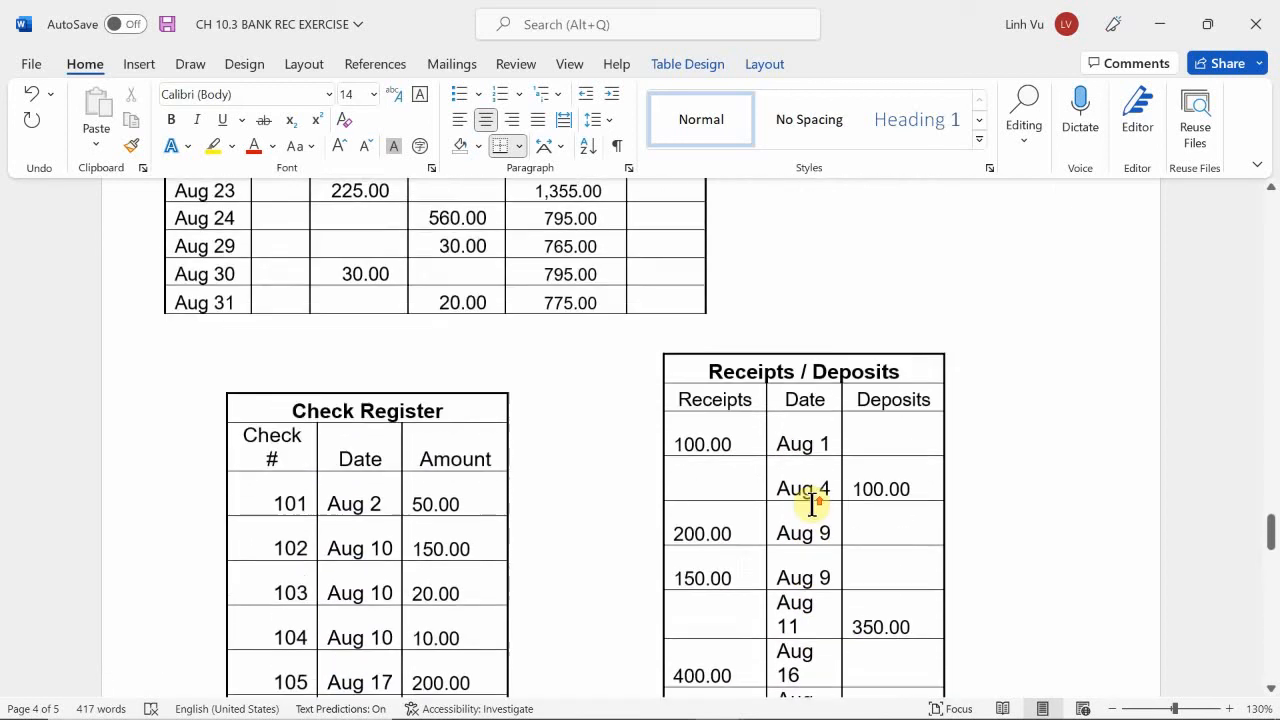
scroll(806, 503, up, 6)
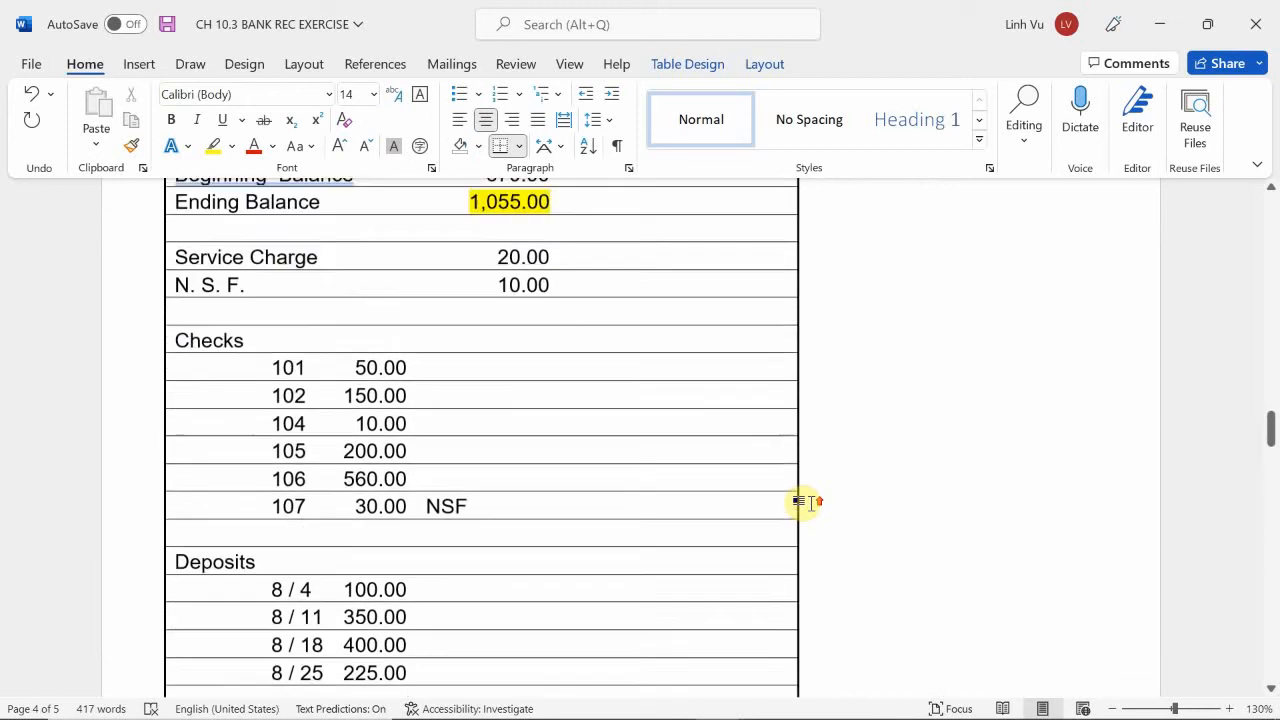
scroll(808, 505, down, 1)
scroll(808, 505, down, 5)
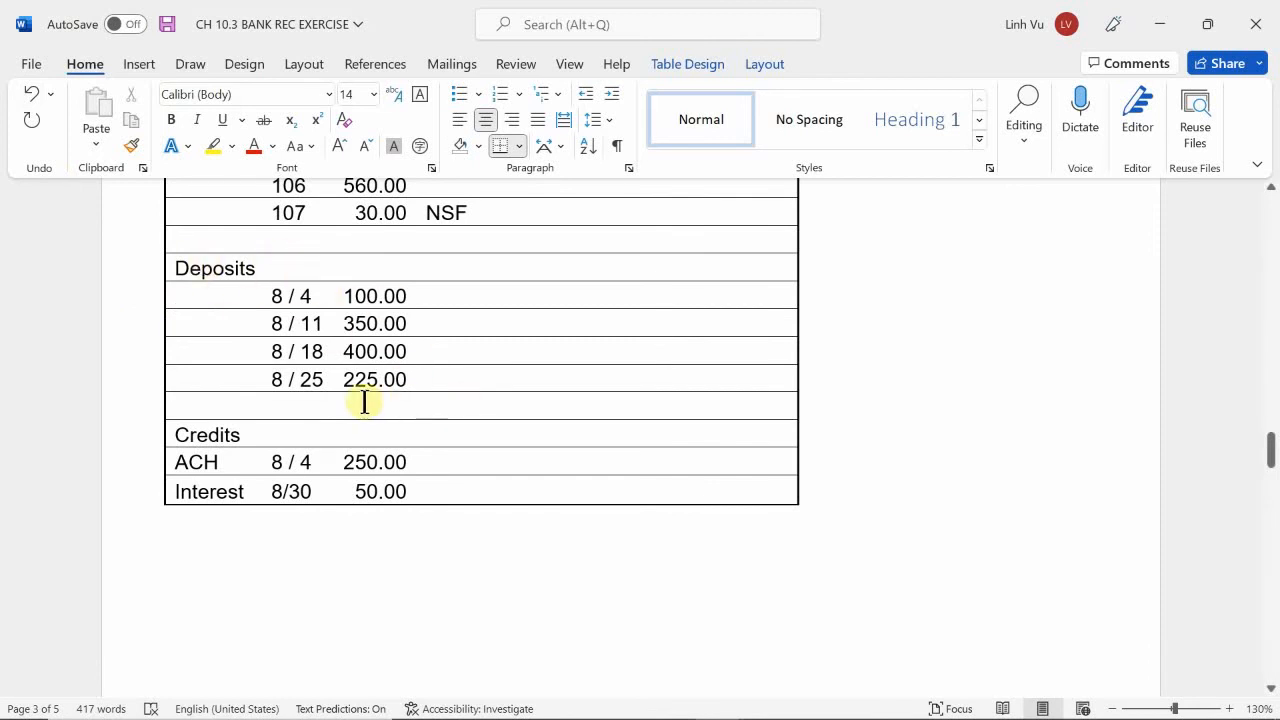
scroll(646, 411, down, 15)
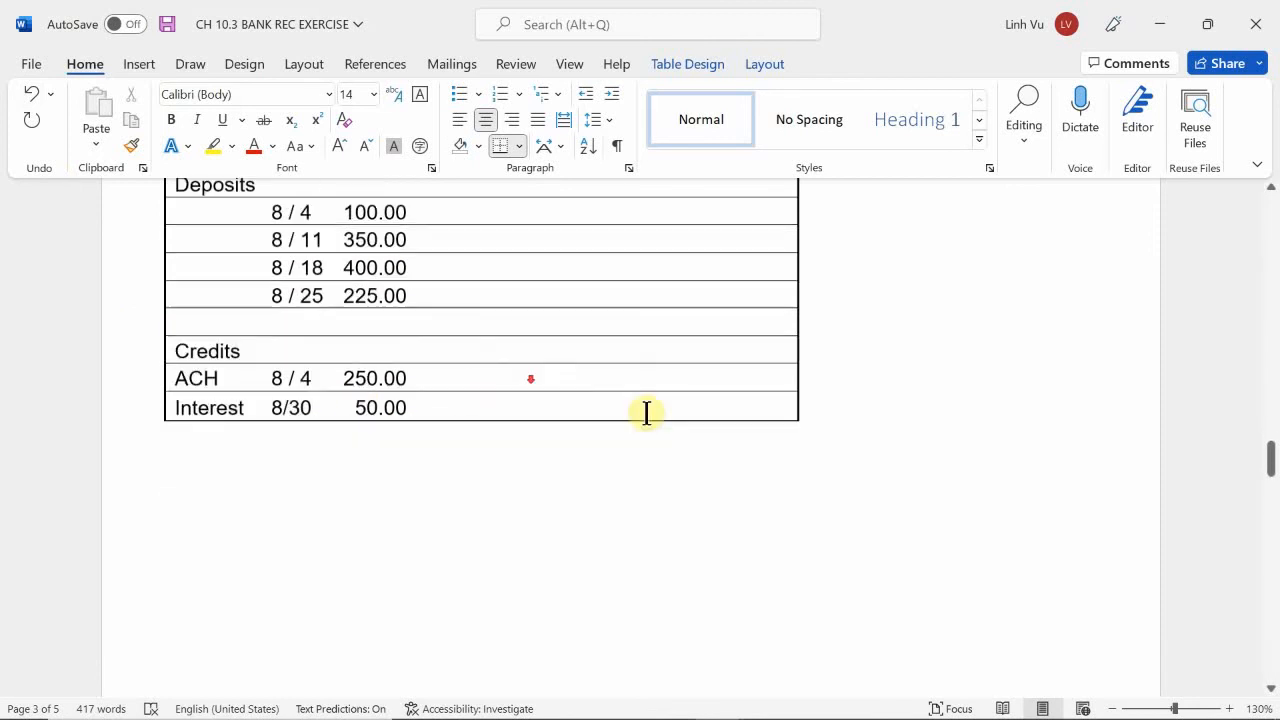
scroll(823, 480, down, 3)
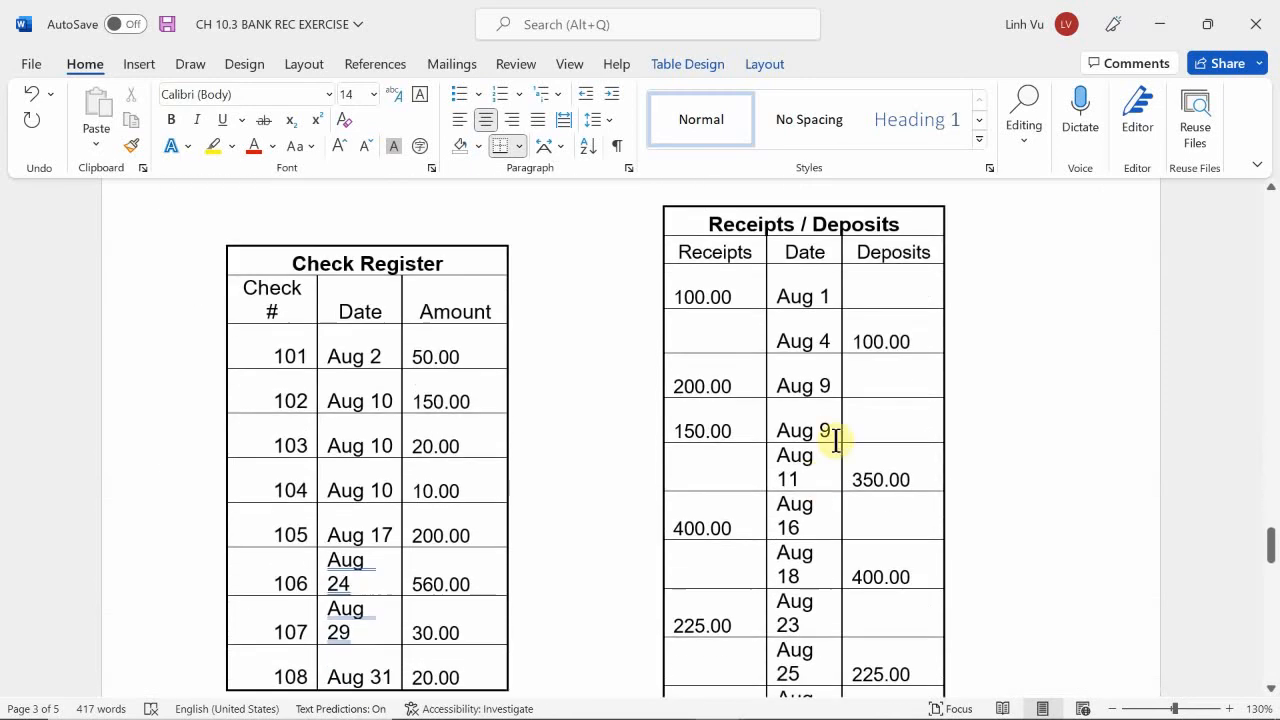
scroll(845, 350, down, 3)
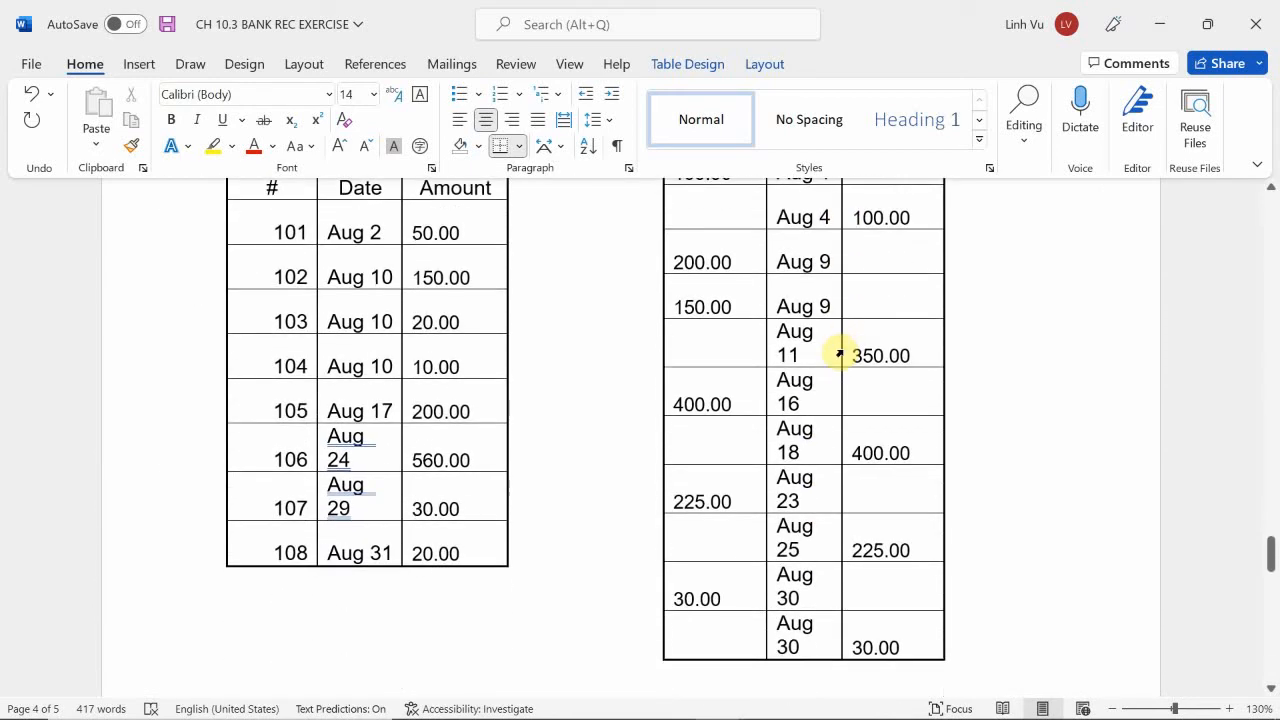
scroll(831, 345, up, 20)
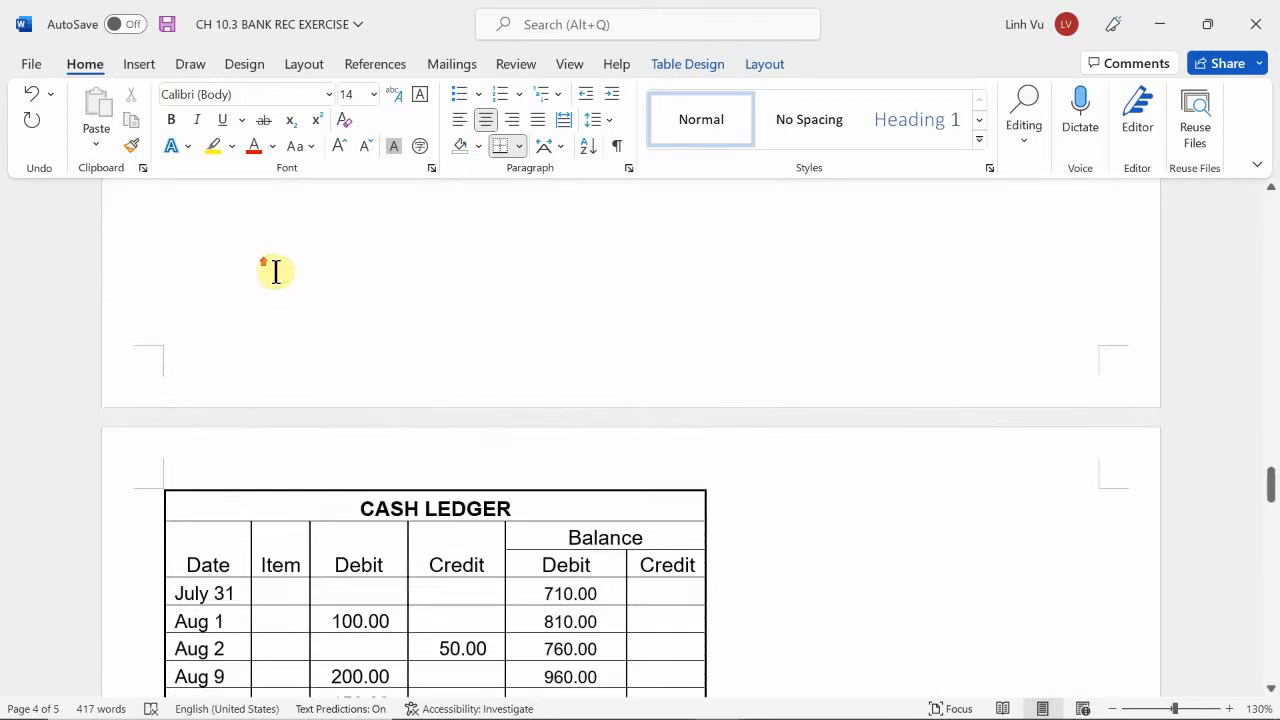
scroll(289, 274, up, 1)
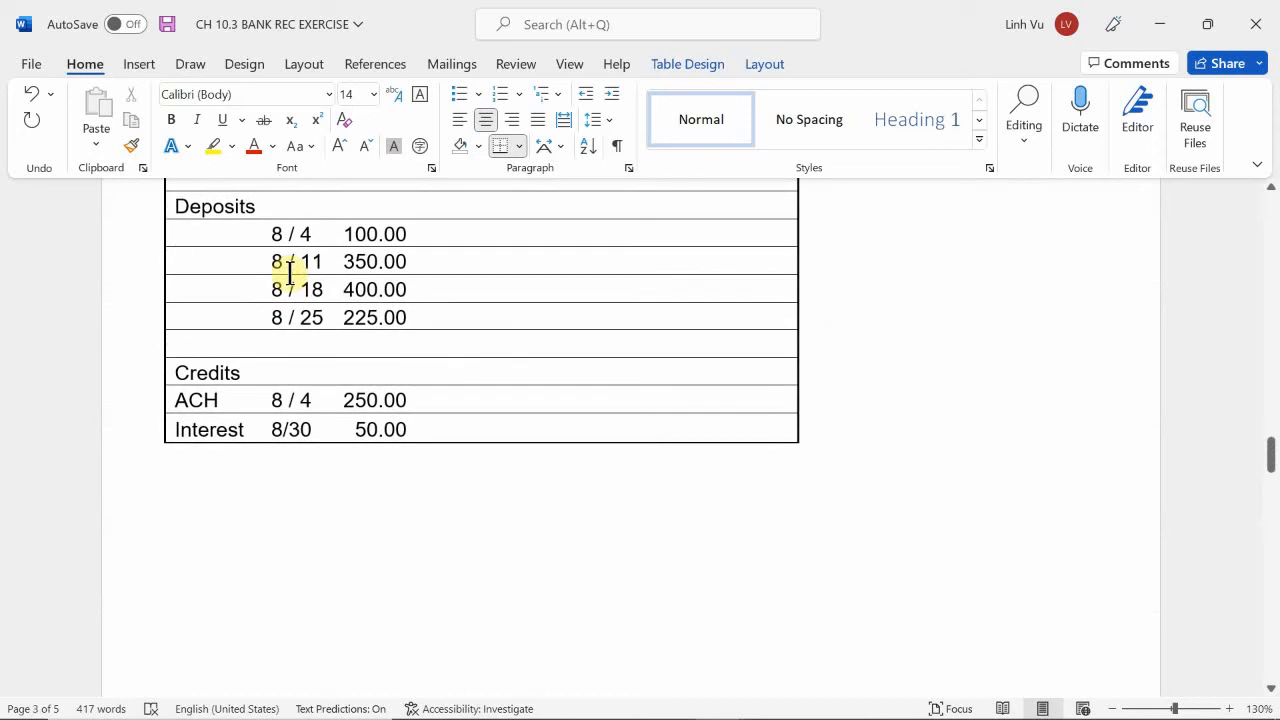
scroll(940, 486, down, 18)
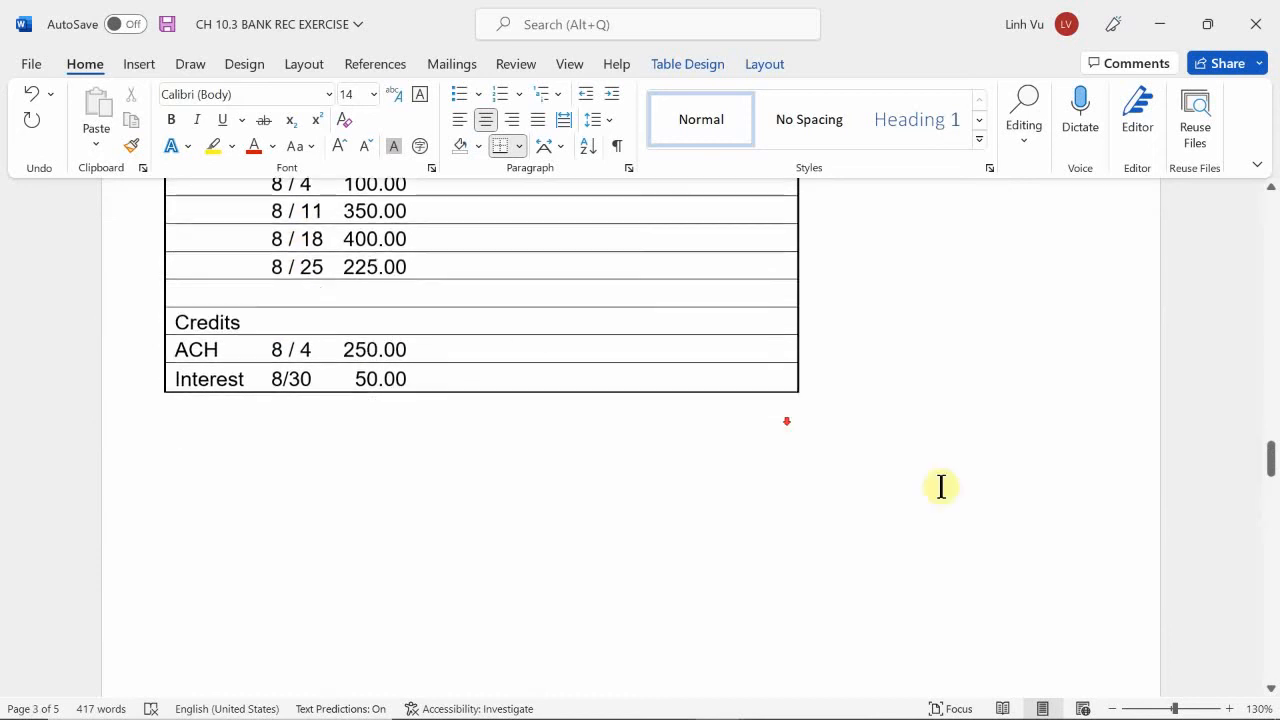
scroll(1022, 532, down, 5)
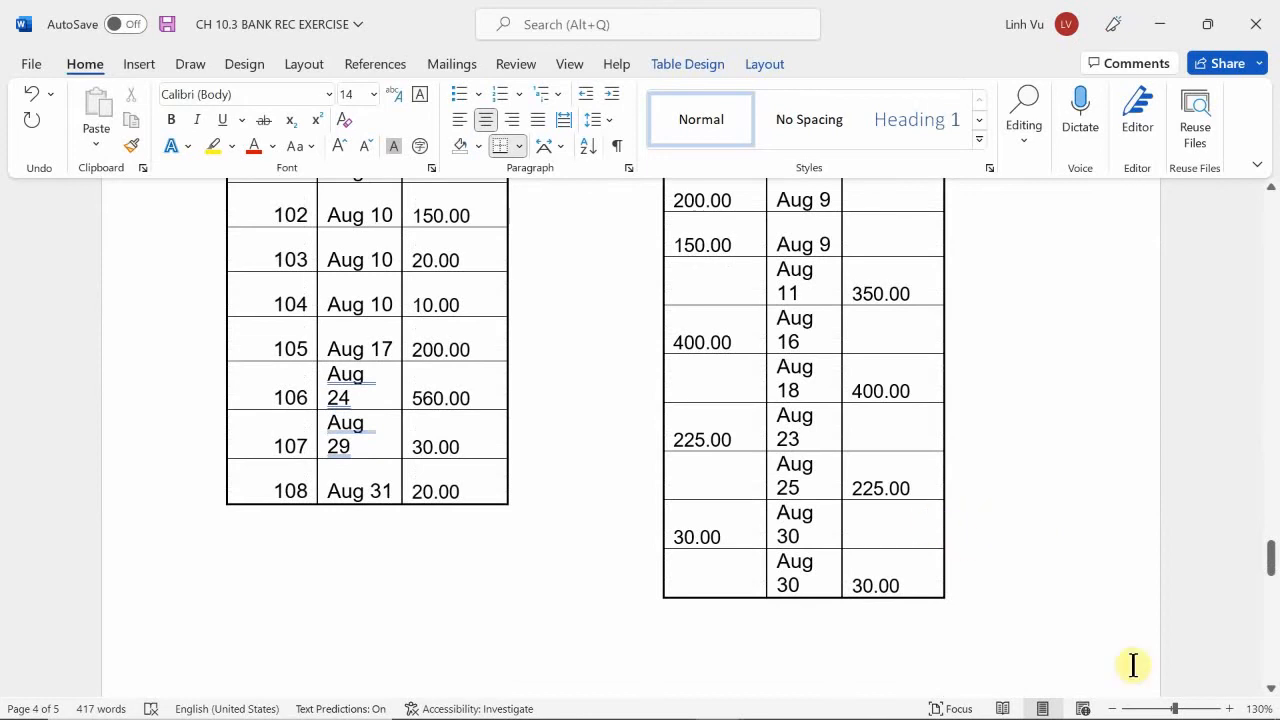
scroll(826, 531, up, 9)
scroll(545, 440, up, 15)
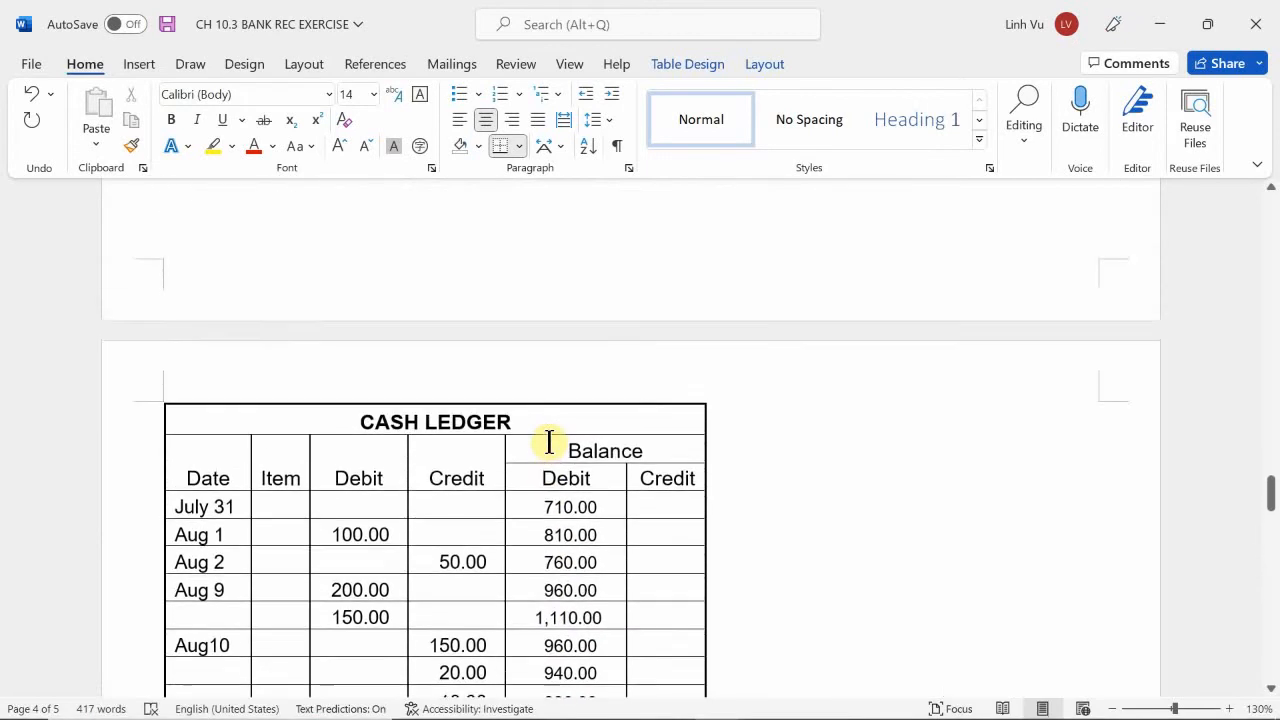
scroll(548, 378, up, 3)
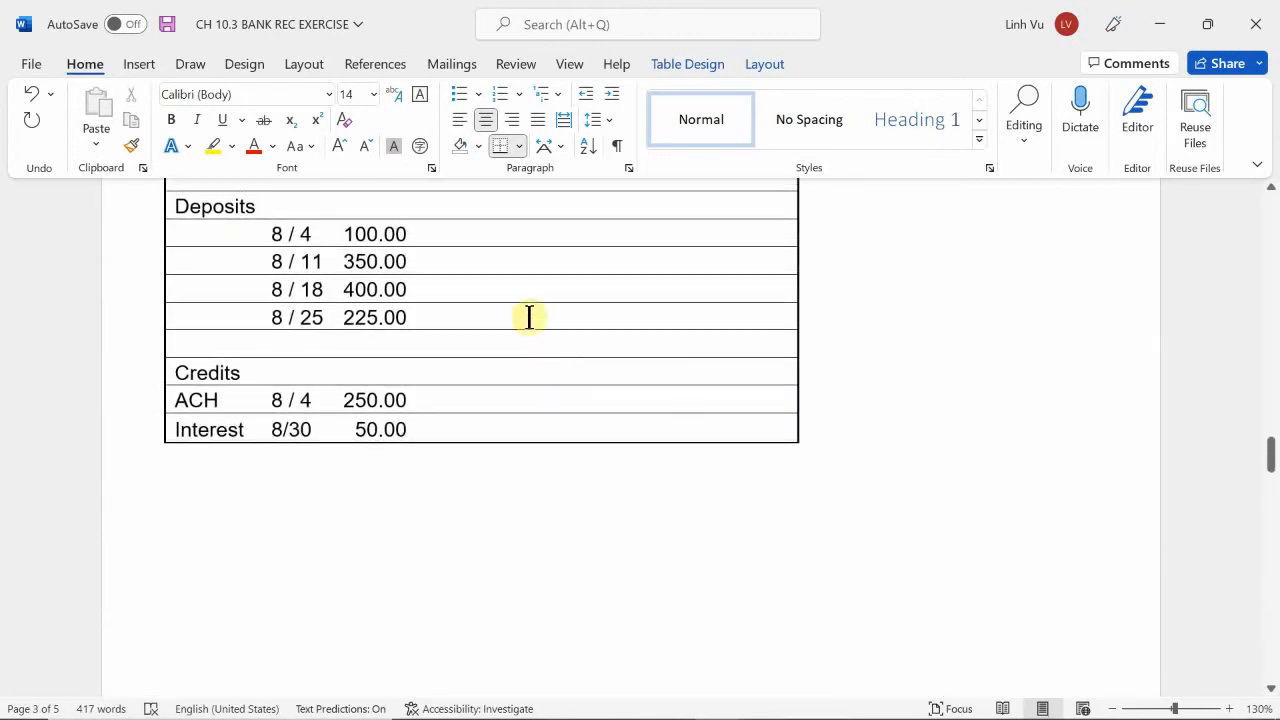
scroll(900, 455, down, 18)
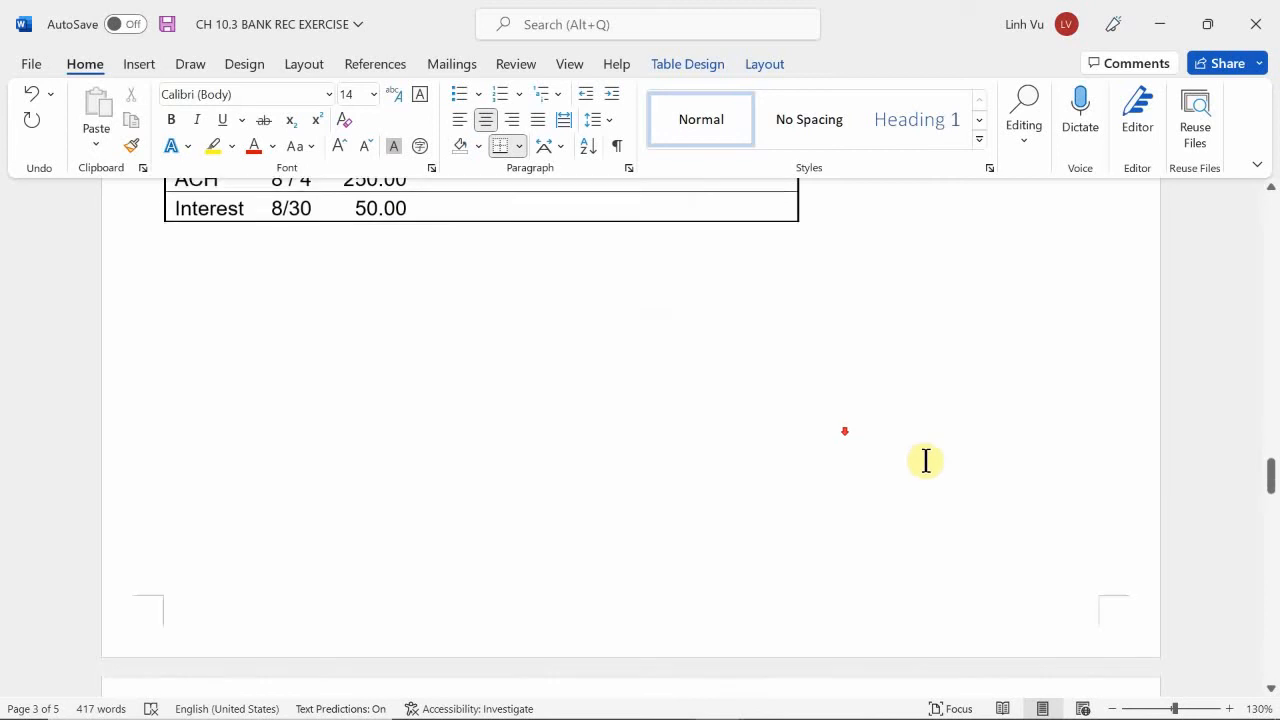
scroll(876, 461, down, 12)
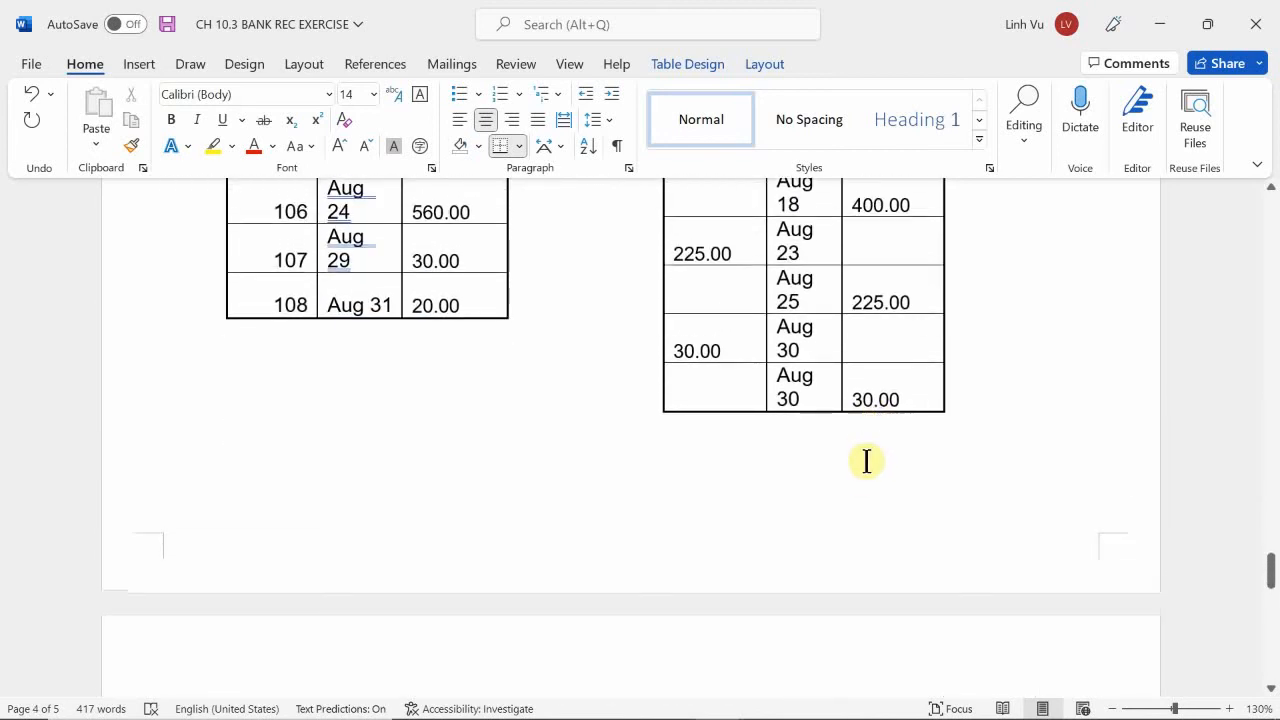
Highlight the Aug 30 deposit row of 30.00 in the Receipts / Deposits table in yellow.
drag(890, 402, 726, 380)
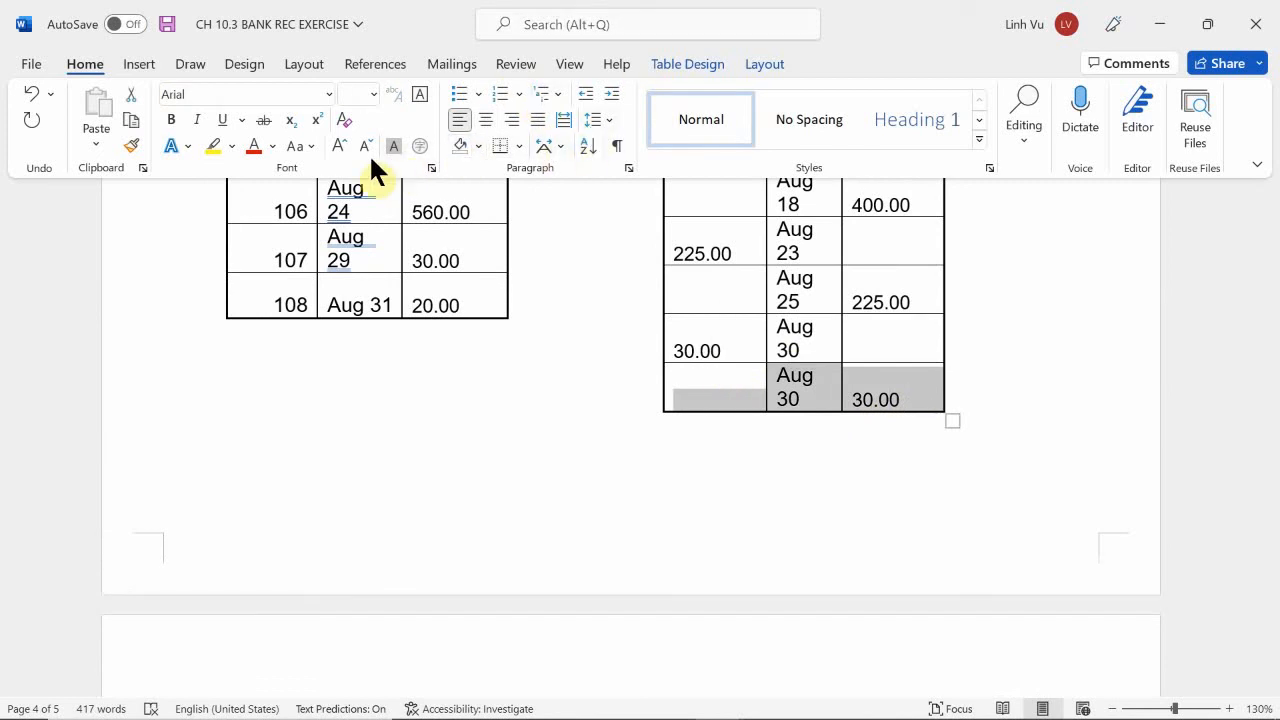
click(214, 145)
Under Add on the bank side of the reconciliation statement, enter the 8/30 deposit with an amount of 30.00.
scroll(210, 330, down, 2)
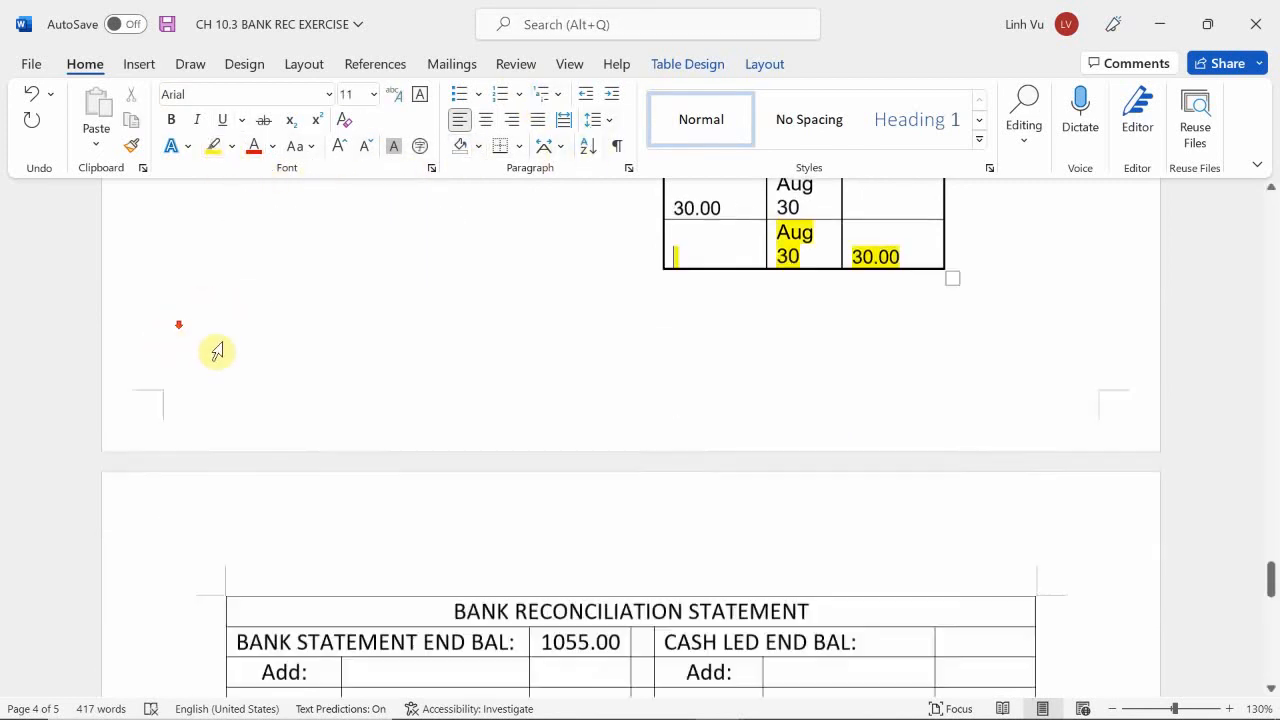
scroll(217, 351, down, 5)
scroll(266, 332, up, 1)
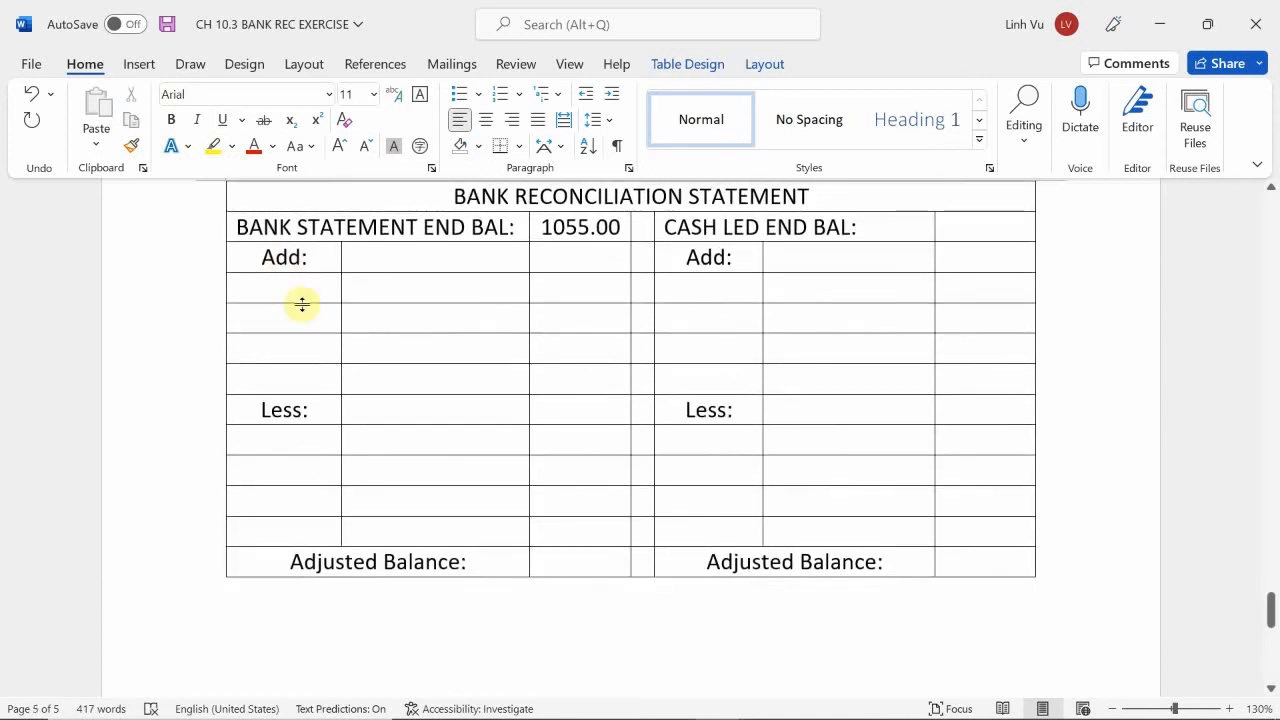
scroll(302, 305, up, 1)
click(306, 346)
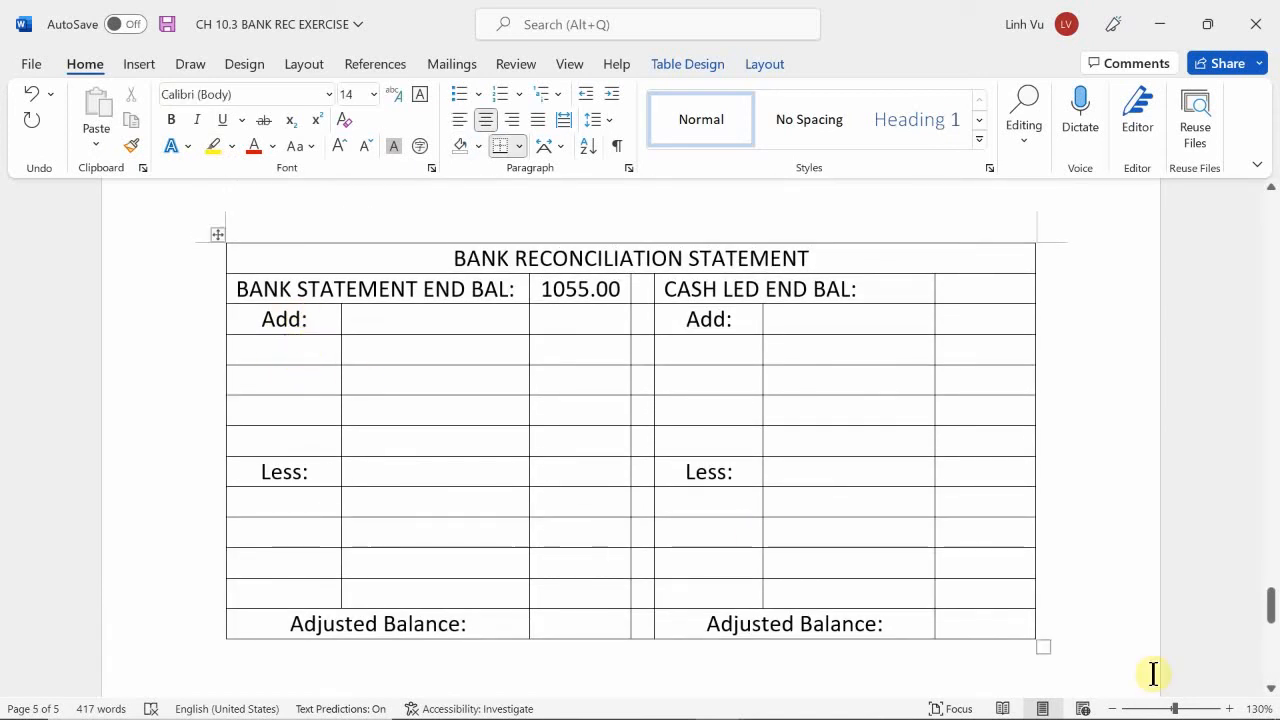
text(8/30)
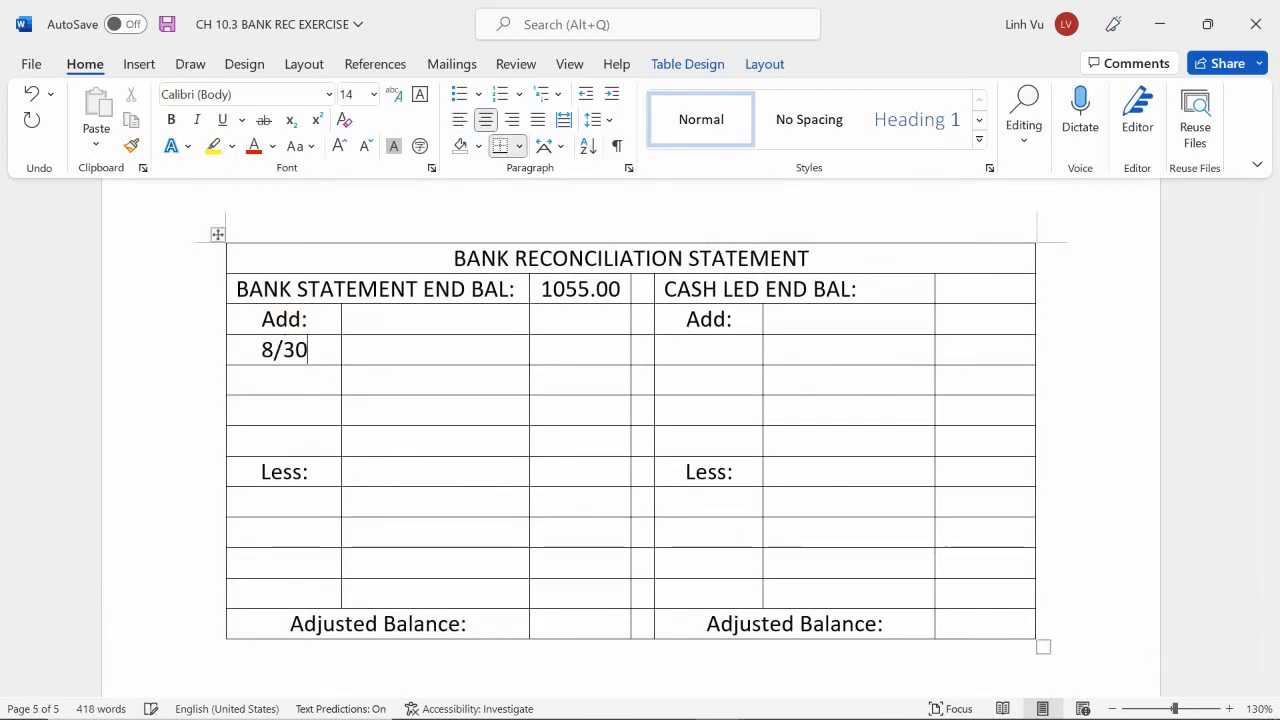
text(30)
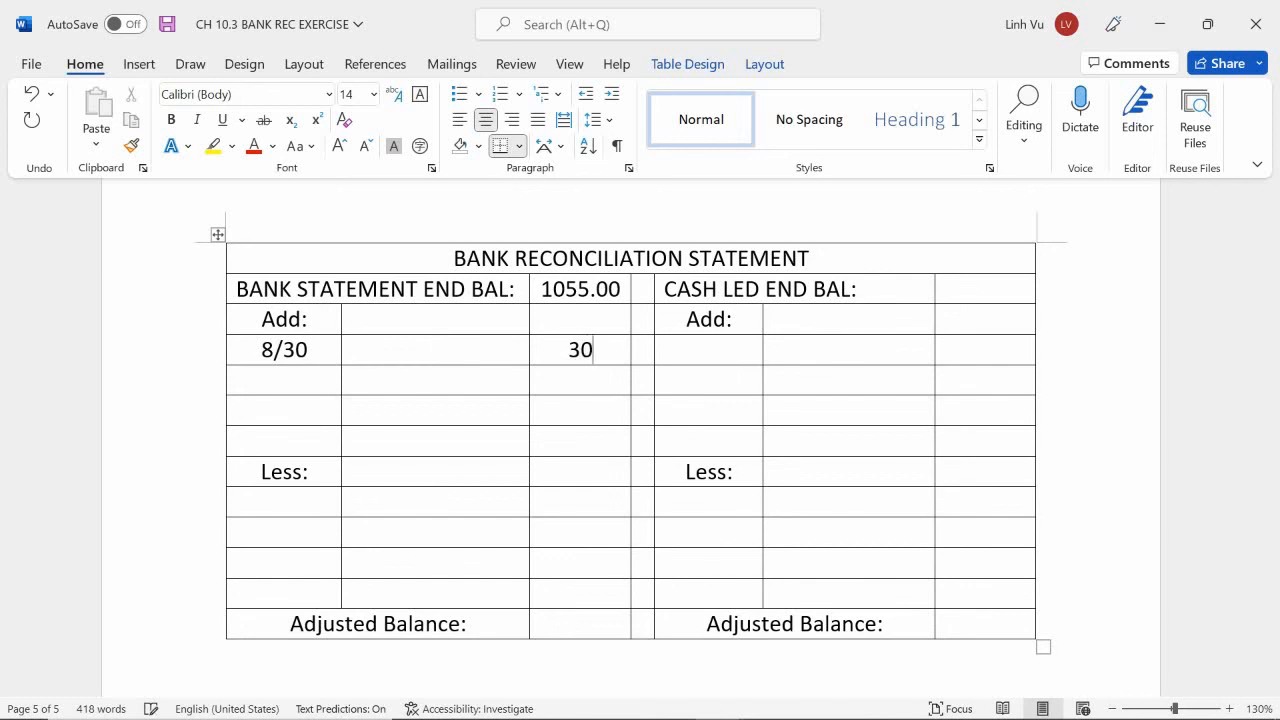
text(.00)
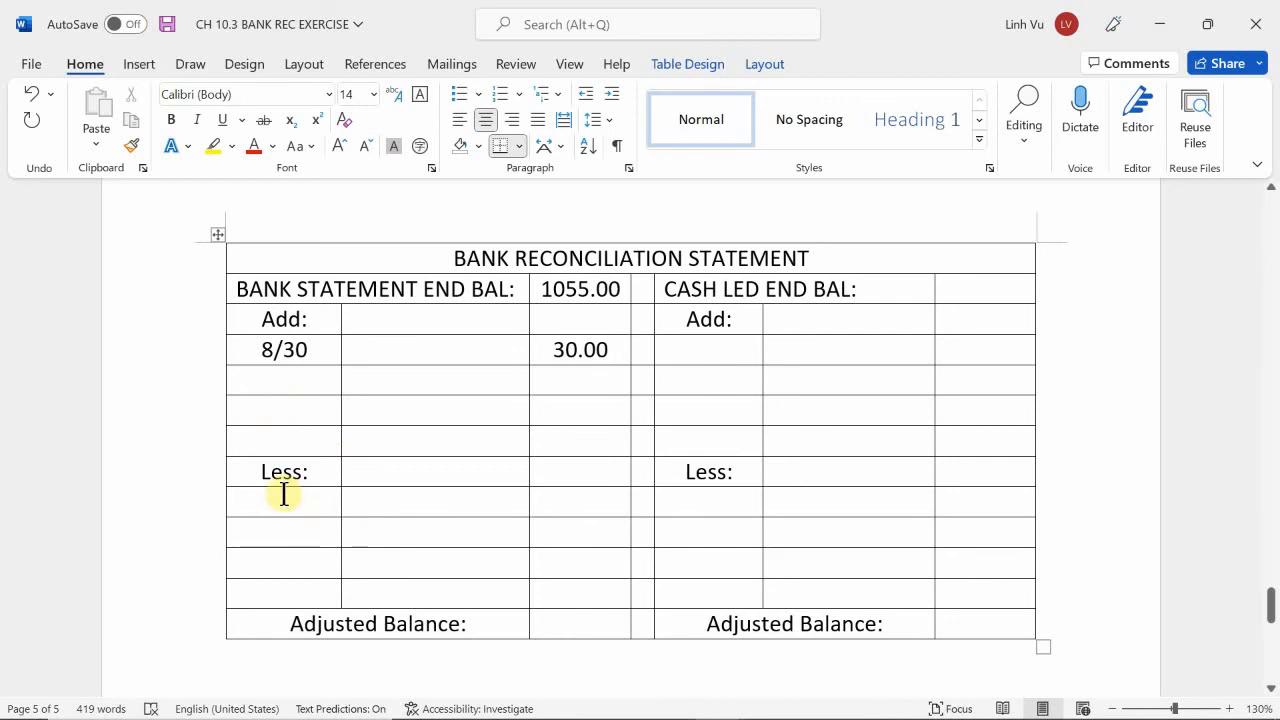
Review the check numbers, dates and amounts recorded in the Check Register.
scroll(286, 491, up, 10)
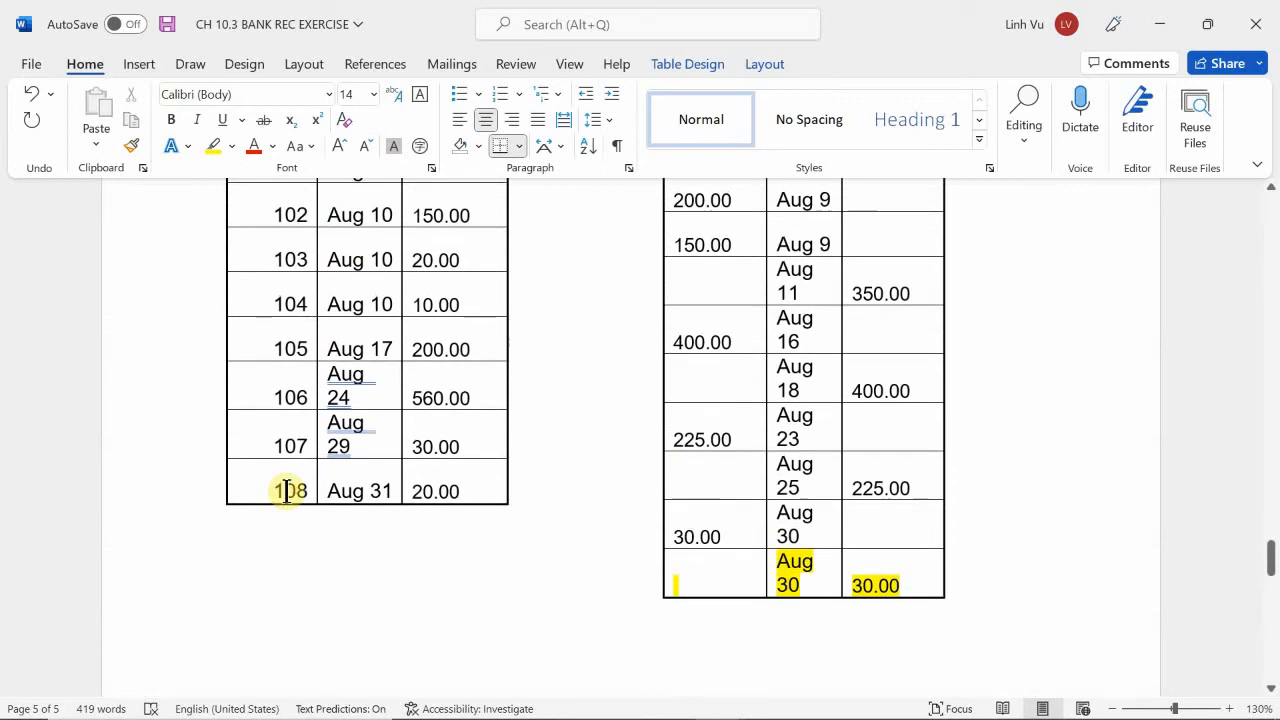
scroll(286, 491, up, 2)
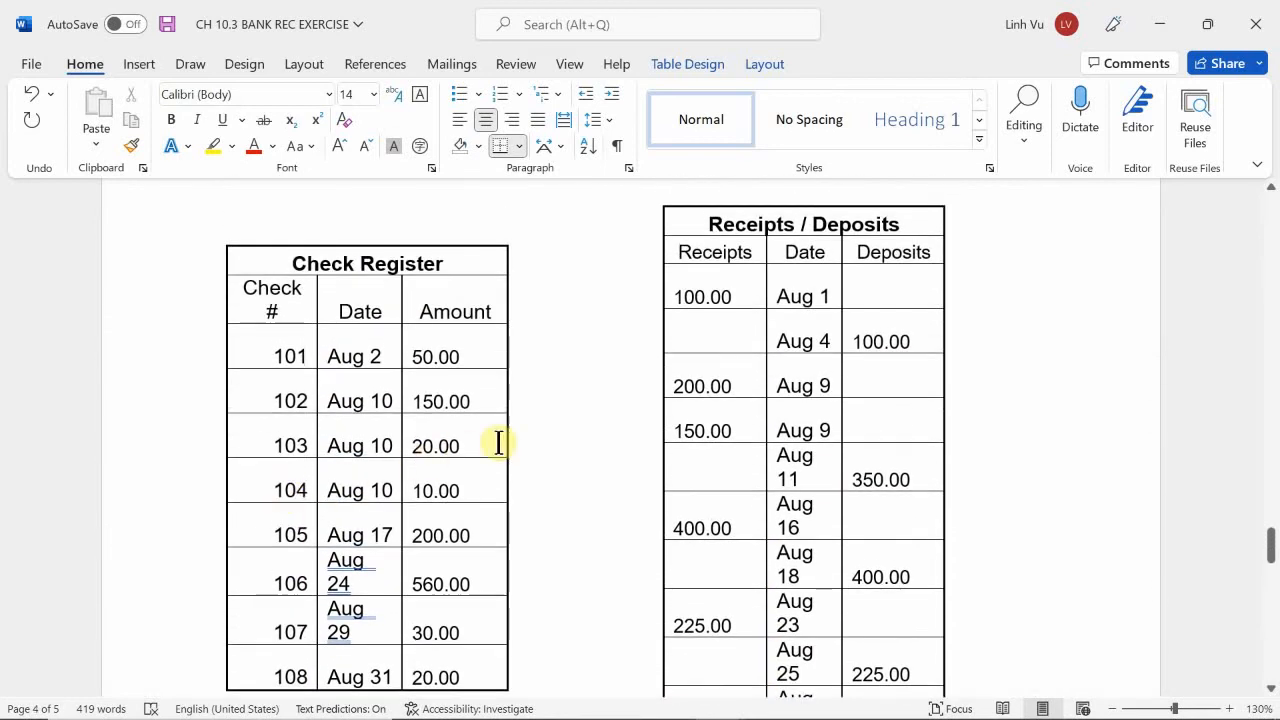
scroll(503, 441, down, 1)
scroll(503, 441, down, 1)
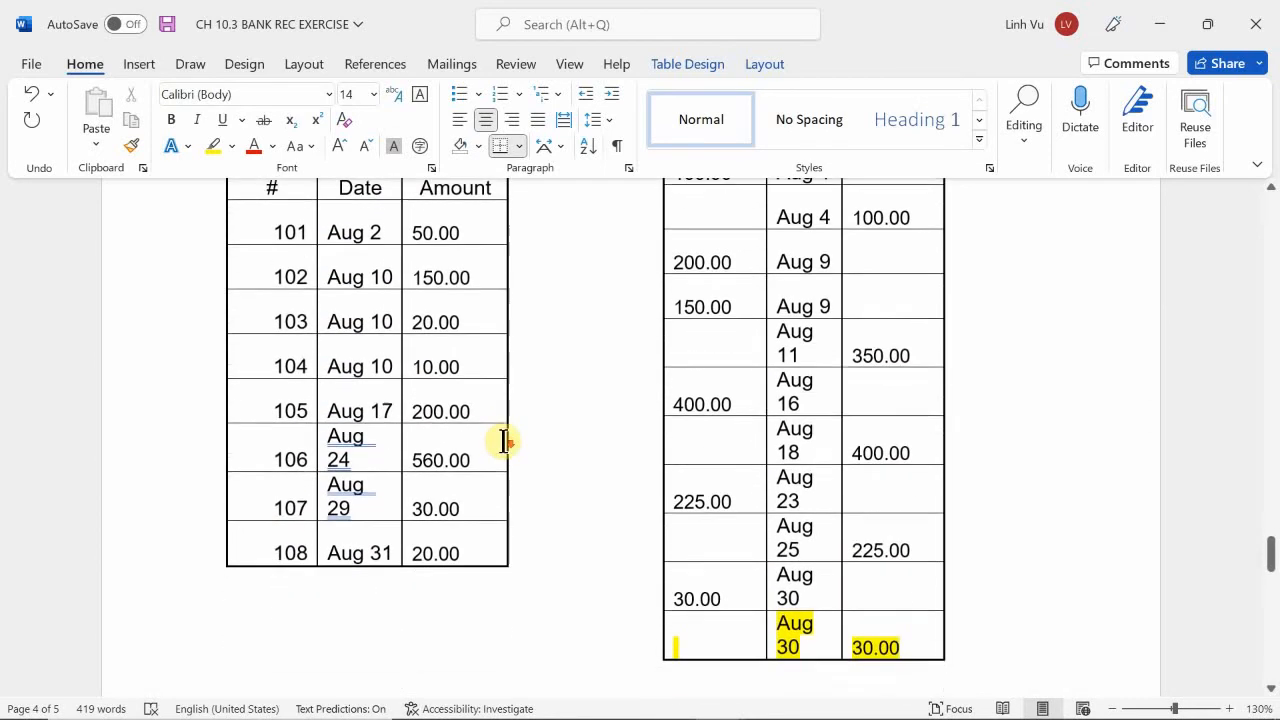
scroll(503, 441, down, 2)
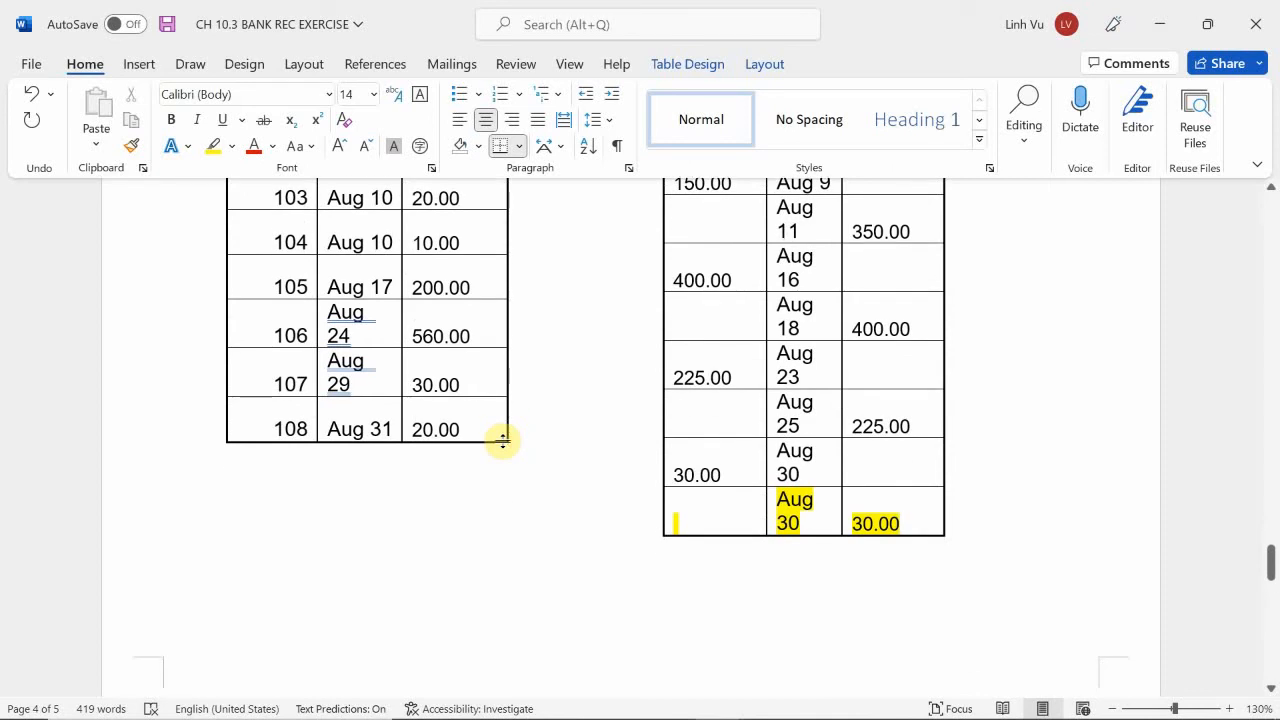
scroll(453, 391, up, 1)
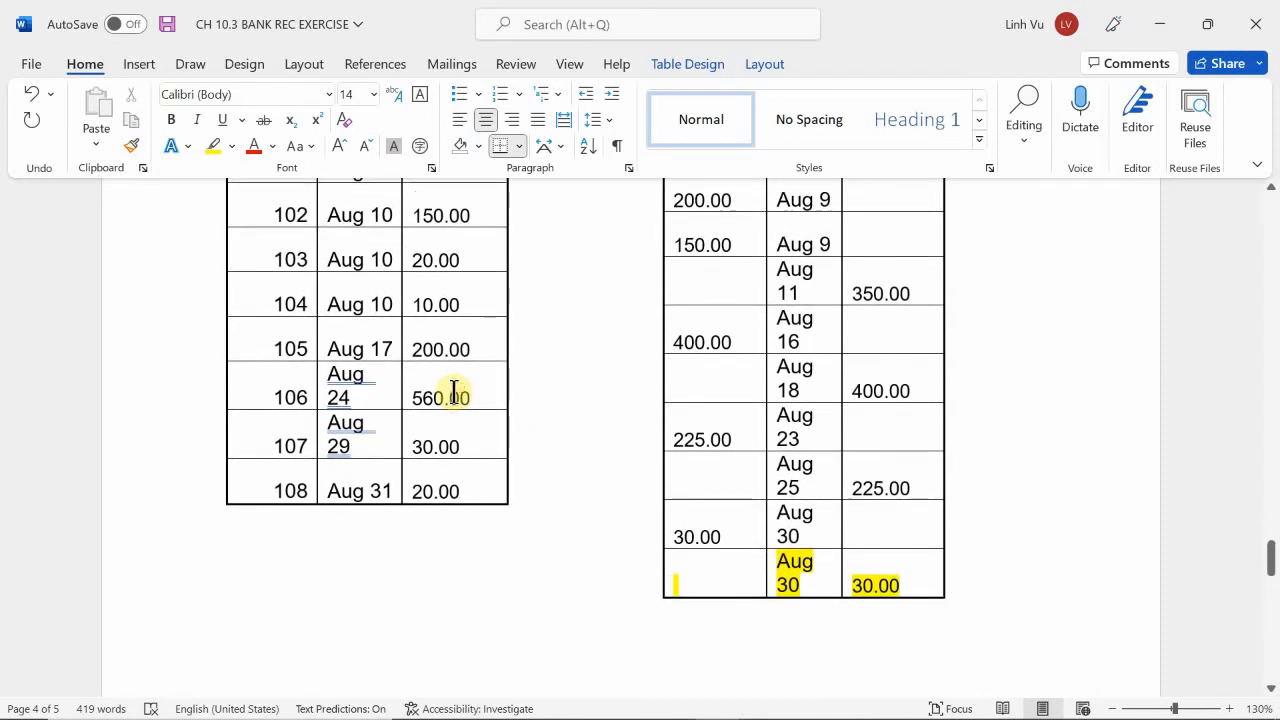
scroll(453, 391, up, 1)
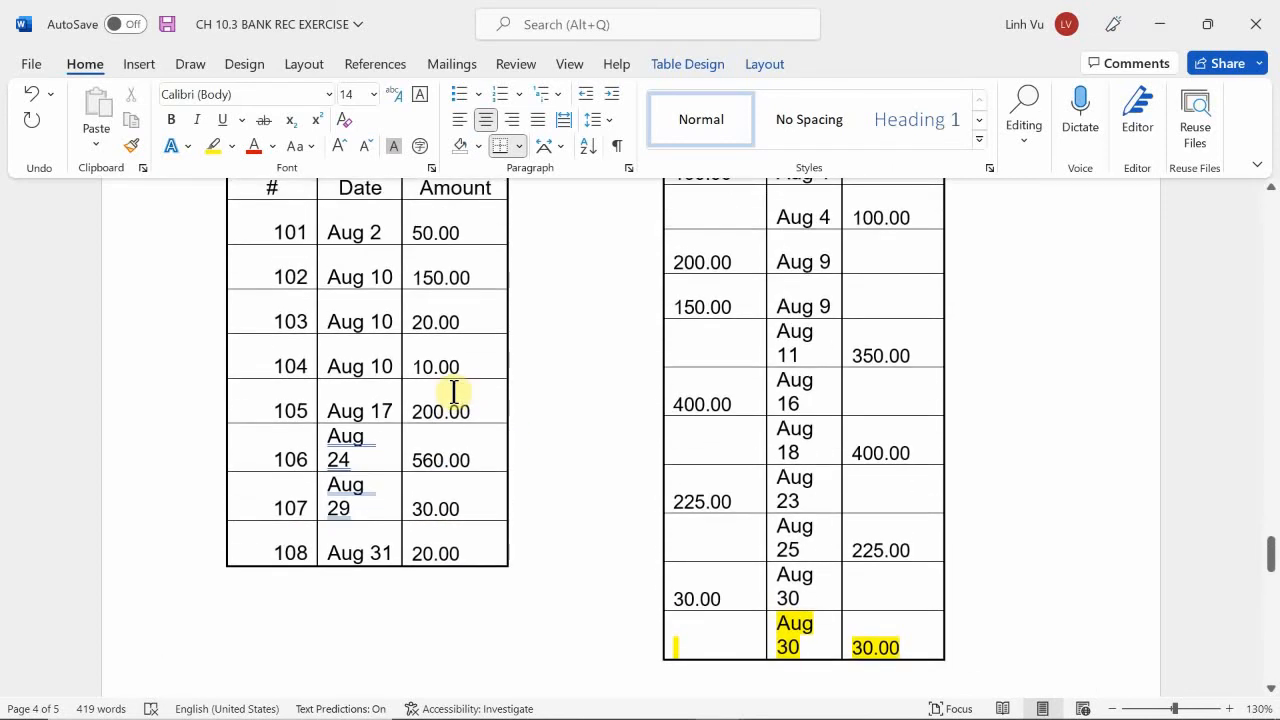
scroll(453, 391, up, 2)
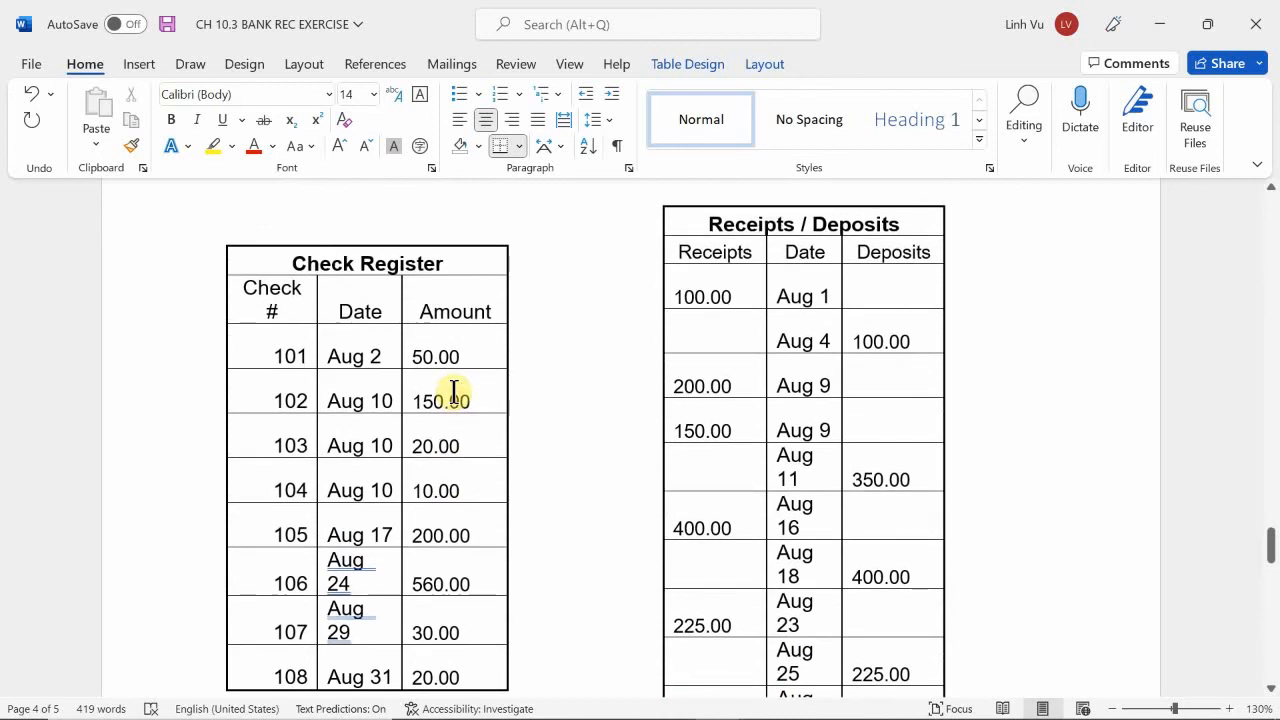
scroll(453, 391, down, 4)
scroll(453, 391, up, 9)
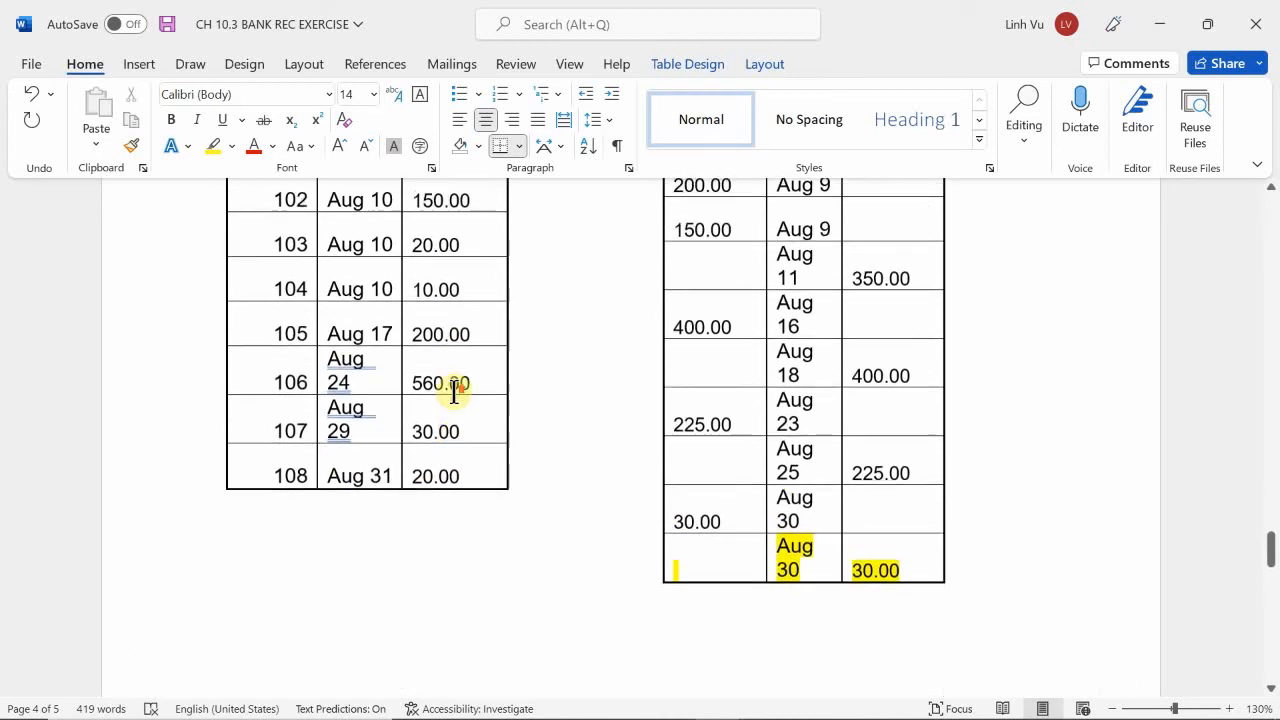
Compare the checks cleared on the bank statement with the Check Register, looking for outstanding checks and NSF items.
scroll(453, 391, up, 15)
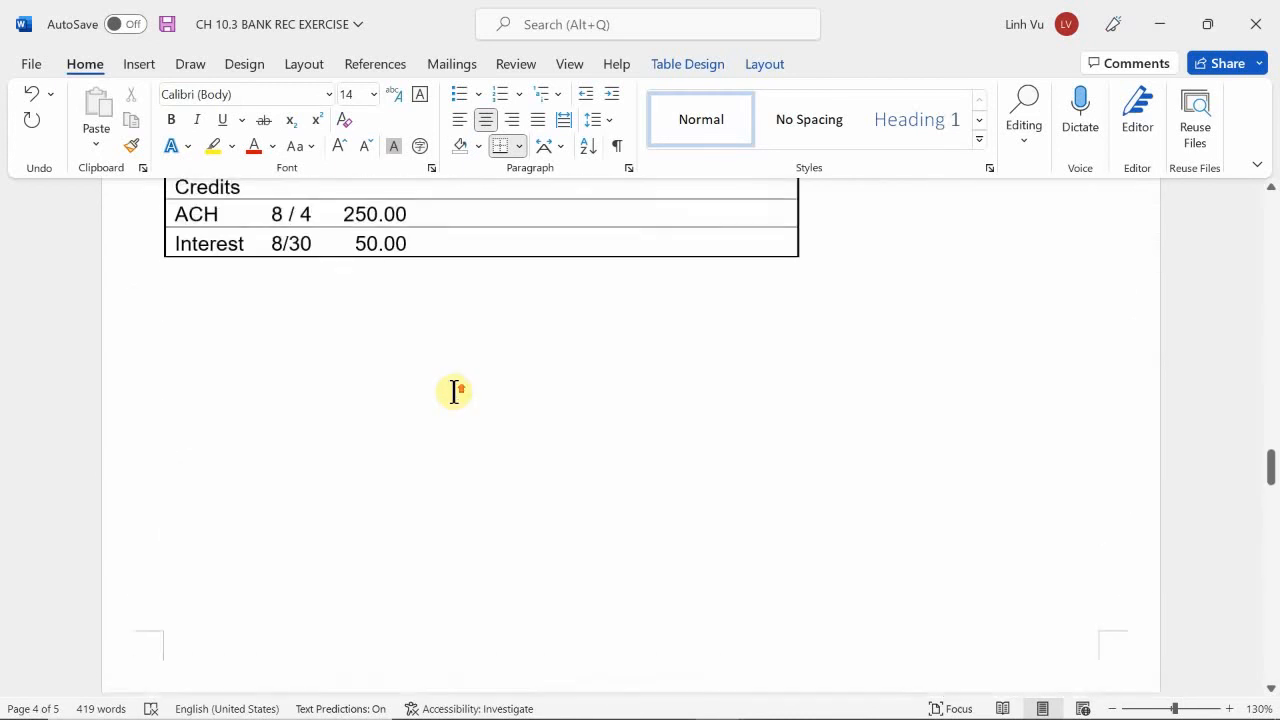
scroll(453, 391, up, 5)
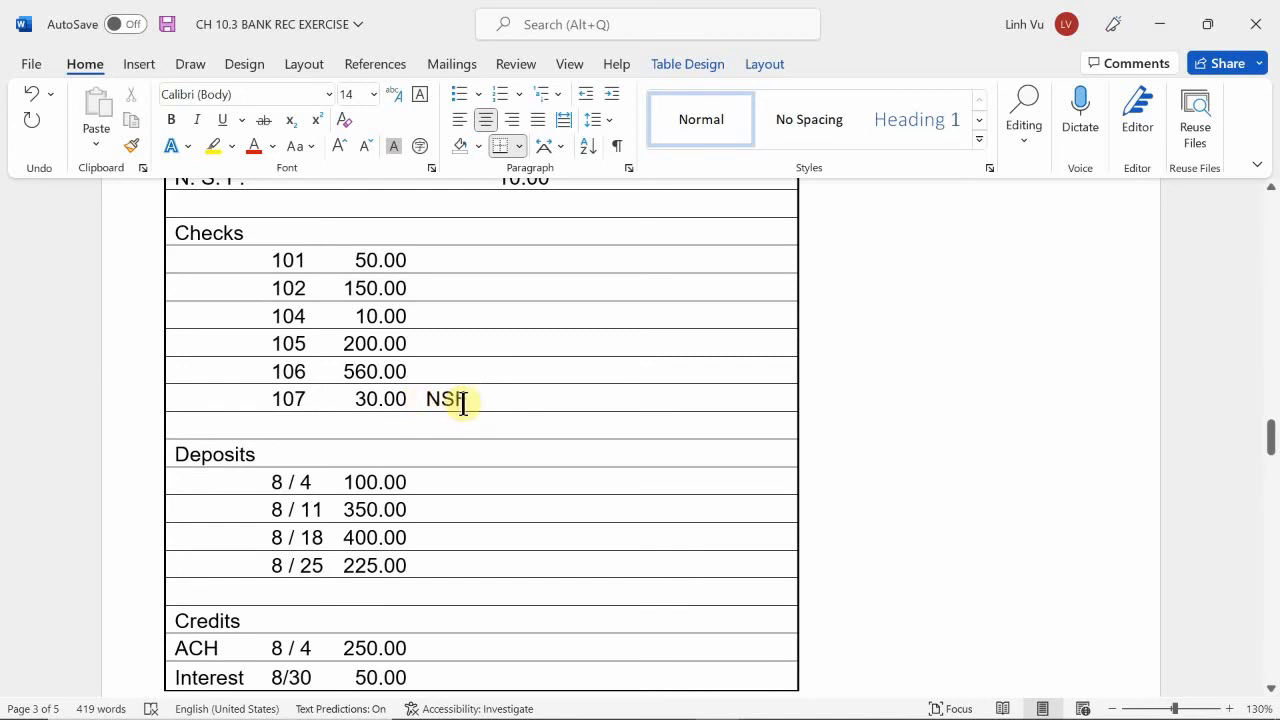
scroll(460, 403, up, 3)
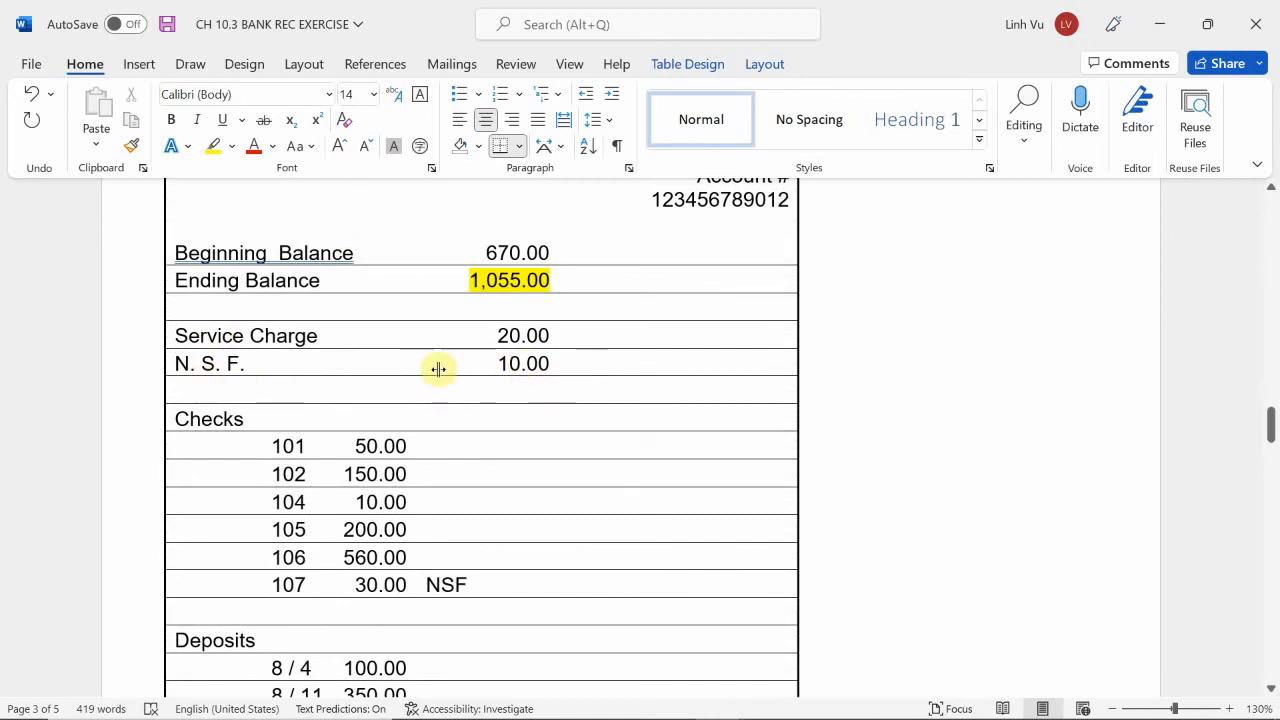
scroll(523, 370, down, 3)
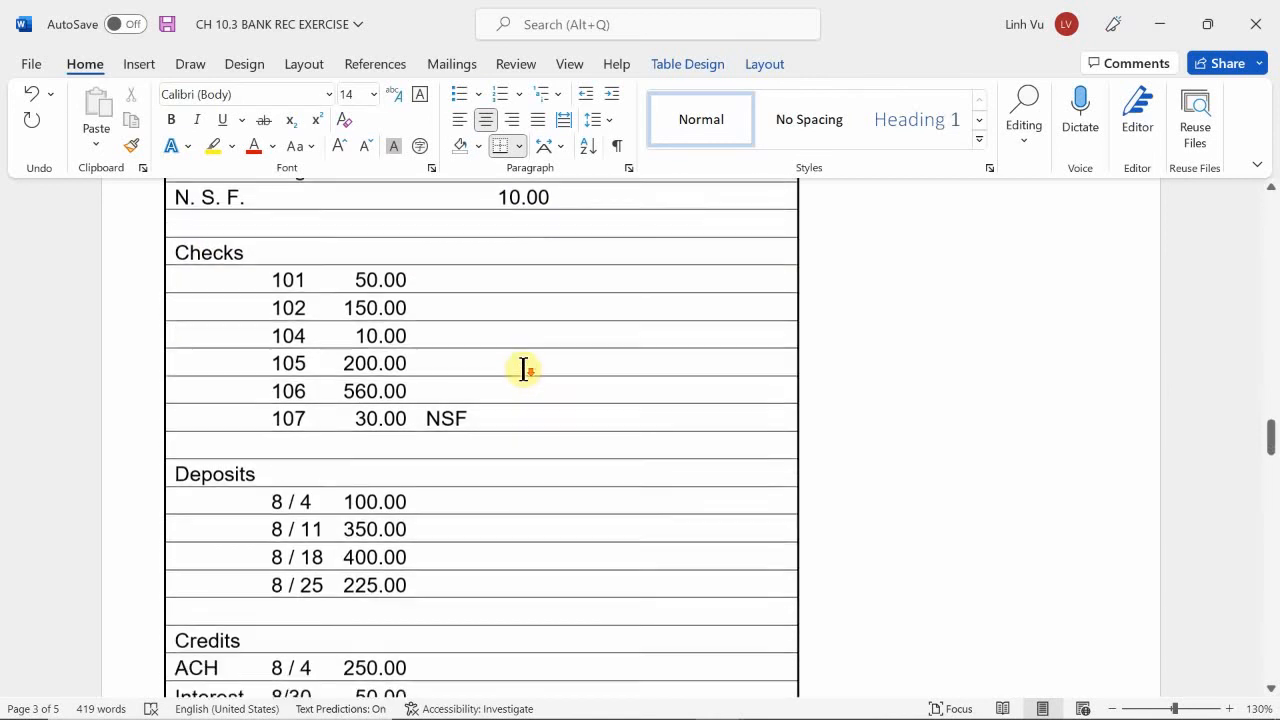
scroll(523, 370, down, 2)
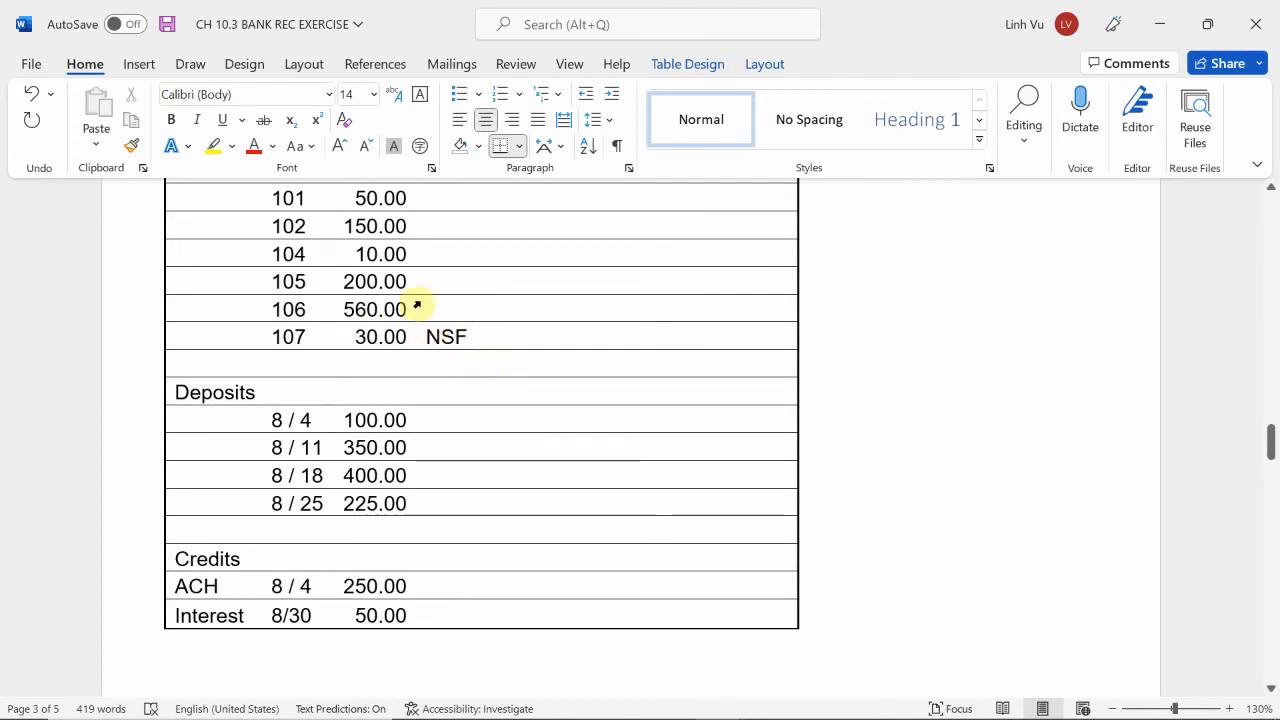
scroll(437, 354, up, 5)
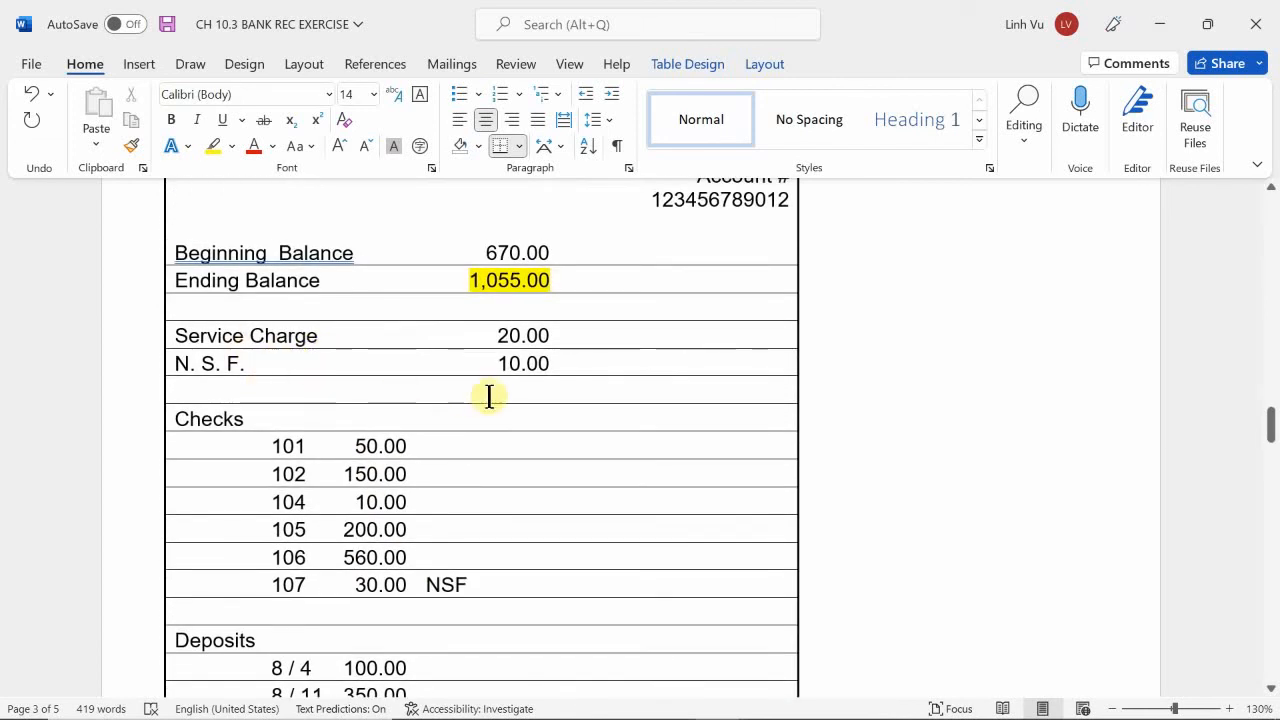
scroll(477, 383, down, 6)
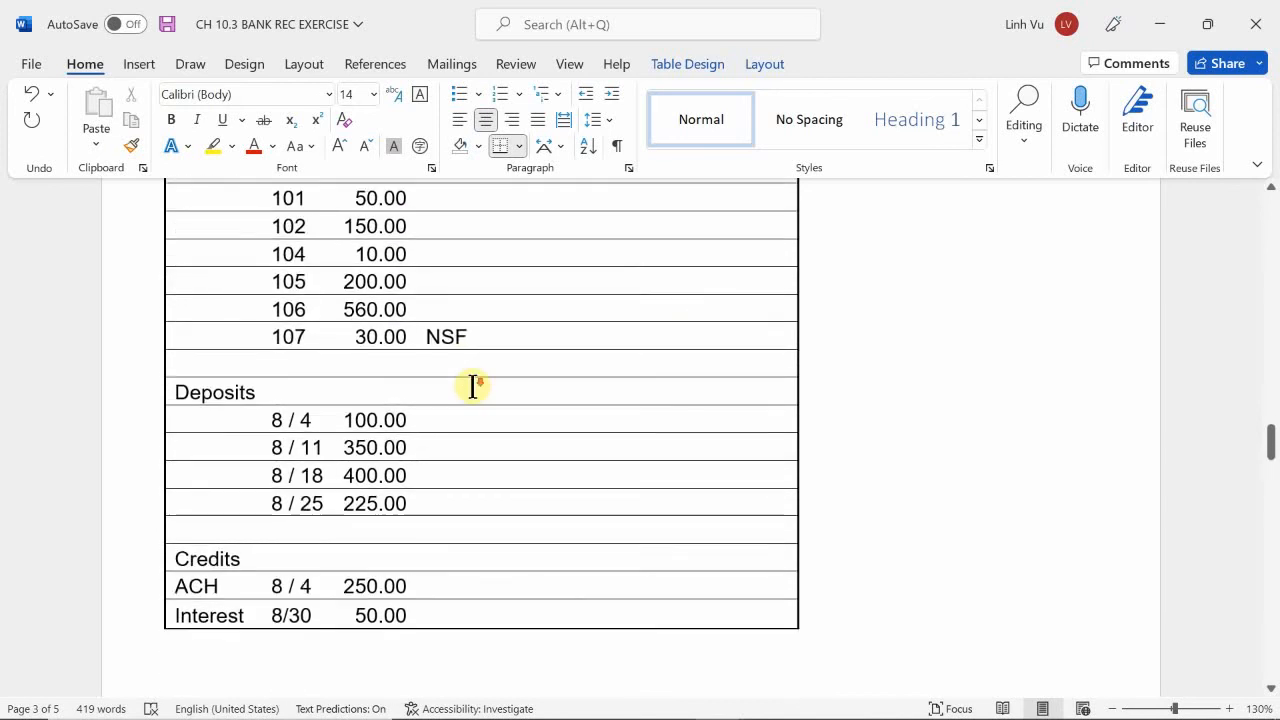
scroll(428, 452, up, 1)
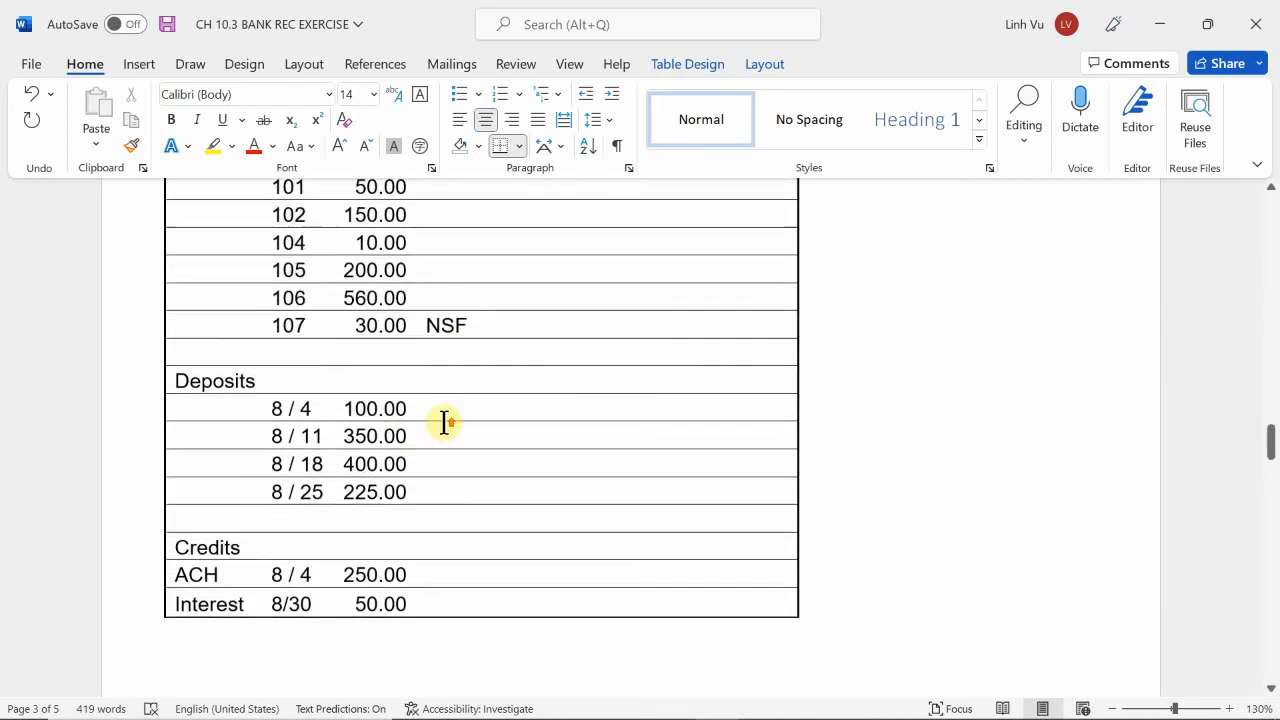
Highlight the rows for checks 103 and 108 in the Check Register in yellow.
scroll(346, 331, down, 7)
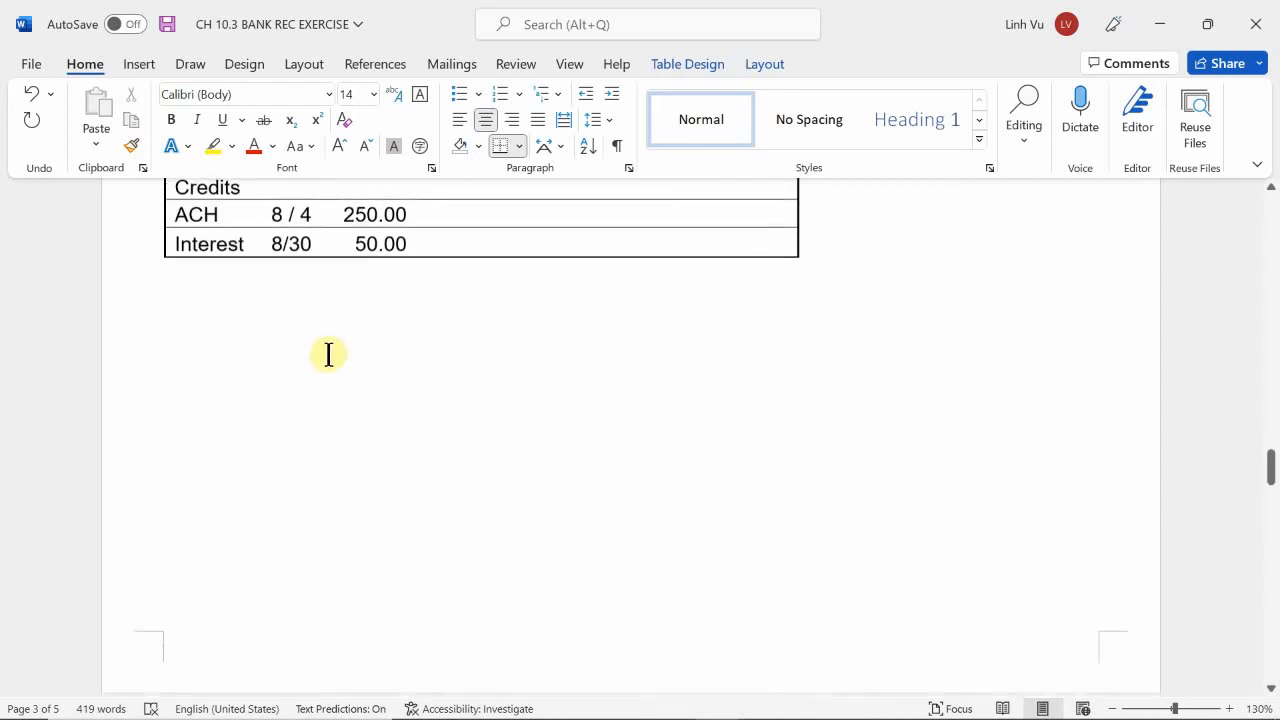
scroll(326, 357, down, 15)
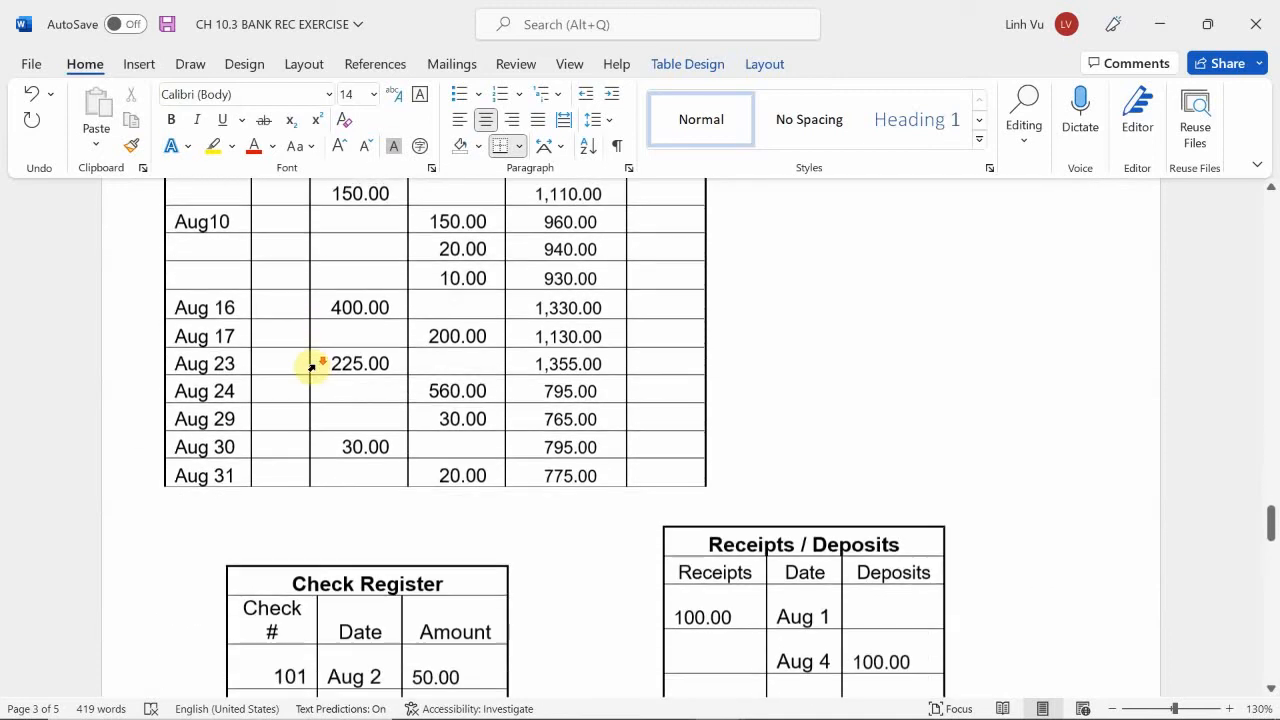
scroll(315, 365, down, 4)
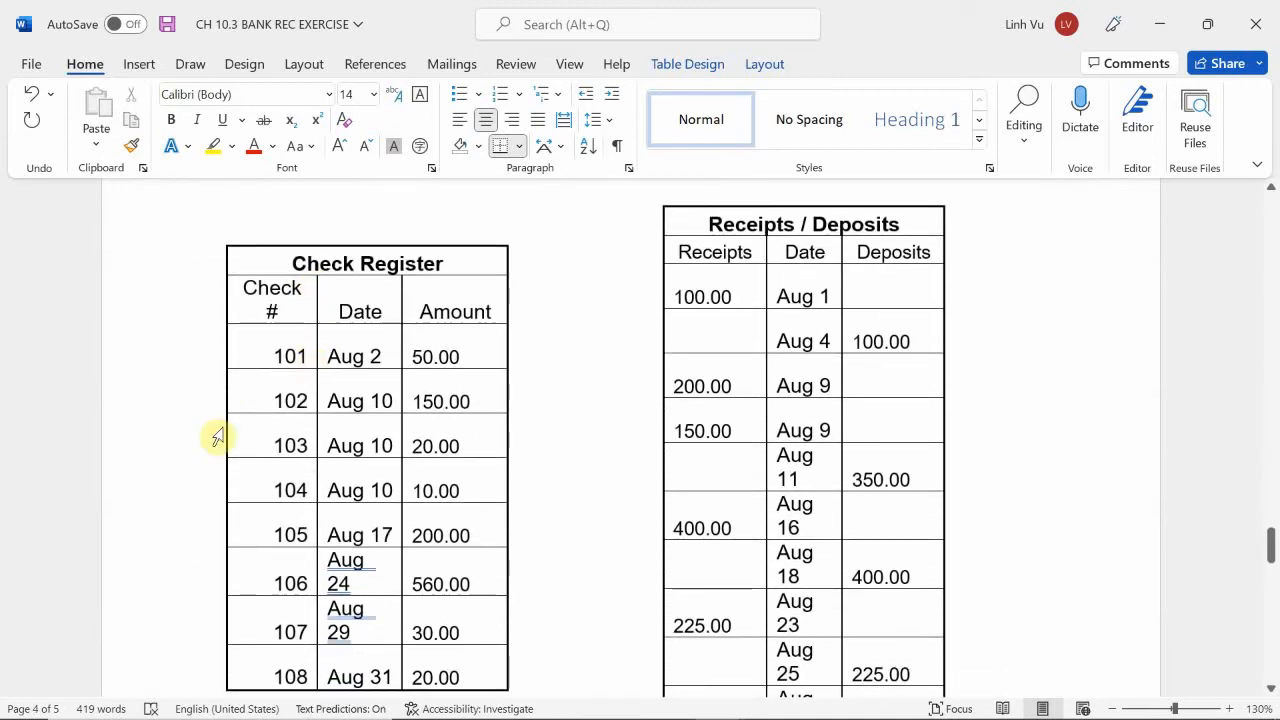
drag(288, 436, 474, 451)
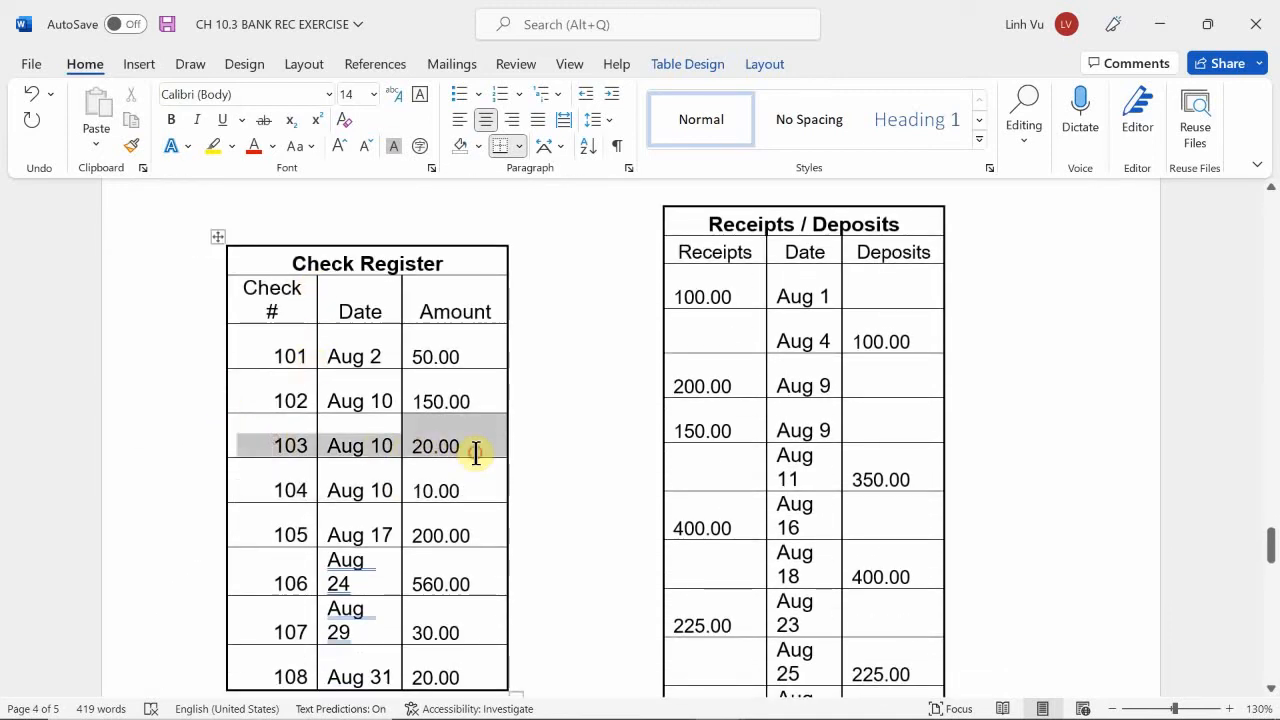
click(212, 146)
scroll(294, 428, down, 5)
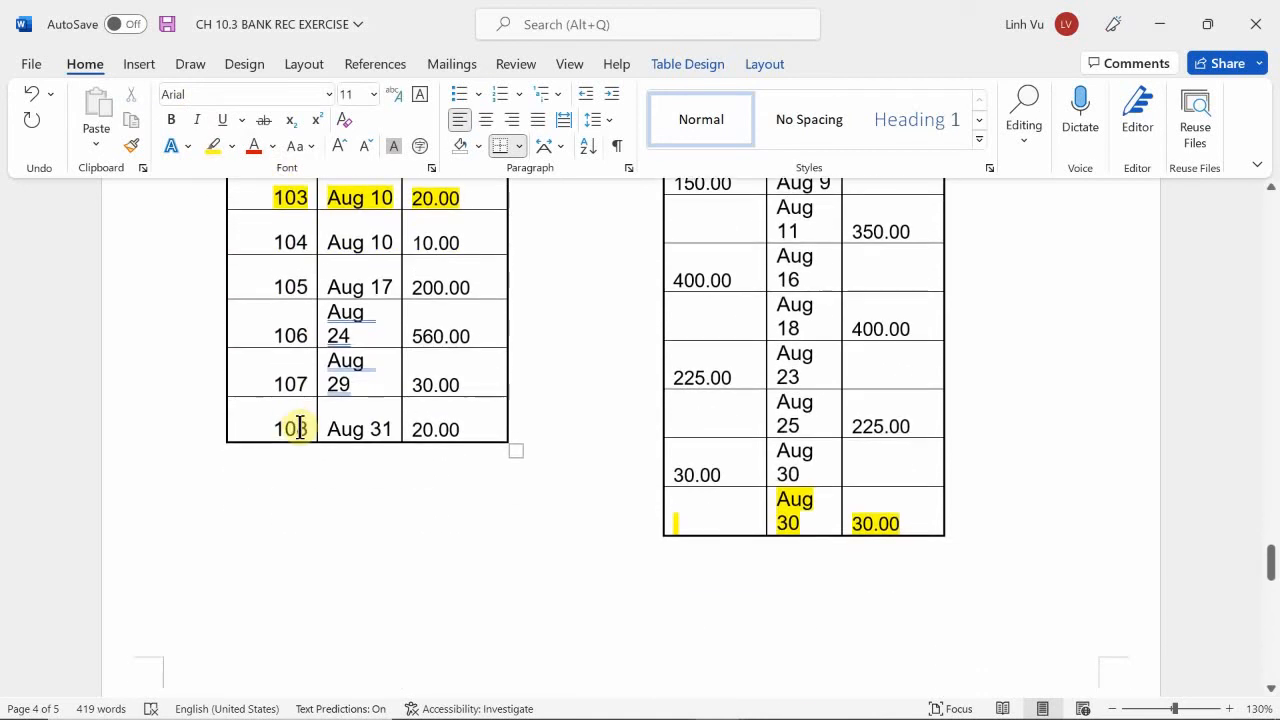
drag(277, 429, 466, 451)
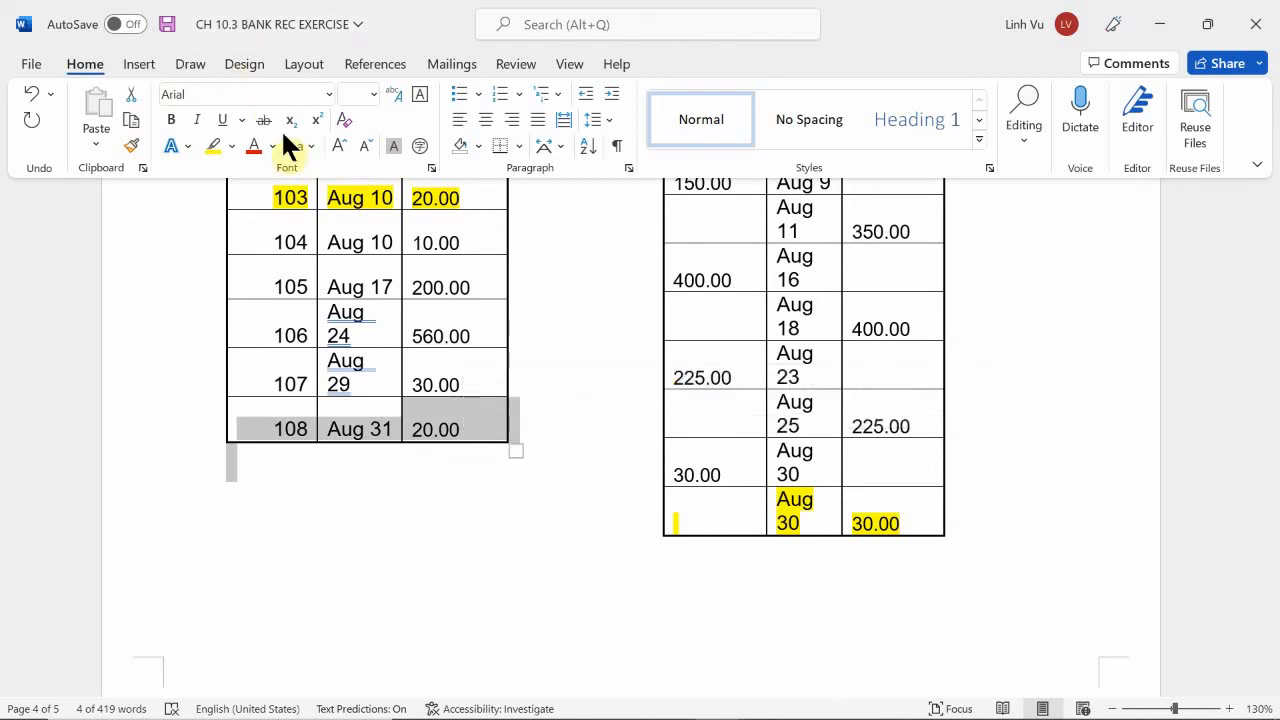
click(214, 140)
click(420, 534)
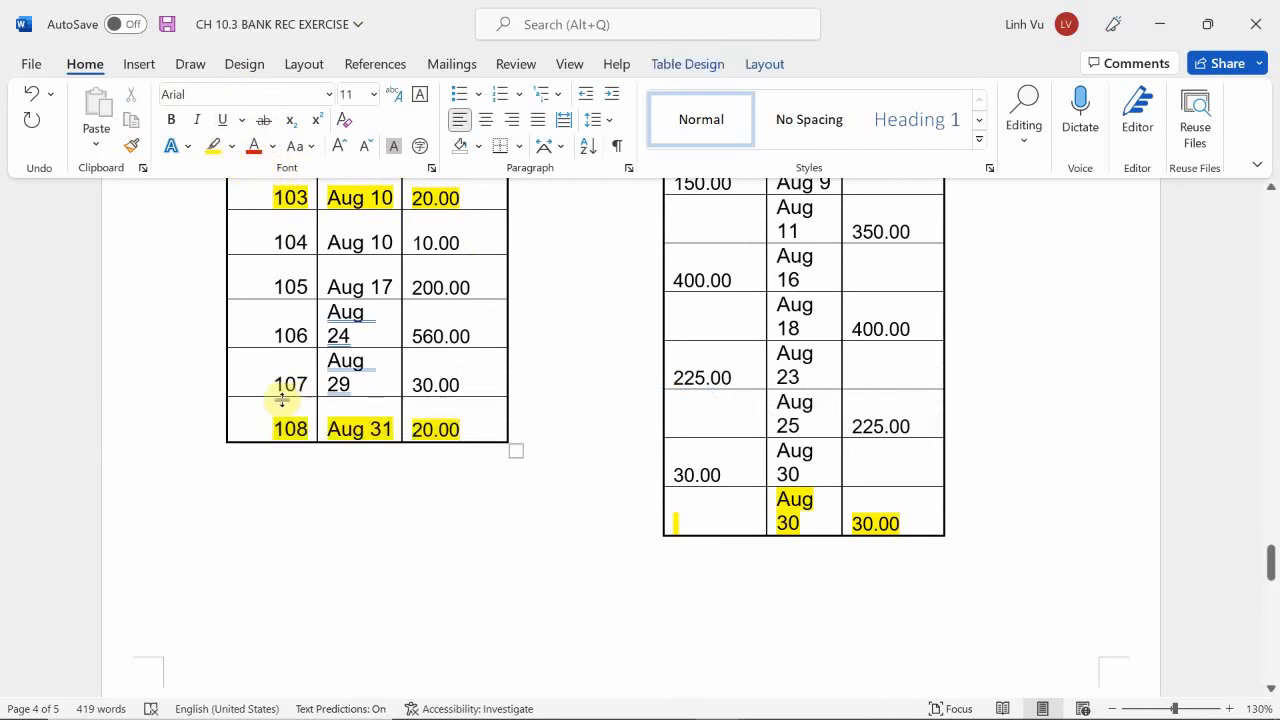
List check numbers 103 and 108 under Less on the bank side of the reconciliation statement.
scroll(257, 405, down, 10)
scroll(256, 405, down, 1)
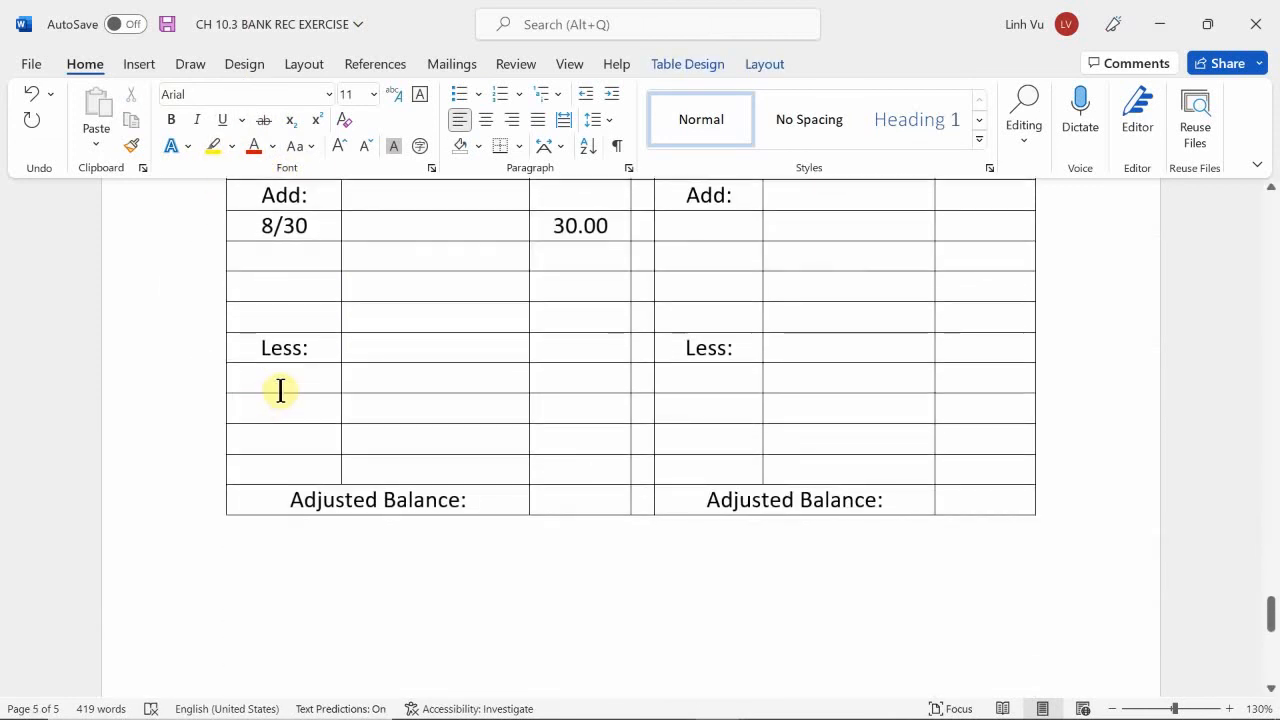
click(280, 389)
text(103)
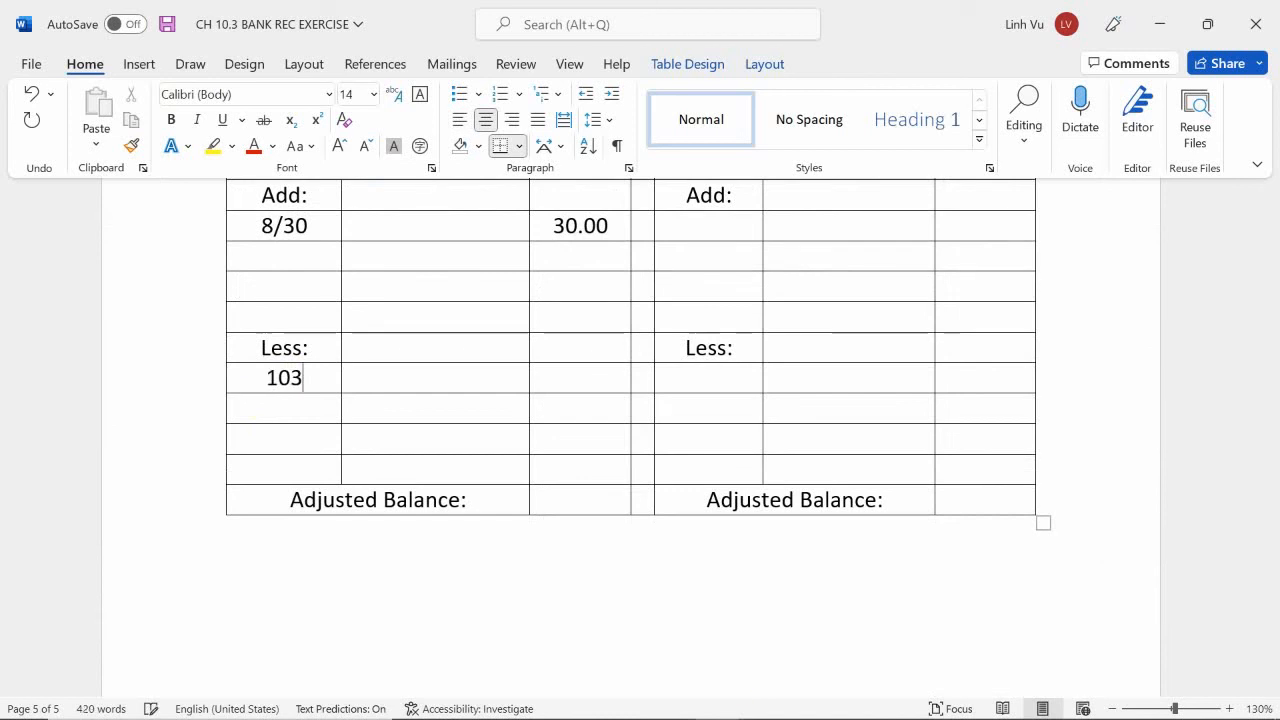
click(292, 398)
text(108)
Enter 20.00 for each of the two listed checks and their total as (40.00) in the amount column beside check 108.
click(435, 377)
text(20.00)
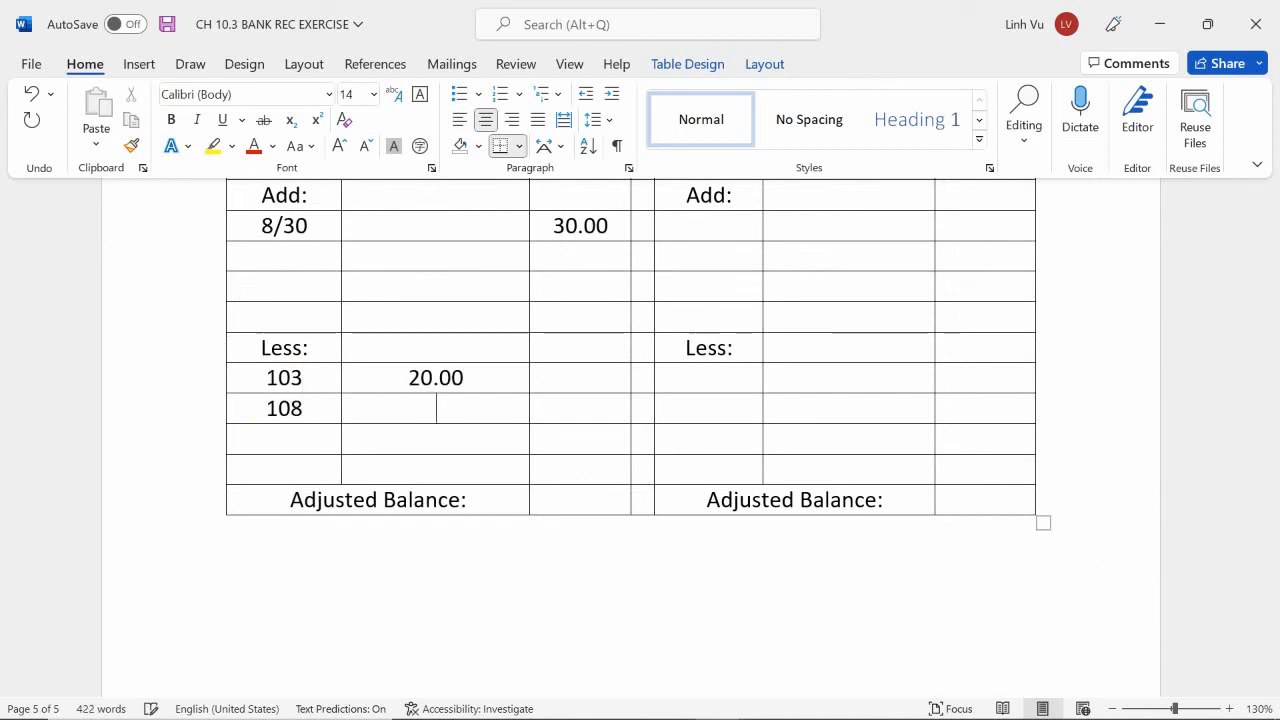
text(20.00)
key(Tab)
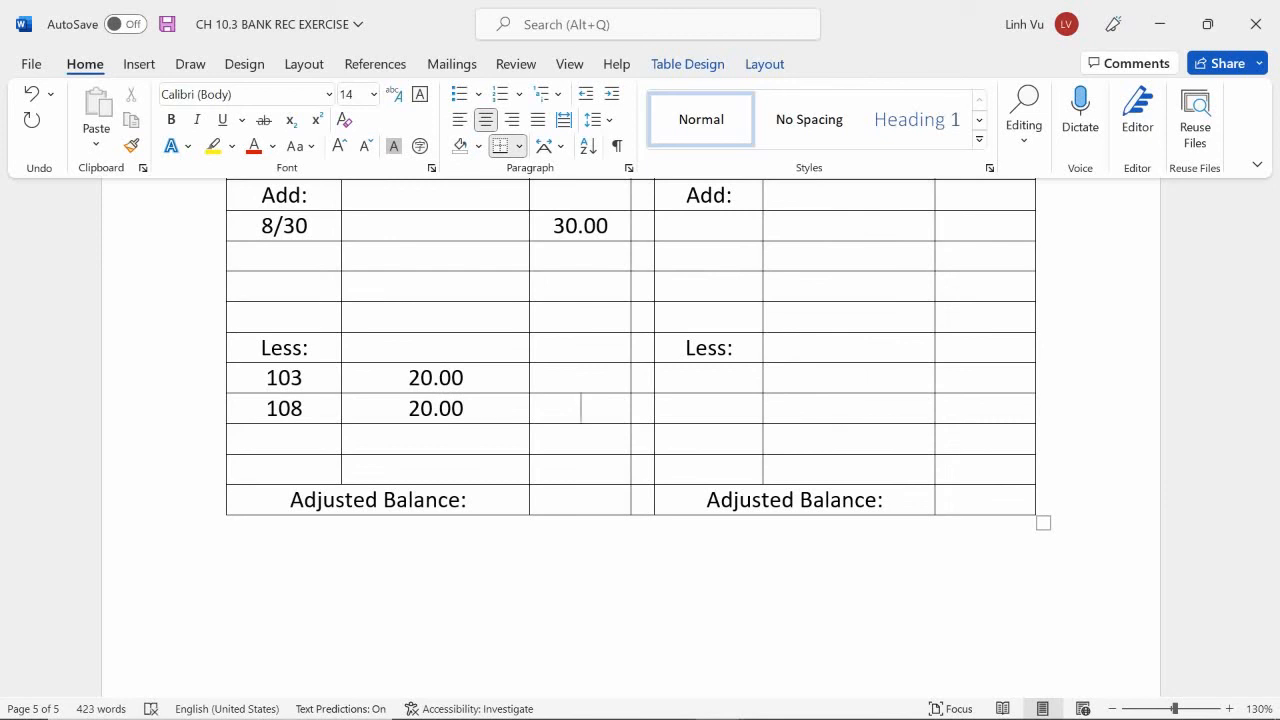
text((40.00()
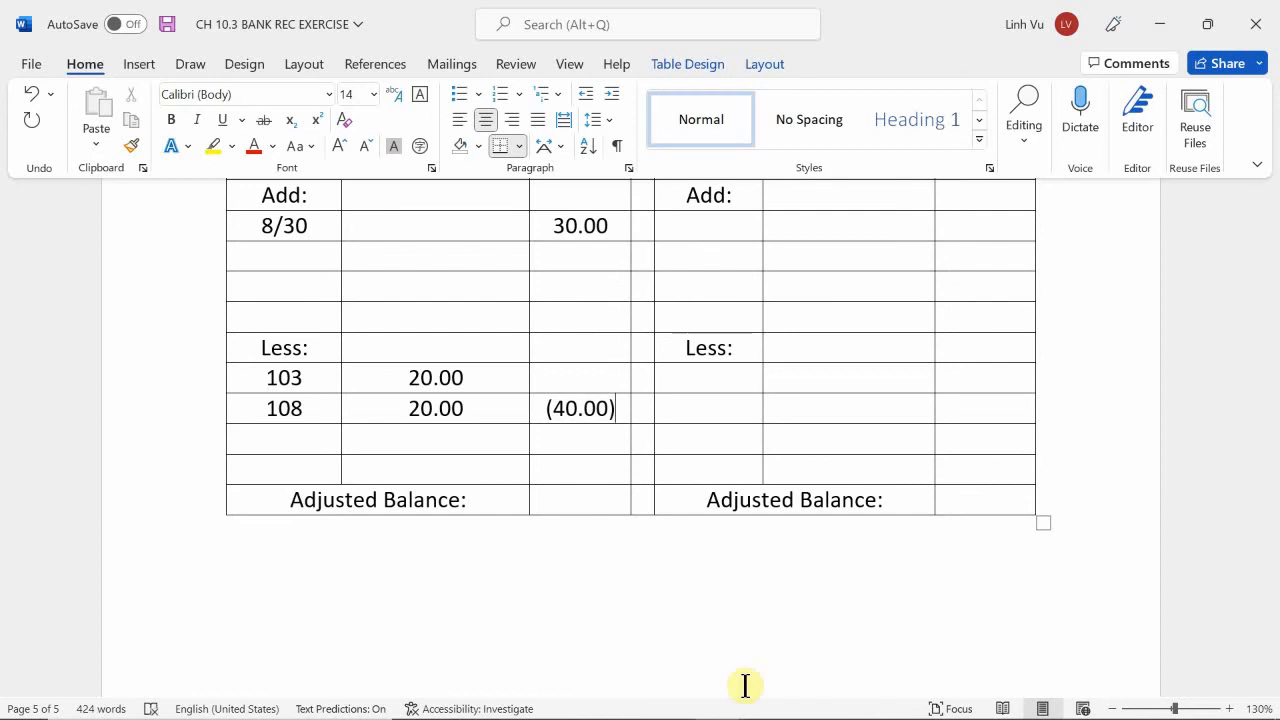
Enter 1045.00 as the adjusted balance on the bank side of the reconciliation statement.
scroll(745, 685, up, 3)
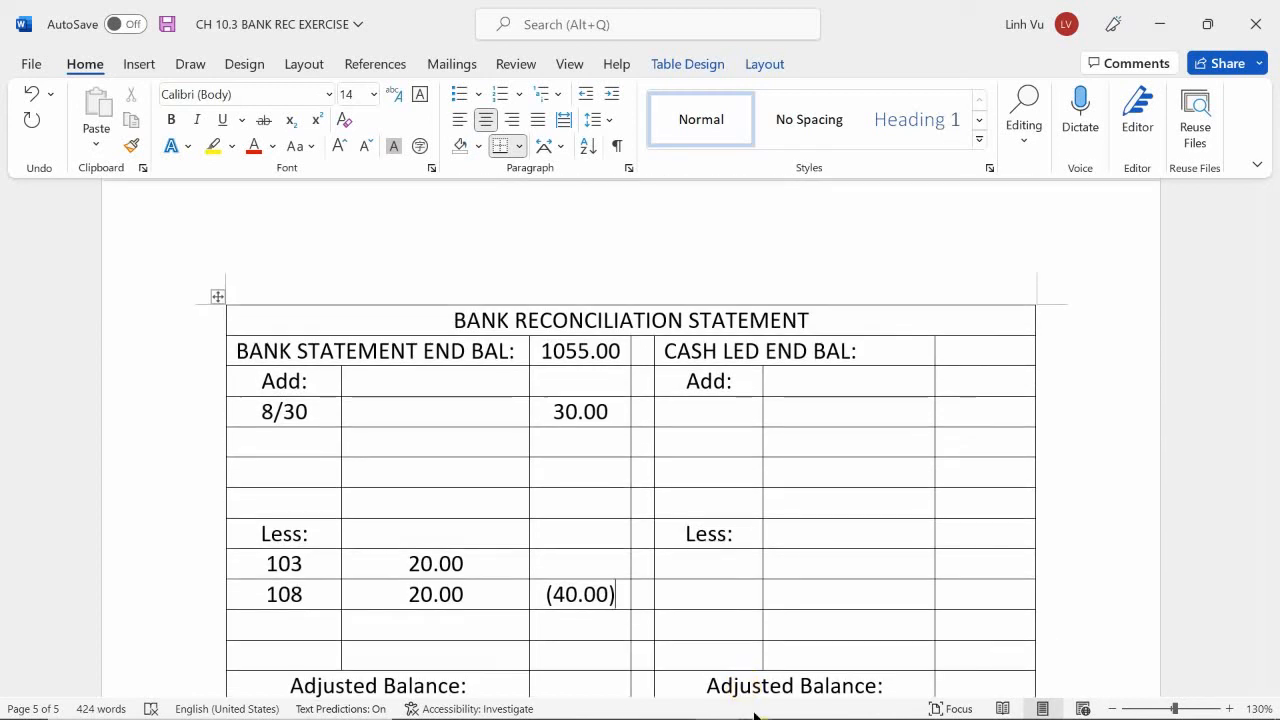
scroll(743, 695, down, 1)
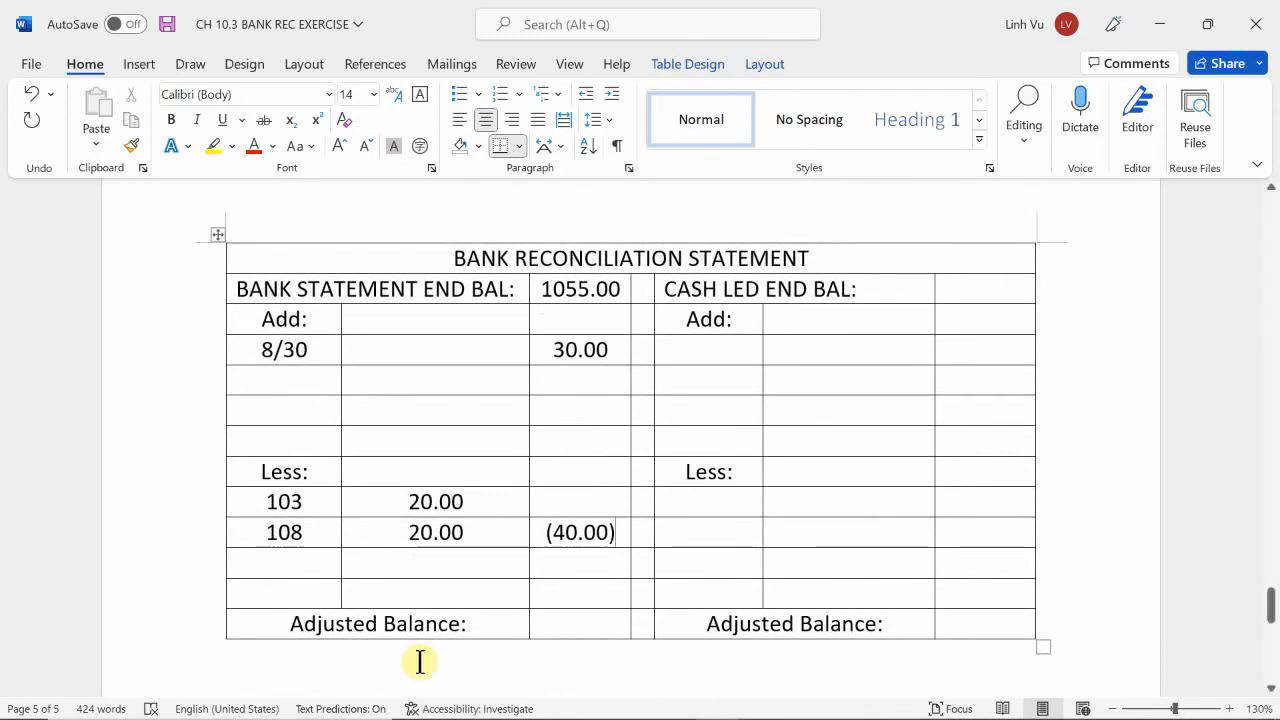
click(705, 630)
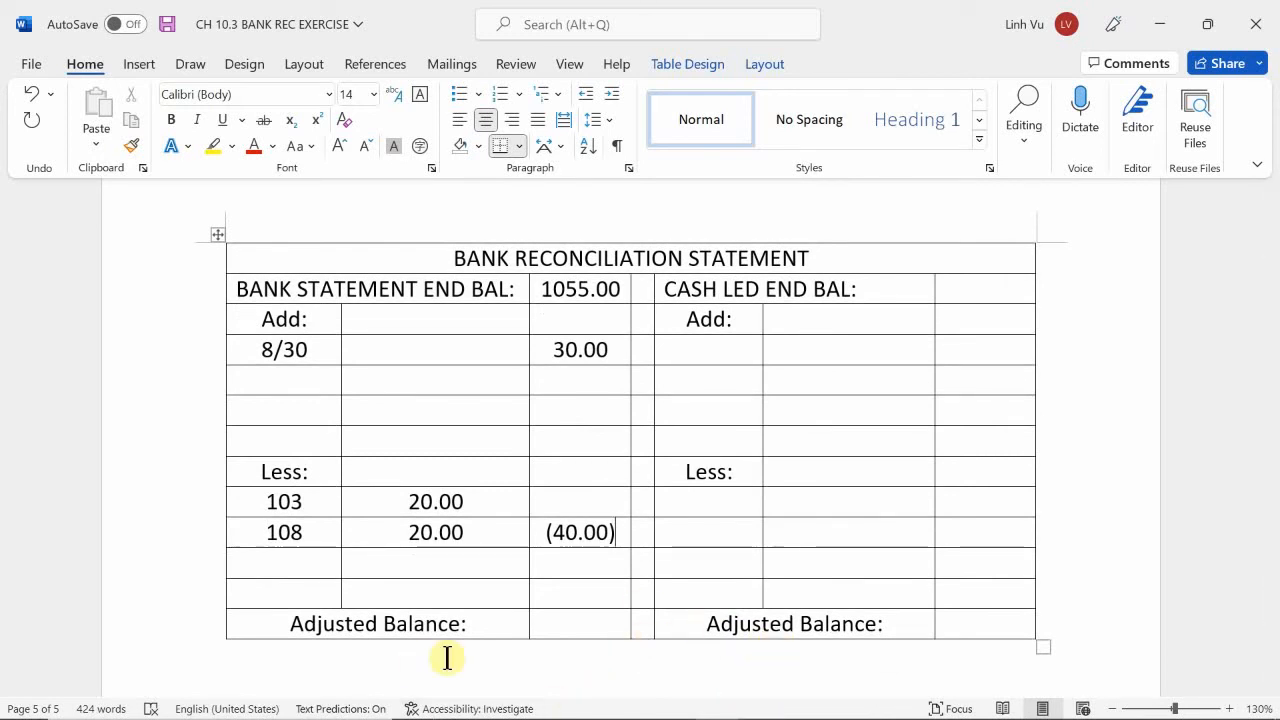
click(580, 624)
mouse_move(590, 718)
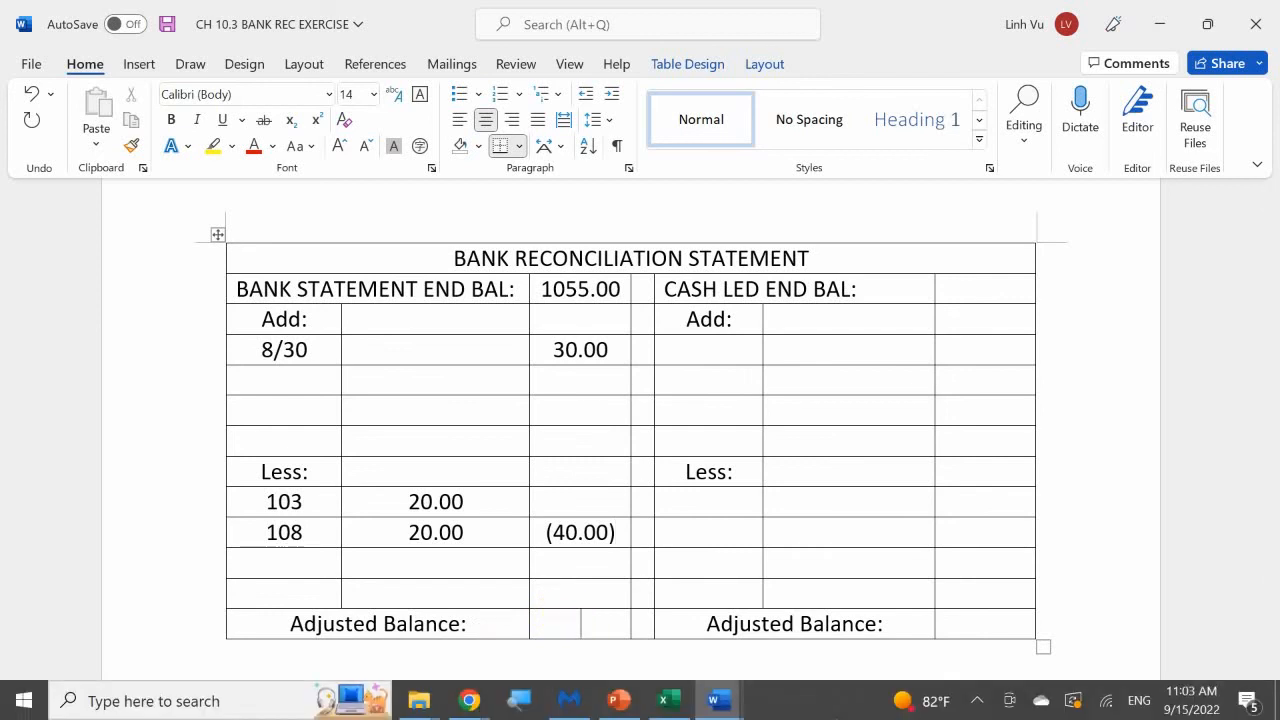
text(1045.00)
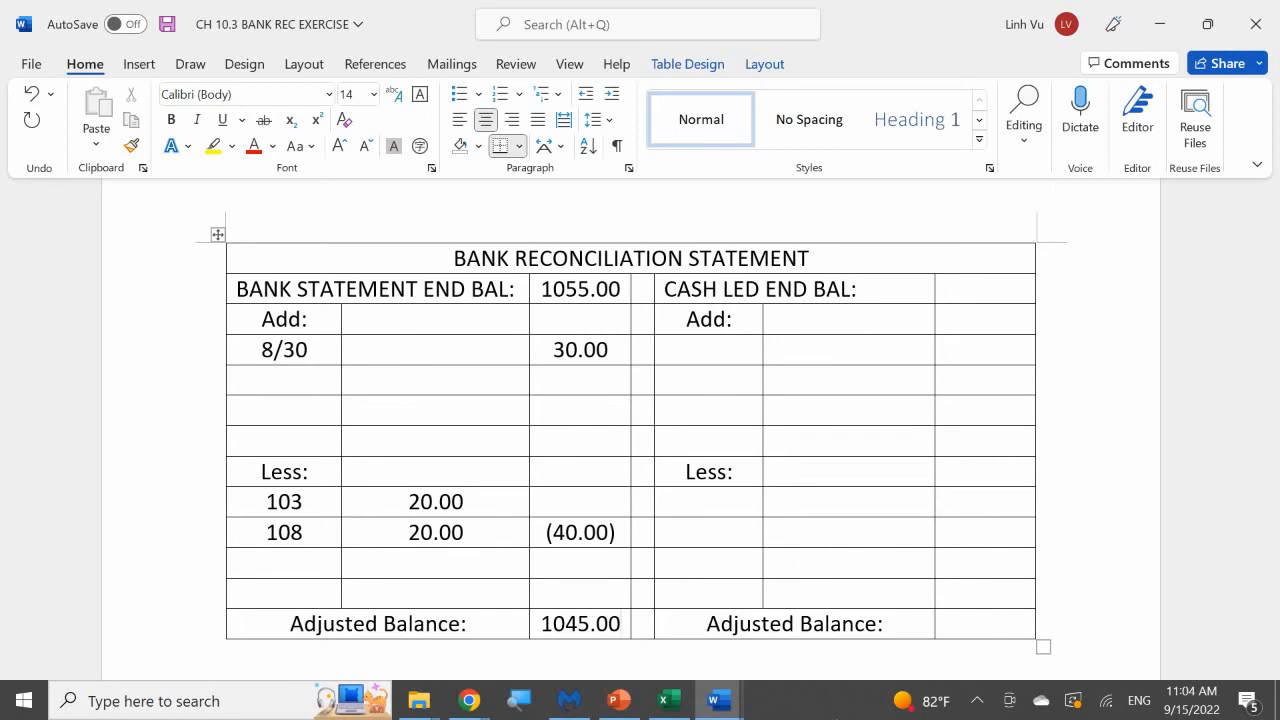
Highlight the Aug 31 row of the Cash Ledger, which holds the ending balance, in yellow.
click(988, 290)
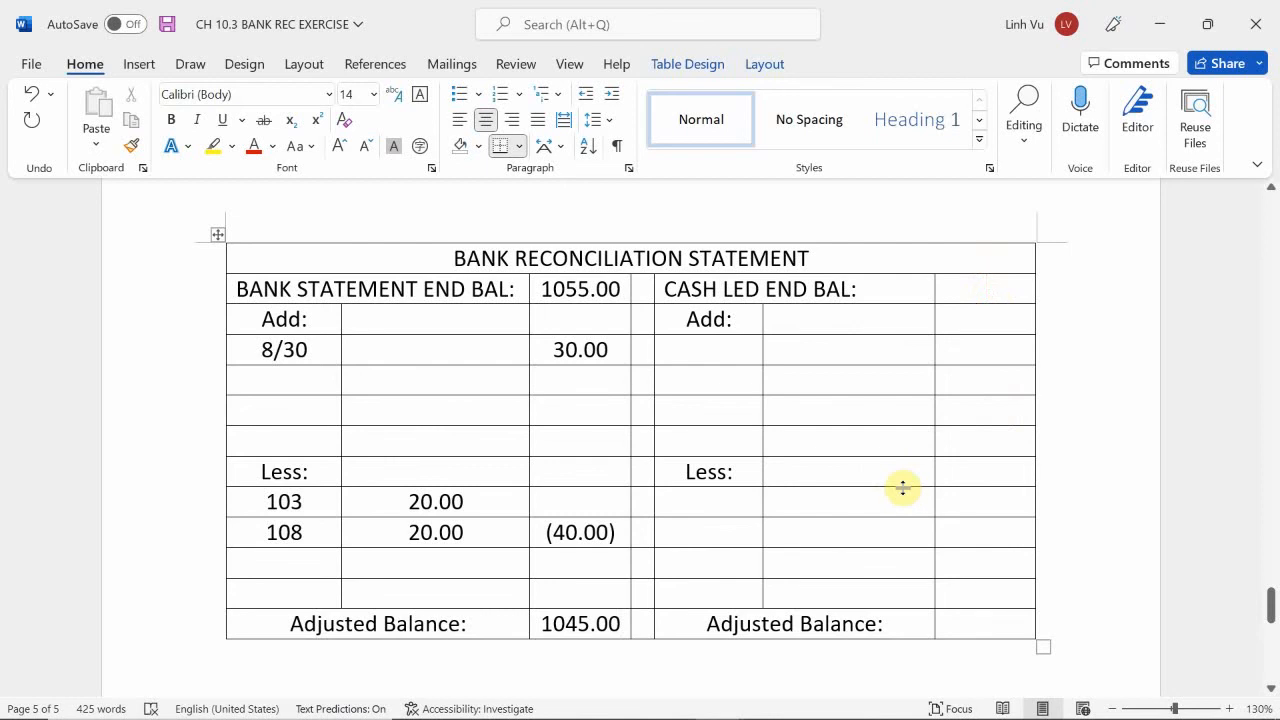
scroll(751, 437, up, 15)
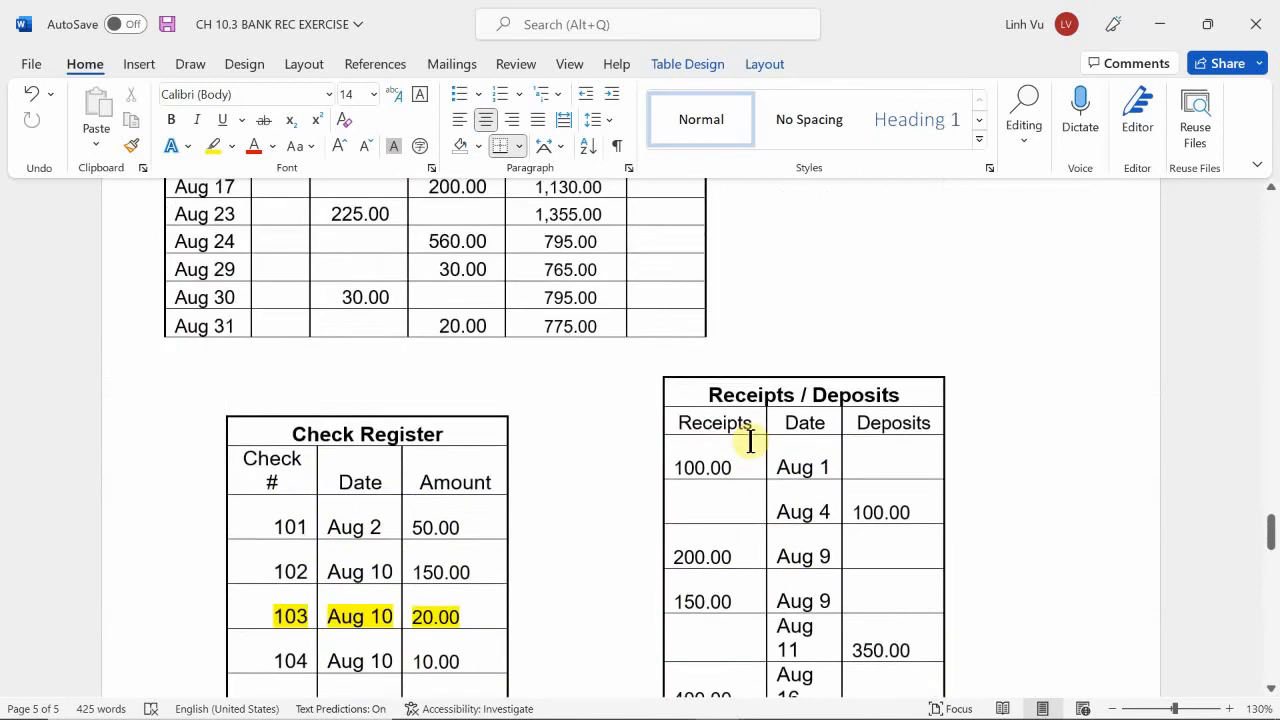
scroll(745, 438, up, 1)
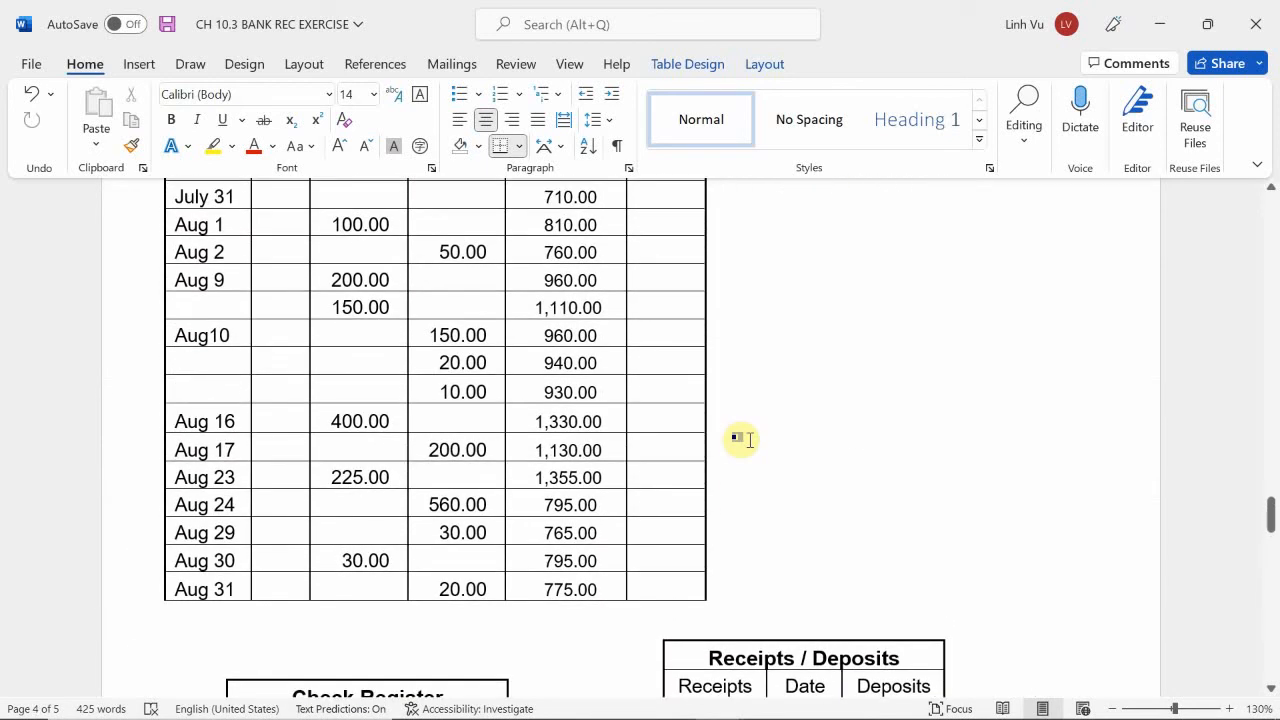
scroll(742, 438, up, 3)
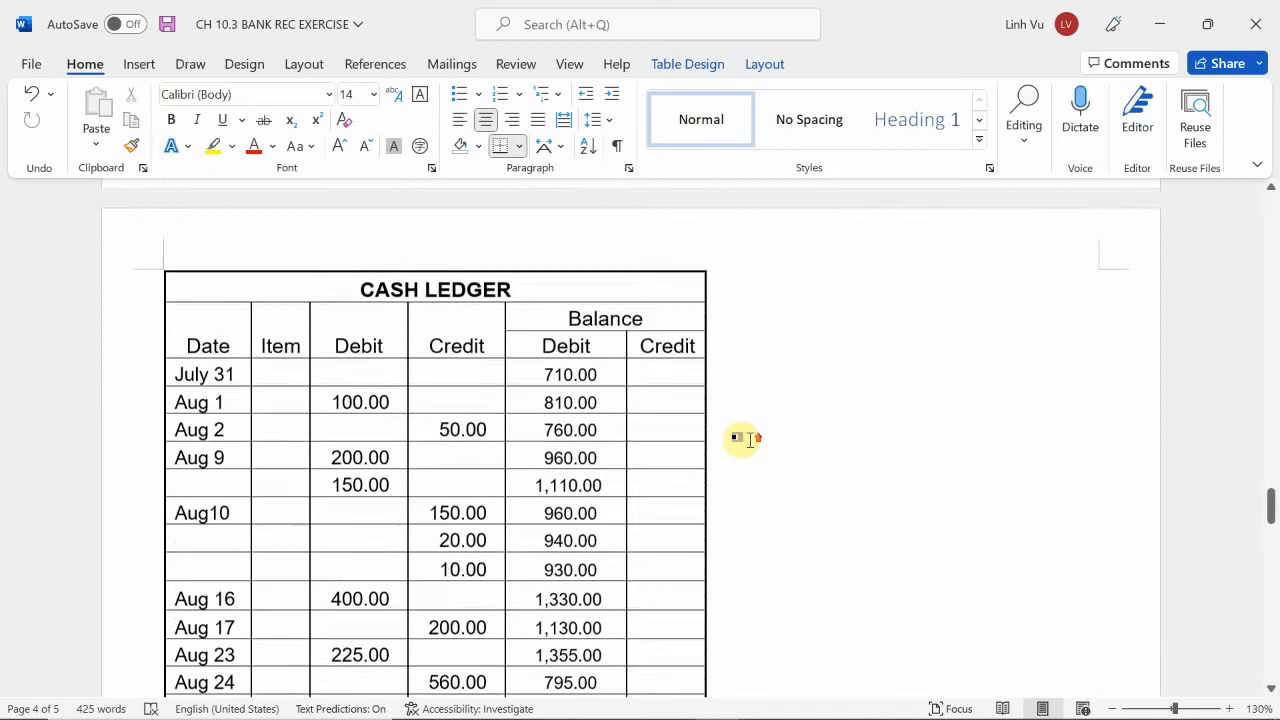
scroll(741, 438, down, 4)
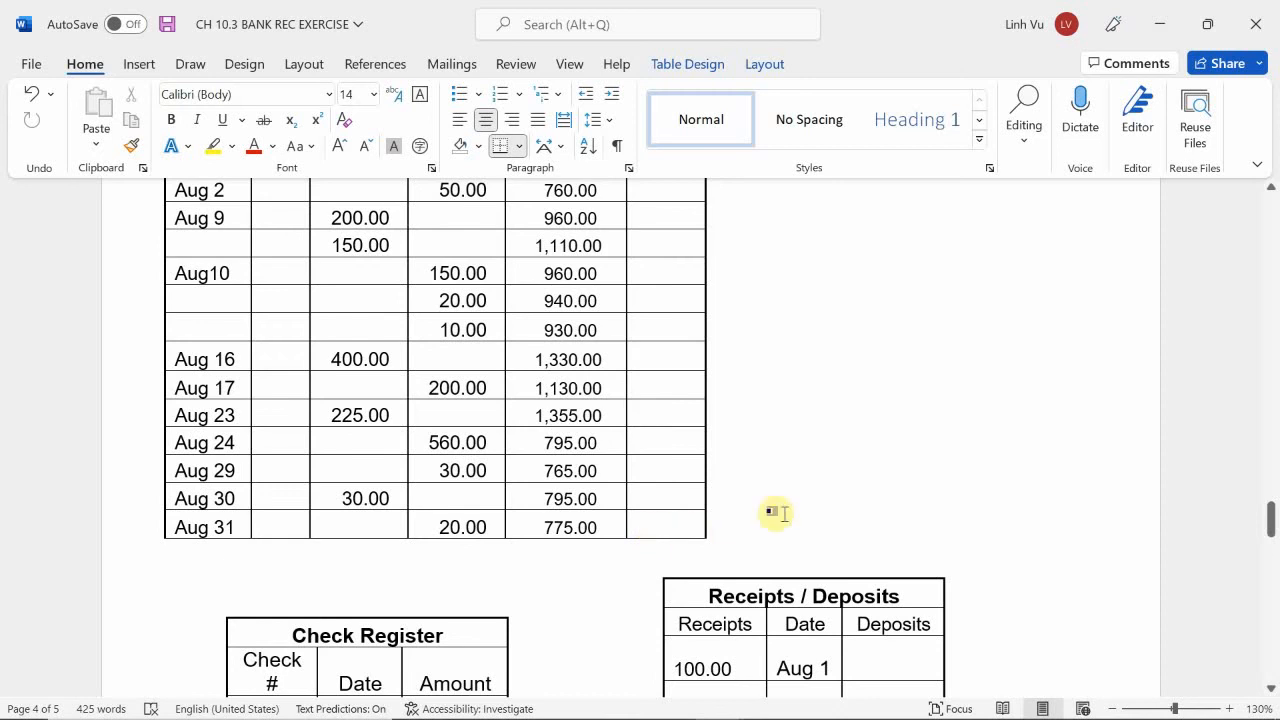
scroll(842, 518, down, 10)
scroll(802, 541, down, 2)
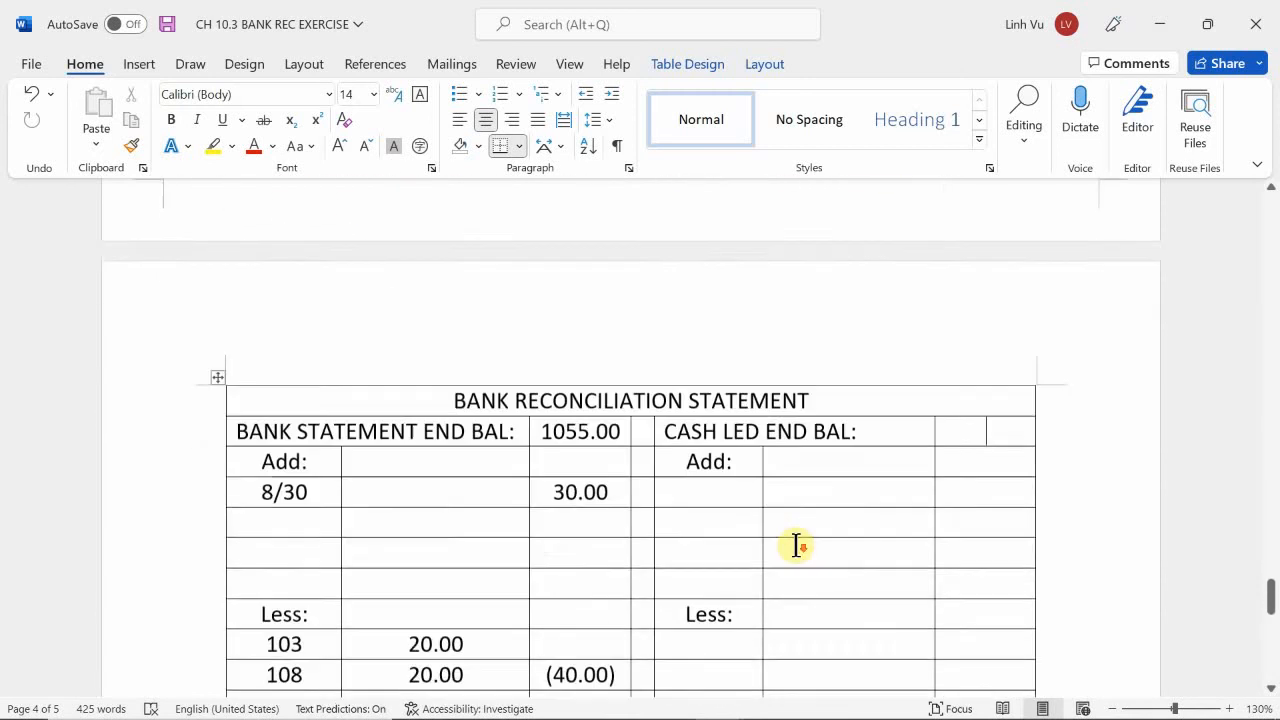
scroll(794, 543, up, 10)
scroll(416, 403, up, 3)
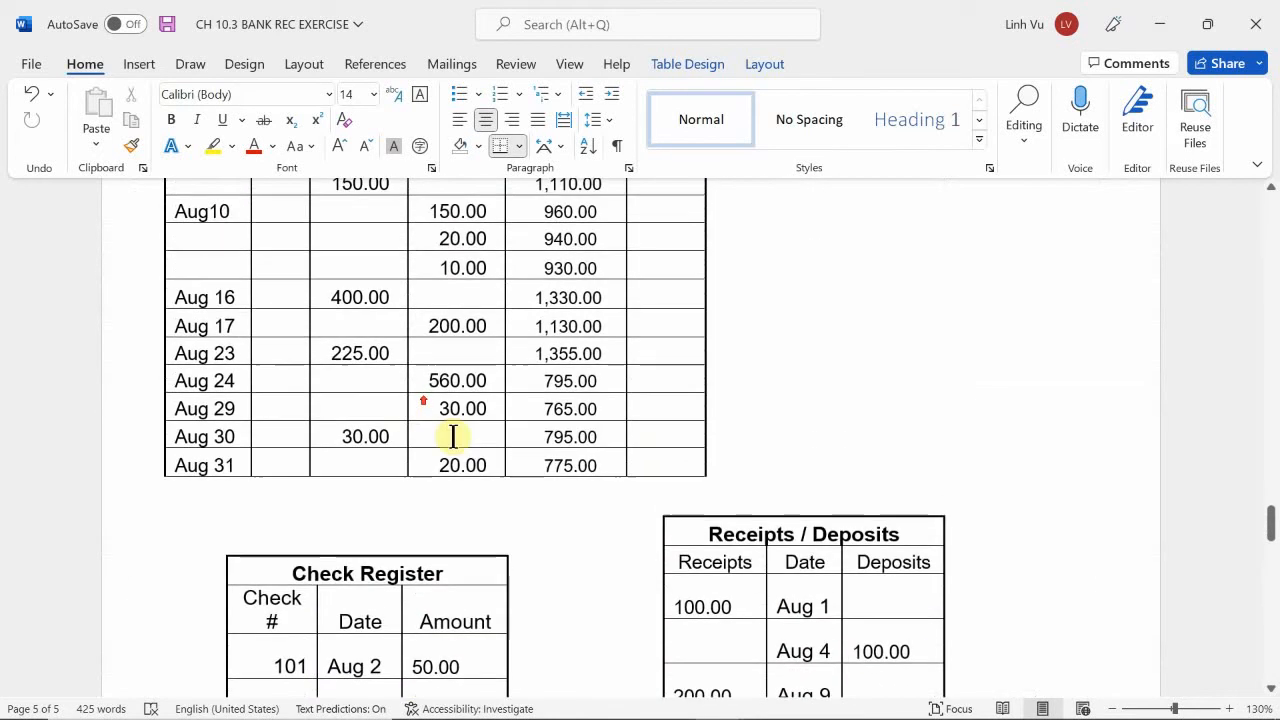
drag(608, 465, 205, 478)
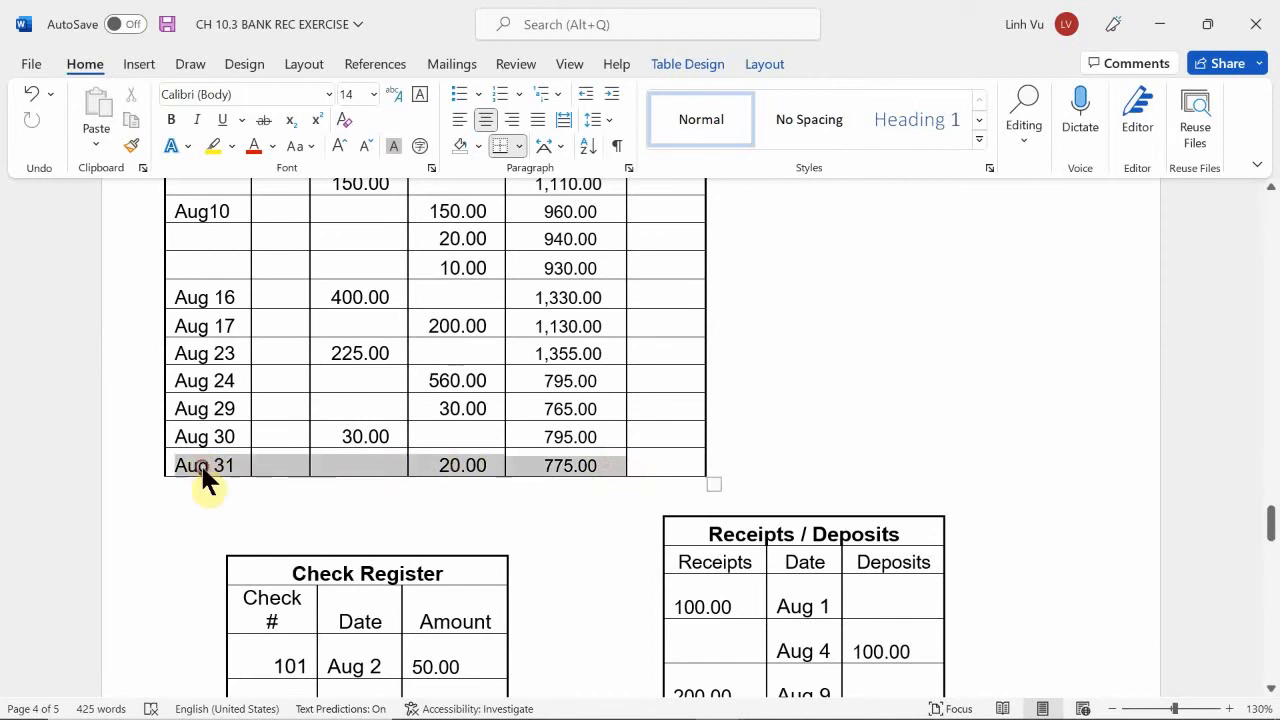
click(218, 145)
Enter 775.00 as the cash ledger ending balance in the reconciliation statement.
scroll(971, 591, down, 10)
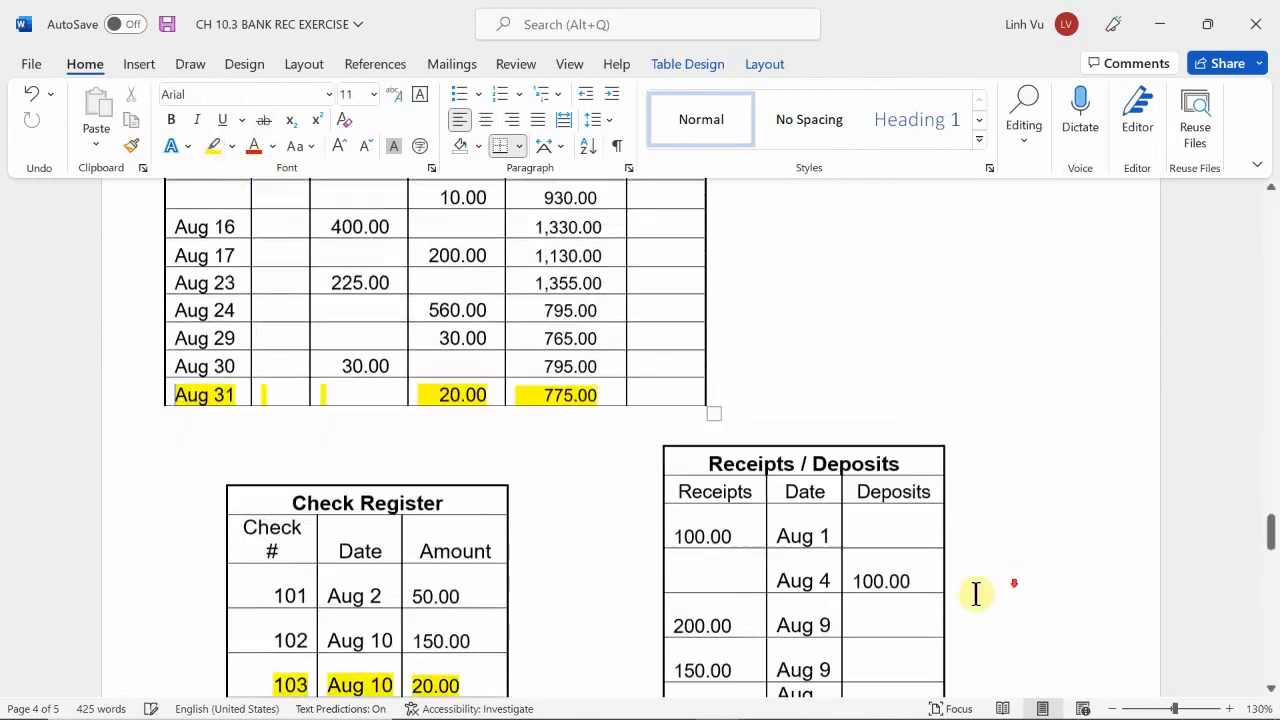
scroll(858, 547, down, 3)
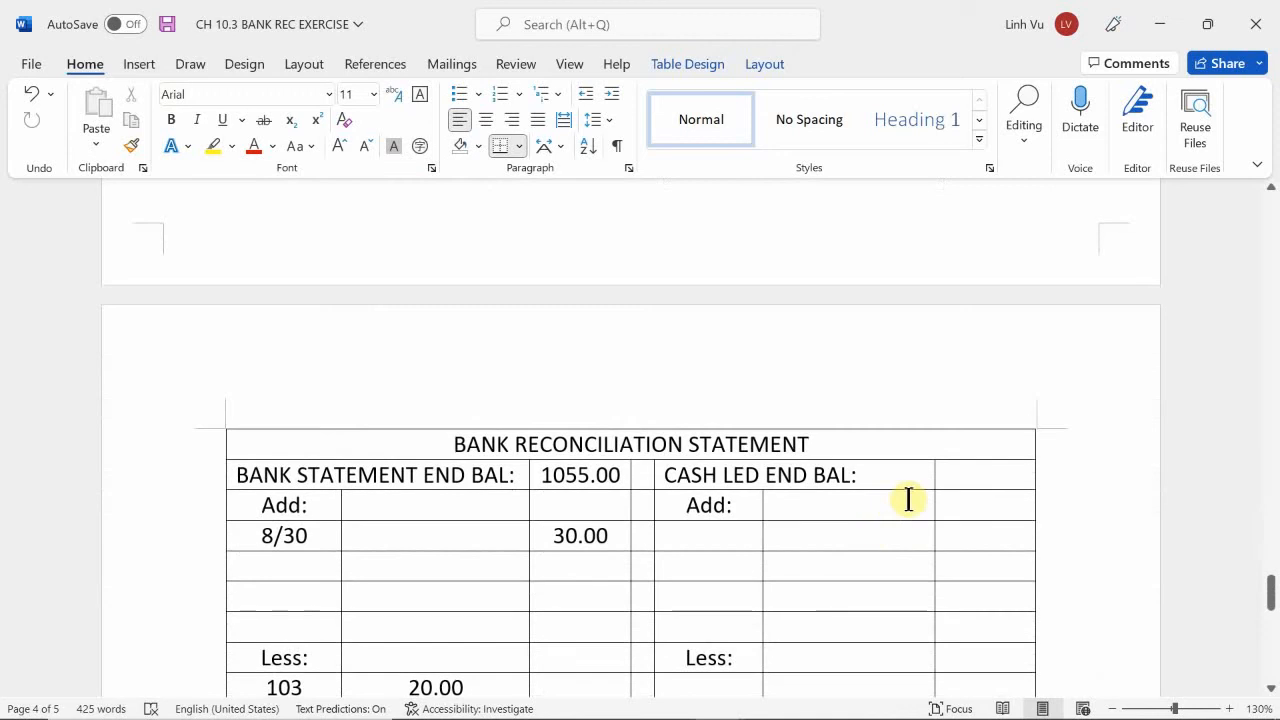
click(980, 477)
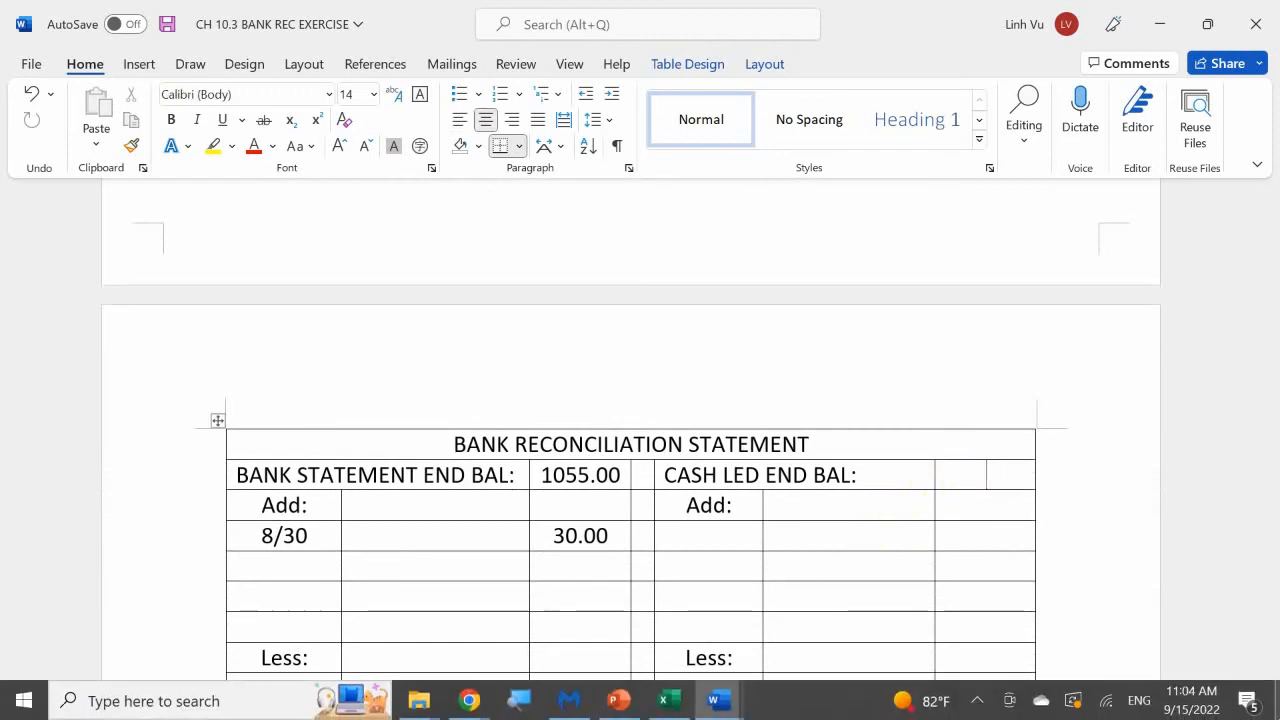
text(775.00)
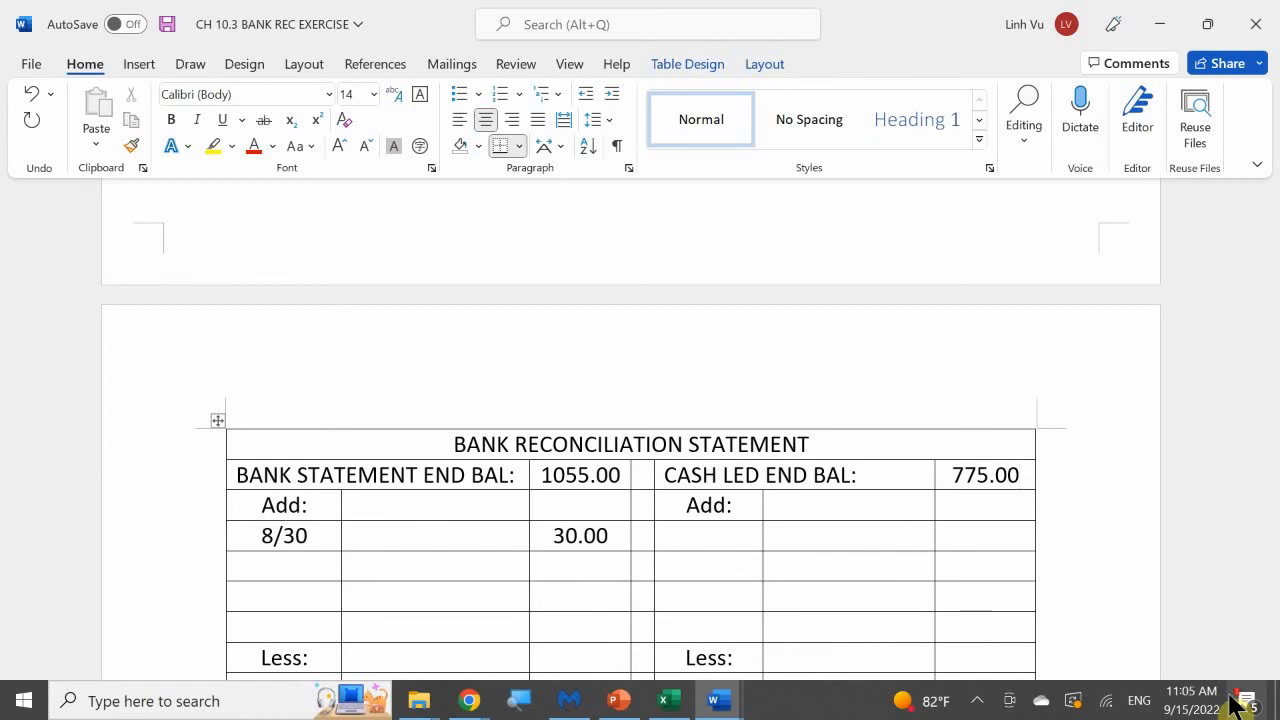
Highlight the ACH and Interest entries under Credits on the bank statement in yellow.
scroll(1183, 660, up, 8)
scroll(1183, 662, up, 2)
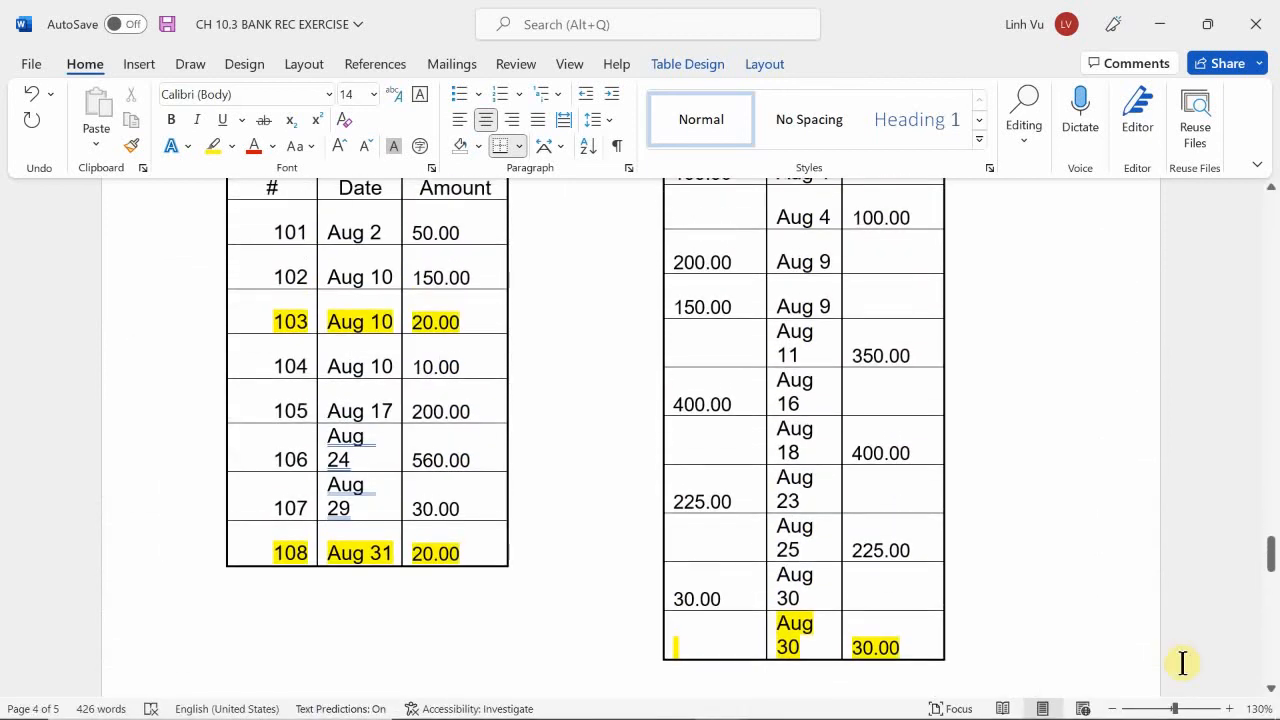
scroll(1183, 662, up, 6)
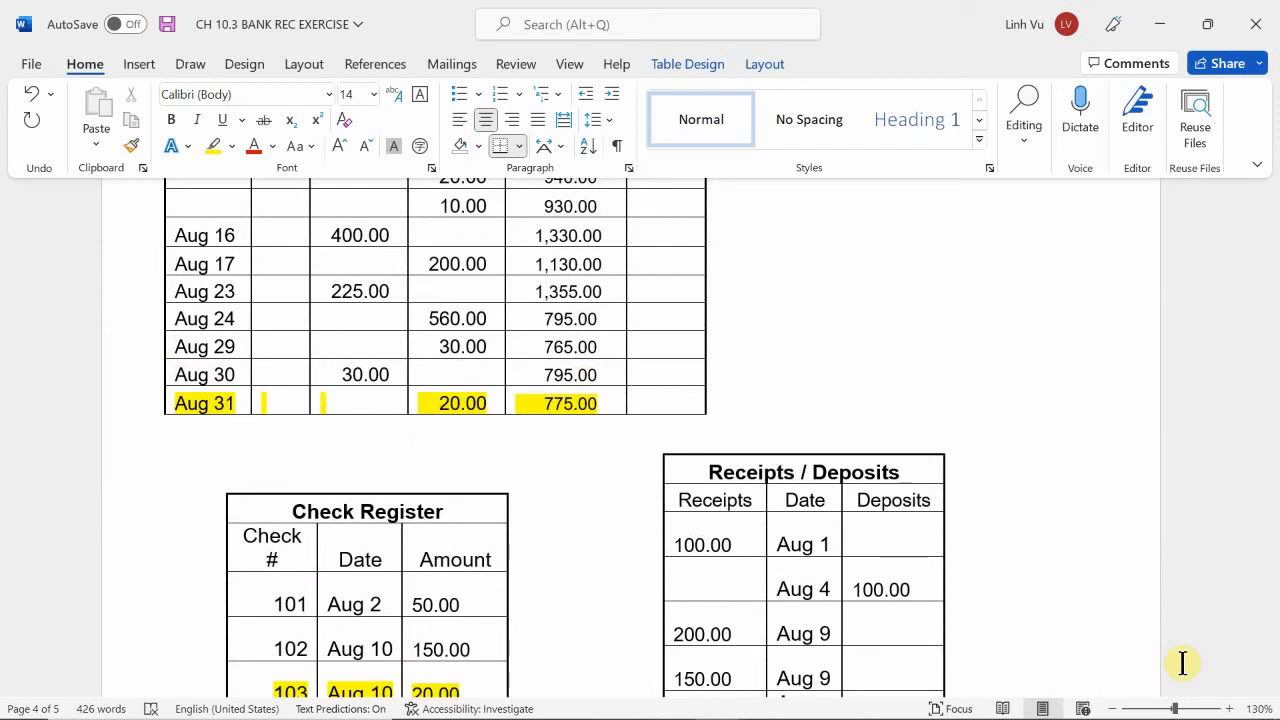
scroll(1183, 662, up, 15)
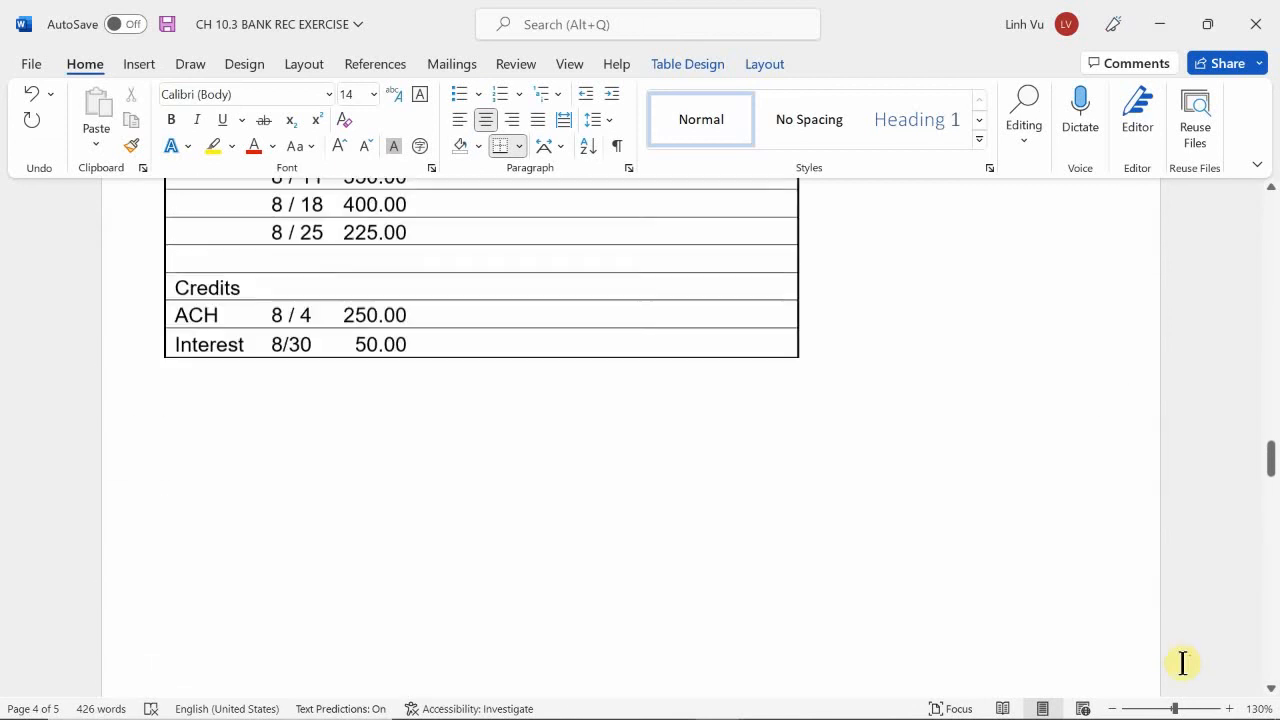
scroll(1183, 662, up, 3)
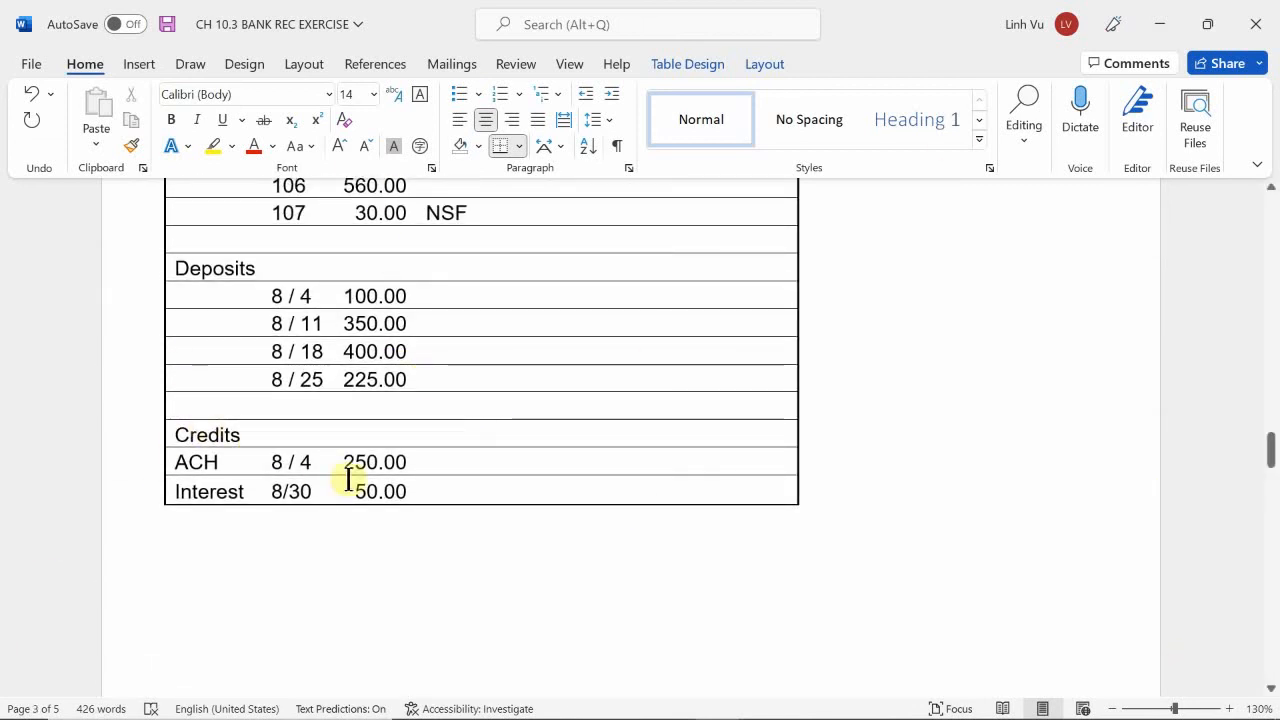
drag(446, 488, 206, 457)
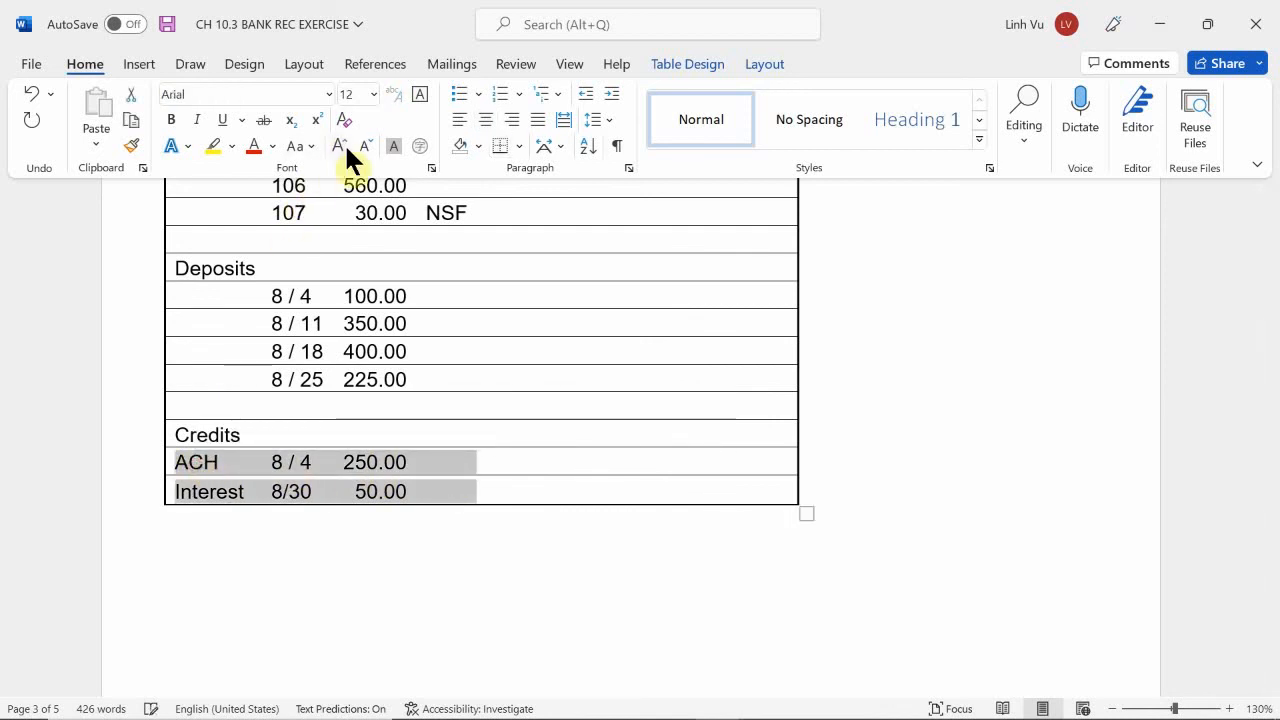
click(214, 146)
click(250, 518)
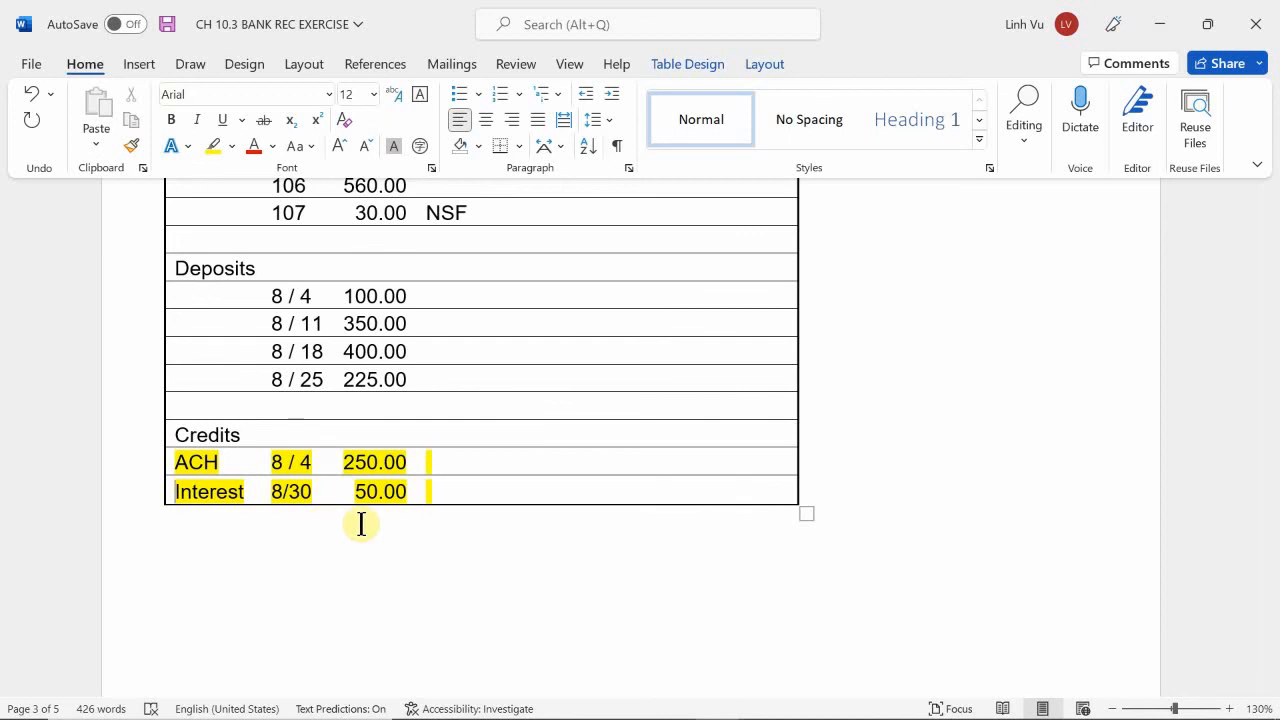
List A/CH with 250.00 in the first row under Add on the cash ledger side of the reconciliation statement.
scroll(1097, 569, down, 1)
scroll(1097, 569, down, 20)
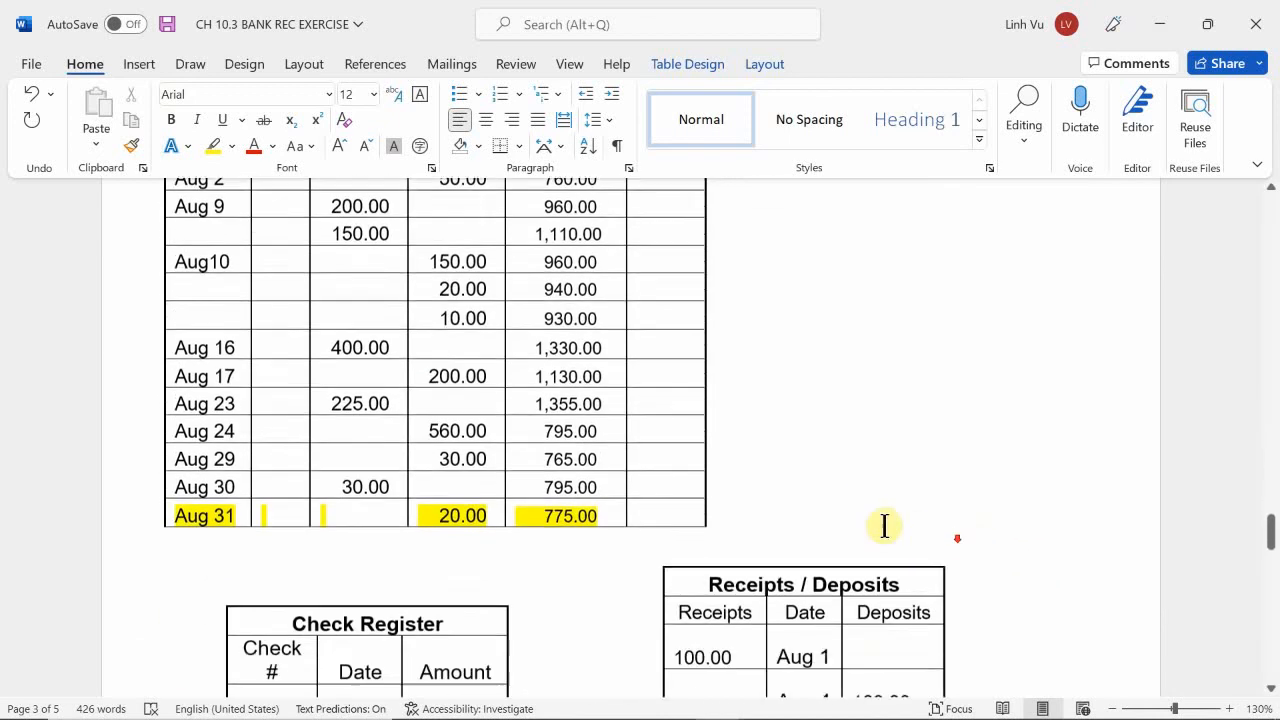
scroll(765, 494, down, 3)
scroll(757, 491, up, 4)
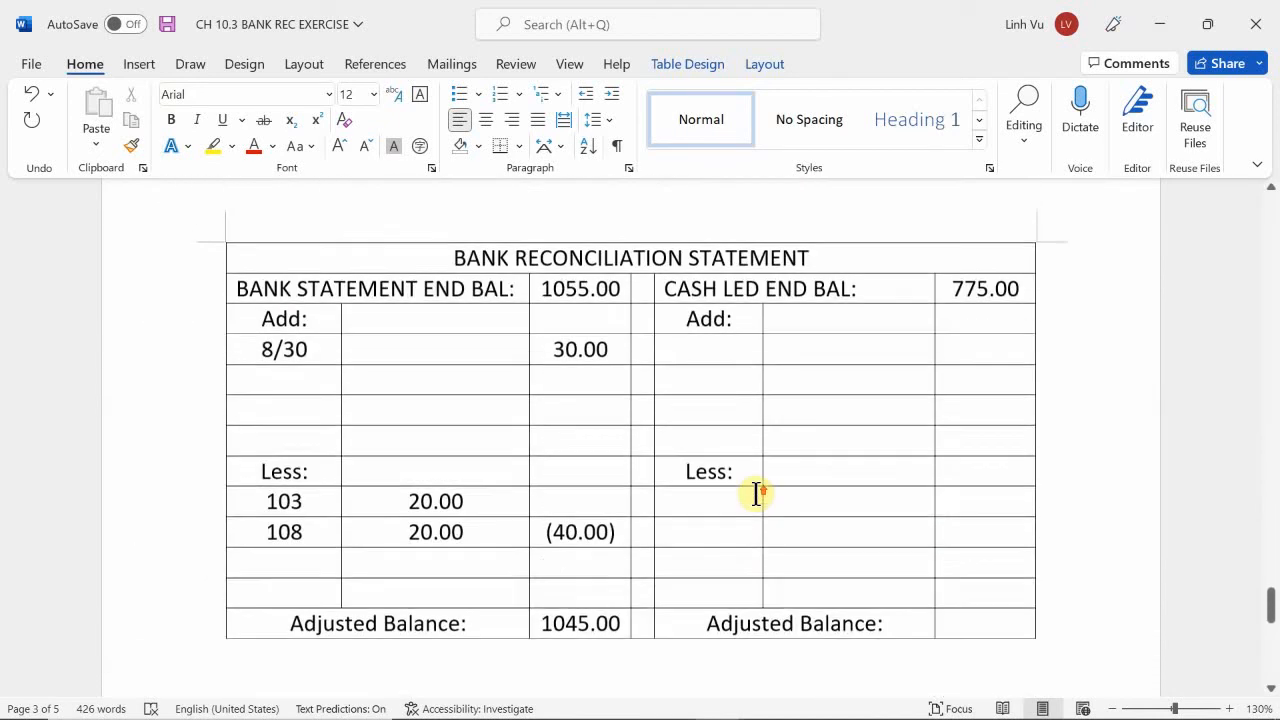
click(709, 349)
text(A)
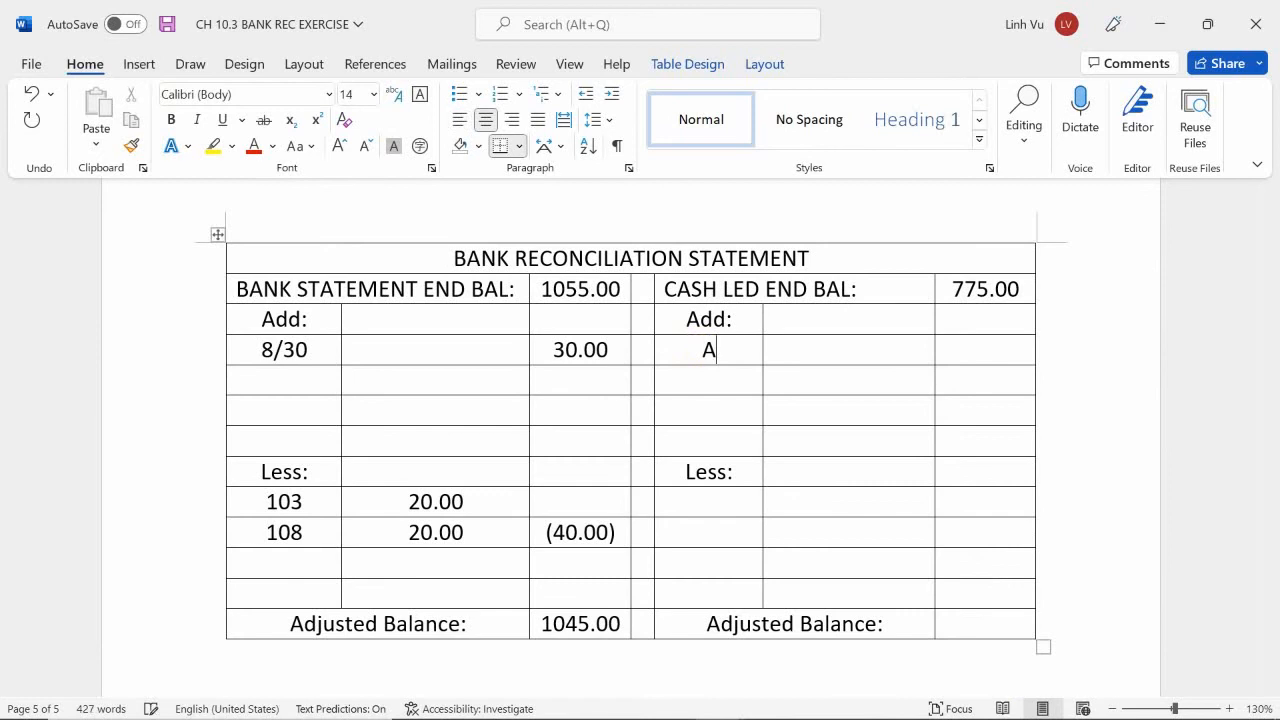
text(/CG)
key(BackSpace)
text(H)
key(Tab)
text(250.00)
Add INT with 50.00 below the A/CH entry and enter the additions total of 300.00 in its amount column.
key(Down)
key(Left)
text(INT)
key(Tab)
text(50.00)
key(Tab)
text(3)
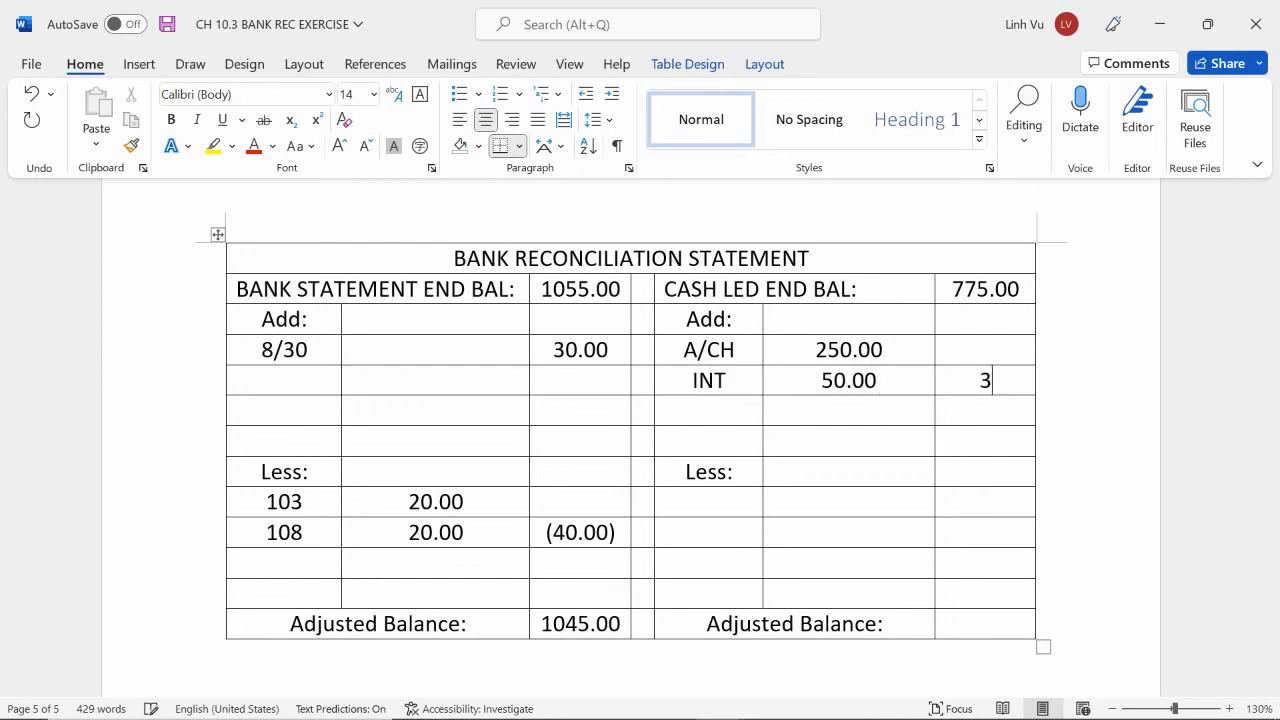
text(00.00)
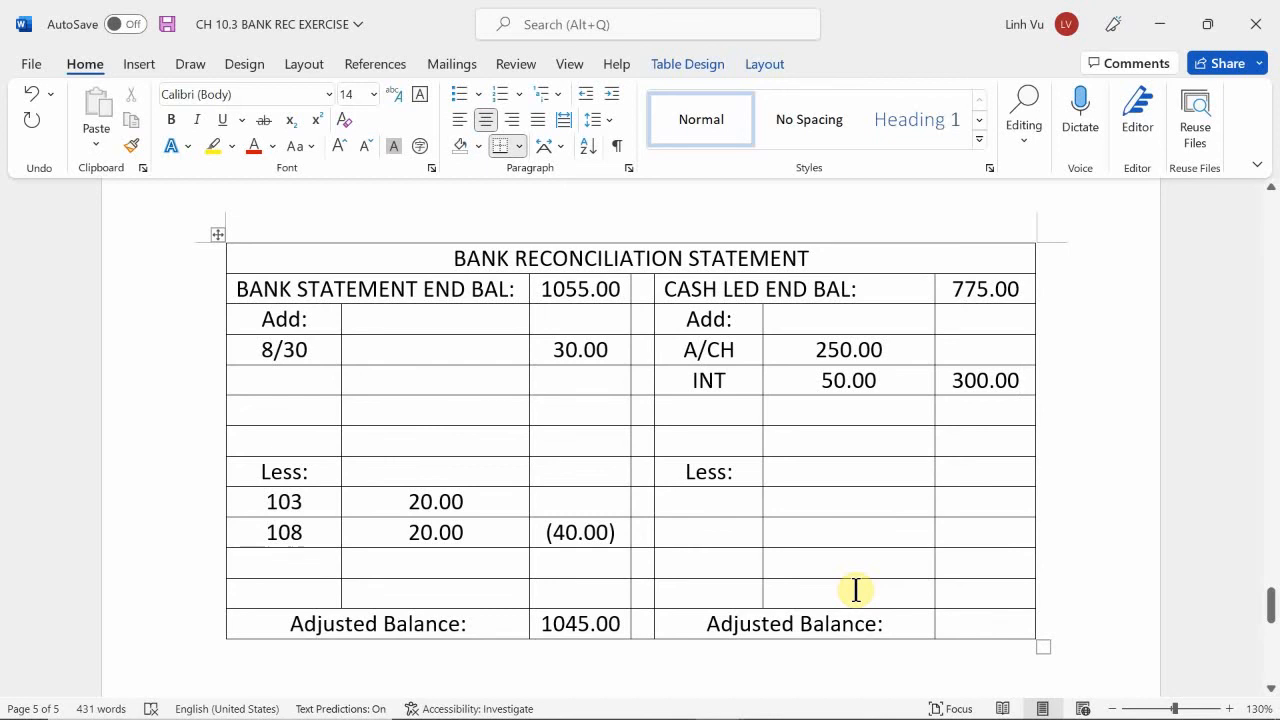
Highlight the Service Charge and N. S. F. rows of the bank statement in yellow.
scroll(856, 590, up, 3)
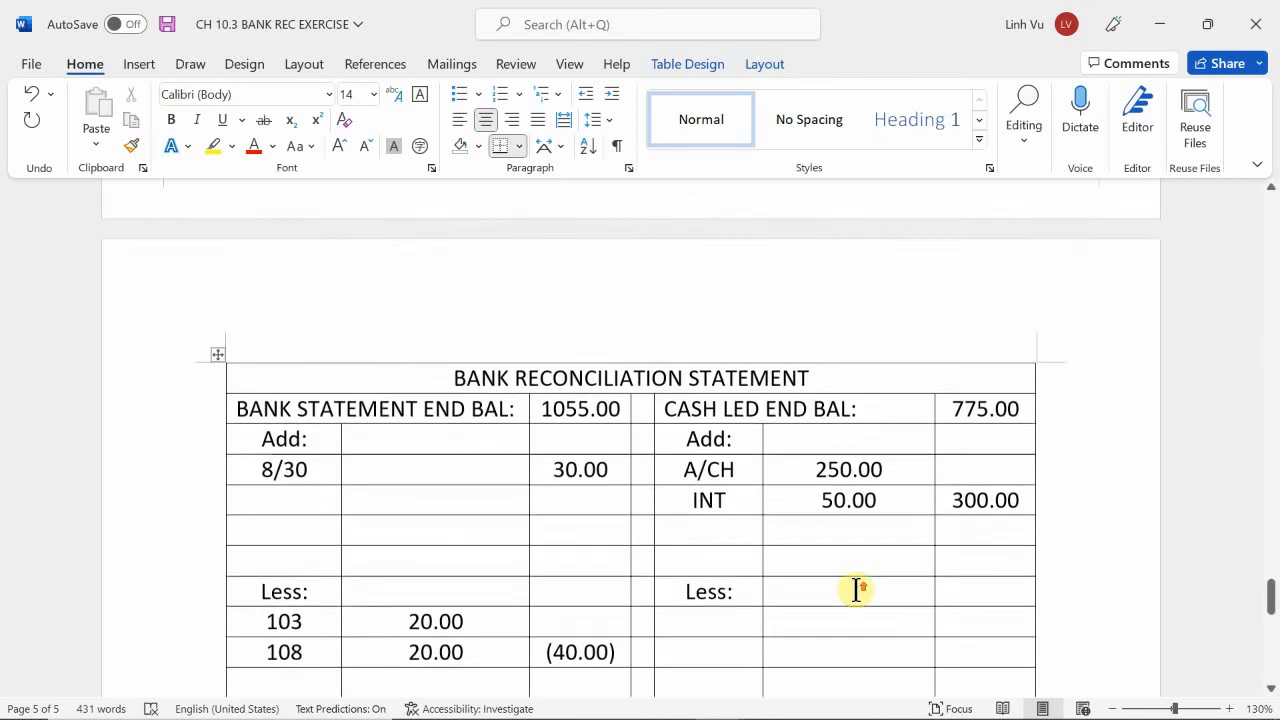
scroll(856, 590, down, 1)
scroll(856, 590, up, 5)
scroll(856, 590, up, 10)
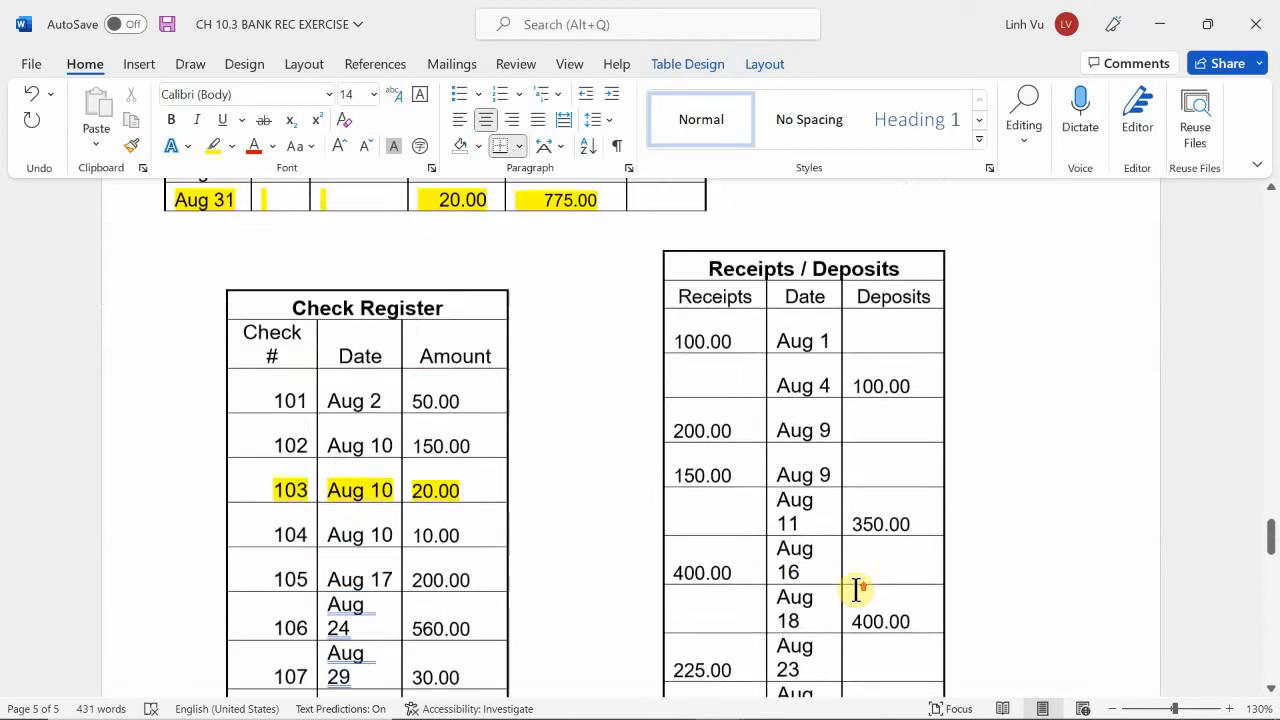
scroll(856, 590, up, 8)
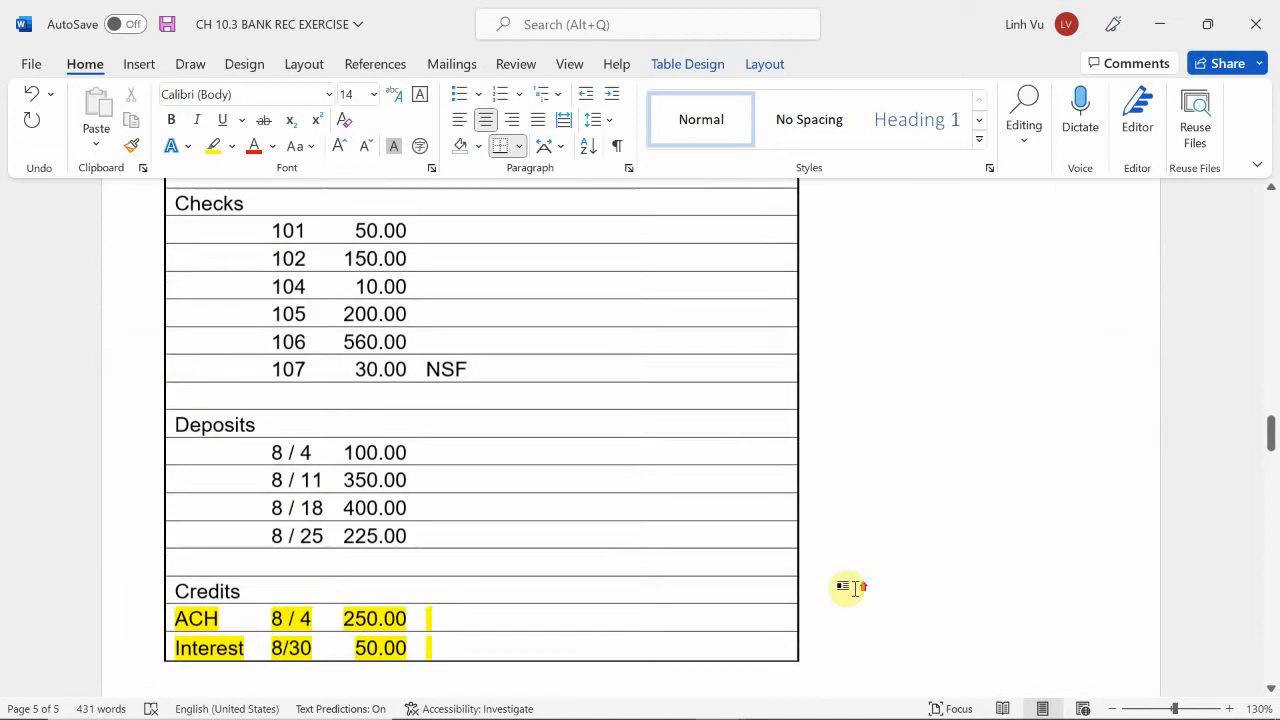
scroll(856, 590, up, 2)
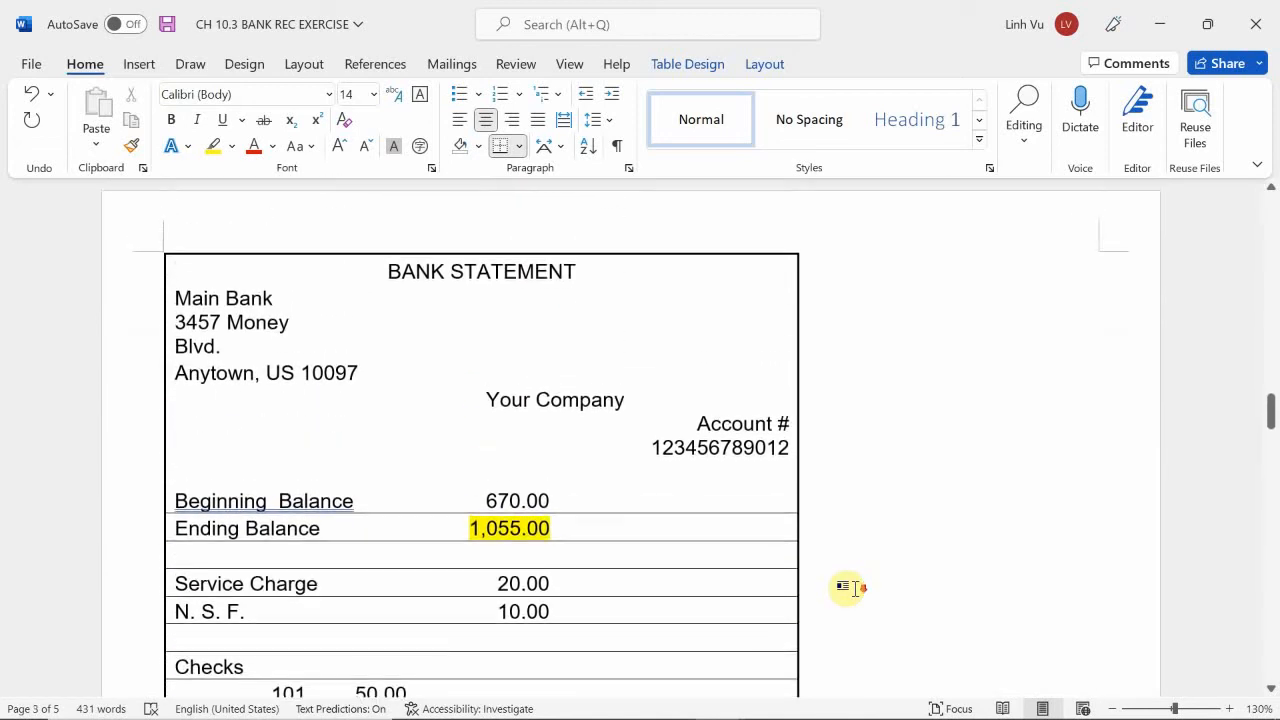
scroll(856, 590, down, 3)
scroll(846, 588, down, 2)
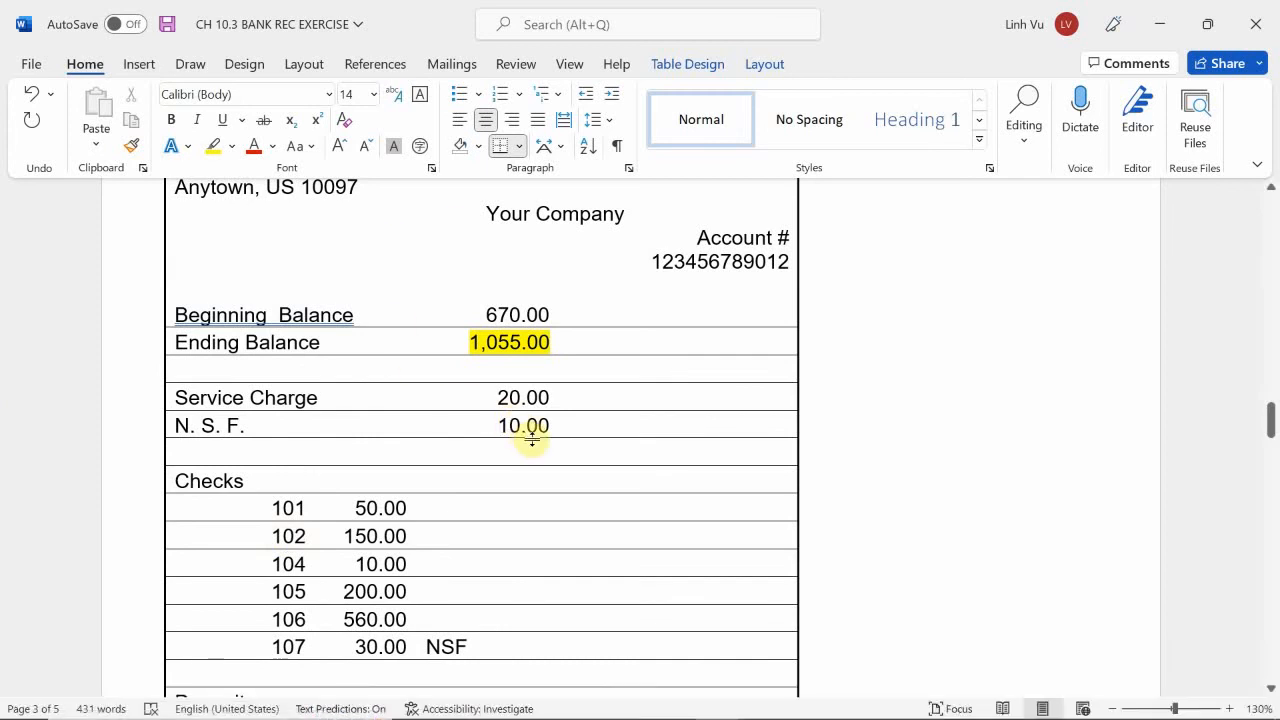
drag(557, 423, 223, 397)
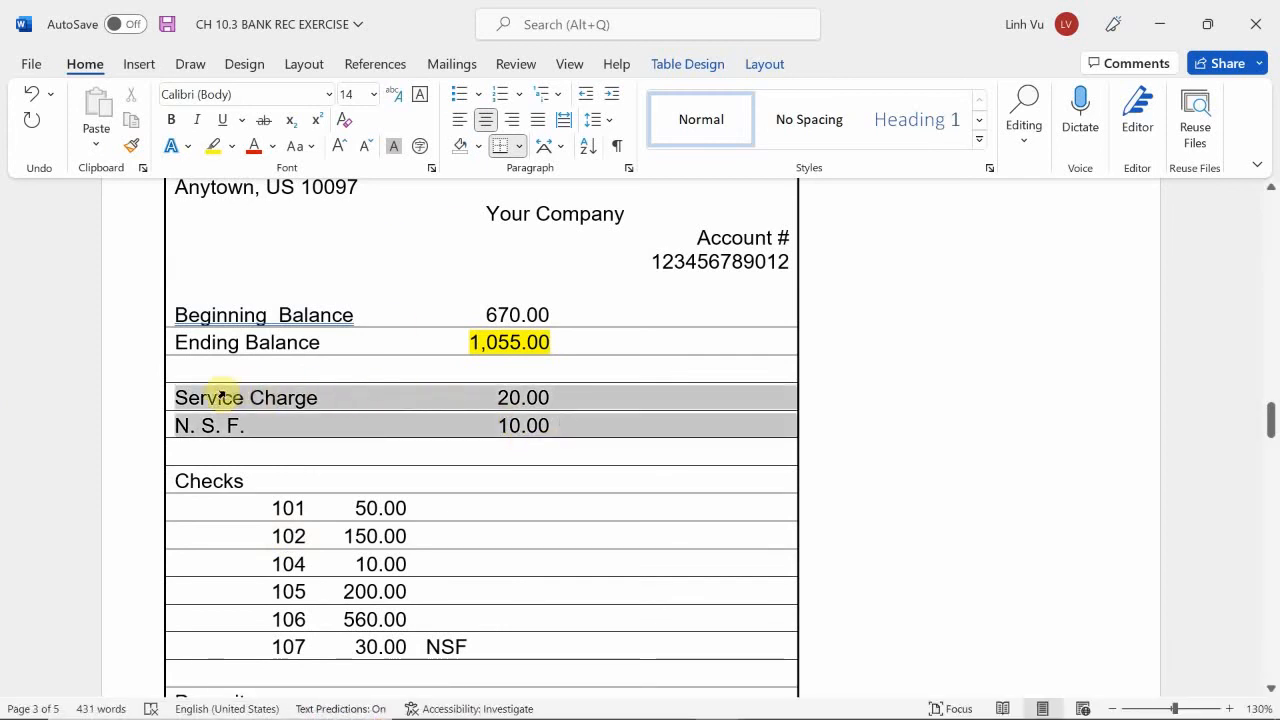
click(210, 145)
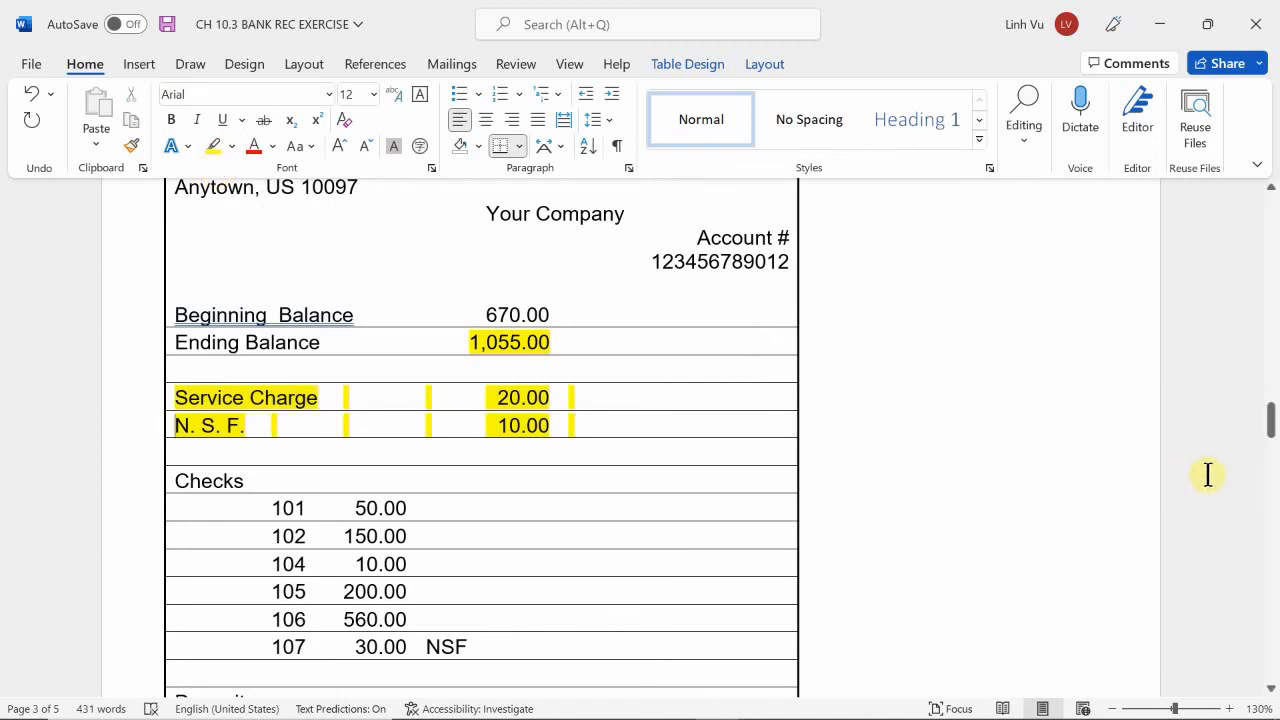
List SER CH with 20.00 in the first row under Less on the cash ledger side of the reconciliation statement.
scroll(1210, 472, down, 1)
scroll(1210, 472, down, 15)
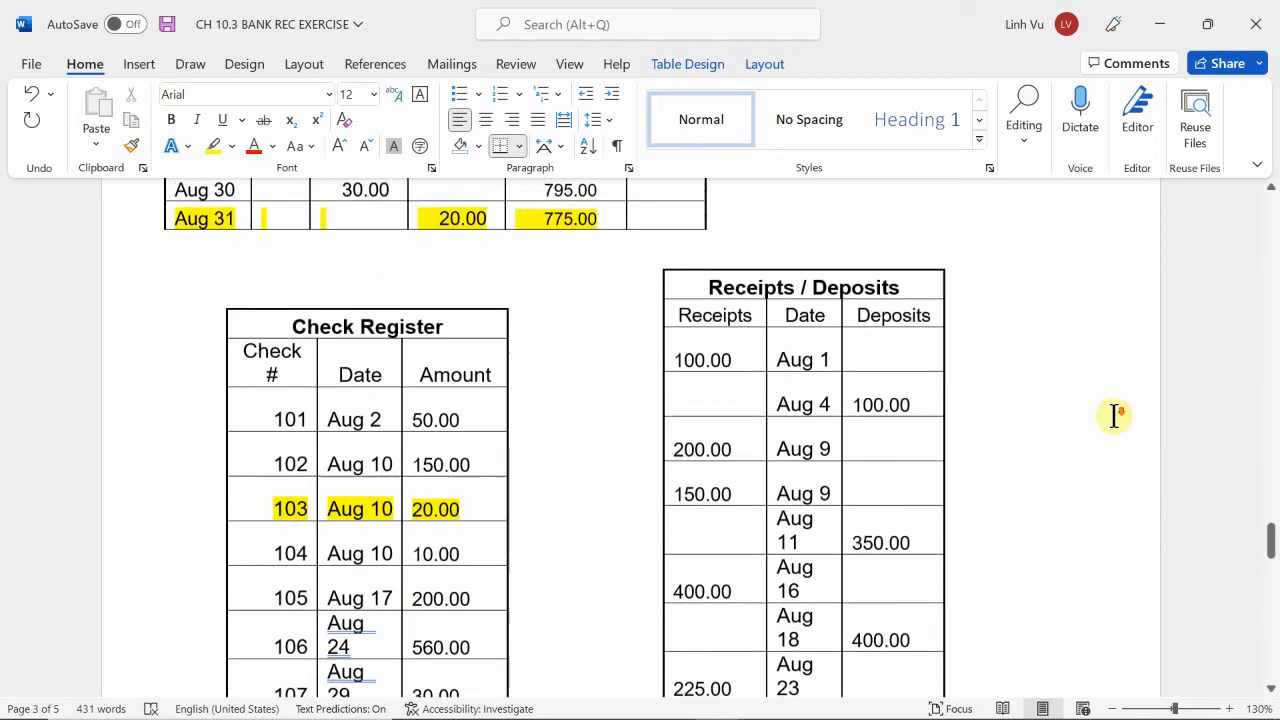
scroll(1110, 414, down, 10)
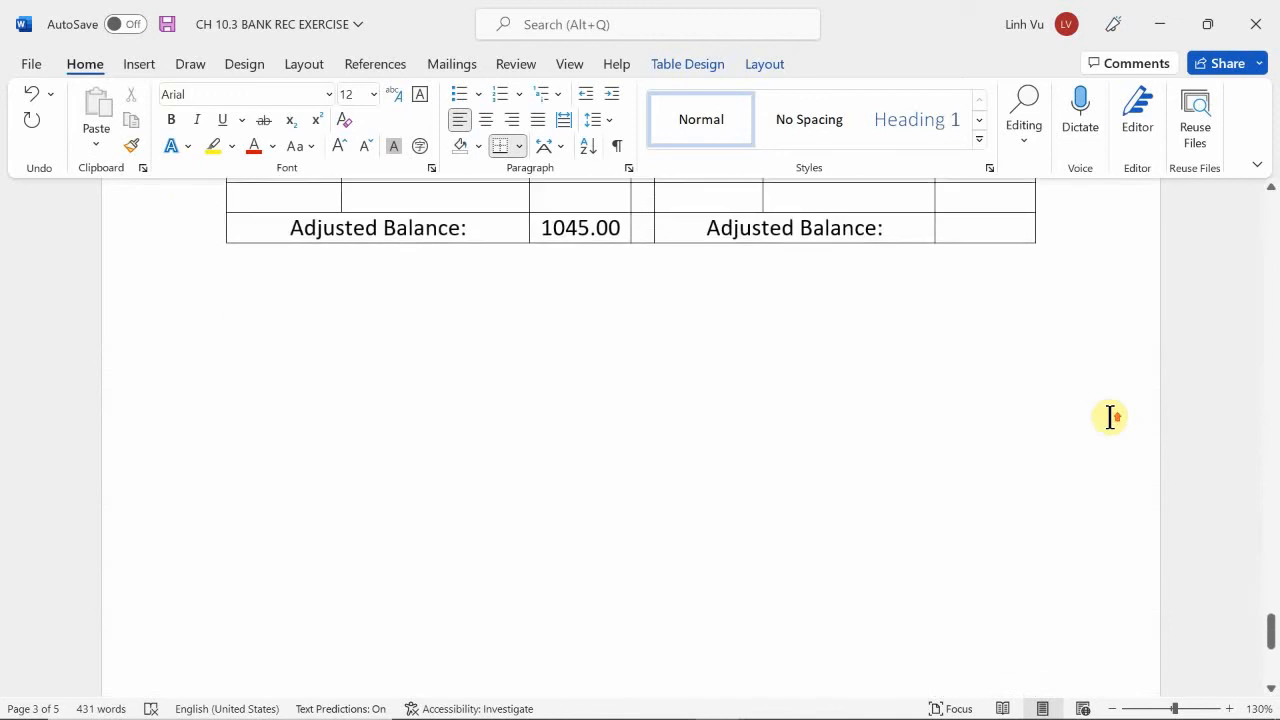
scroll(1110, 417, up, 3)
scroll(1110, 417, up, 1)
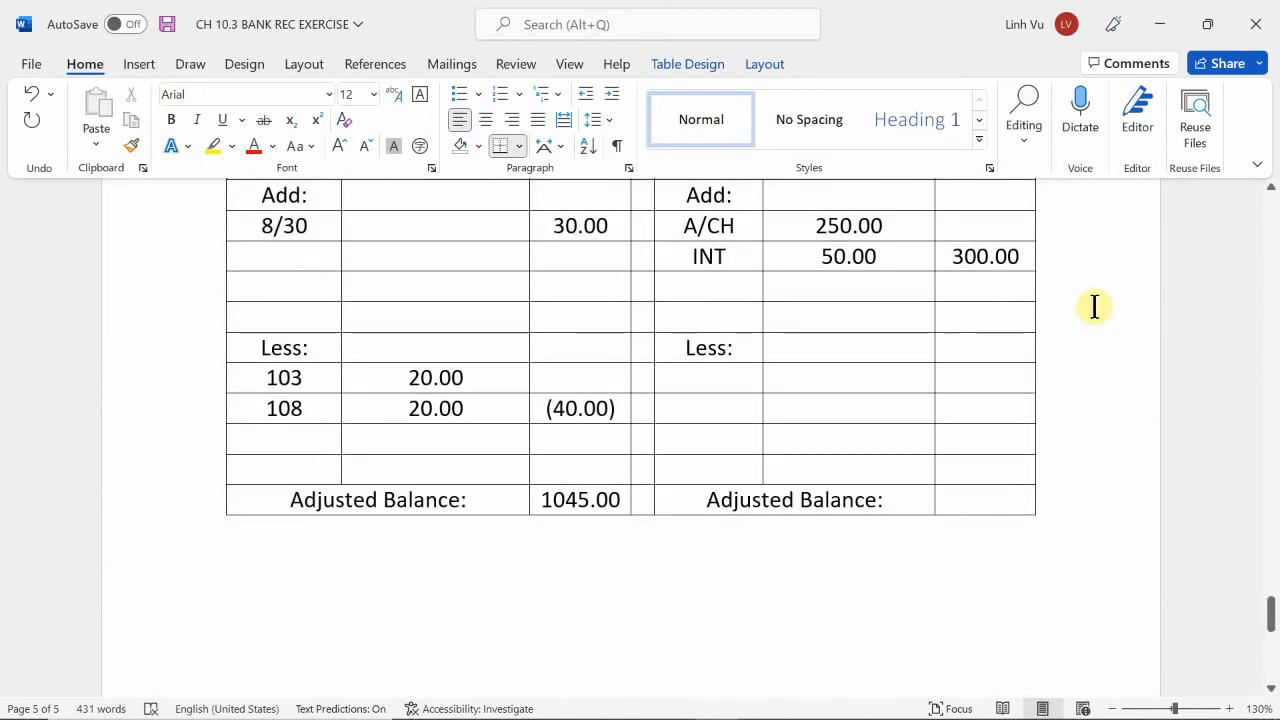
click(704, 389)
text(SER)
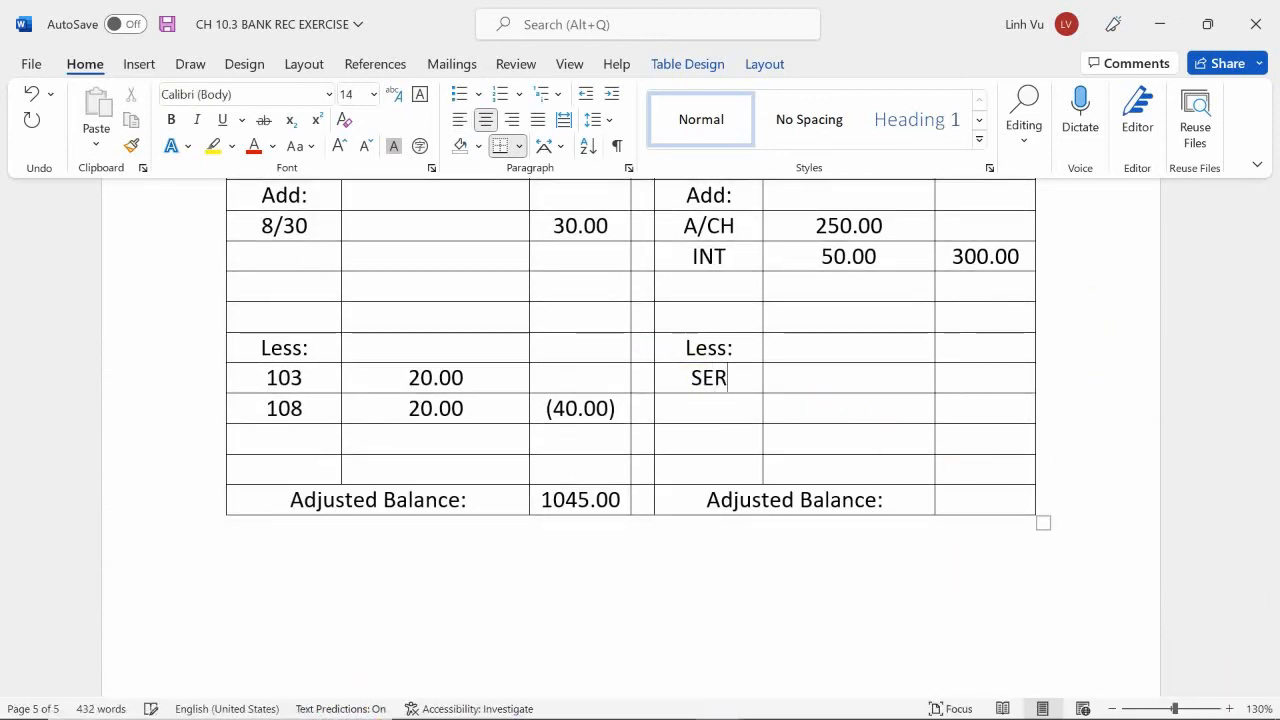
text( CG)
key(BackSpace)
text(H)
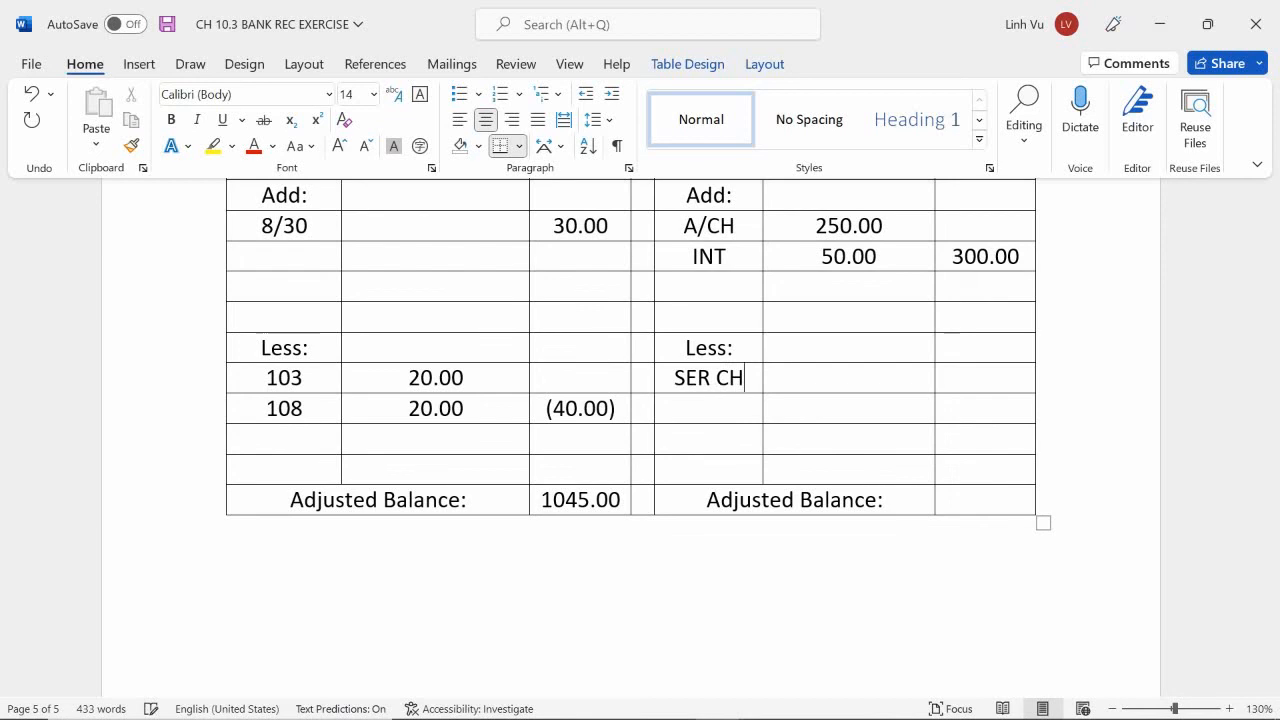
key(BackSpace)
key(BackSpace)
text(H)
key(BackSpace)
text(CG)
key(BackSpace)
text(H)
key(Tab)
text(20.00)
Add NSF with 10.00 below the SER CH entry and enter the deductions total of (30.00) in its amount column.
click(709, 408)
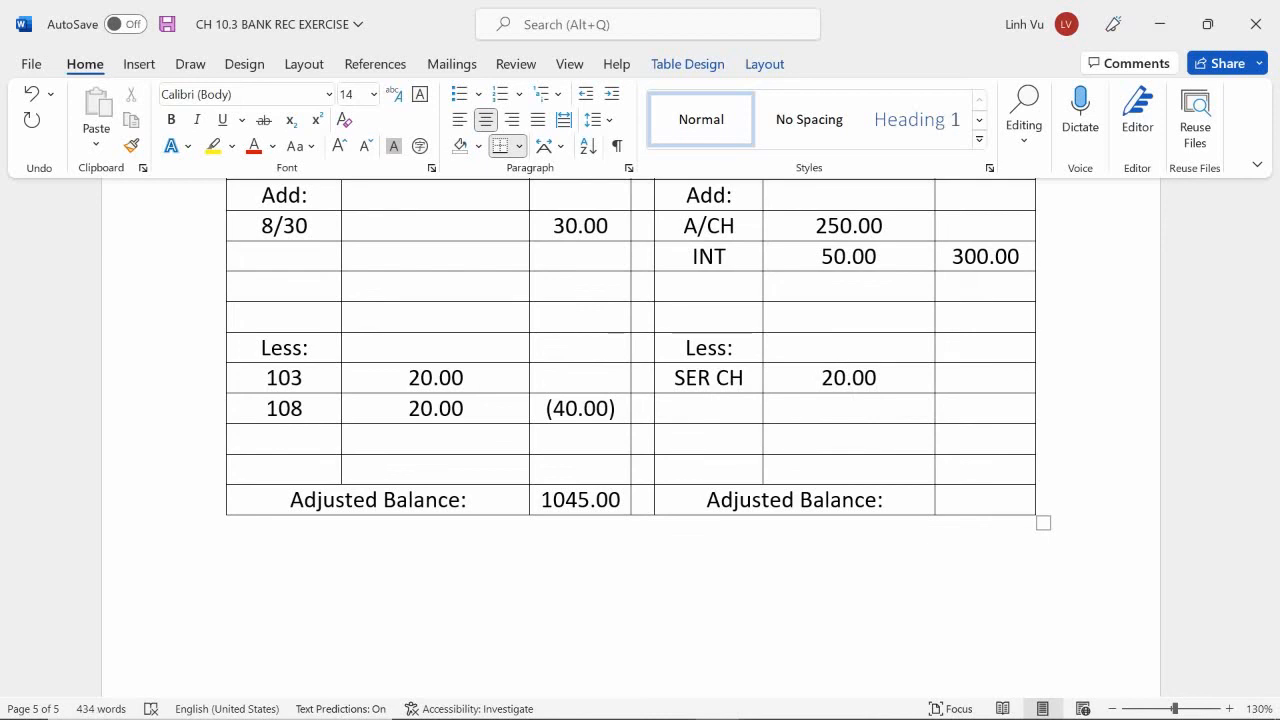
text(S)
key(BackSpace)
text(D)
key(BackSpace)
text(B)
key(BackSpace)
text(NSF)
key(Tab)
text(10.00)
key(Tab)
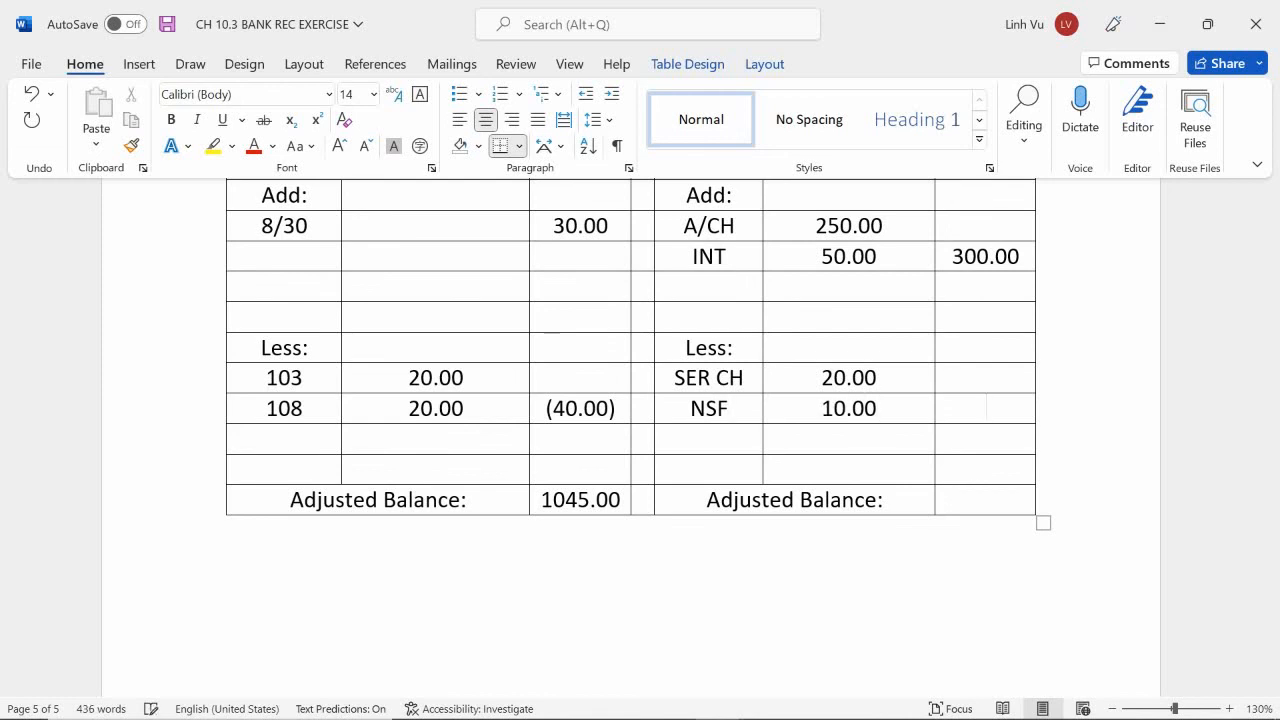
text(()
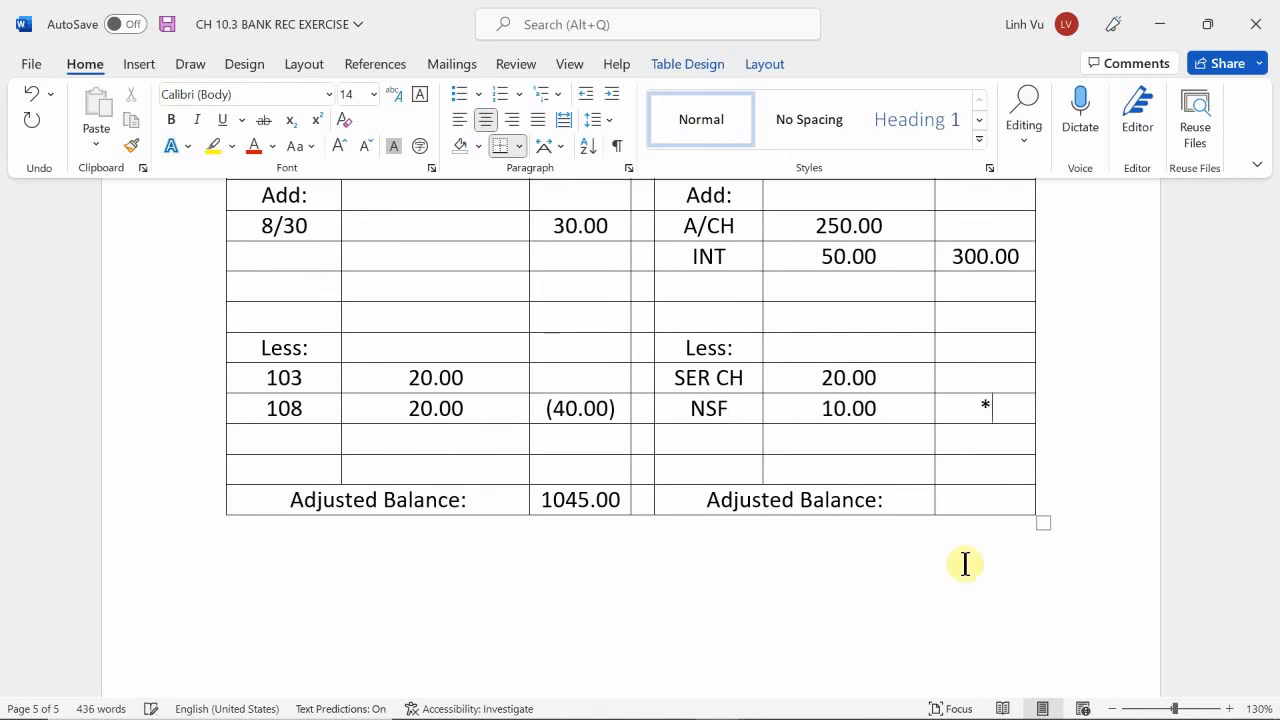
text(30.00))
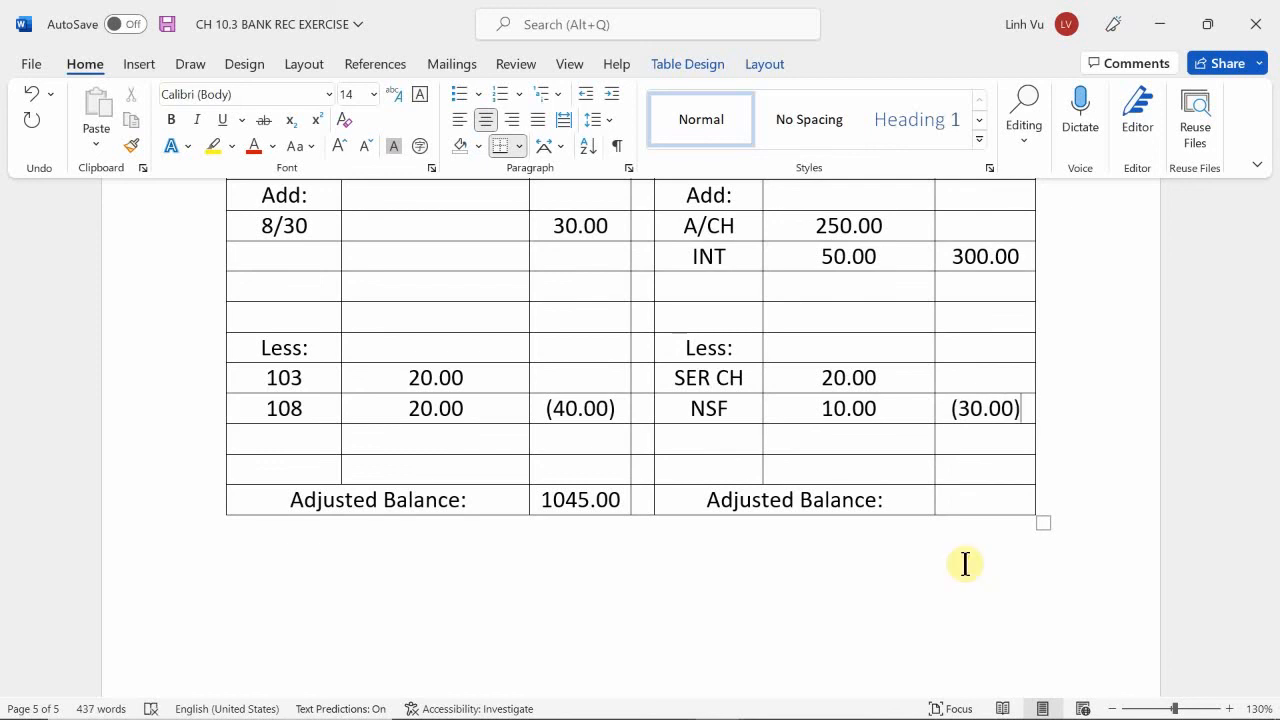
Enter 1045.00 as the Adjusted Balance on the cash ledger side of the reconciliation statement.
scroll(950, 552, up, 2)
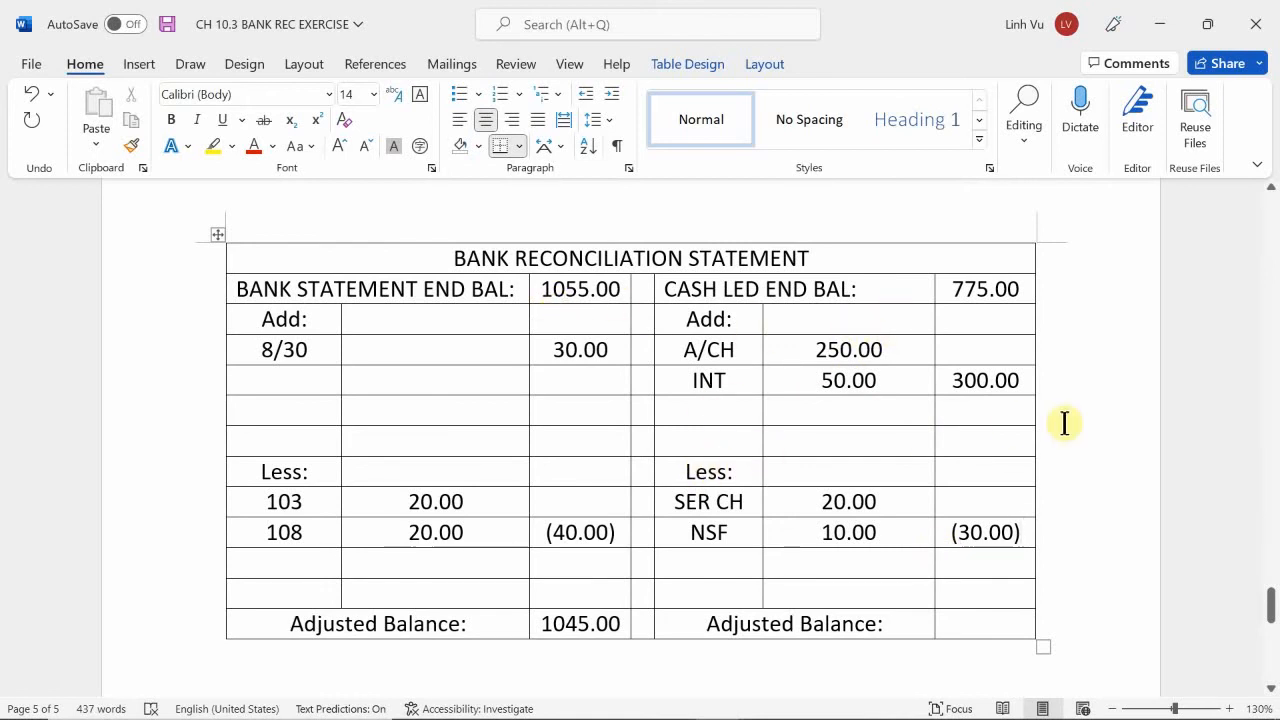
scroll(905, 350, down, 2)
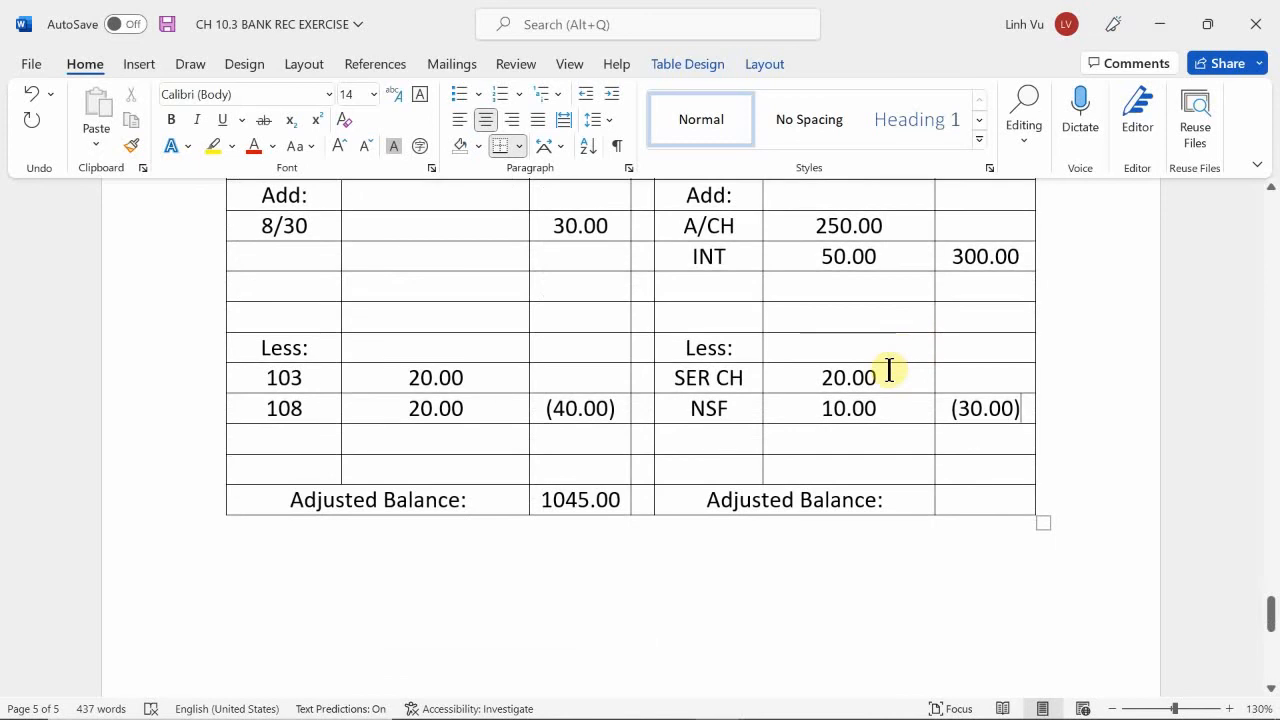
scroll(889, 370, up, 1)
click(966, 560)
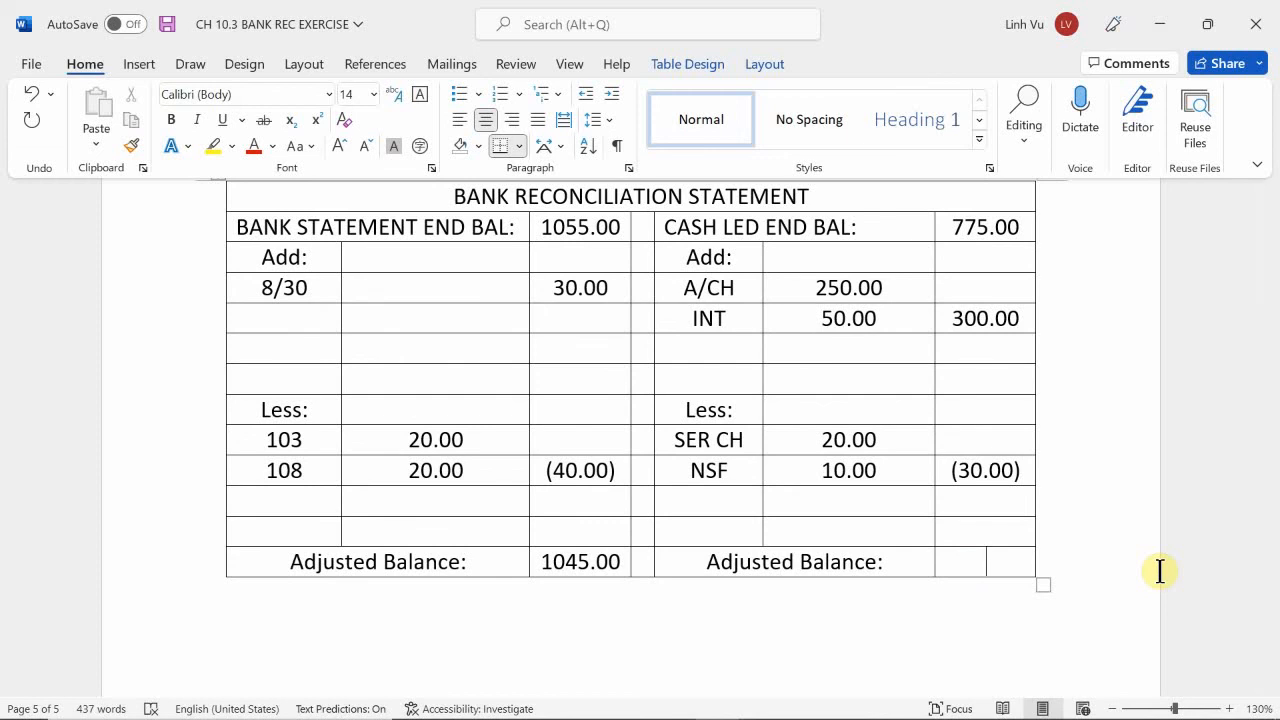
text(1045.00)
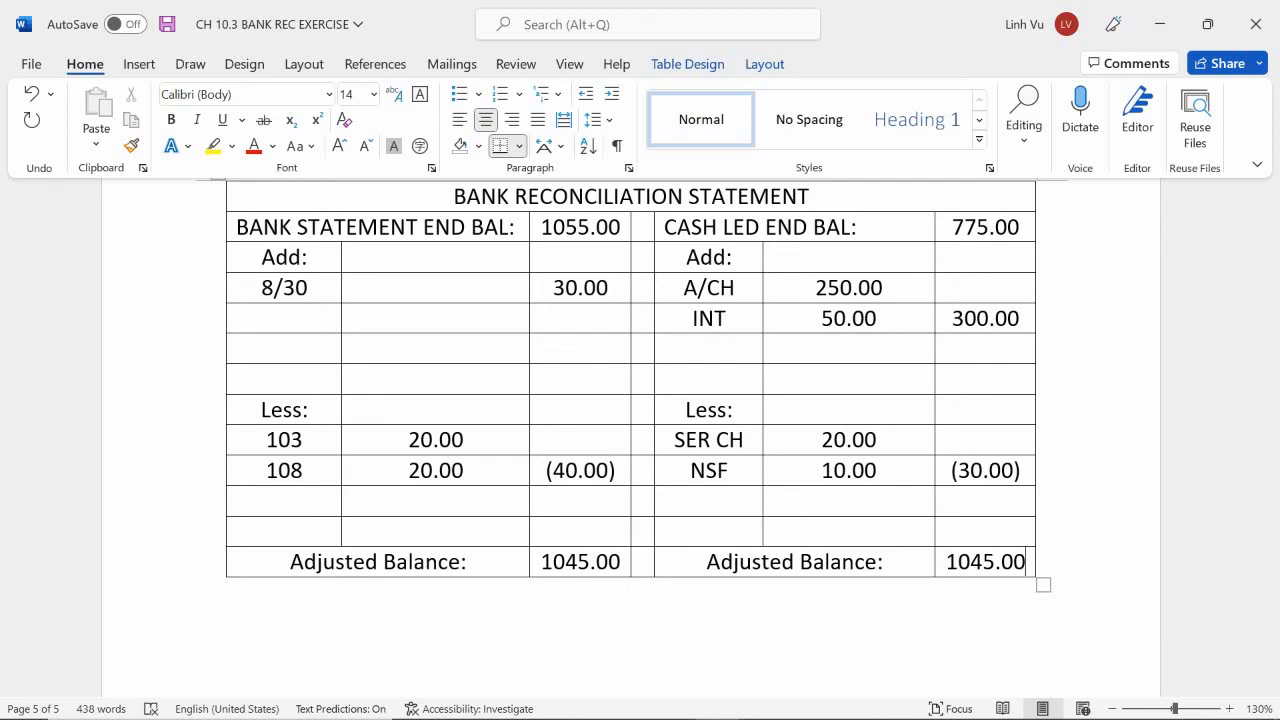
Switch to the CH 10.3 BANK REC EXERCISE PROB 4 document.
mouse_move(580, 717)
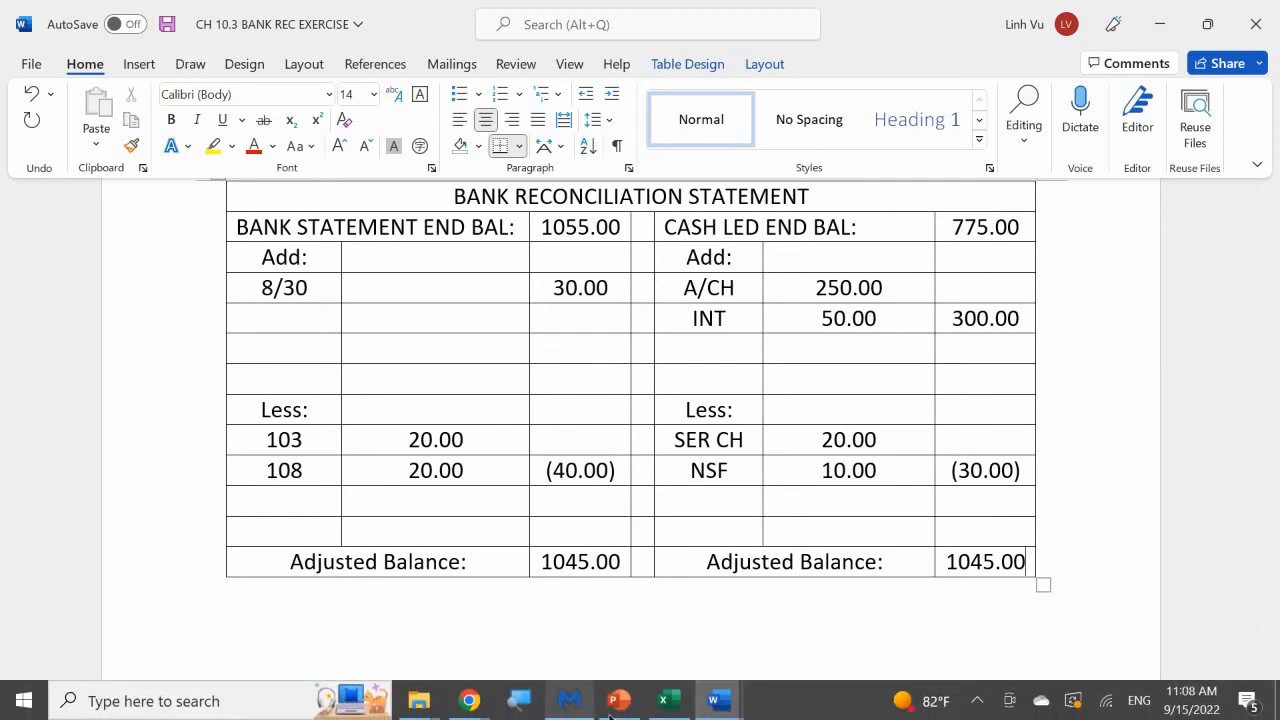
mouse_move(720, 702)
click(757, 651)
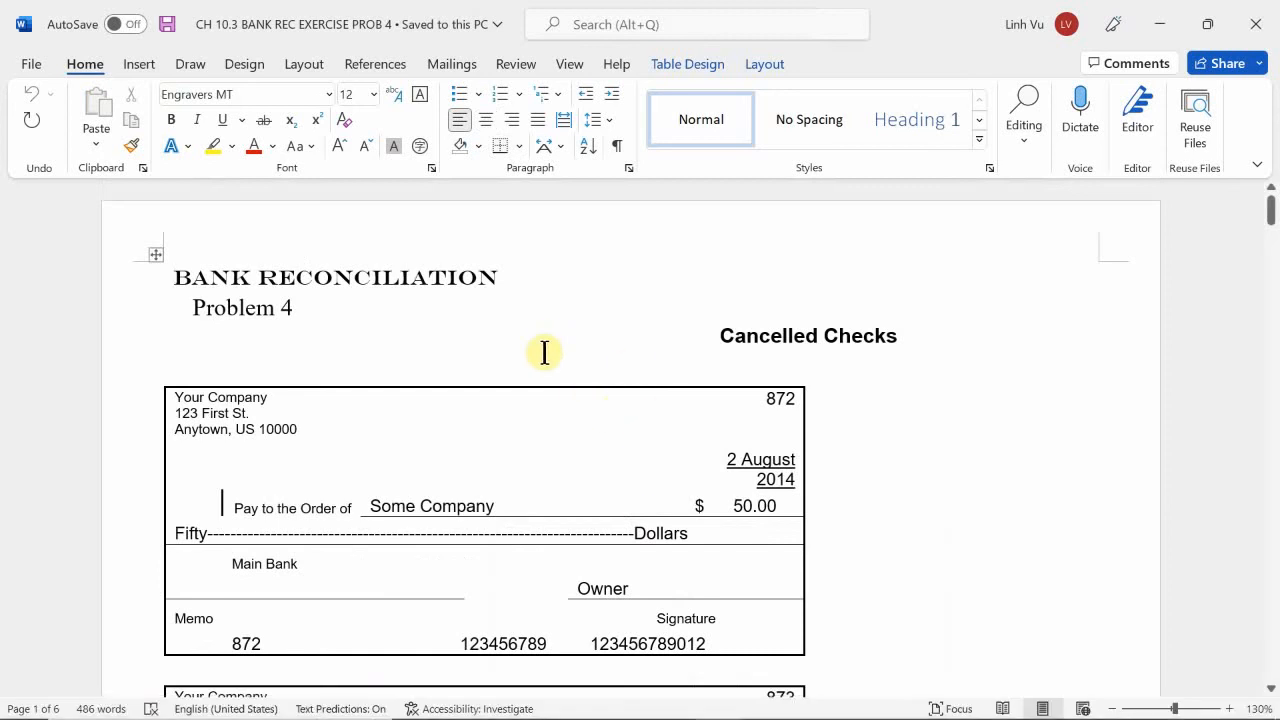
Look through Problem 4's cancelled checks, bank statement, cash ledger, check register, receipts and deposits, and blank reconciliation statement.
scroll(544, 352, down, 10)
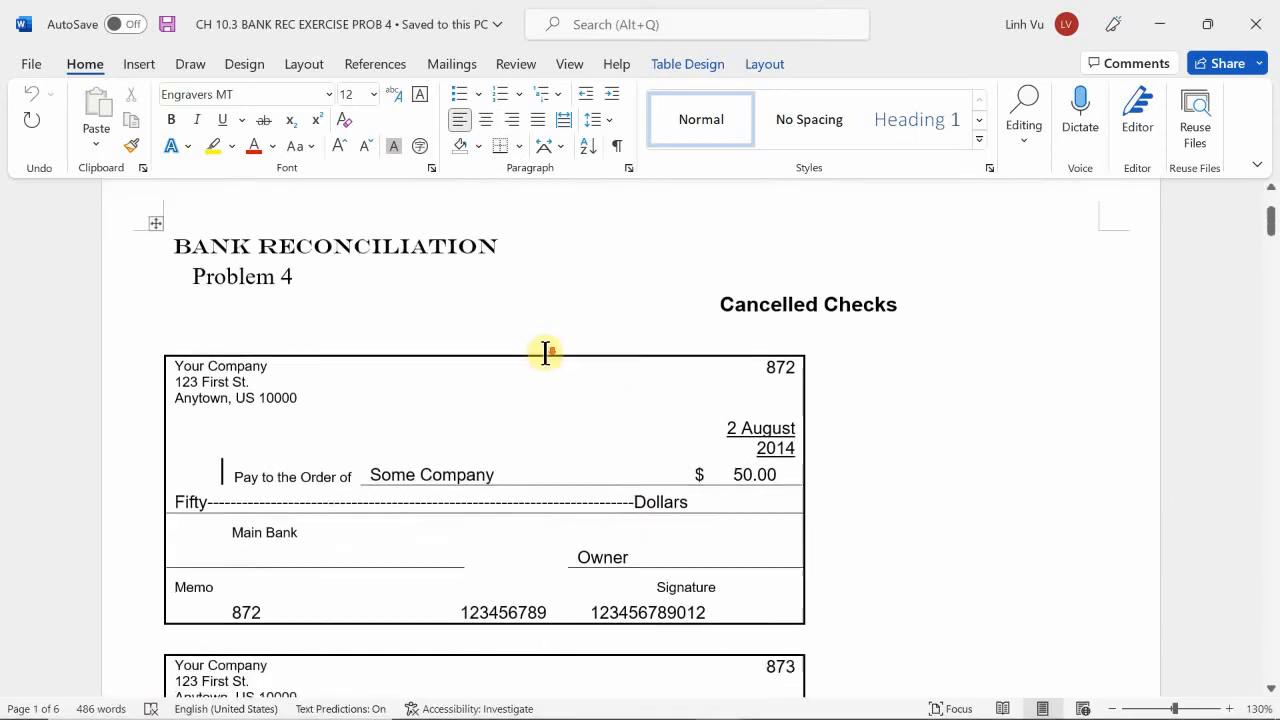
scroll(555, 361, down, 10)
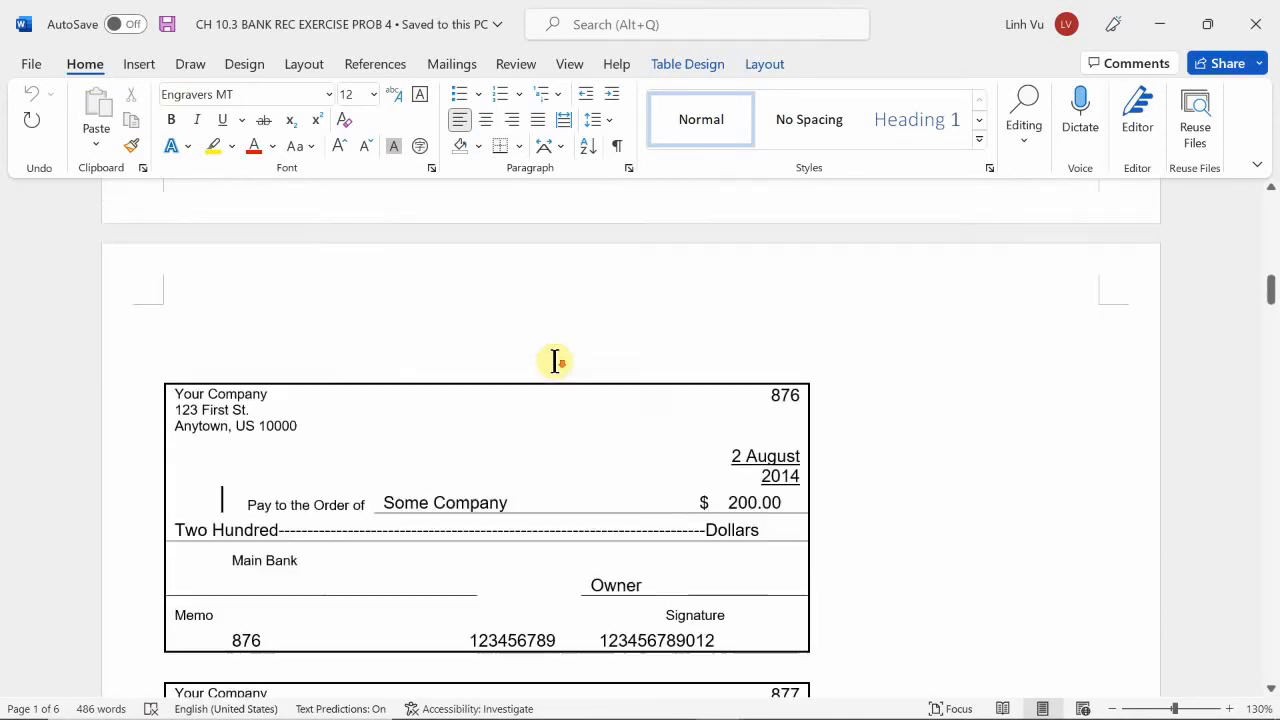
scroll(555, 361, down, 10)
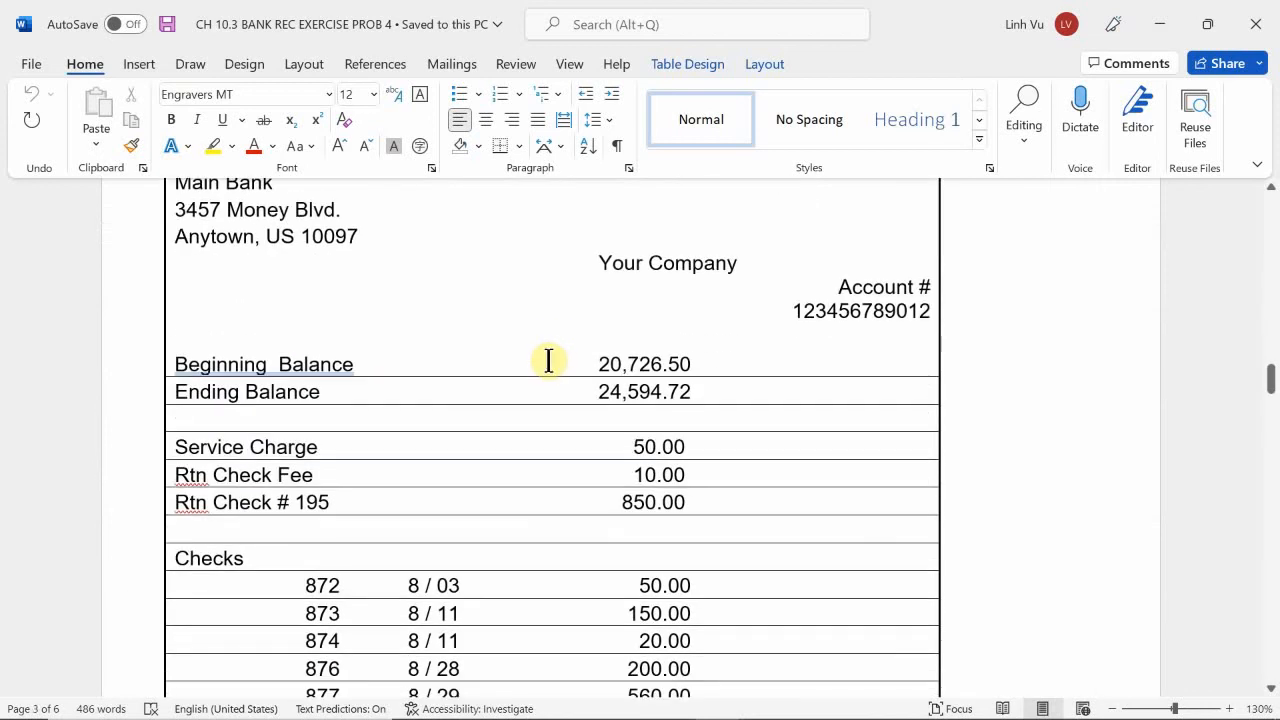
scroll(549, 361, down, 10)
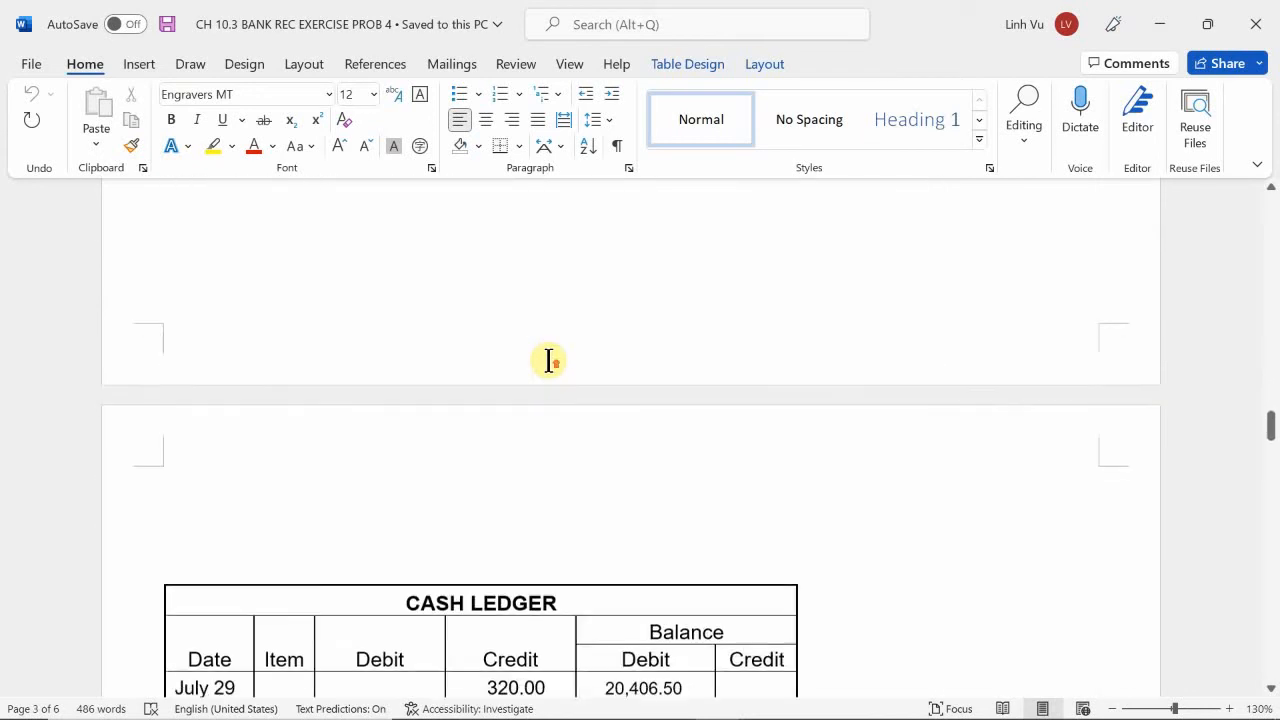
scroll(549, 361, up, 3)
scroll(549, 361, down, 8)
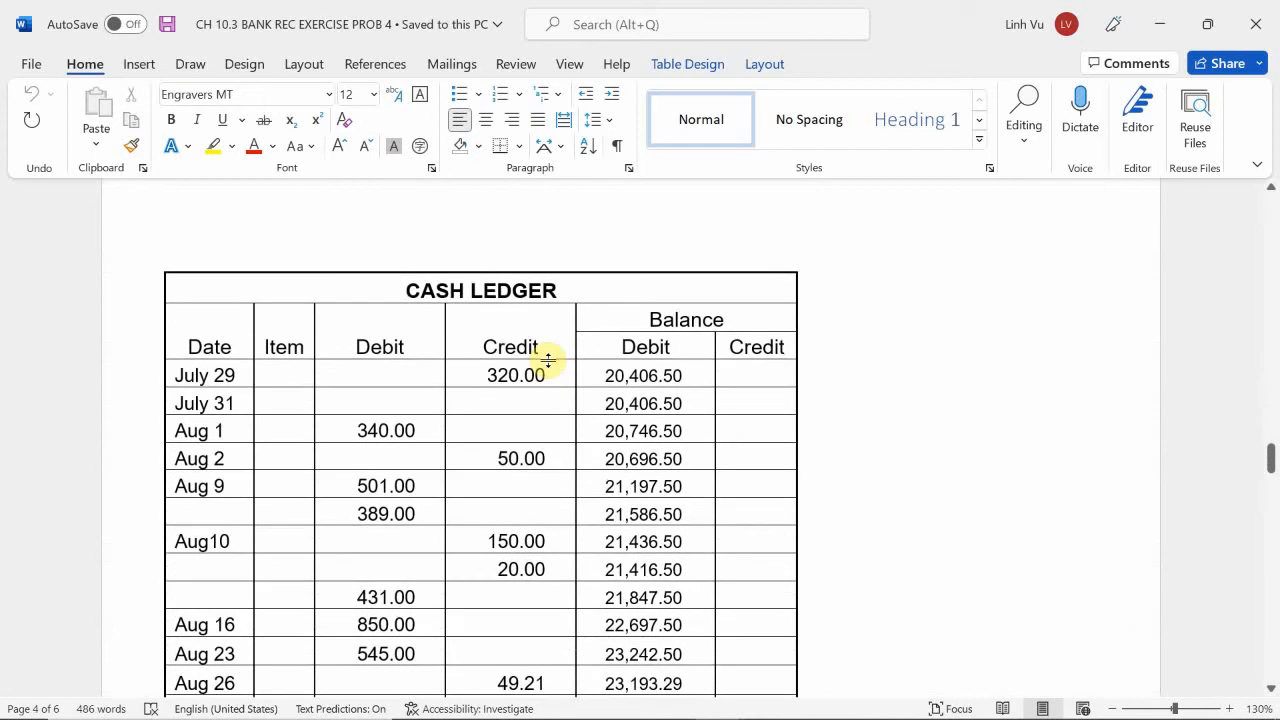
scroll(549, 360, down, 10)
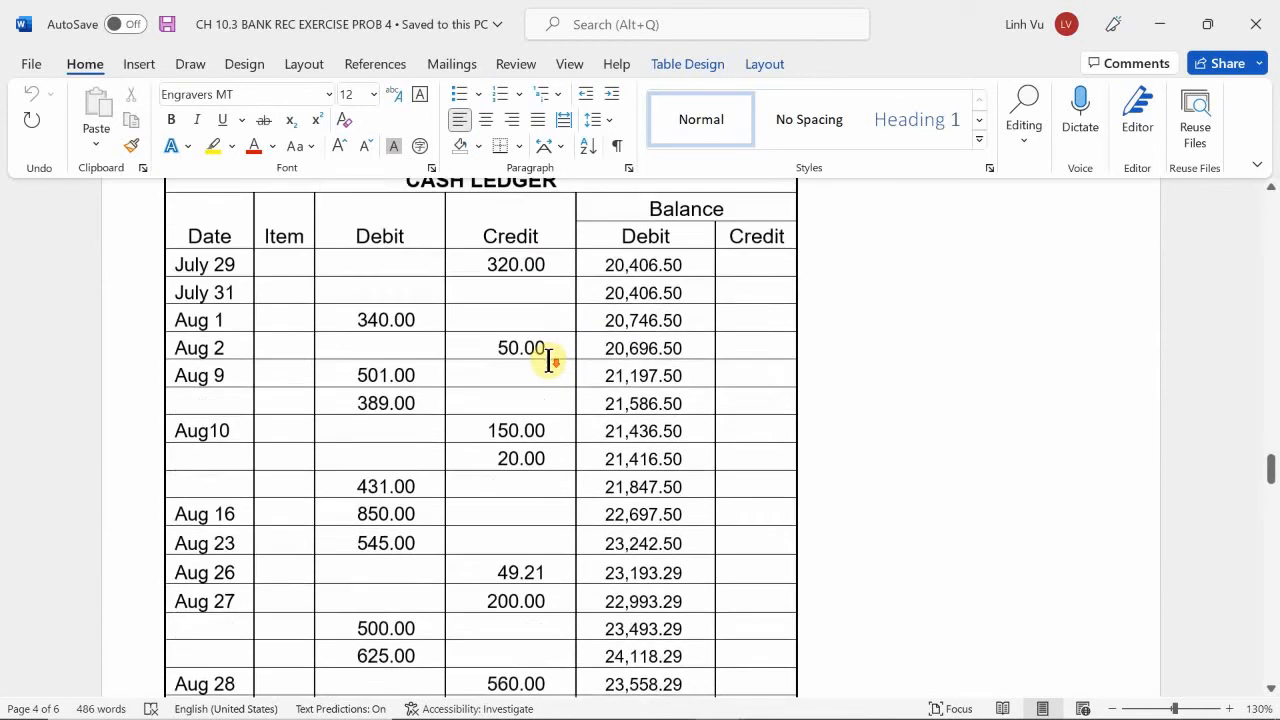
scroll(549, 358, down, 10)
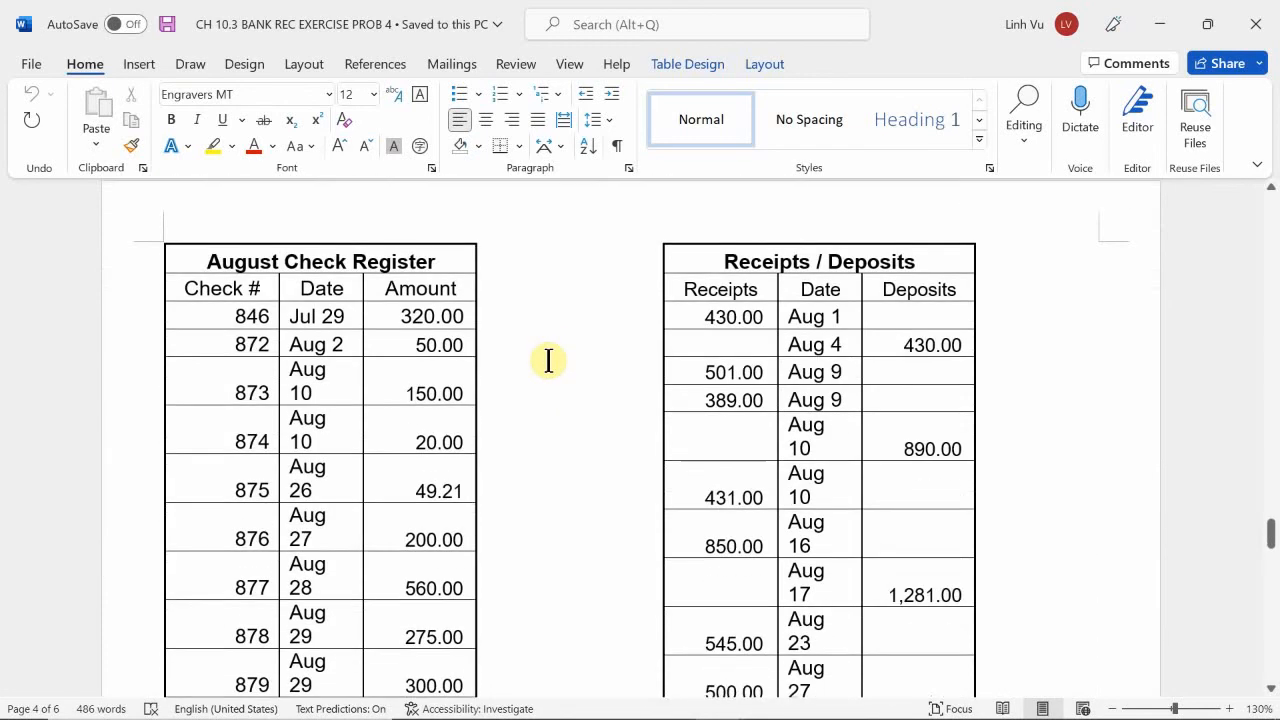
scroll(549, 360, down, 15)
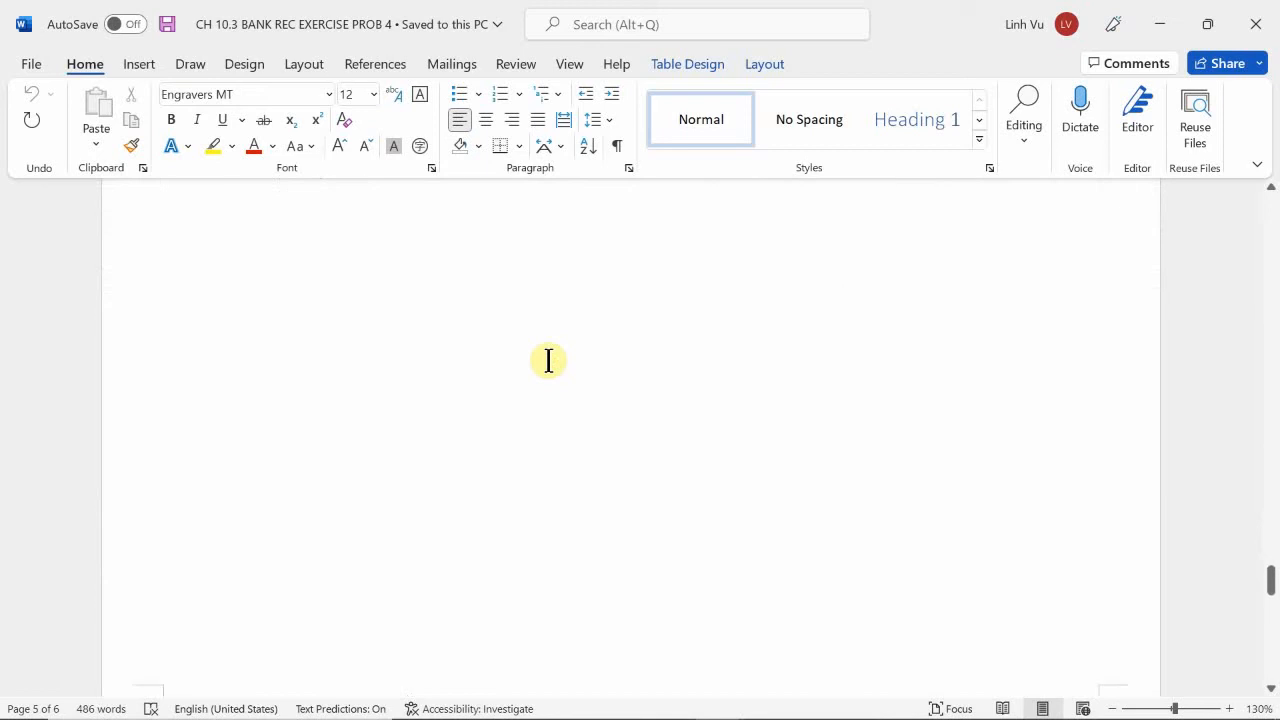
scroll(549, 360, up, 1)
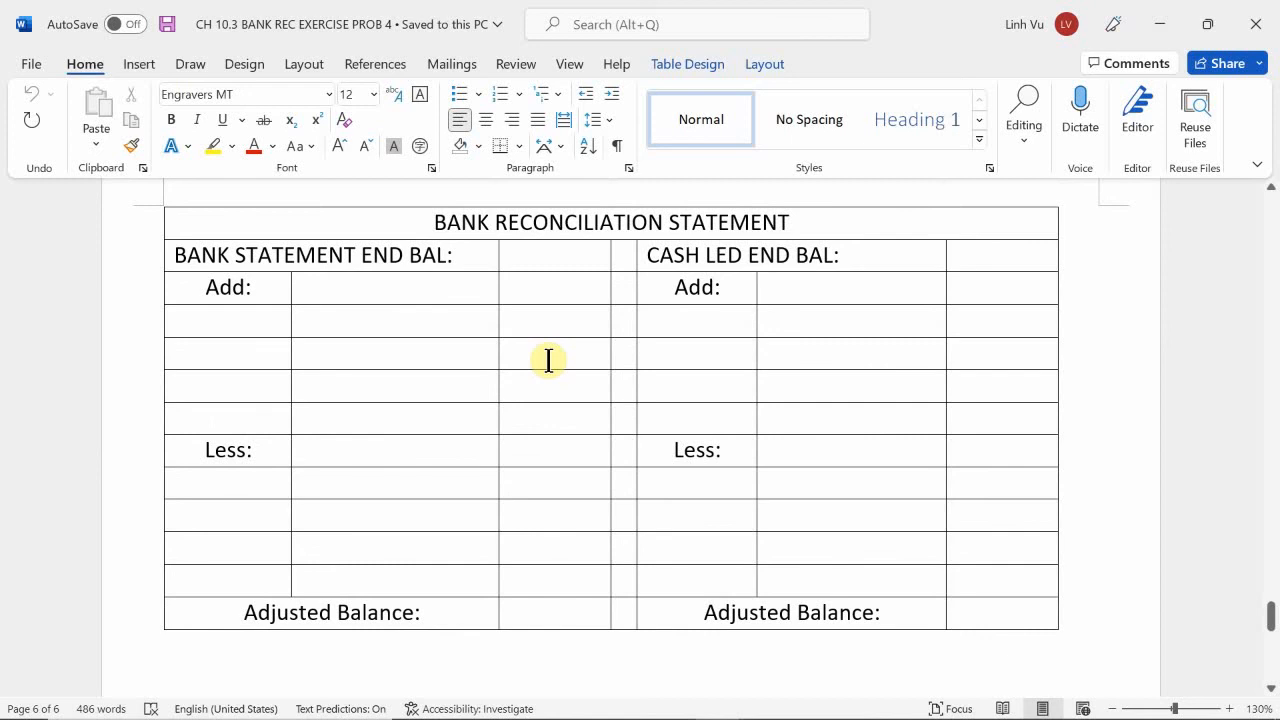
Highlight the Ending Balance row of the Problem 4 bank statement in yellow.
click(530, 260)
scroll(563, 422, up, 3)
scroll(563, 422, up, 20)
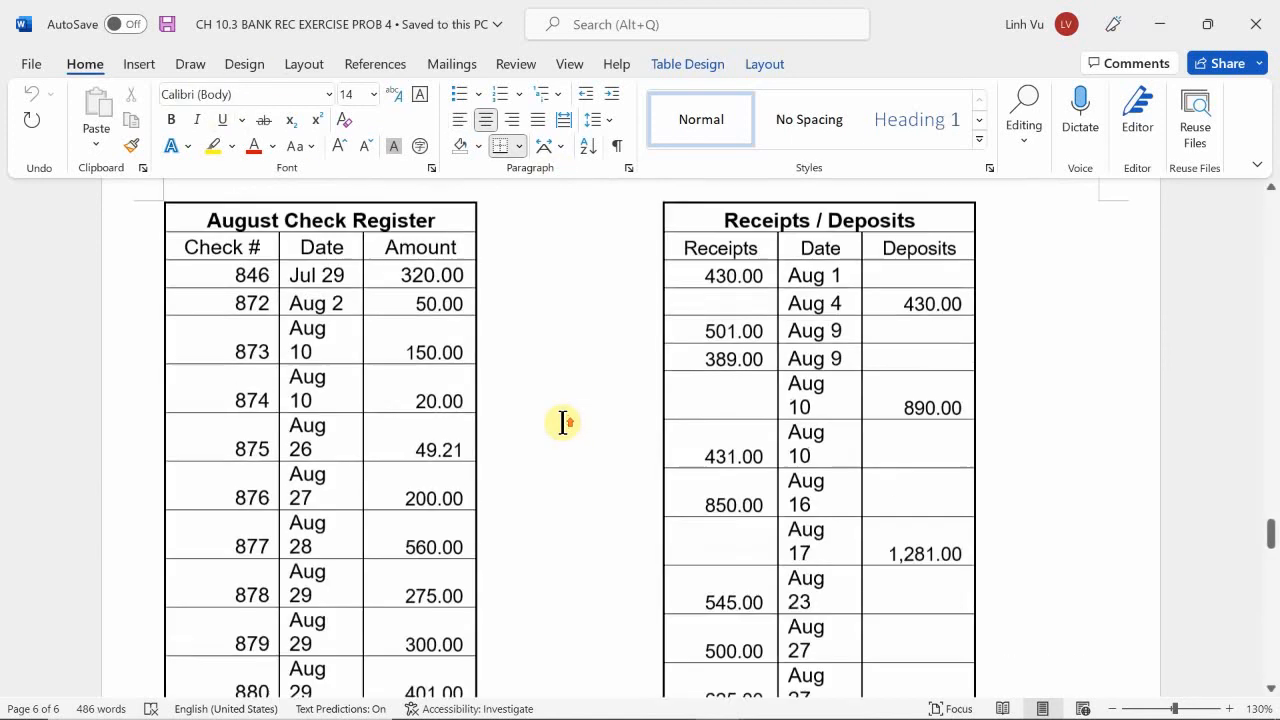
scroll(563, 422, up, 20)
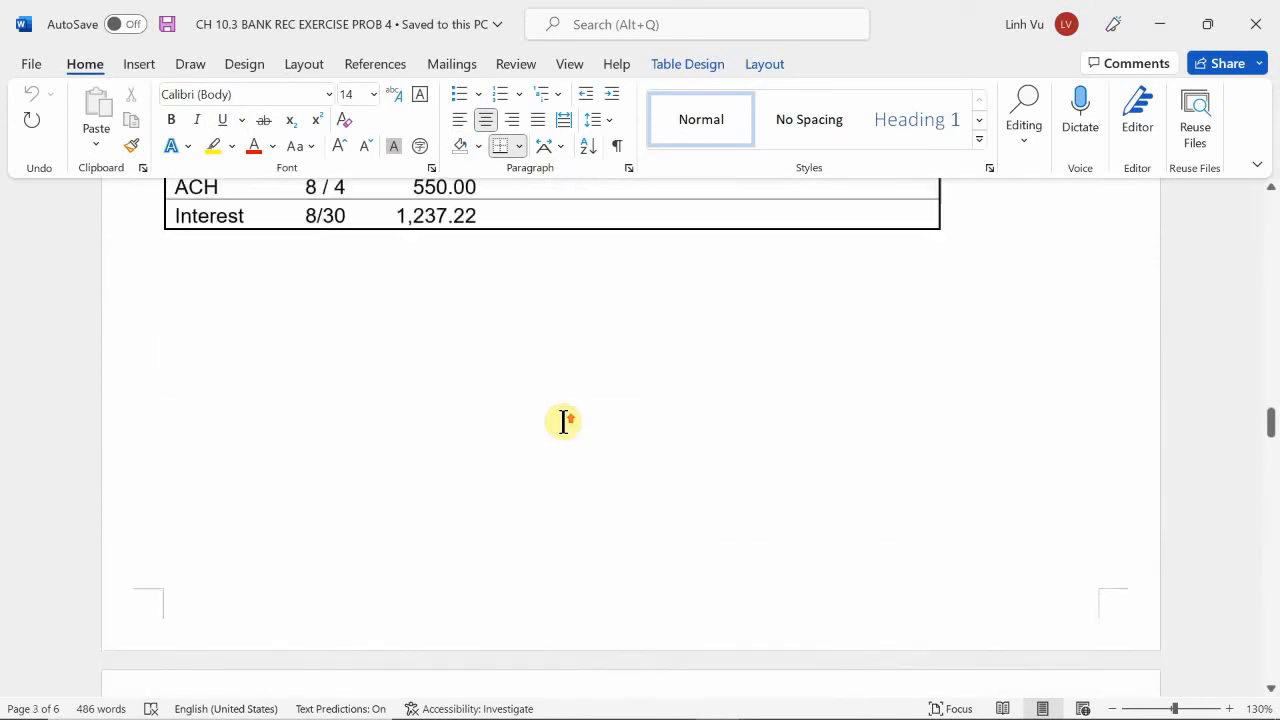
scroll(563, 422, up, 3)
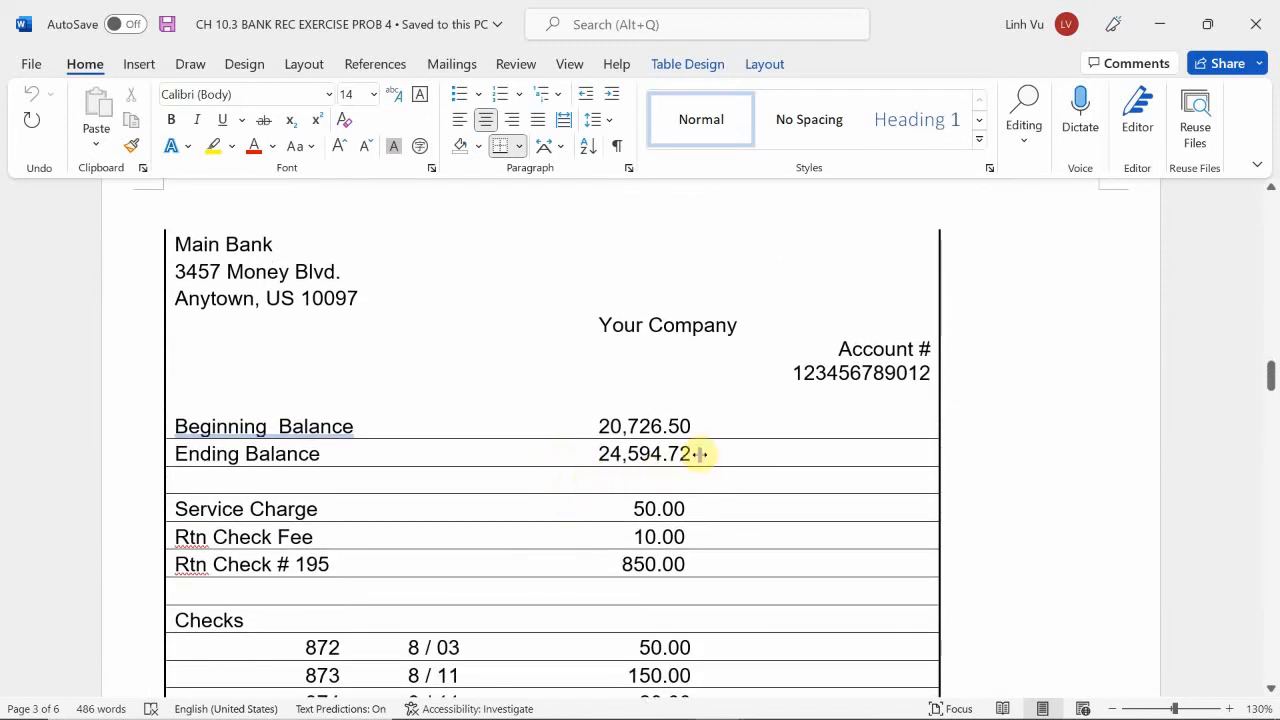
mouse_move(698, 454)
mouse_down()
mouse_move(420, 449)
mouse_move(451, 452)
mouse_move(528, 451)
mouse_move(306, 434)
mouse_move(212, 454)
mouse_up()
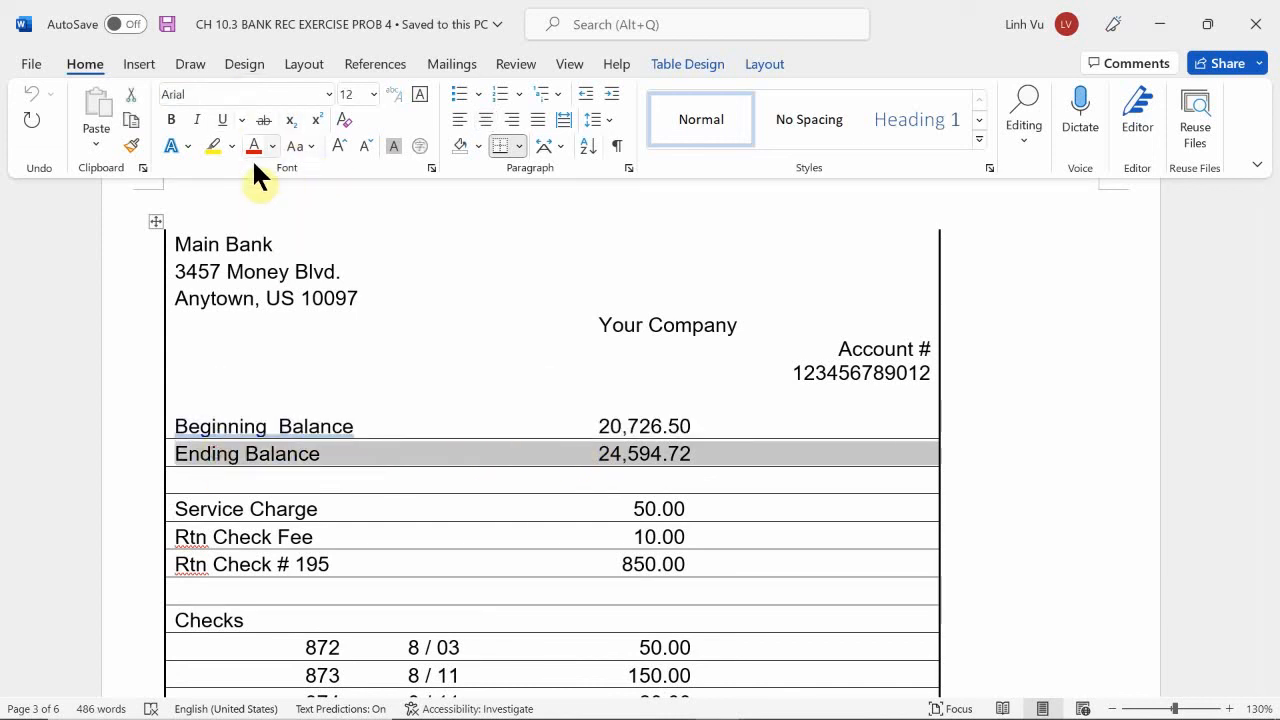
click(211, 145)
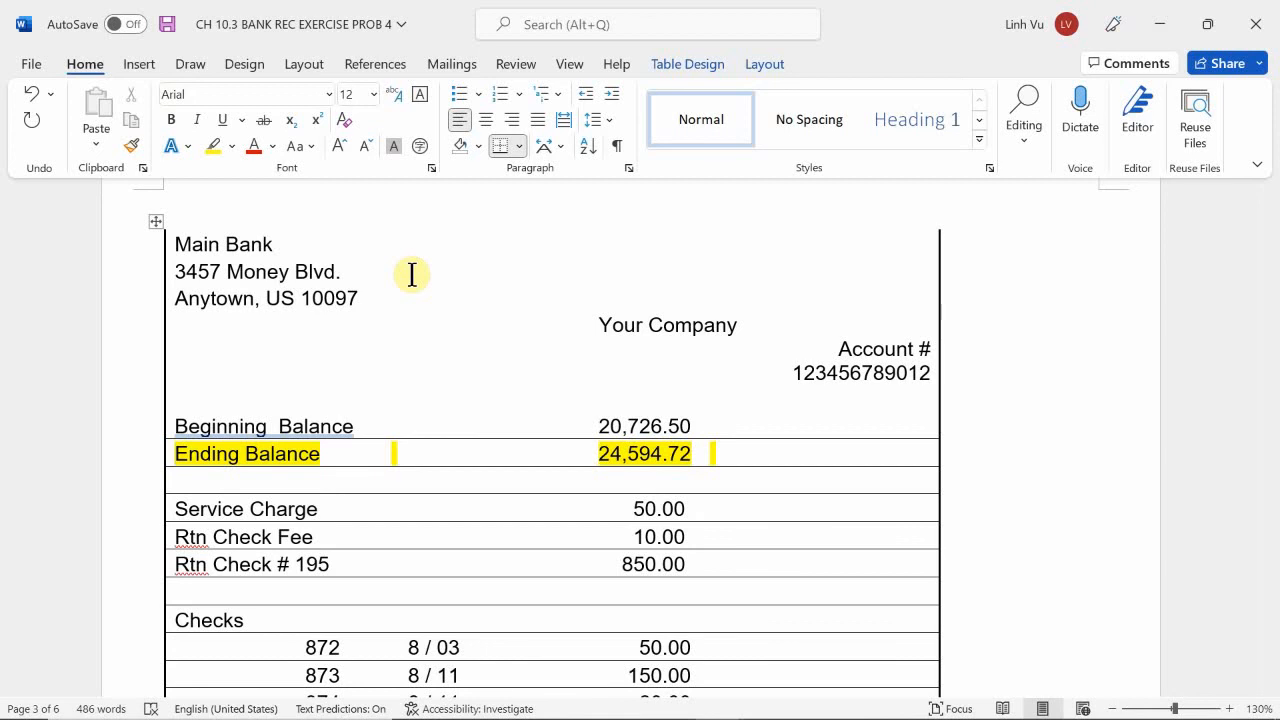
Enter 24954.72 as the Bank Statement End Bal in the Problem 4 reconciliation statement.
scroll(443, 317, down, 15)
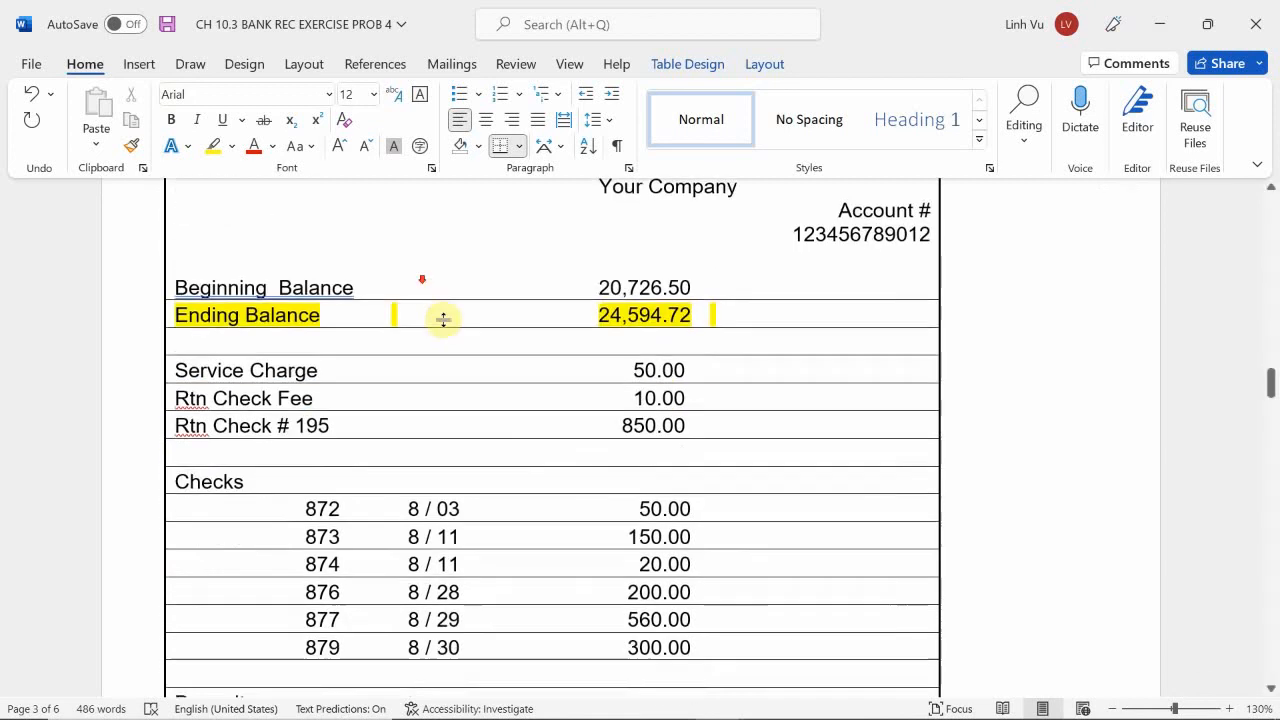
scroll(466, 355, down, 15)
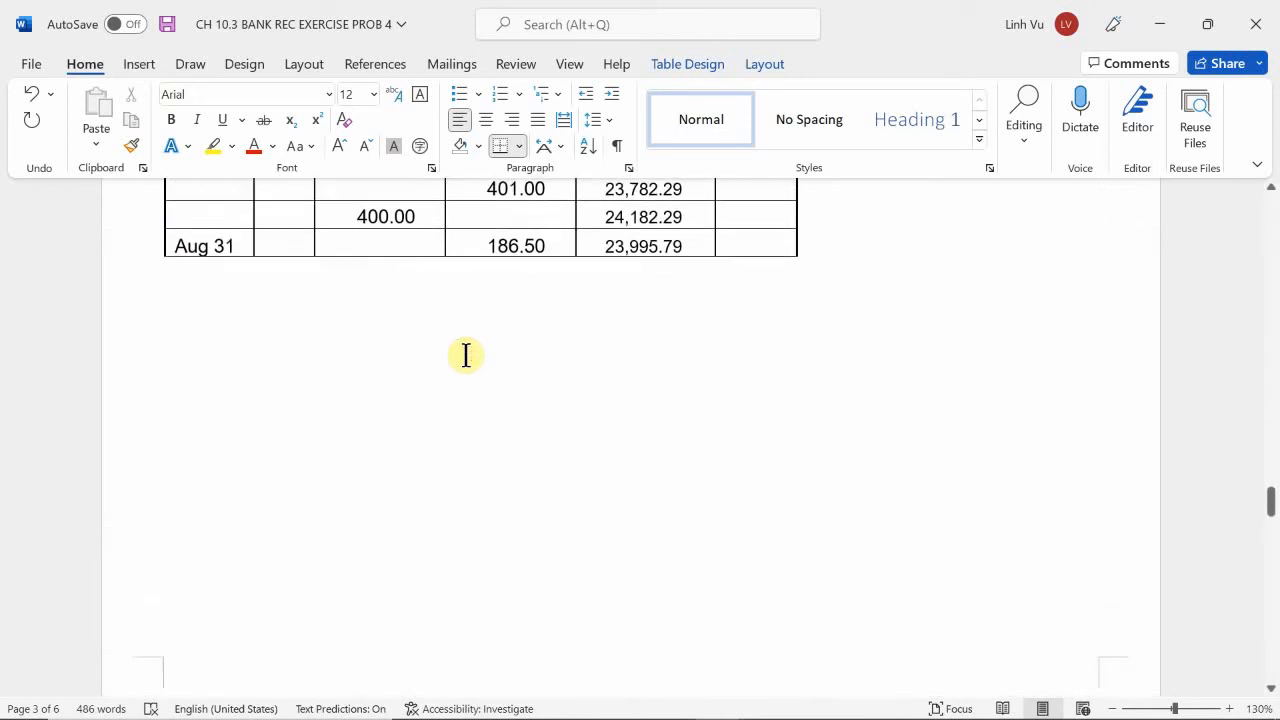
scroll(466, 355, down, 15)
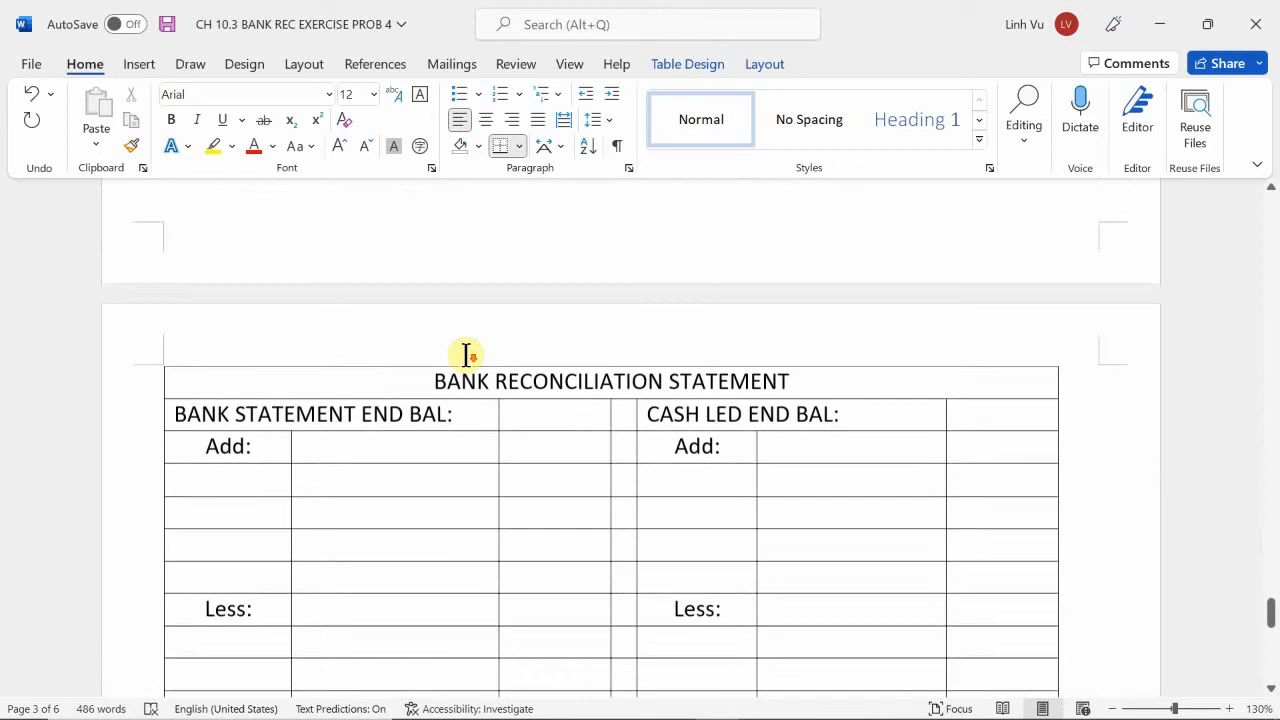
click(566, 330)
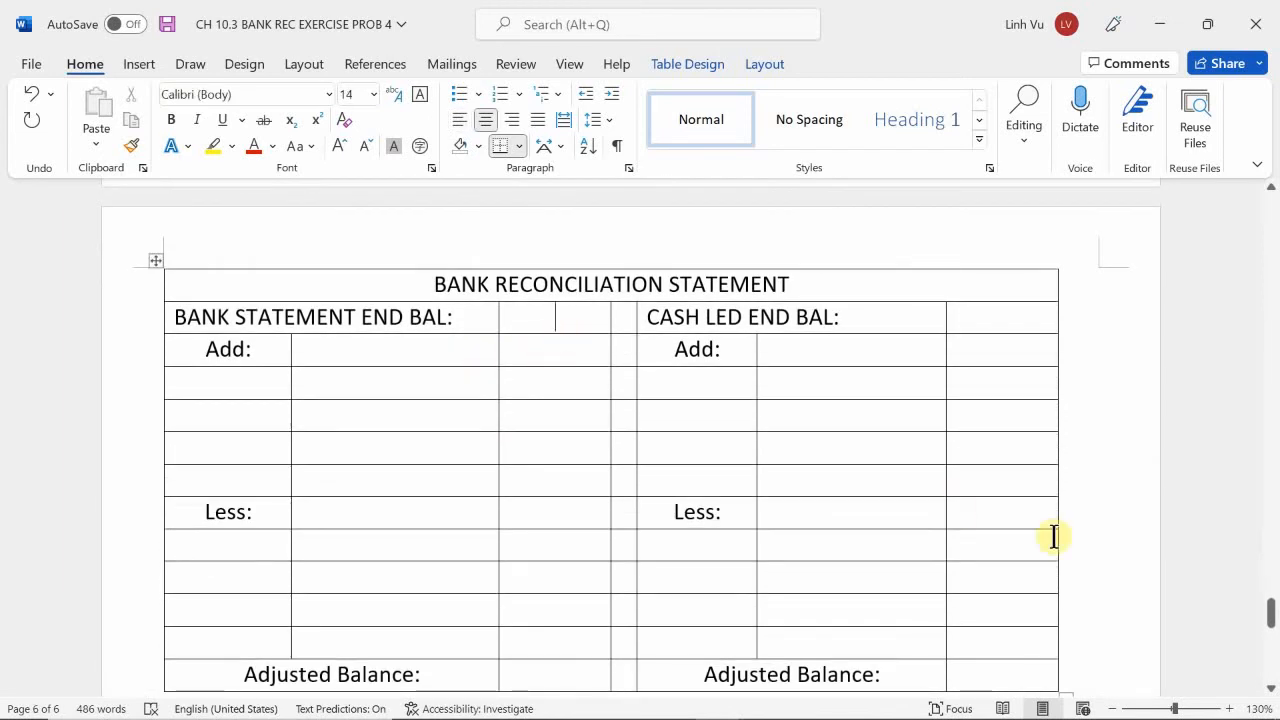
text(24)
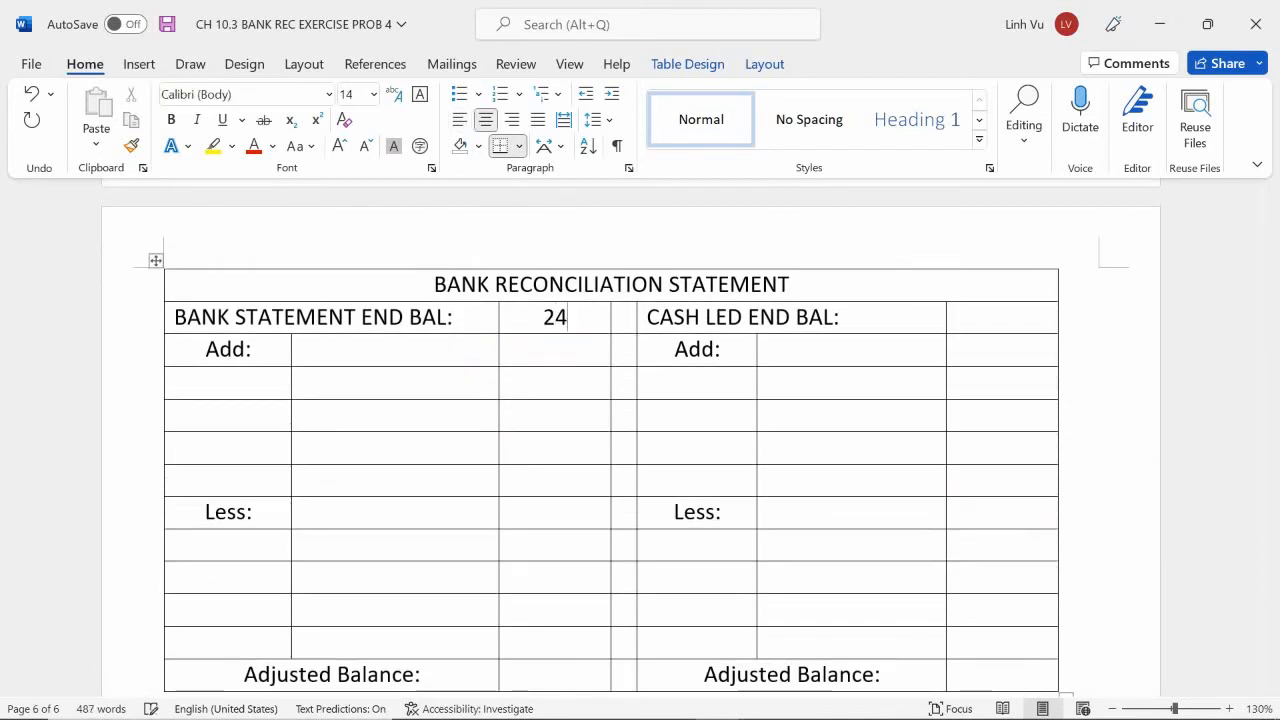
text(954)
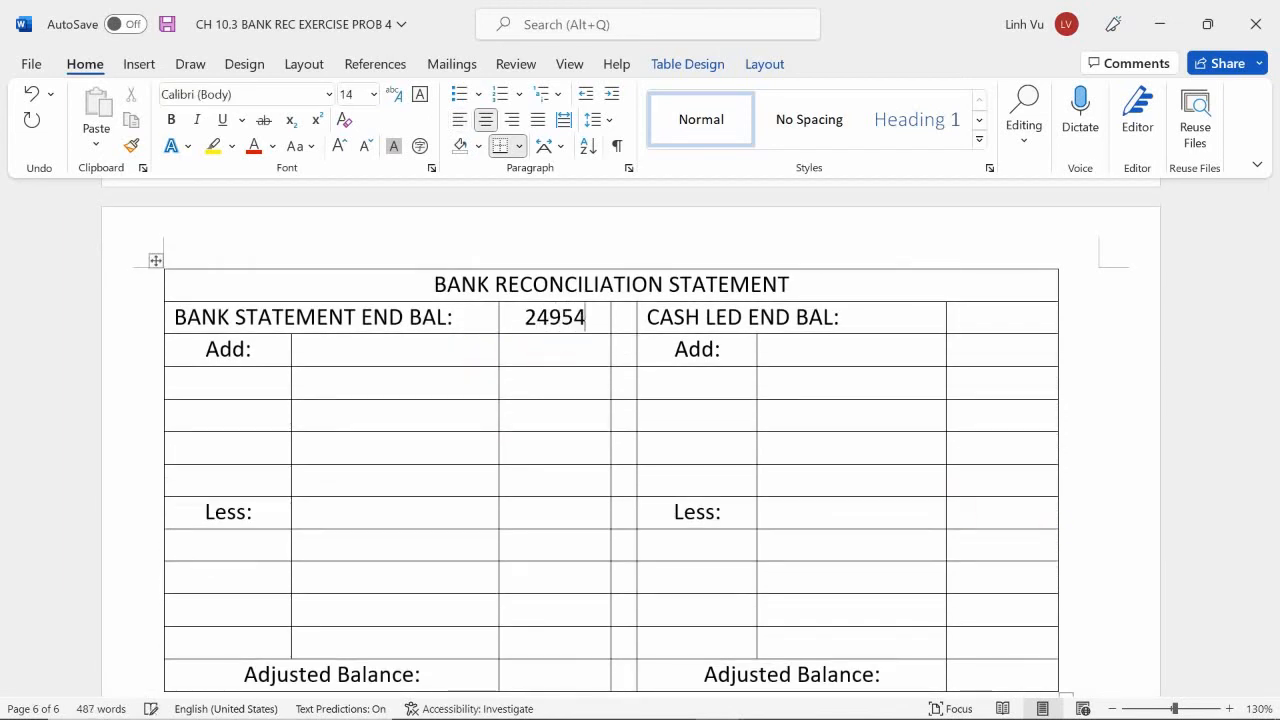
text(.72)
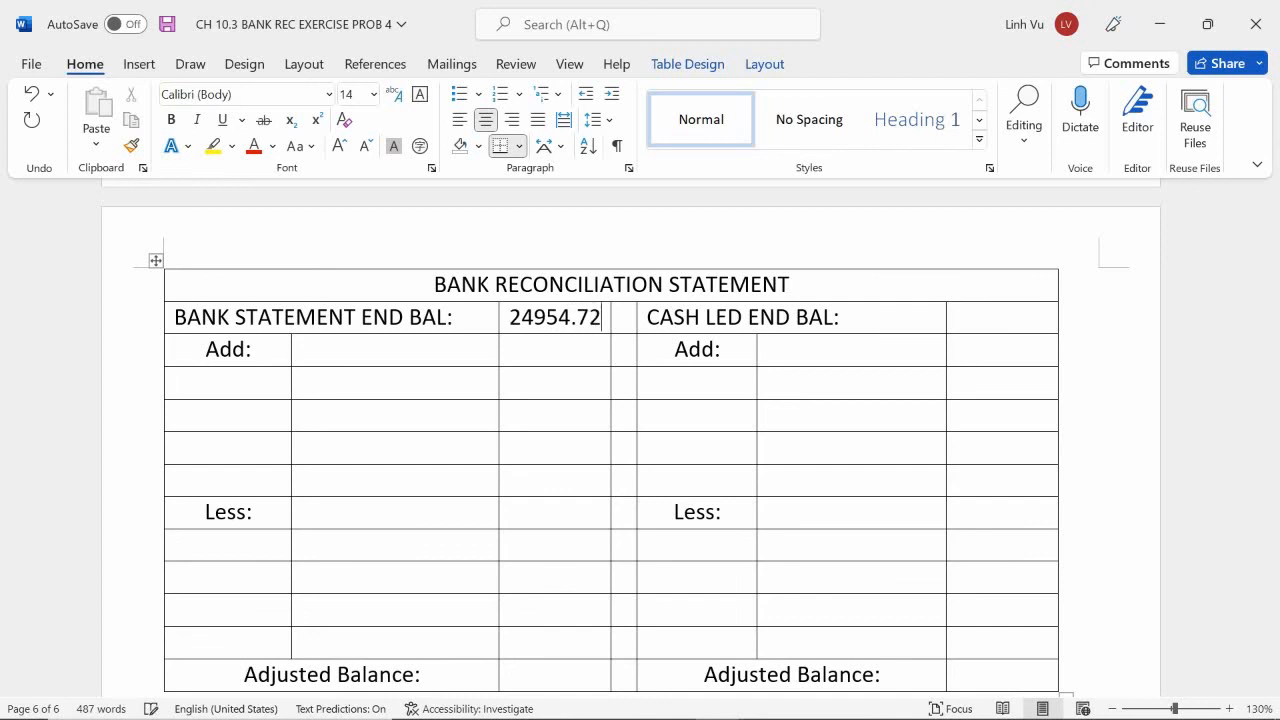
Check the bank statement's Ending Balance and correct the Bank Statement End Bal in the reconciliation statement to 24594.72.
scroll(1050, 505, up, 10)
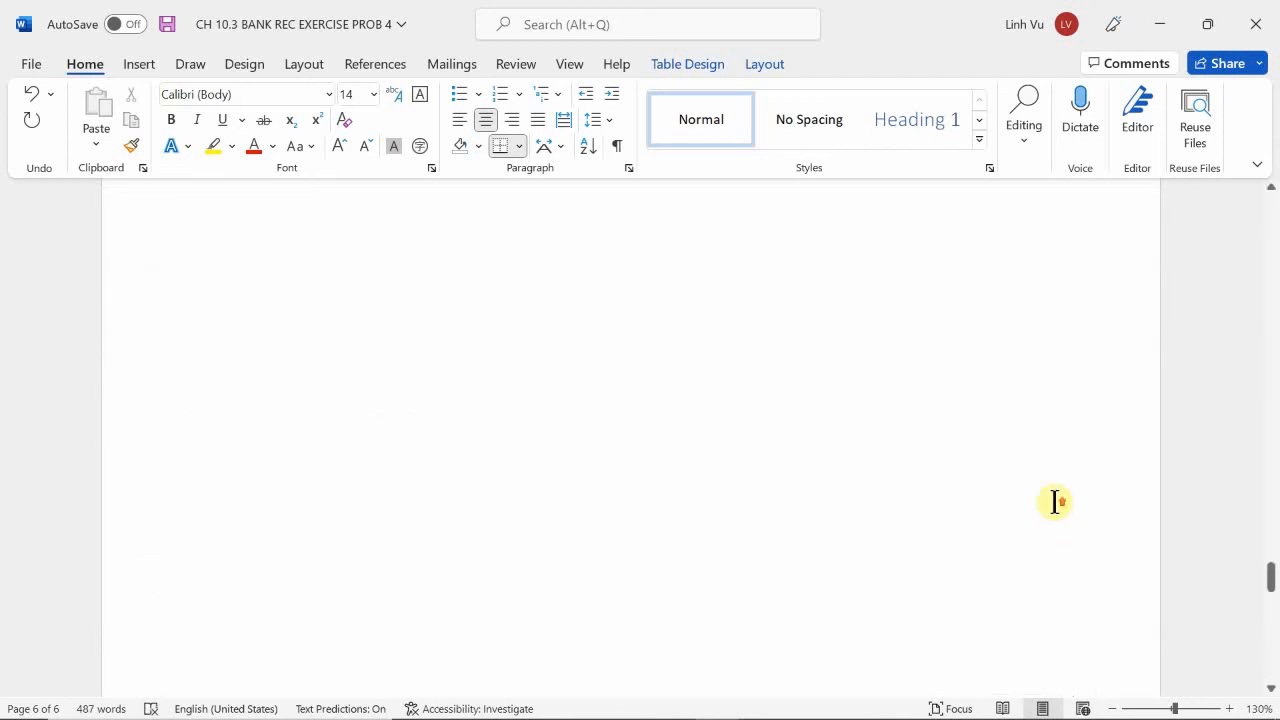
scroll(1055, 502, up, 10)
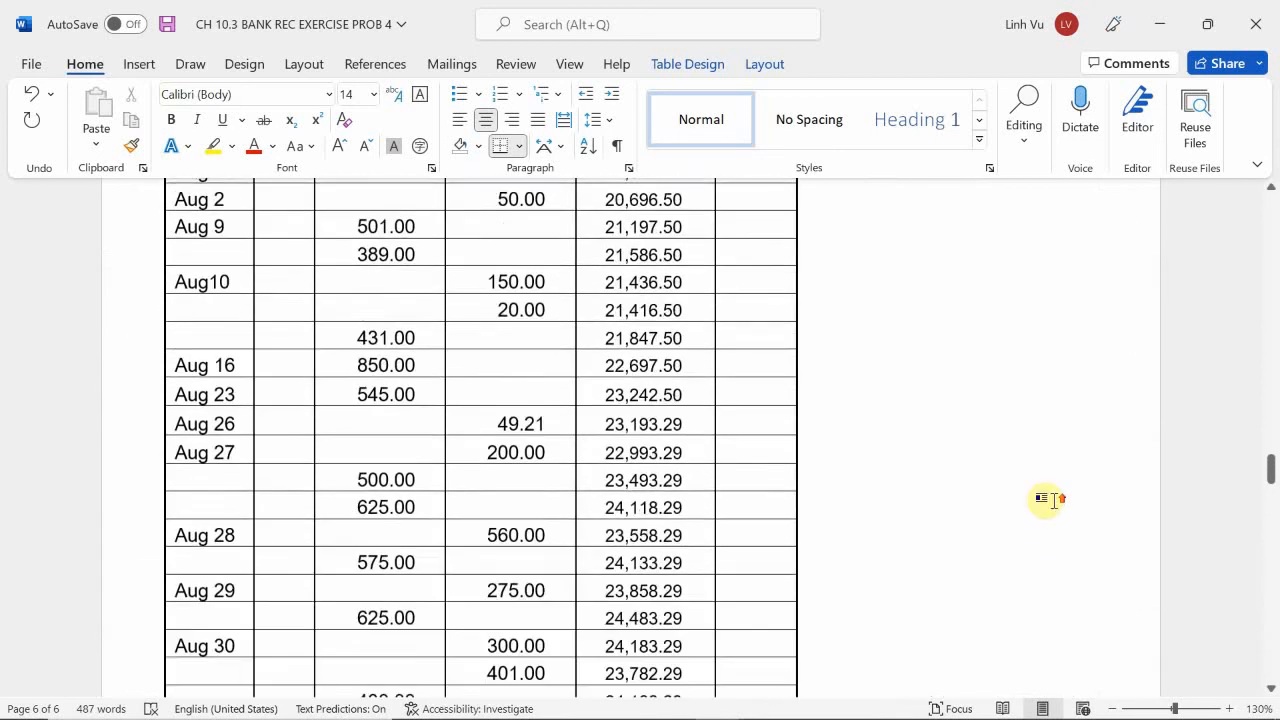
scroll(1050, 501, up, 15)
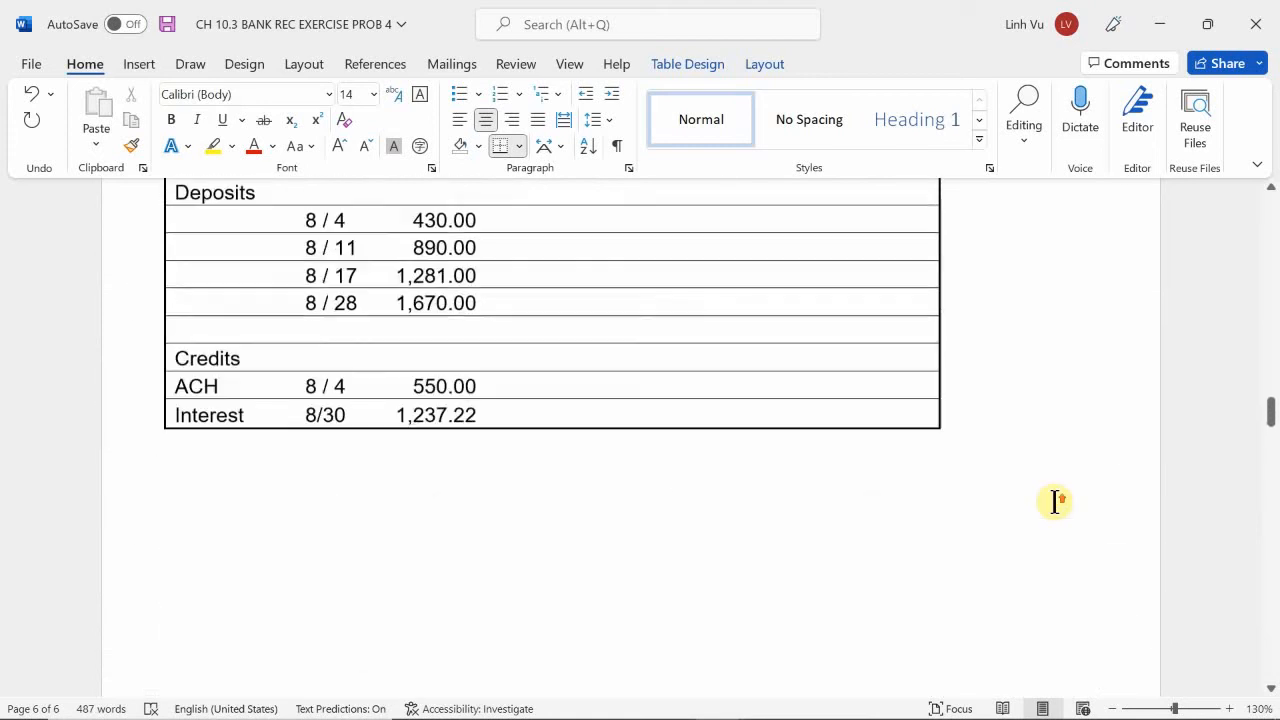
scroll(1054, 502, up, 8)
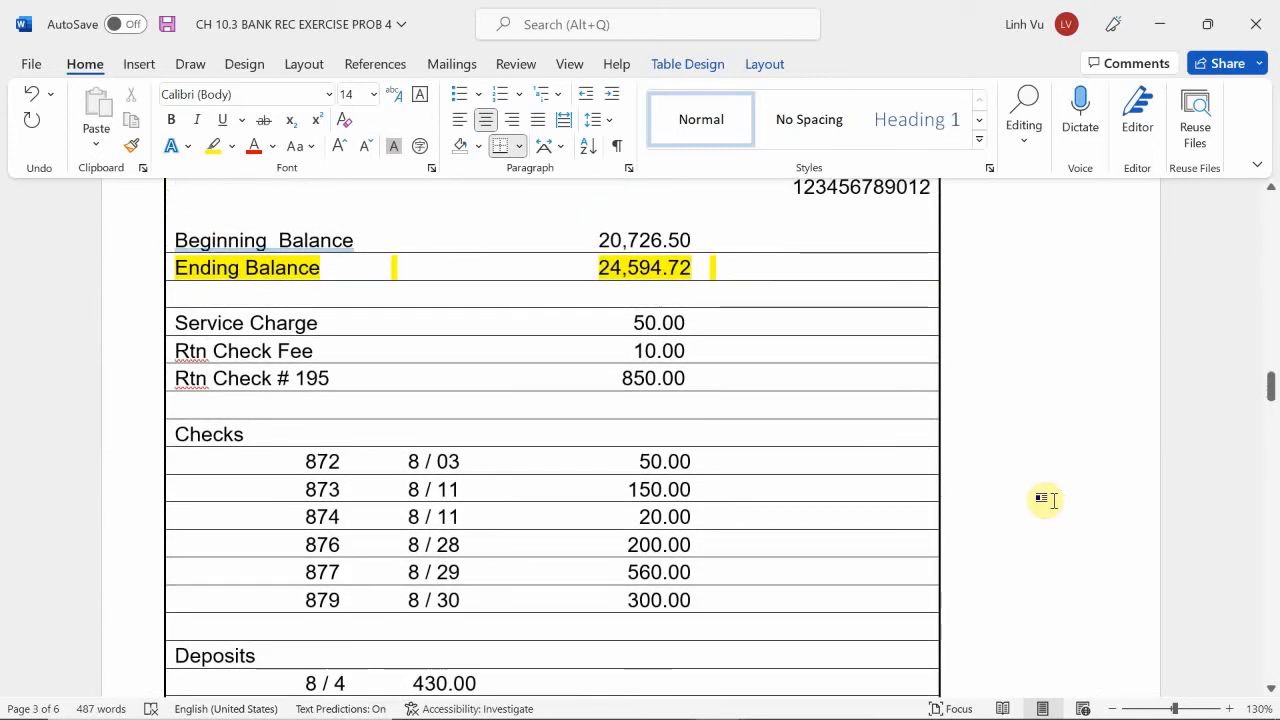
scroll(1045, 500, down, 20)
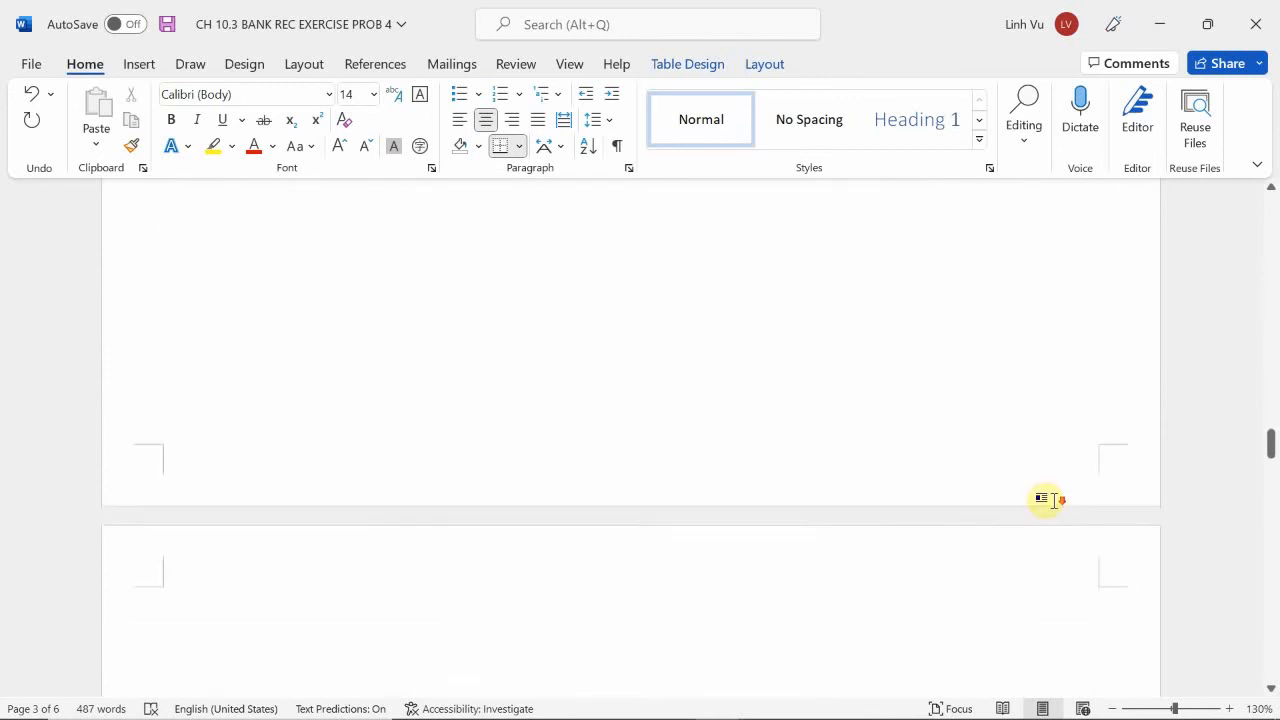
scroll(1054, 502, down, 15)
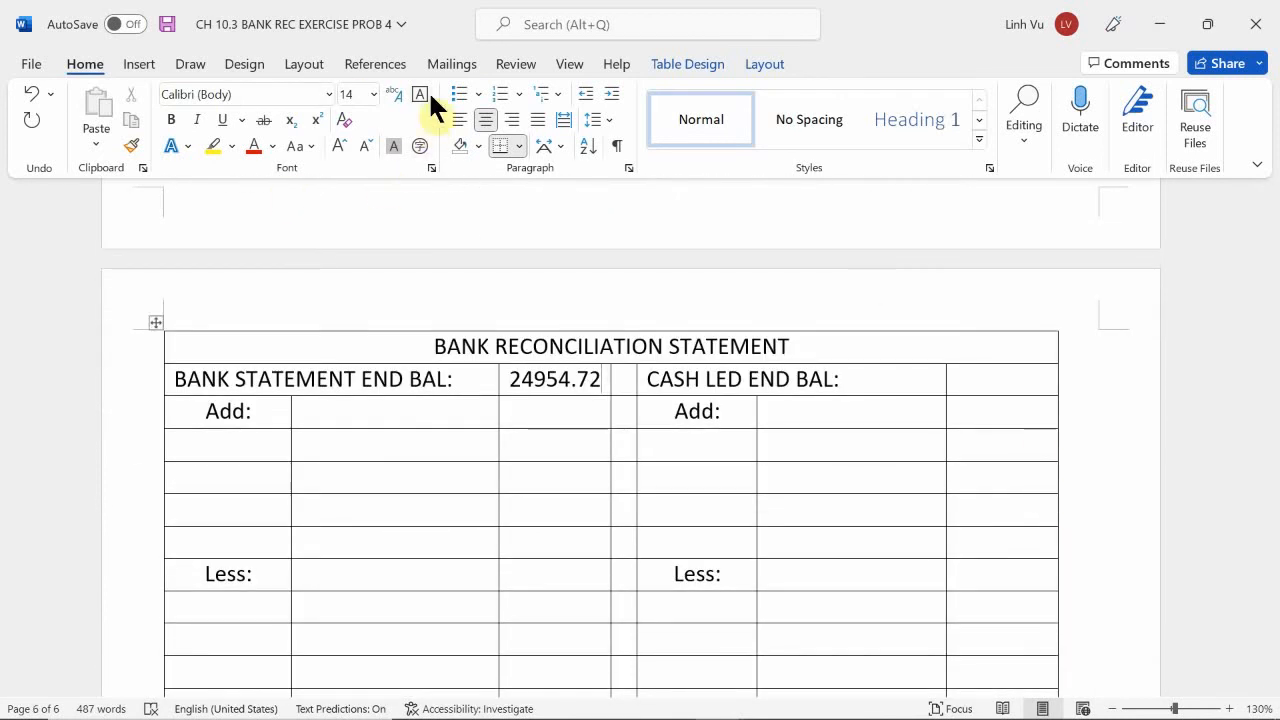
click(554, 378)
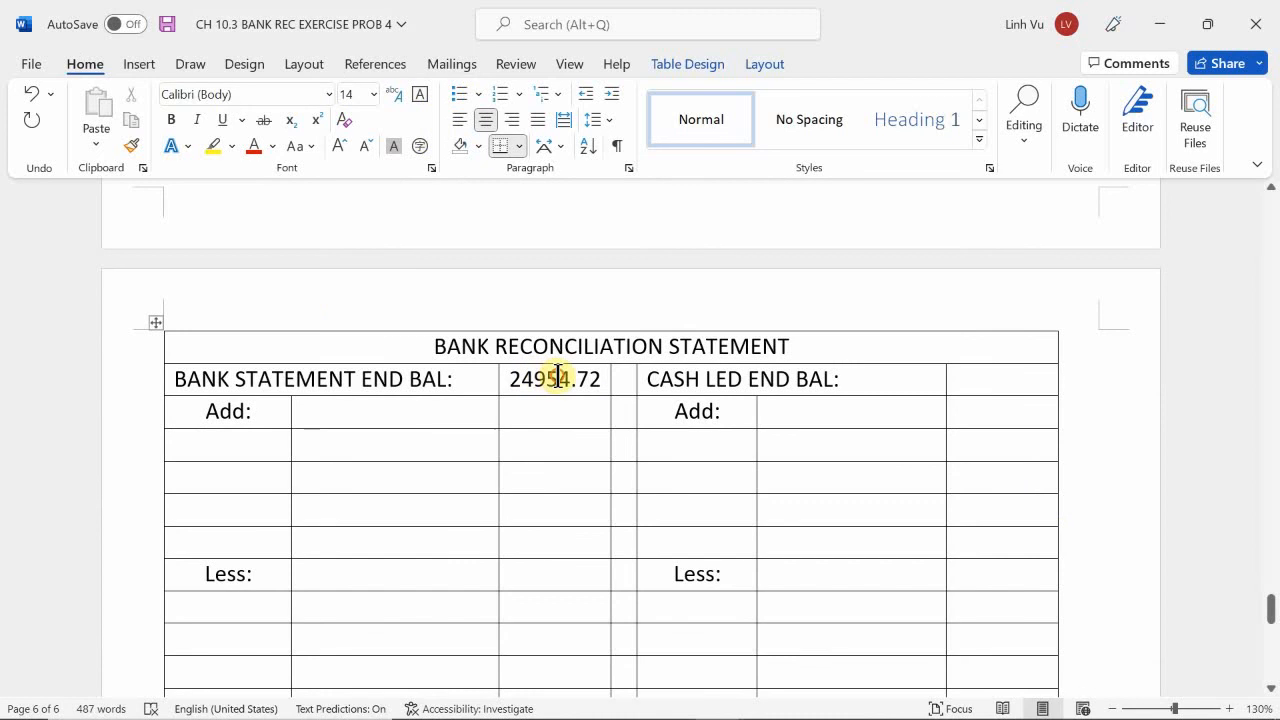
key(BackSpace)
key(BackSpace)
text(5)
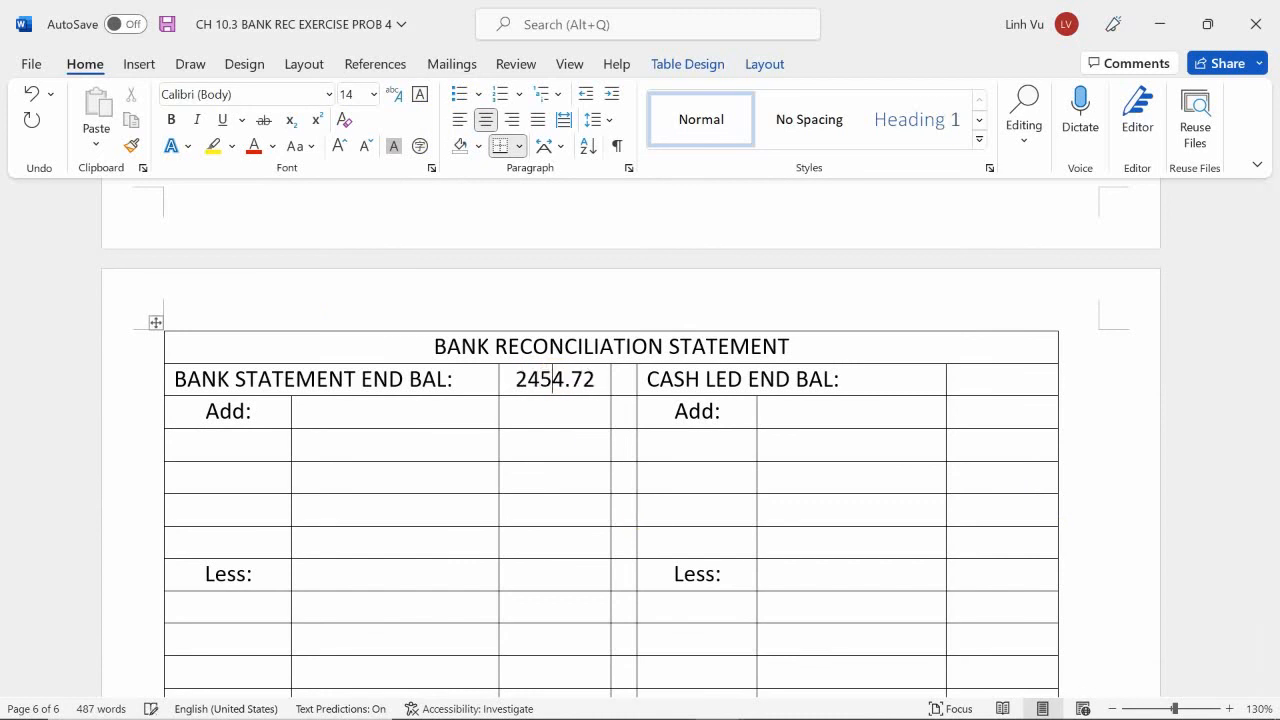
text(9)
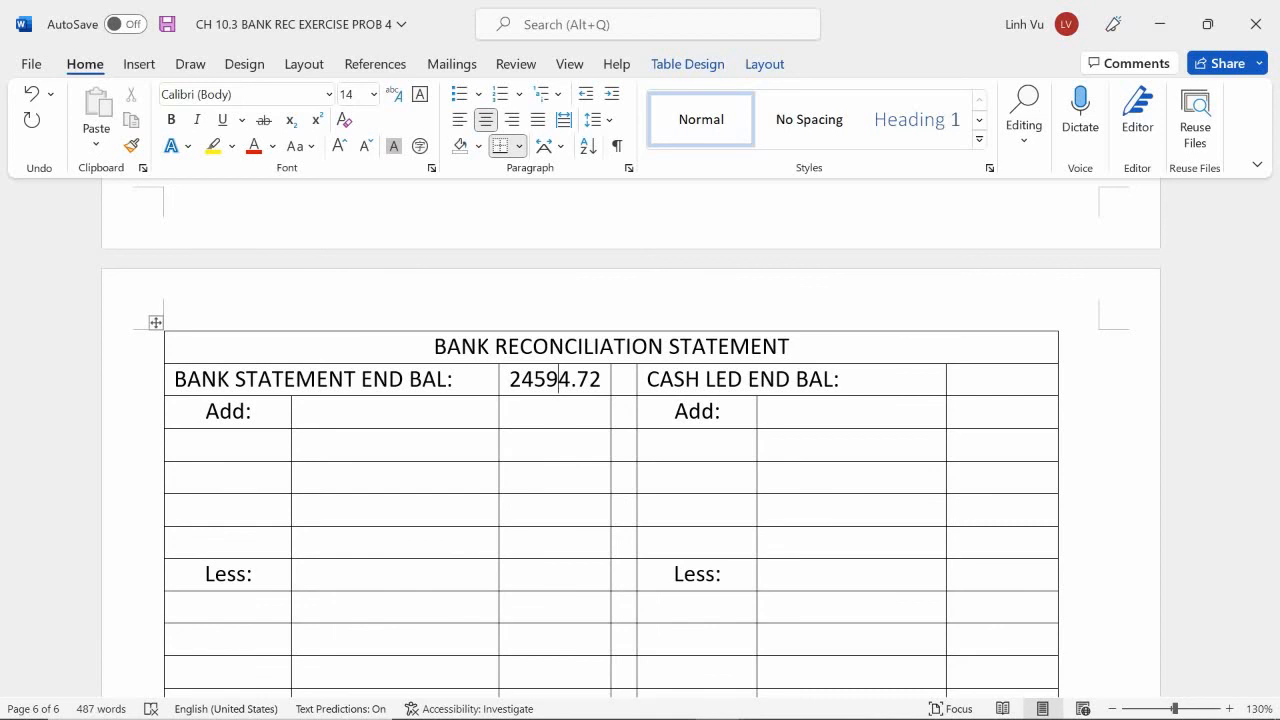
Compare the deposits in the Receipts / Deposits table with the deposits listed on the bank statement.
scroll(755, 466, up, 10)
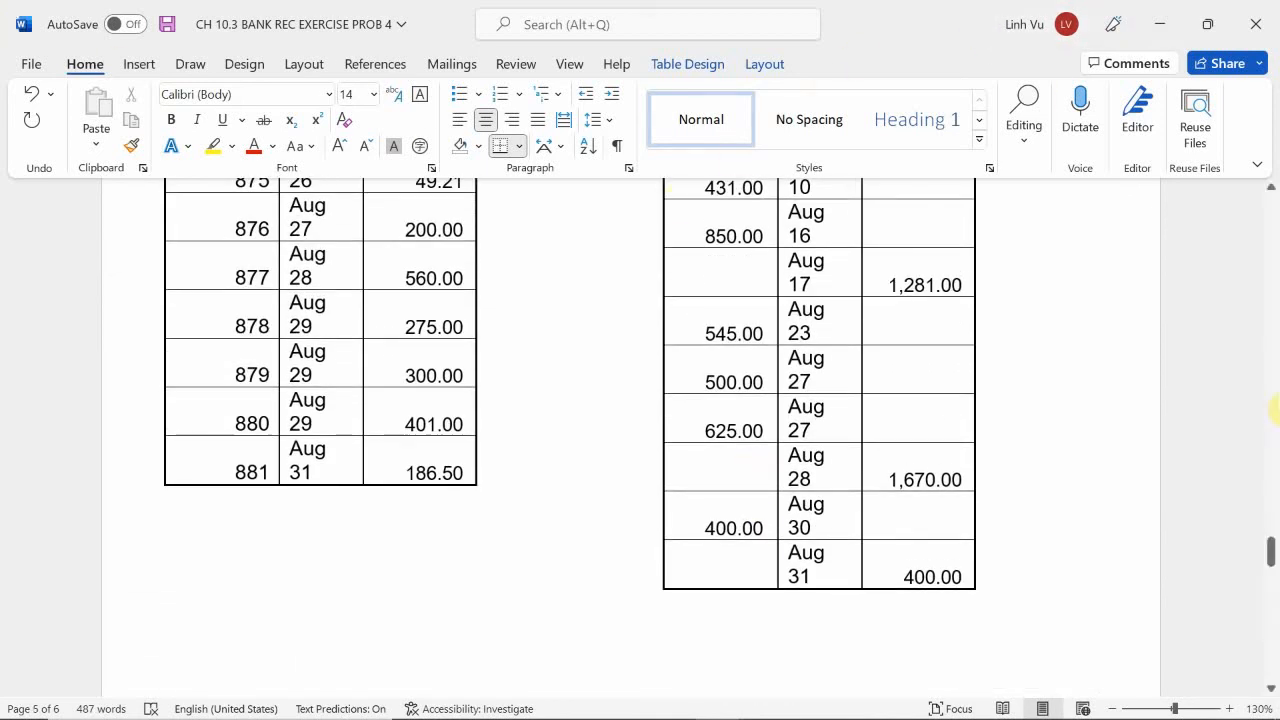
scroll(908, 294, up, 5)
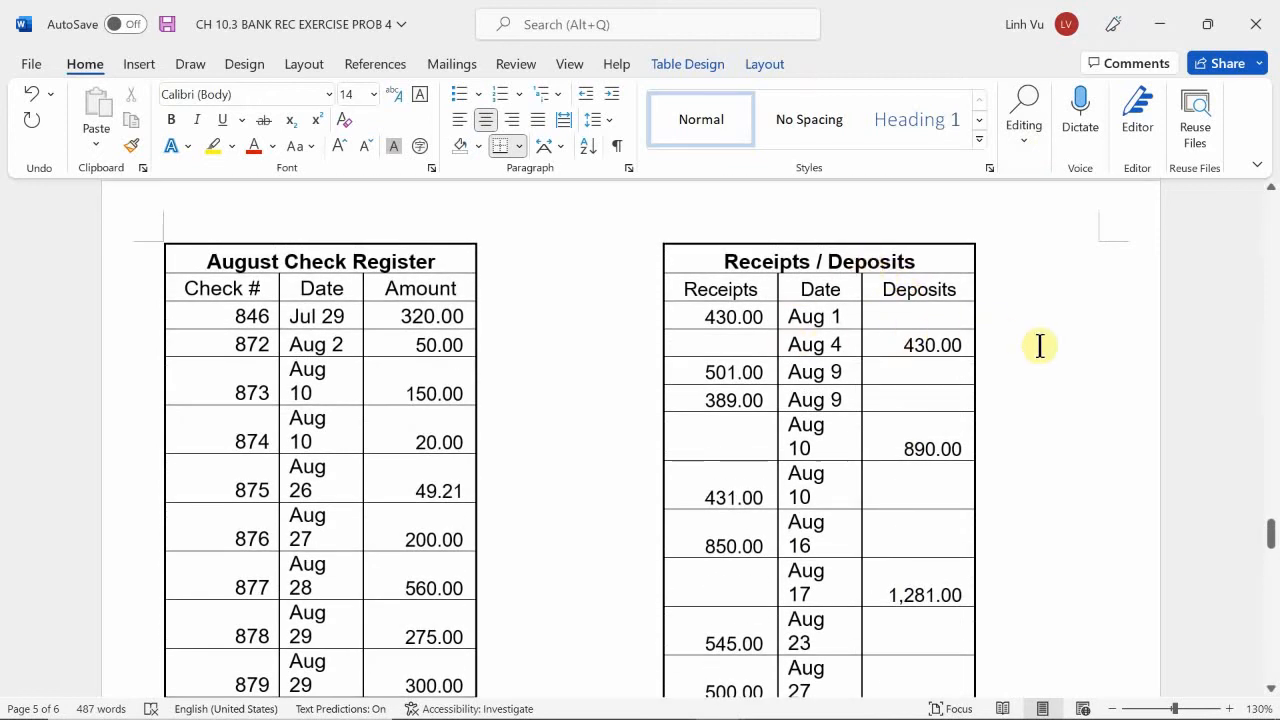
scroll(1038, 346, down, 2)
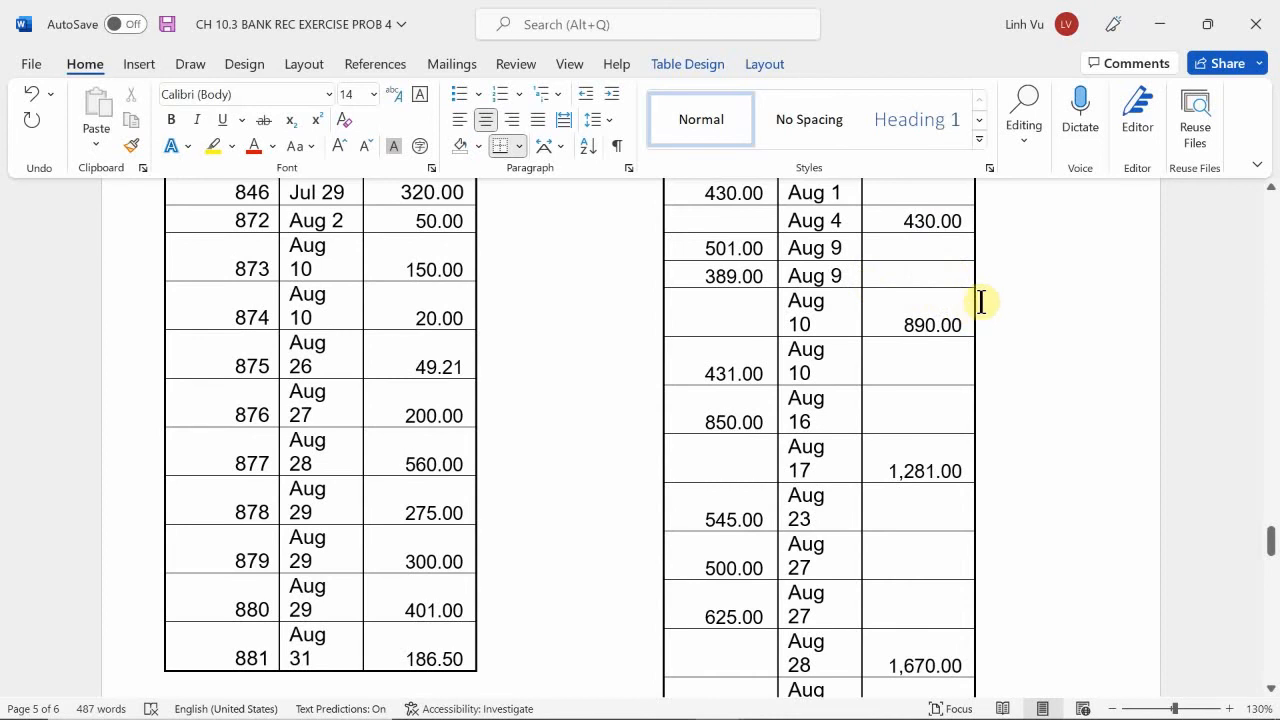
scroll(972, 310, down, 2)
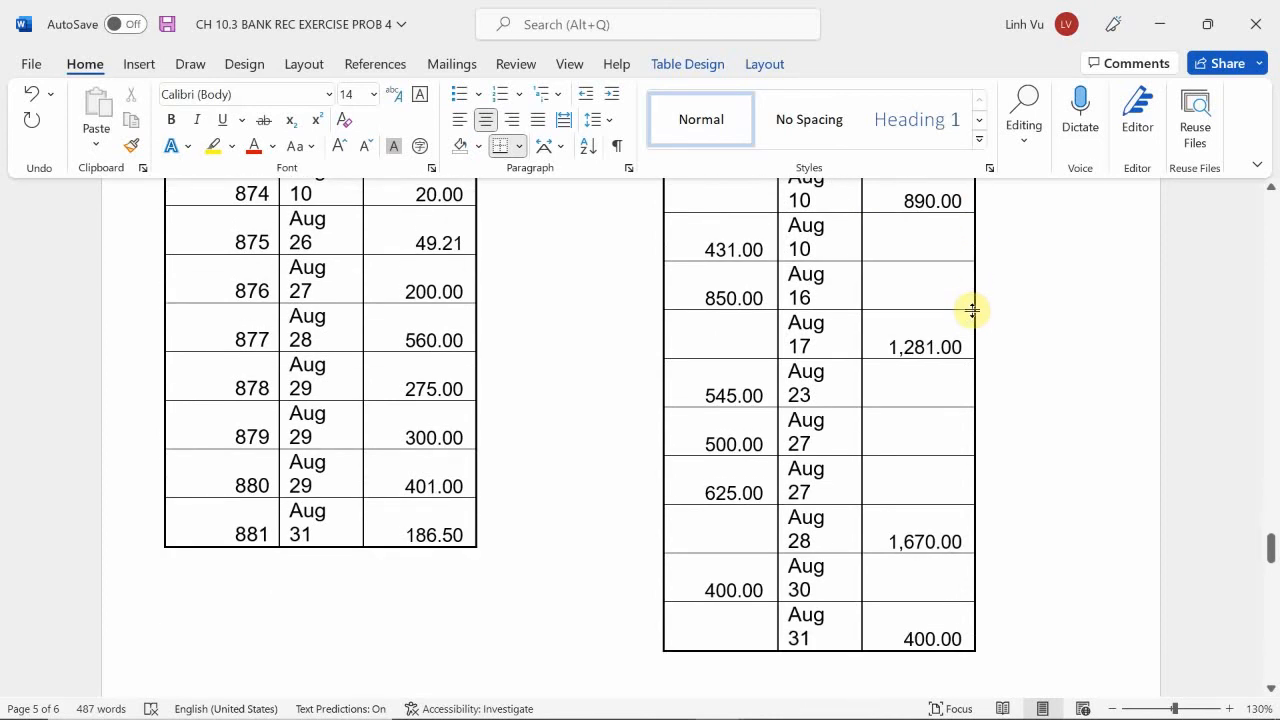
scroll(972, 310, down, 3)
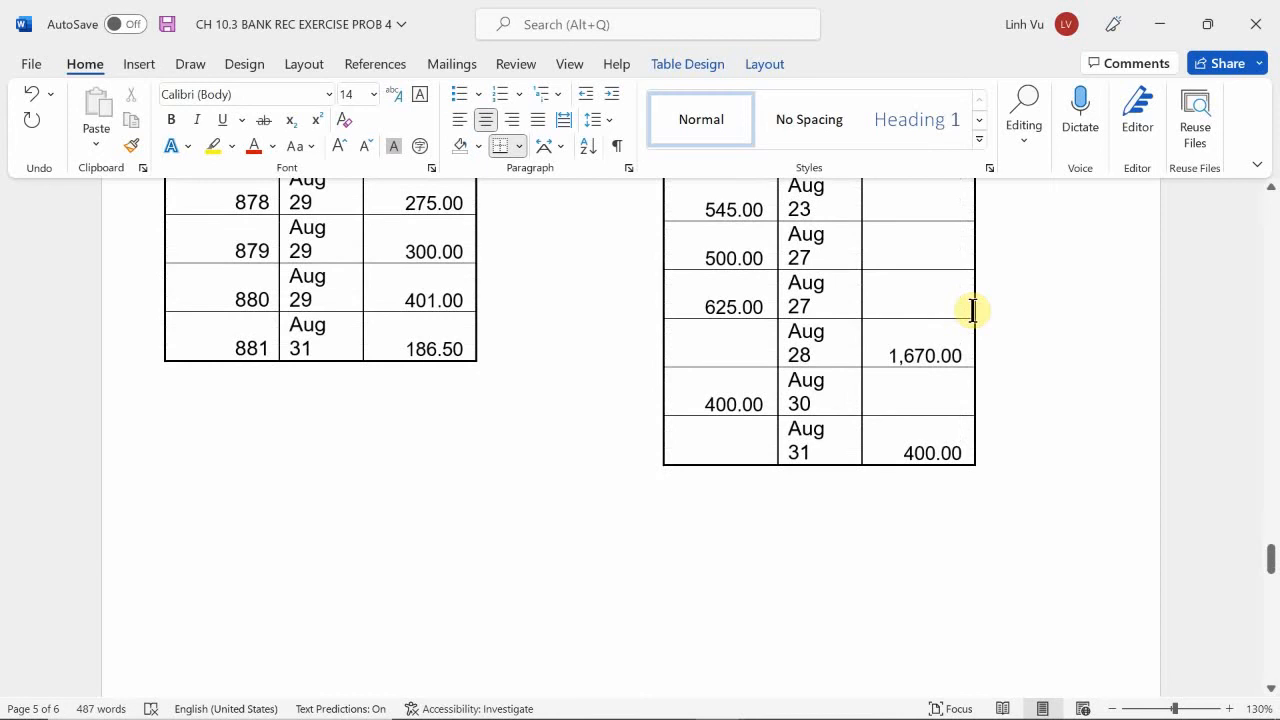
scroll(972, 310, down, 1)
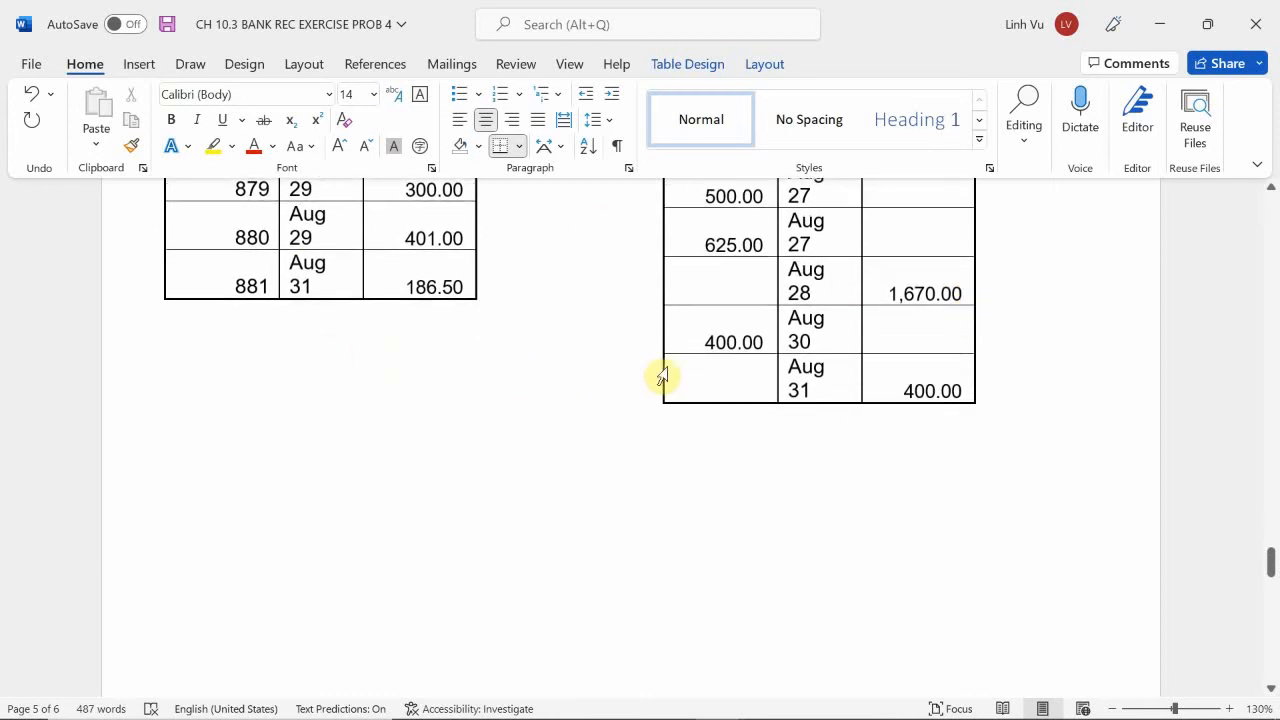
scroll(817, 398, up, 2)
scroll(817, 398, up, 6)
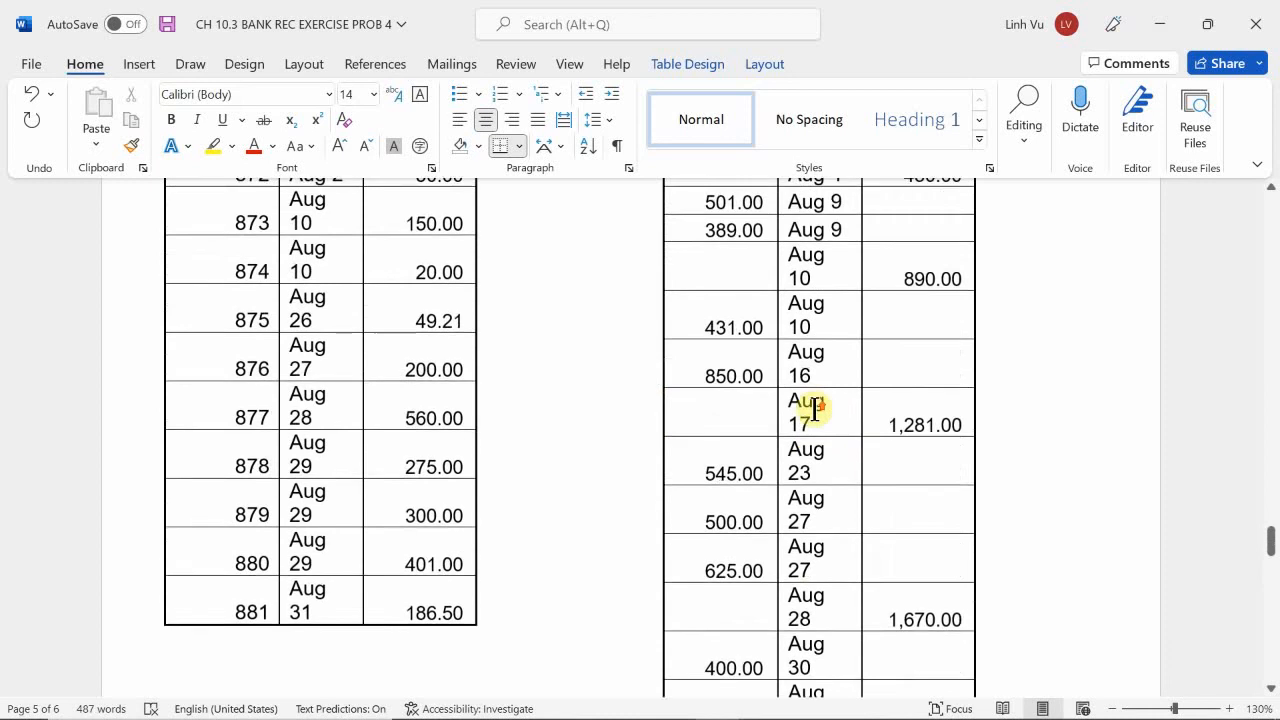
scroll(820, 383, up, 12)
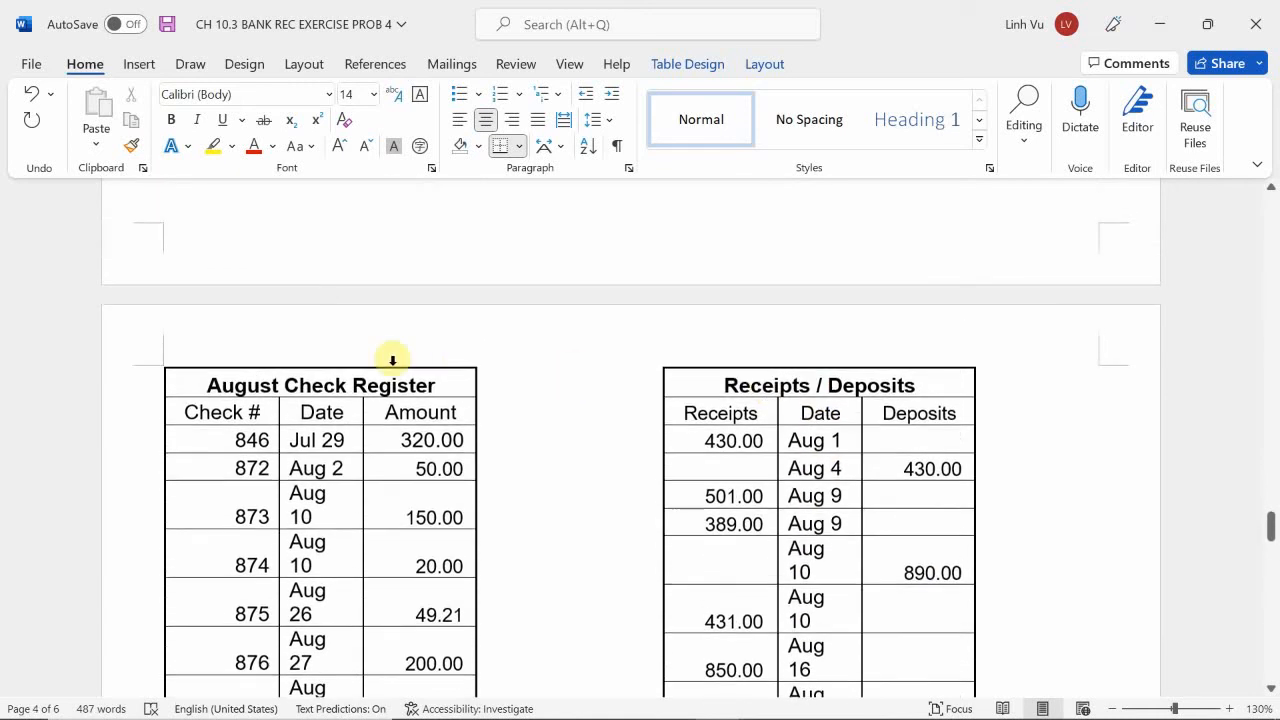
scroll(287, 391, up, 15)
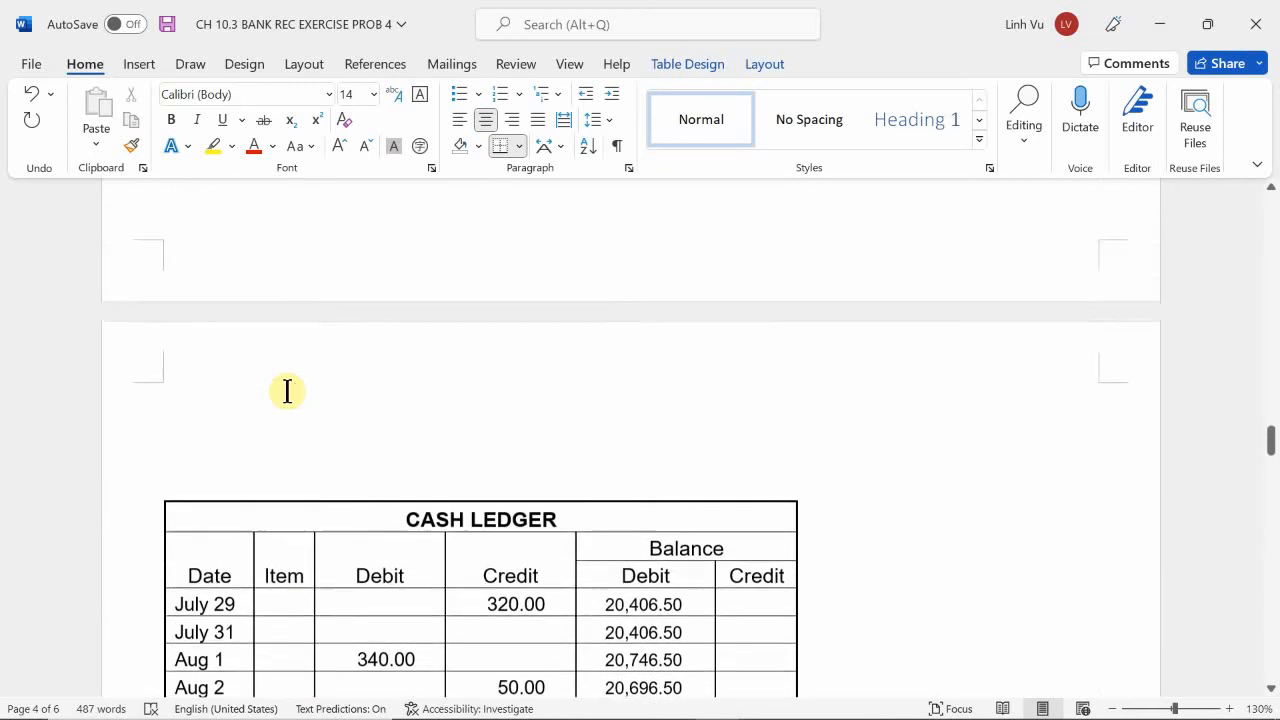
scroll(287, 391, up, 2)
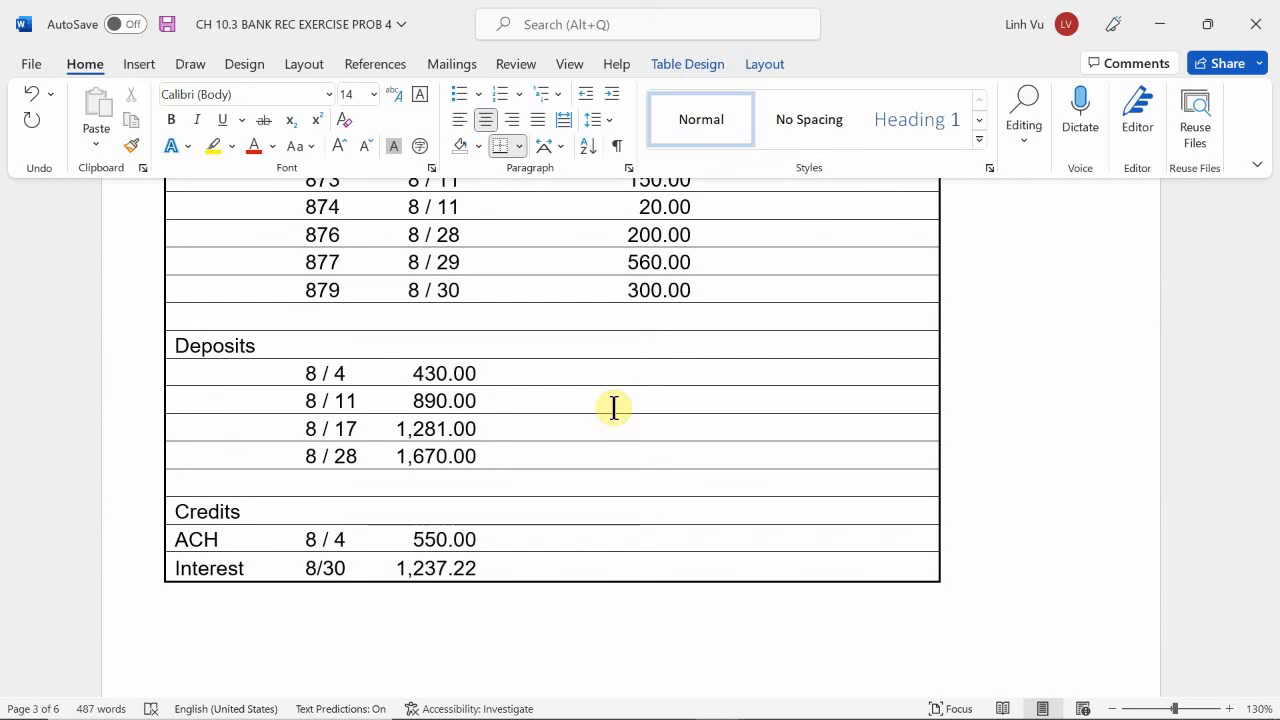
scroll(817, 354, down, 10)
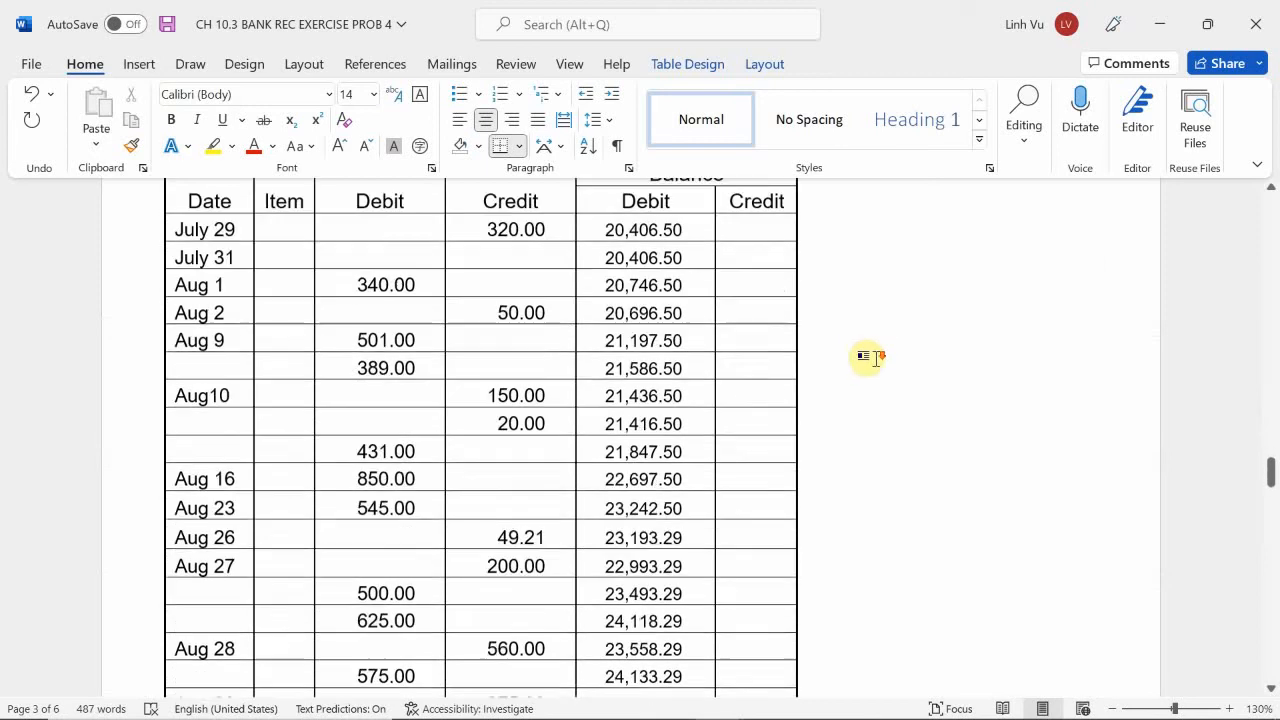
scroll(880, 360, down, 15)
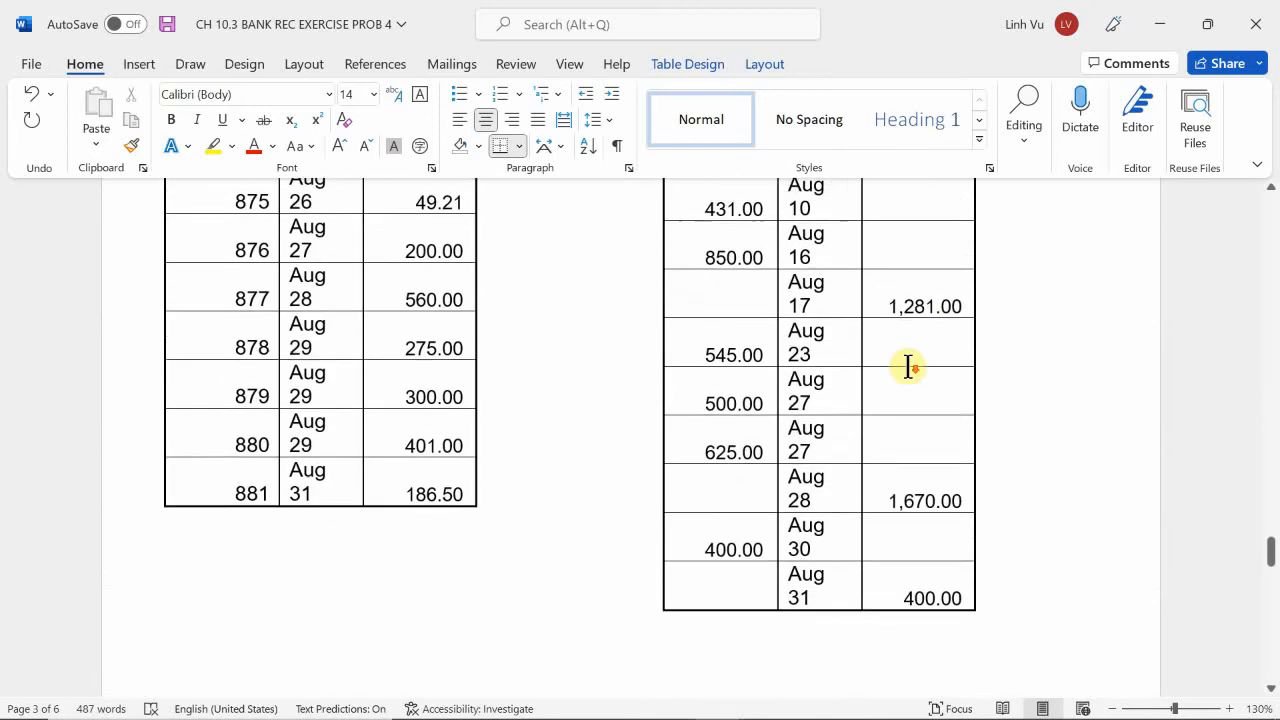
scroll(908, 366, down, 3)
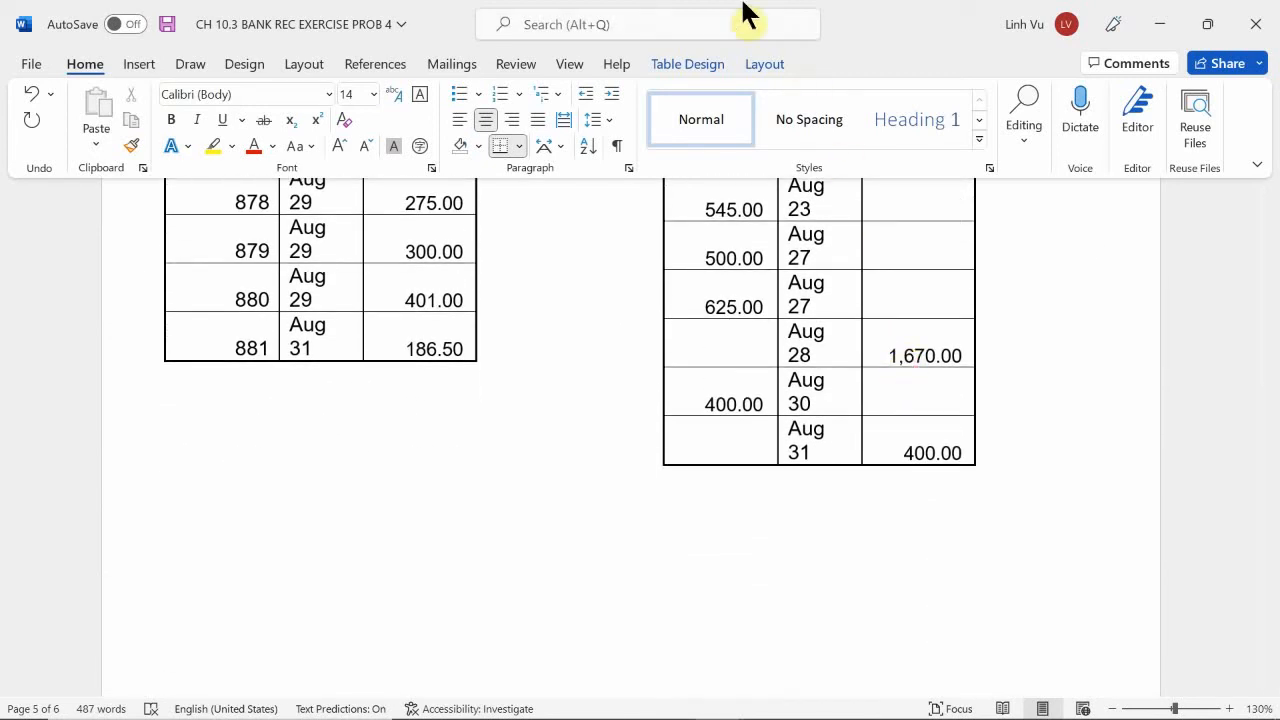
Highlight the Aug 31 deposit row of the Receipts / Deposits table in yellow.
scroll(861, 351, up, 1)
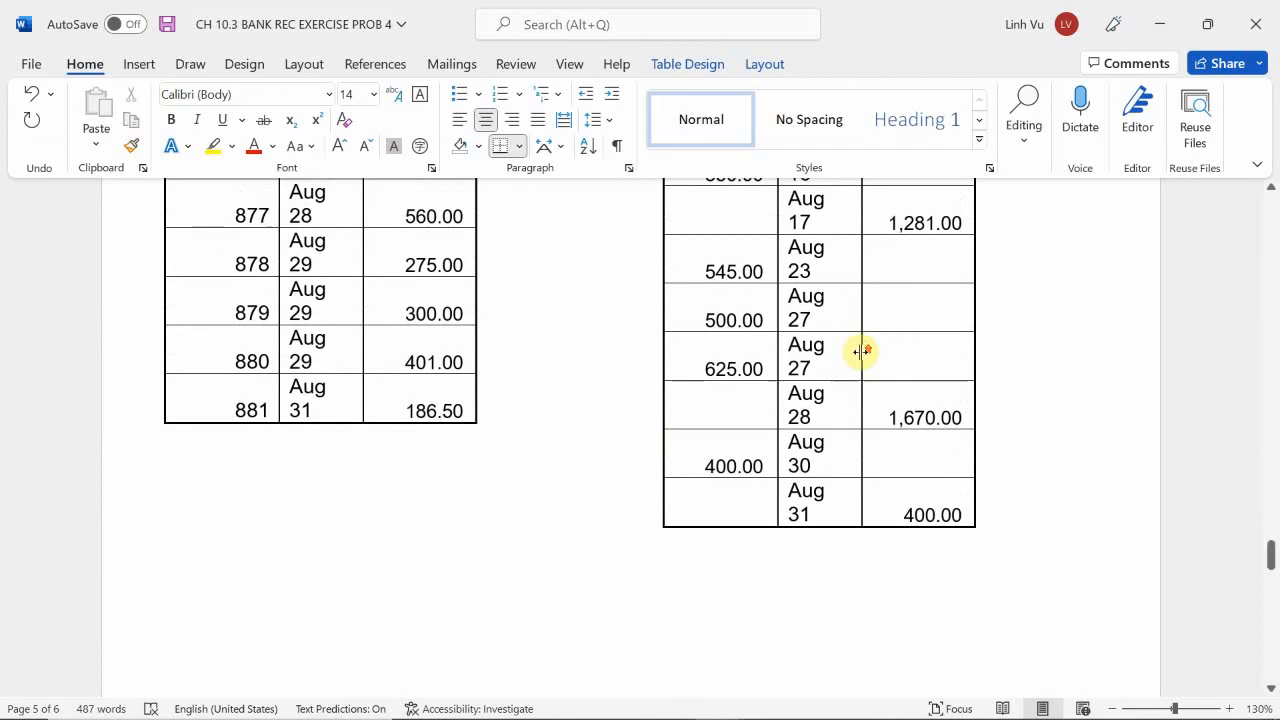
scroll(861, 351, down, 1)
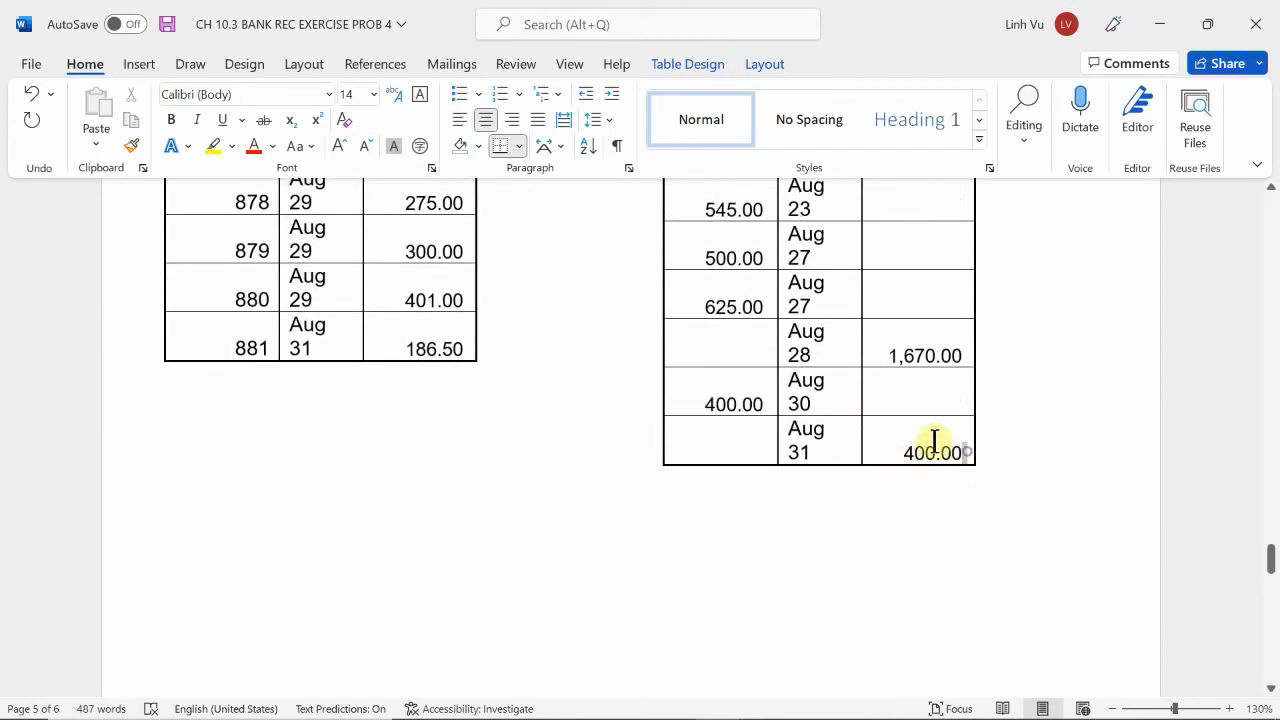
mouse_move(933, 440)
mouse_down()
mouse_move(720, 443)
mouse_move(737, 440)
mouse_up()
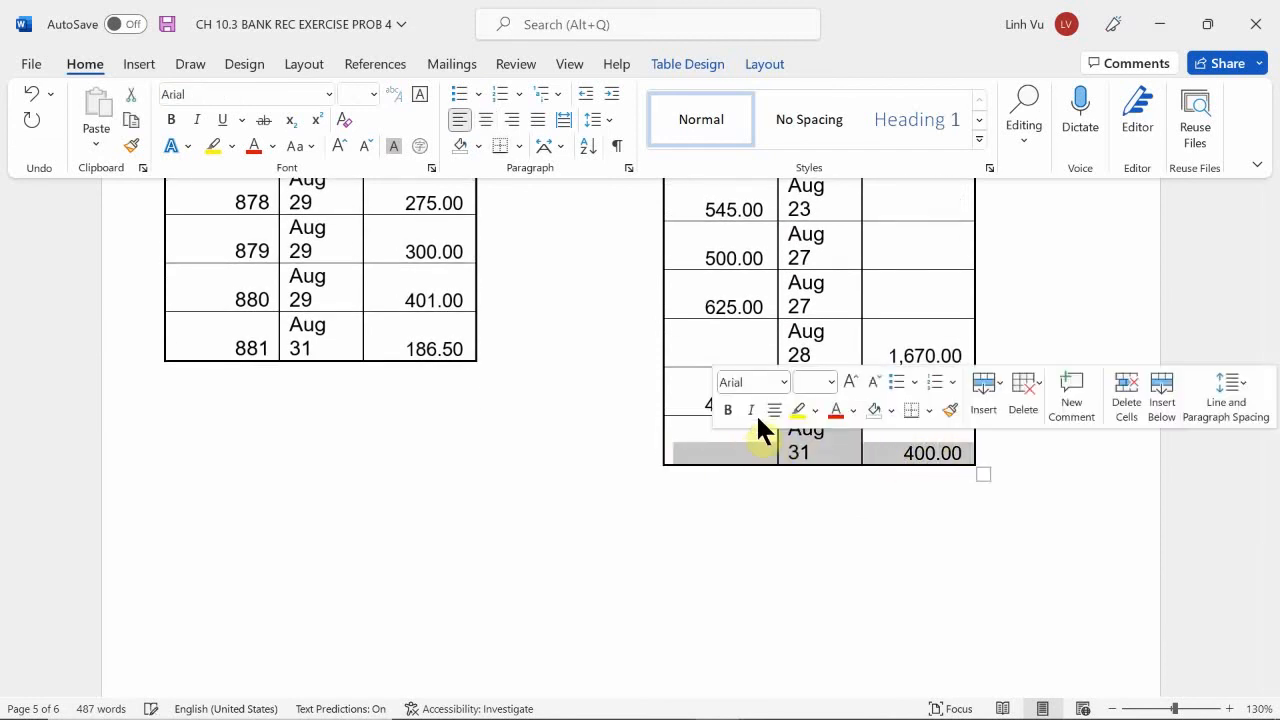
click(800, 411)
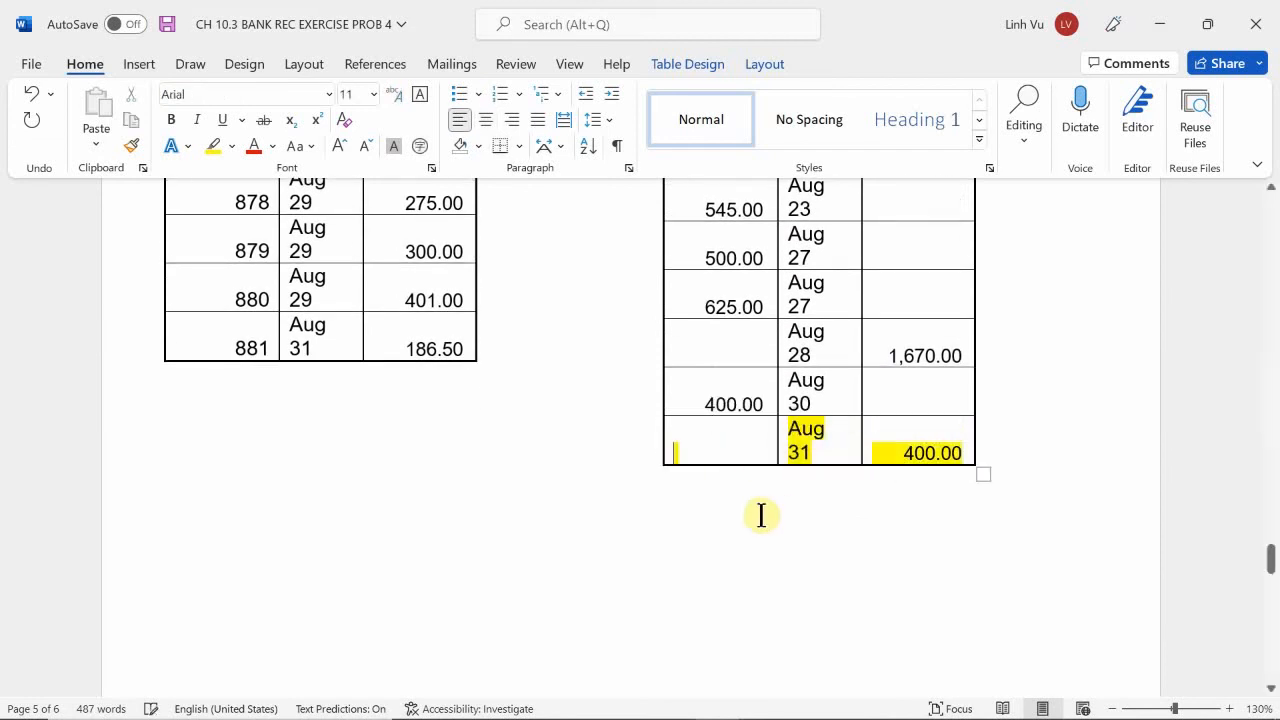
Record the outstanding 8/31 DEPOSIT of 400.00 in the first Add row on the bank side of the reconciliation statement.
scroll(283, 483, down, 5)
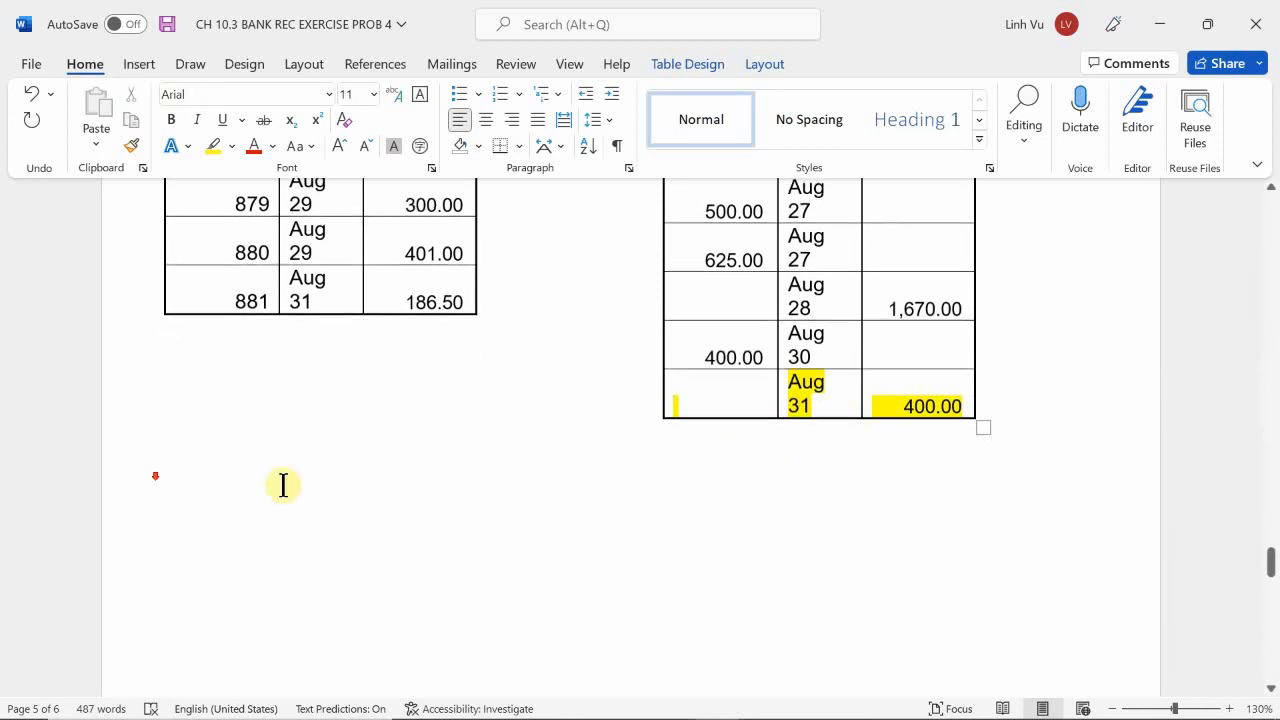
scroll(328, 510, down, 5)
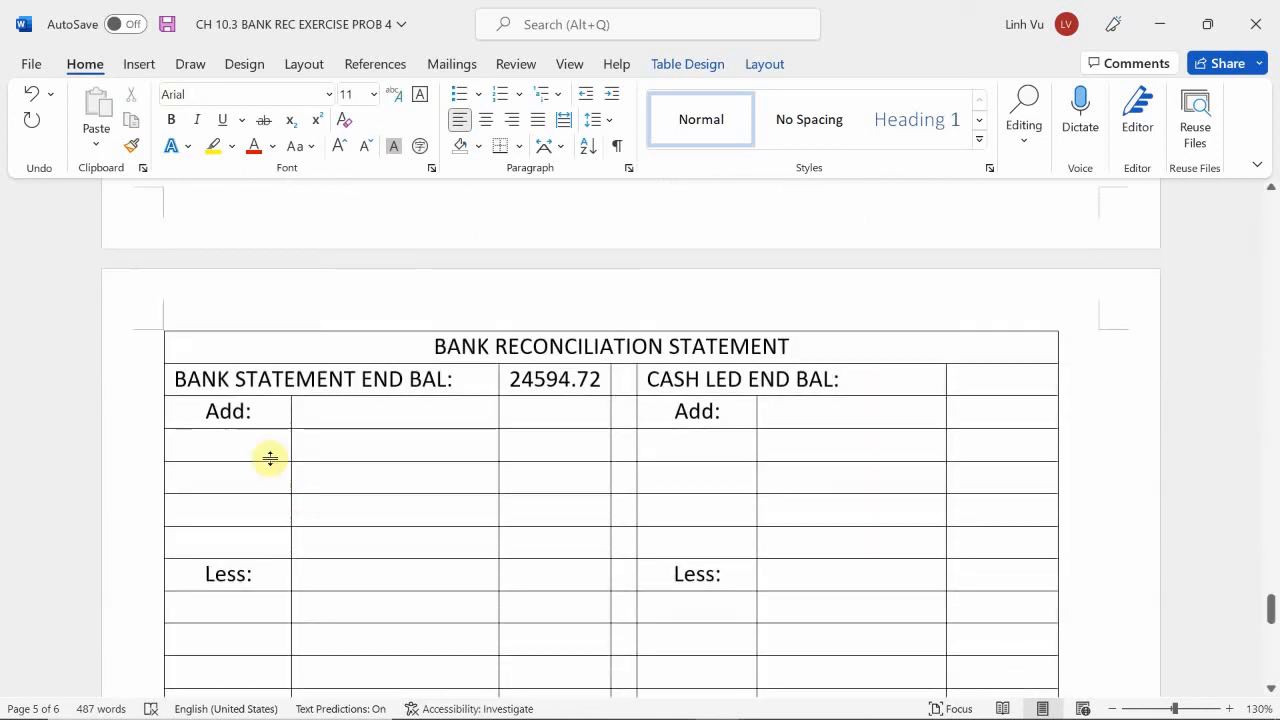
click(256, 453)
text(8/31 )
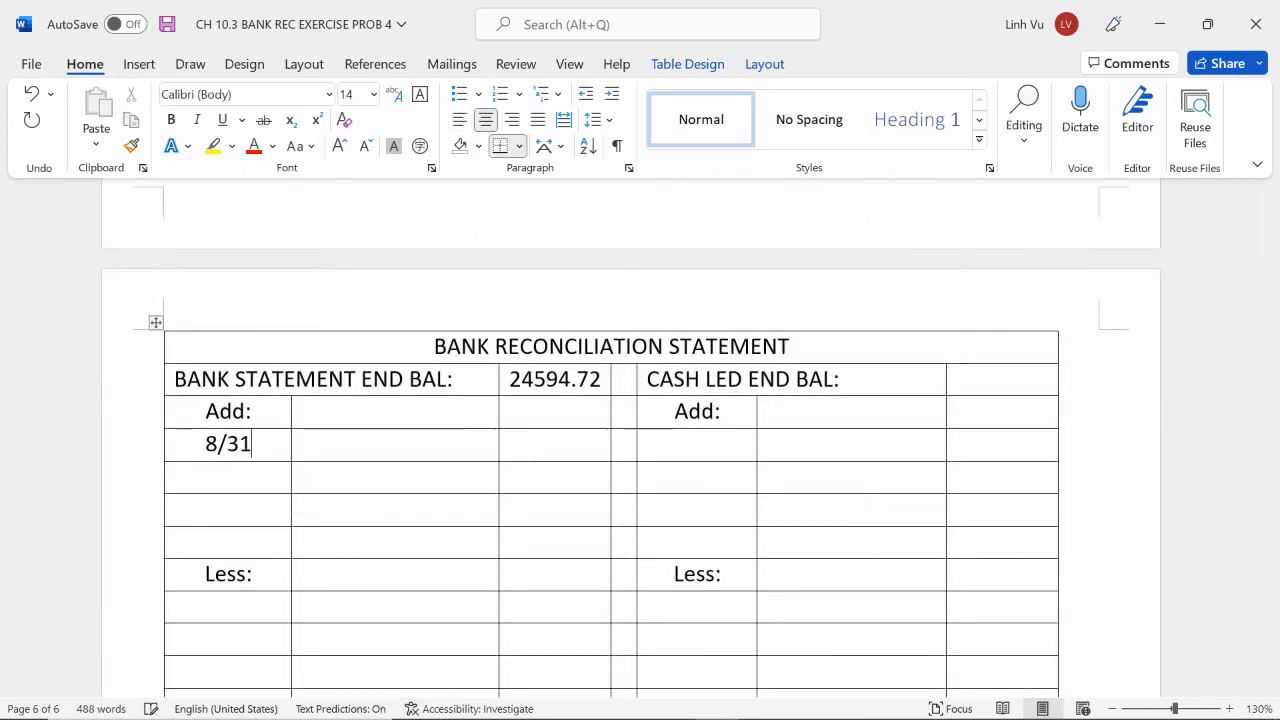
text(400.00)
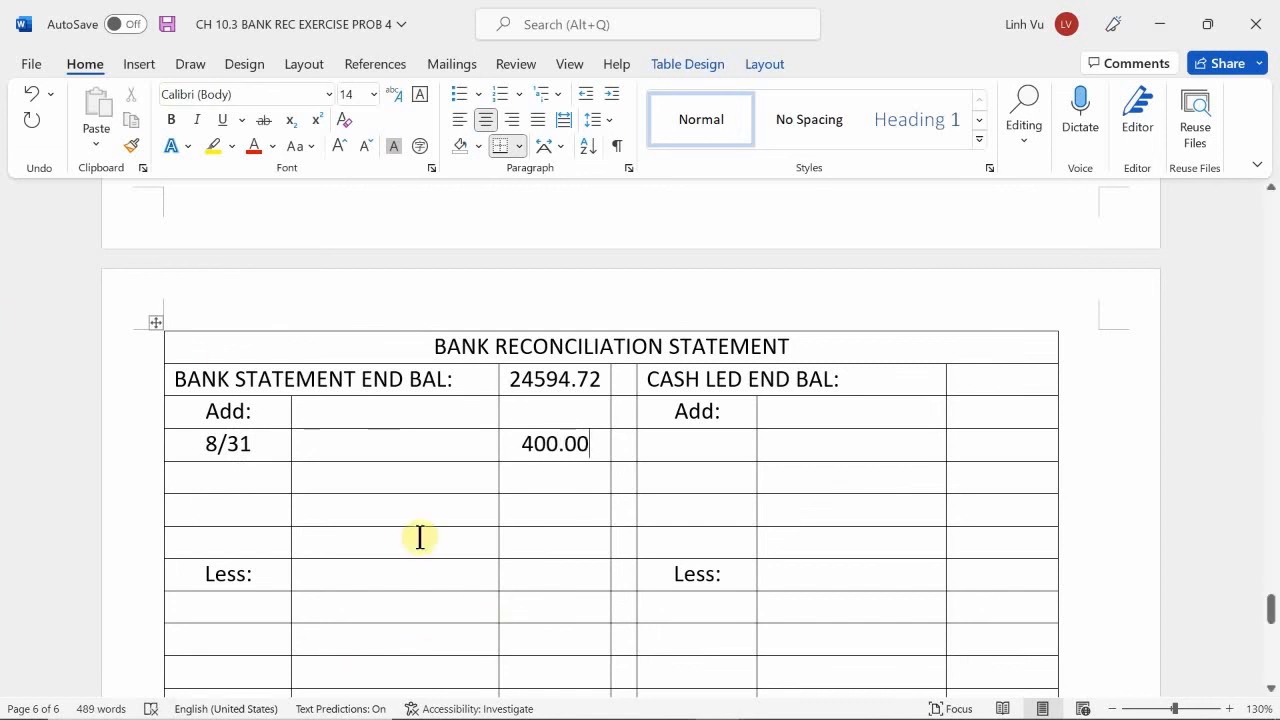
click(317, 448)
text(D)
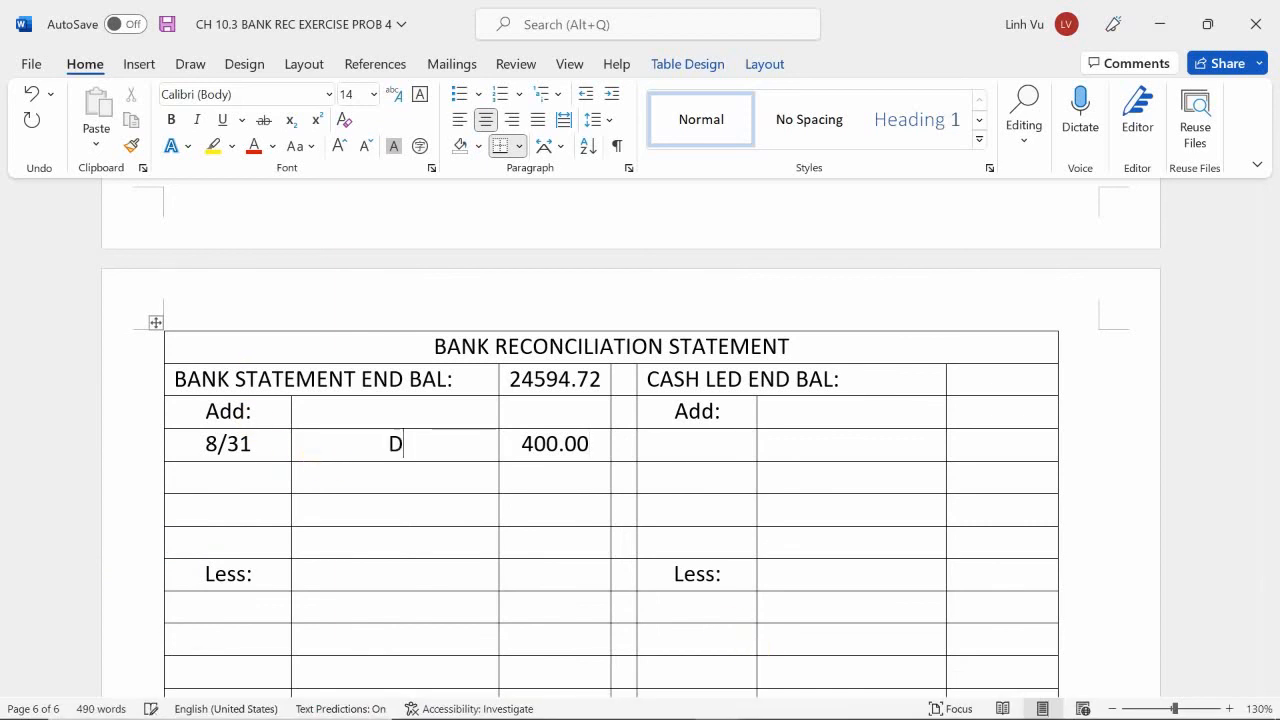
text(EPOIST==)
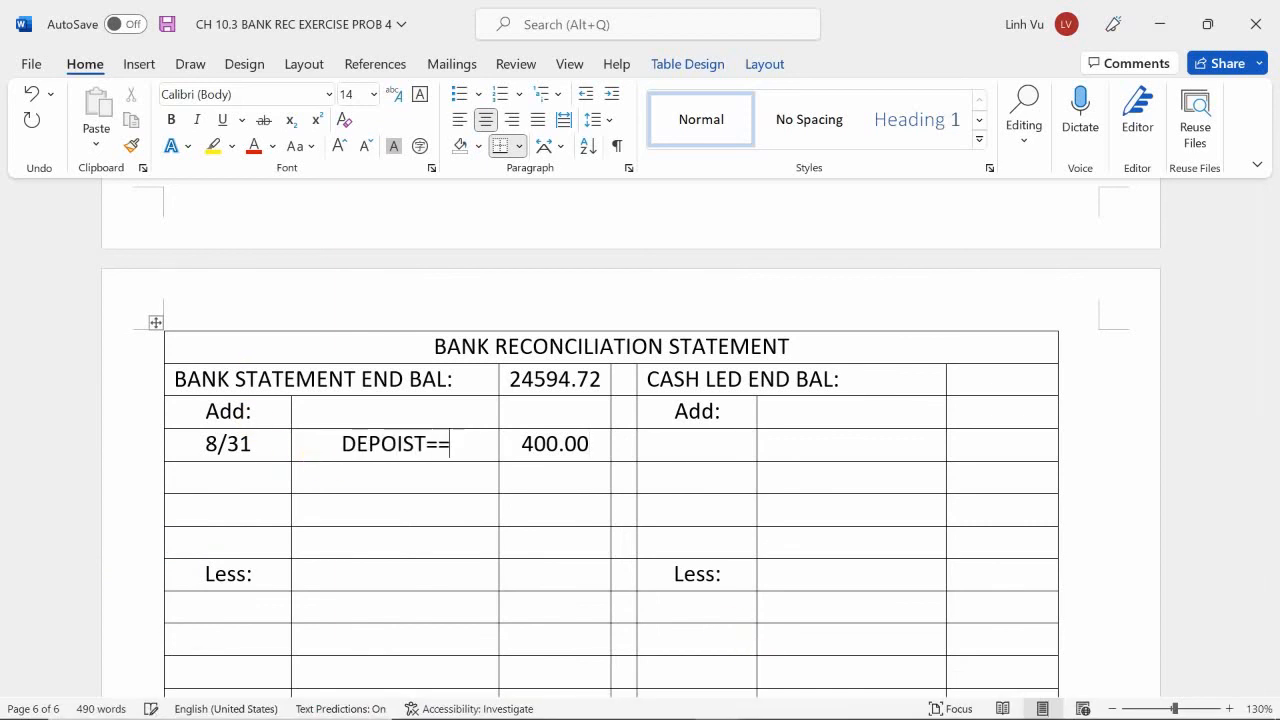
text(=)
key(BackSpace)
key(BackSpace)
key(BackSpace)
key(BackSpace)
text(SIT)
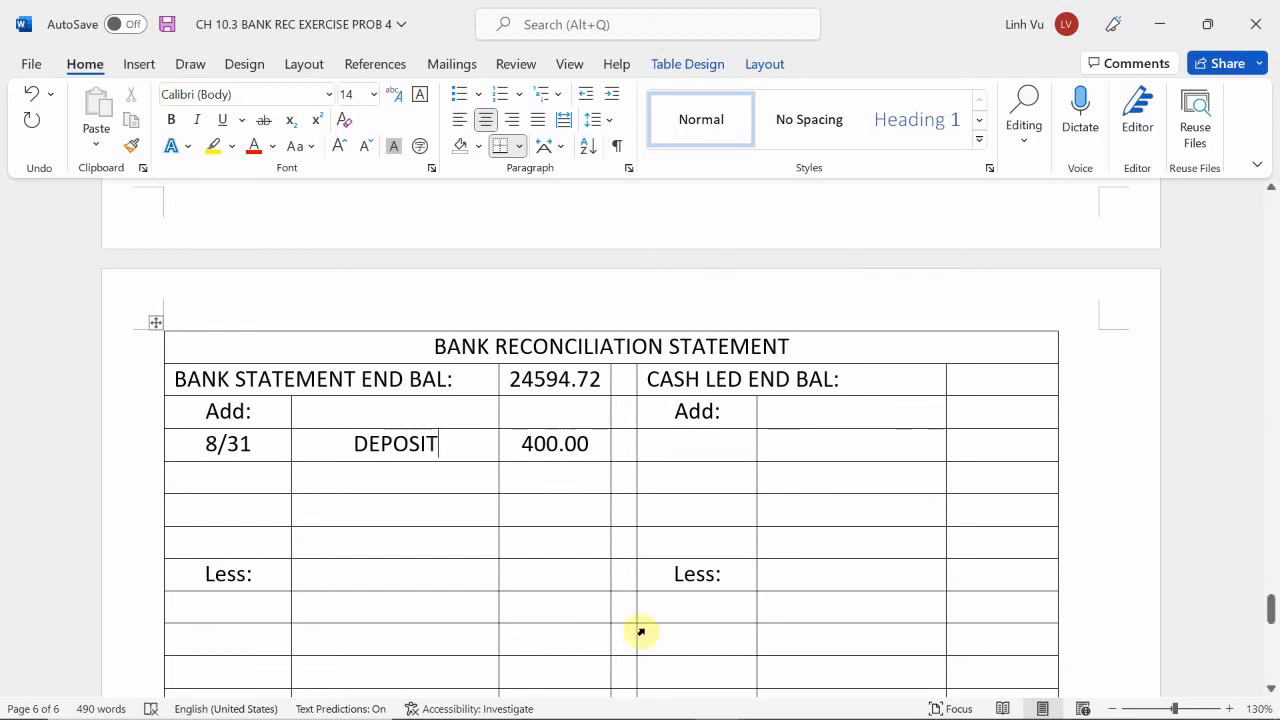
Insert two more rows in the Less section of the reconciliation statement.
scroll(640, 632, up, 10)
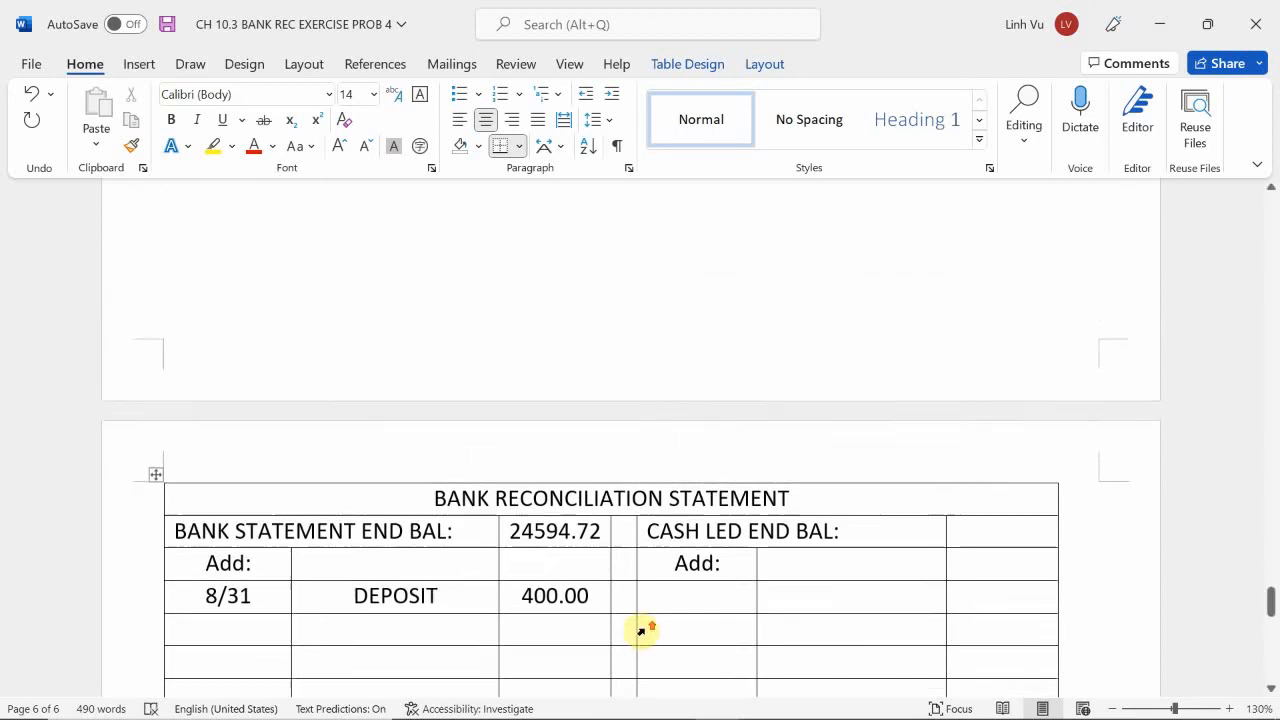
scroll(640, 637, up, 4)
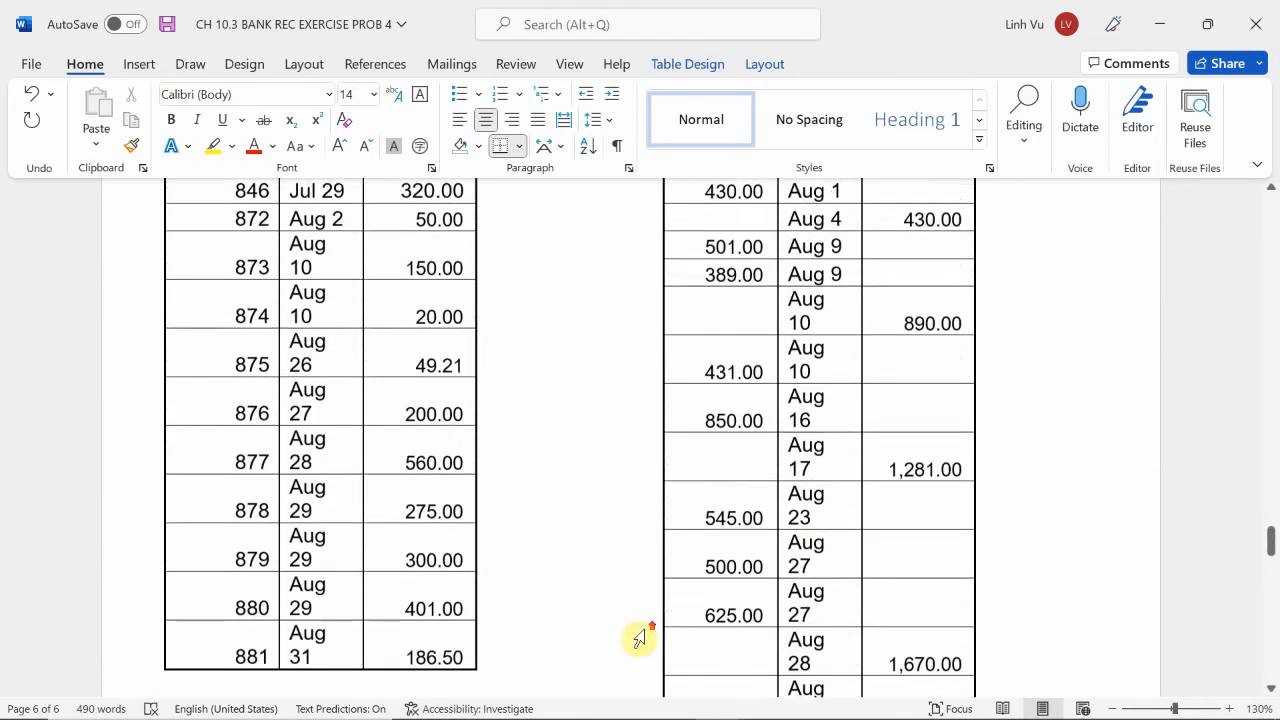
scroll(640, 637, down, 16)
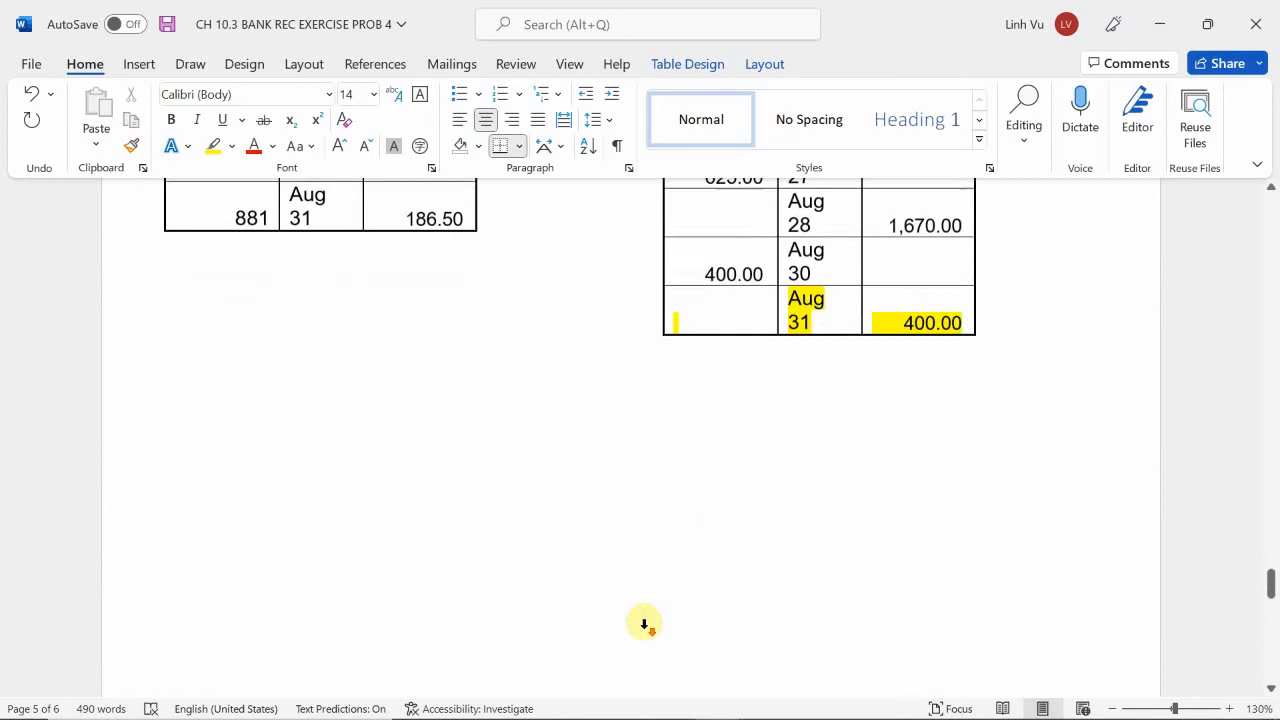
scroll(644, 628, up, 3)
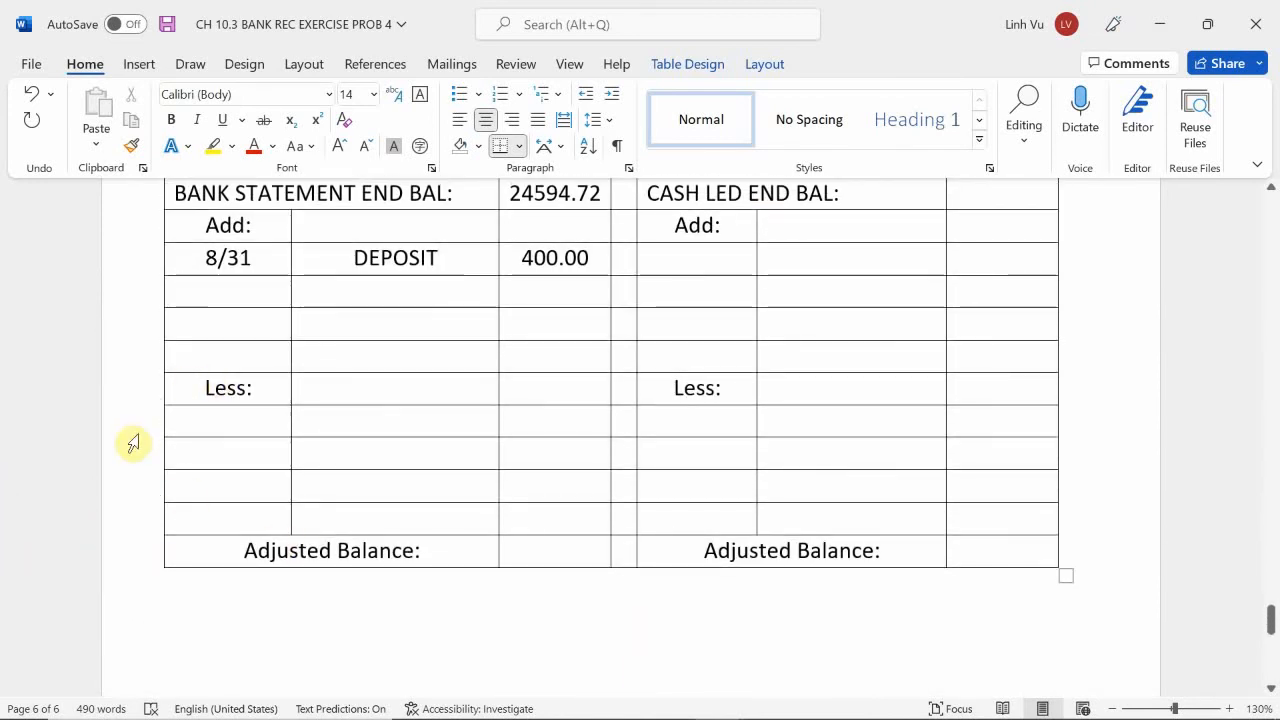
mouse_move(154, 440)
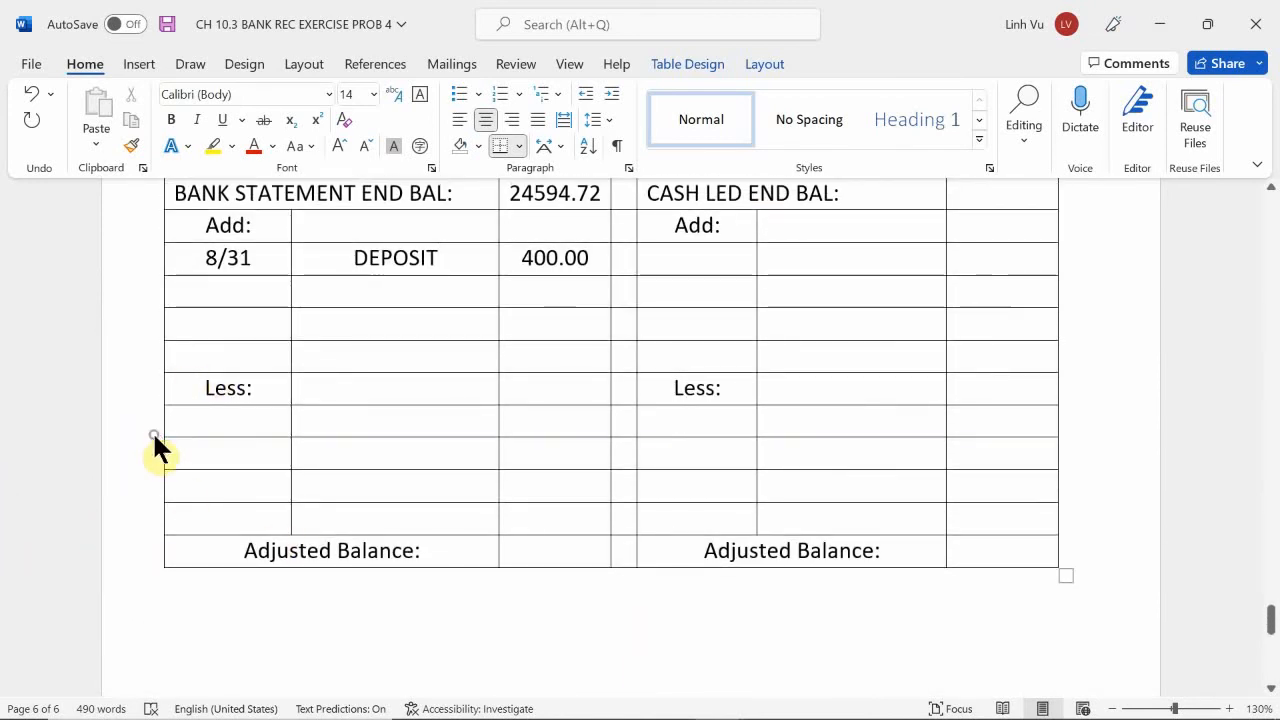
click(156, 438)
click(156, 438)
click(207, 490)
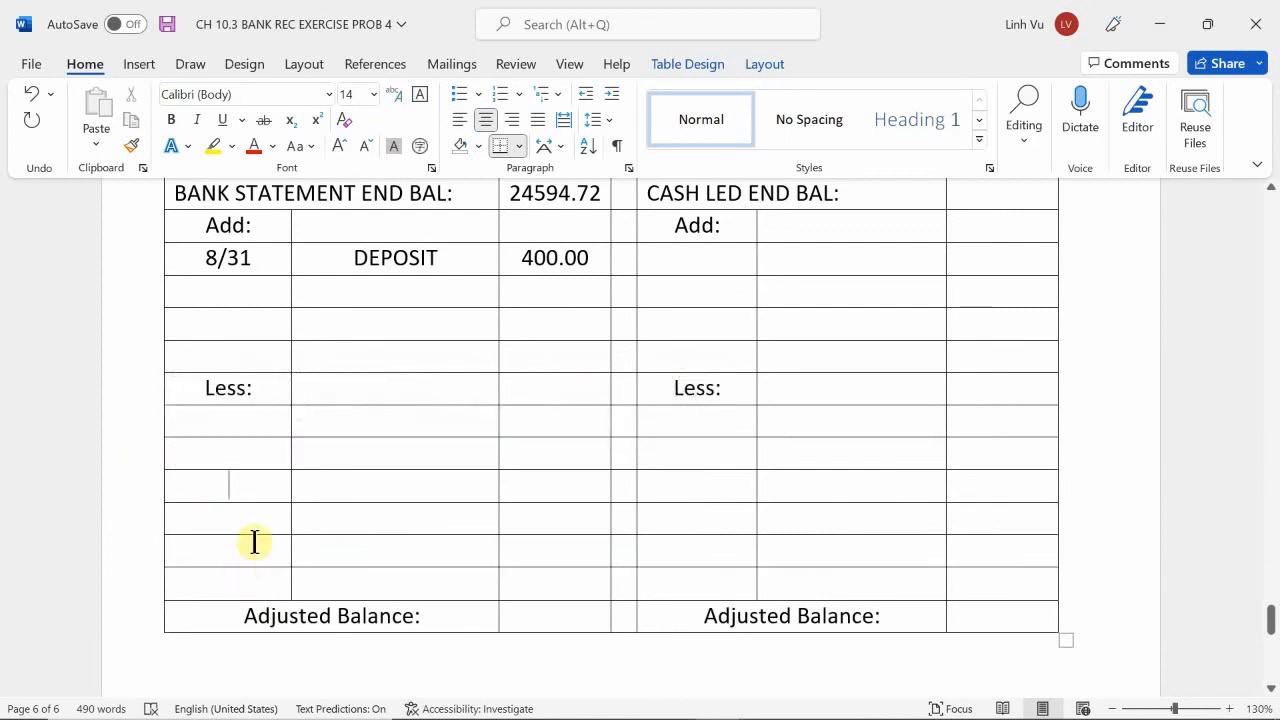
Compare the checks in the August Check Register with the checks listed on the bank statement.
scroll(305, 520, up, 3)
scroll(305, 518, up, 3)
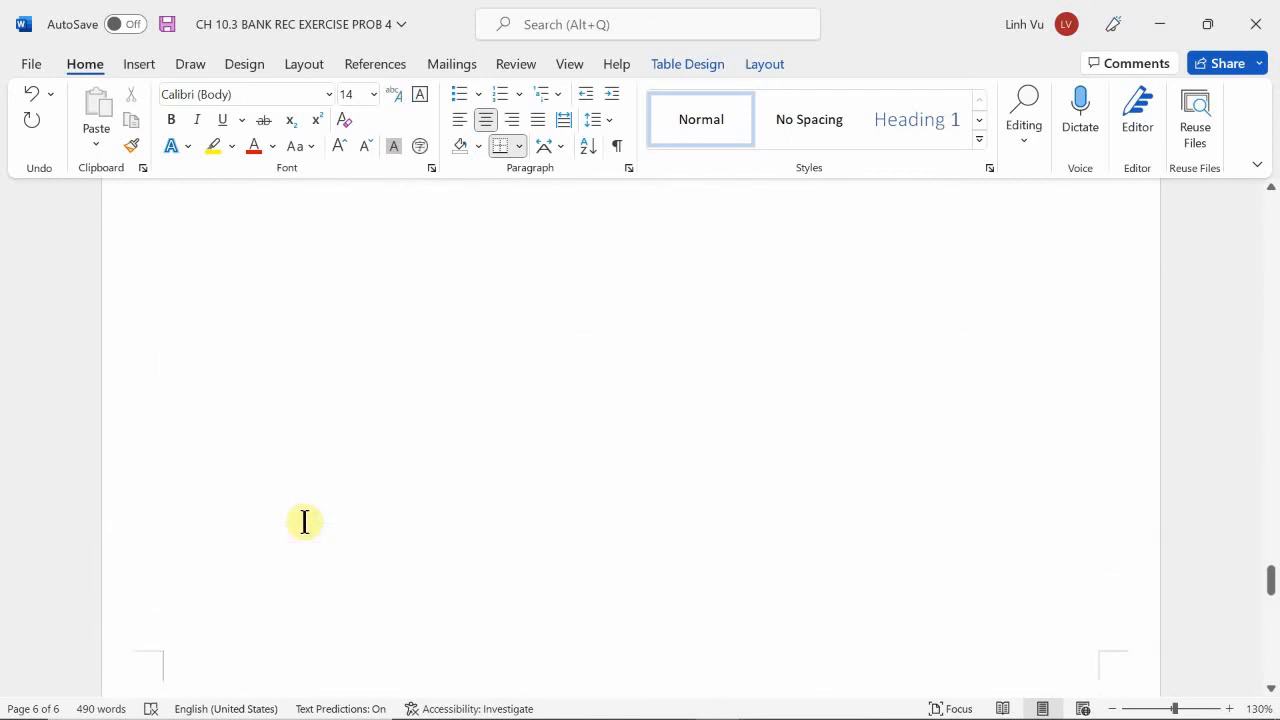
scroll(305, 520, down, 5)
scroll(305, 522, down, 1)
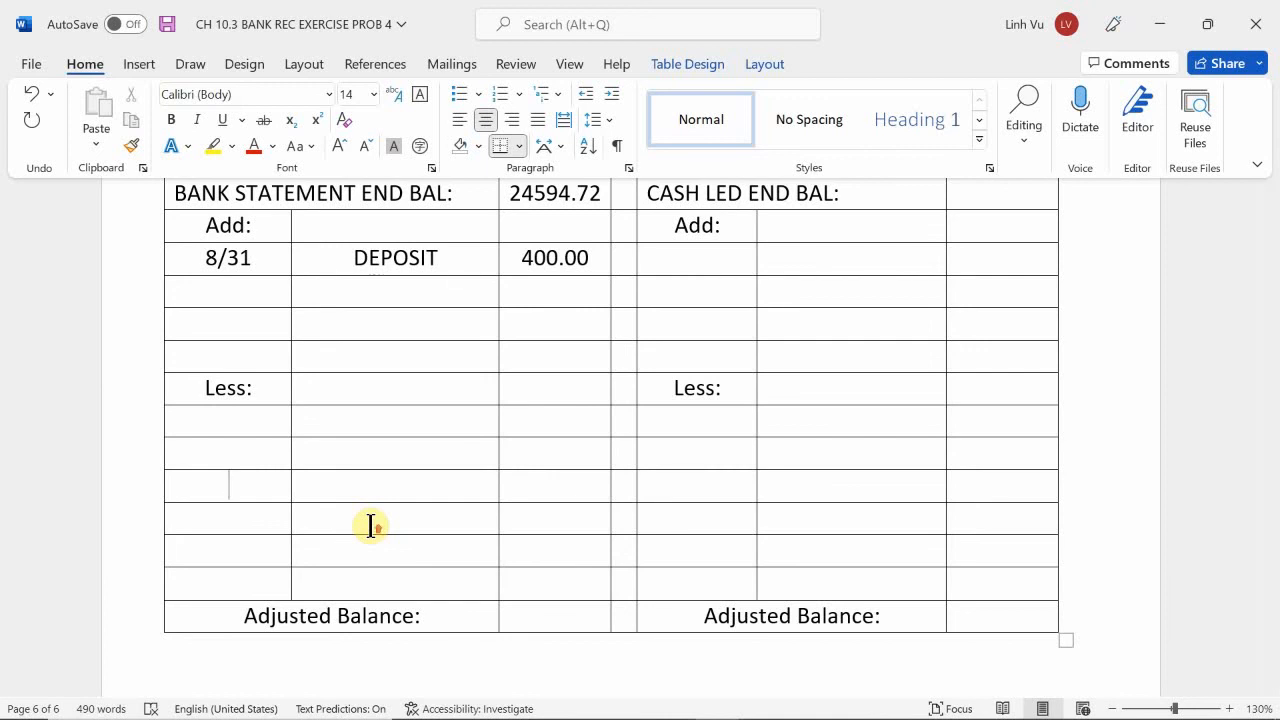
scroll(370, 525, up, 15)
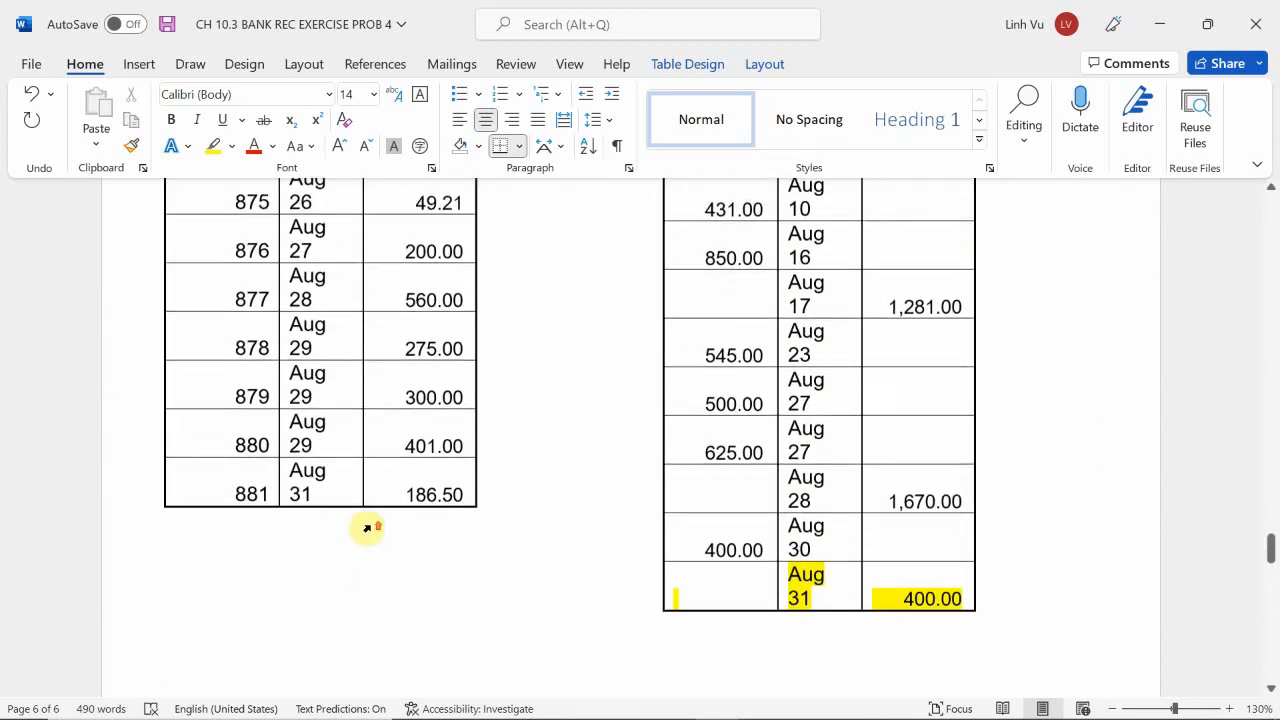
scroll(367, 527, up, 8)
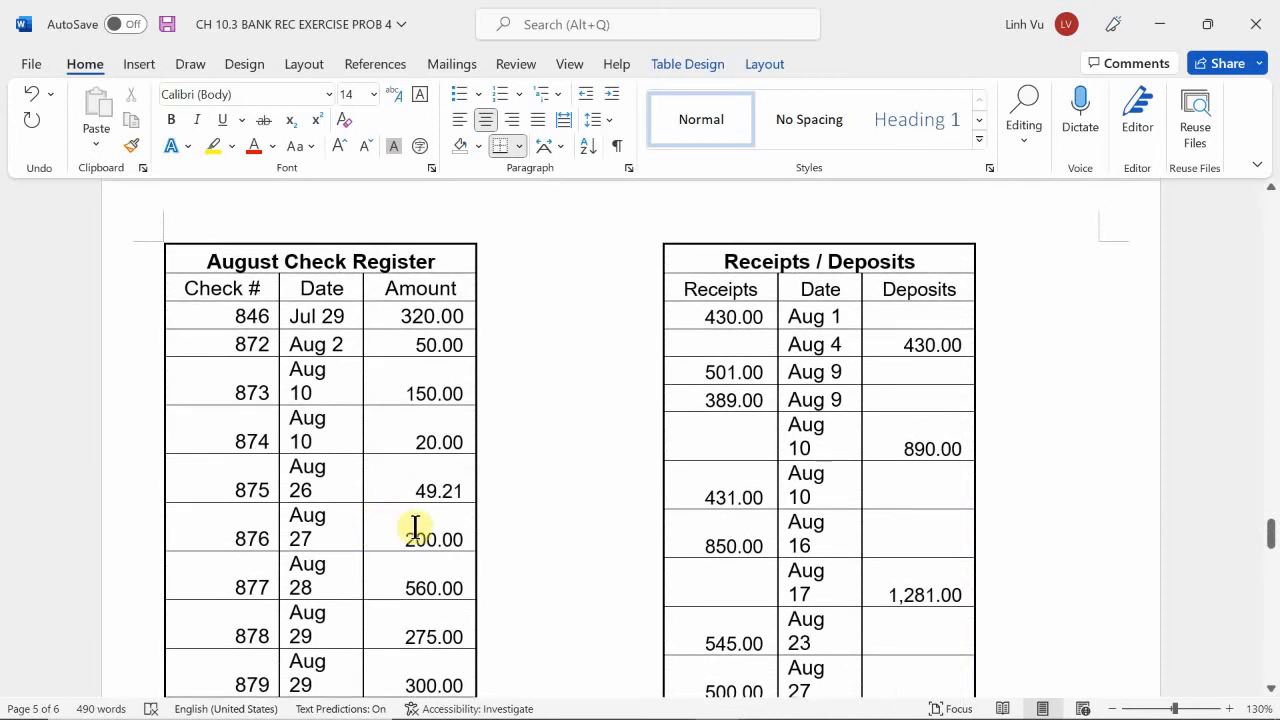
scroll(415, 527, down, 1)
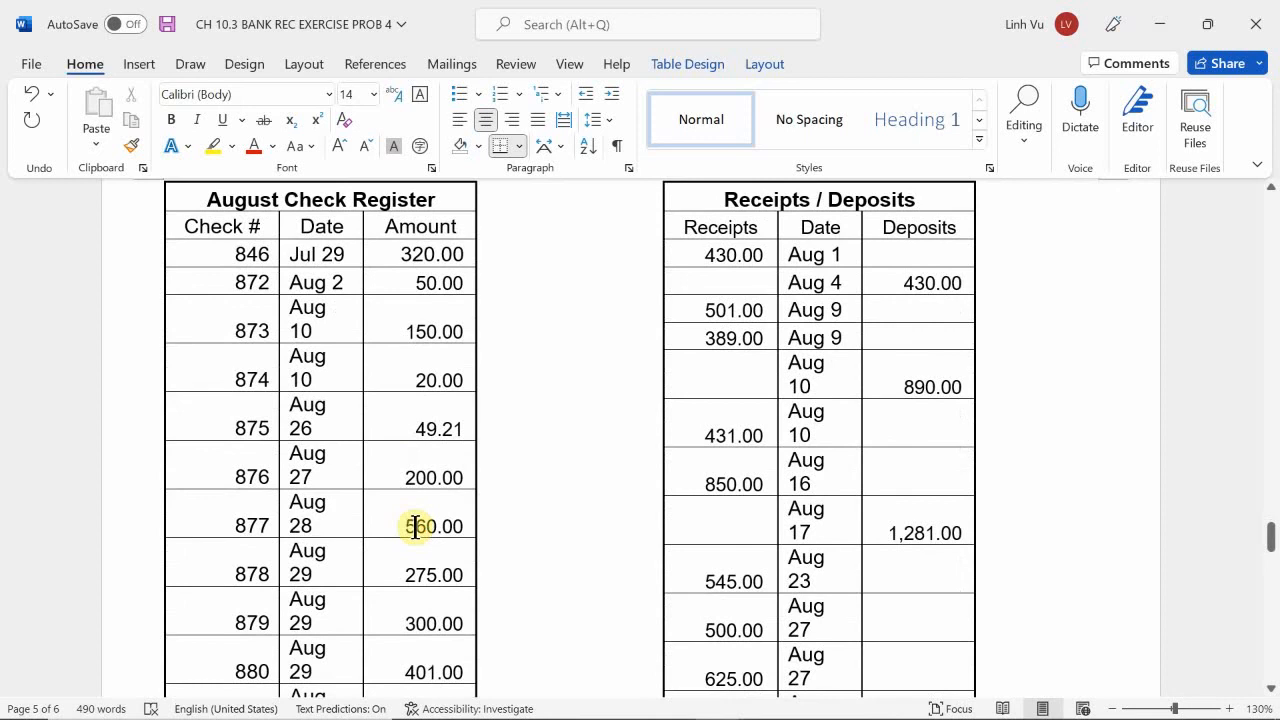
scroll(415, 527, down, 1)
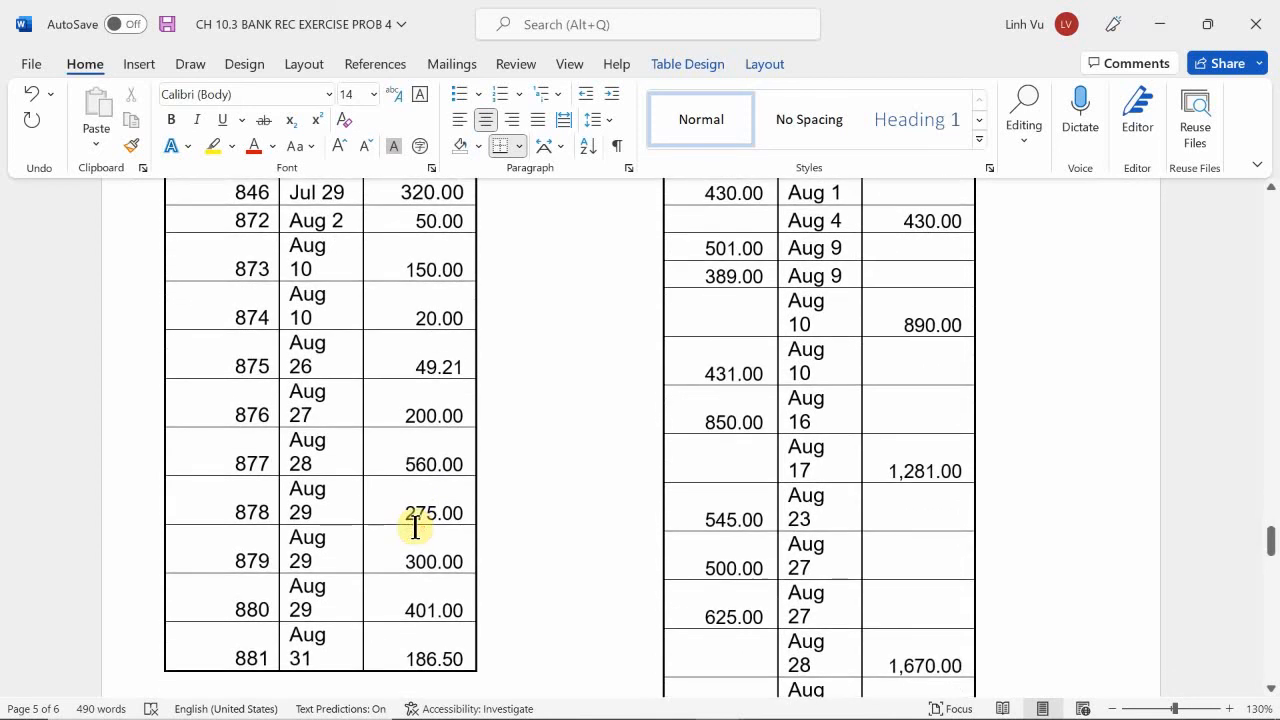
scroll(415, 527, down, 1)
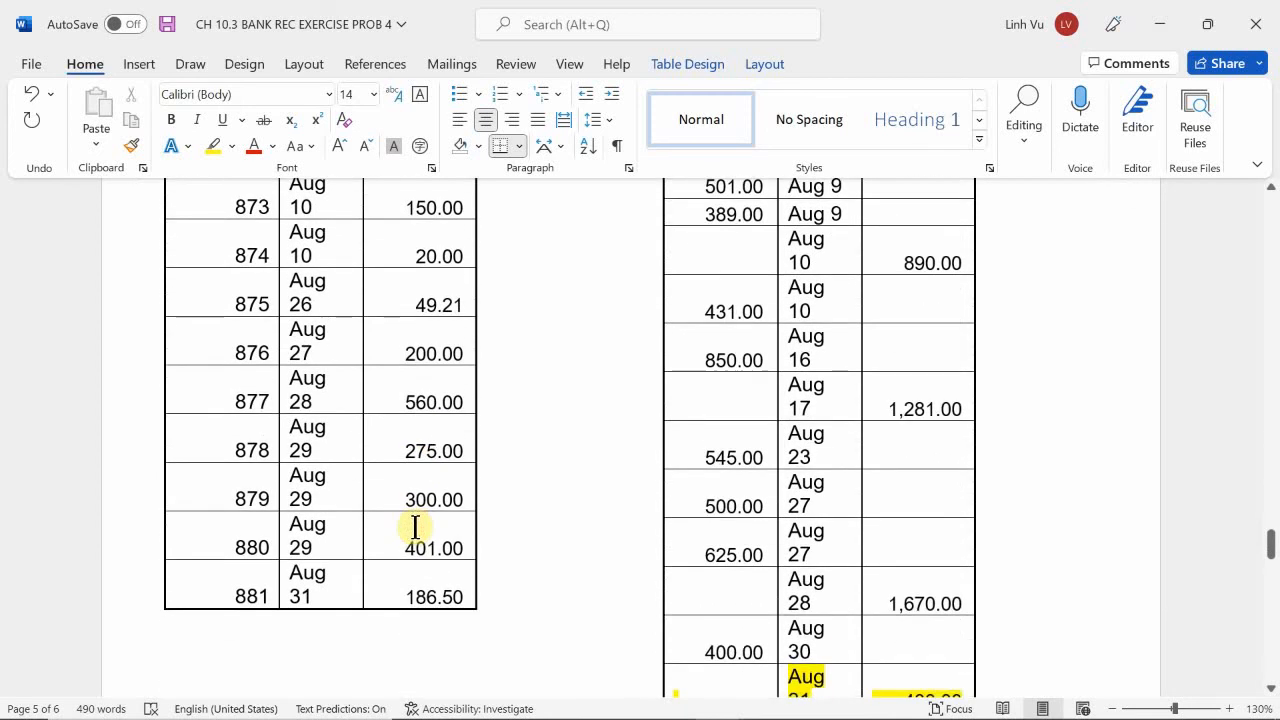
scroll(415, 527, down, 1)
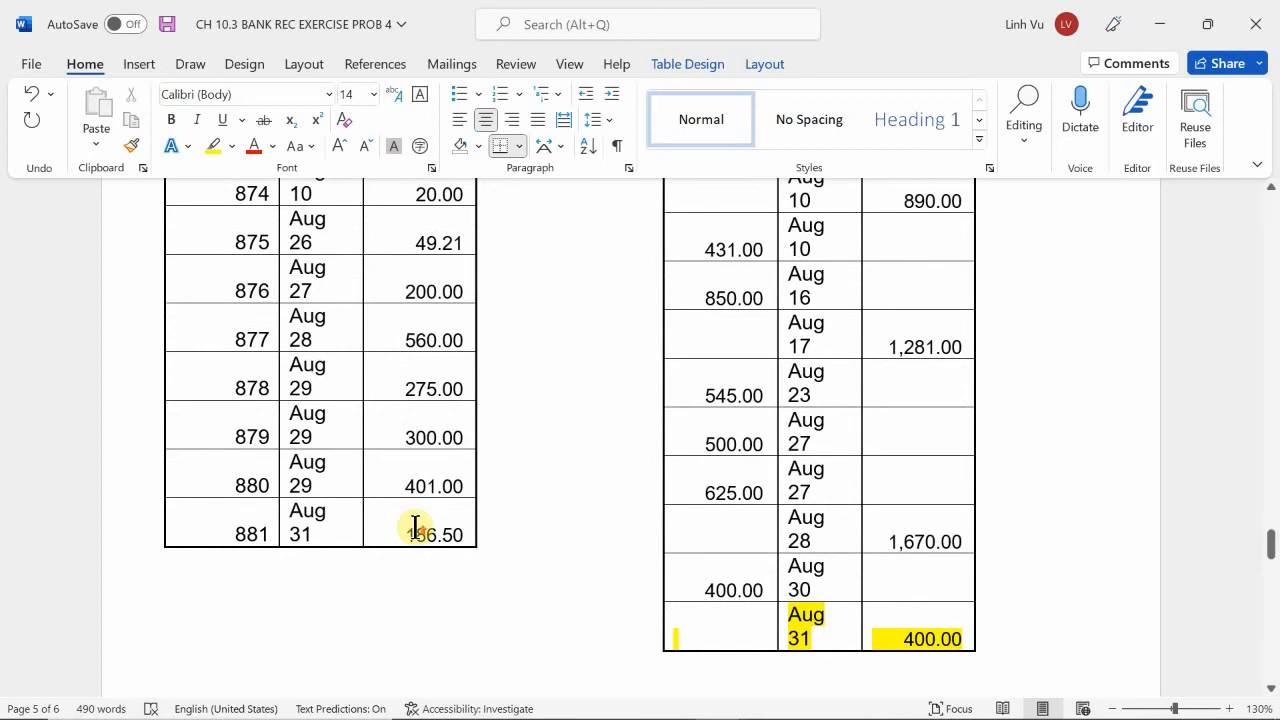
scroll(415, 527, up, 6)
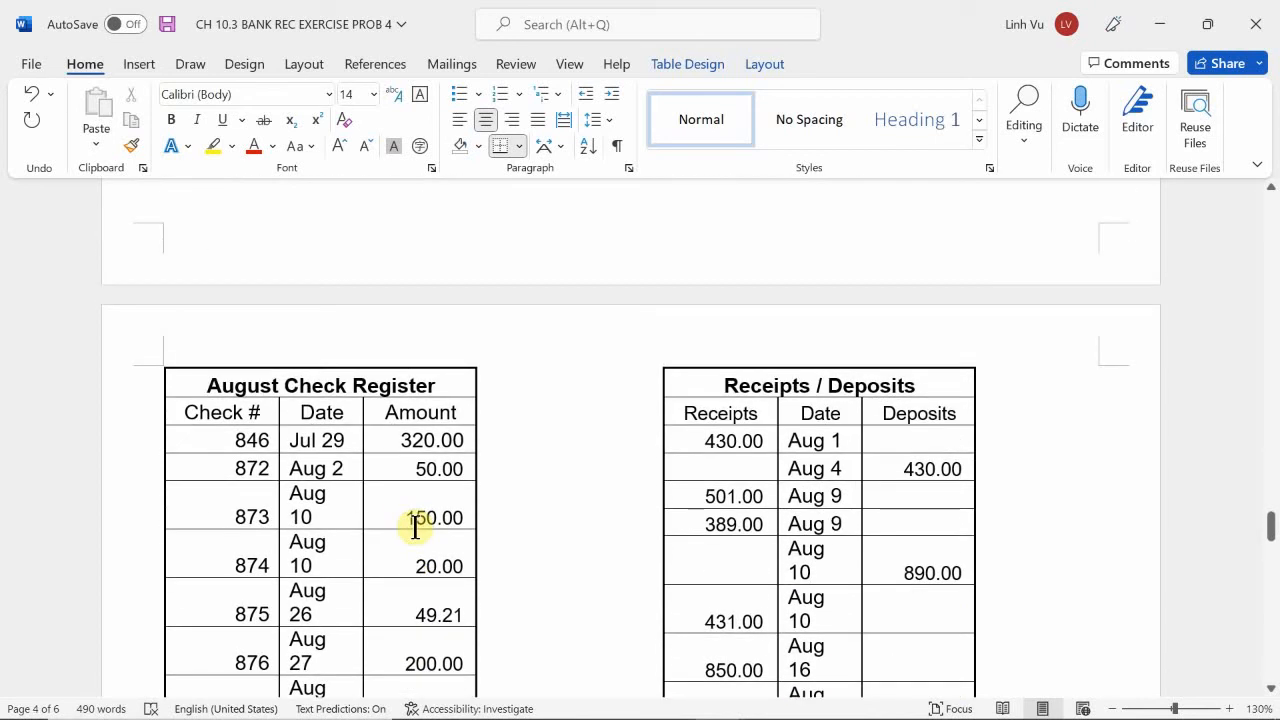
scroll(415, 527, down, 1)
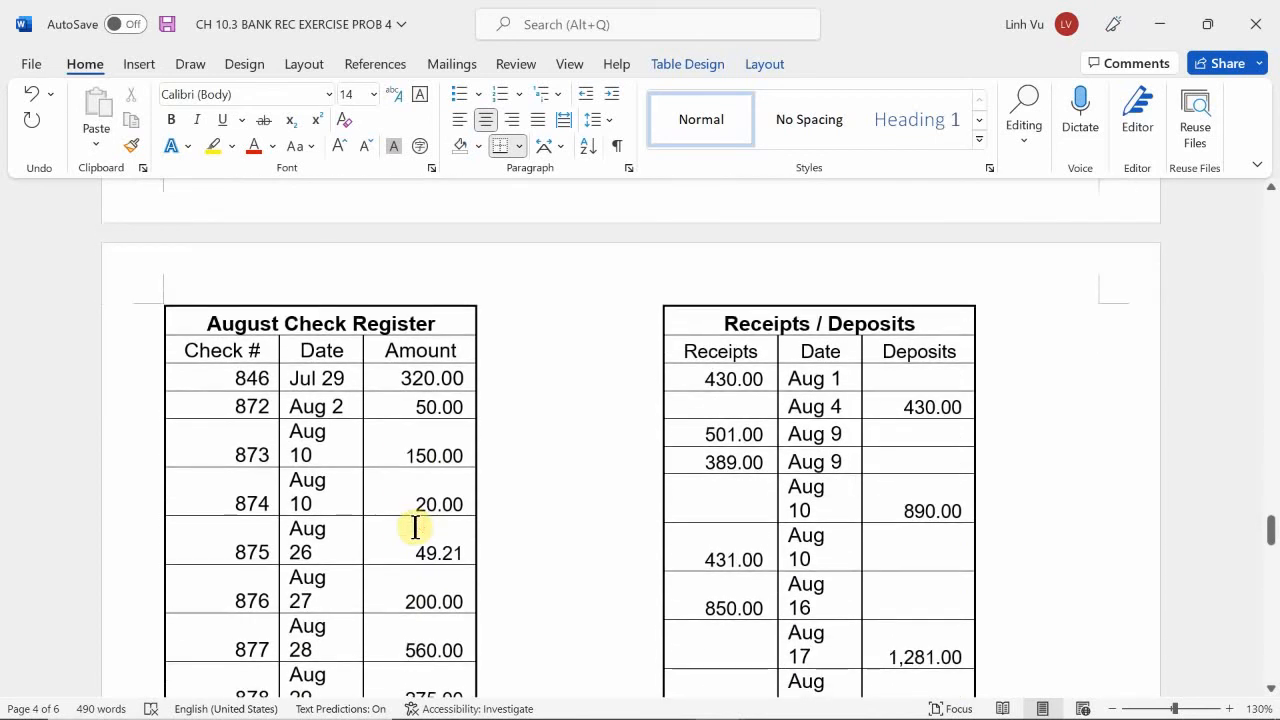
scroll(415, 527, down, 1)
scroll(415, 527, down, 3)
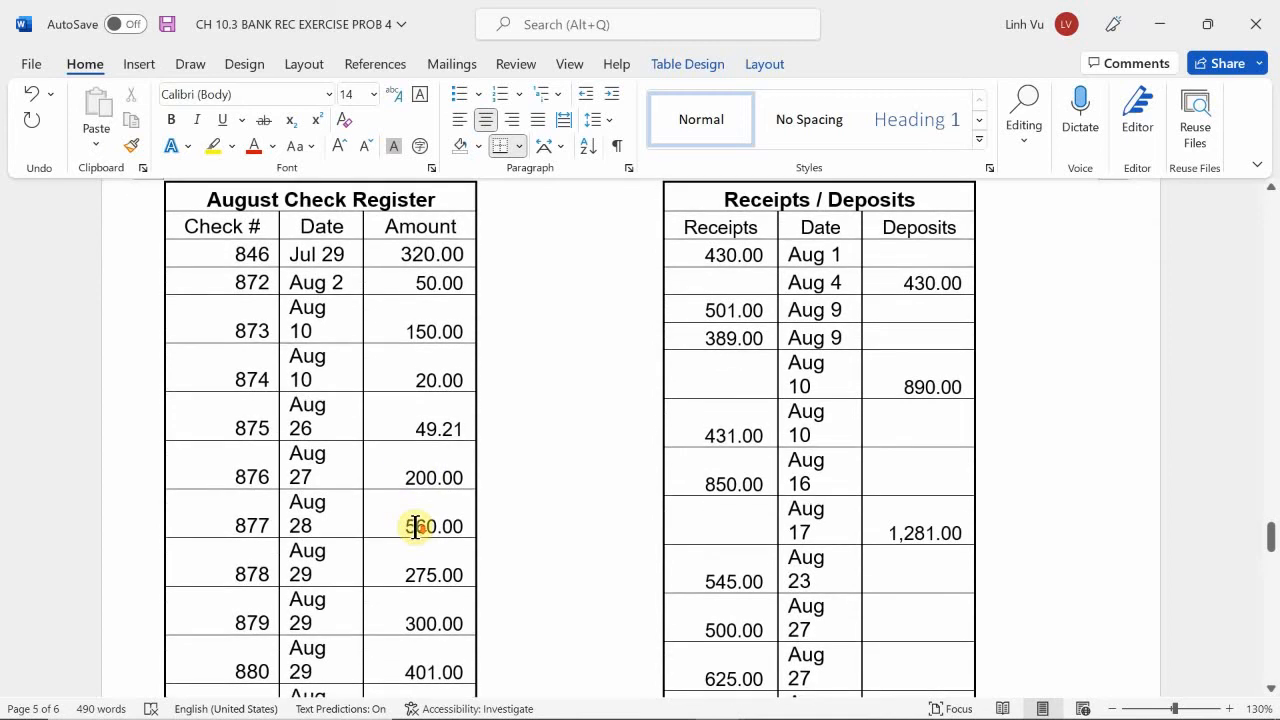
scroll(415, 527, down, 2)
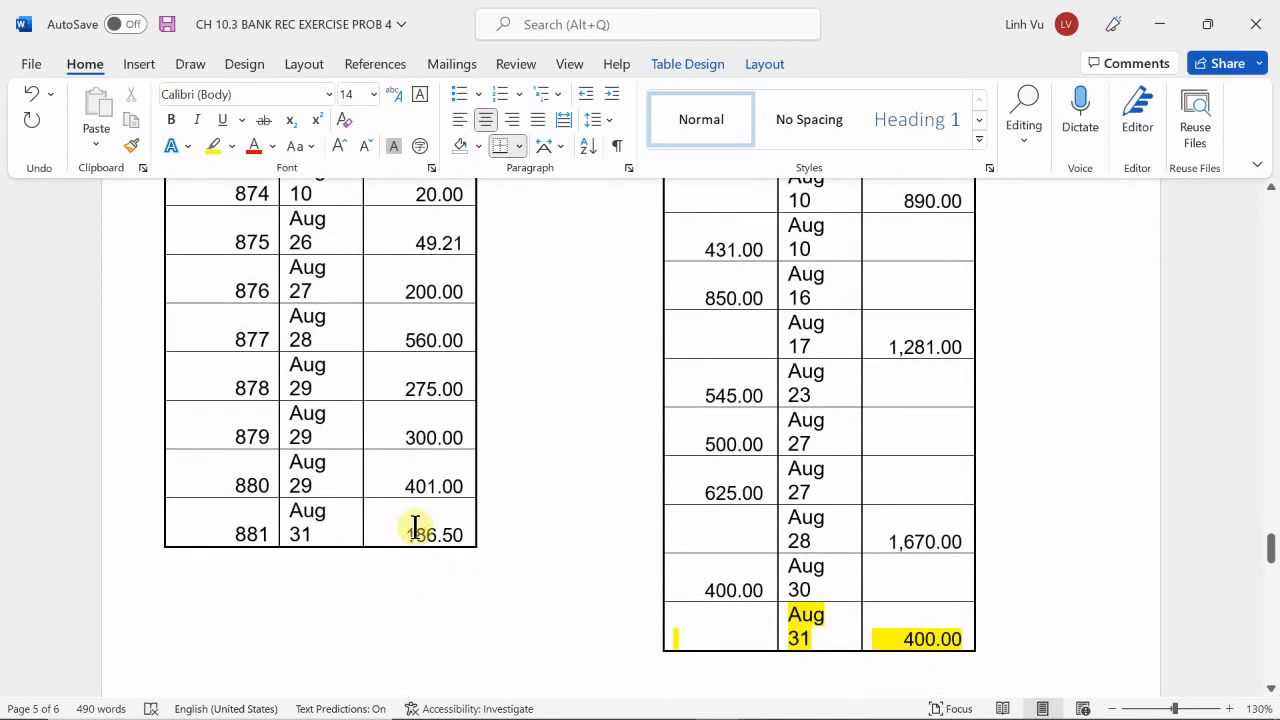
scroll(415, 527, up, 1)
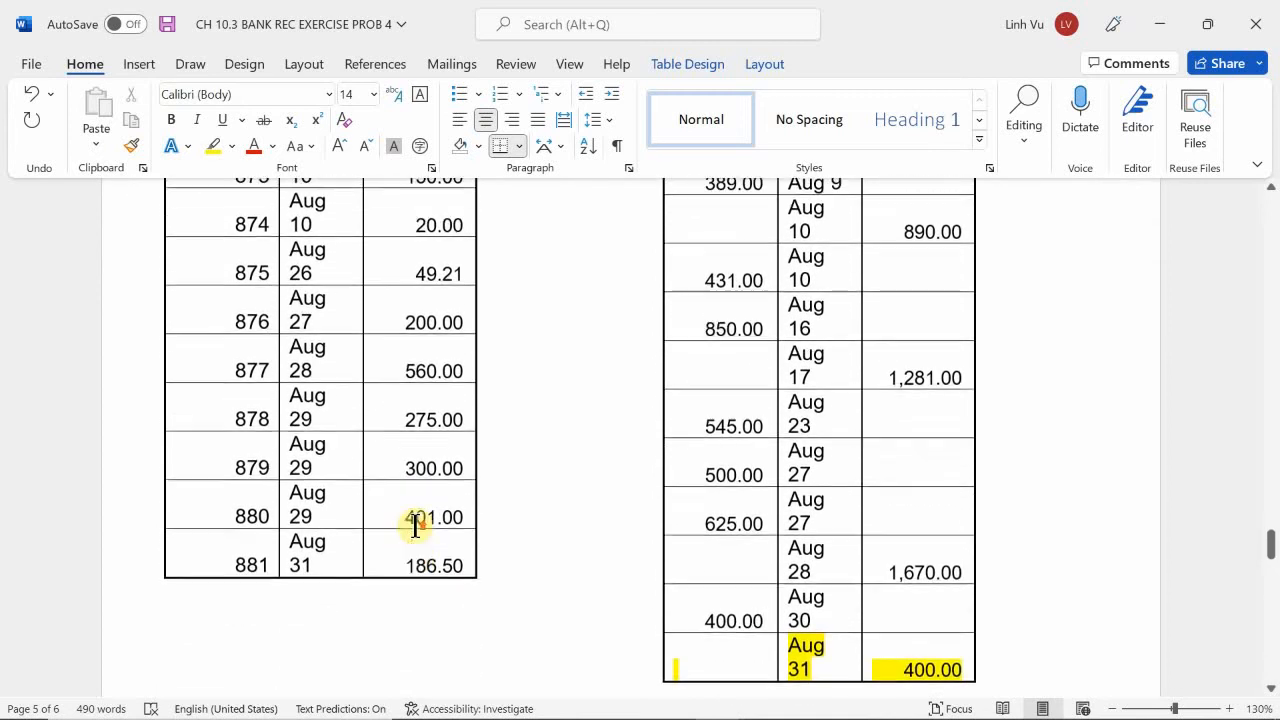
scroll(415, 524, up, 6)
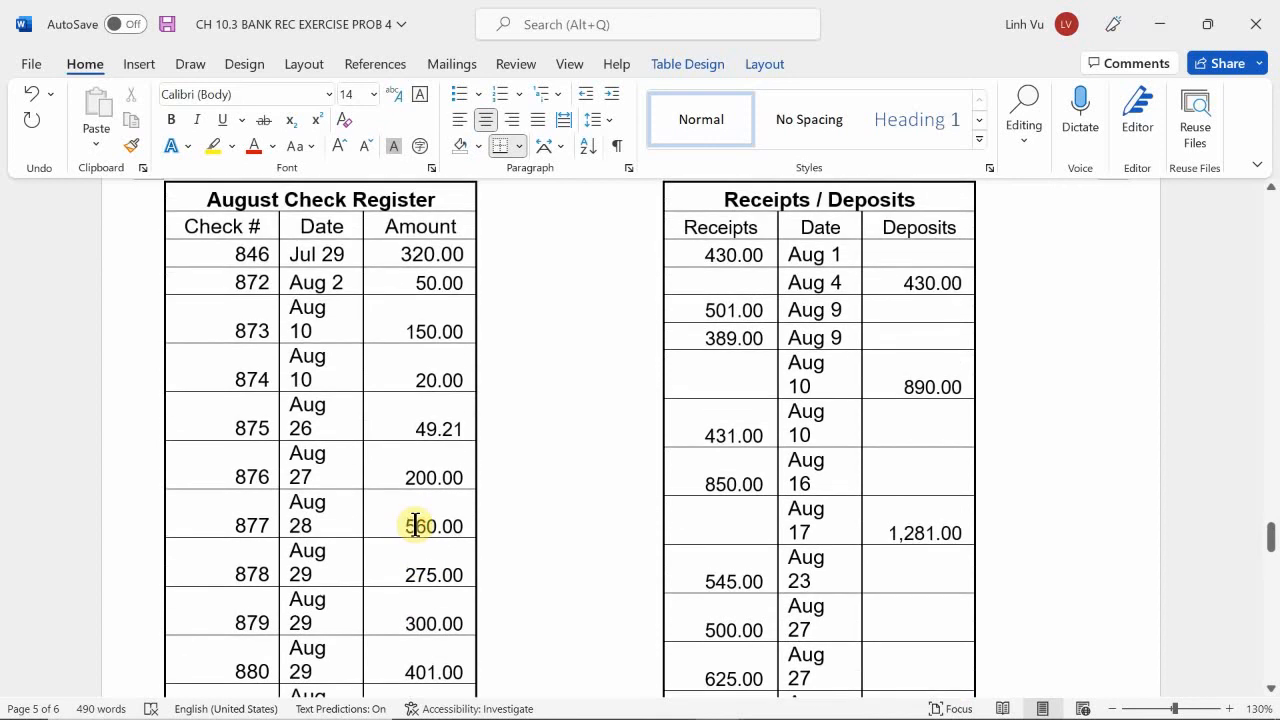
scroll(415, 527, up, 20)
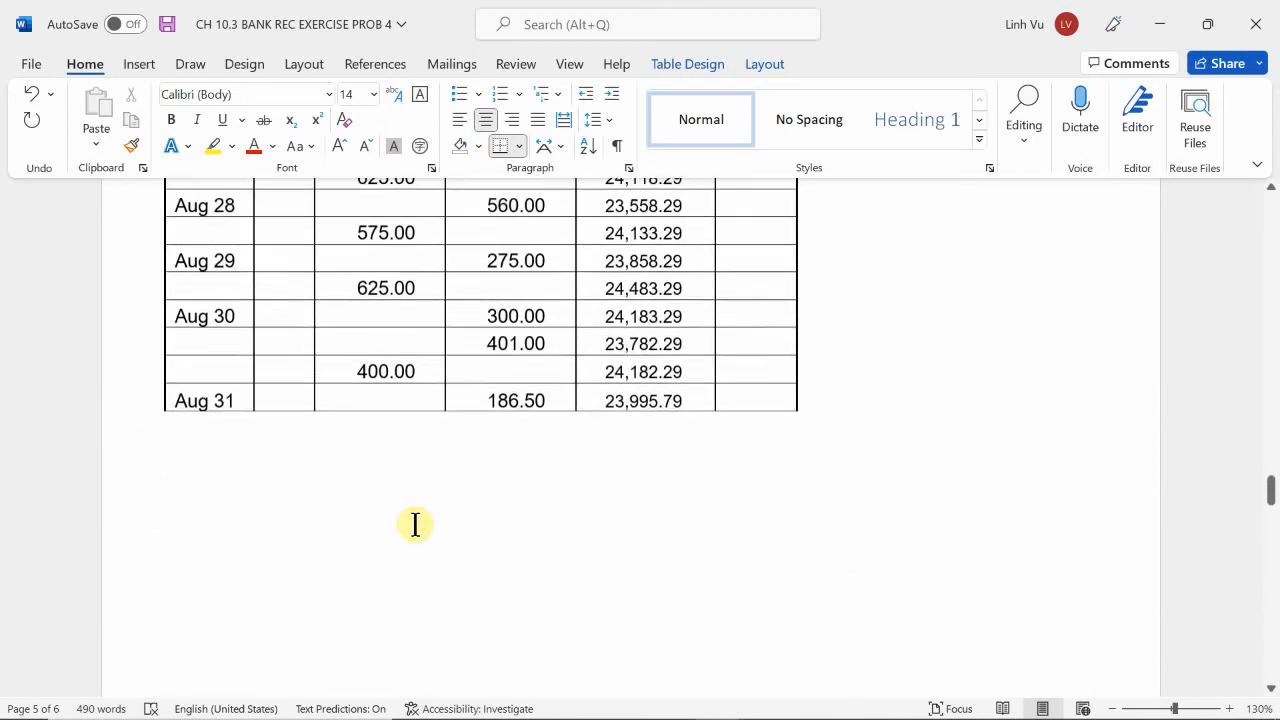
scroll(415, 527, up, 20)
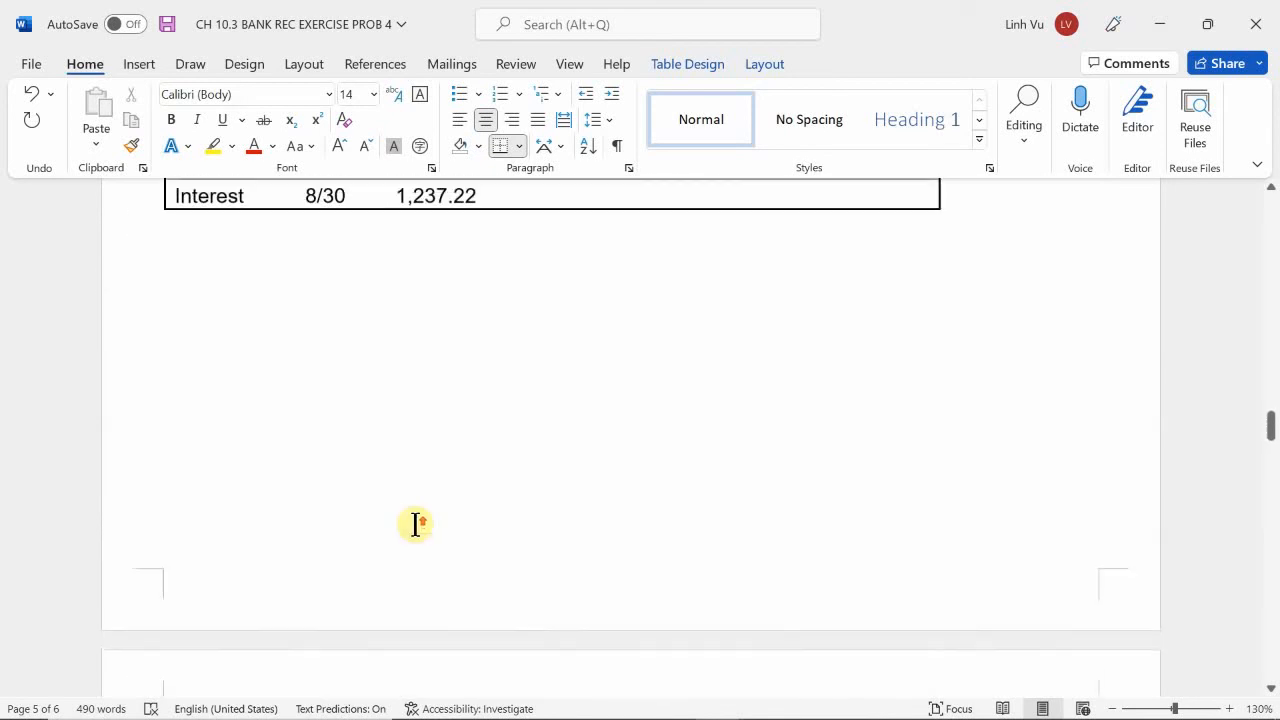
scroll(415, 524, up, 4)
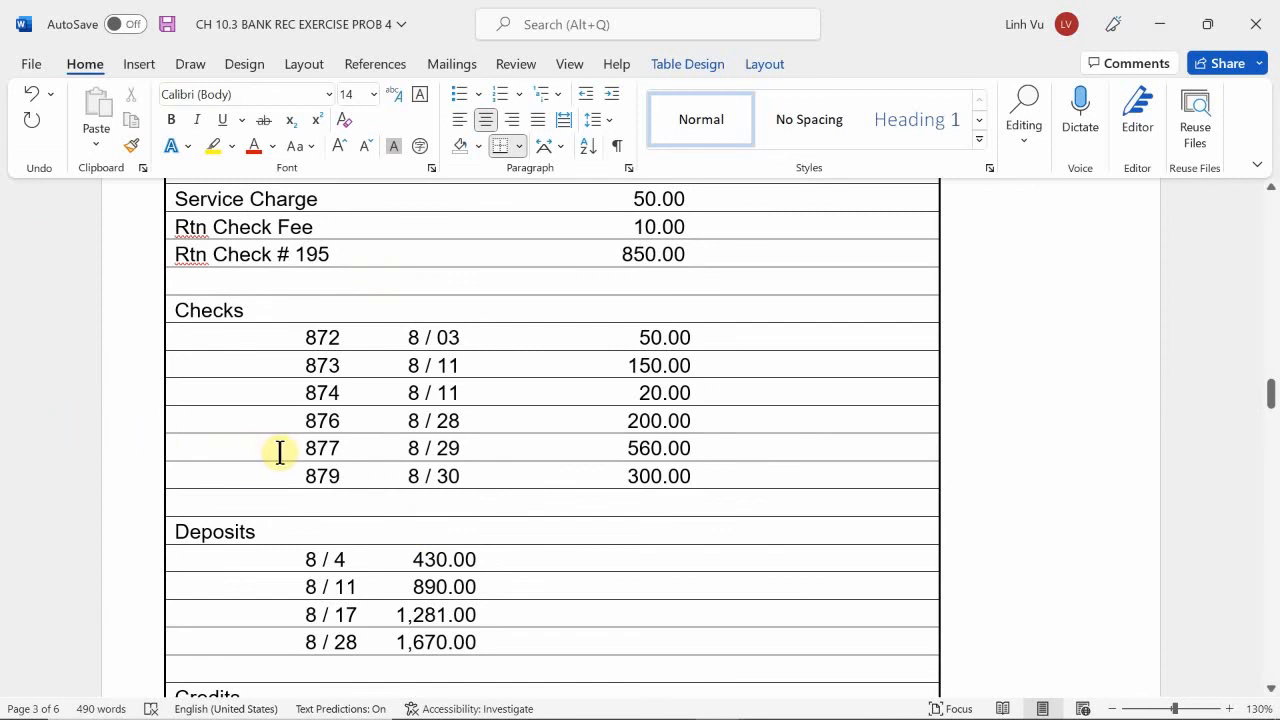
Highlight the check 846 row of the August Check Register in yellow.
scroll(279, 452, down, 15)
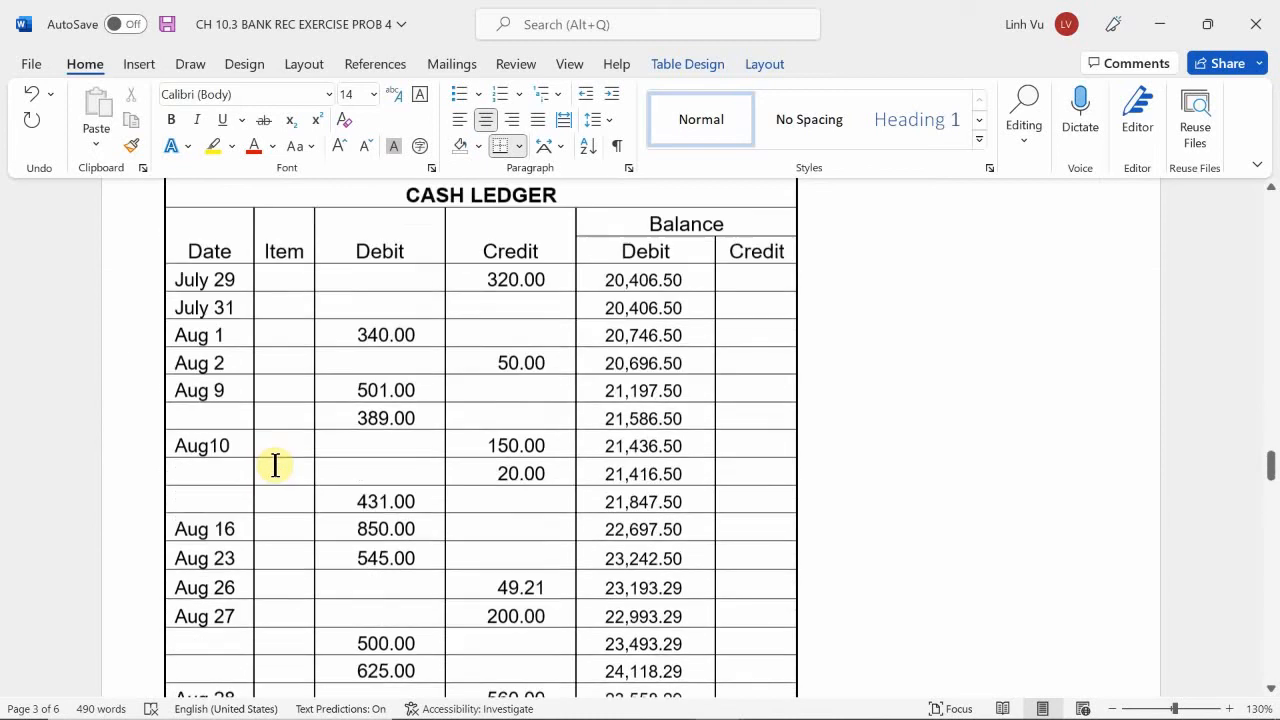
scroll(275, 465, down, 15)
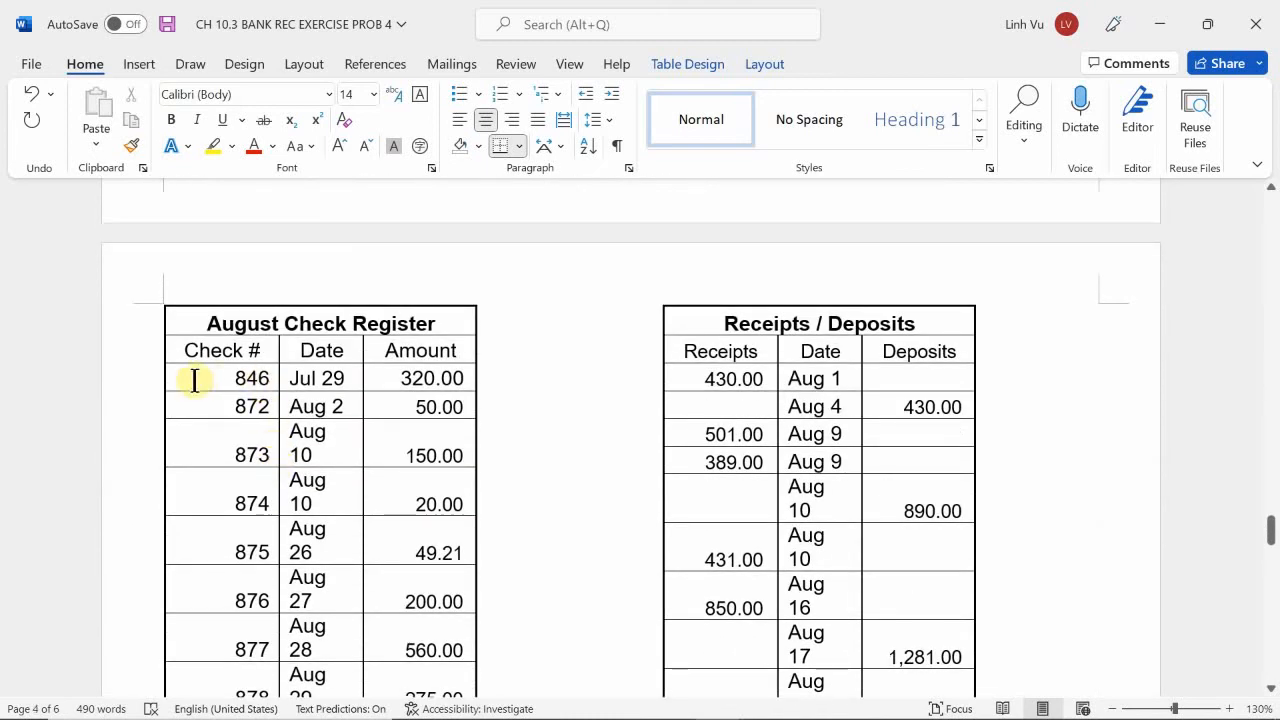
drag(204, 377, 471, 371)
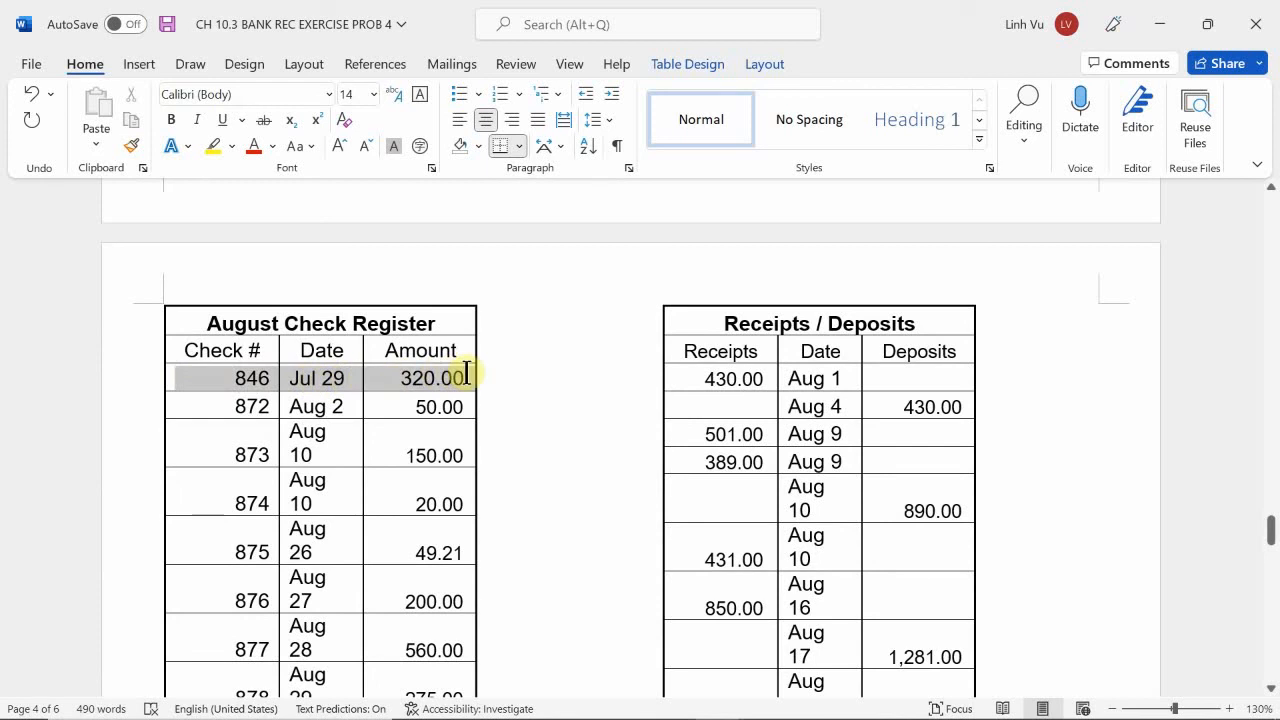
click(216, 142)
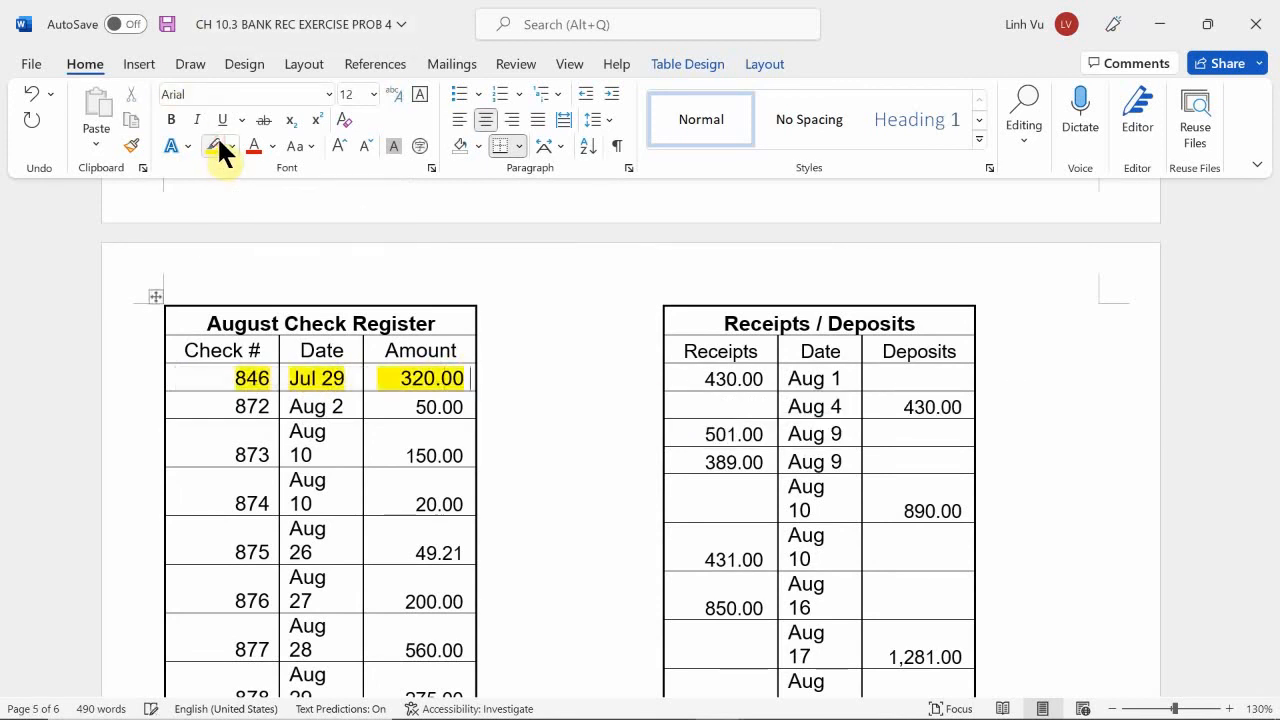
scroll(212, 406, down, 1)
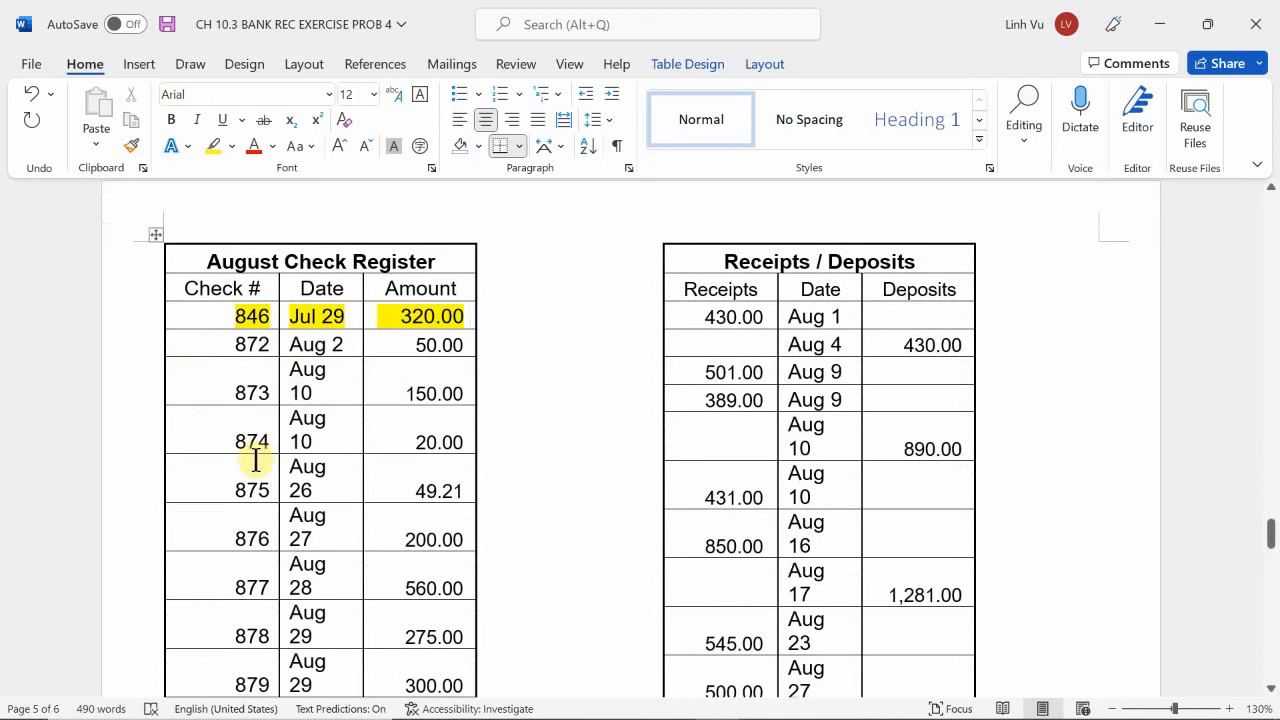
Highlight the check 875 and check 878 rows of the August Check Register in yellow.
scroll(250, 455, down, 1)
drag(219, 428, 463, 425)
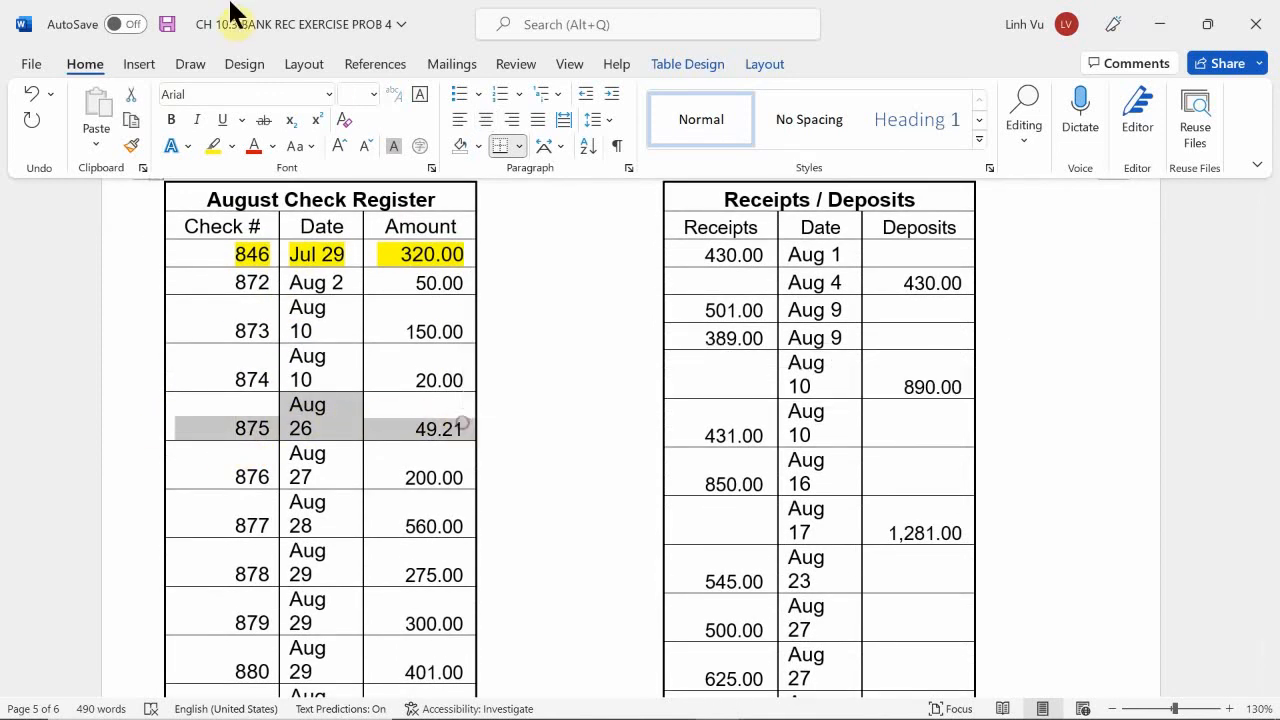
click(212, 145)
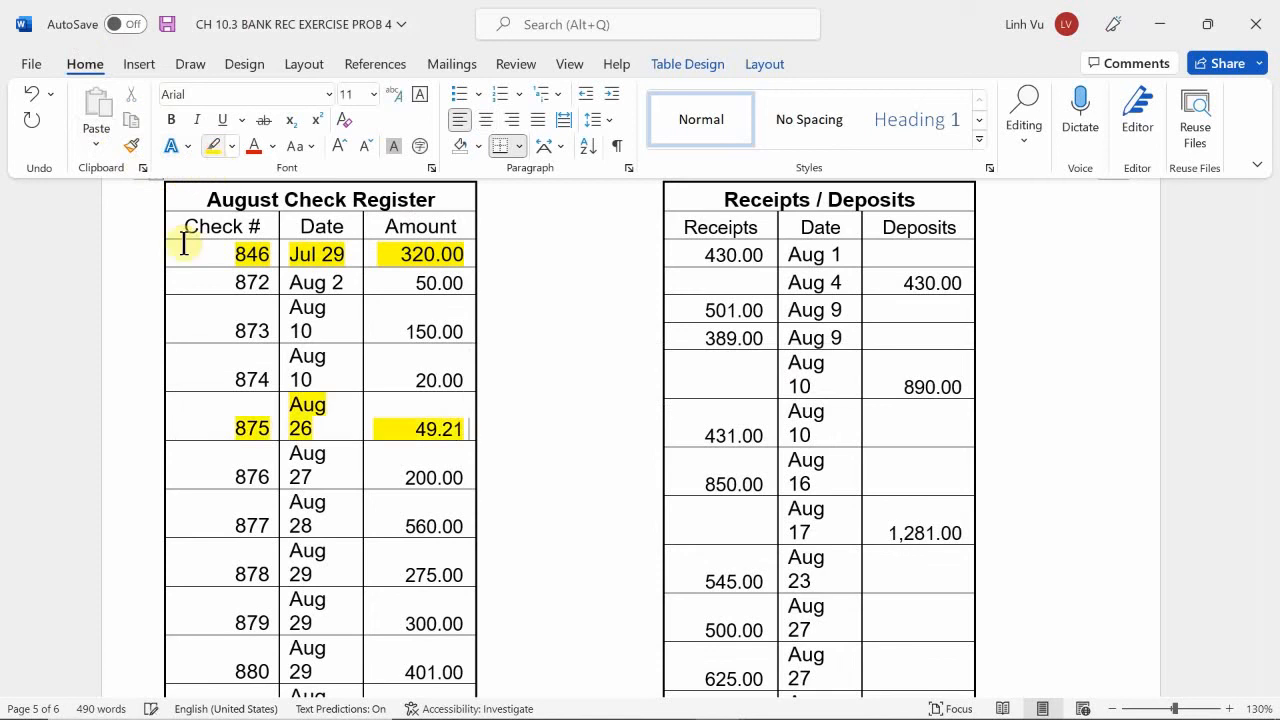
scroll(137, 414, down, 2)
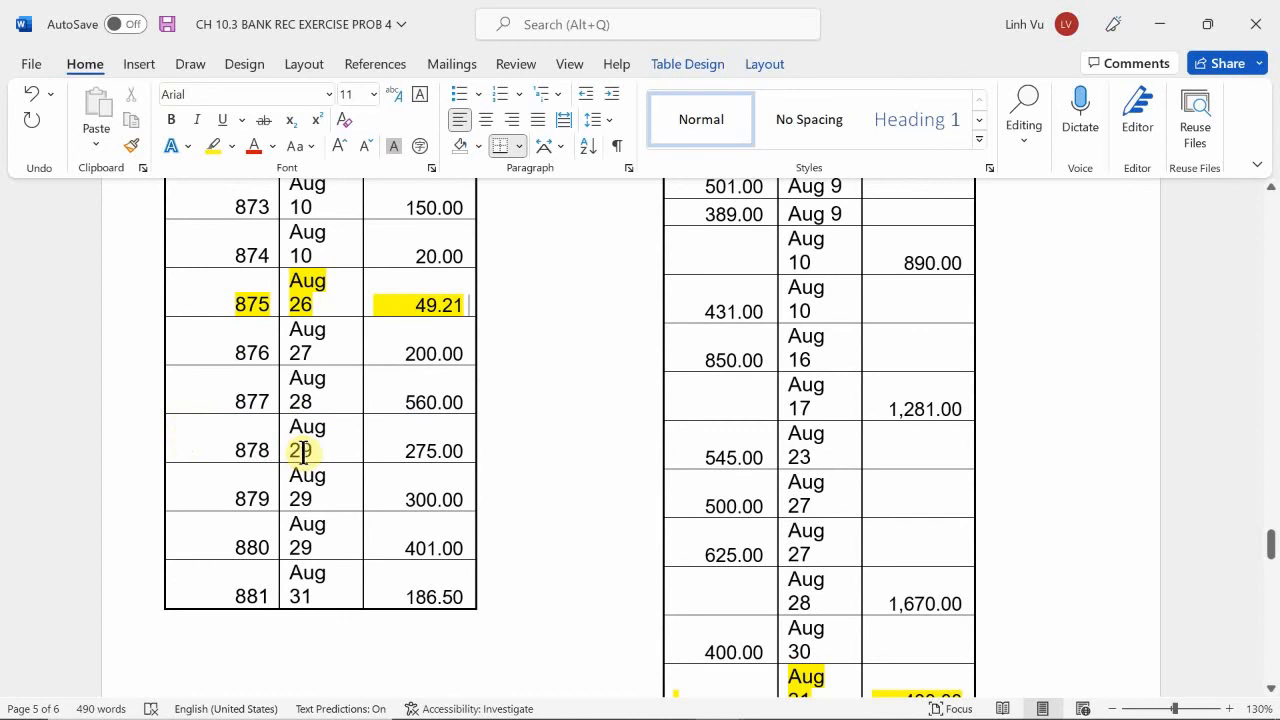
scroll(303, 451, down, 1)
drag(228, 385, 457, 394)
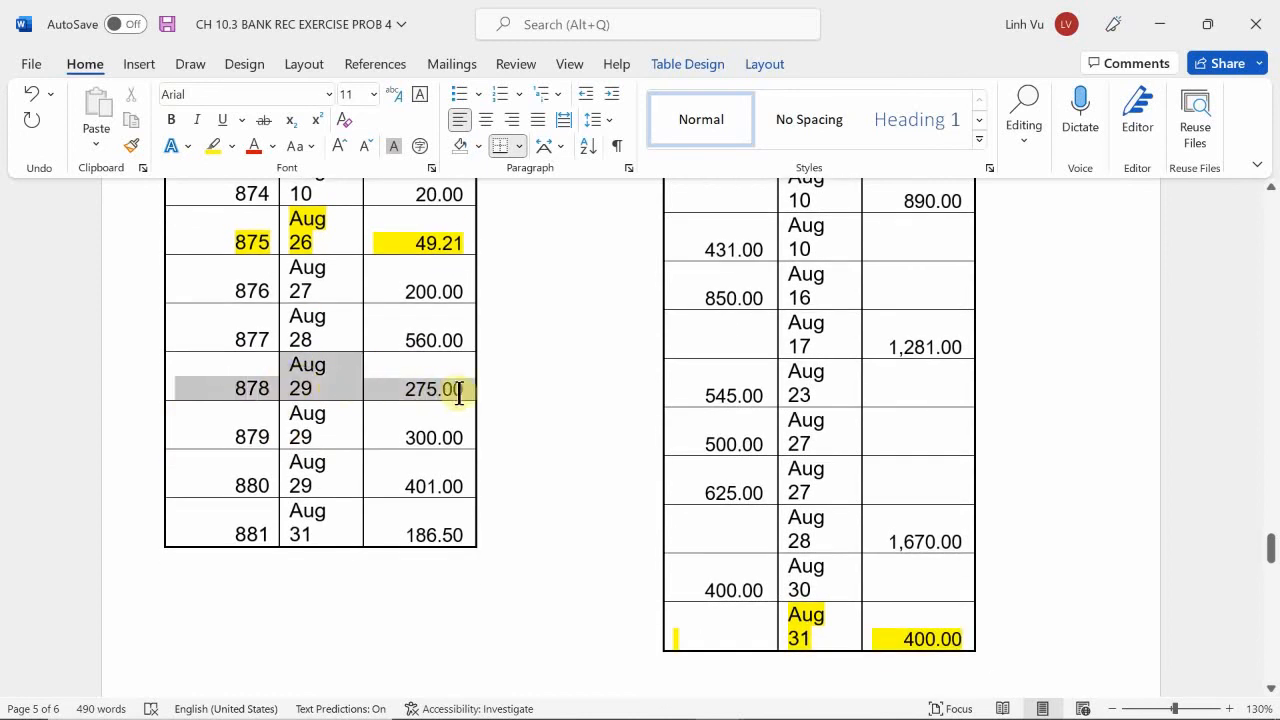
click(208, 140)
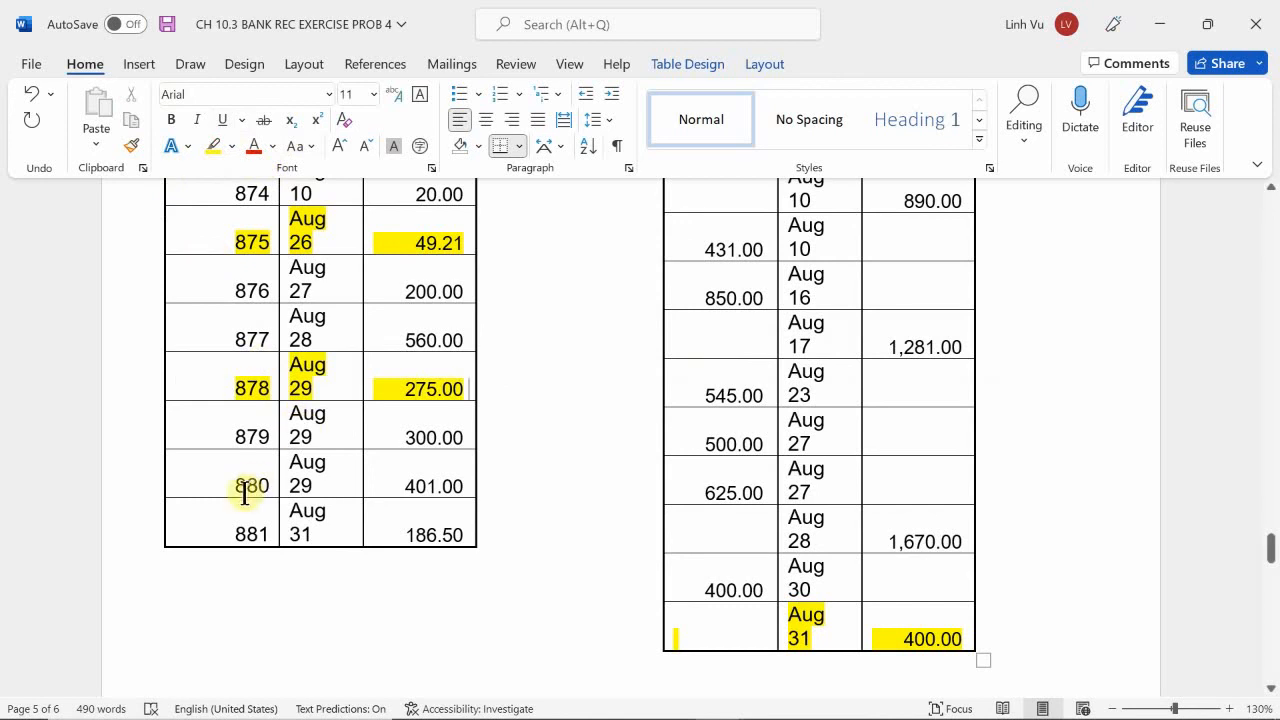
Highlight the check 880 and check 881 rows of the August Check Register in yellow.
scroll(244, 494, down, 2)
drag(217, 422, 454, 457)
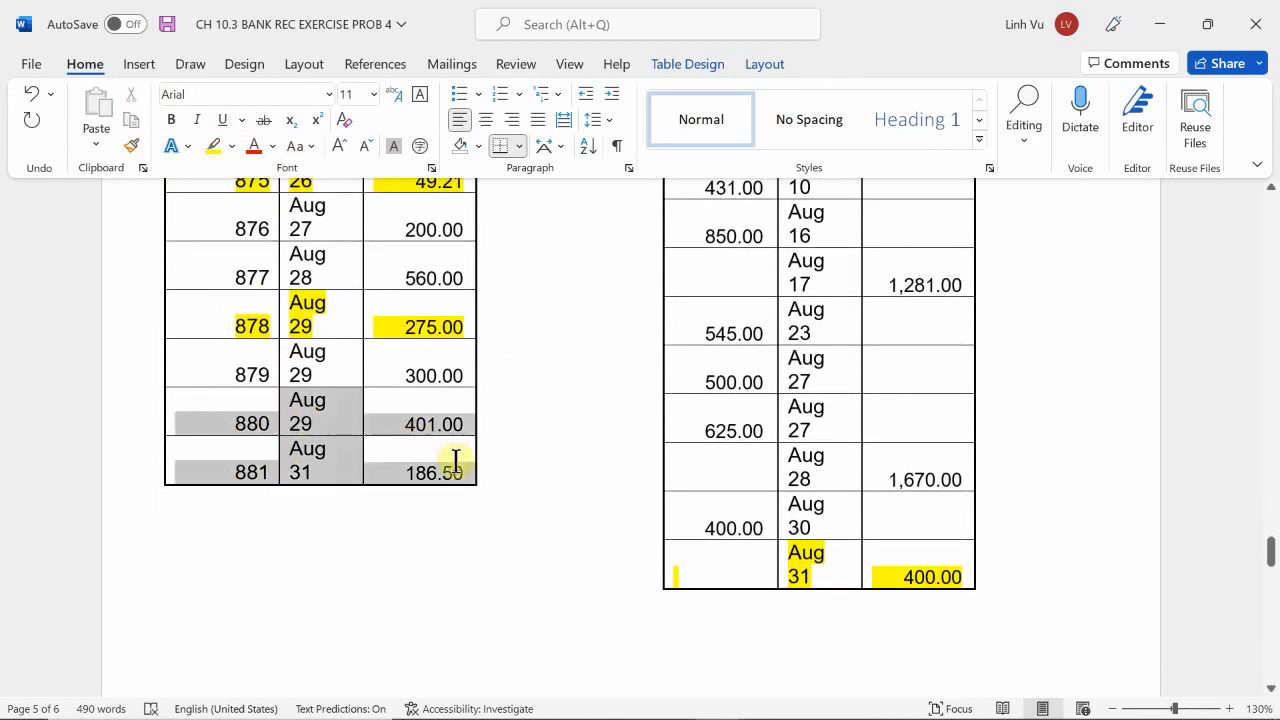
click(213, 146)
click(257, 294)
Review the checks listed on the bank statement against the highlighted rows of the August Check Register.
scroll(250, 365, up, 2)
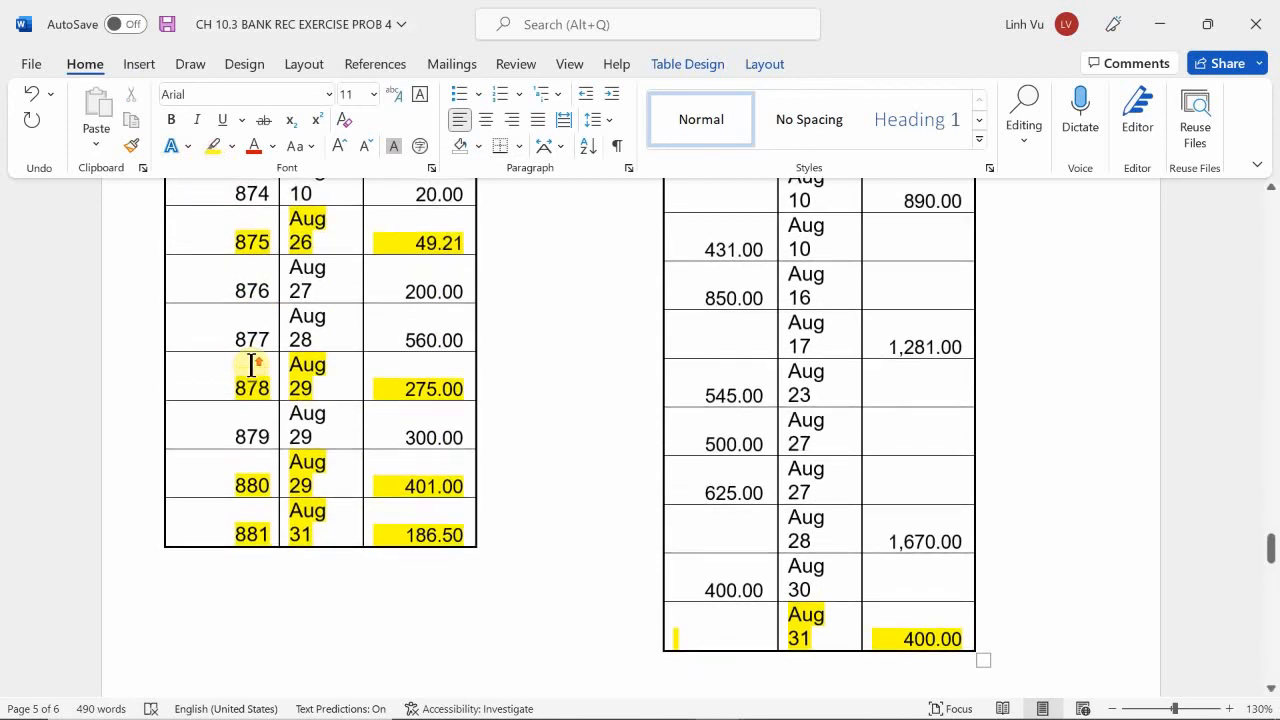
scroll(251, 366, up, 10)
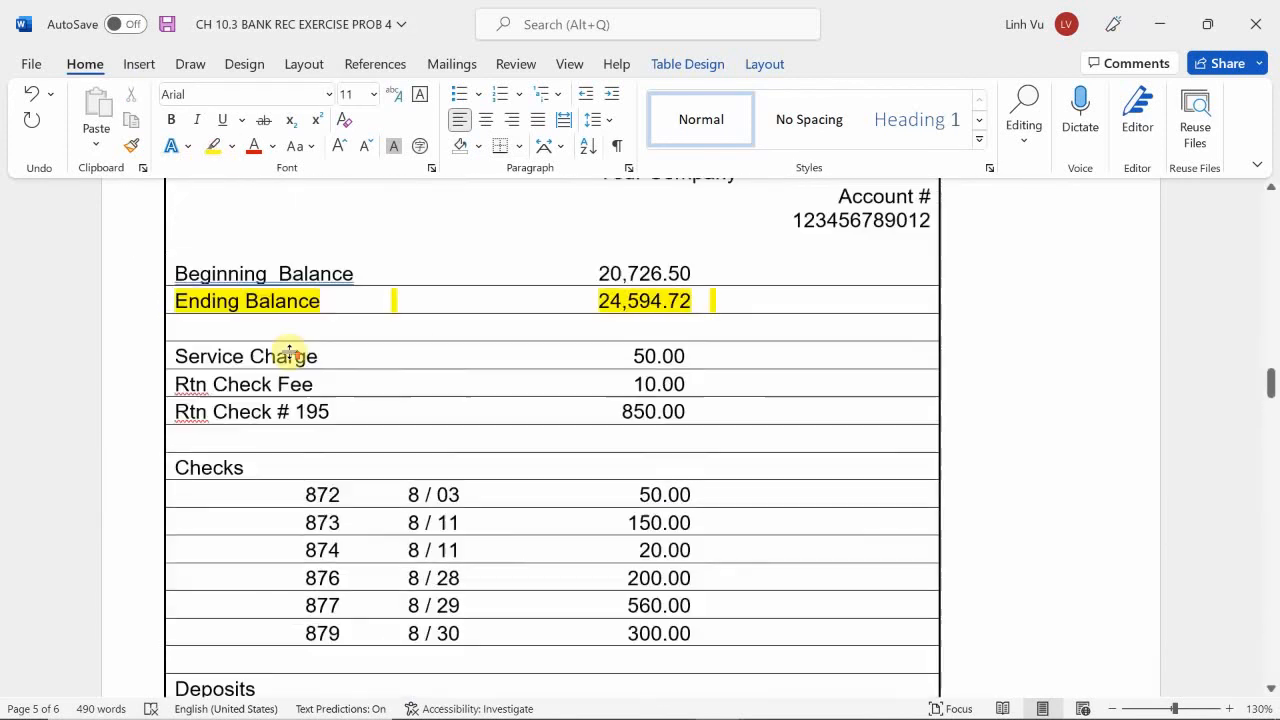
scroll(289, 350, up, 1)
scroll(289, 350, down, 6)
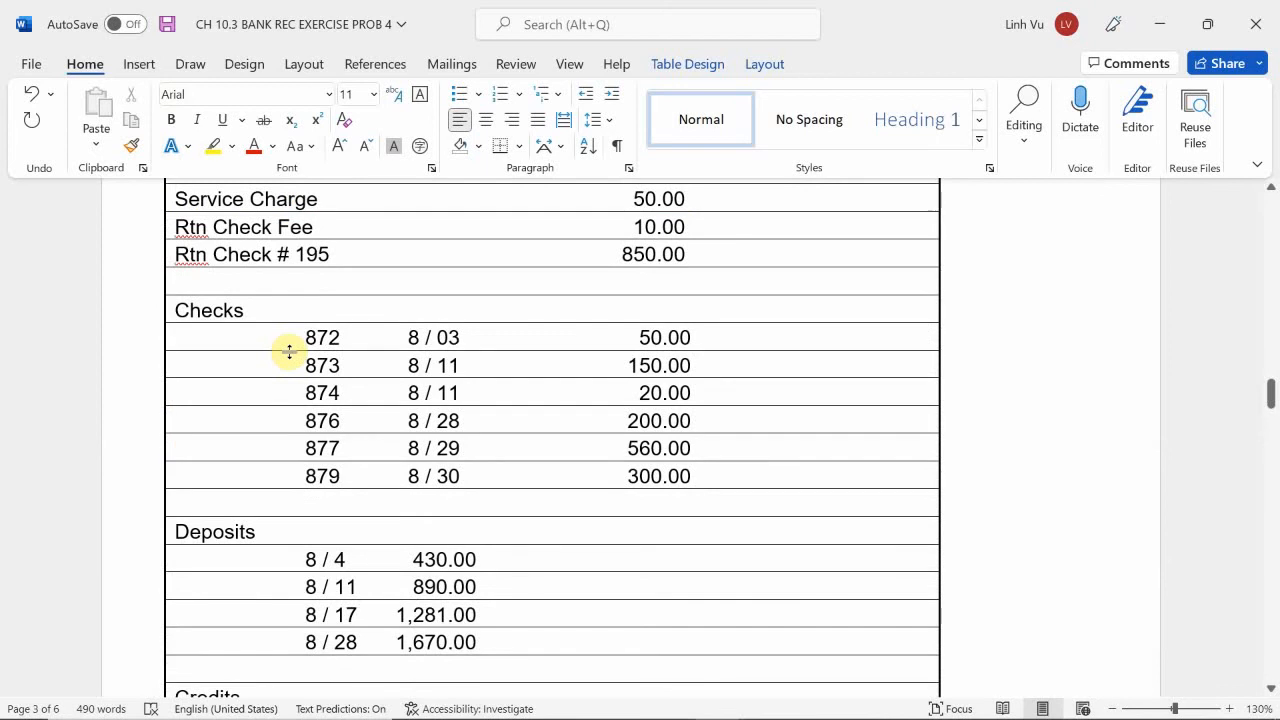
scroll(289, 350, down, 12)
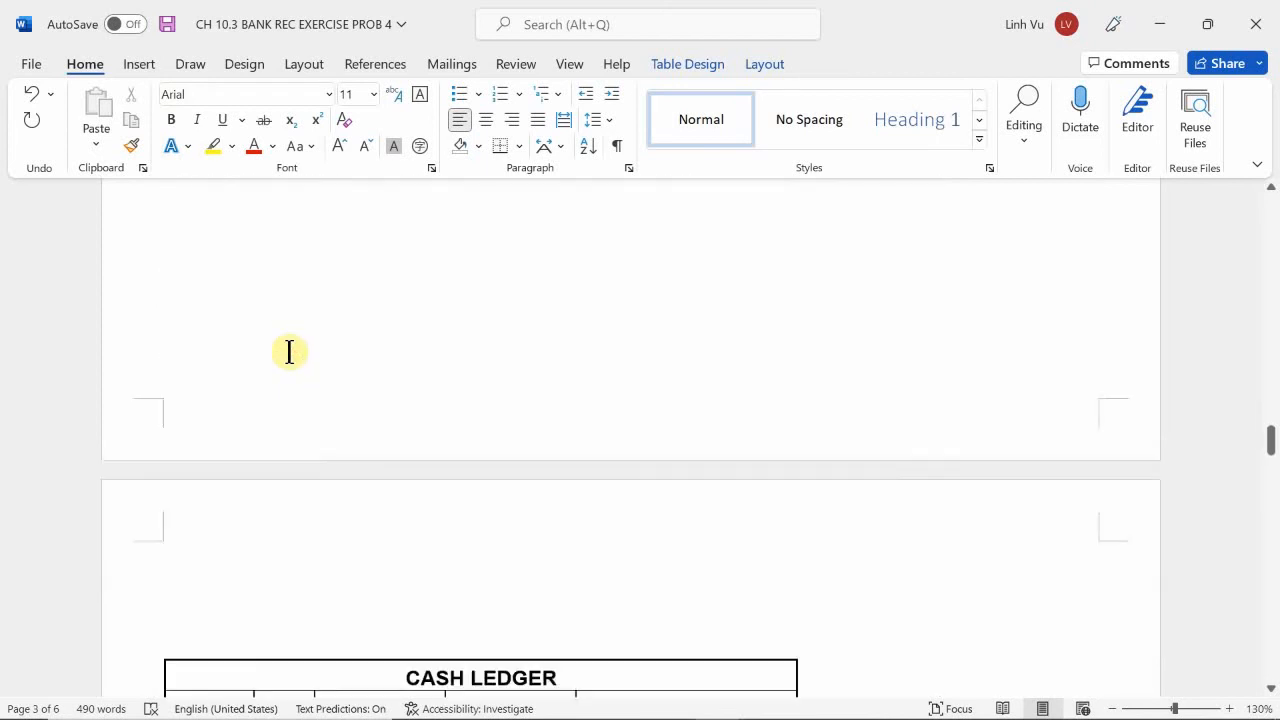
scroll(286, 350, down, 12)
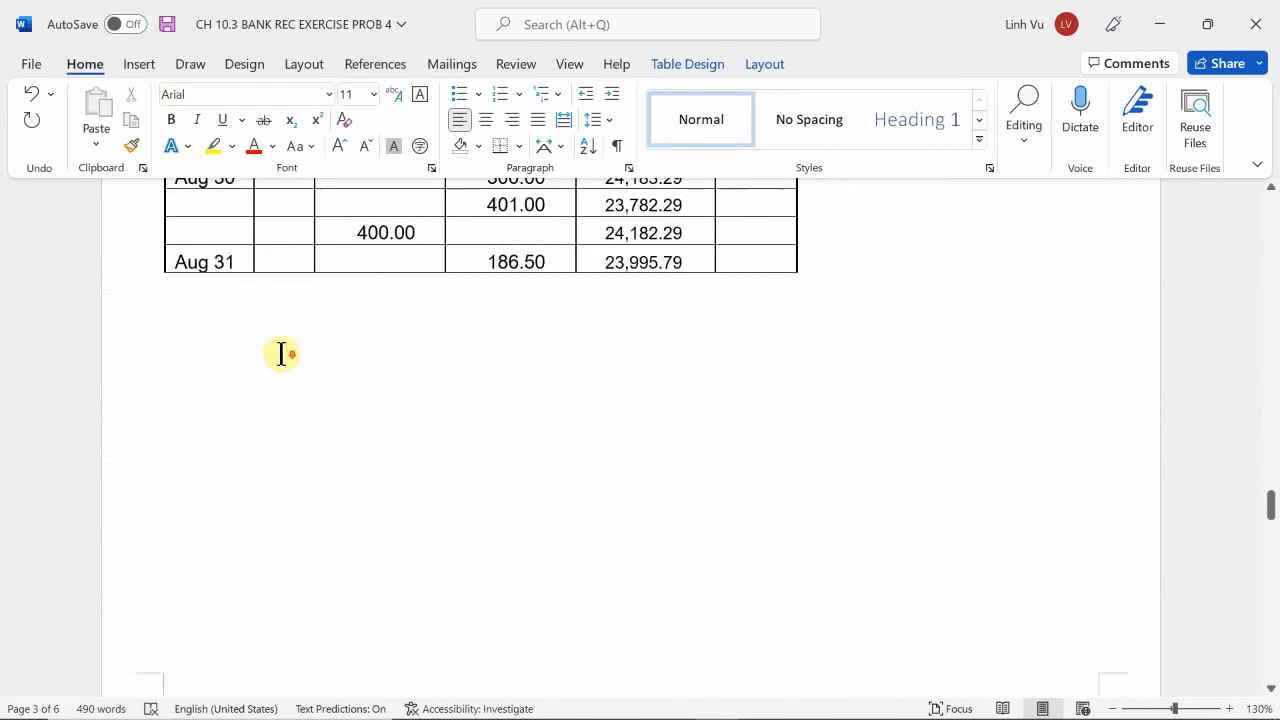
scroll(281, 352, down, 3)
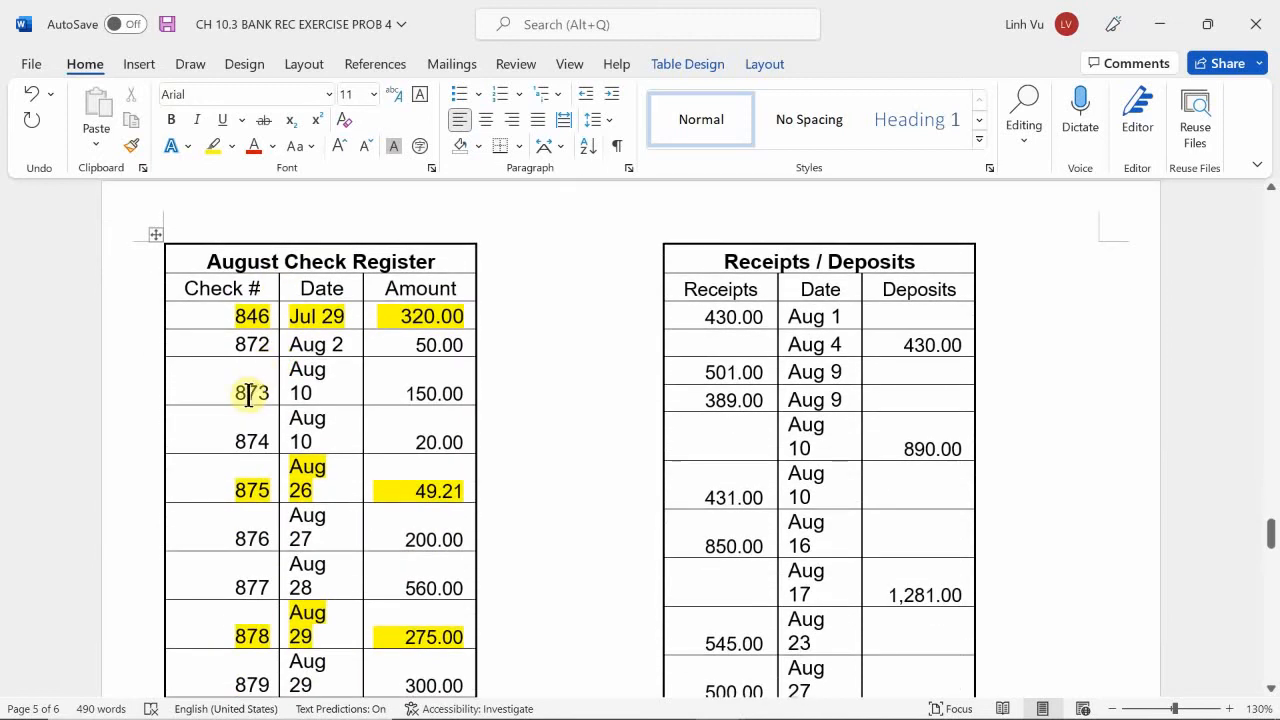
Record outstanding check 846 with the amount 320.00 in the first Less row on the bank side of the reconciliation statement.
scroll(249, 393, down, 20)
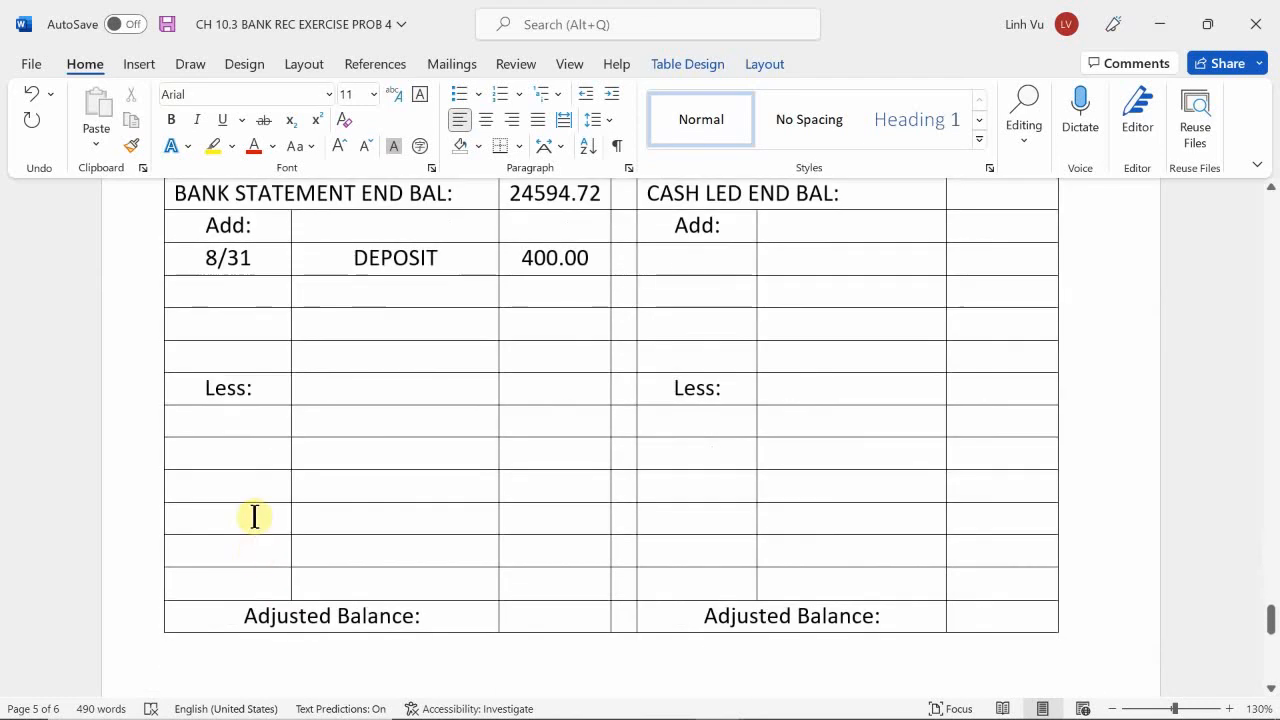
click(252, 420)
text(8)
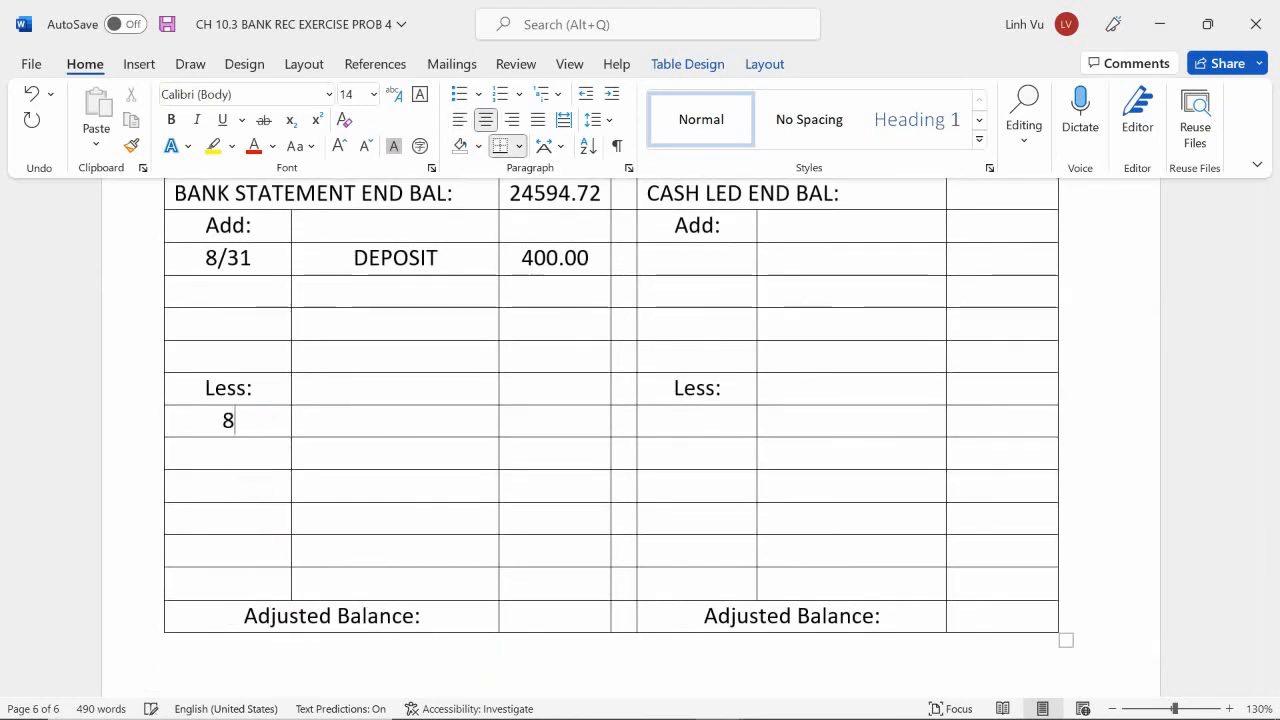
text(46320.00)
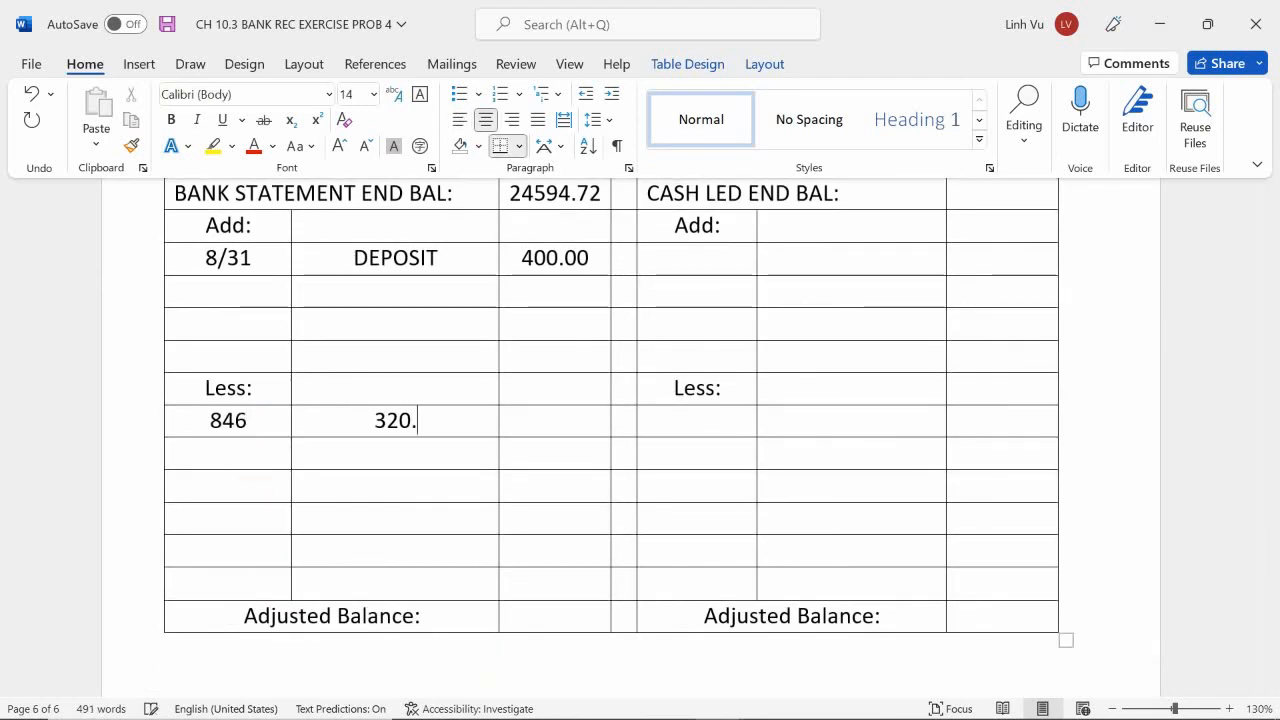
Record outstanding check 875 with the amount 49.21 in the second Less row on the bank side.
scroll(458, 636, up, 15)
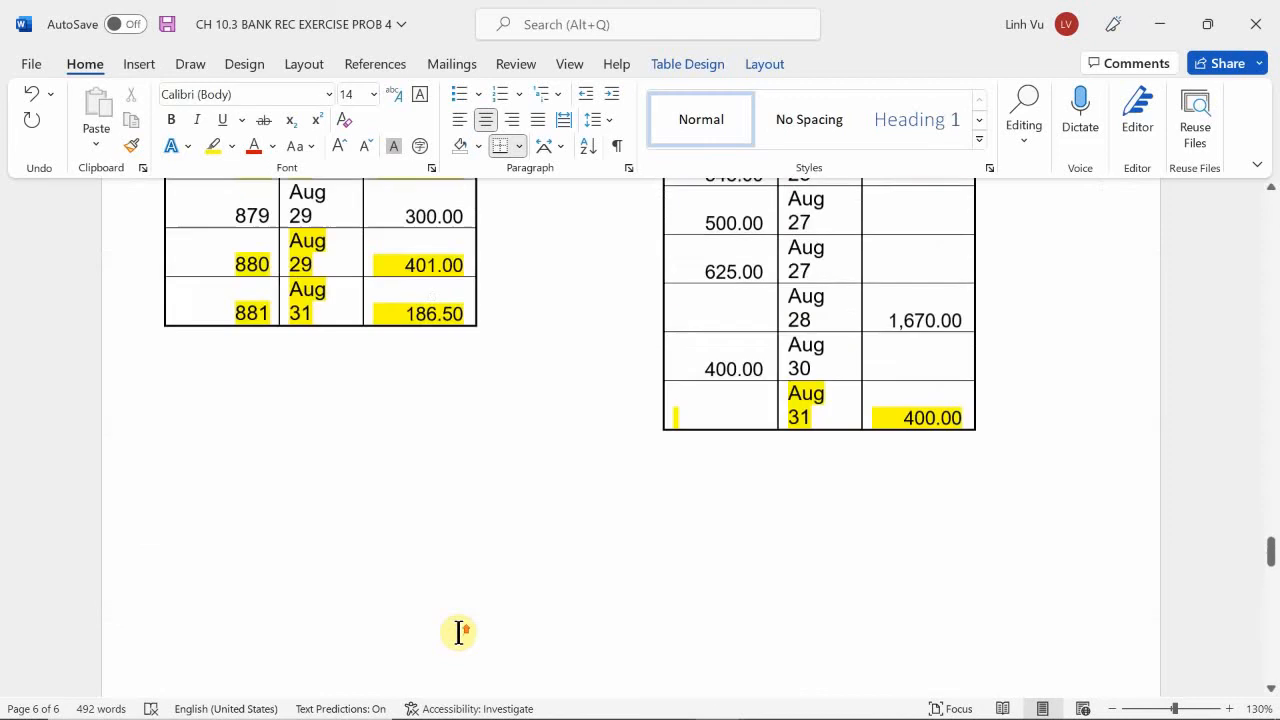
click(460, 633)
scroll(458, 633, down, 2)
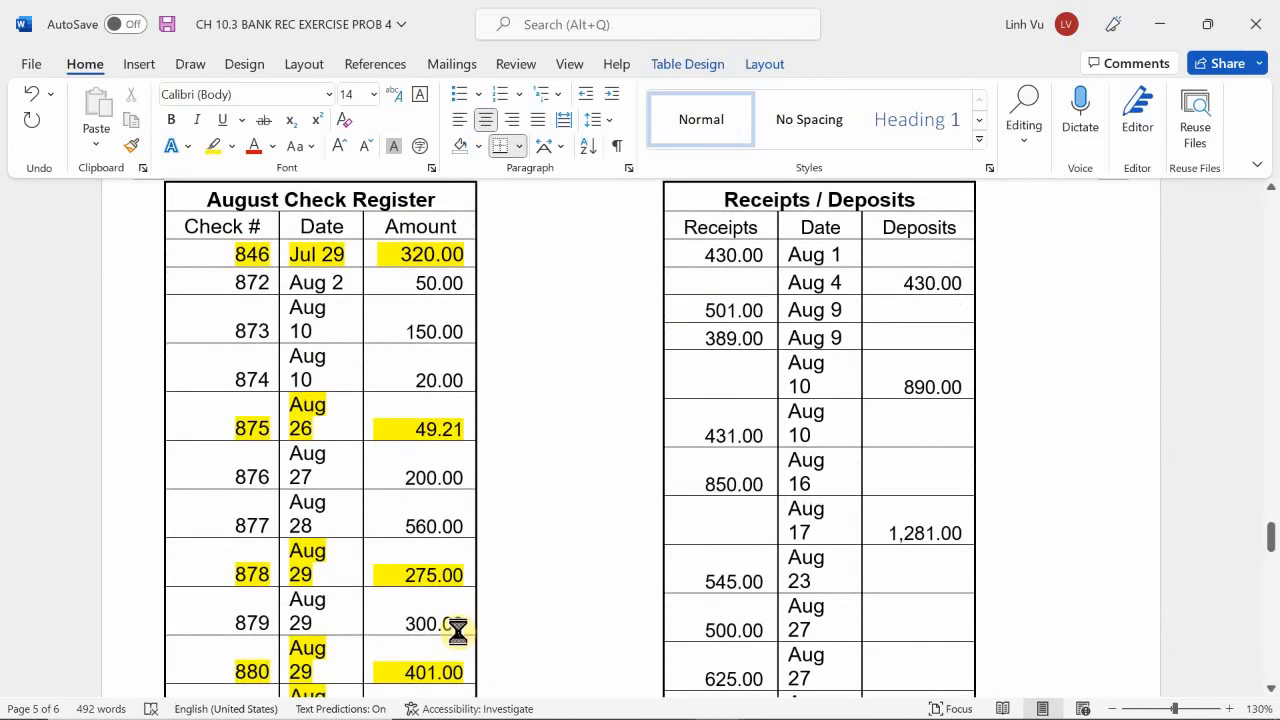
scroll(380, 608, down, 13)
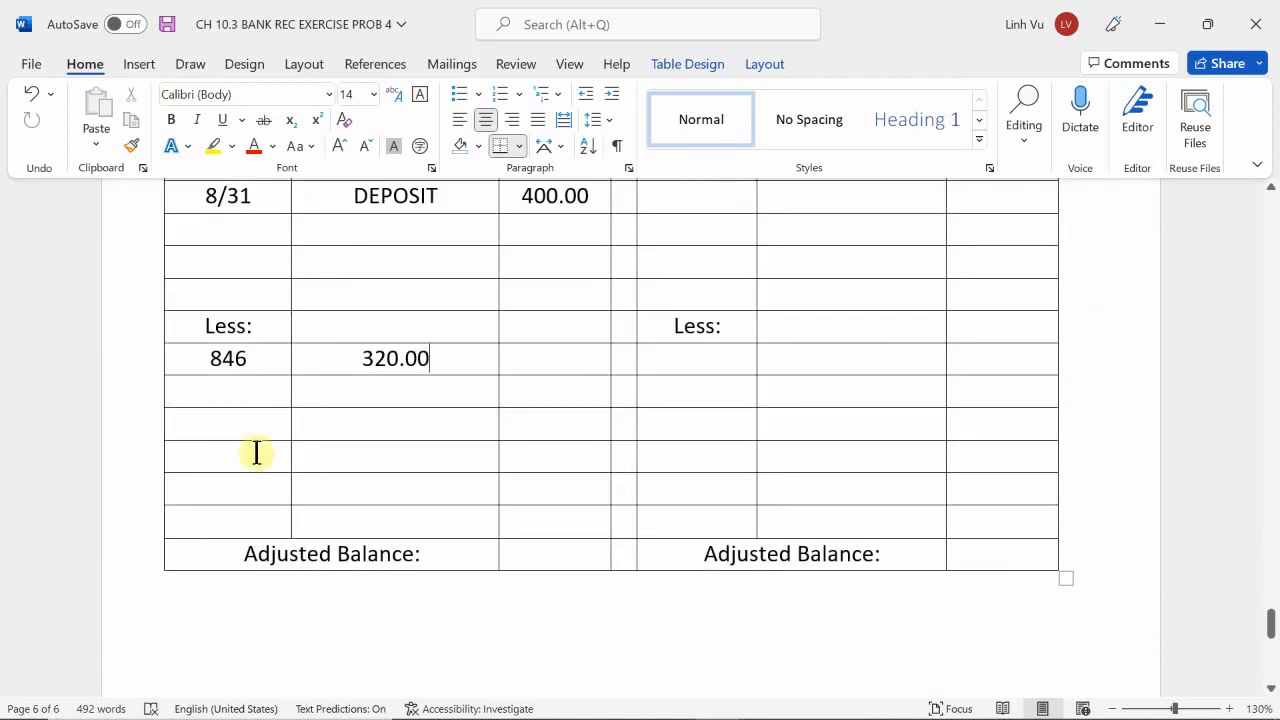
click(263, 393)
text(49.21)
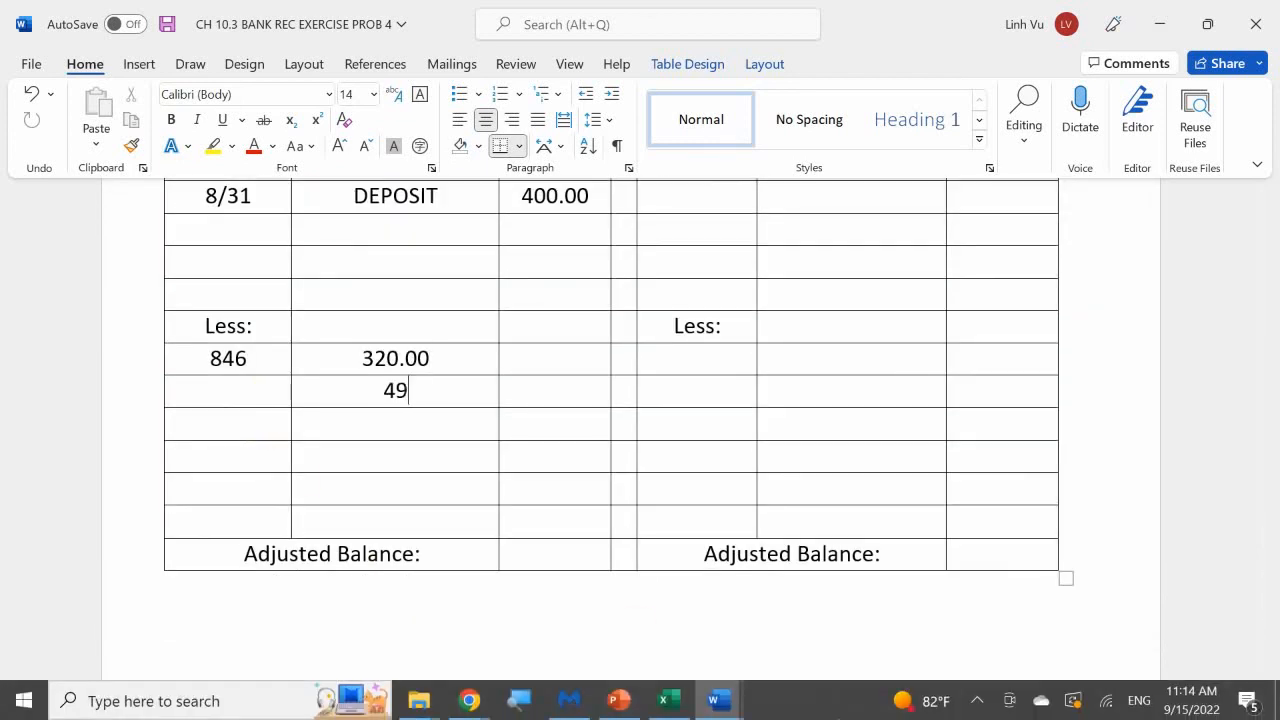
key(Down)
text(8)
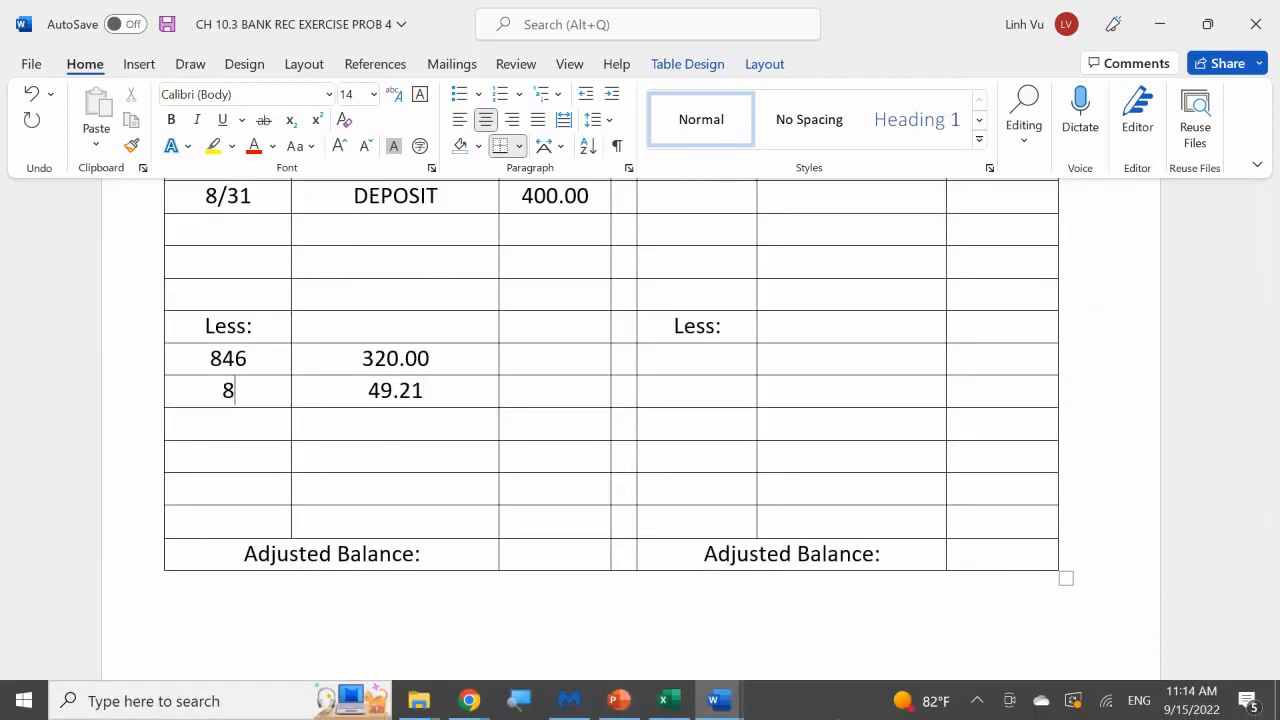
text(75)
Fill in the third Less row on the bank side with the amount 275.00 and the check number 378.
scroll(406, 583, up, 15)
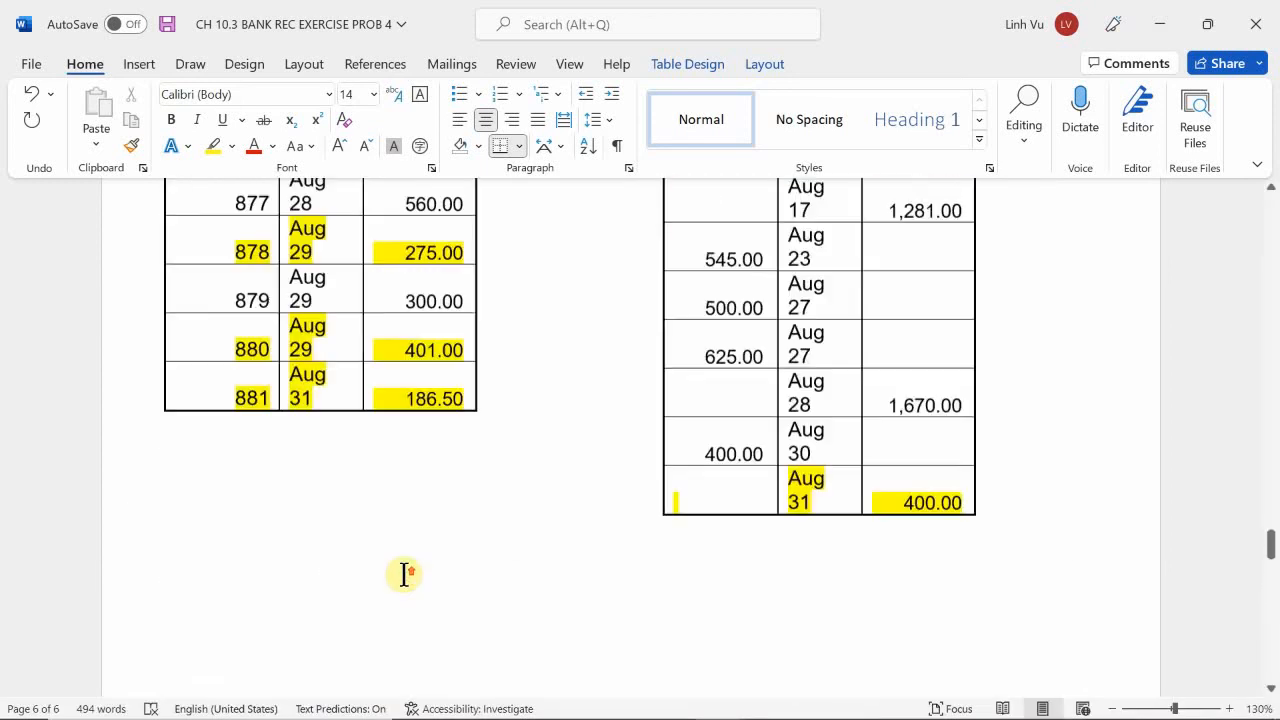
scroll(404, 574, up, 5)
scroll(404, 574, down, 3)
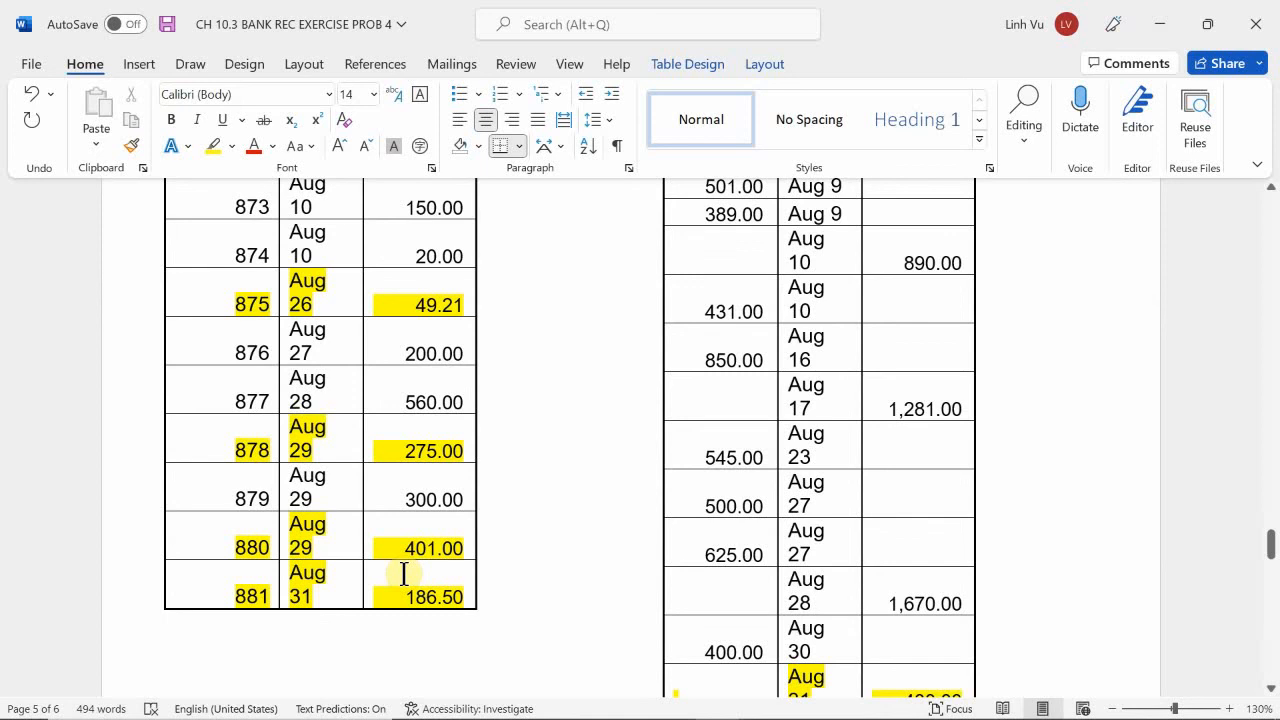
scroll(395, 548, down, 5)
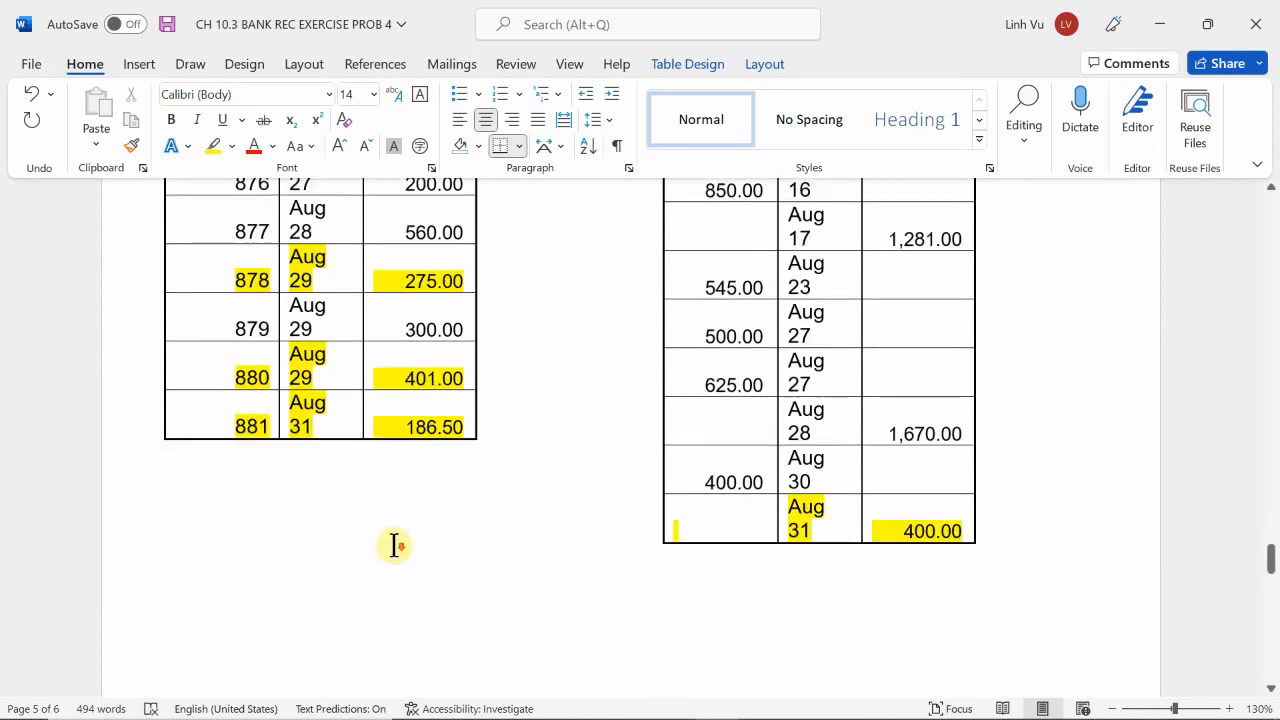
scroll(393, 547, down, 6)
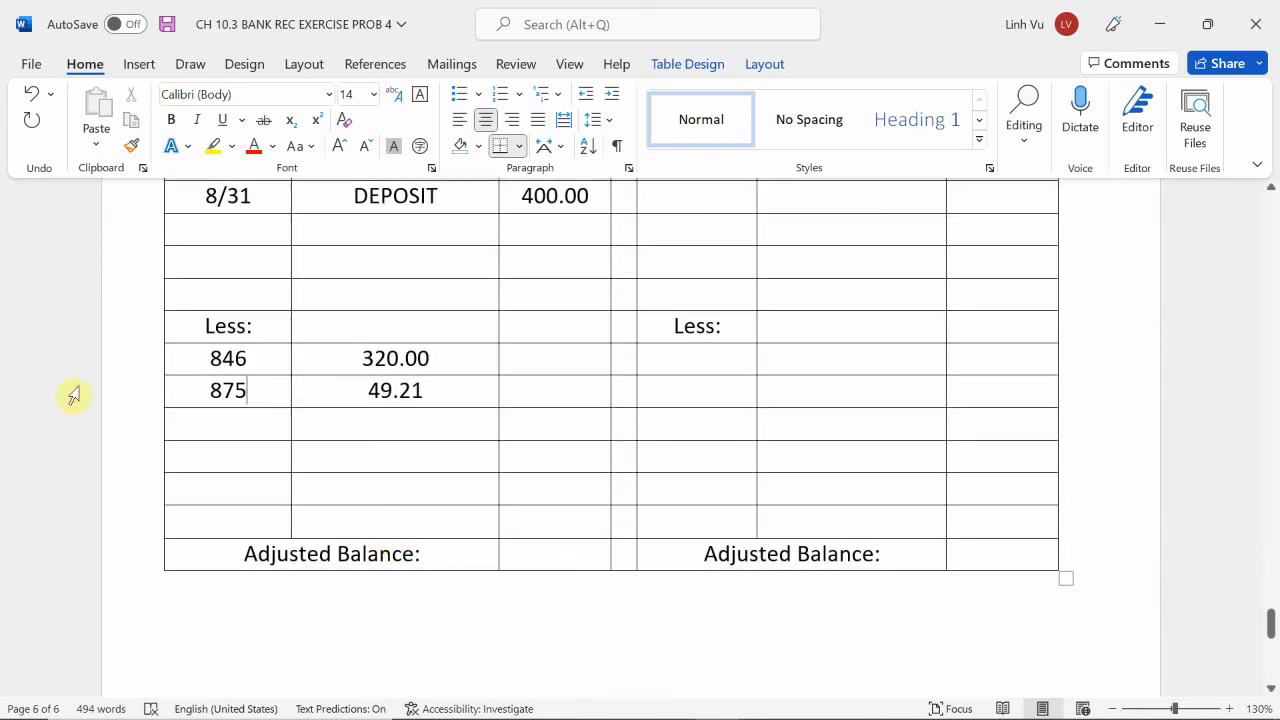
click(346, 425)
text(27)
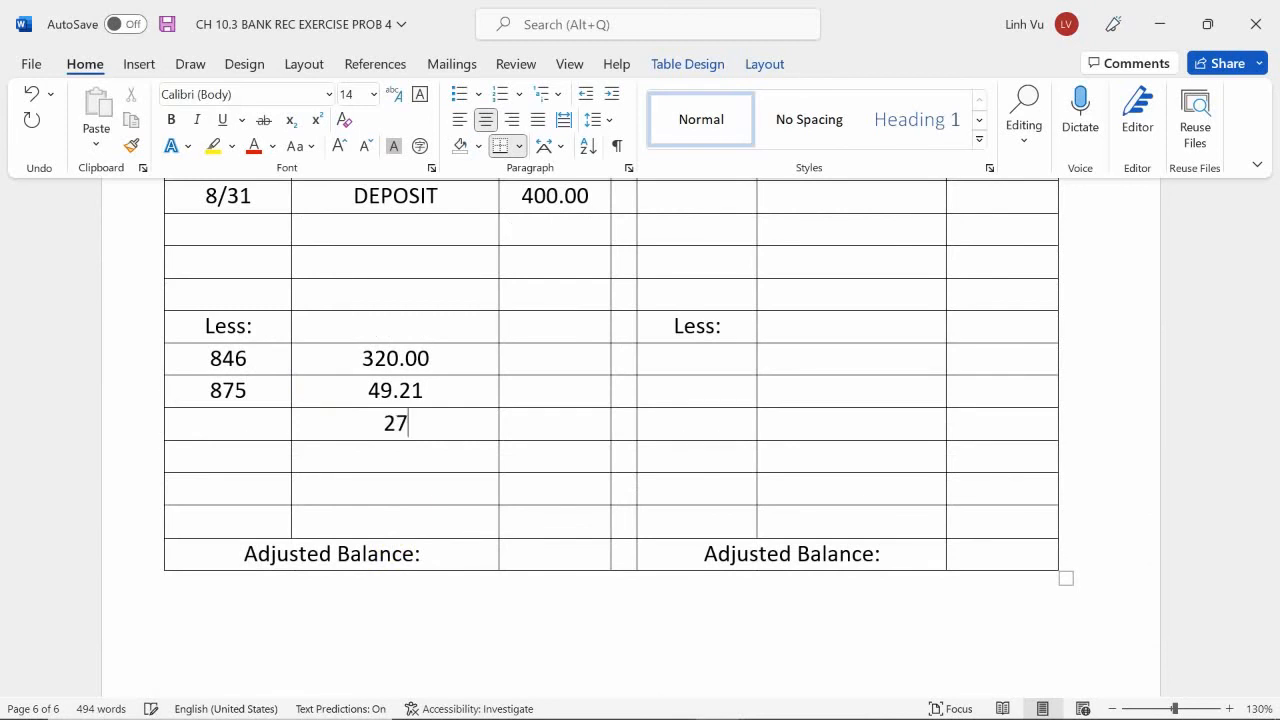
text(5.00)
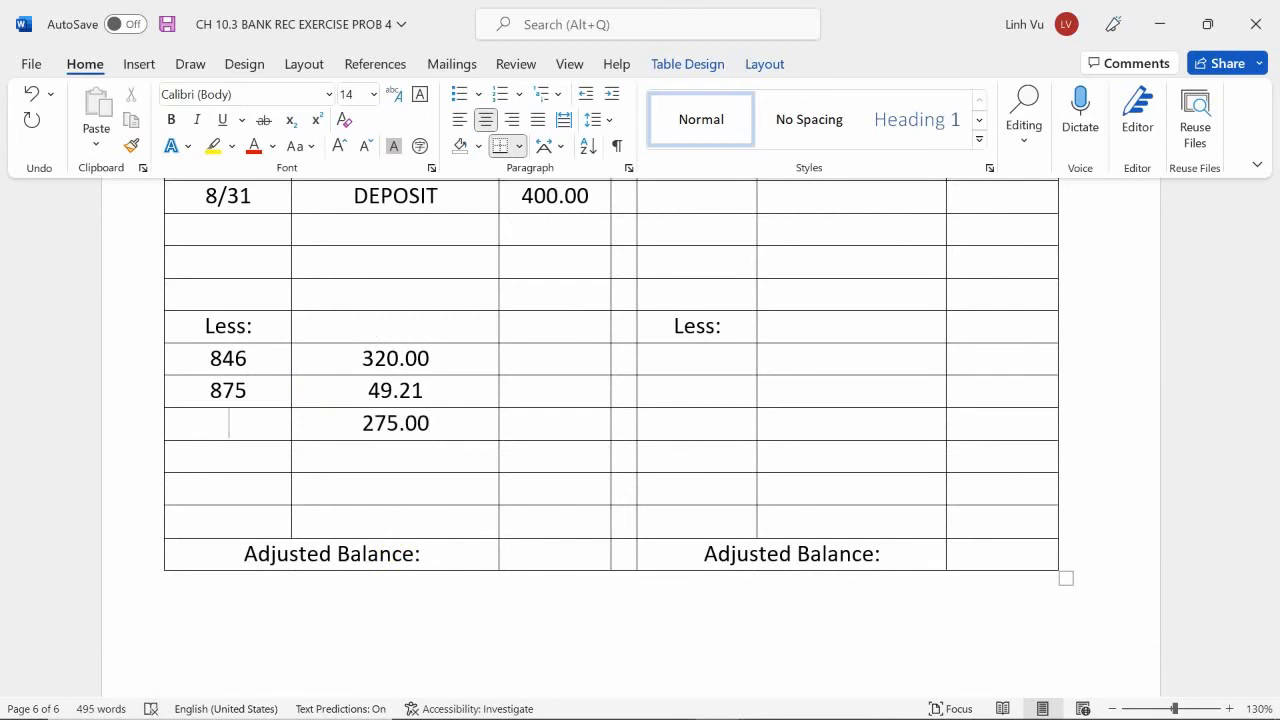
text(378)
Enter the outstanding check amounts 401.00 and 186.50 in the fourth and fifth Less rows on the bank side.
scroll(366, 432, up, 6)
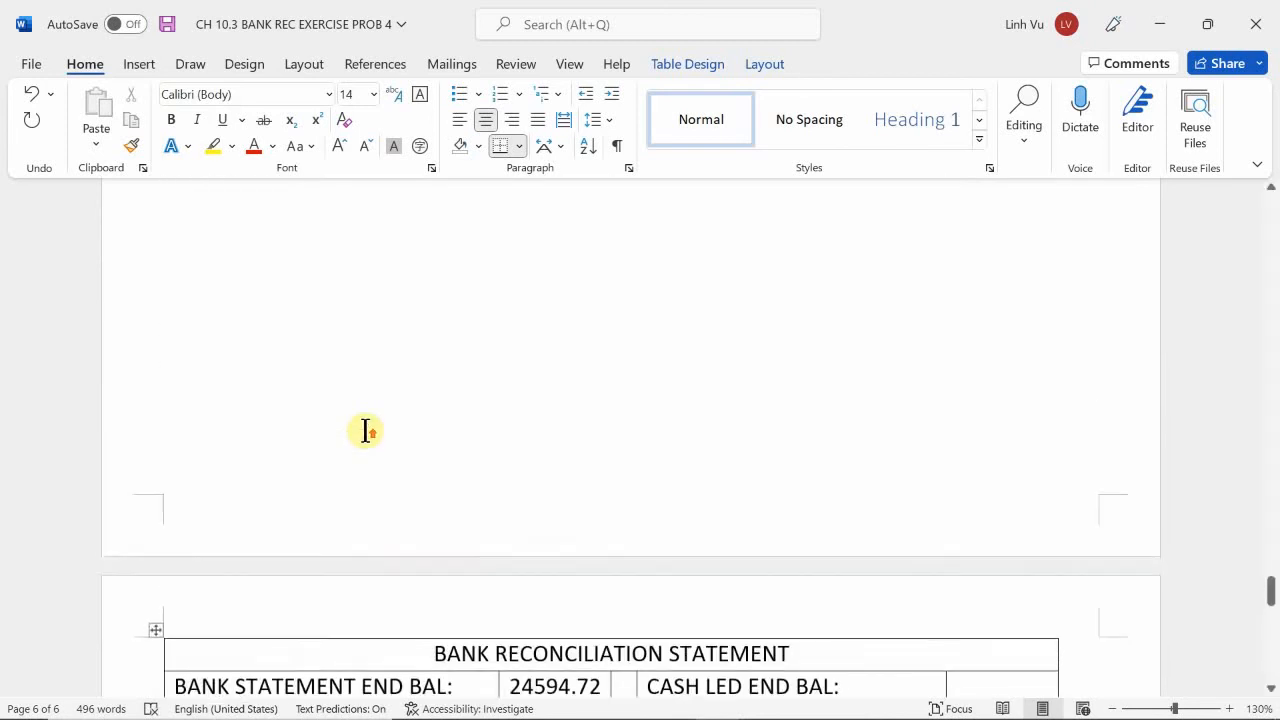
scroll(366, 432, up, 5)
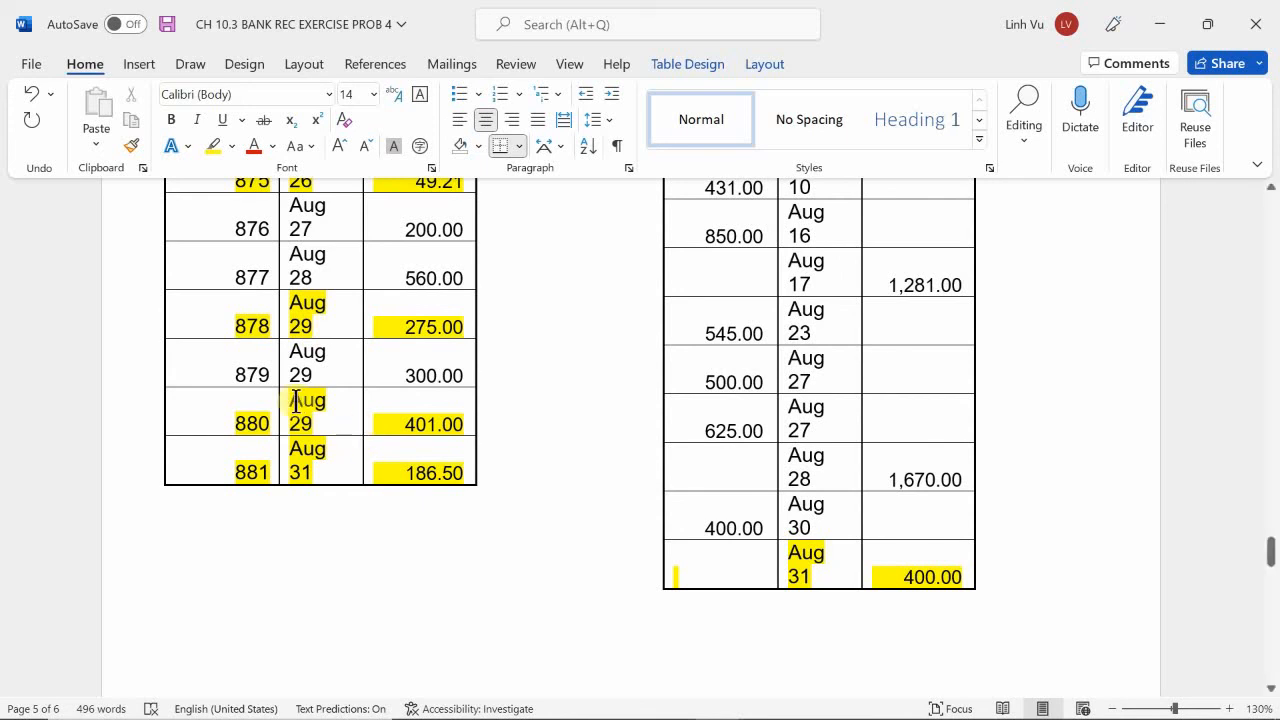
scroll(296, 400, down, 15)
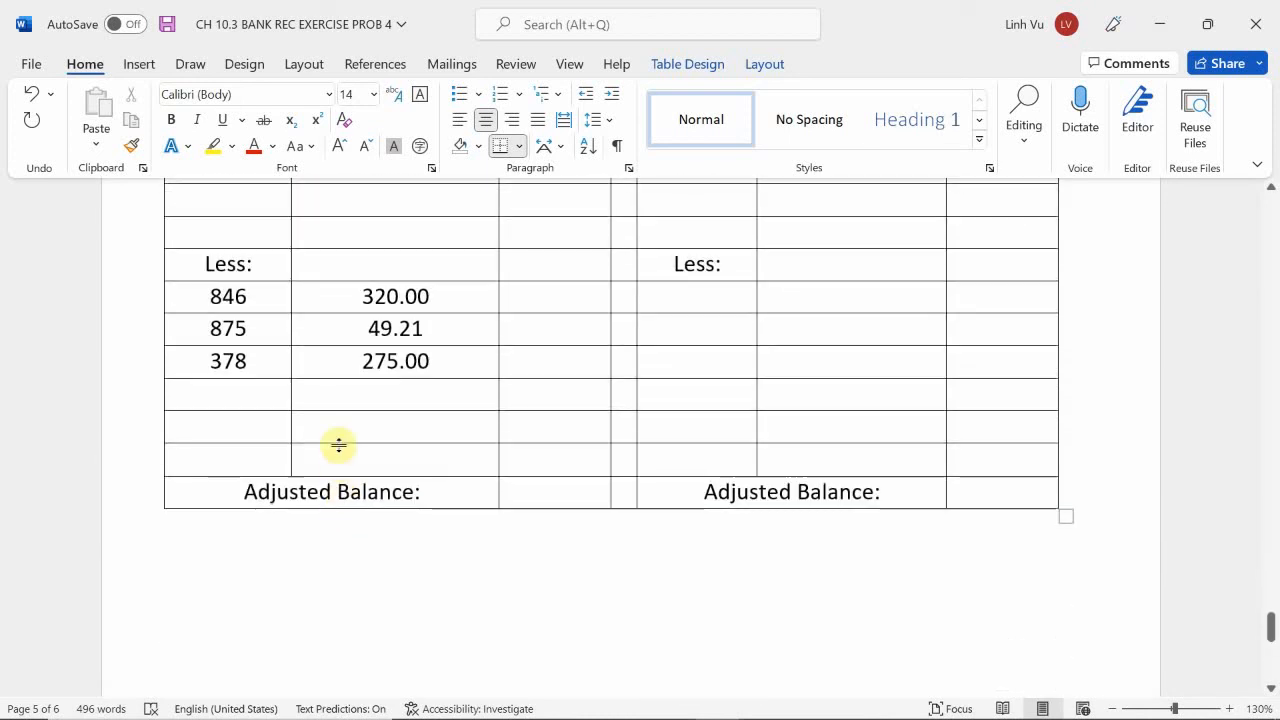
text(401)
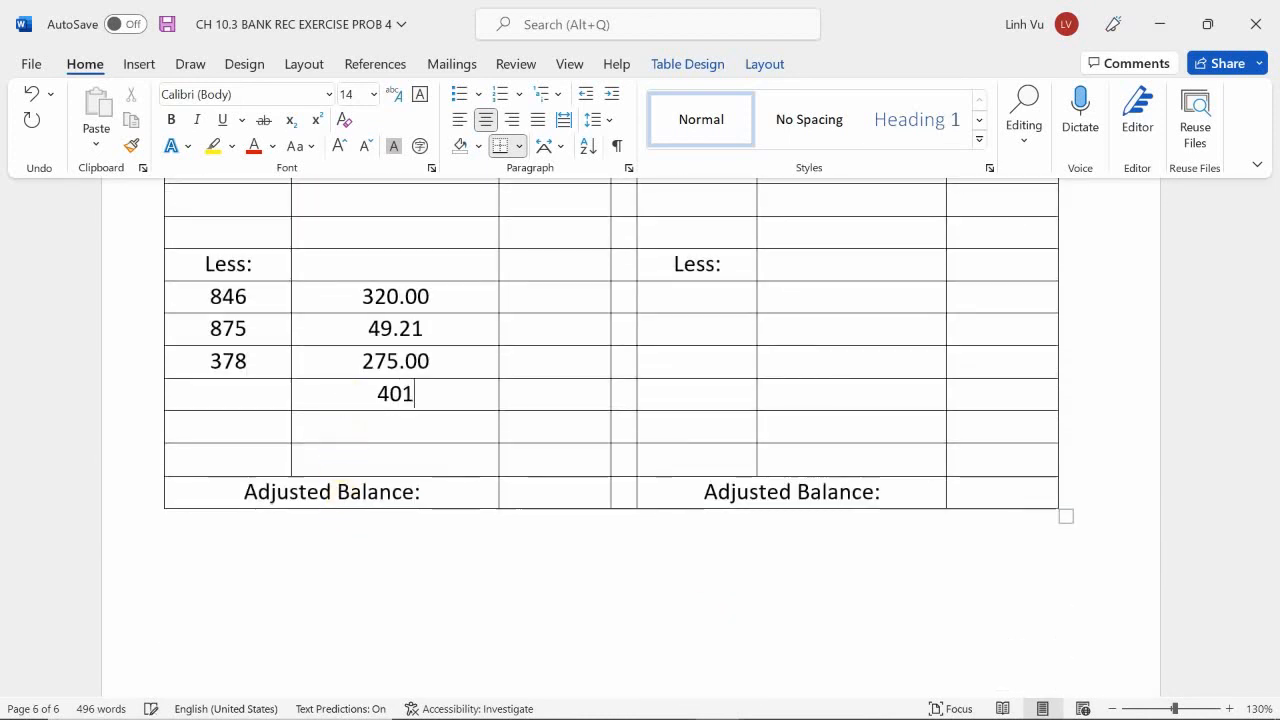
key(Return)
key(BackSpace)
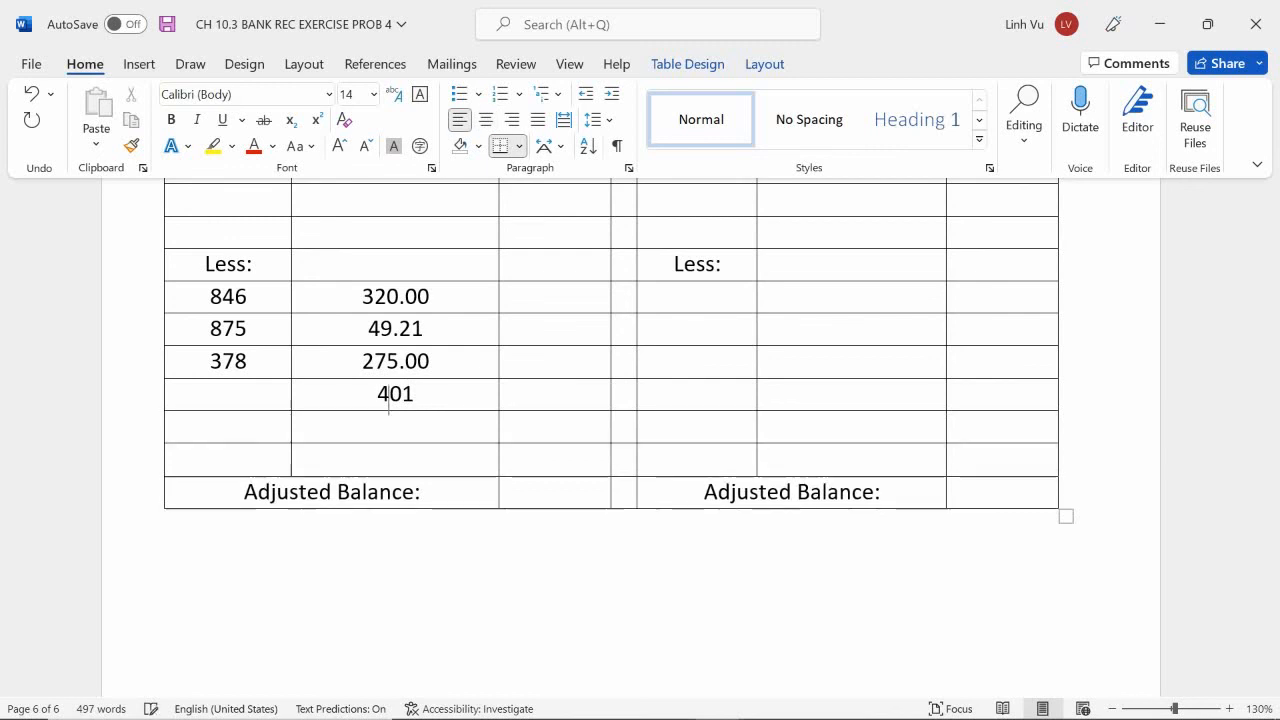
text(.00)
text(1)
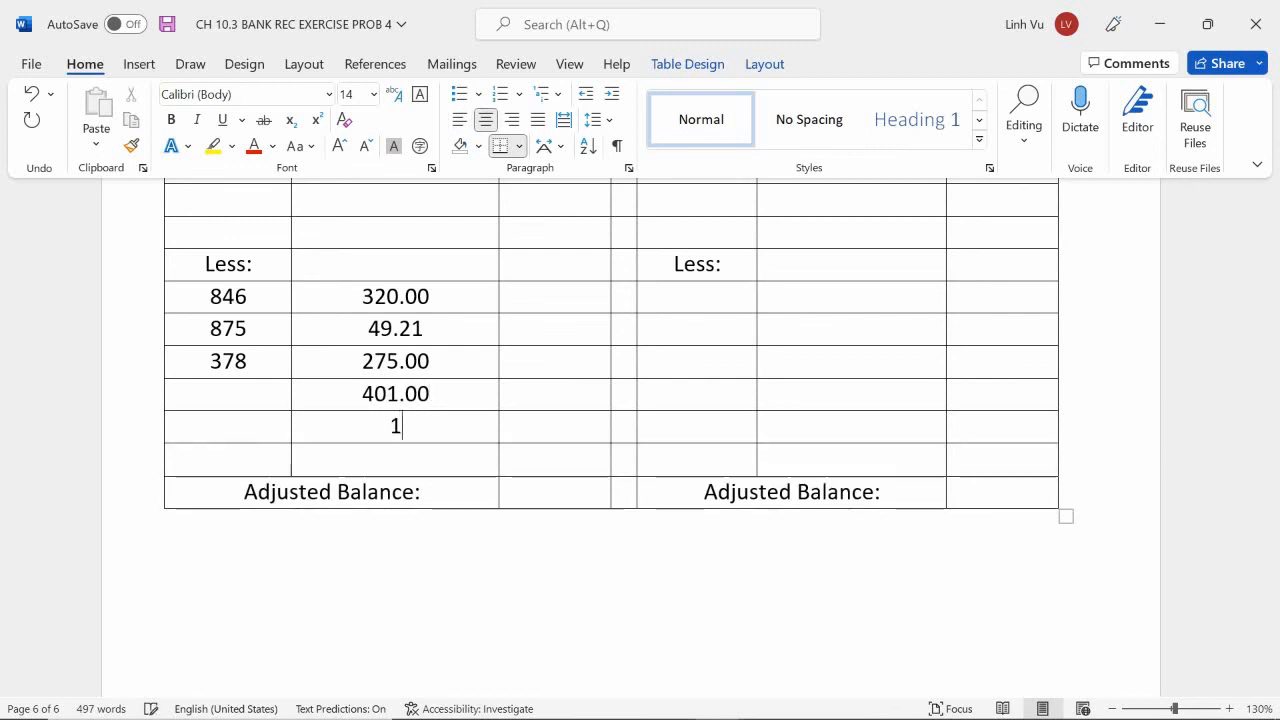
text(86.50)
Correct the check number in the third Less row on the bank side to 878, using the August check register.
scroll(575, 529, up, 15)
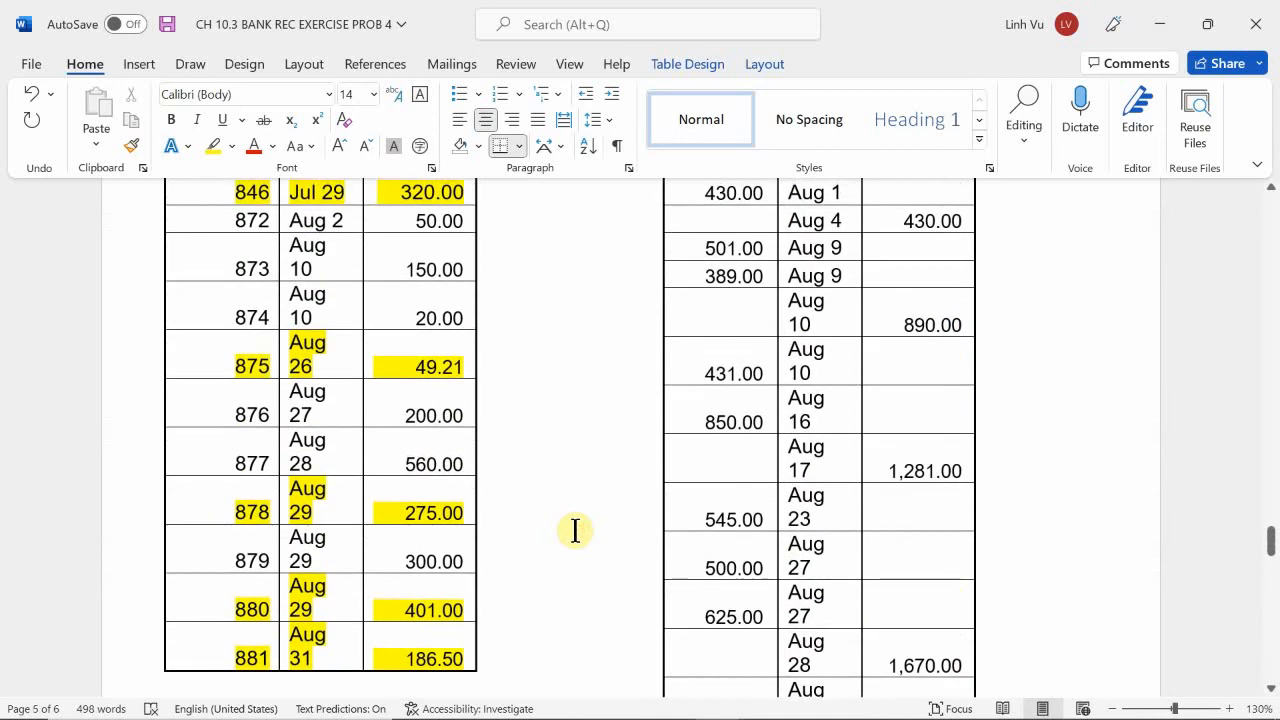
scroll(575, 529, down, 15)
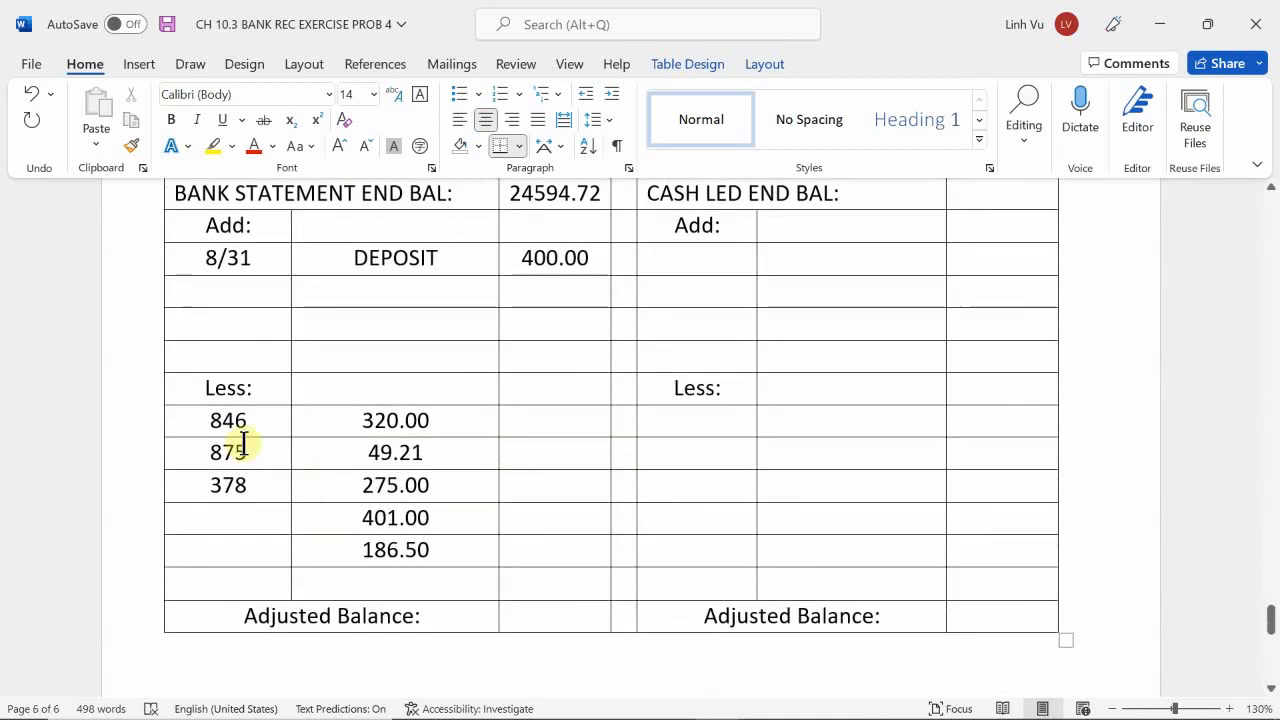
click(204, 485)
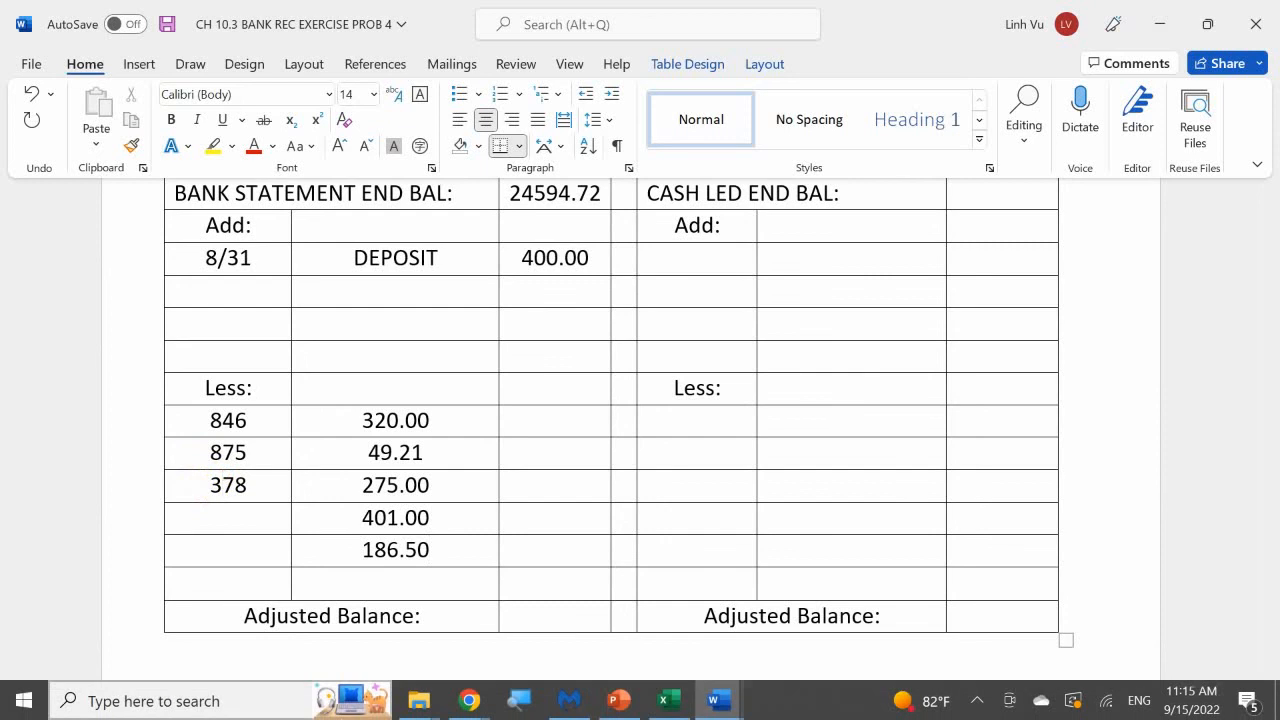
click(198, 703)
click(5, 10)
key(Delete)
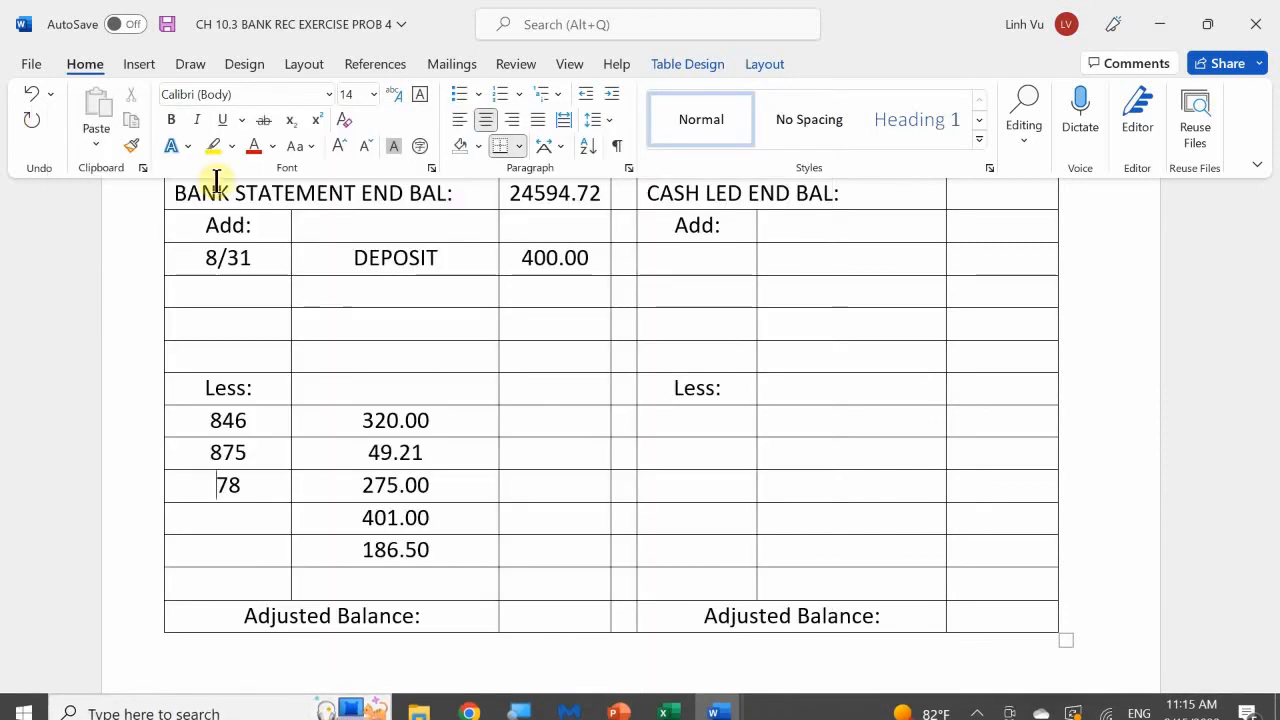
text(8)
text(8)
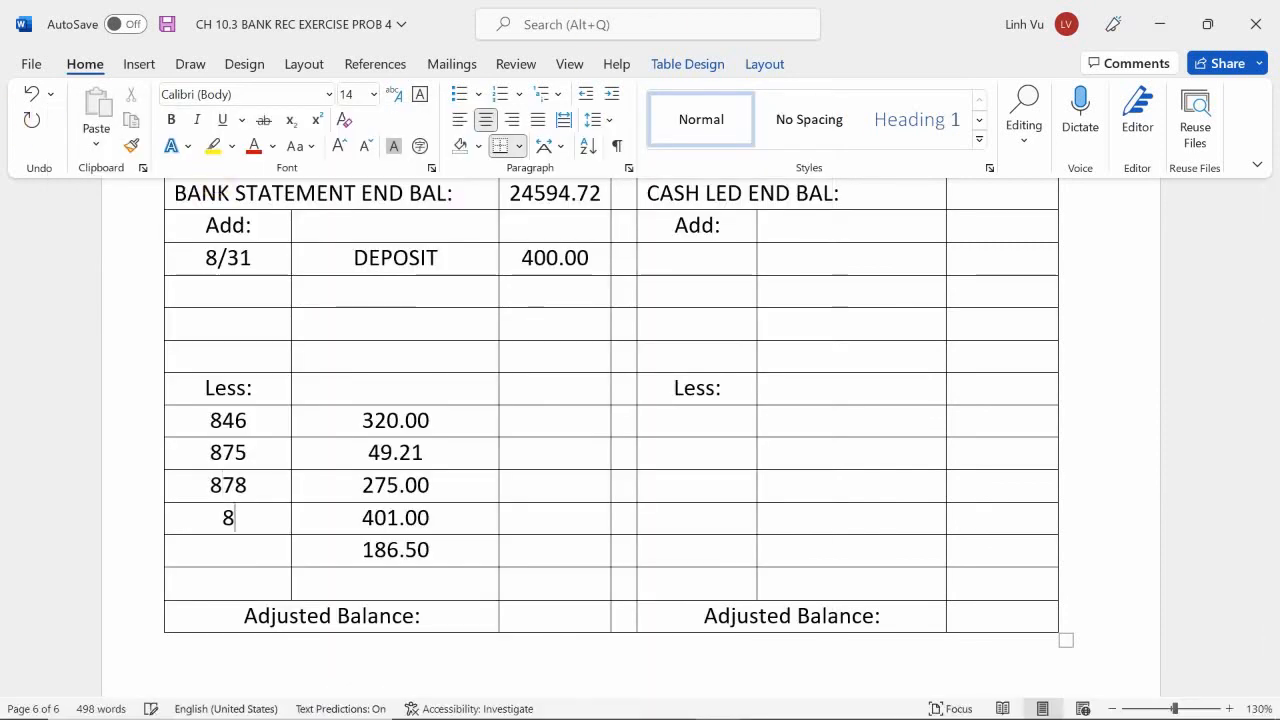
text(80)
text(881)
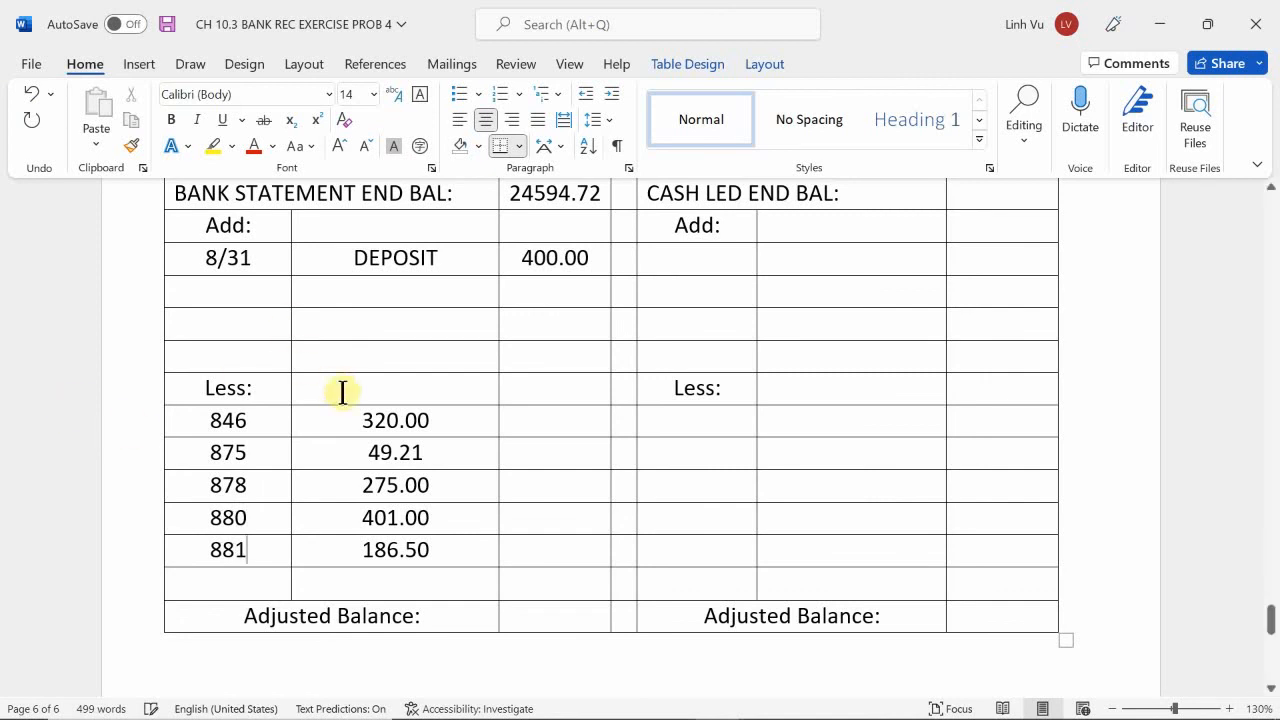
Enter the outstanding checks total as (1231.71) in the bank side's amount column on the check 881 row.
scroll(360, 420, down, 1)
click(530, 488)
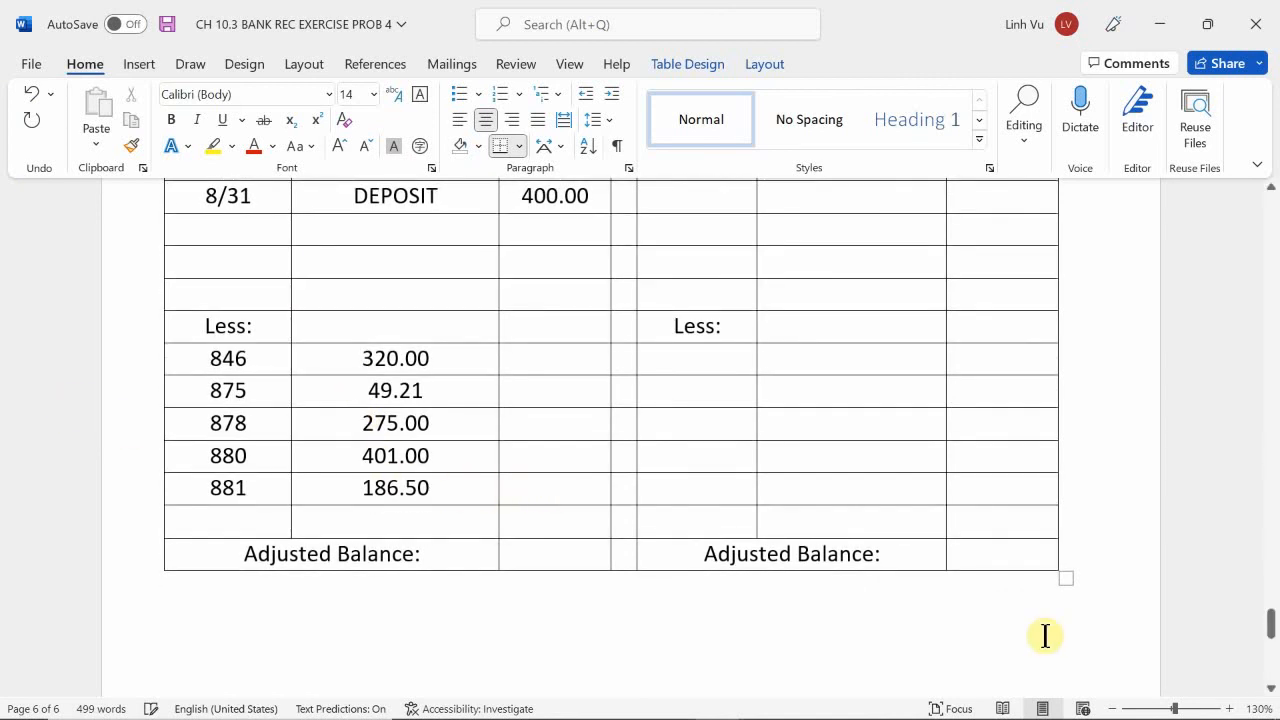
text((1231.71)
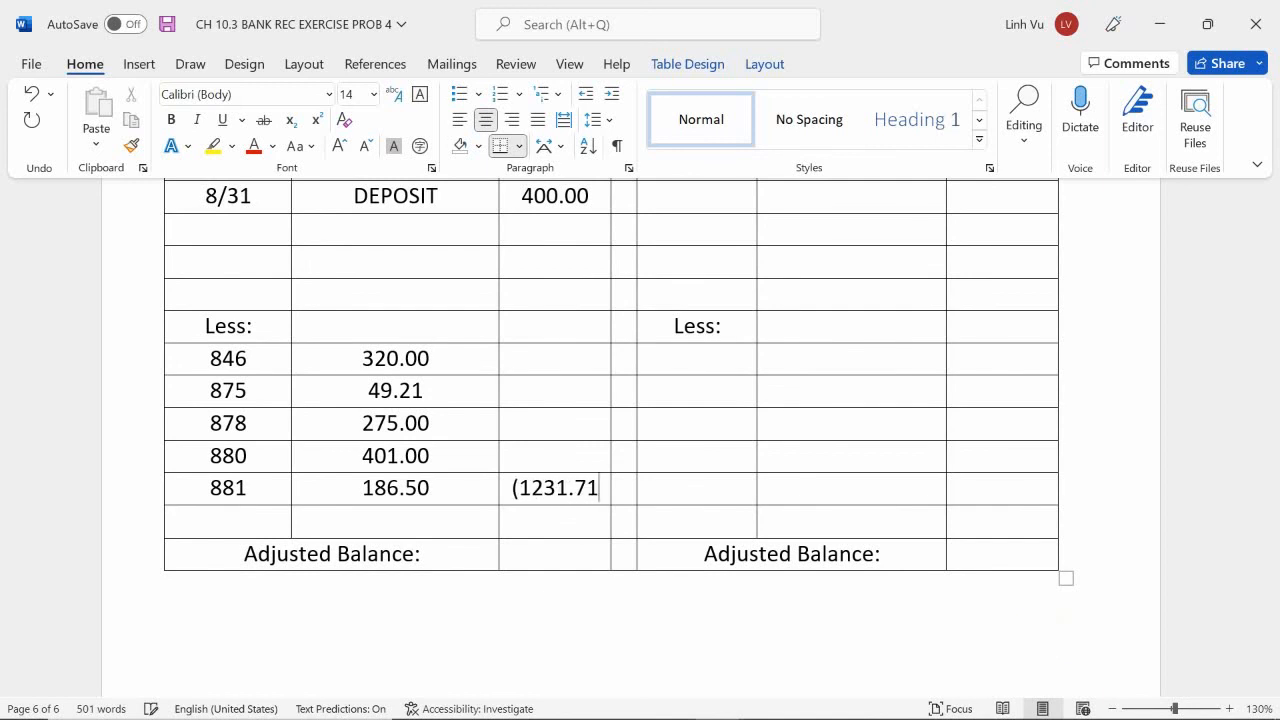
text())
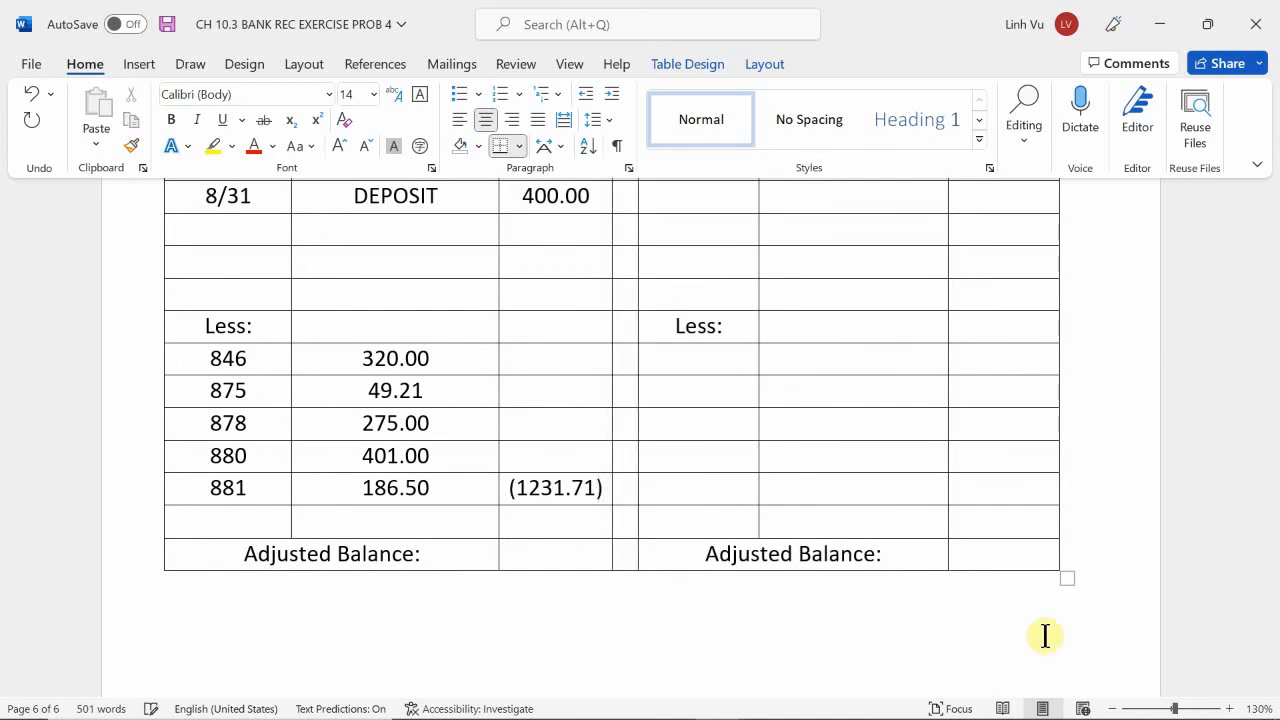
Enter 23763.01 as the Adjusted Balance on the bank side of the reconciliation statement.
scroll(1045, 635, up, 3)
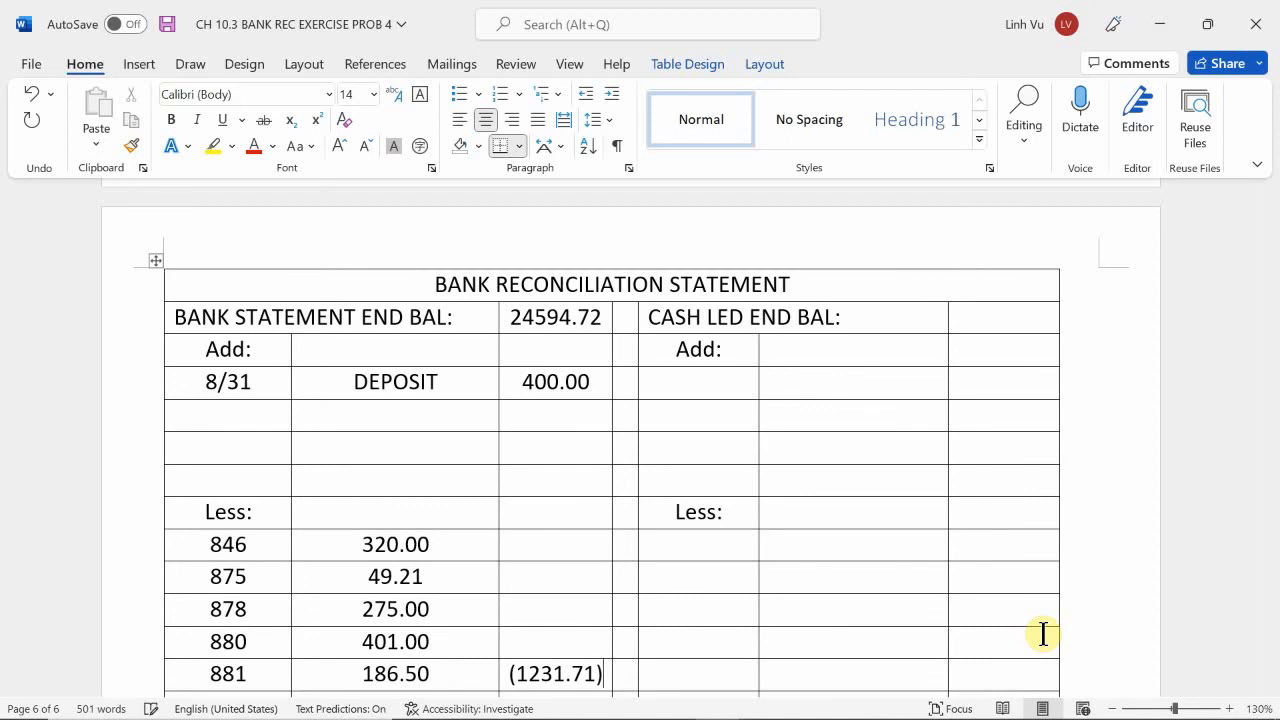
scroll(1043, 633, down, 3)
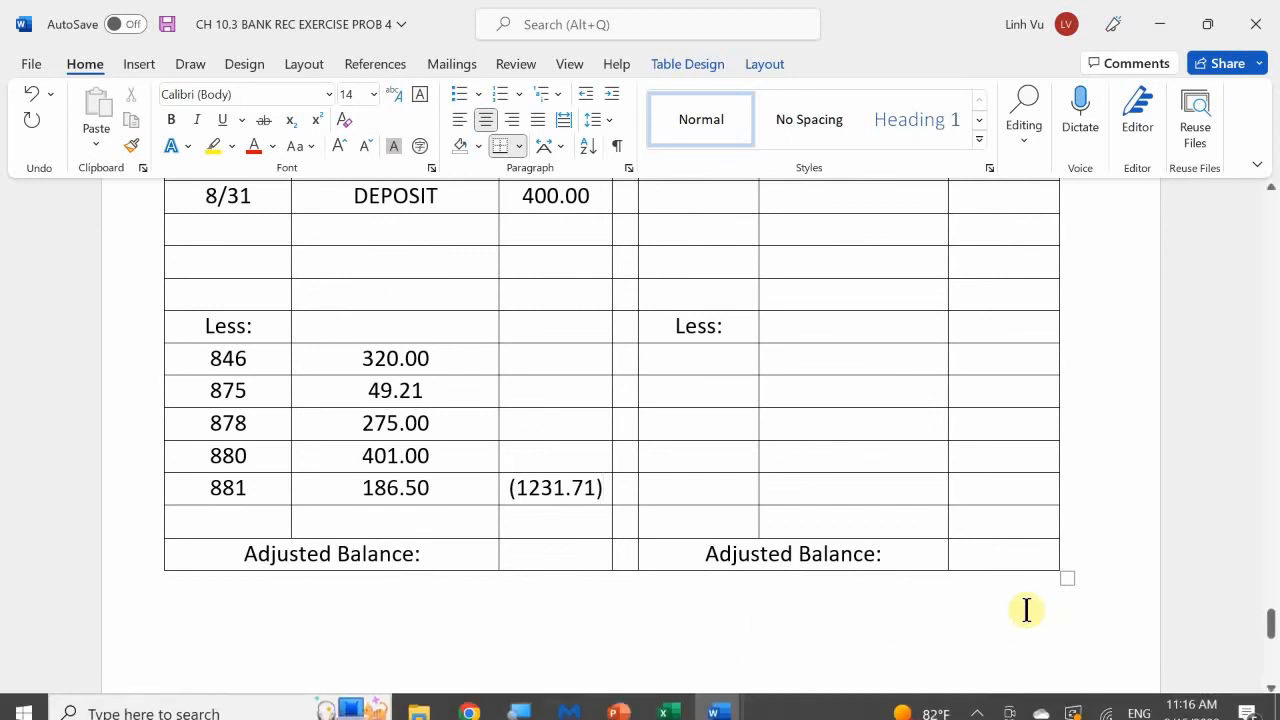
click(565, 558)
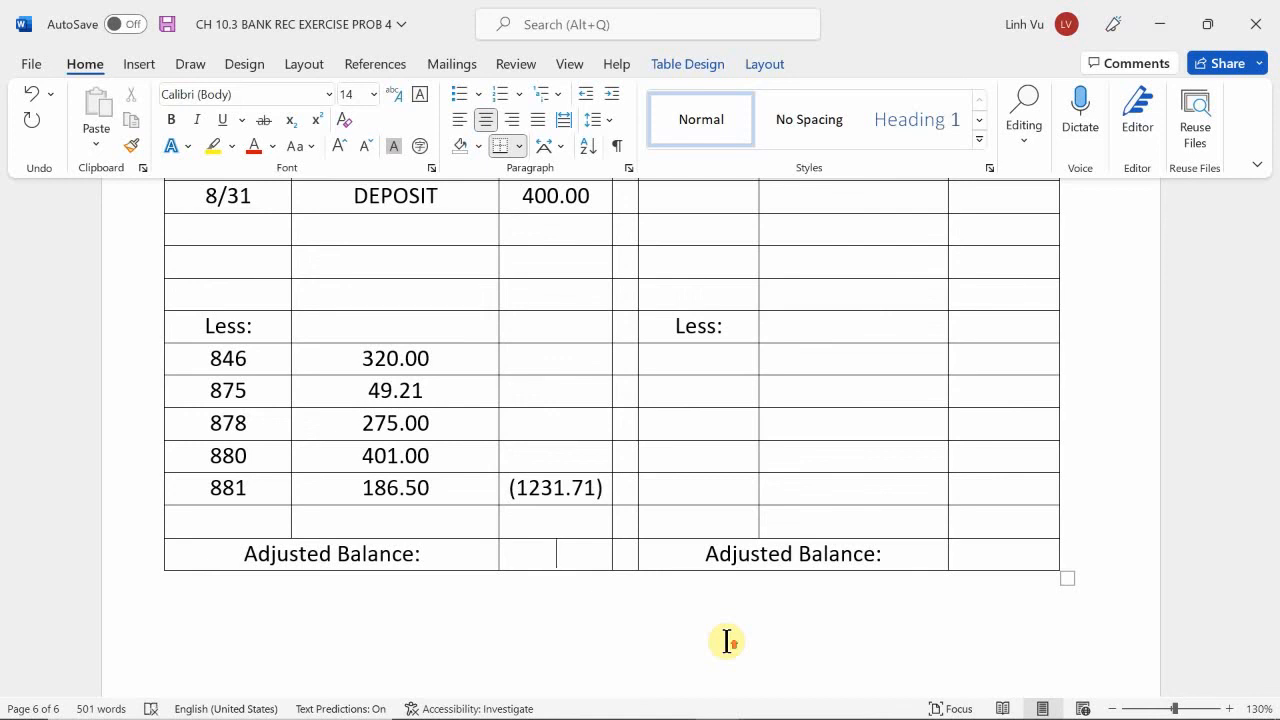
scroll(727, 642, up, 3)
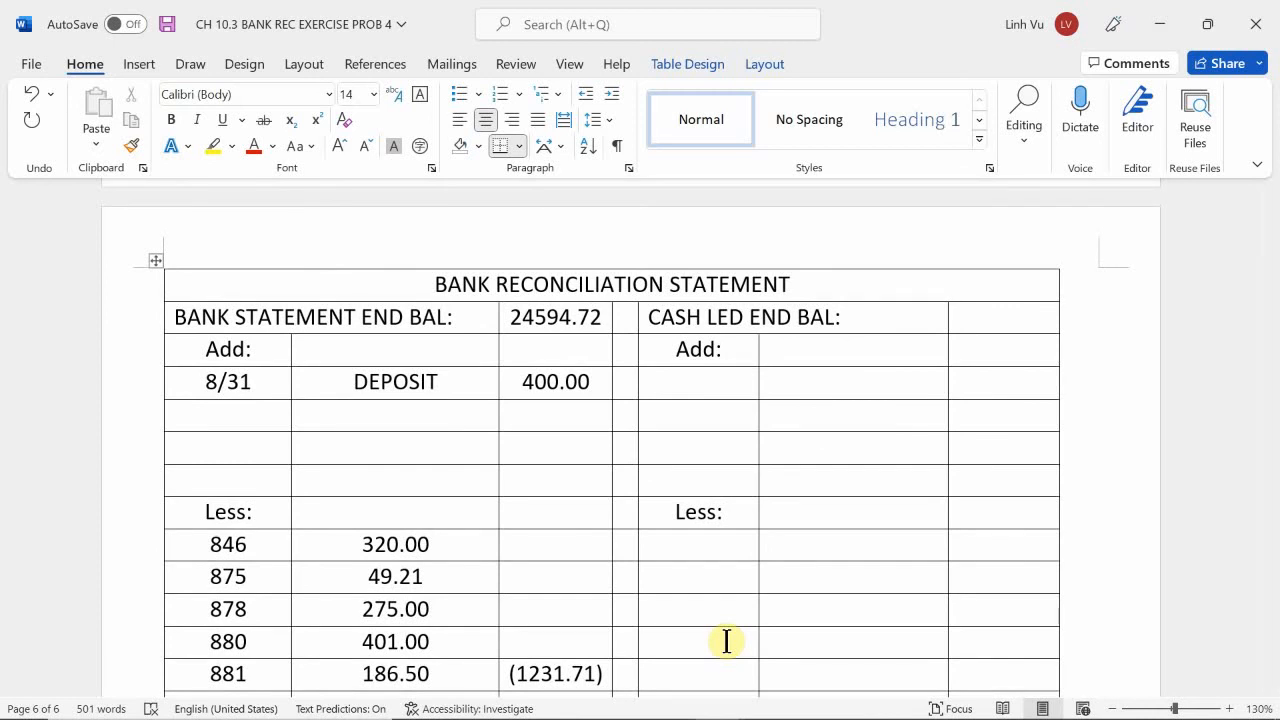
scroll(727, 642, down, 2)
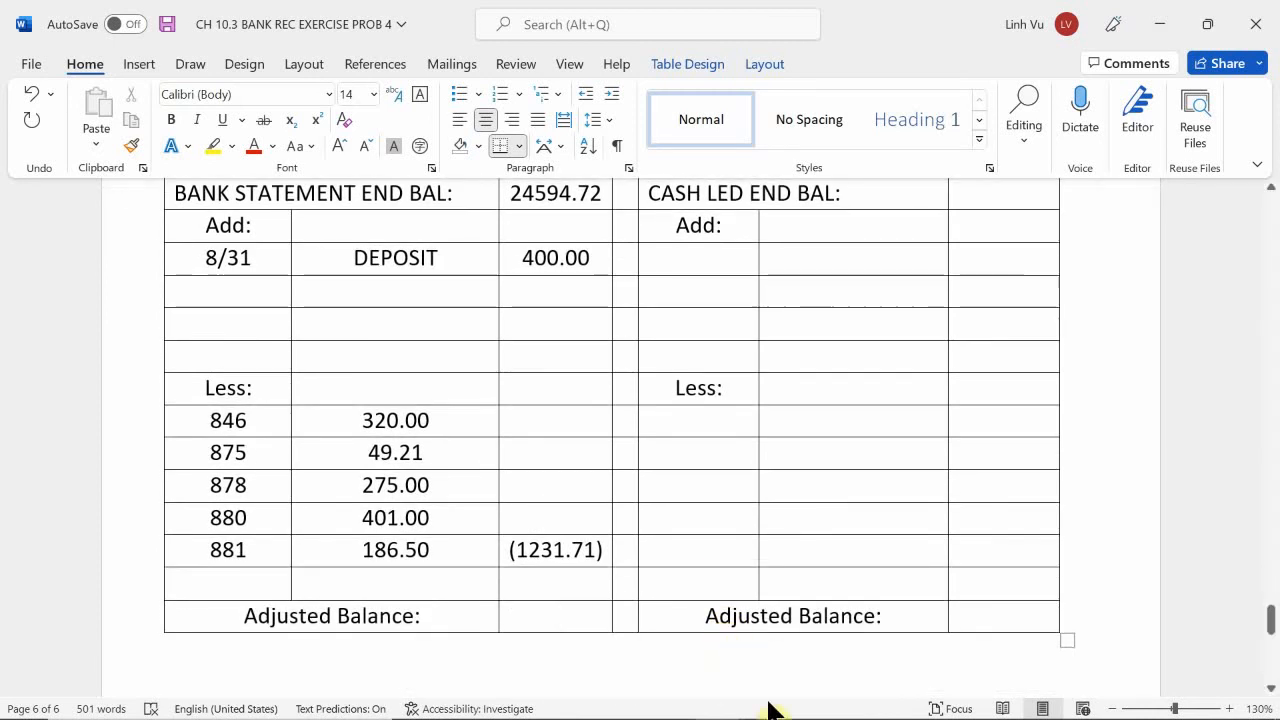
text(2)
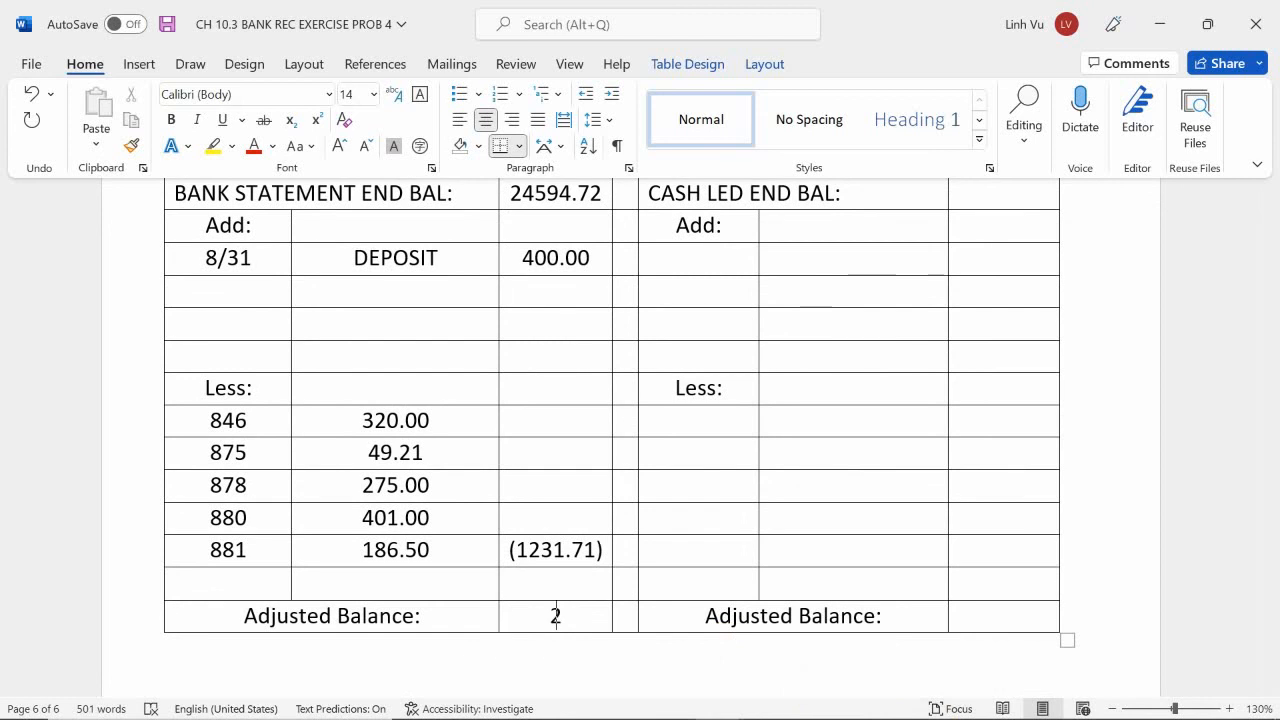
text(3763.01)
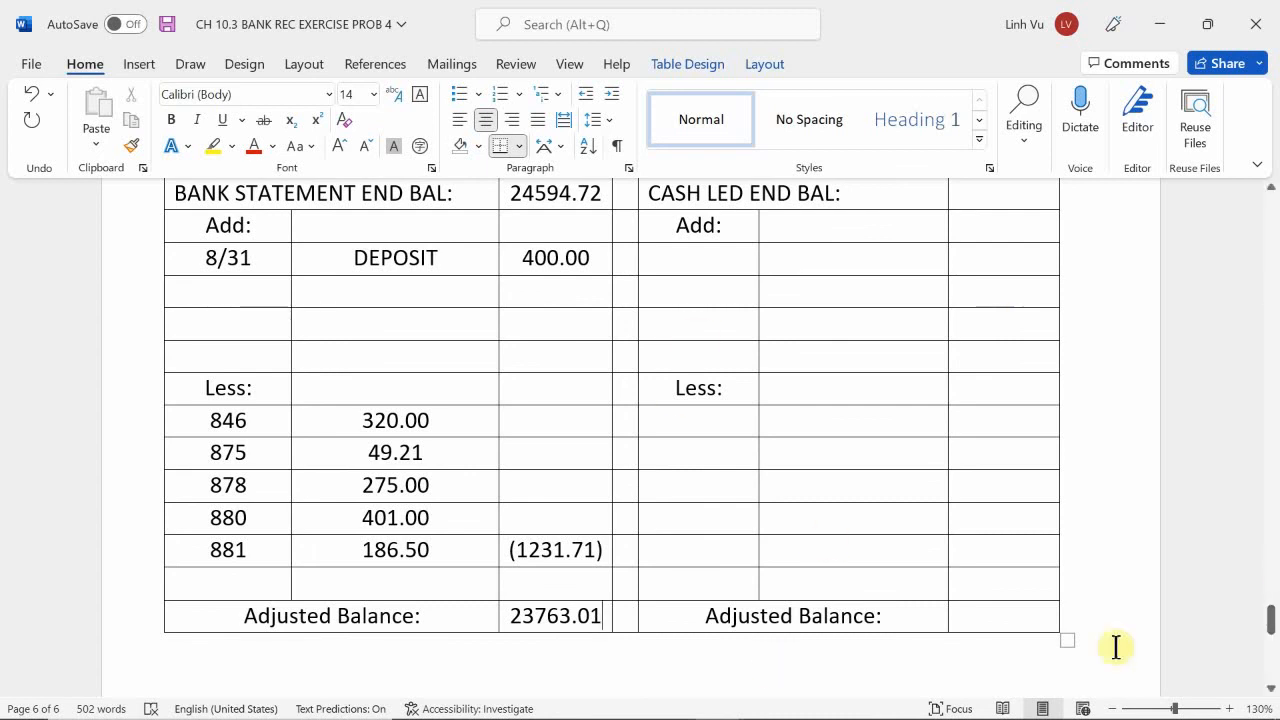
Highlight the Aug 31 row of the cash ledger in yellow, from the date through the balance.
scroll(1057, 449, up, 2)
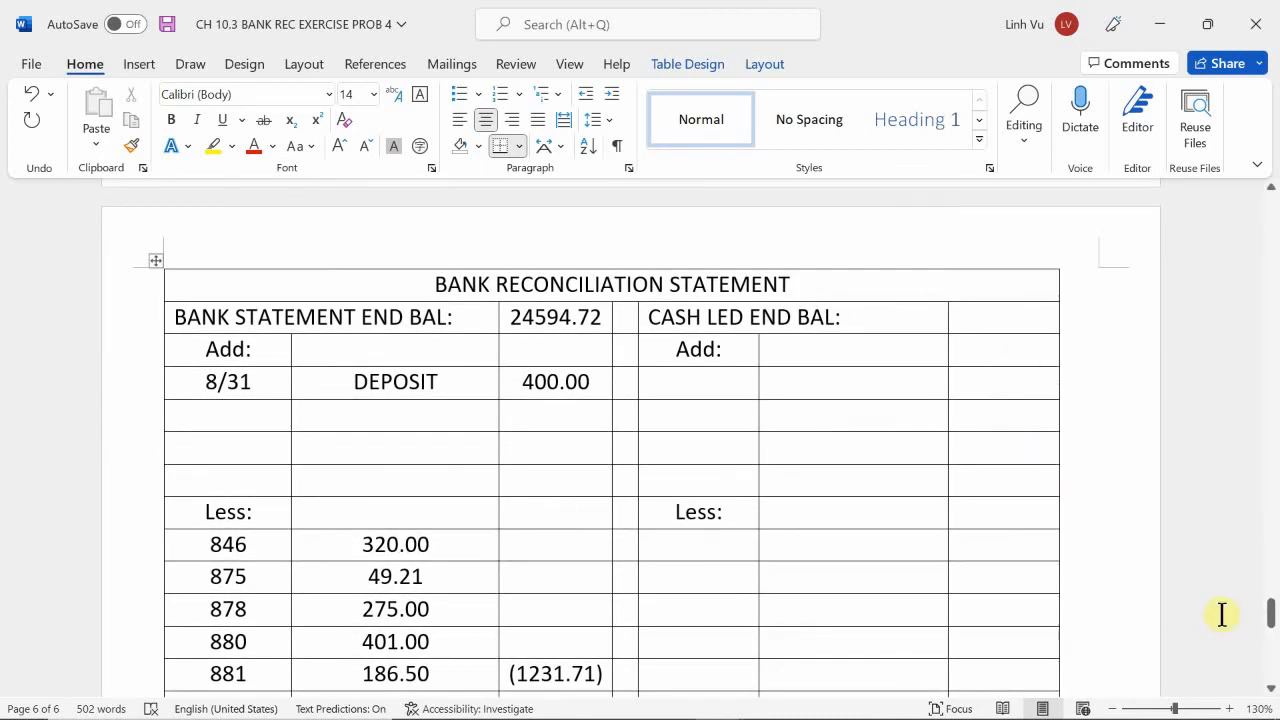
click(1002, 318)
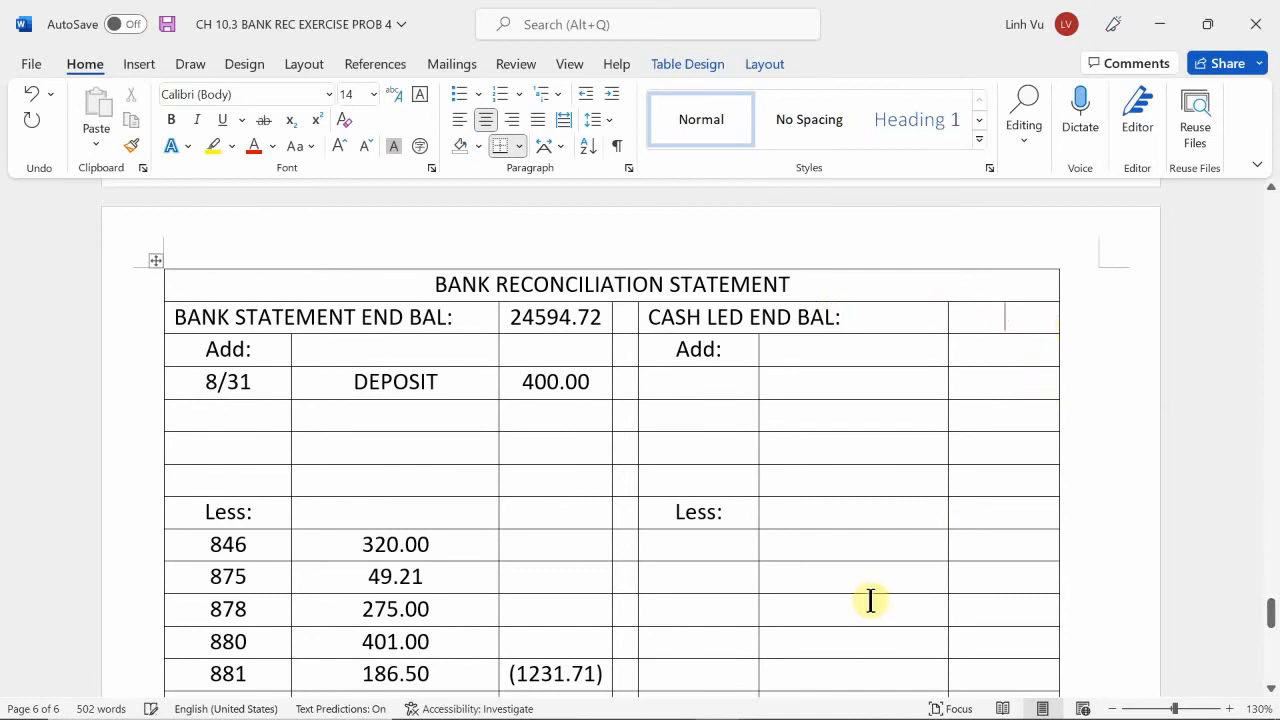
scroll(748, 566, up, 15)
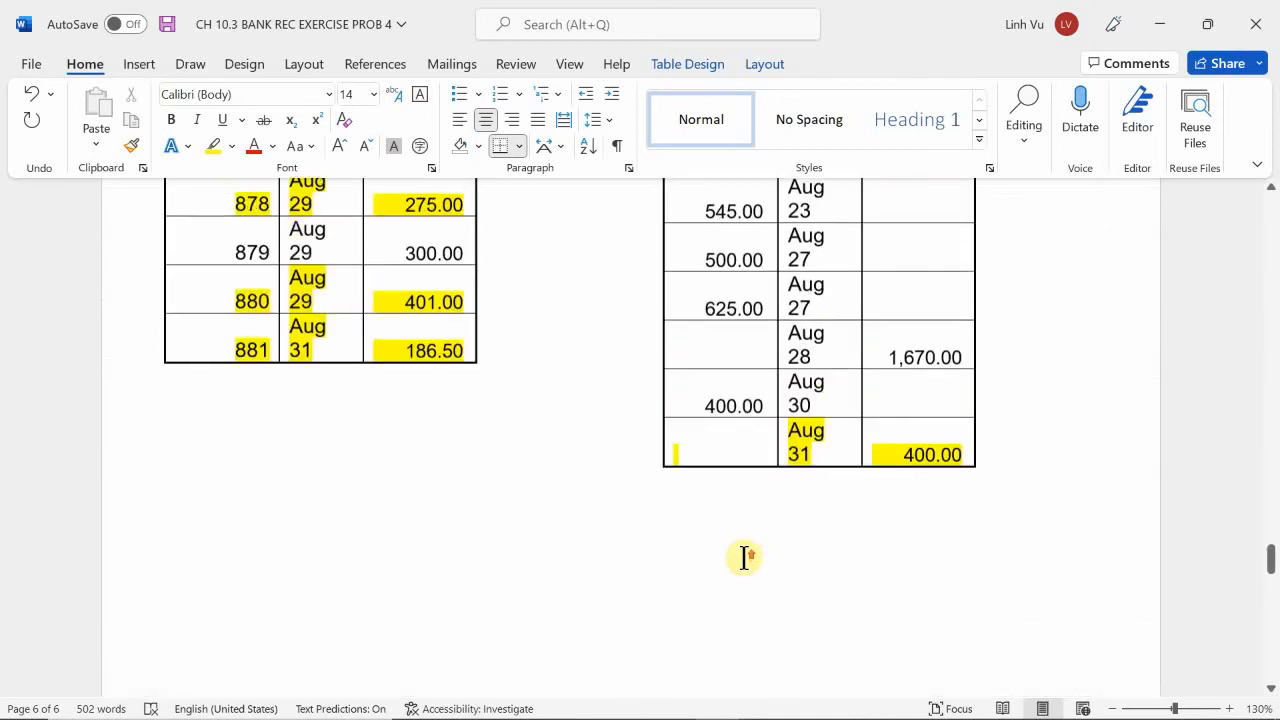
scroll(743, 558, up, 20)
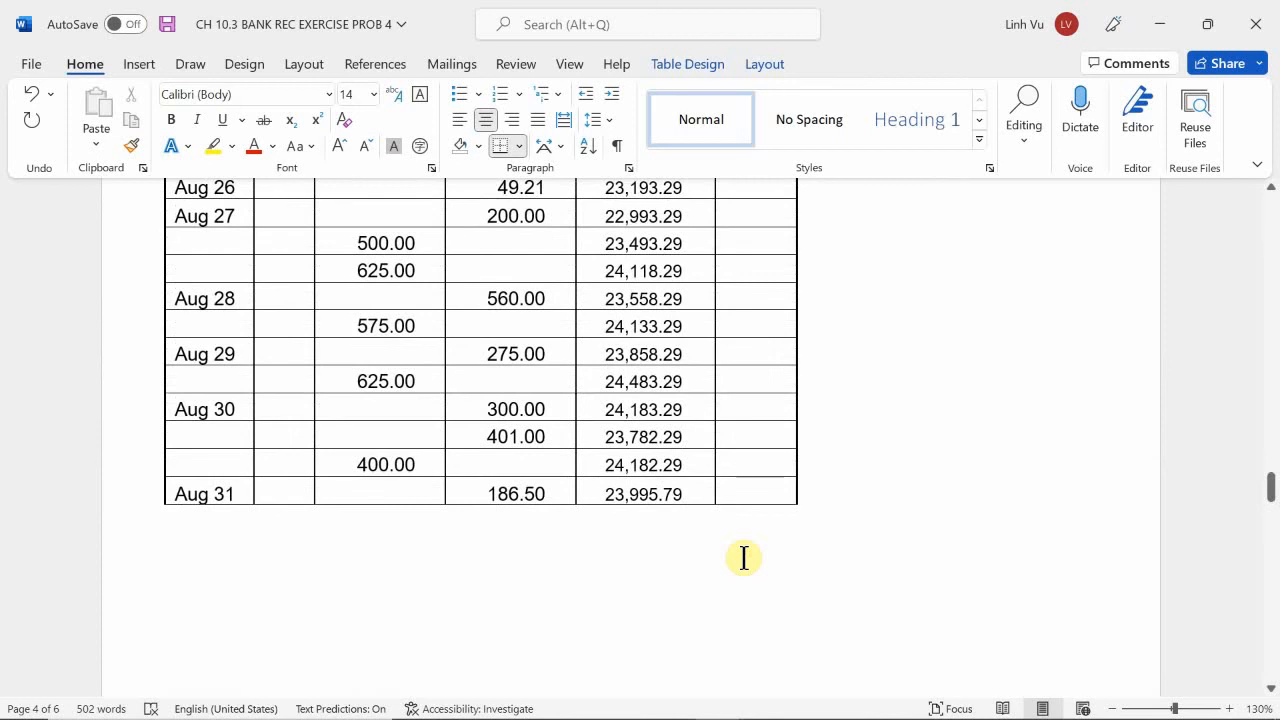
scroll(743, 555, up, 10)
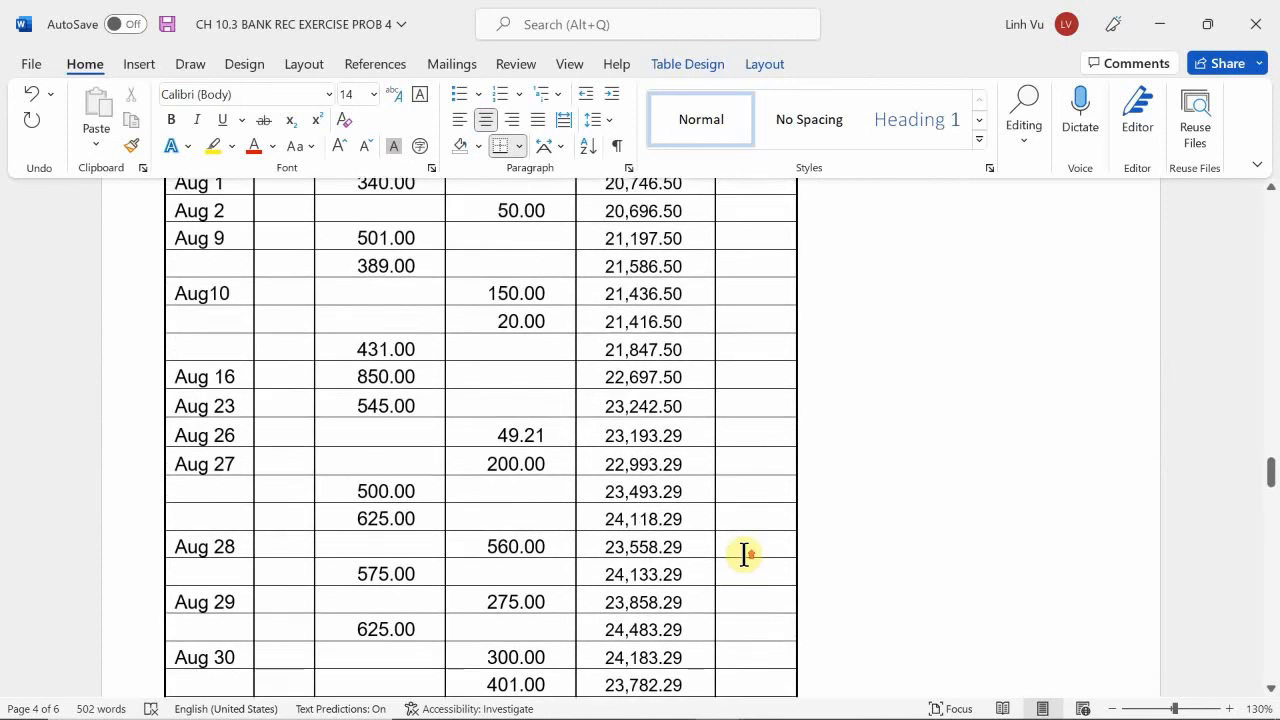
scroll(743, 555, down, 10)
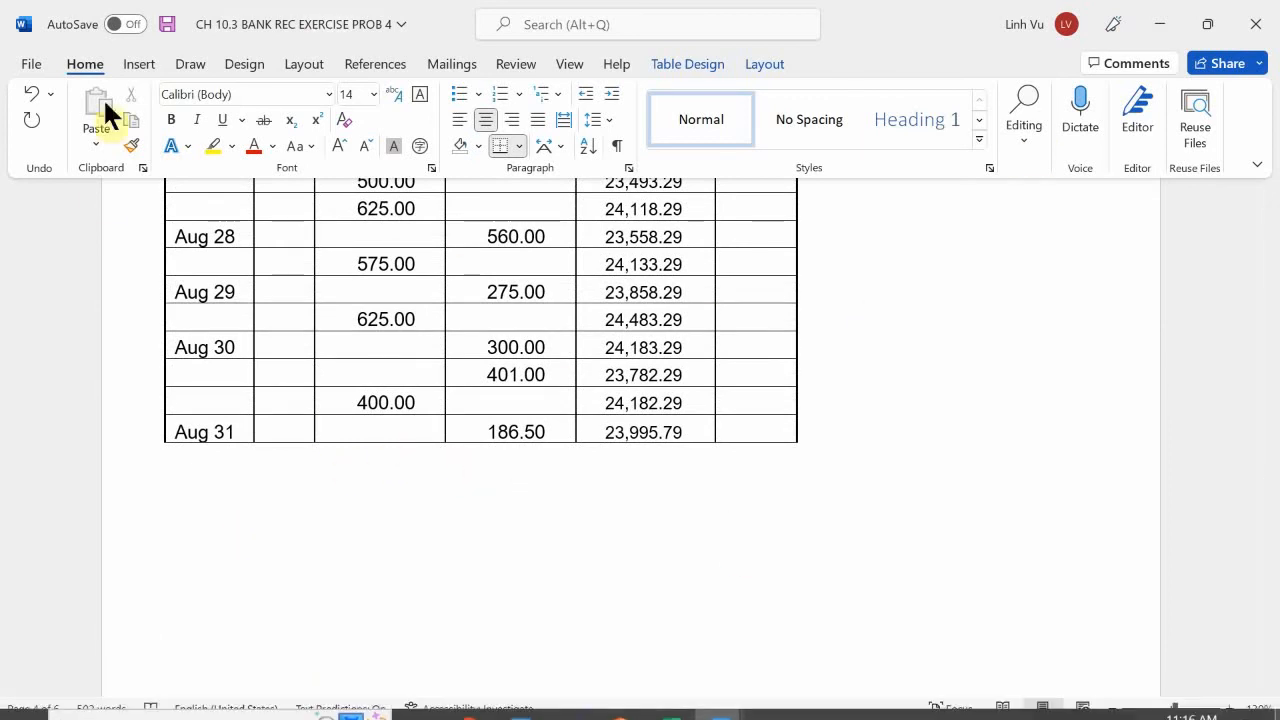
drag(705, 436, 201, 445)
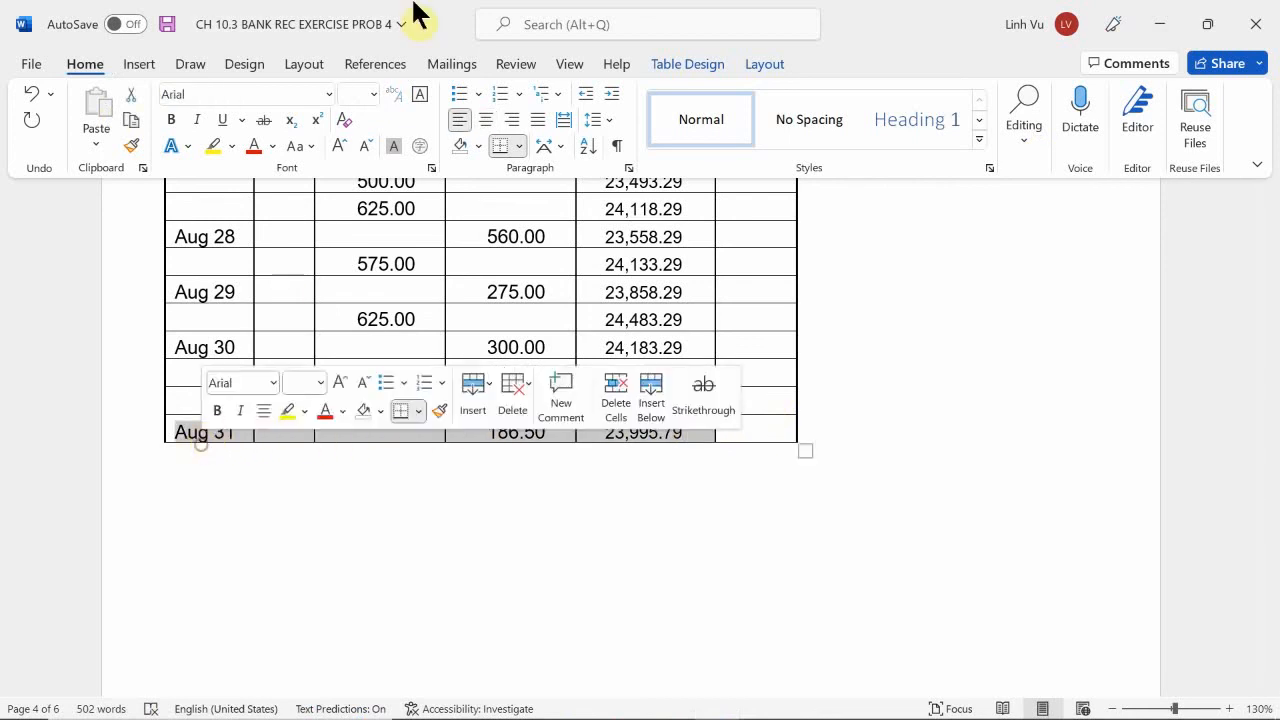
click(336, 147)
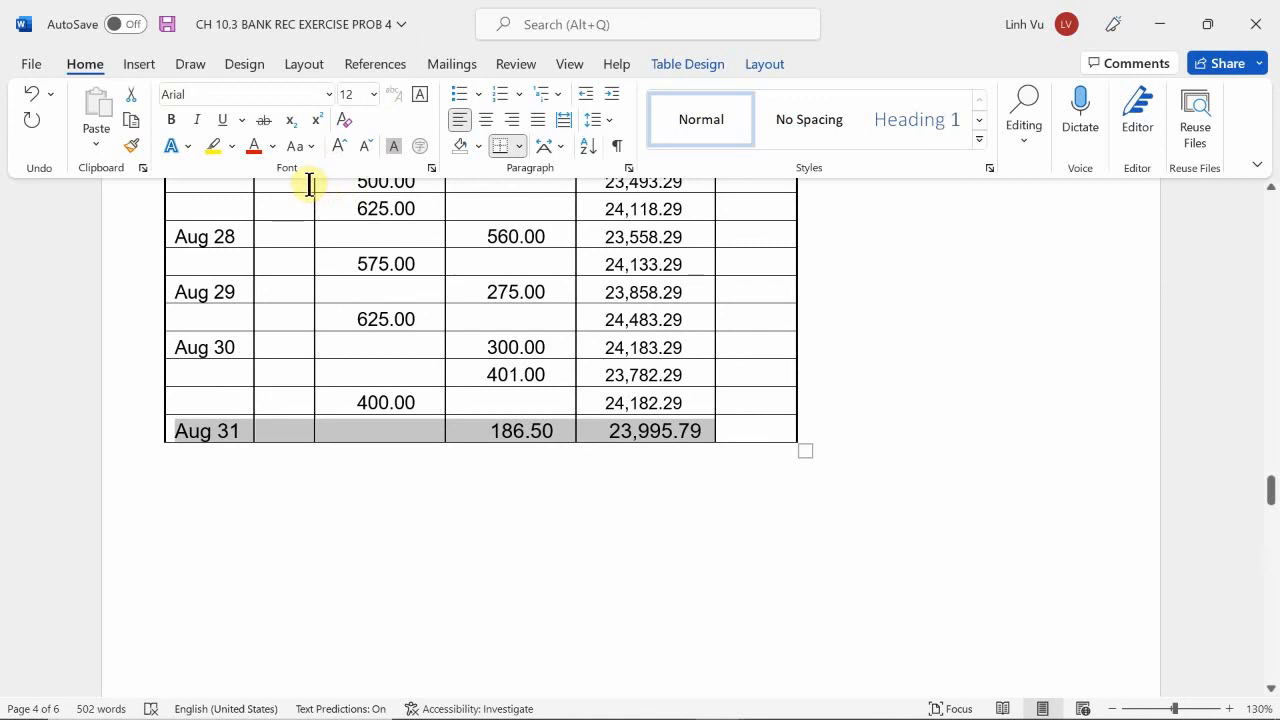
key(ctrl+z)
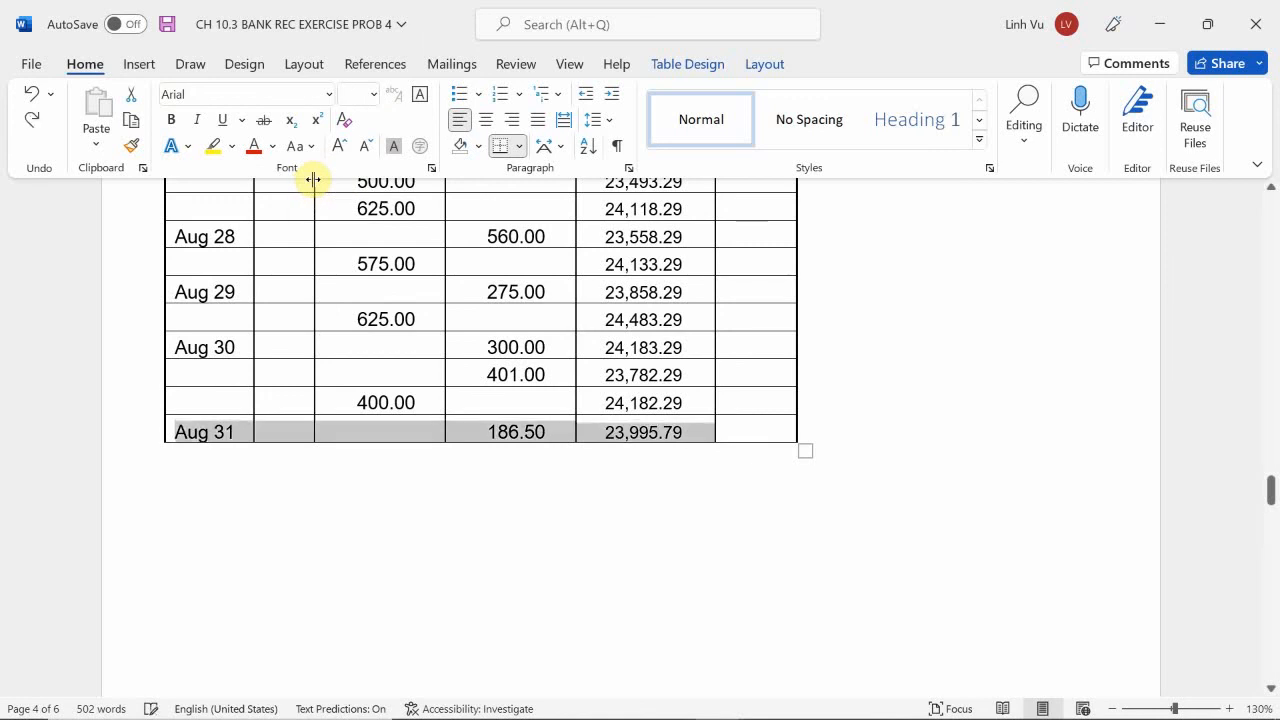
click(209, 143)
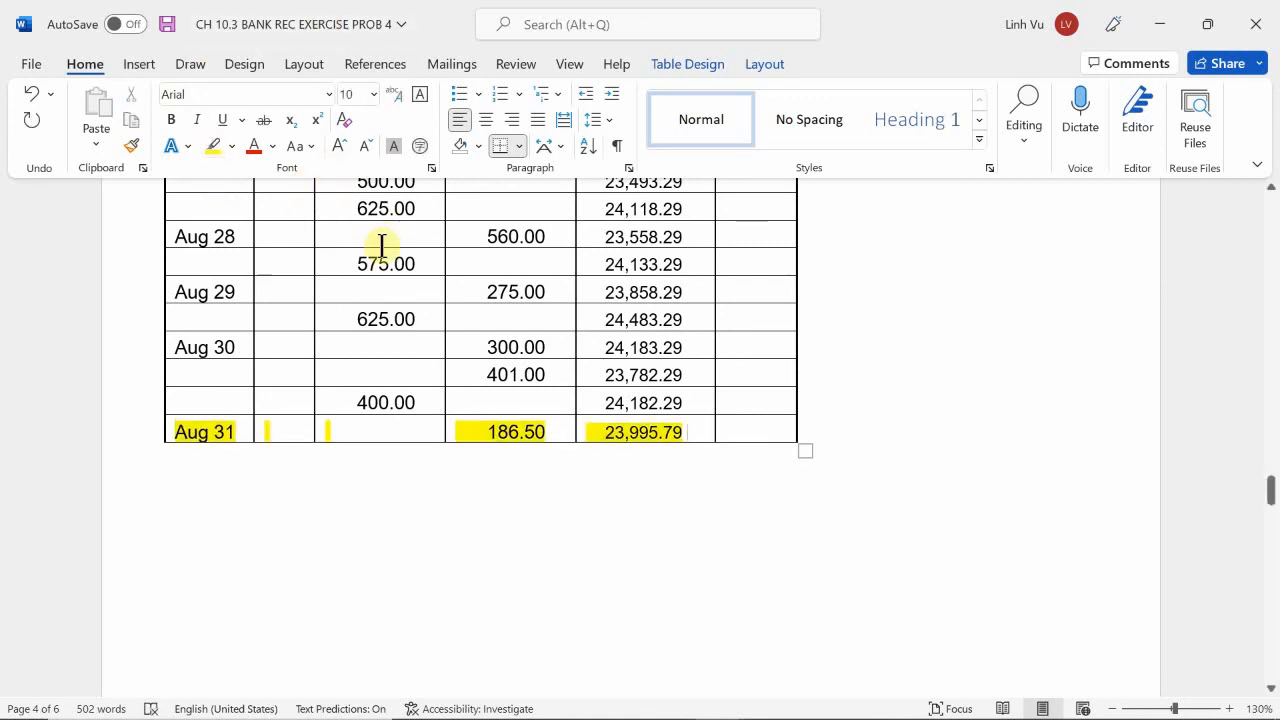
Enter 23995.79 as the cash ledger ending balance in the reconciliation statement.
scroll(983, 360, down, 15)
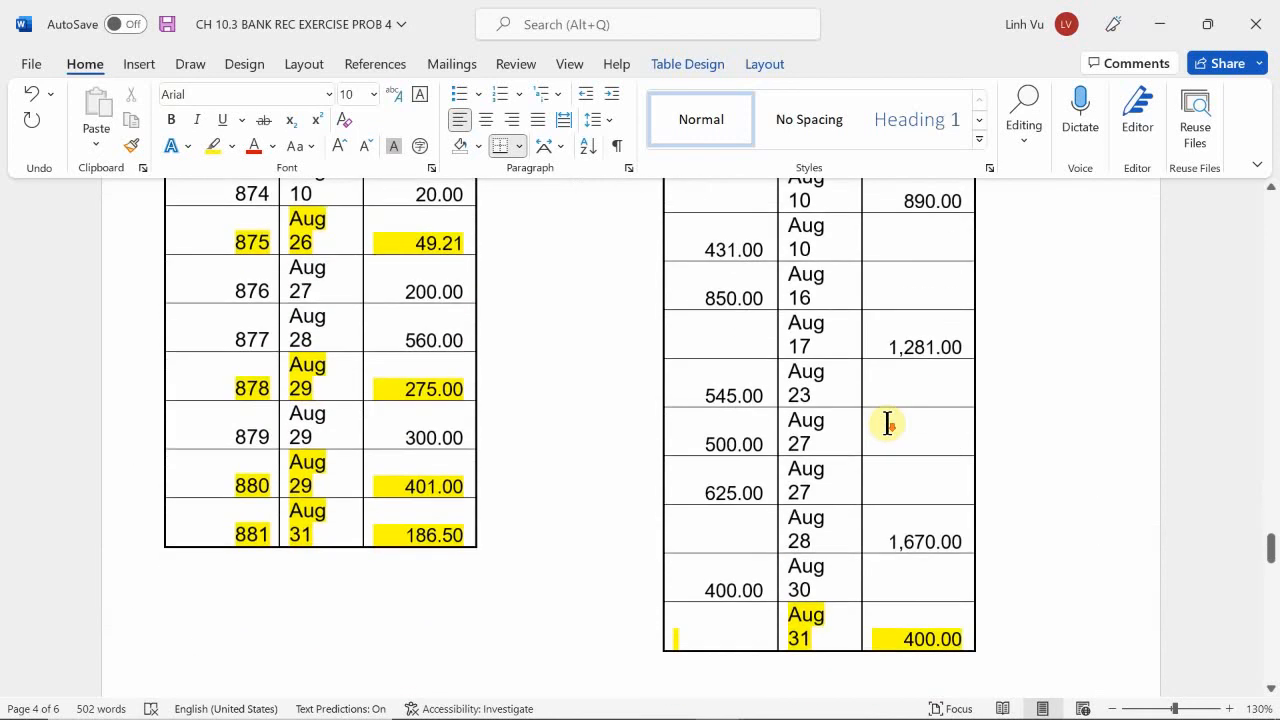
scroll(888, 424, down, 10)
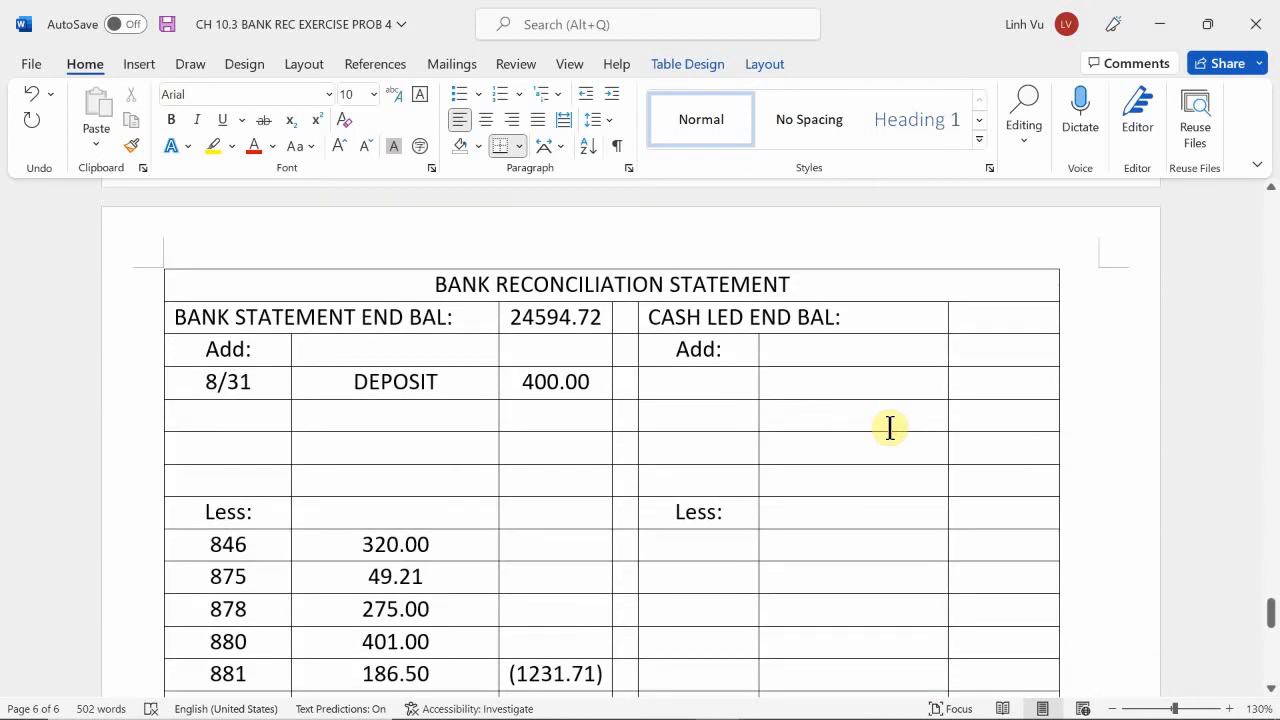
scroll(974, 406, up, 1)
click(995, 379)
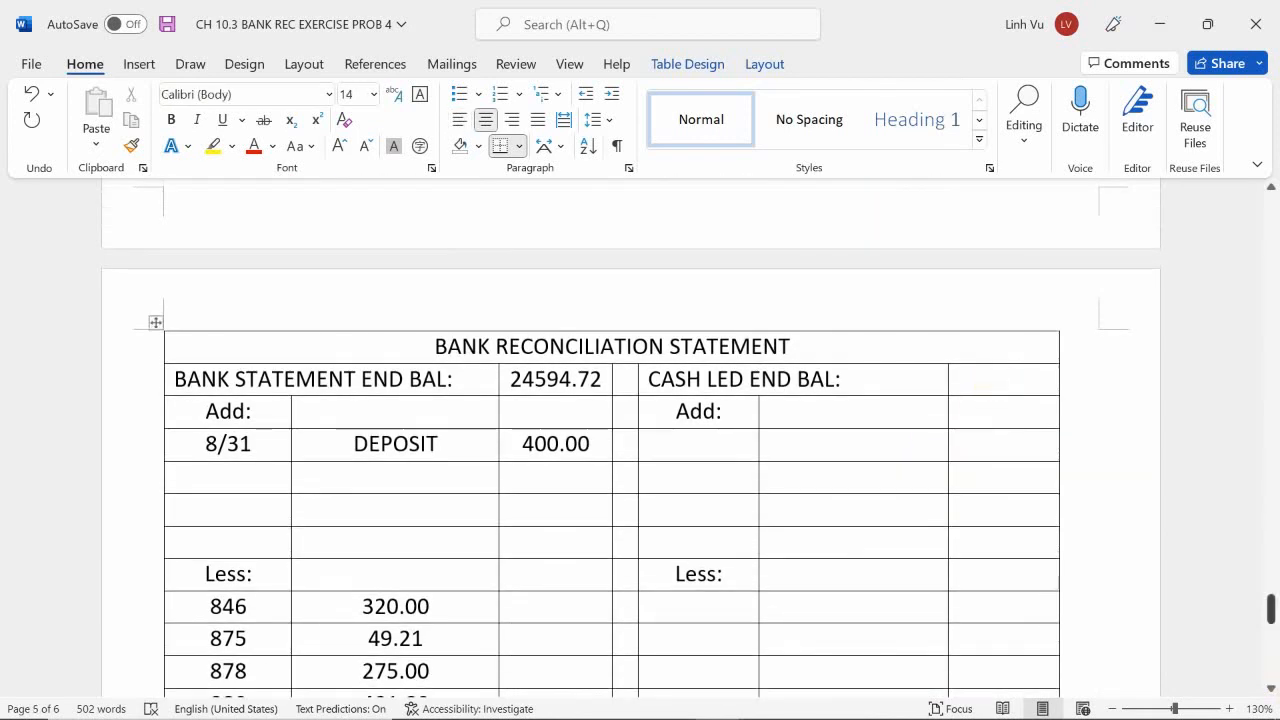
text(23995.79)
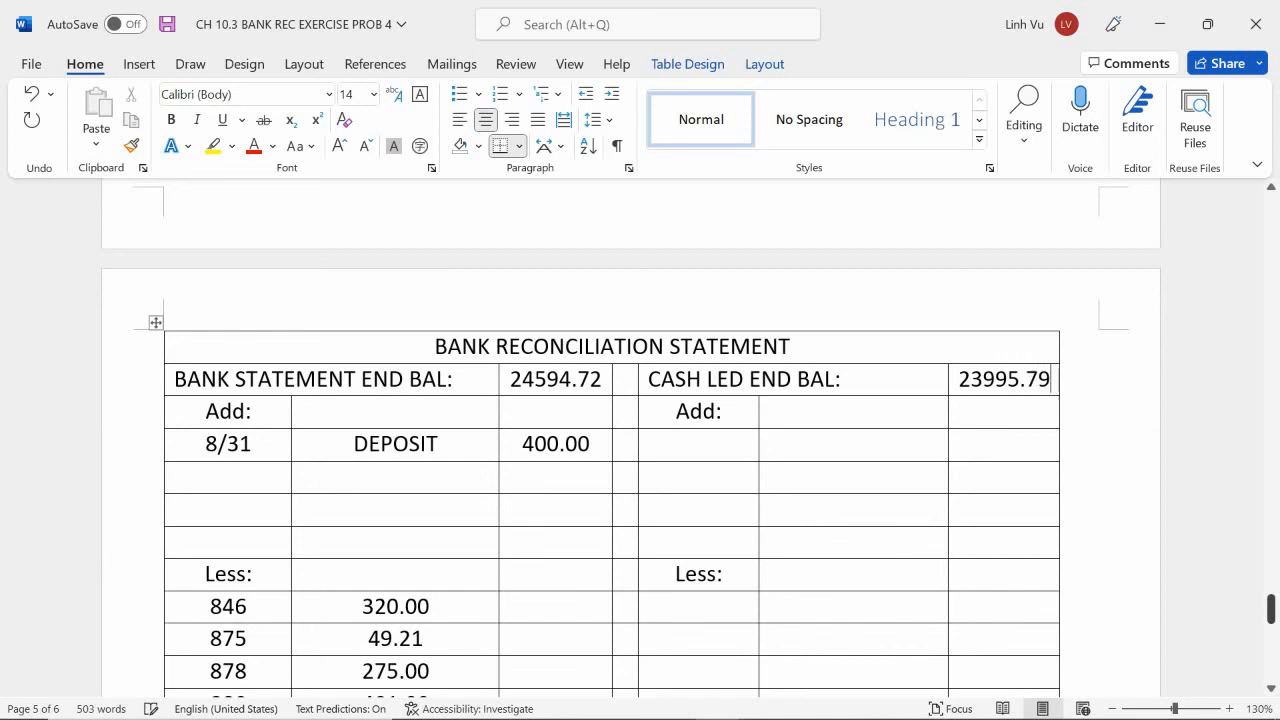
scroll(1152, 640, up, 10)
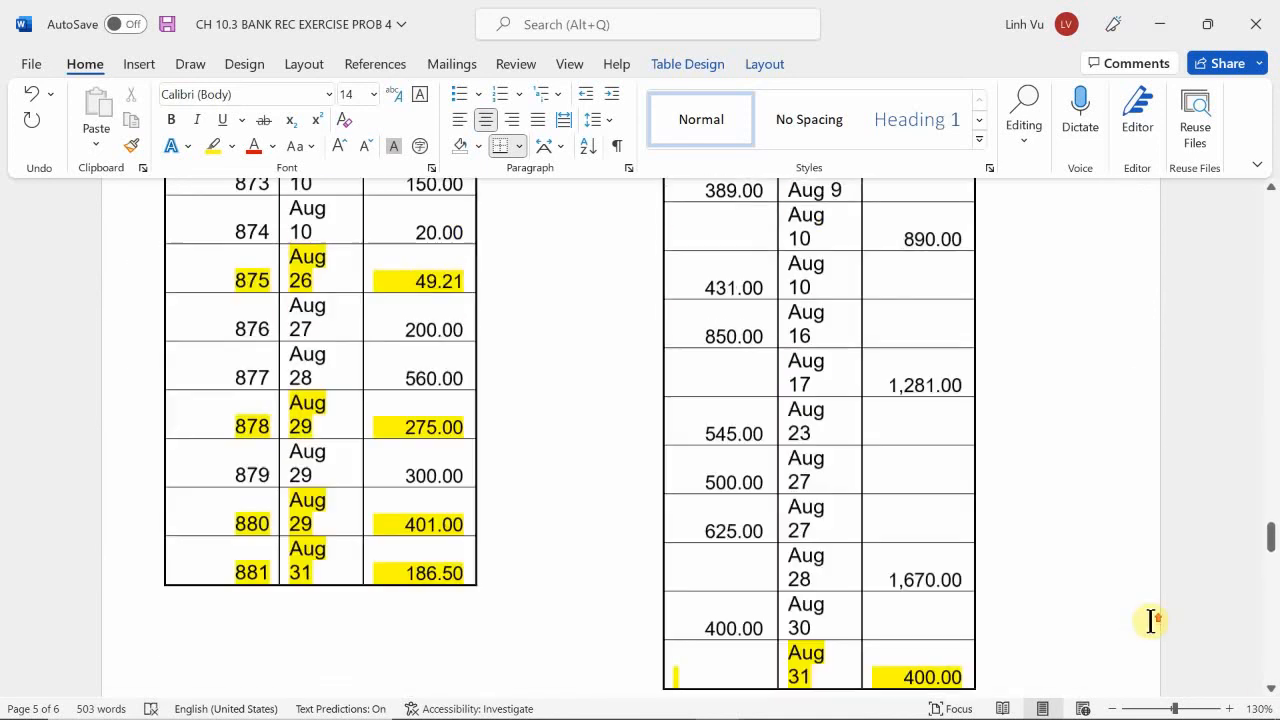
scroll(1150, 621, up, 5)
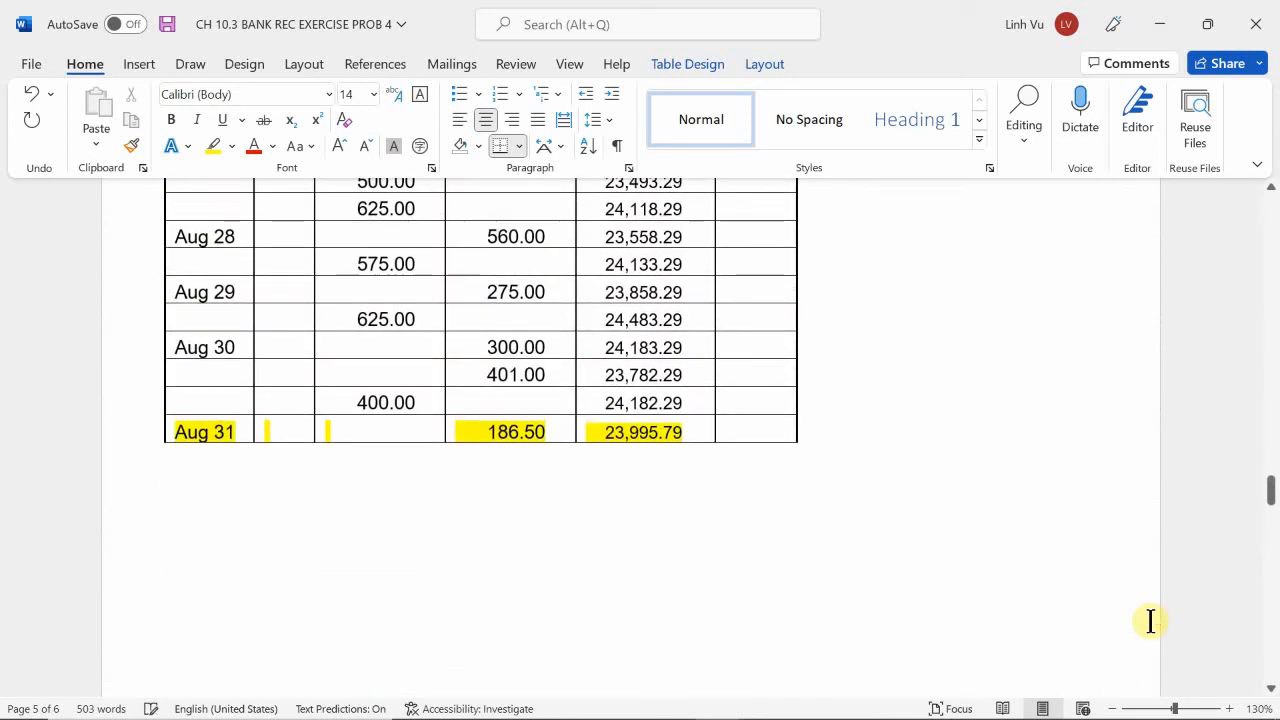
scroll(1150, 621, down, 8)
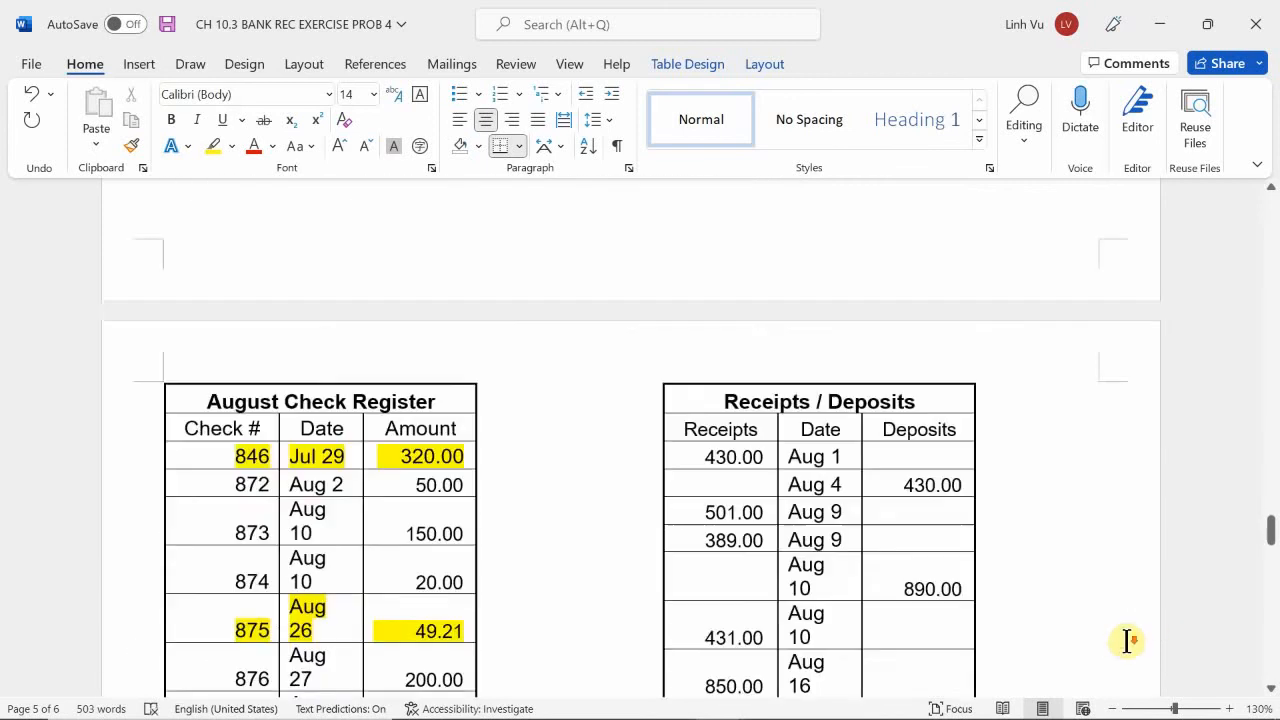
scroll(1127, 643, down, 8)
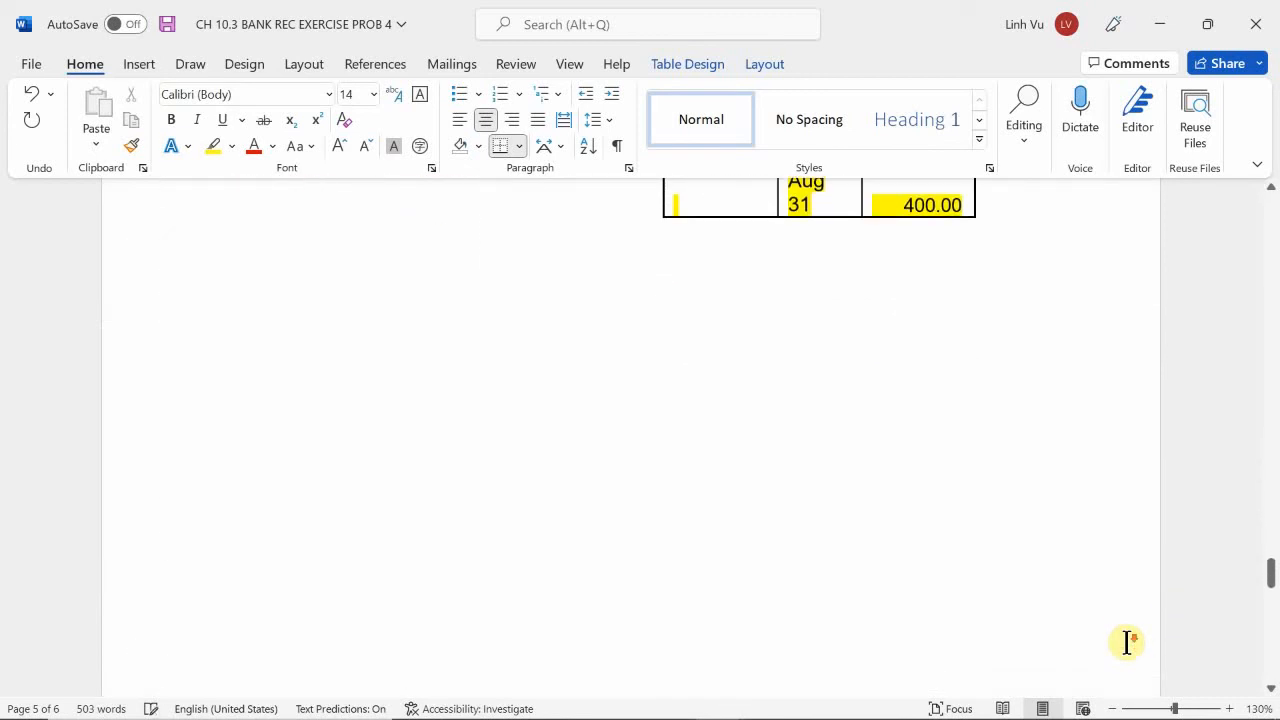
scroll(1127, 643, down, 2)
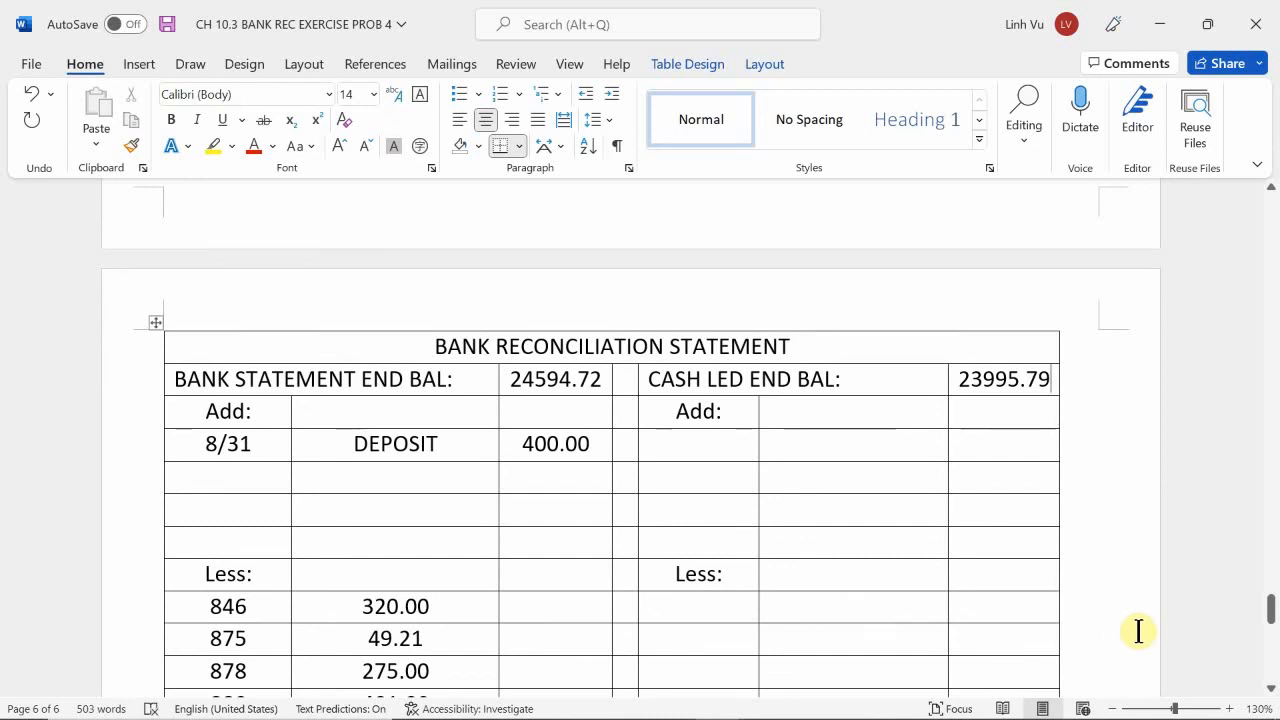
Highlight the ACH and Interest rows under Credits in the bank statement in yellow, including their dates and amounts.
click(694, 435)
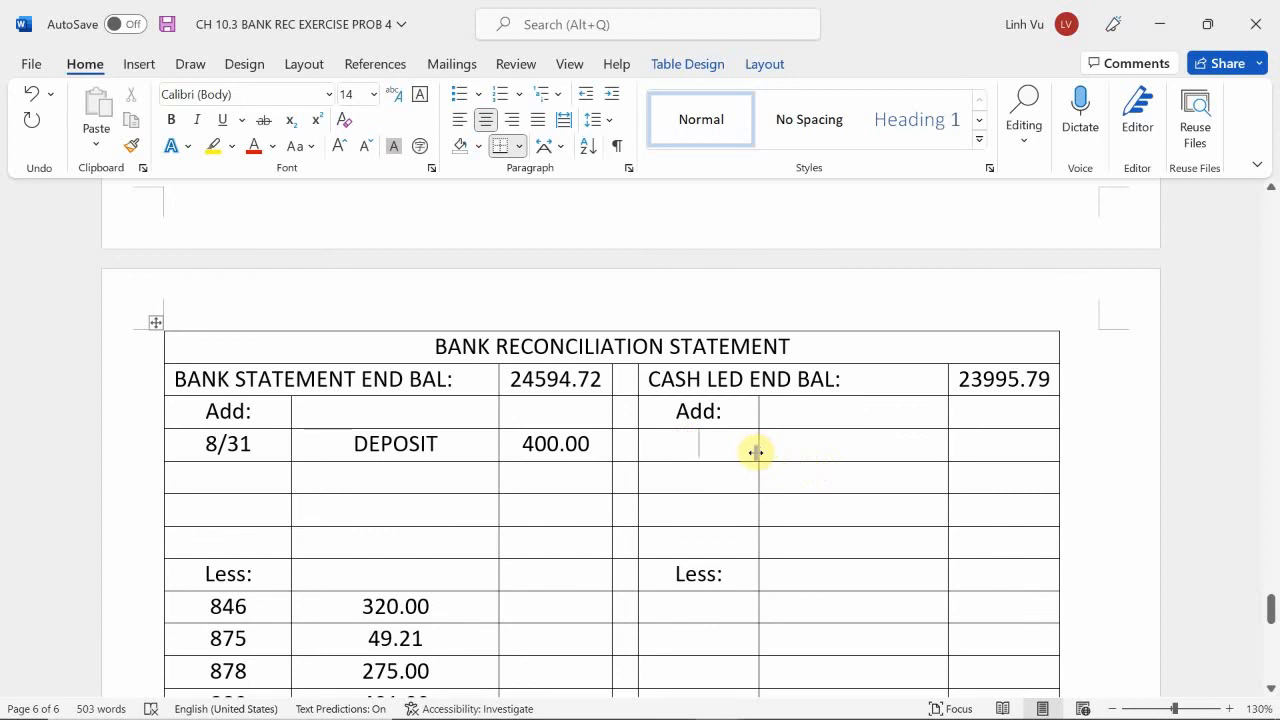
scroll(549, 385, up, 10)
scroll(549, 385, up, 20)
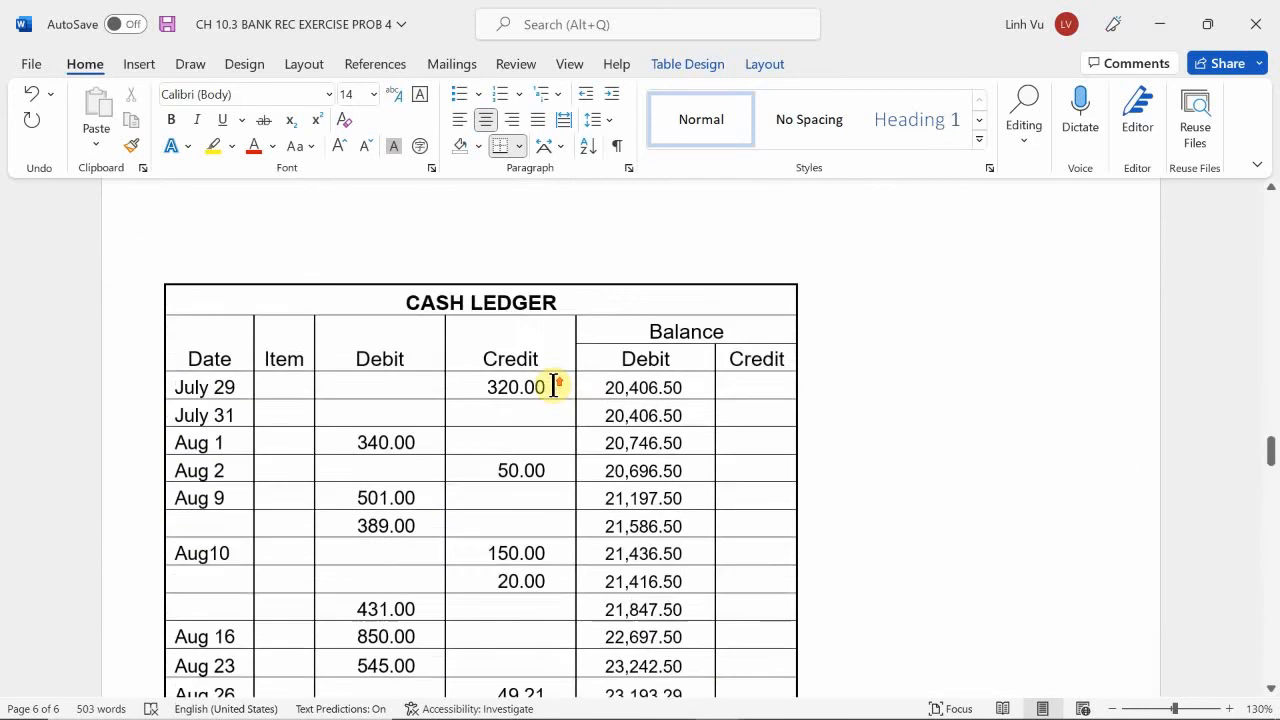
scroll(561, 390, up, 2)
scroll(563, 391, down, 3)
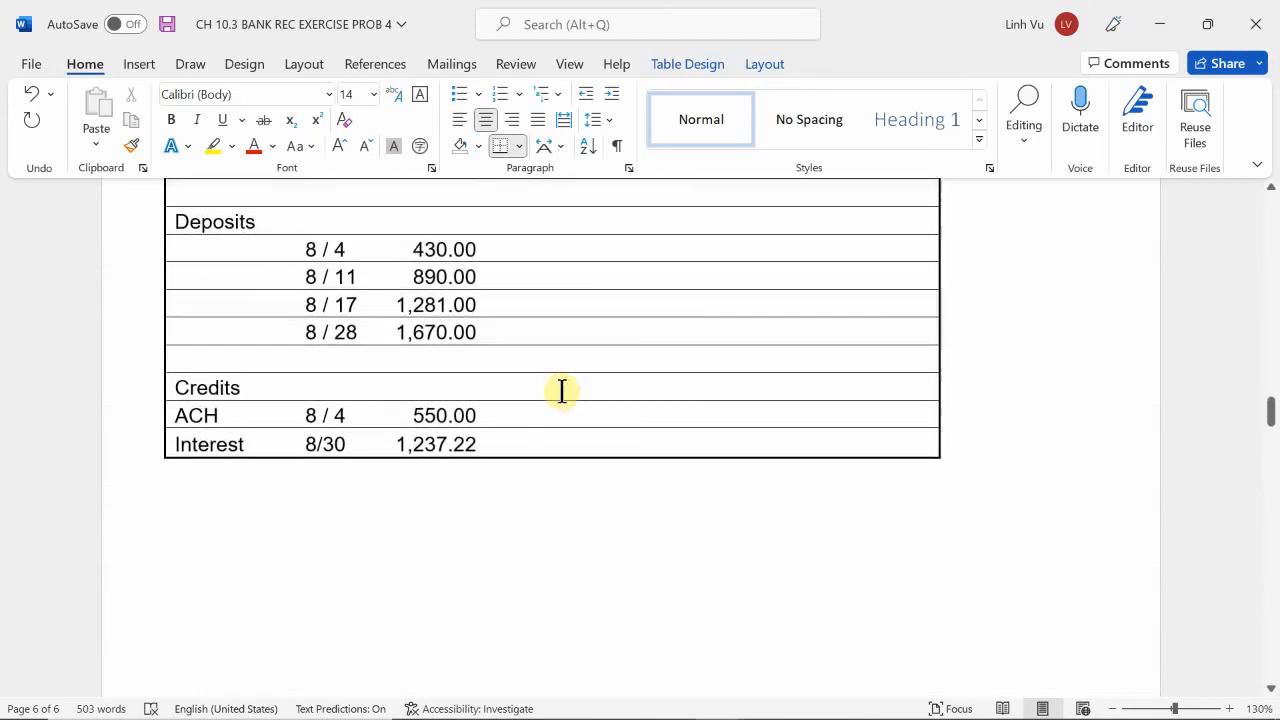
scroll(580, 391, up, 2)
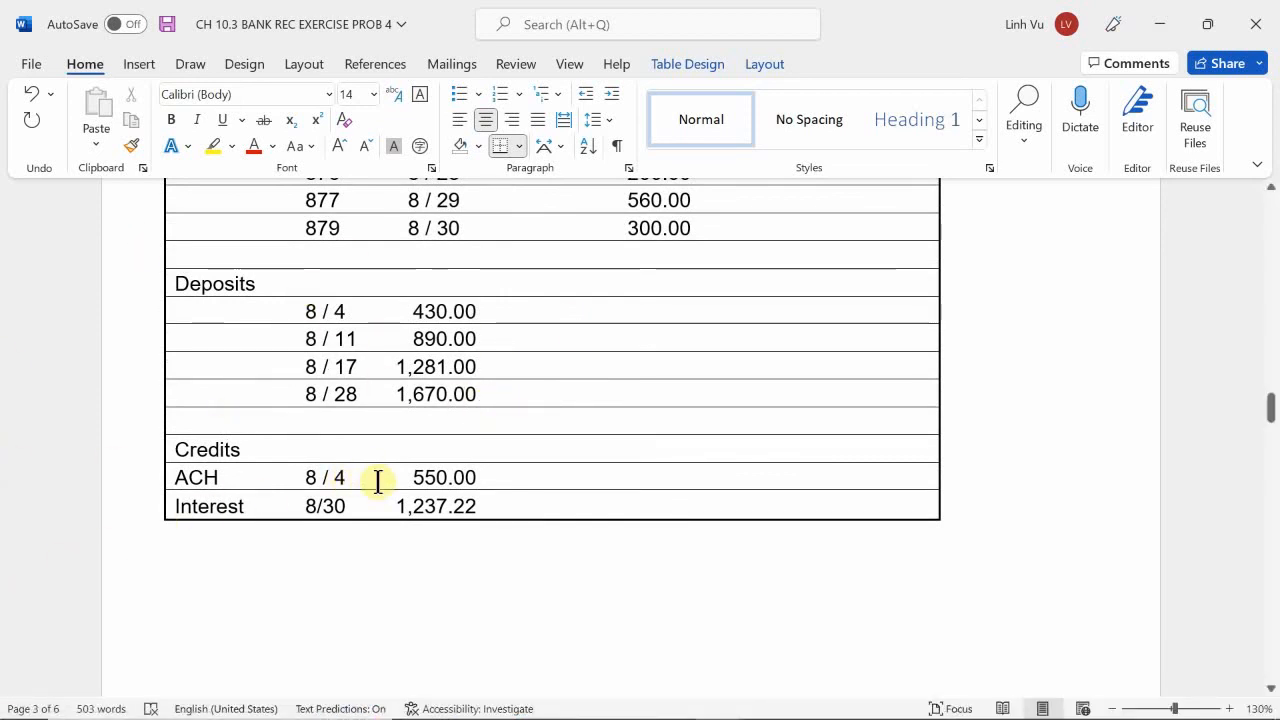
drag(491, 511, 205, 482)
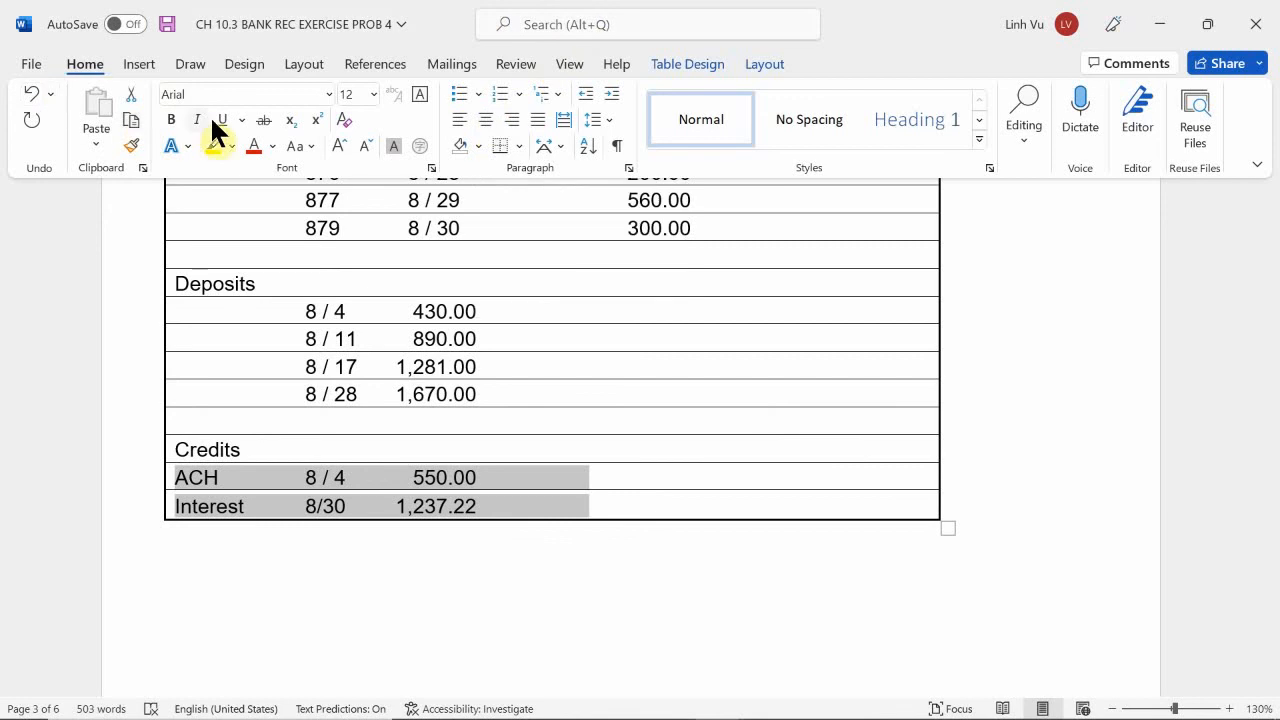
click(214, 145)
click(380, 291)
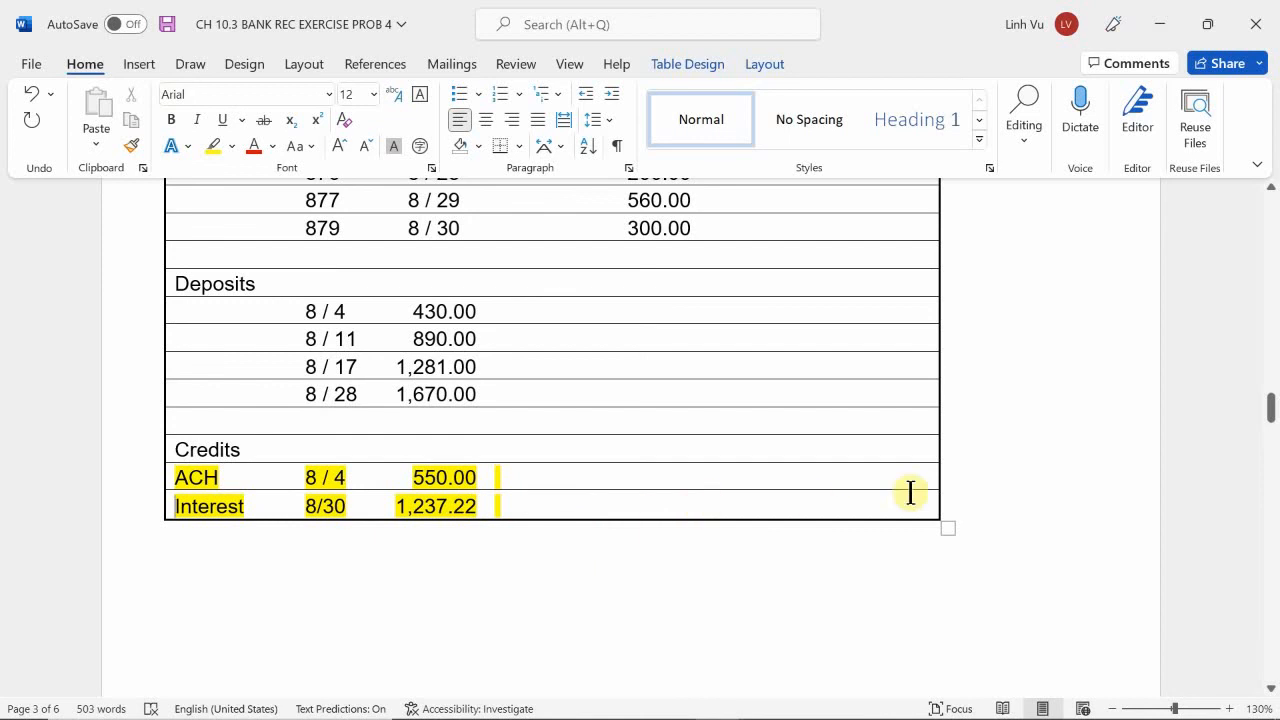
Enter 550.00 and 1237.22 on the first two rows of the cash ledger side's Add section in the reconciliation statement.
scroll(909, 491, down, 15)
scroll(700, 520, down, 20)
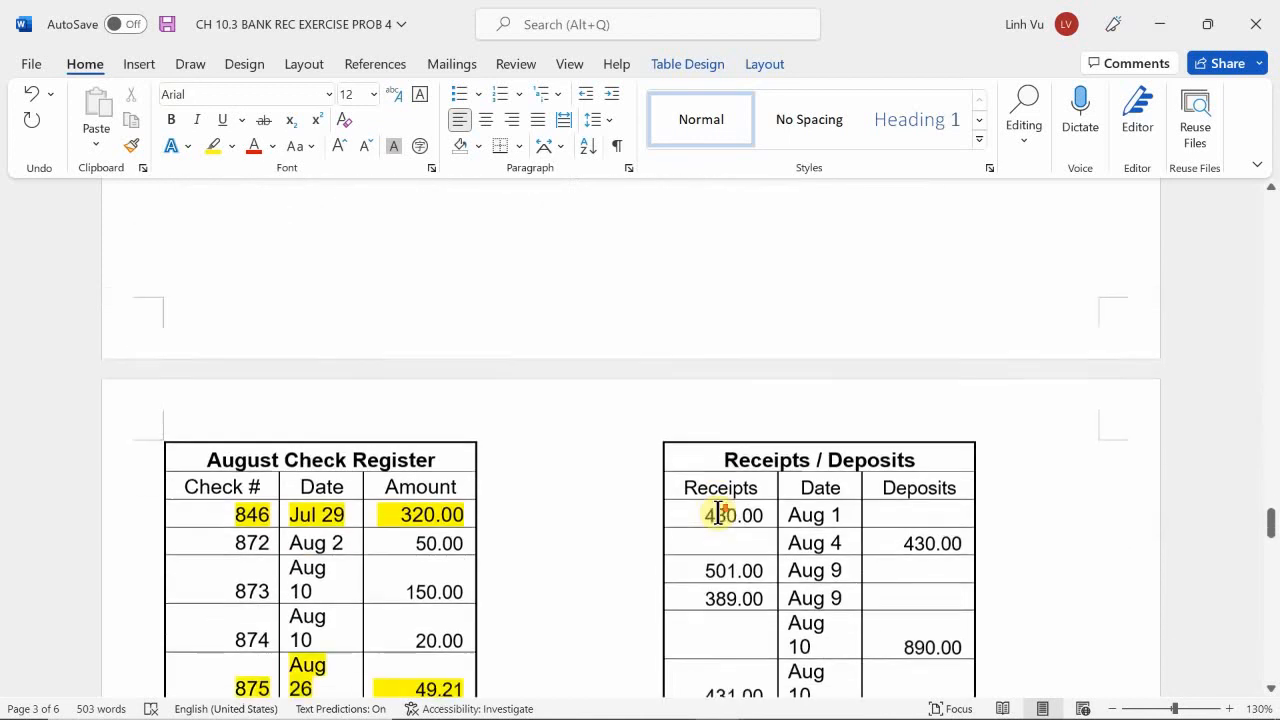
scroll(790, 525, down, 1)
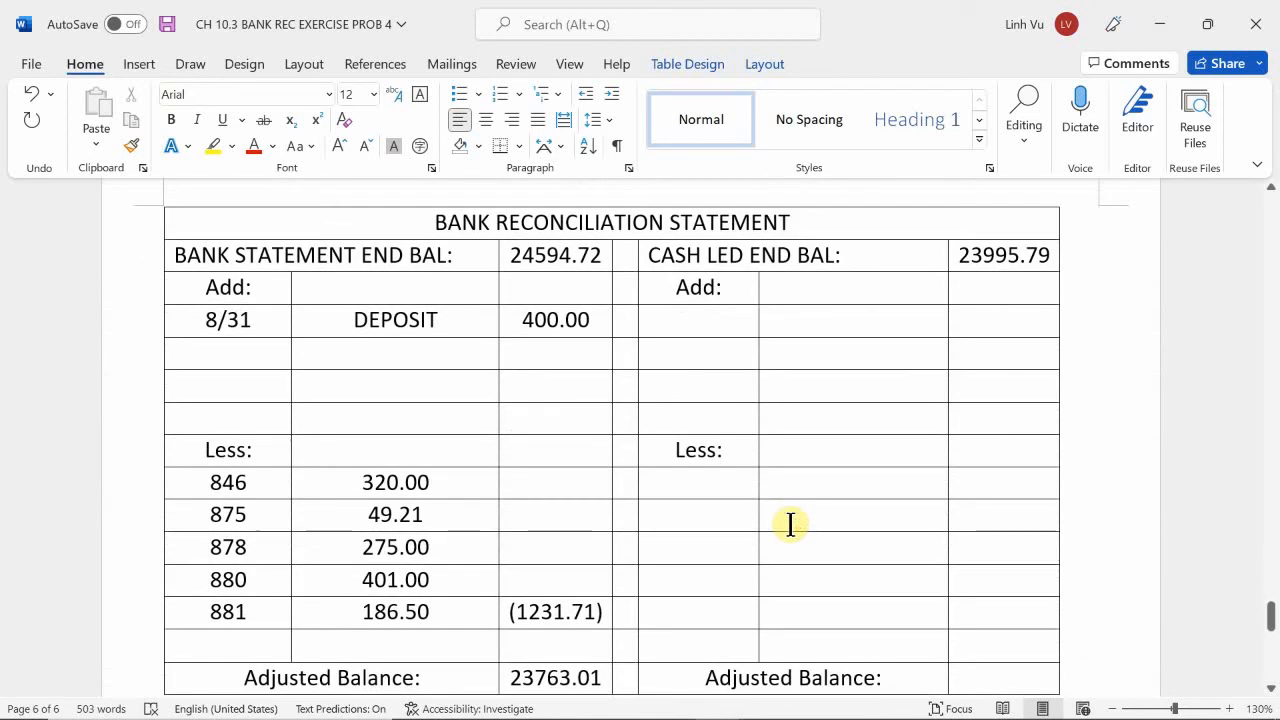
click(831, 317)
text(5)
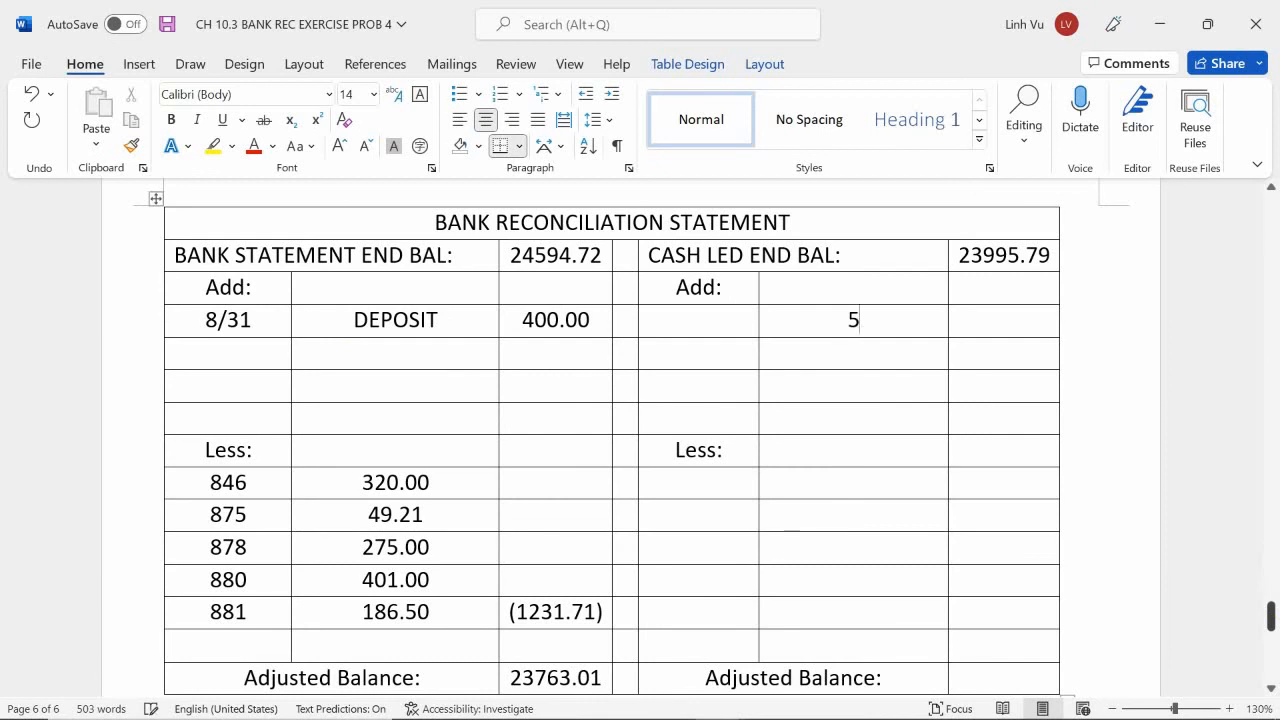
text(50.001)
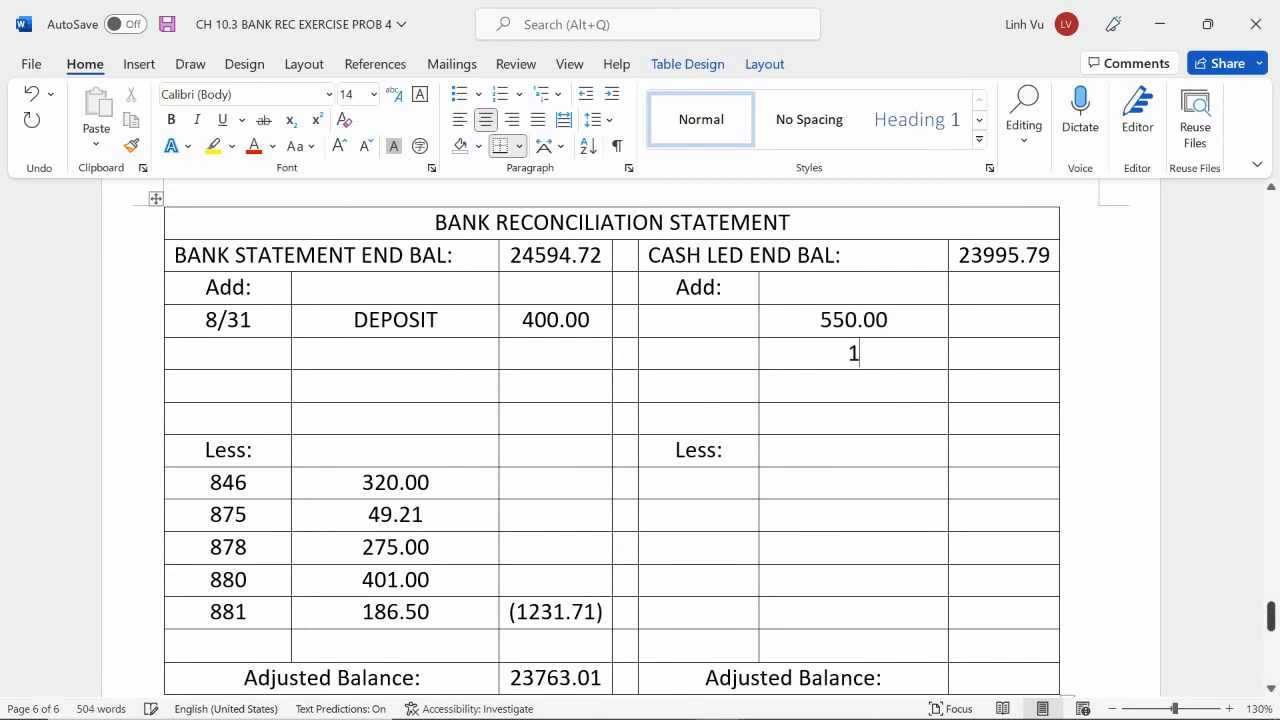
text(237.22)
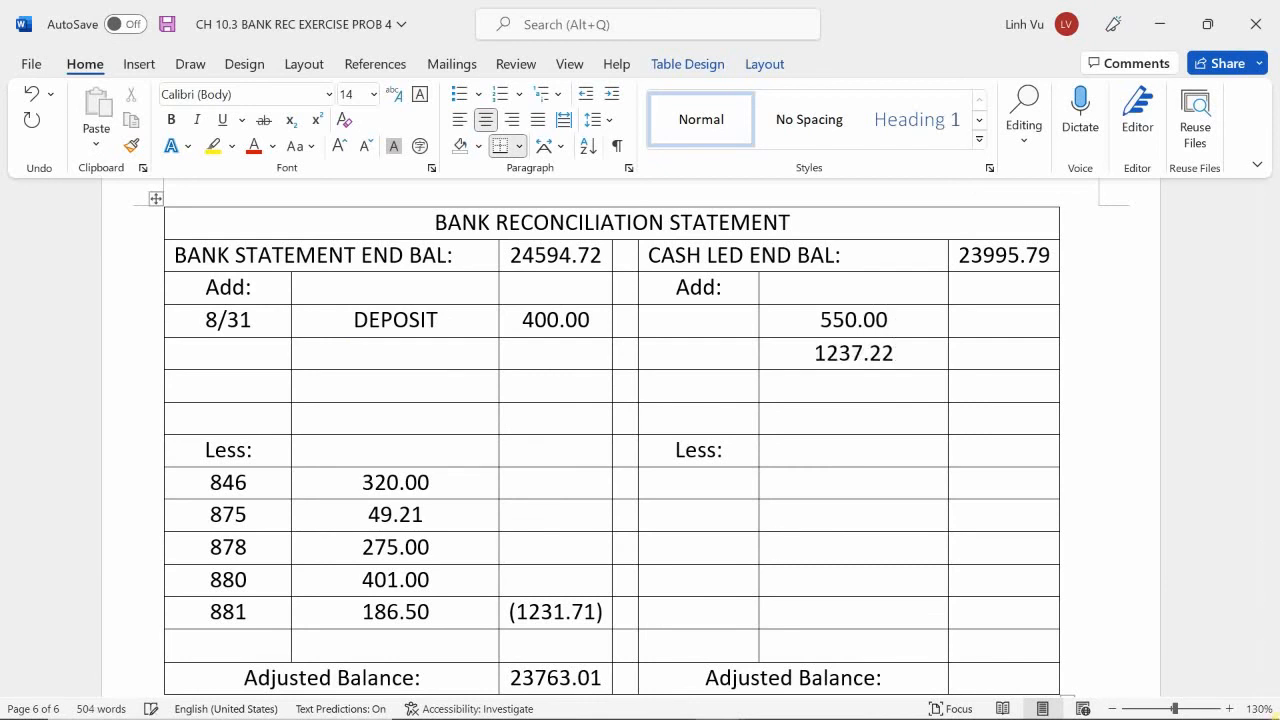
Label the 550.00 addition A/CH and the 1237.22 addition INT on the cash ledger side.
click(688, 319)
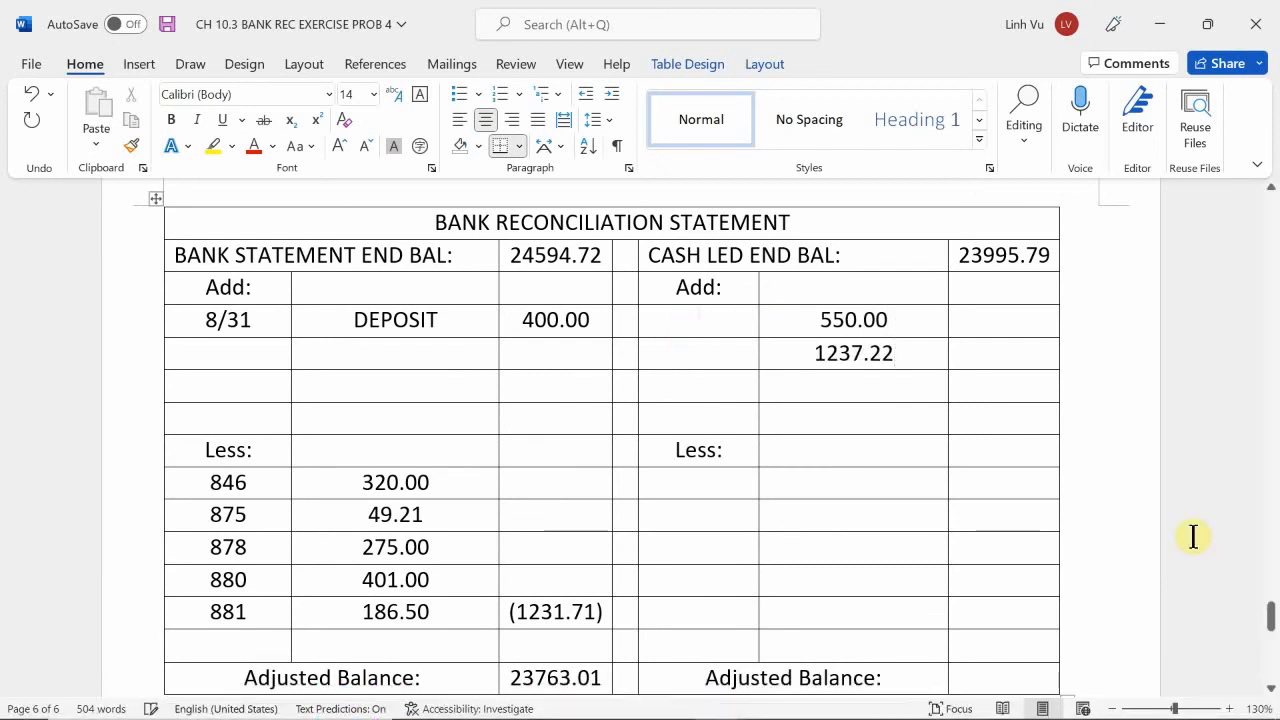
text(a)
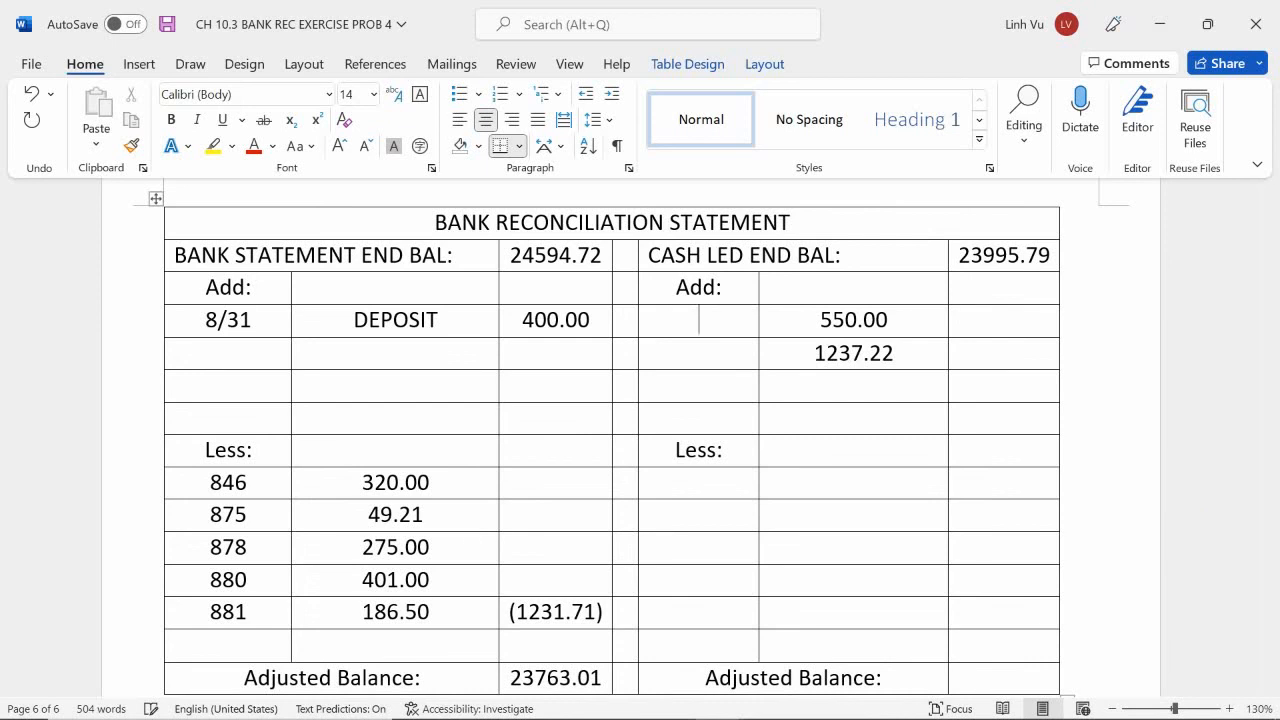
text(/CH)
click(699, 353)
text(INTERE)
key(BackSpace)
key(BackSpace)
key(BackSpace)
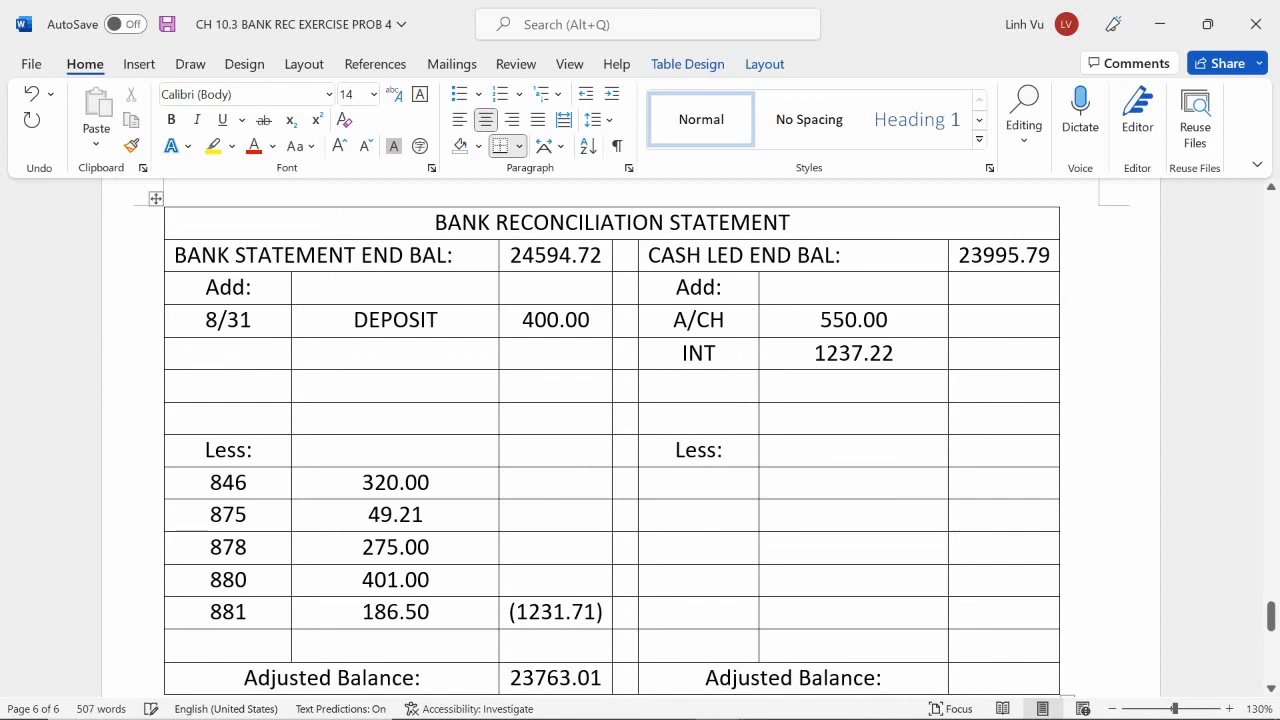
text(()
key(BackSpace)
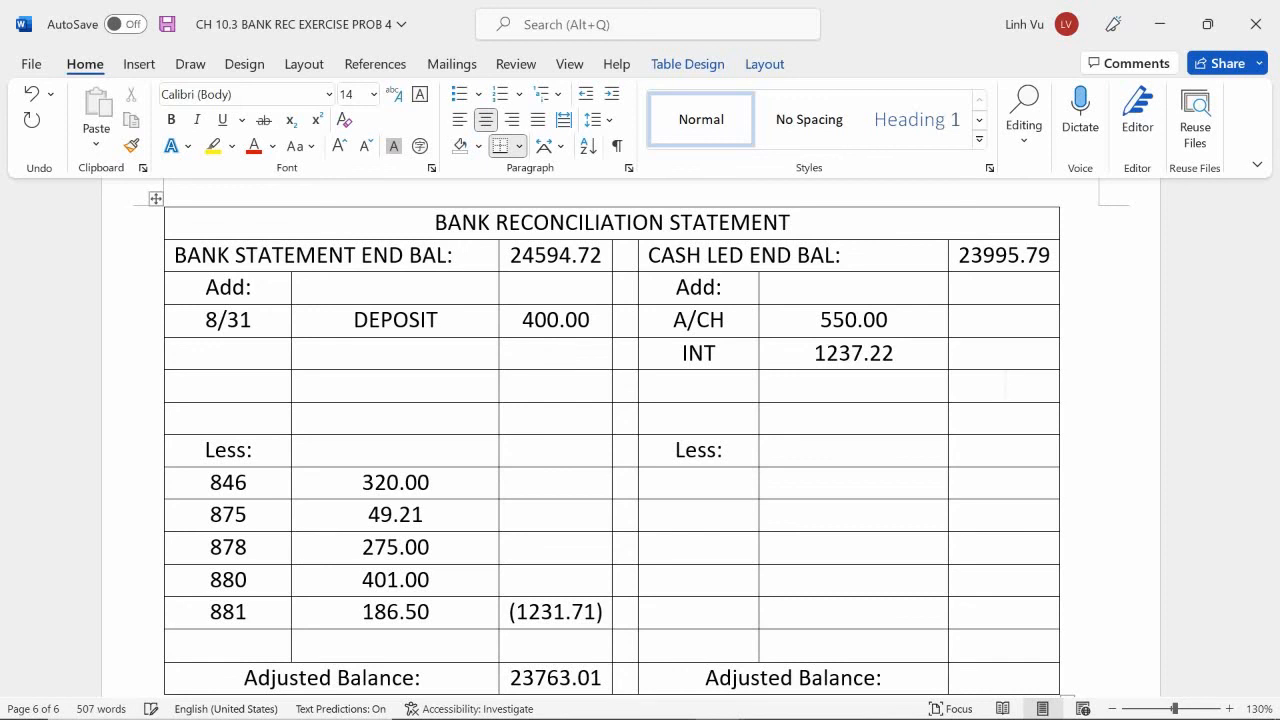
Enter 1787.22 as the total of the cash ledger additions, in the amount column one row below the INT entry.
text(1787.22)
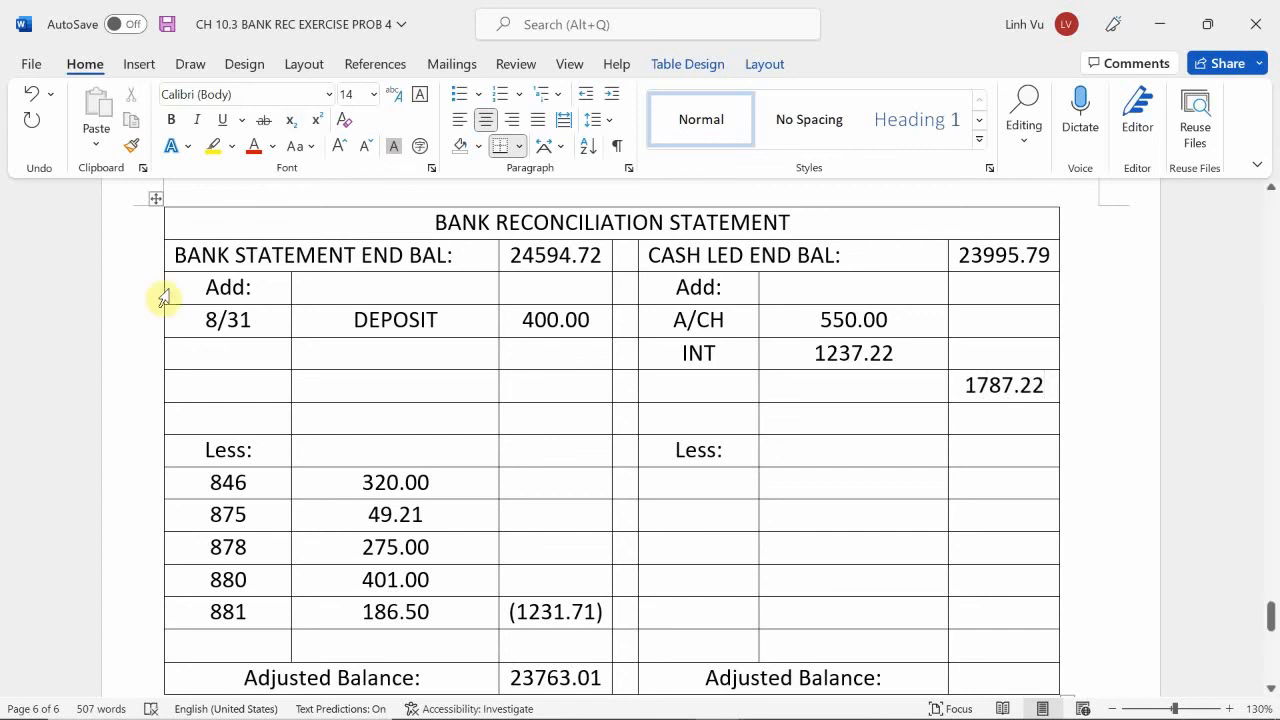
Replace the 8/31 label of the 400.00 bank-side addition with DEP and delete the word DEPOSIT beside it.
click(257, 318)
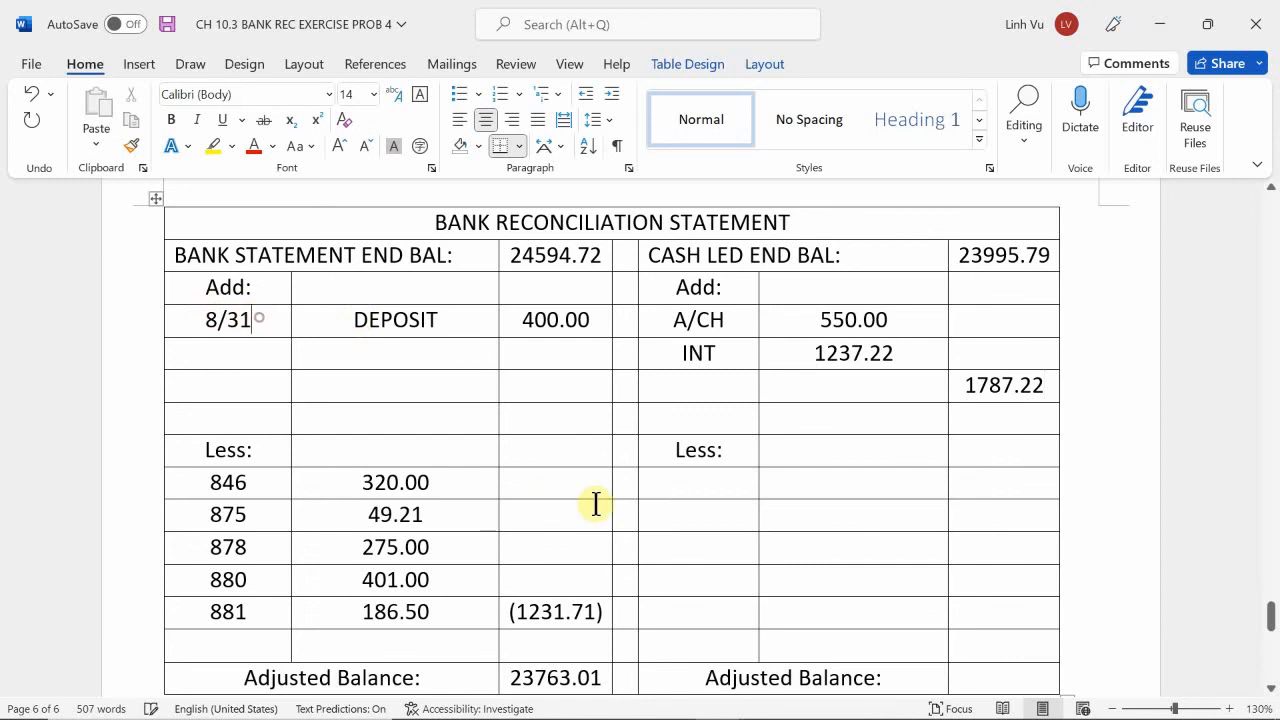
key(BackSpace)
key(BackSpace)
key(BackSpace)
key(BackSpace)
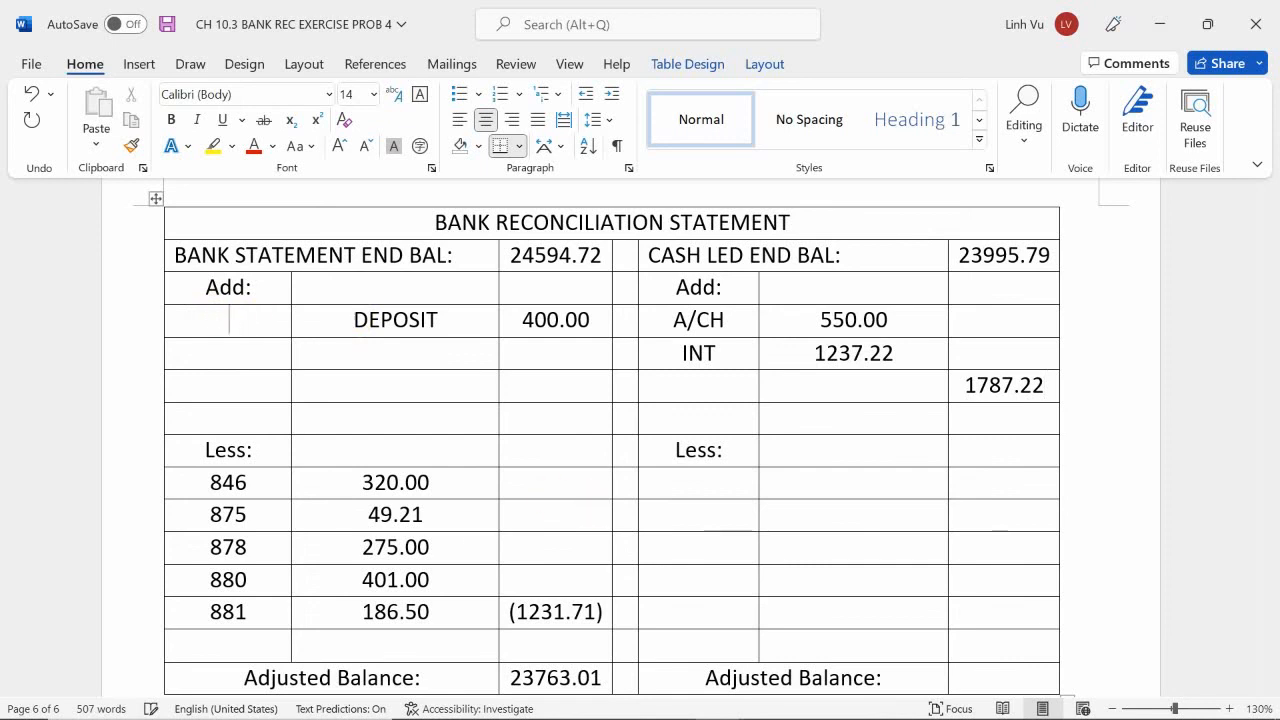
text(DEP)
key(Right)
key(Right)
key(Right)
key(Right)
key(Right)
key(Right)
key(Right)
key(BackSpace)
key(BackSpace)
key(BackSpace)
key(BackSpace)
key(BackSpace)
key(BackSpace)
key(BackSpace)
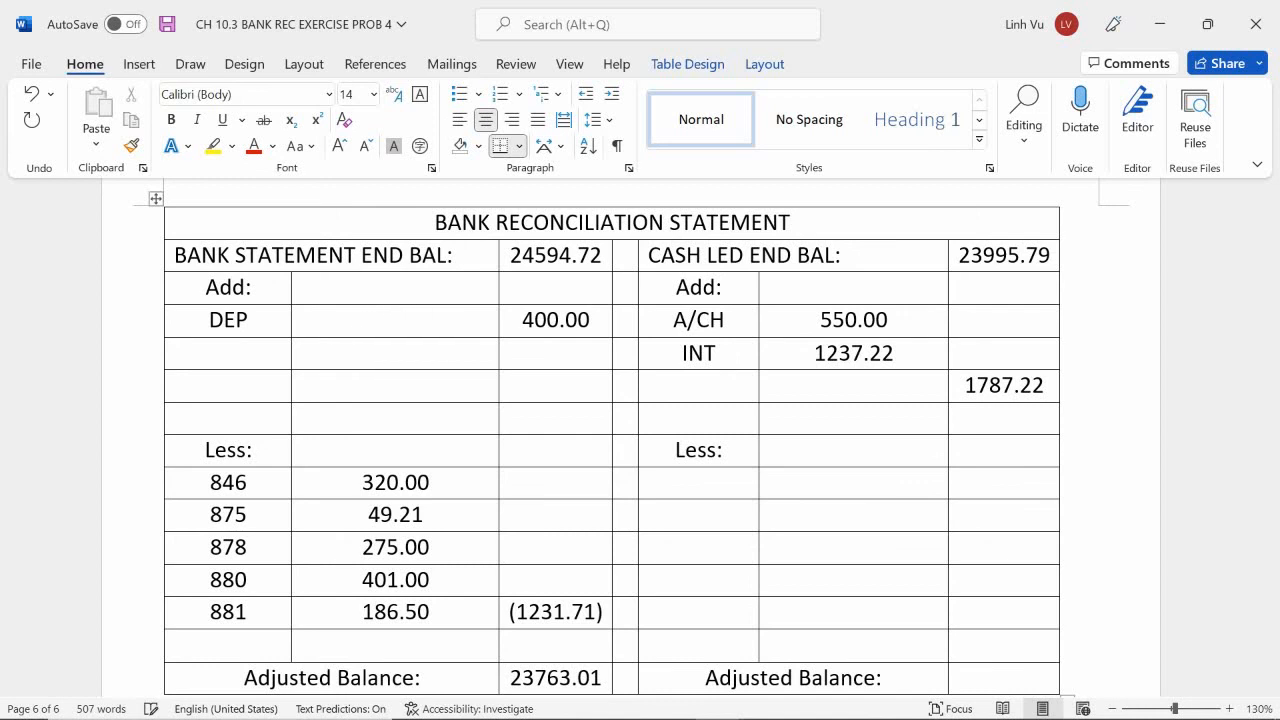
Highlight the Service Charge, Rtn Check Fee and Rtn Check # 195 rows of the bank statement in yellow, including their amounts.
scroll(741, 401, down, 2)
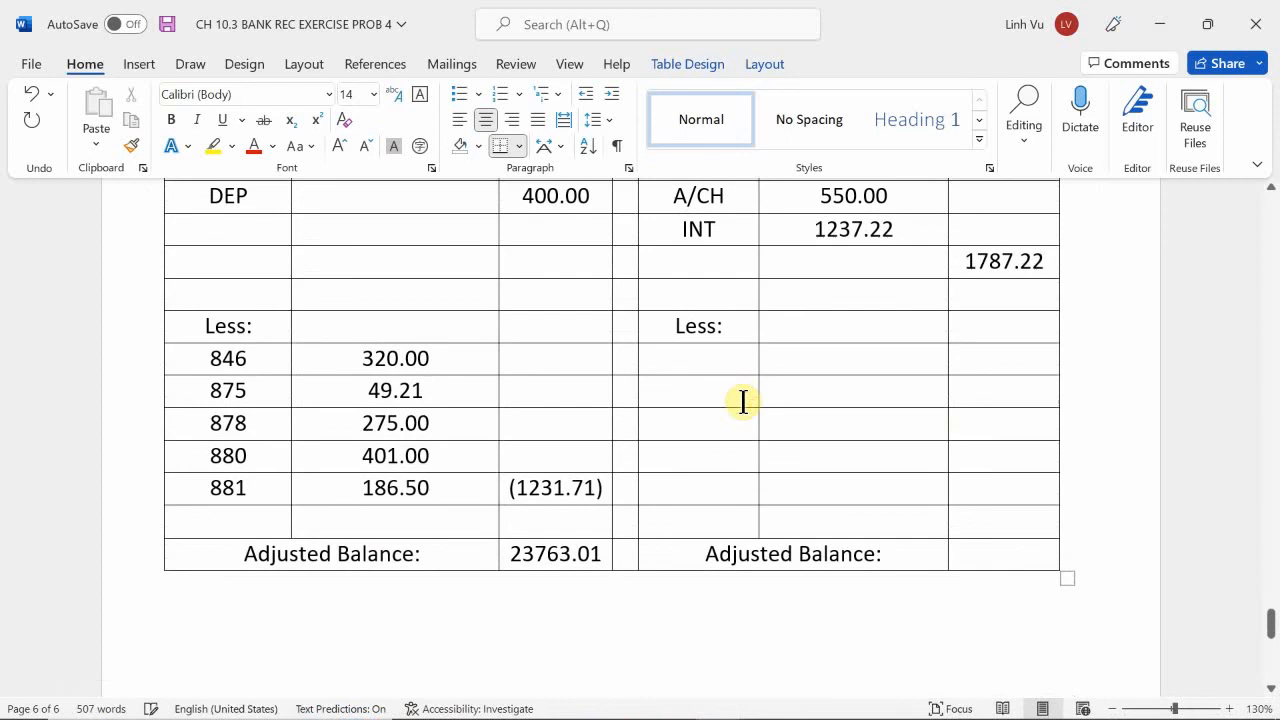
scroll(743, 401, down, 1)
click(697, 299)
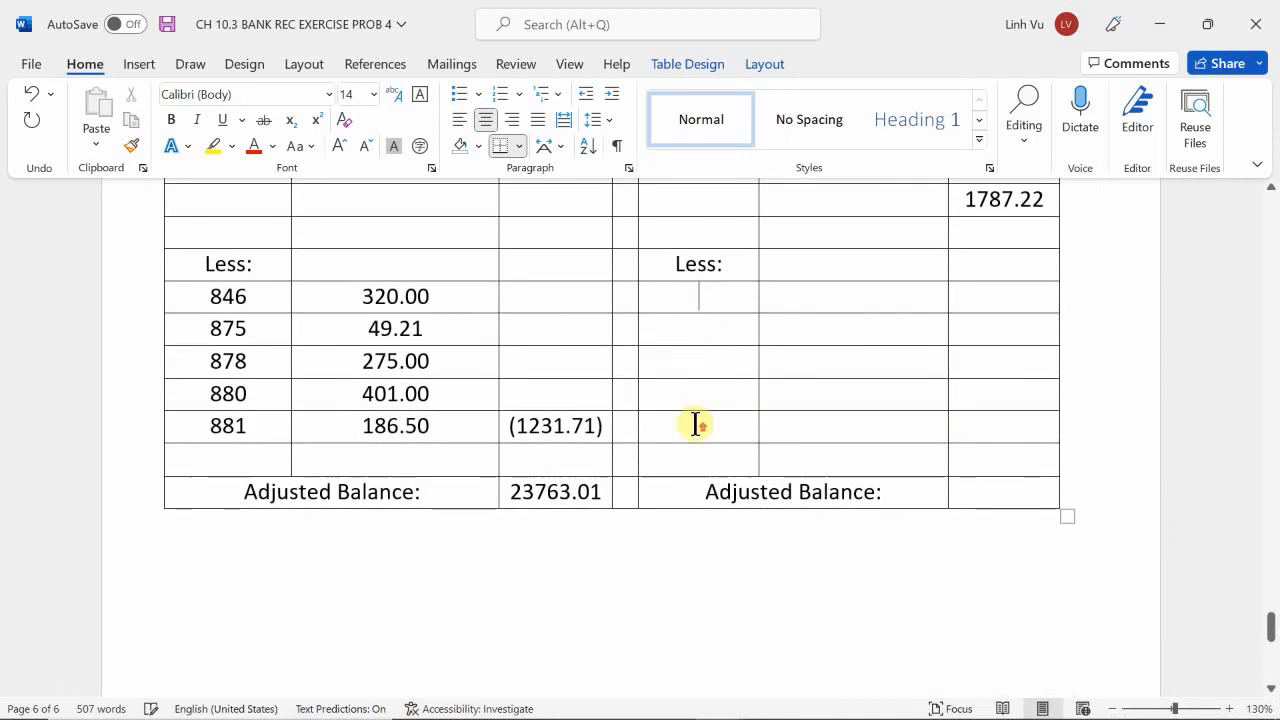
scroll(696, 425, up, 2)
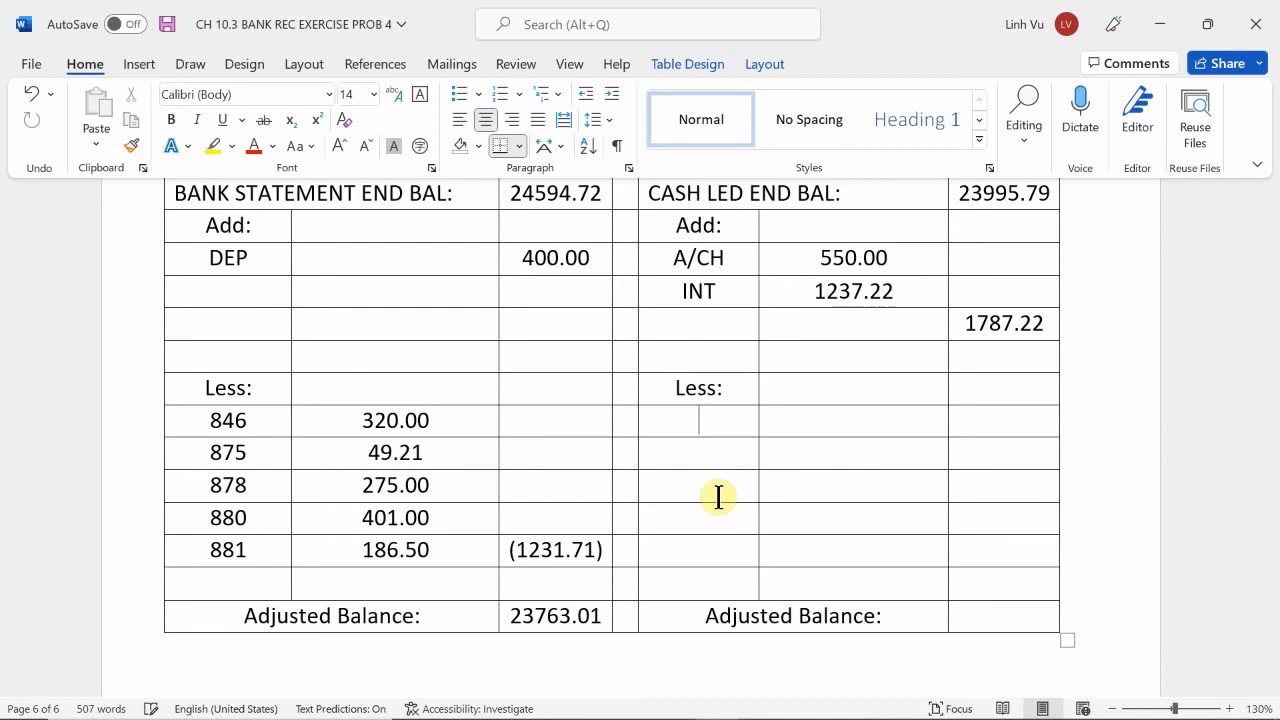
scroll(718, 497, up, 15)
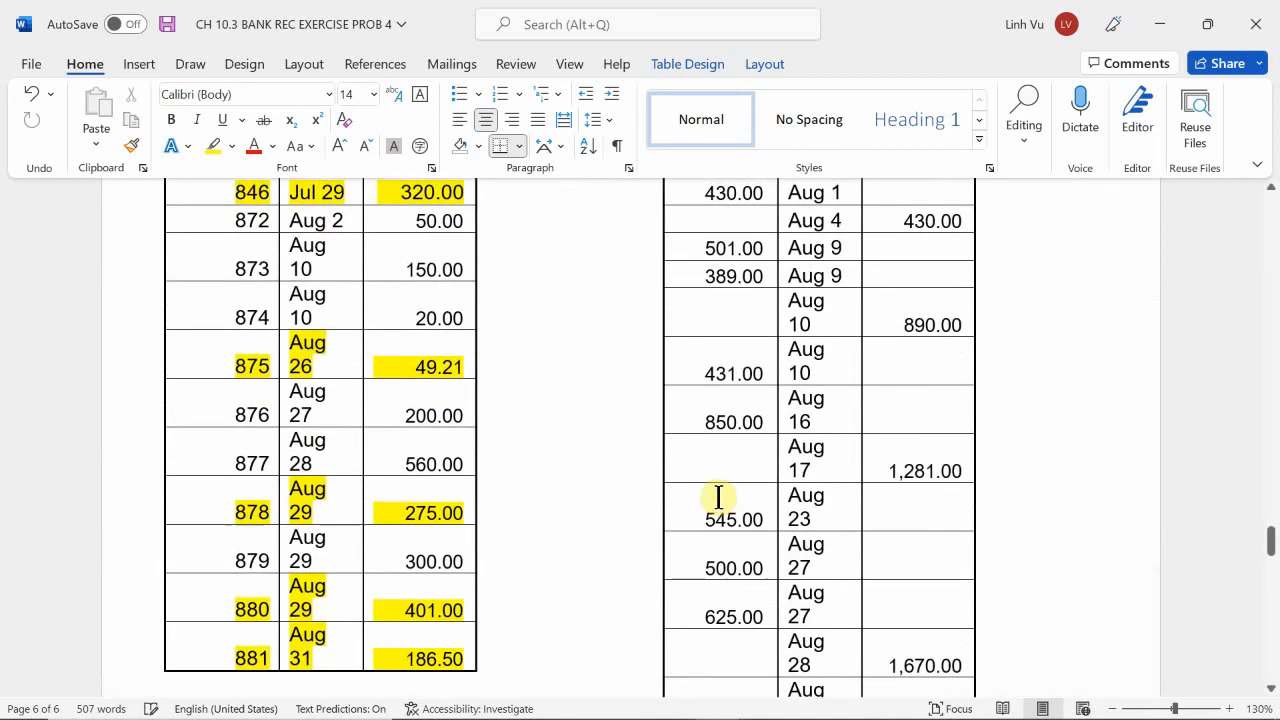
scroll(718, 497, up, 15)
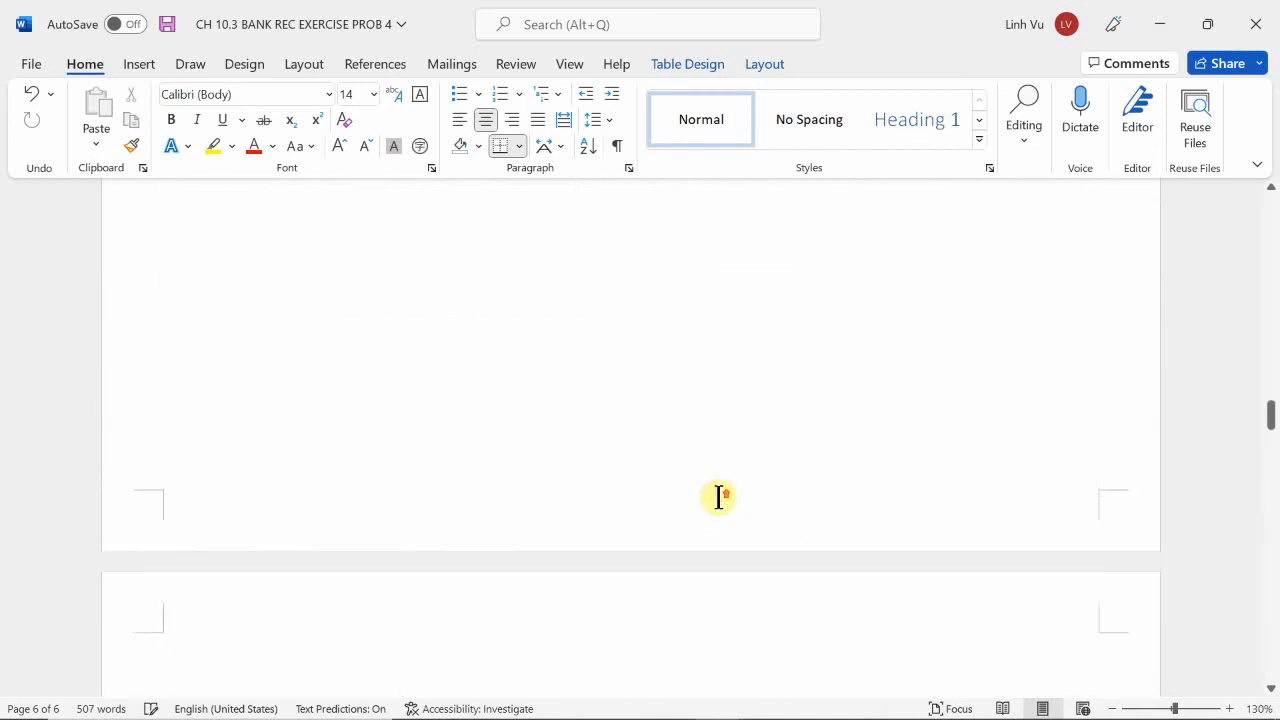
scroll(718, 497, up, 12)
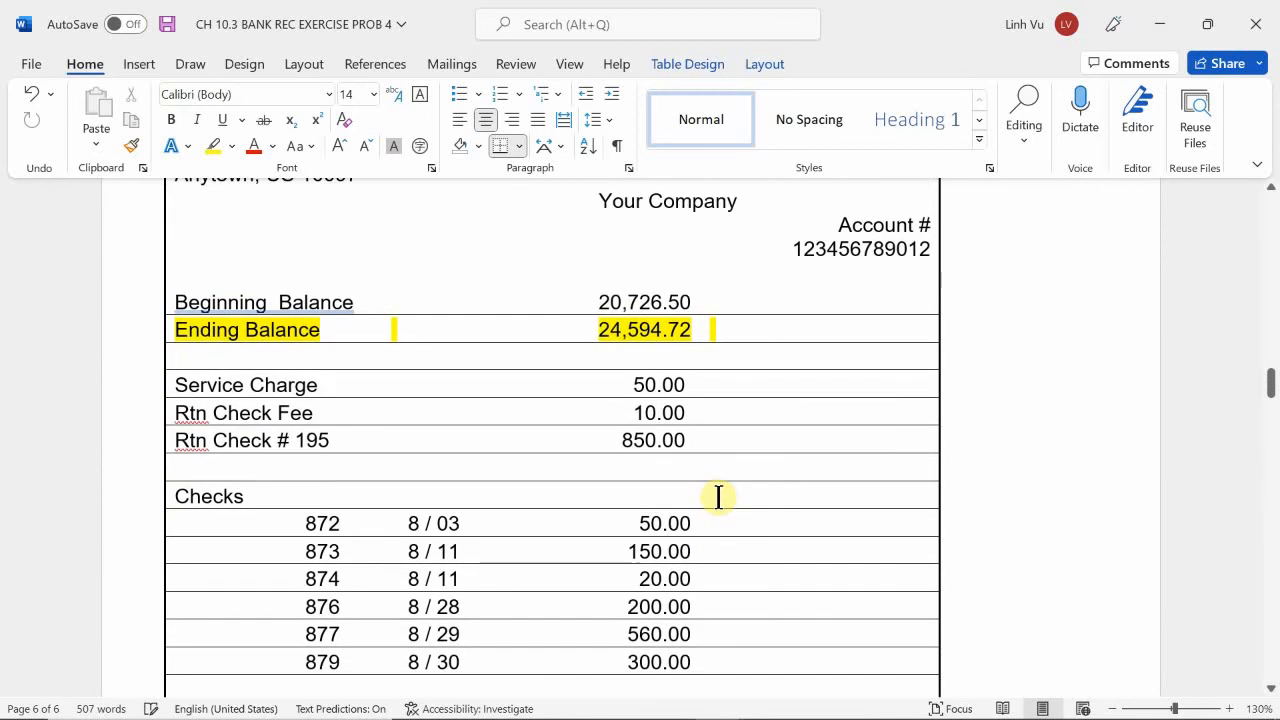
scroll(718, 497, down, 1)
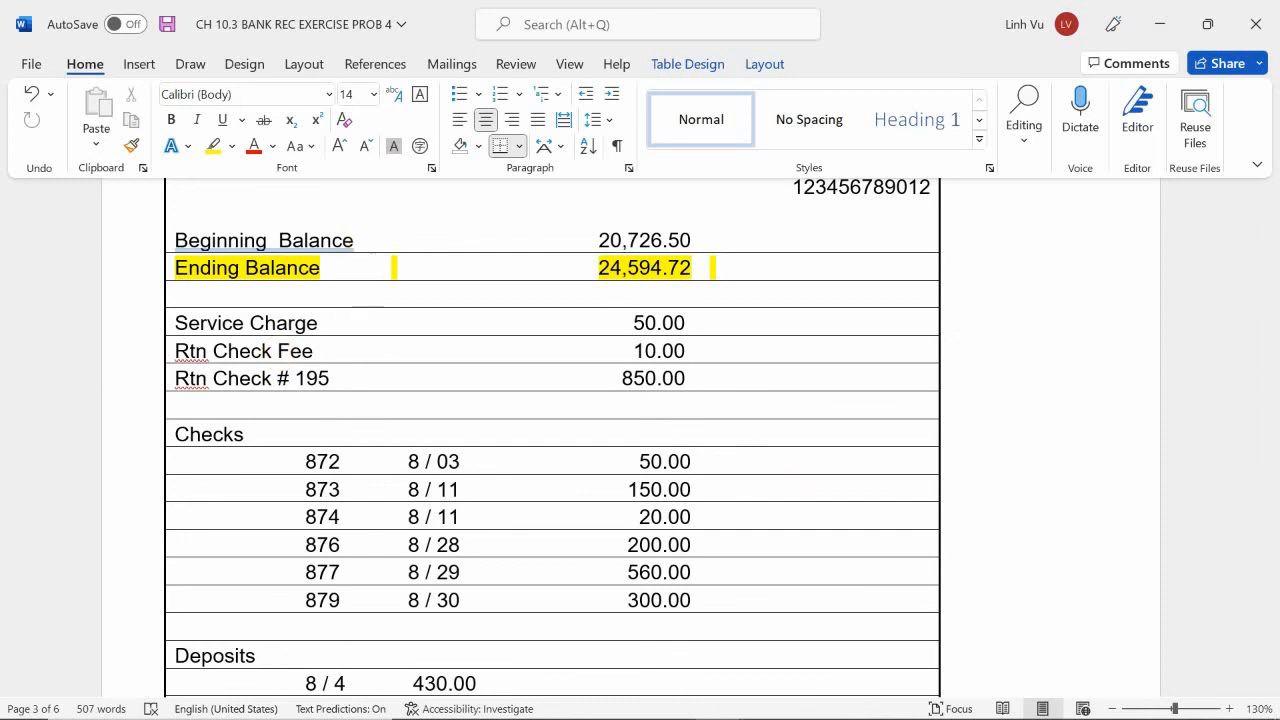
drag(729, 370, 219, 294)
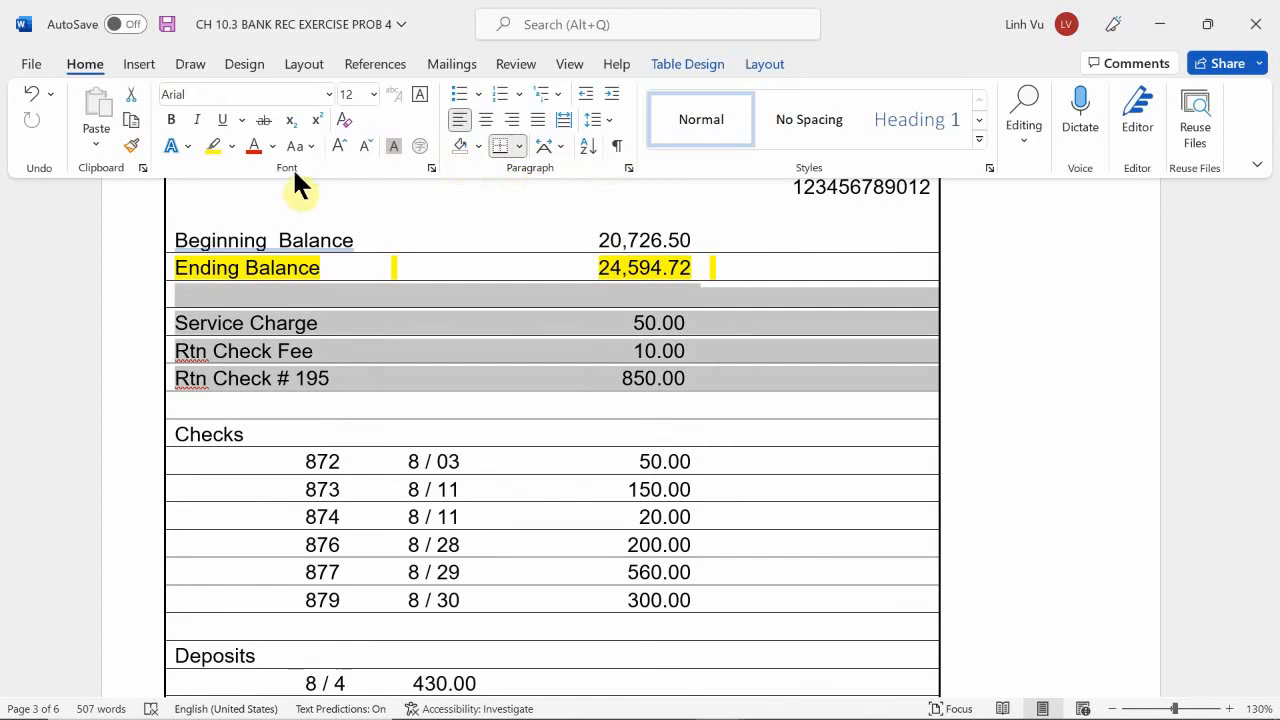
click(213, 147)
click(377, 238)
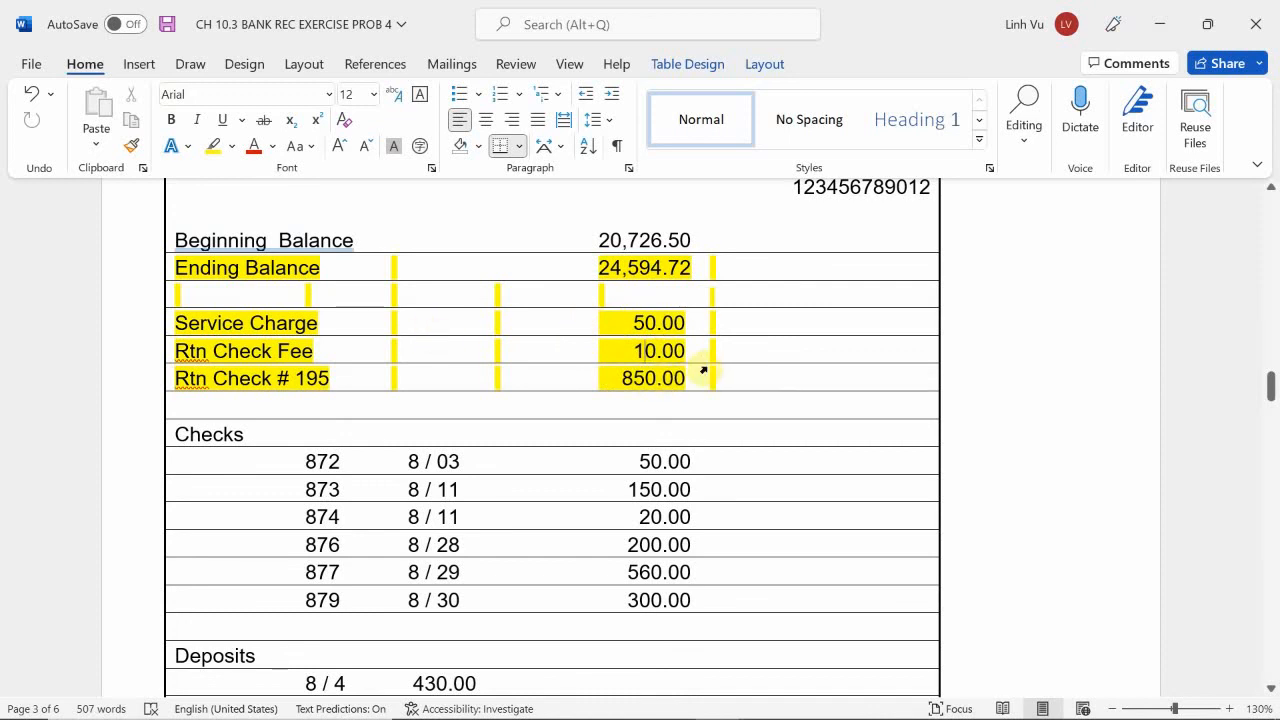
Enter 50.00, 10.00 and 850.00 on the first three rows of the cash ledger side's Less section in the reconciliation statement.
scroll(705, 370, down, 5)
scroll(711, 460, down, 20)
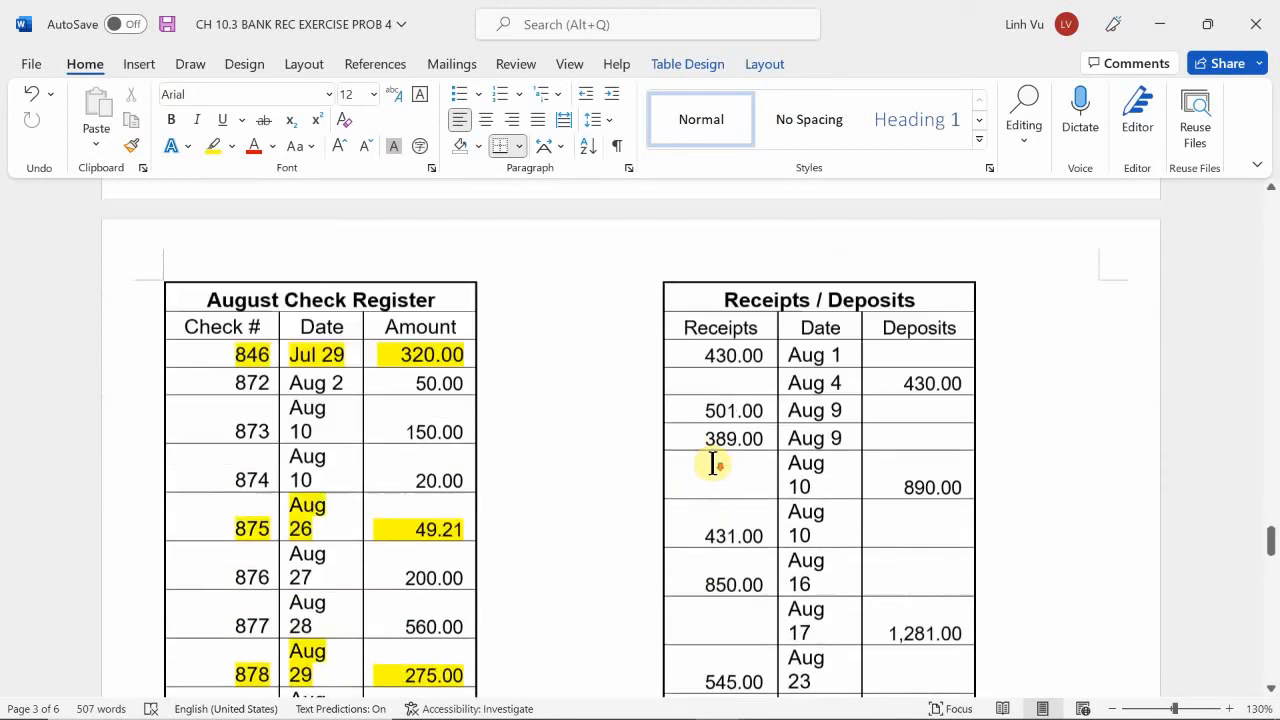
scroll(711, 462, down, 20)
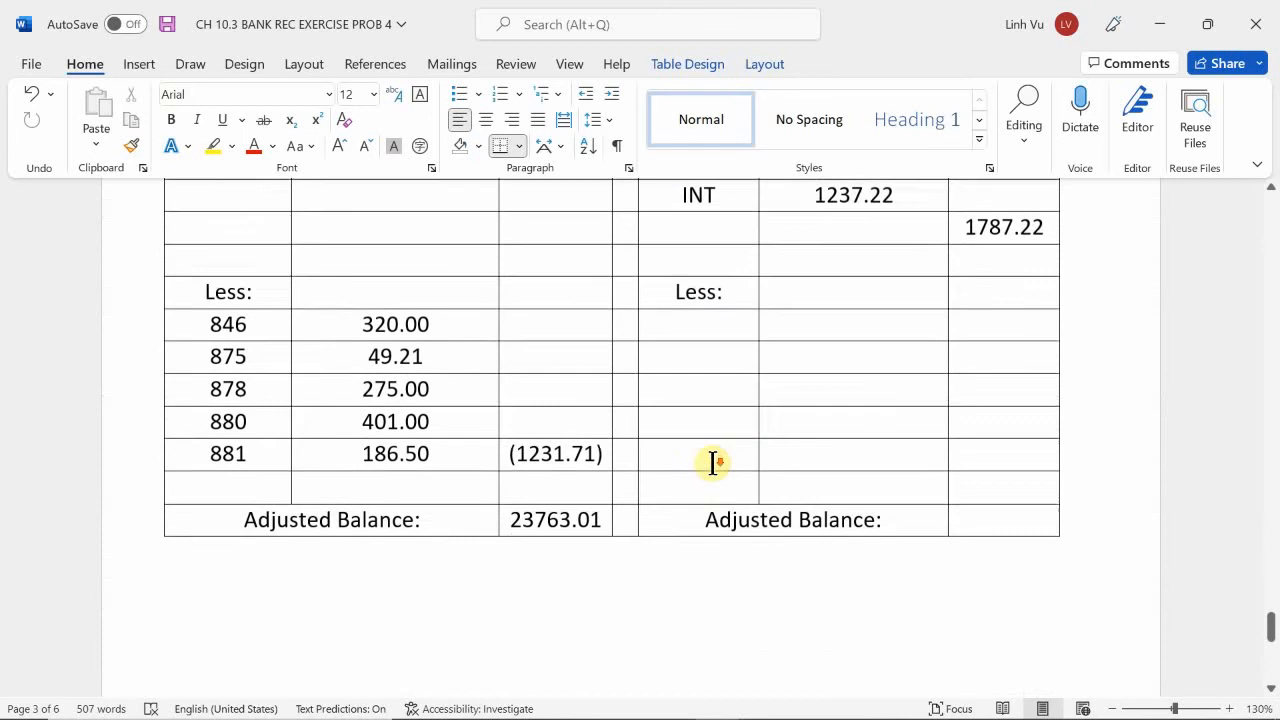
scroll(713, 463, up, 1)
click(800, 303)
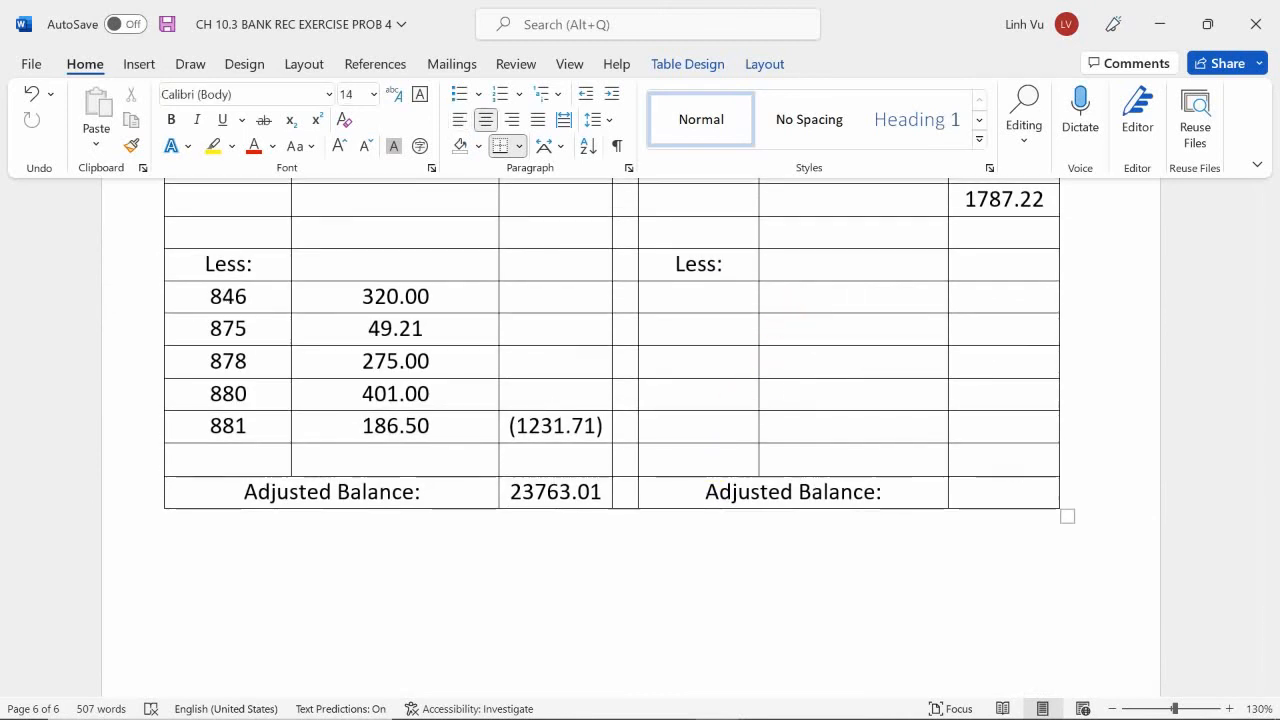
text(50.00)
key(Down)
text(10.00)
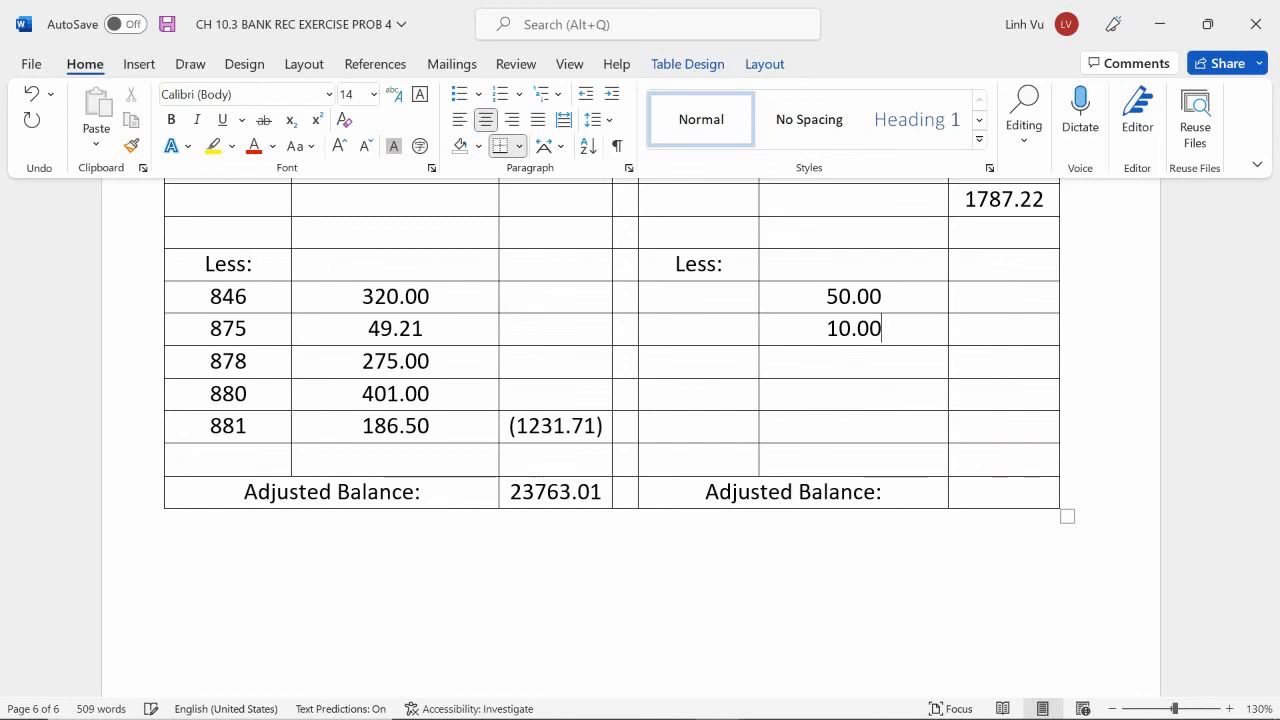
key(Down)
text(850.00)
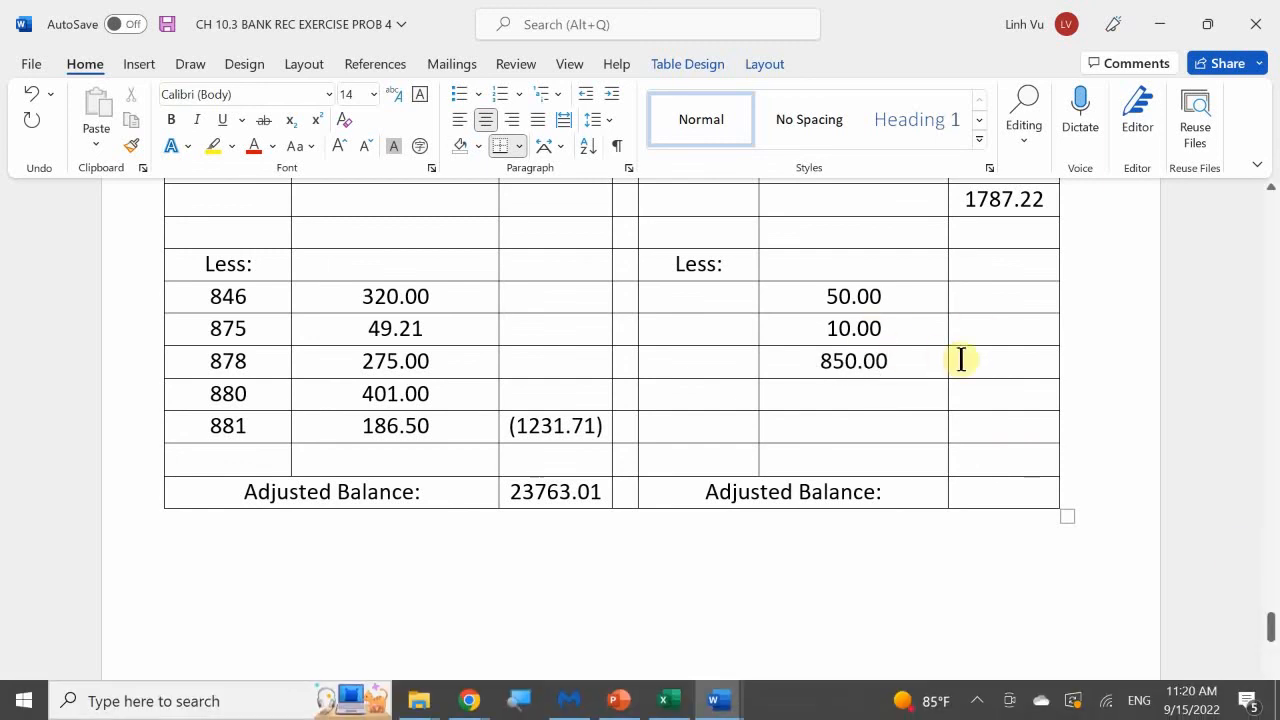
text(()
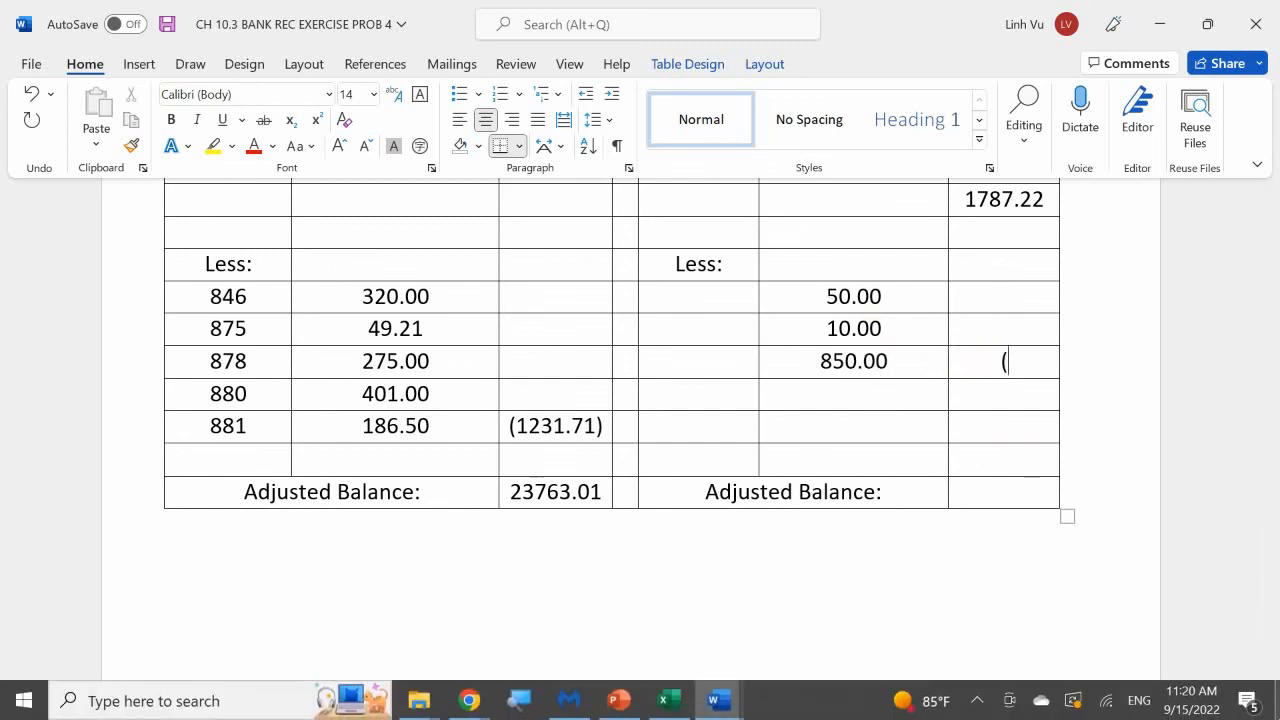
text(910.00)
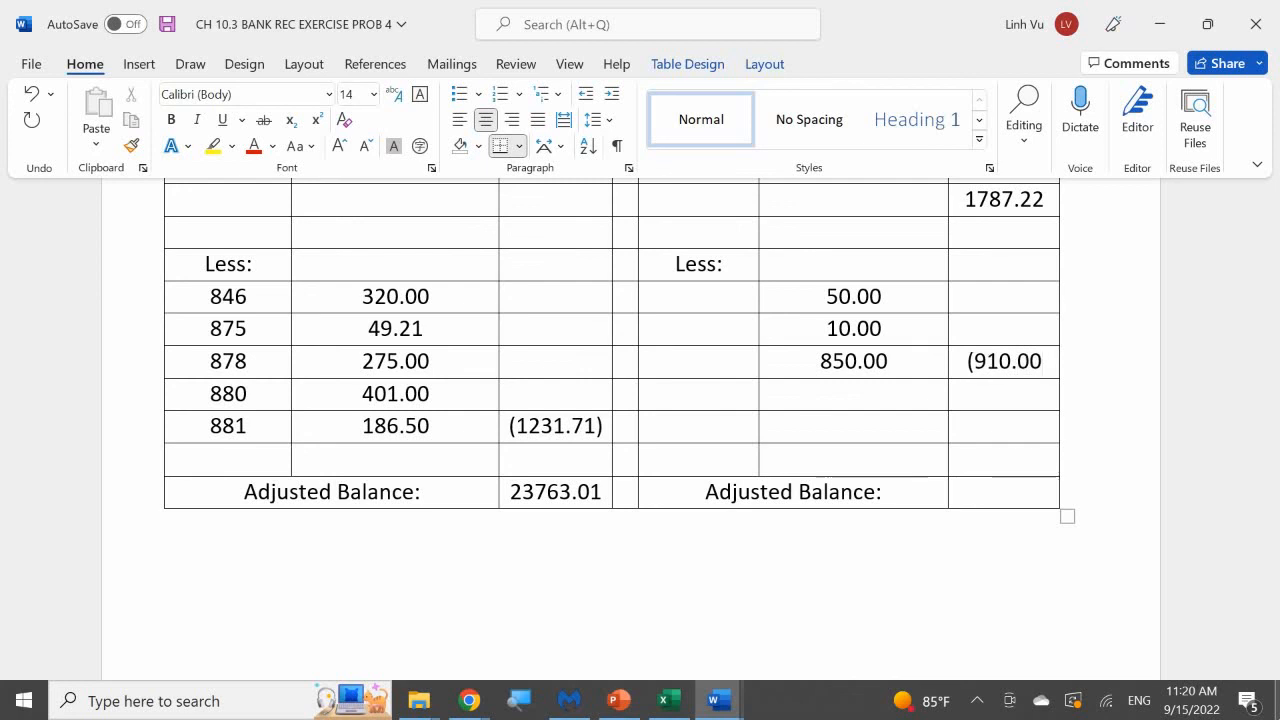
text(()
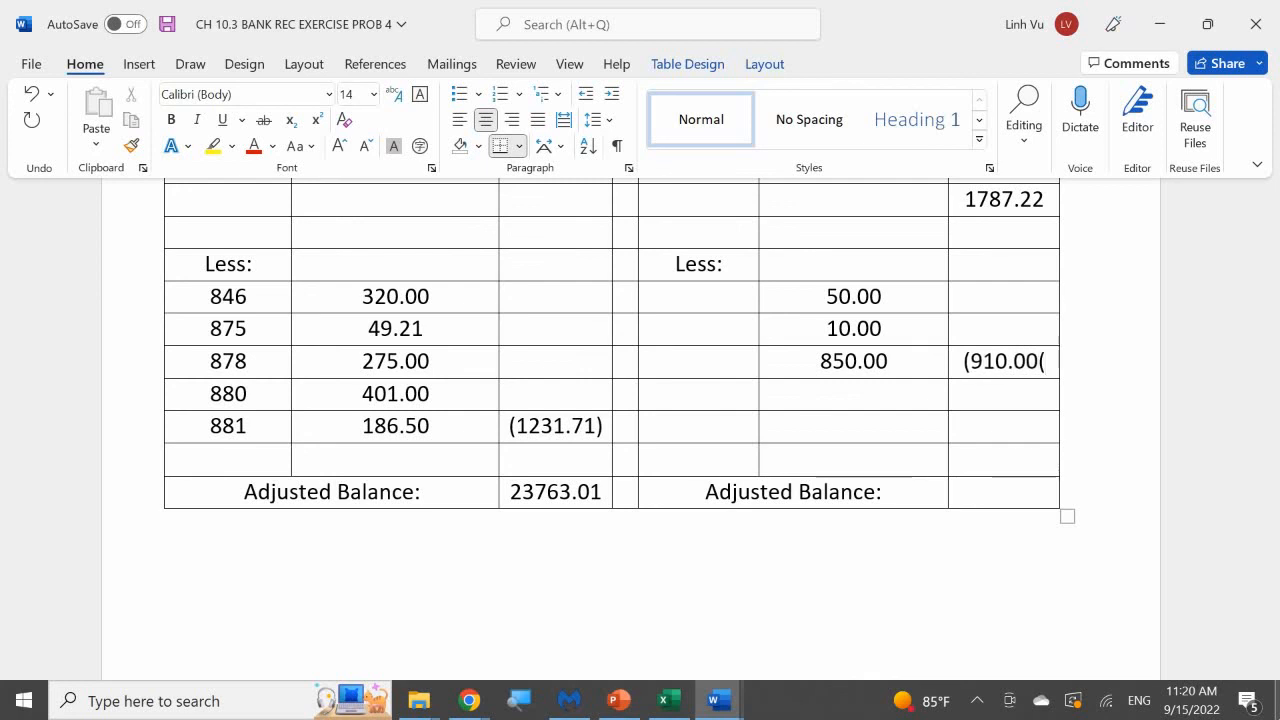
Enter (910.00) as the total of the cash ledger deductions, beside the 850.00 amount.
key(BackSpace)
text())
Label the cash ledger deductions SER for 50.00, RTN FEE for 10.00 and RTN CH for 850.00.
scroll(1037, 543, up, 2)
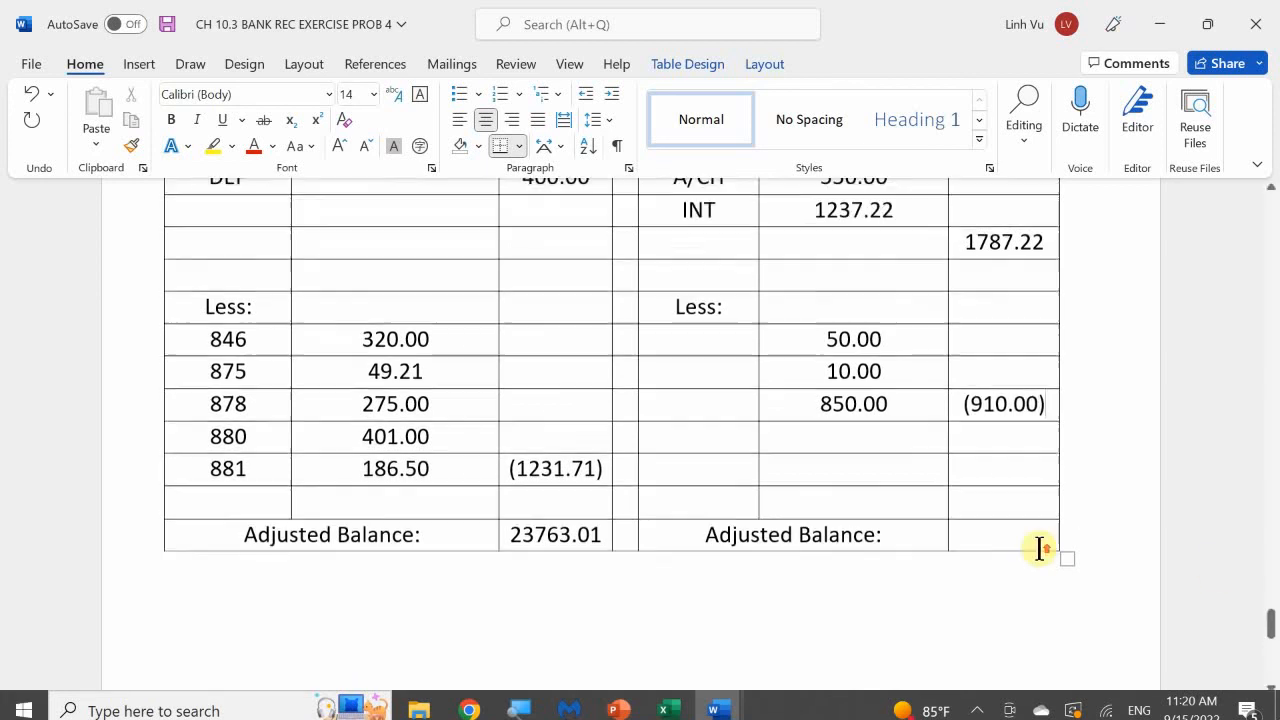
click(706, 428)
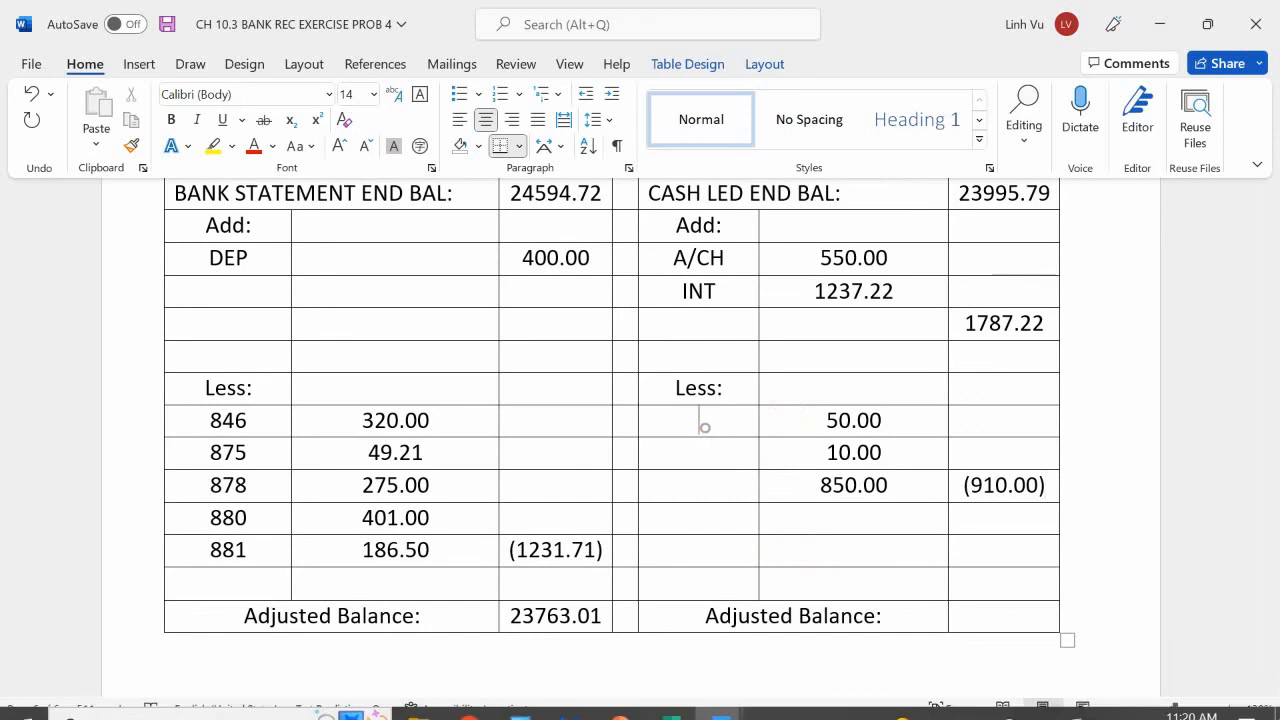
text(SER)
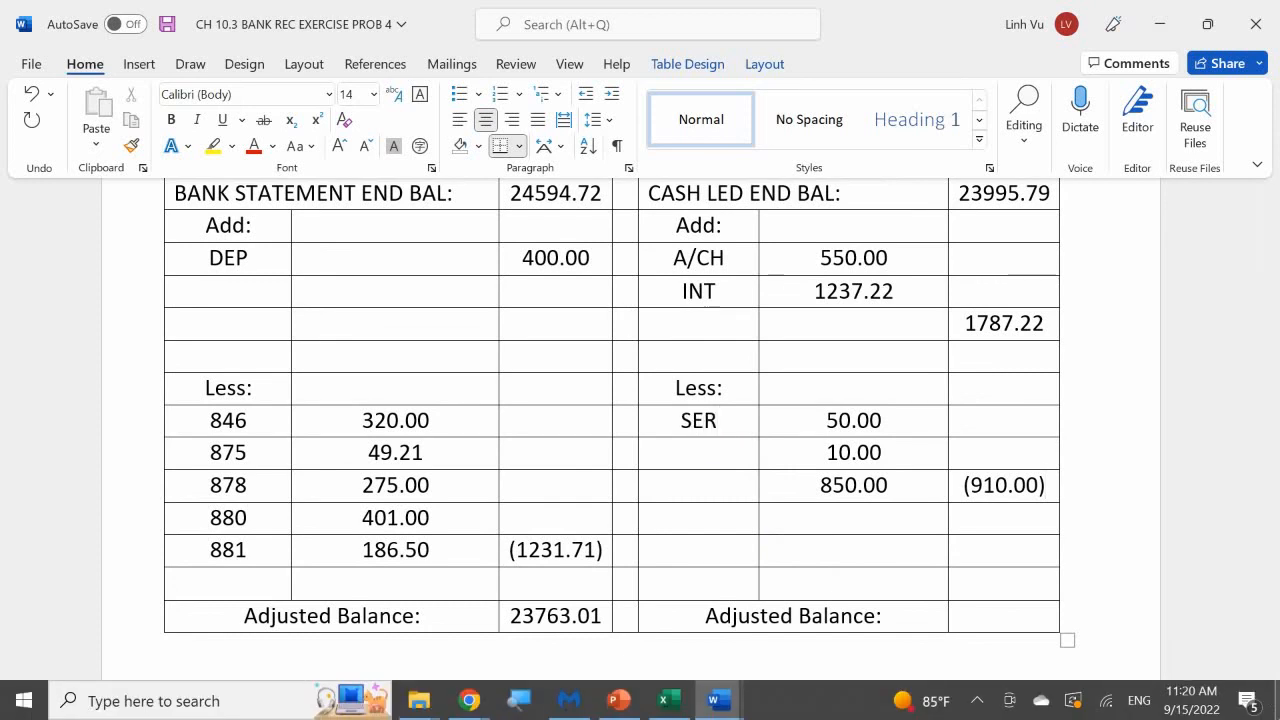
key(Down)
text(RTB)
key(BackSpace)
text(N FEE)
key(Down)
text(RE)
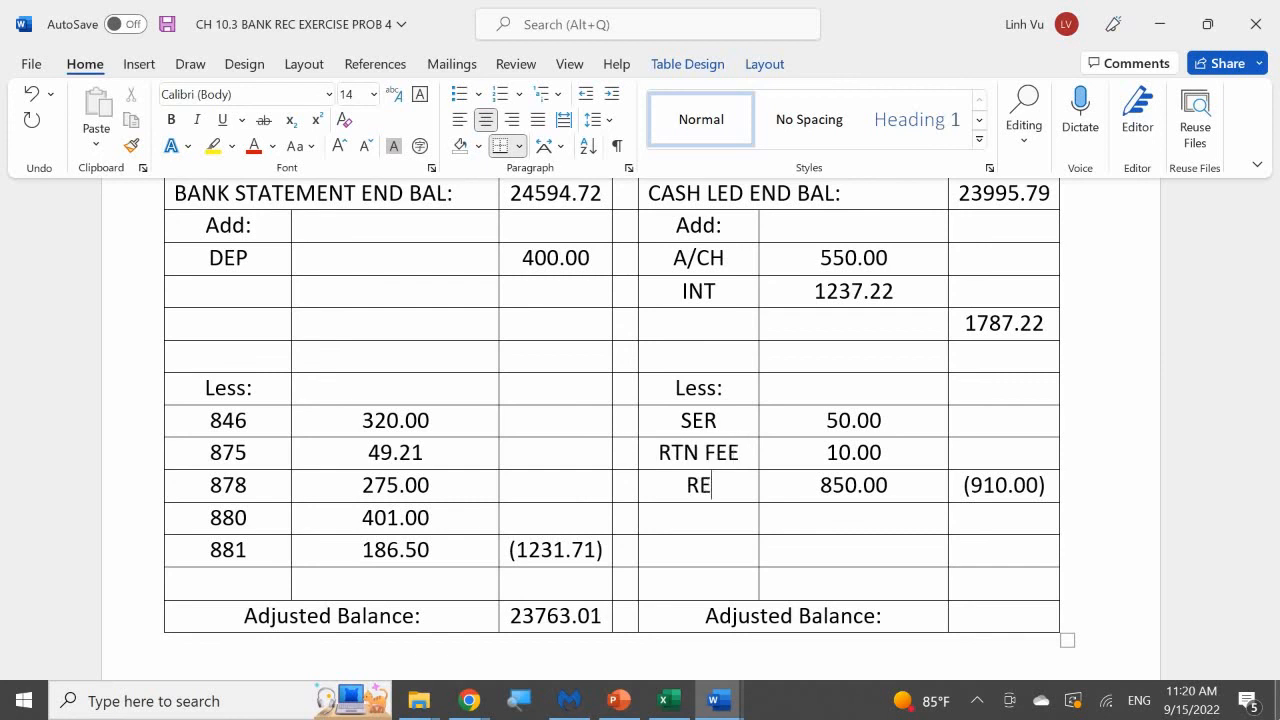
key(BackSpace)
text(TN CH)
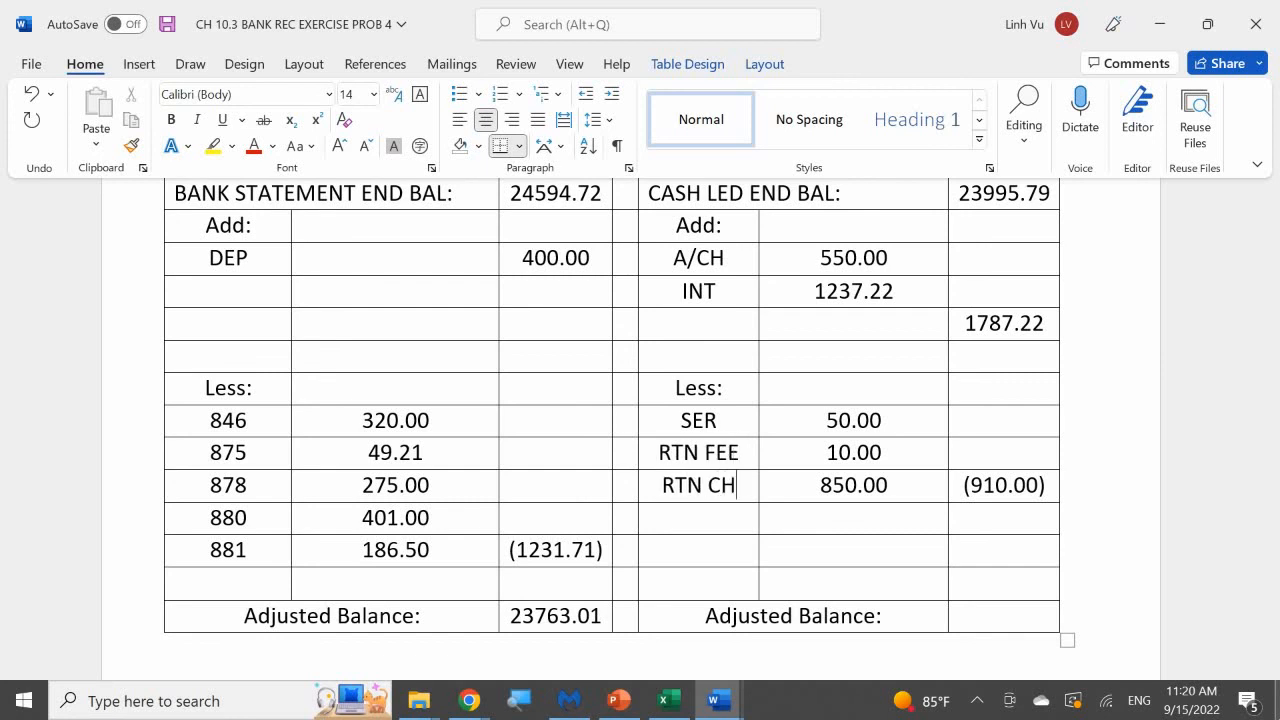
Enter 24873.01 as the adjusted balance on the cash ledger side of the reconciliation statement.
scroll(1210, 652, up, 1)
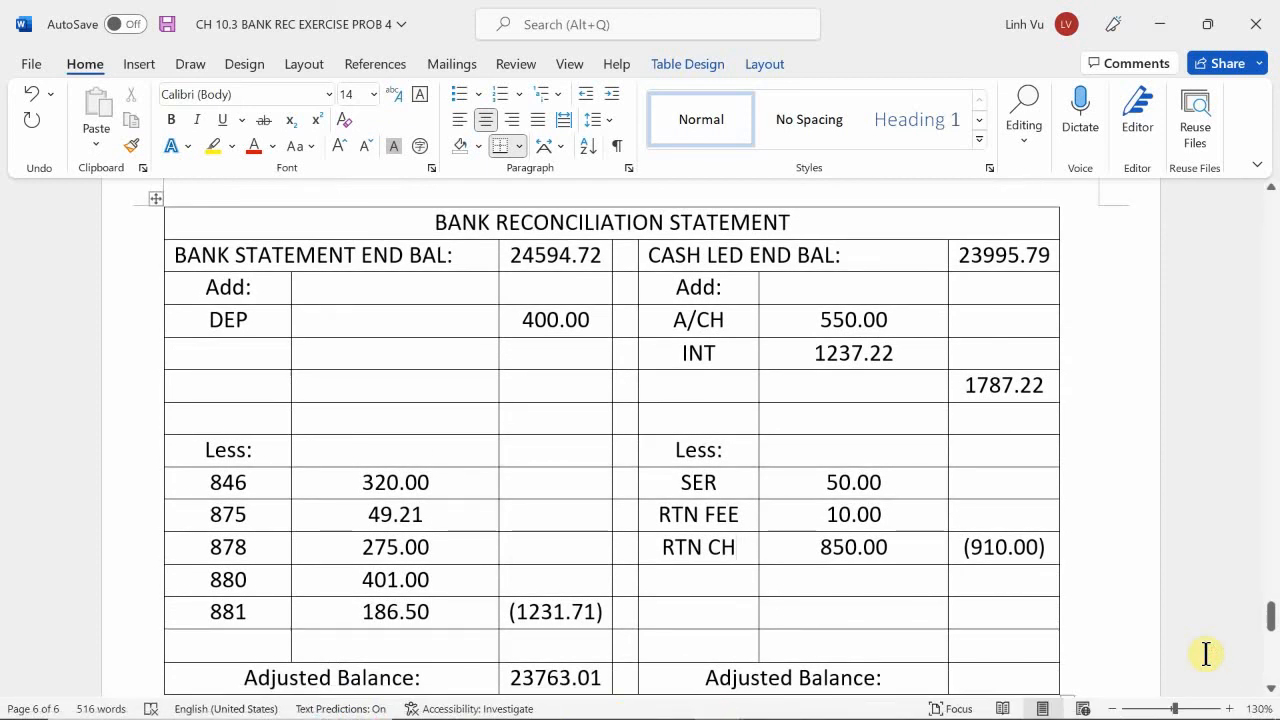
scroll(1206, 654, down, 1)
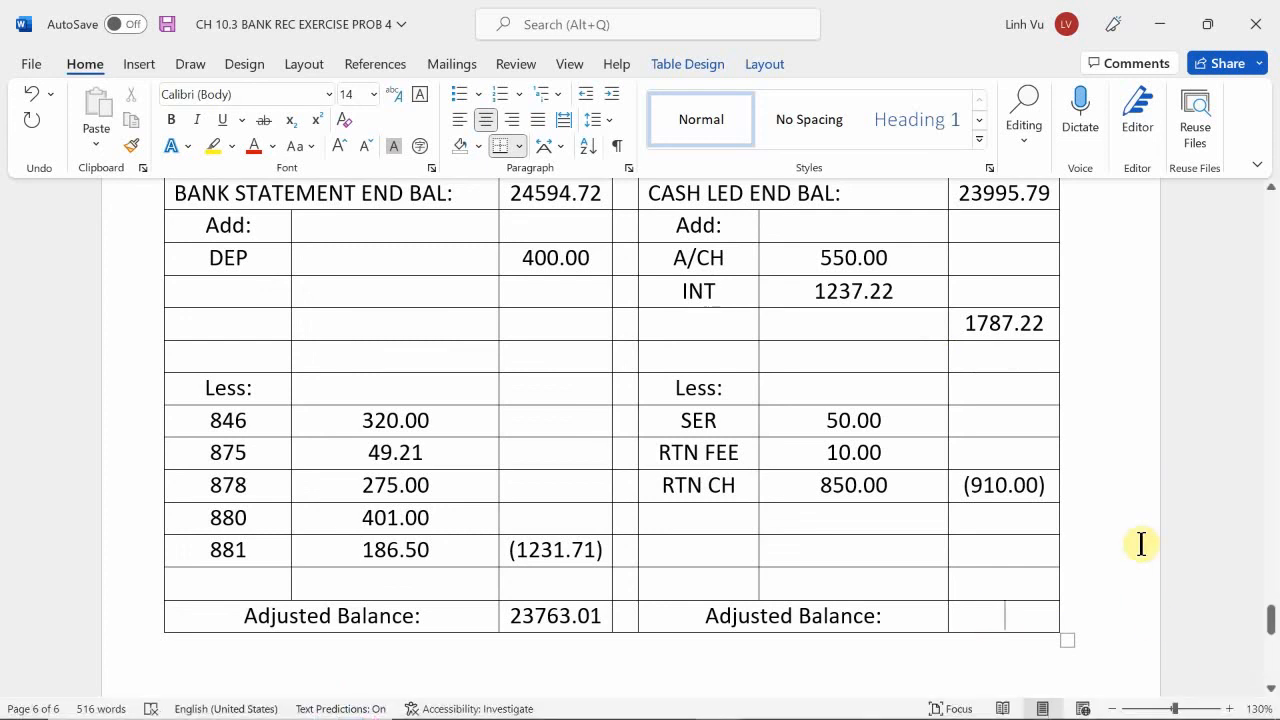
text(24)
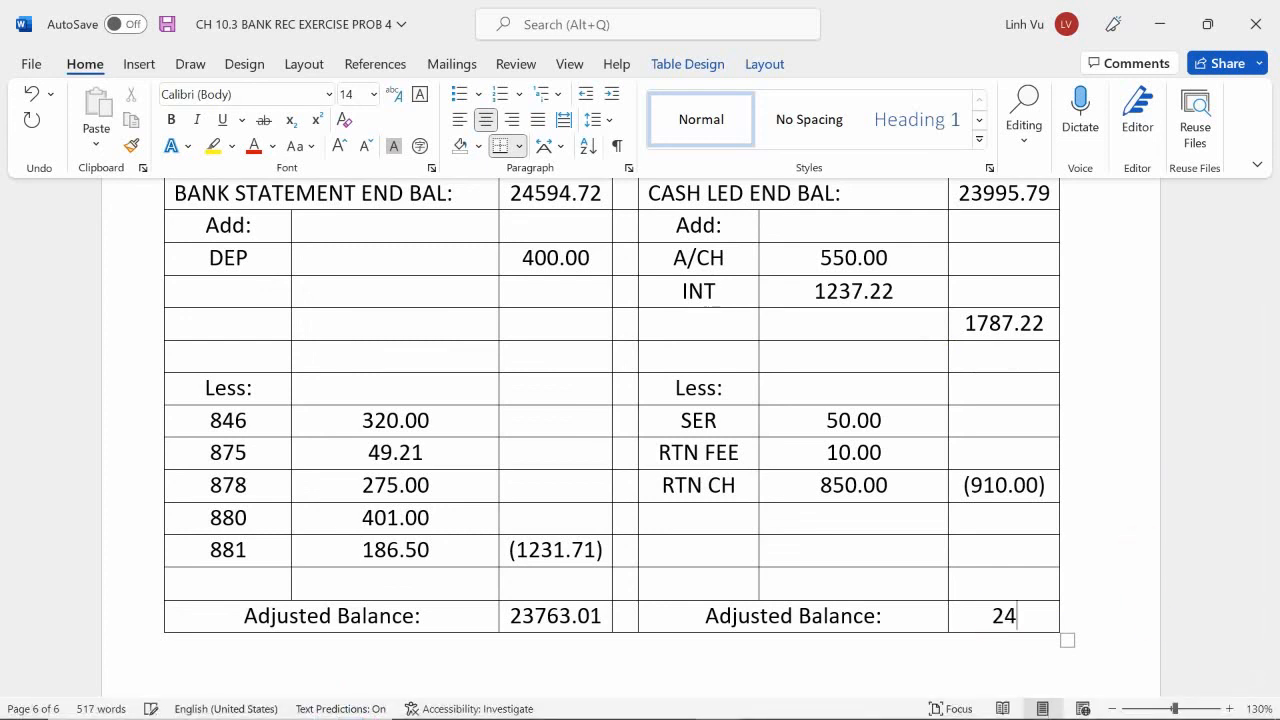
text(873.01)
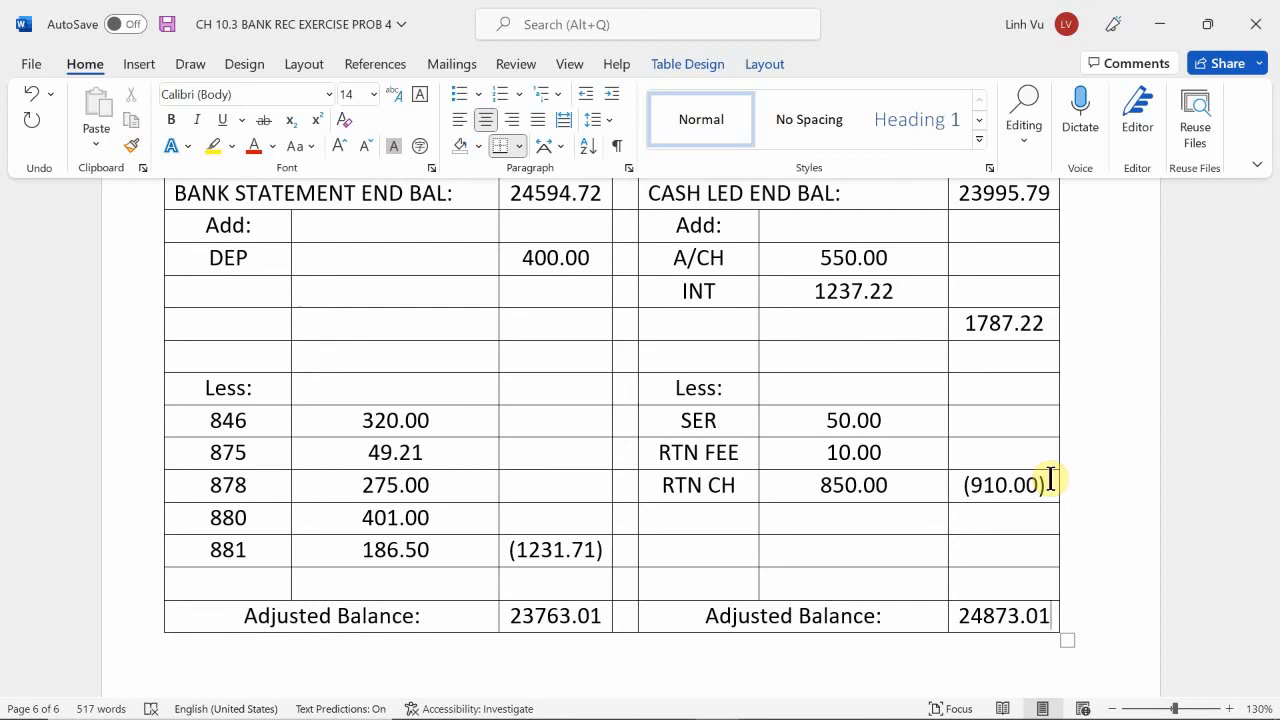
Write the difference between the two adjusted balances, 1110.00, on the line directly below the reconciliation table.
scroll(1050, 480, down, 1)
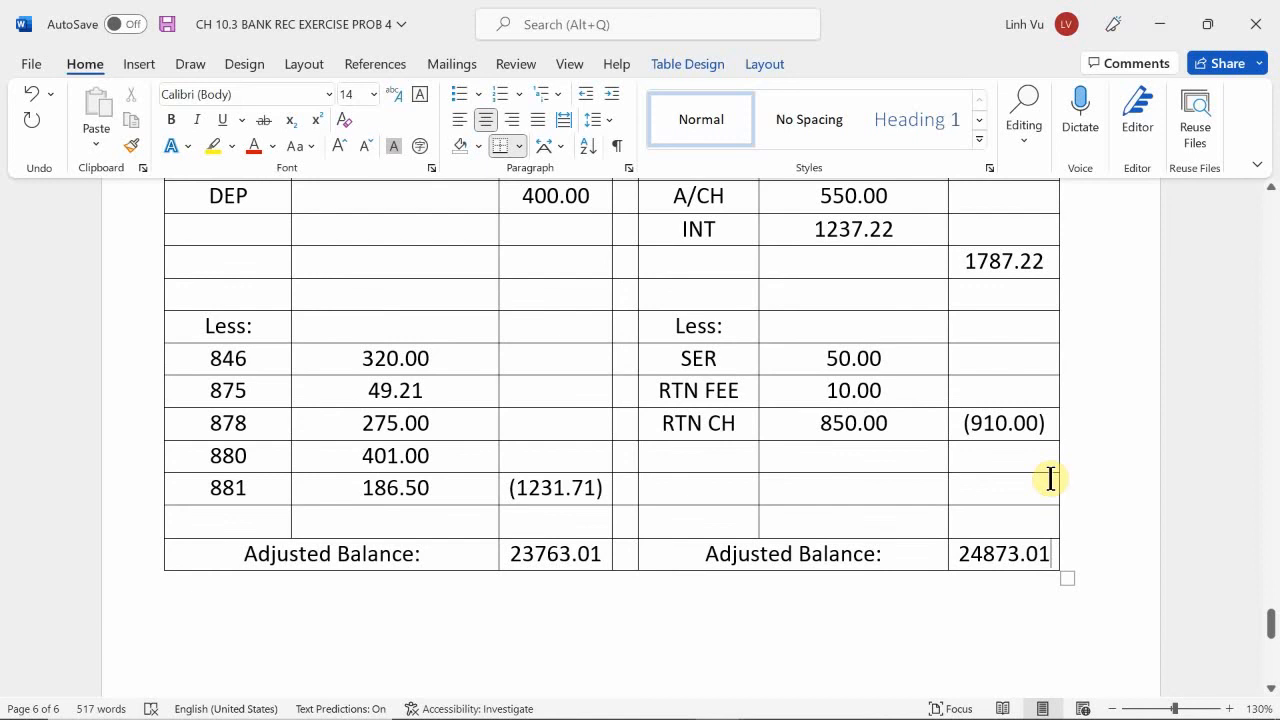
scroll(1050, 478, down, 1)
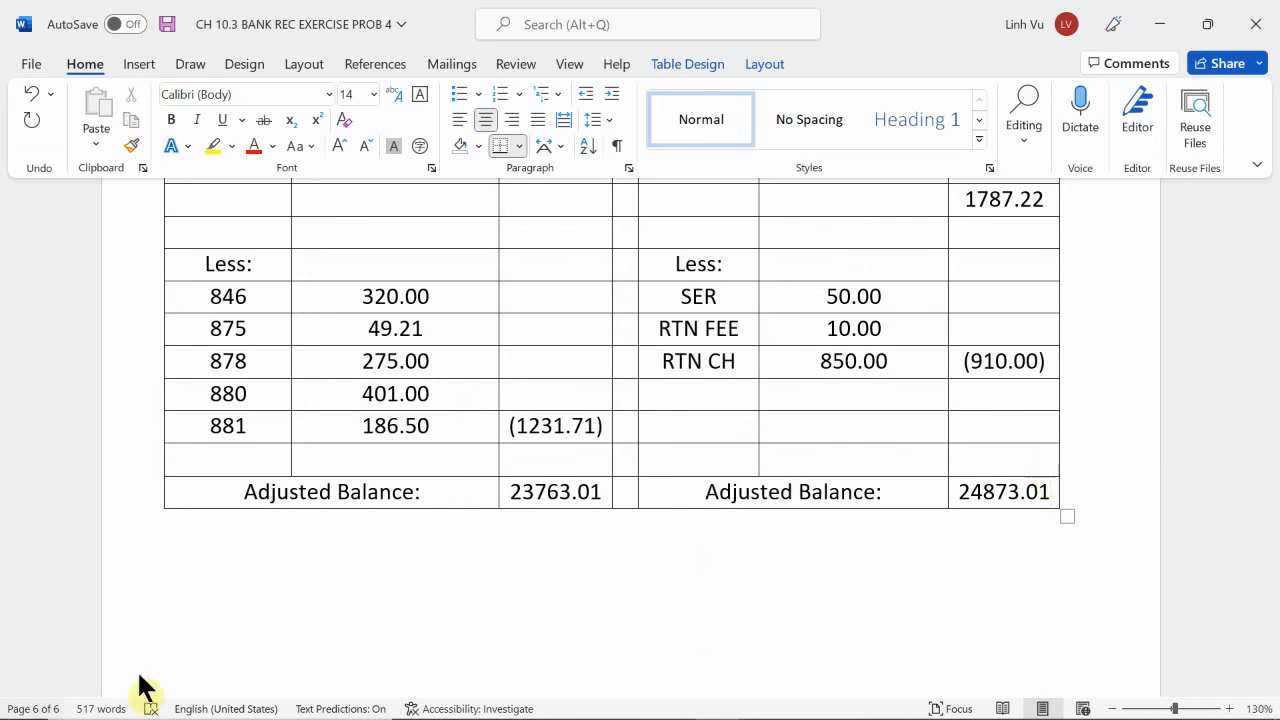
click(588, 538)
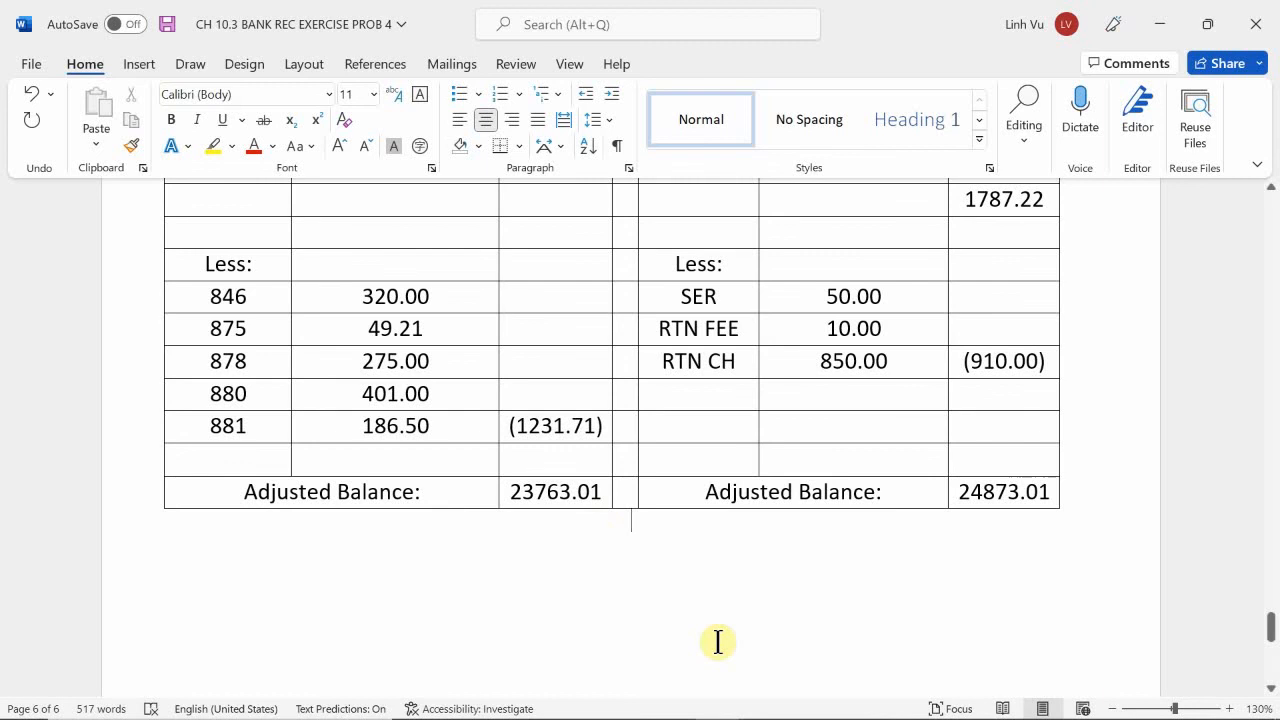
text(1110)
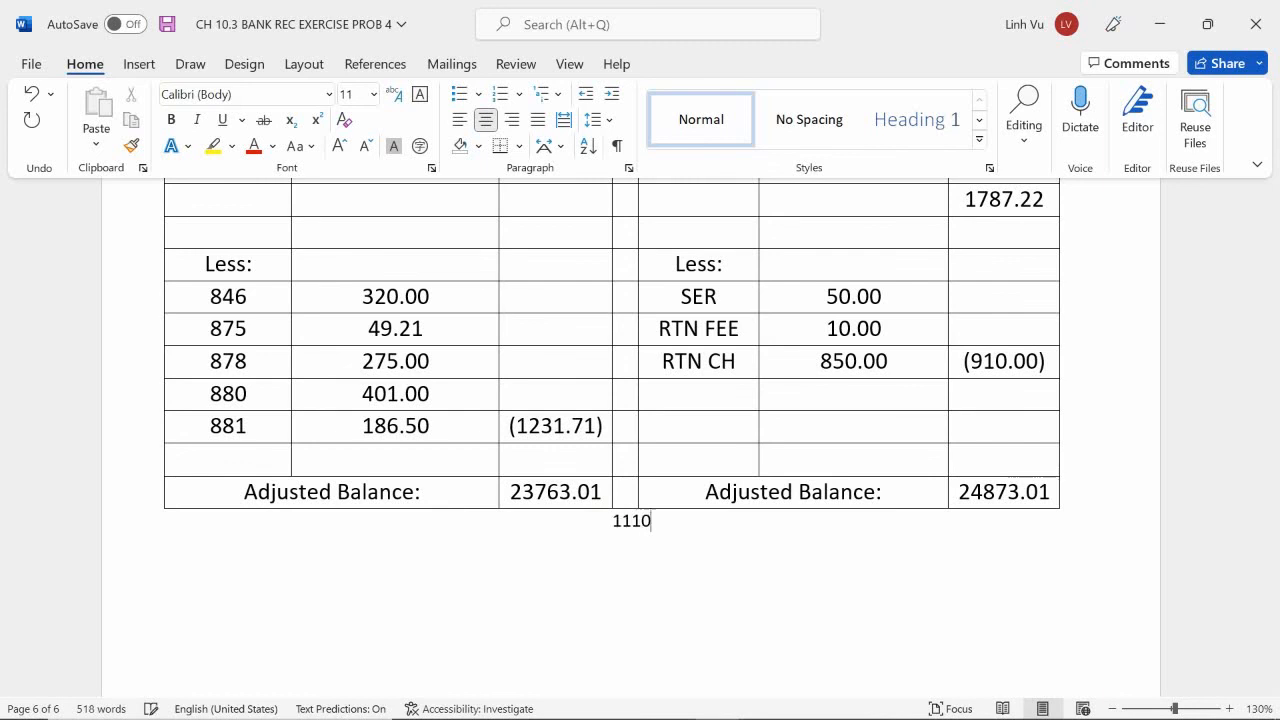
text(.00)
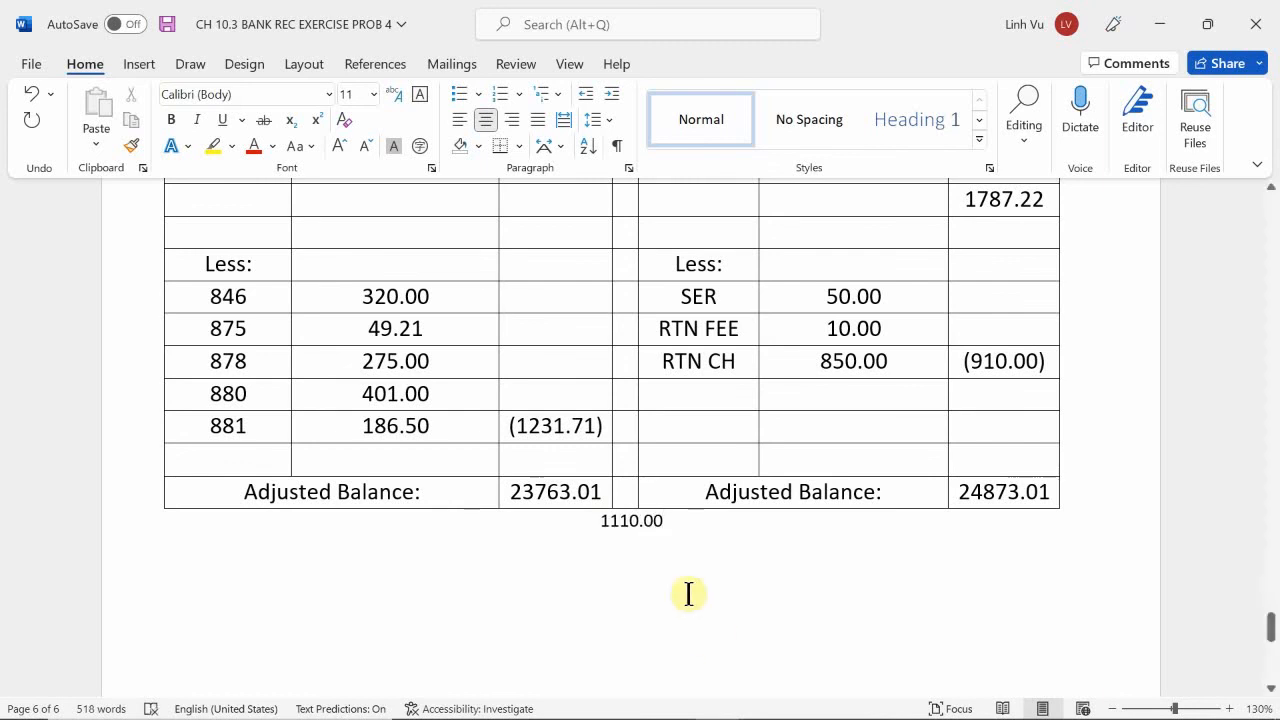
Review the reconciliation statement, cash ledger and bank statement for the source of the 1110.00 difference between the adjusted balances.
scroll(691, 574, up, 3)
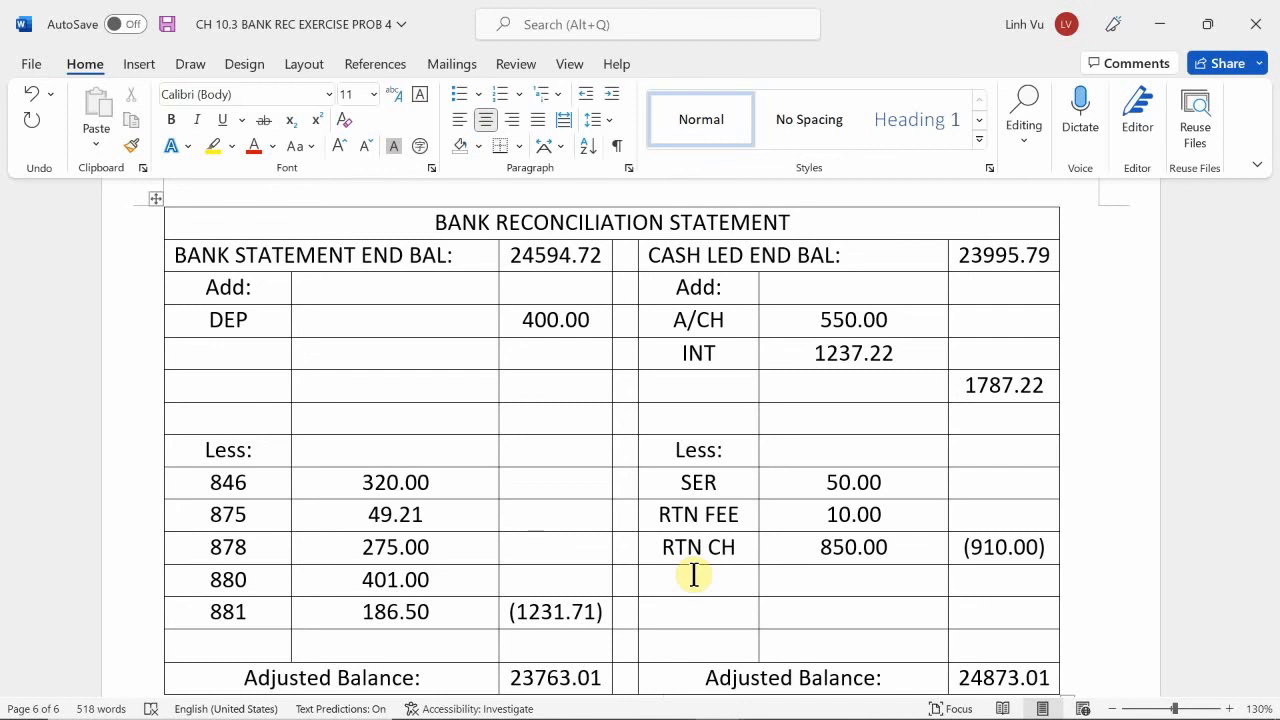
scroll(694, 574, up, 10)
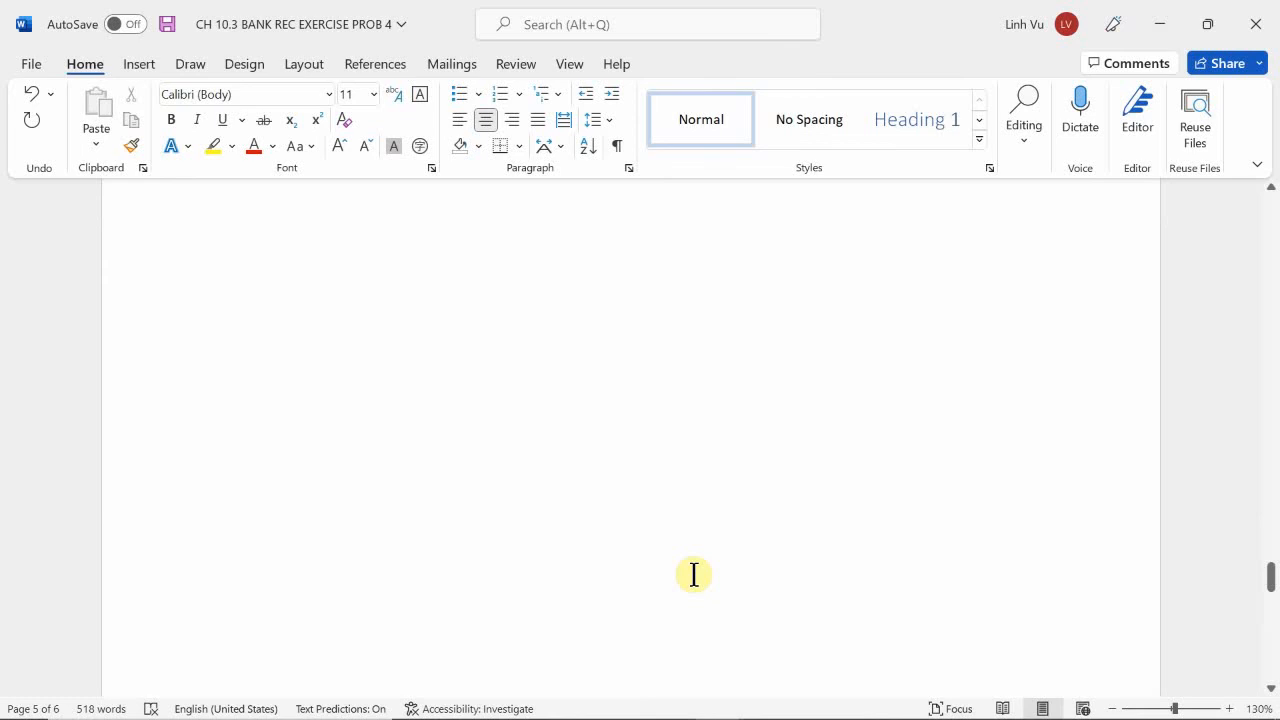
scroll(694, 574, down, 5)
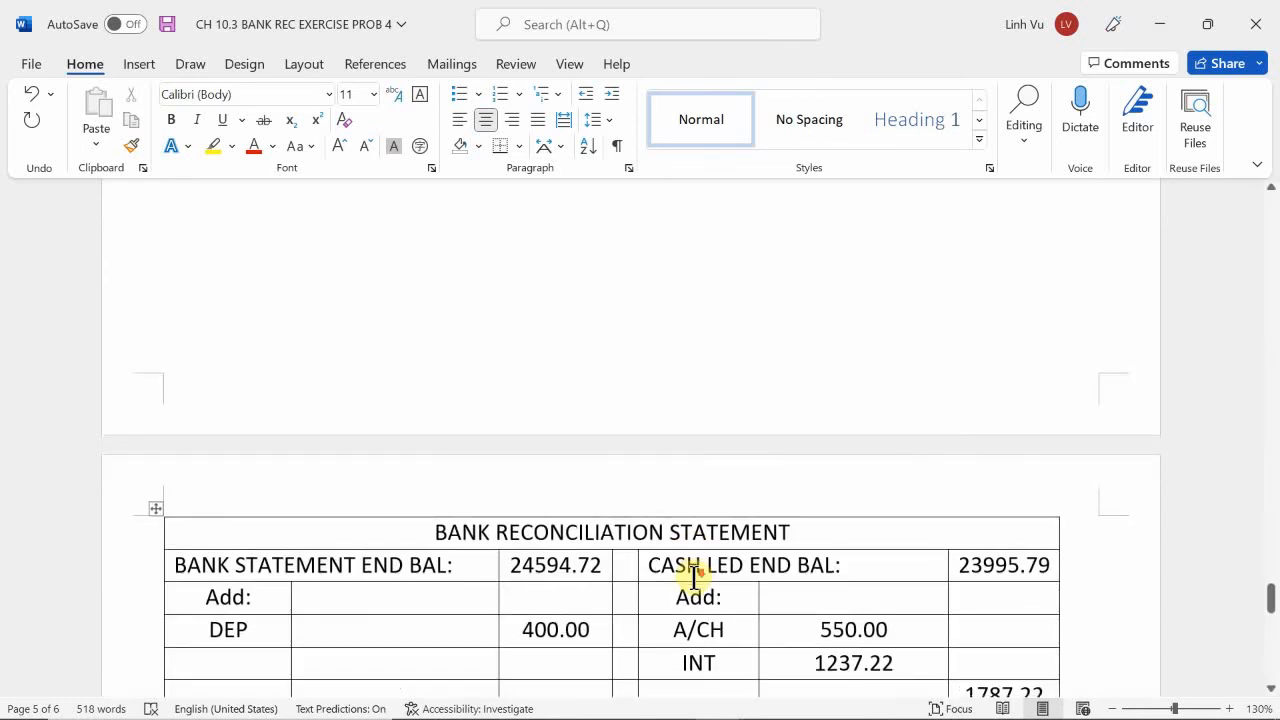
scroll(694, 578, down, 5)
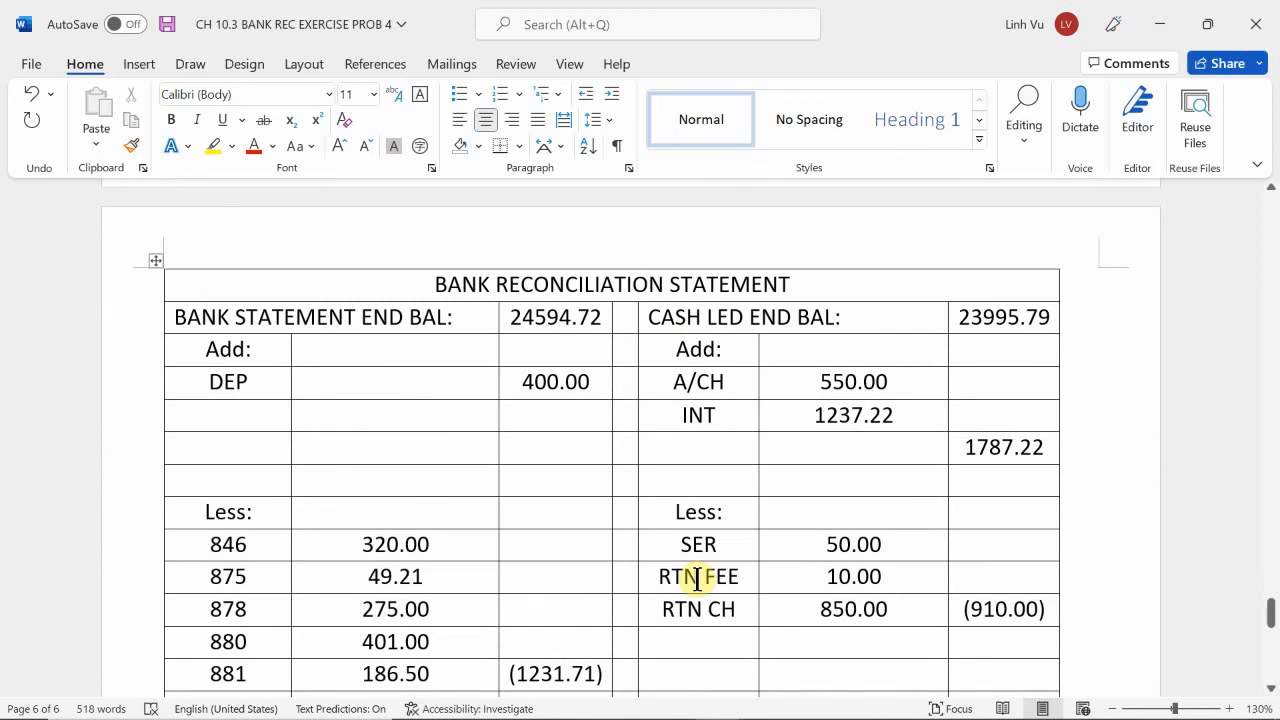
scroll(697, 580, up, 10)
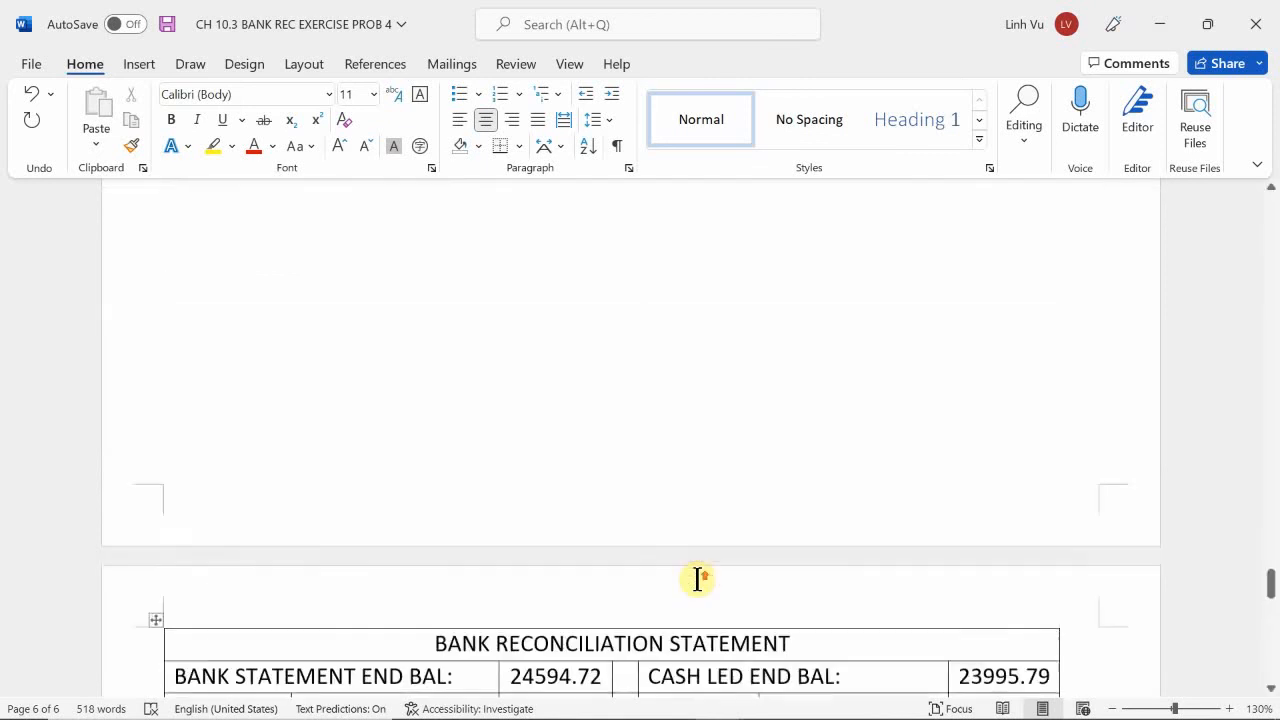
scroll(697, 580, down, 10)
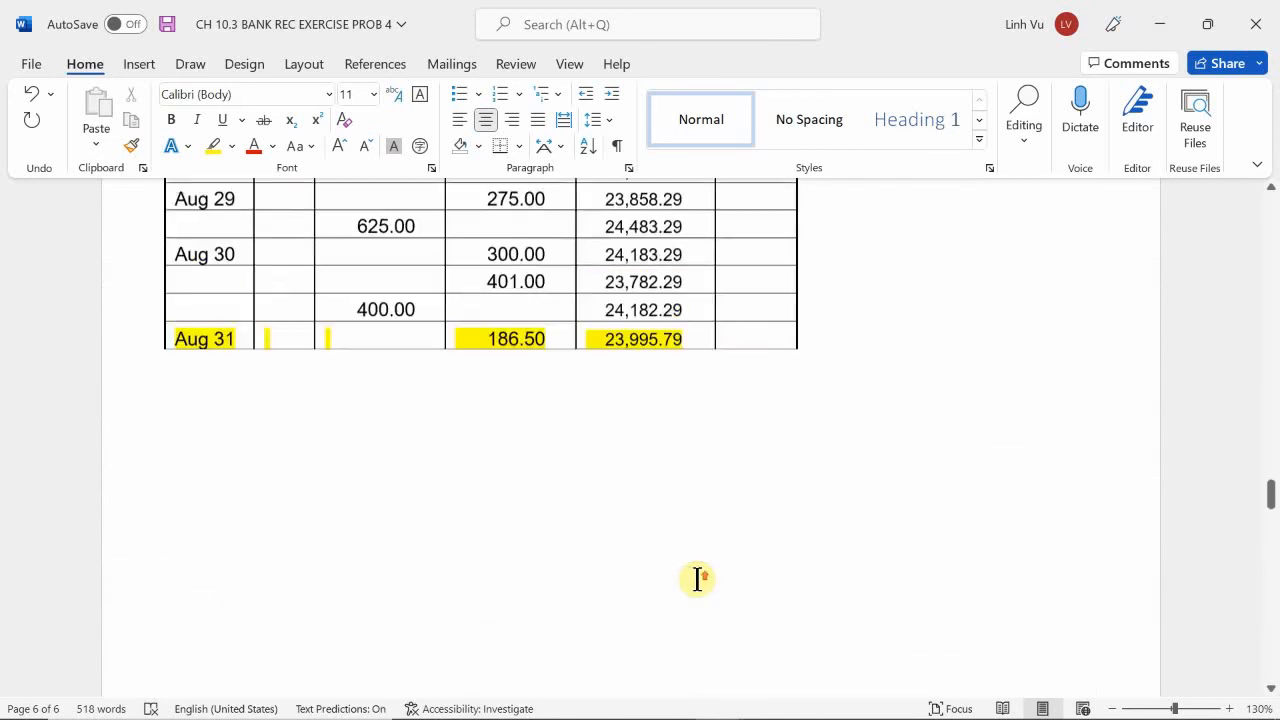
scroll(697, 580, up, 8)
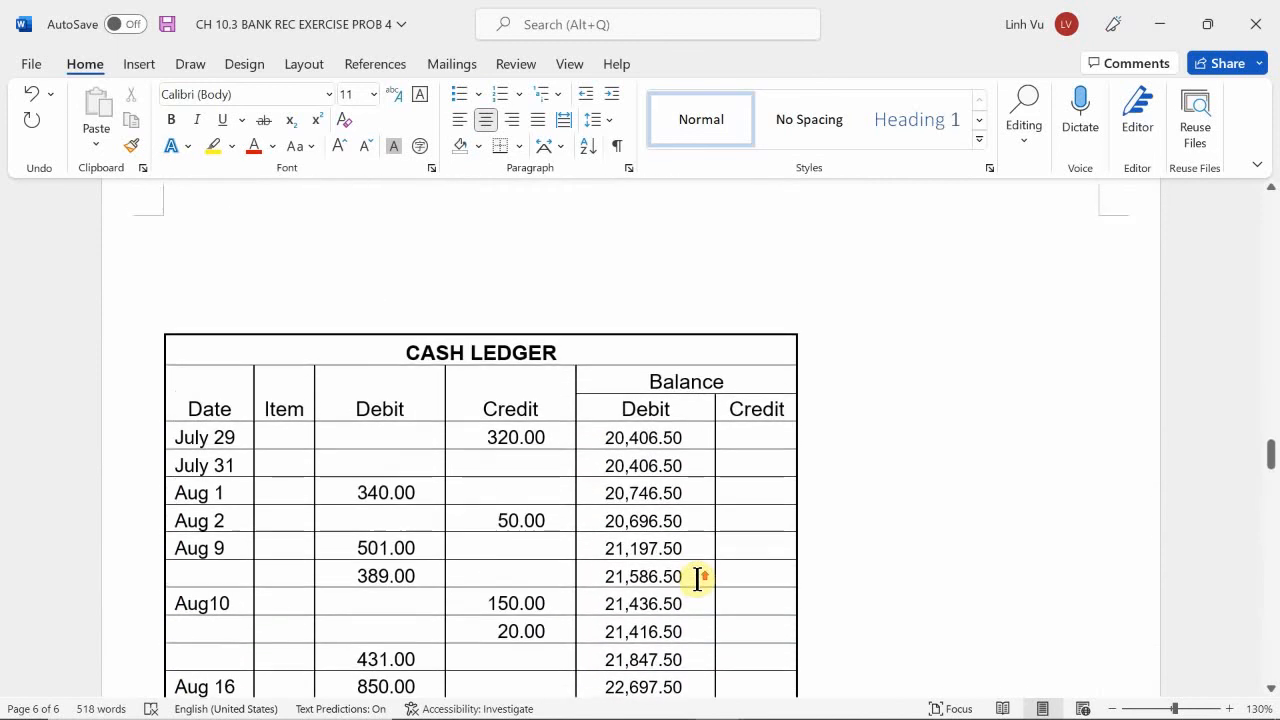
scroll(387, 442, down, 1)
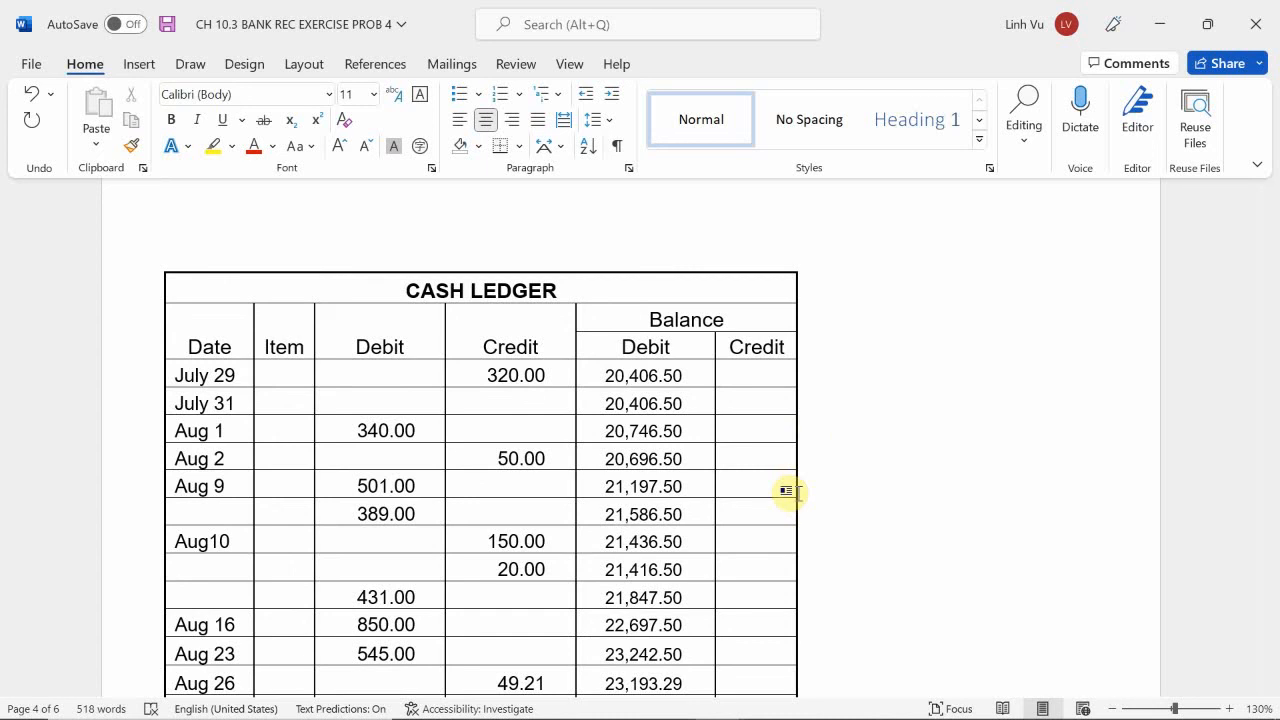
scroll(790, 491, up, 15)
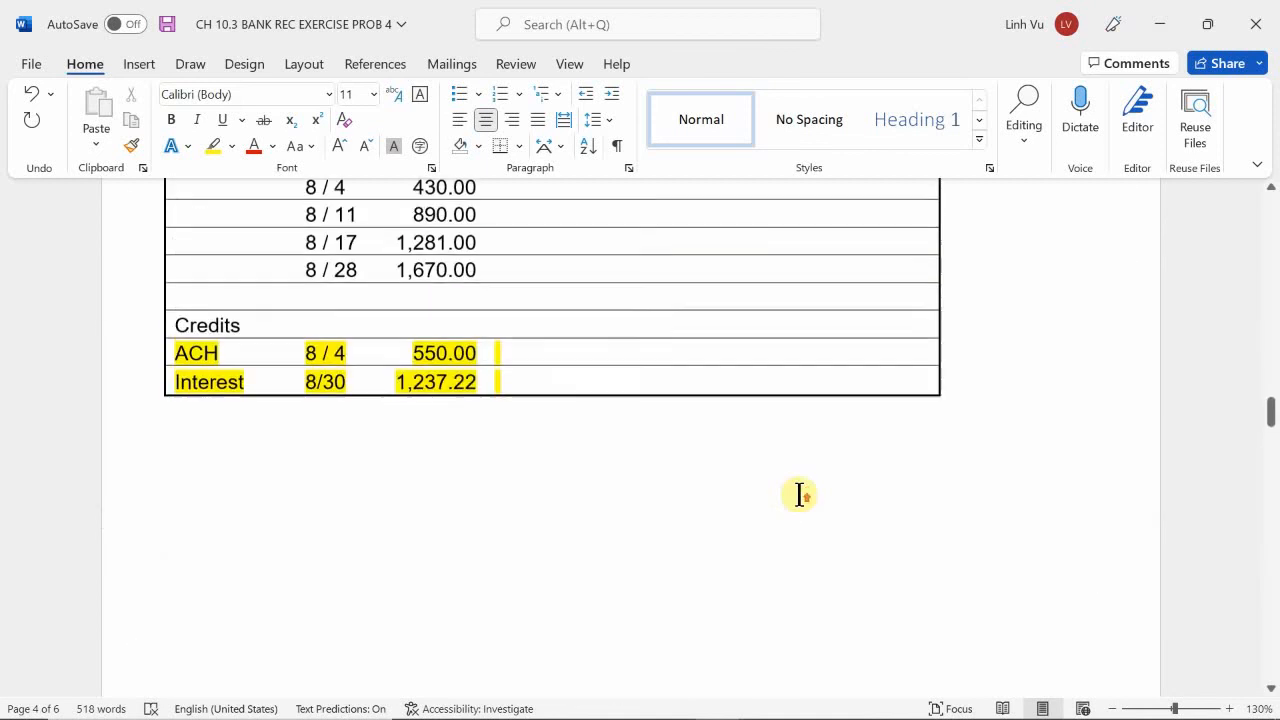
scroll(799, 493, down, 3)
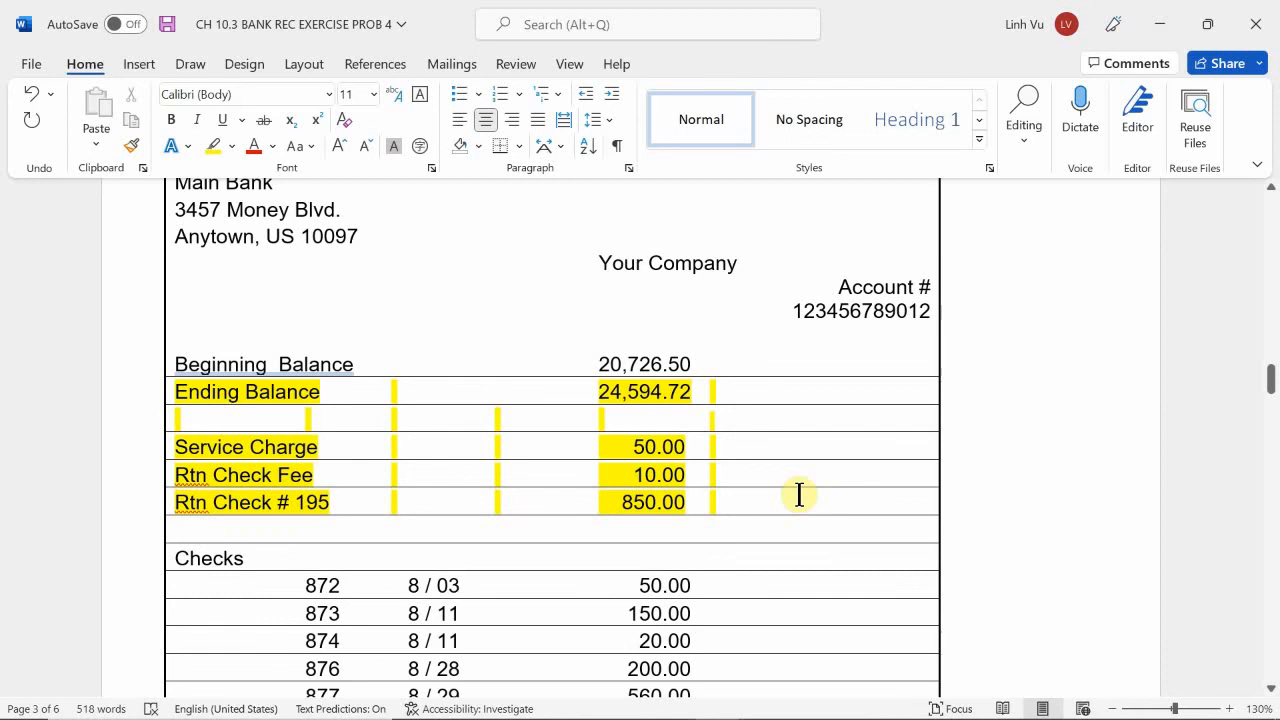
scroll(799, 494, down, 20)
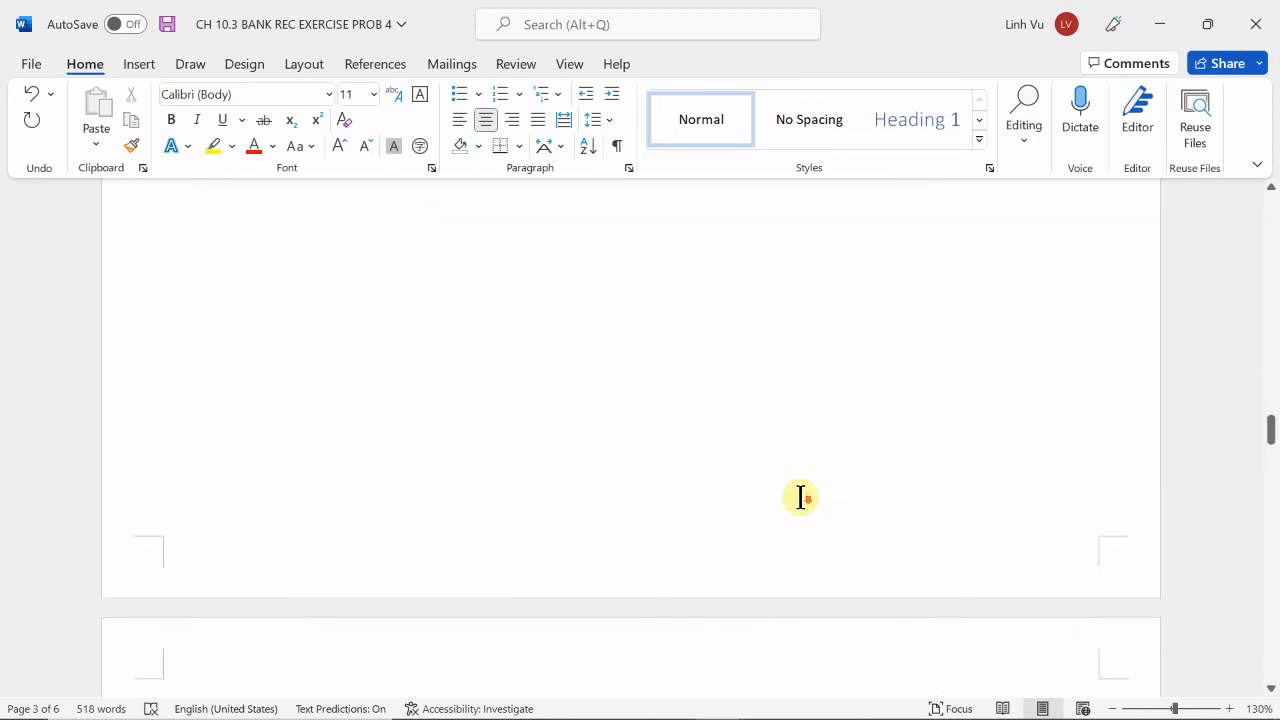
scroll(800, 497, down, 13)
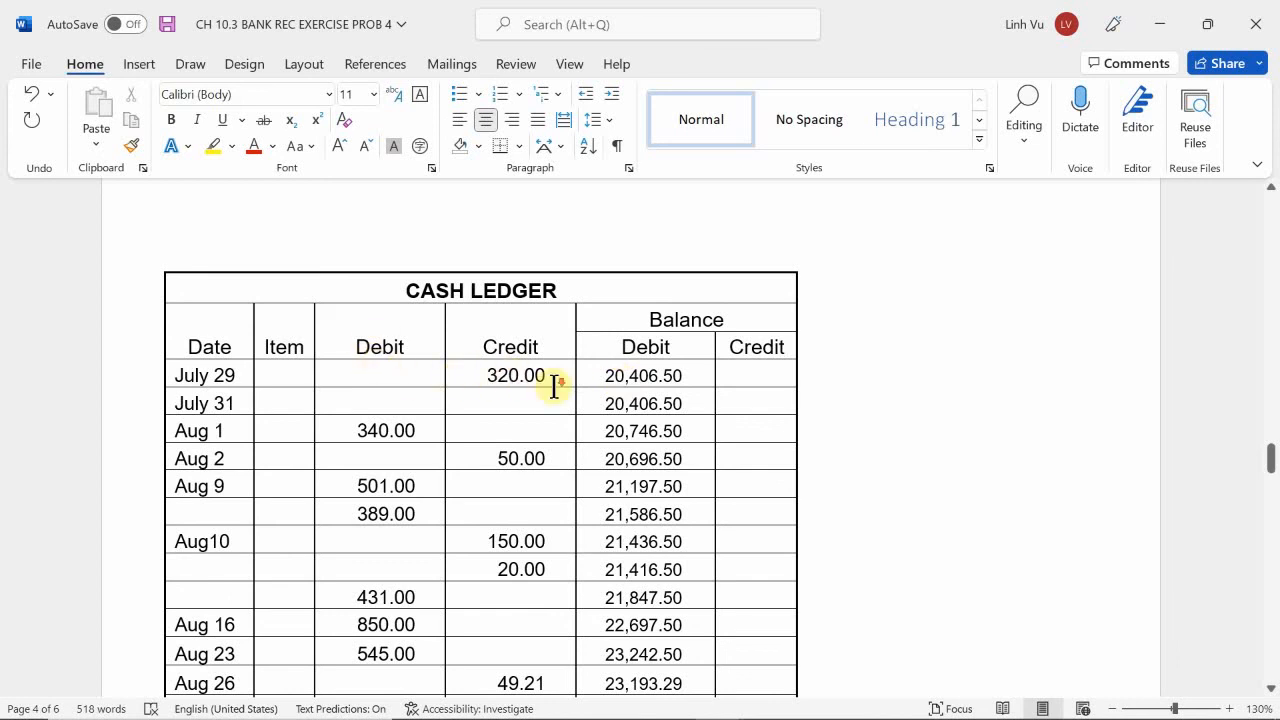
Compare the August check register and the receipts and deposits list with the cash ledger and the bank statement's deposits.
scroll(553, 386, down, 15)
scroll(553, 382, down, 5)
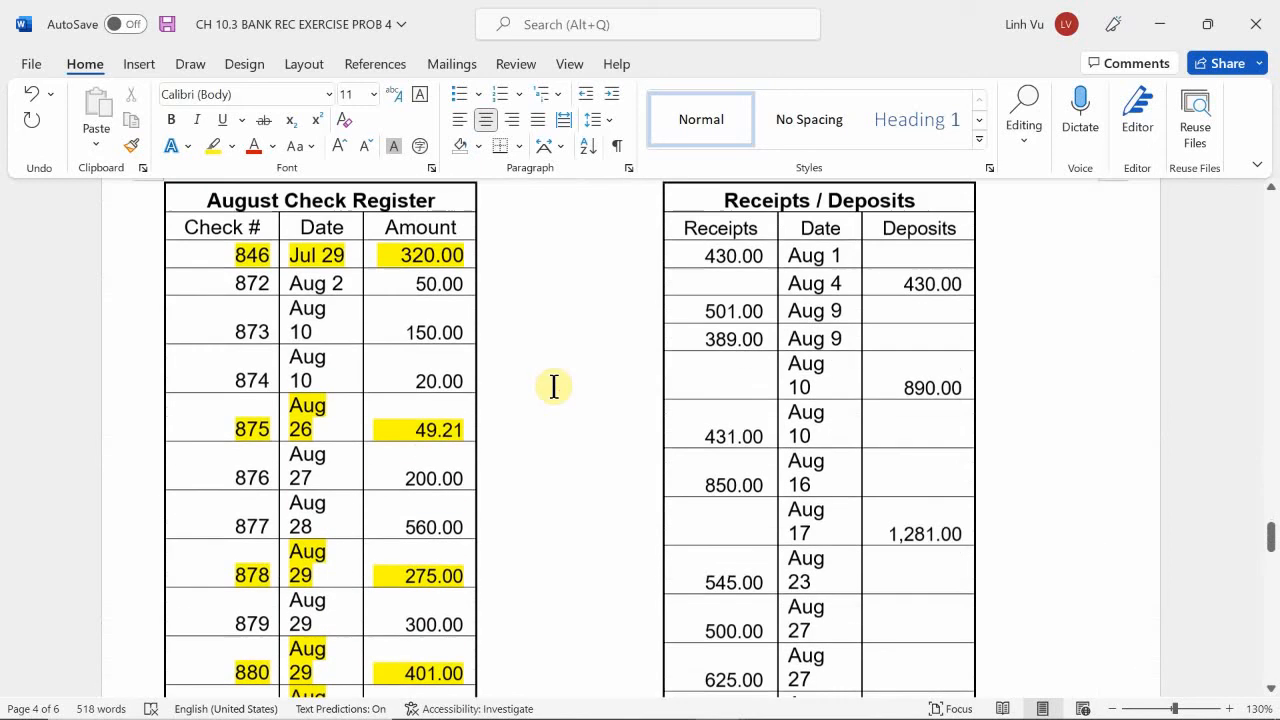
scroll(553, 385, up, 1)
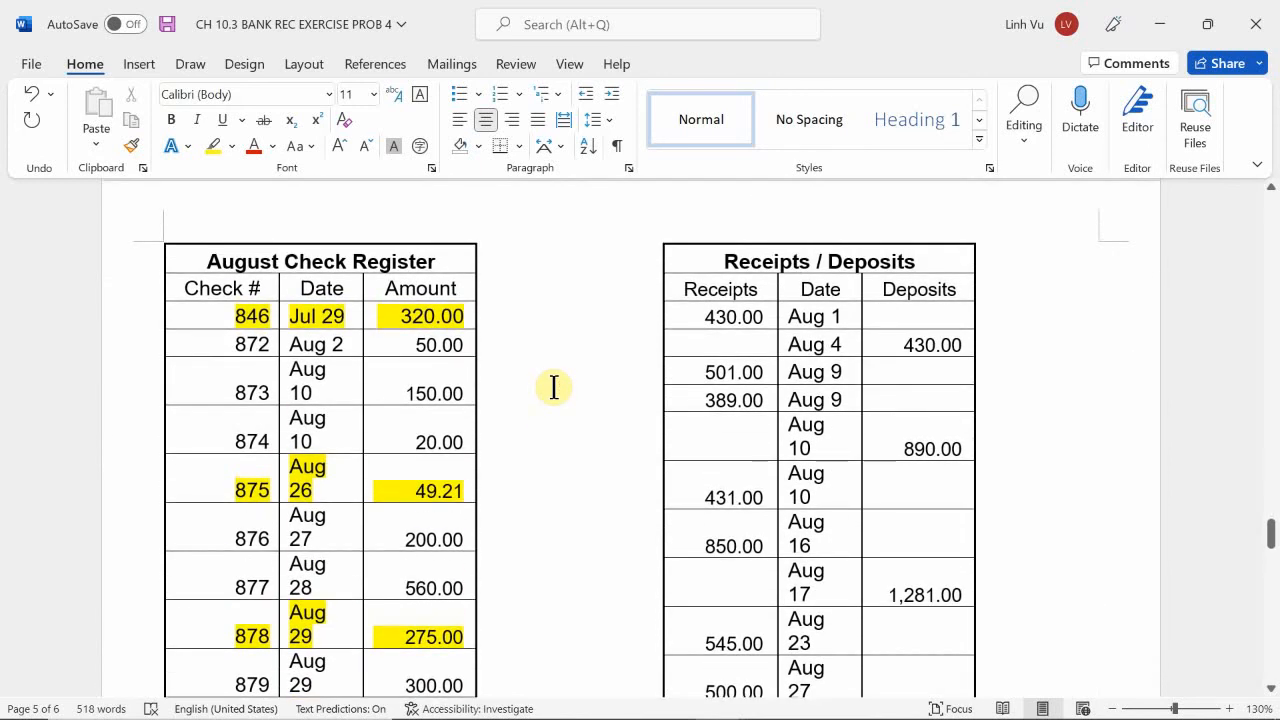
scroll(366, 365, up, 1)
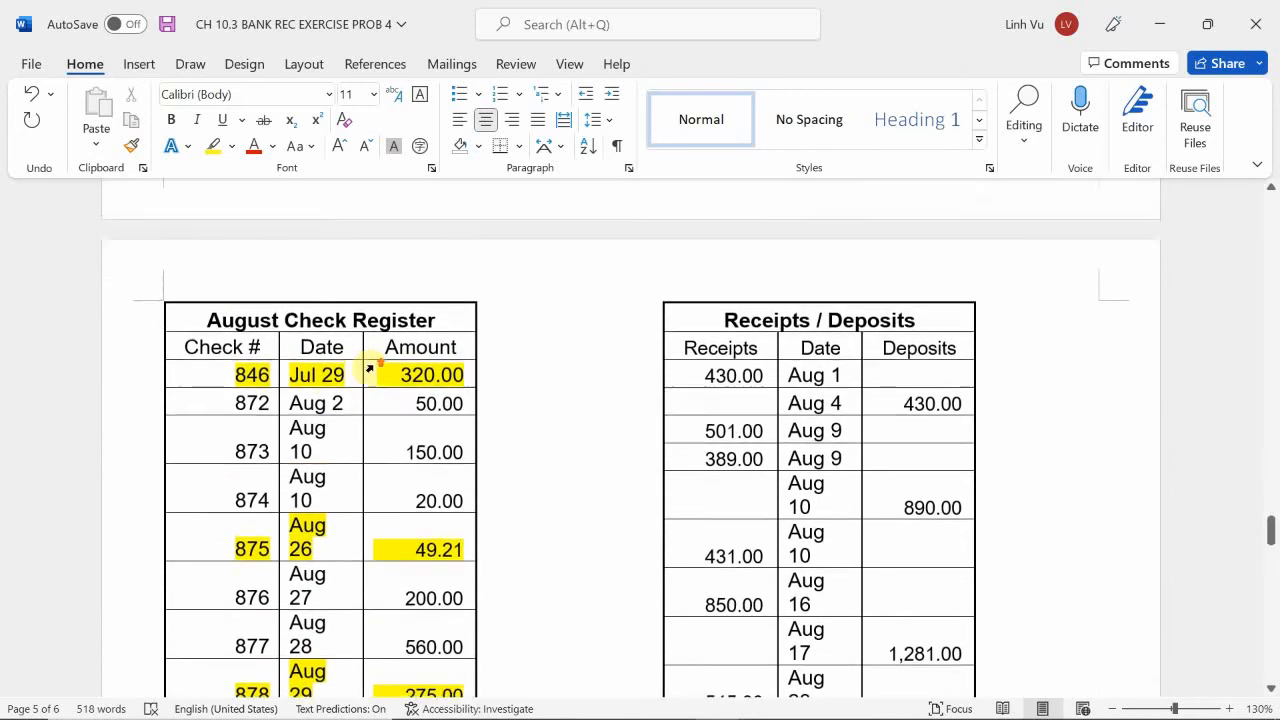
scroll(394, 380, up, 5)
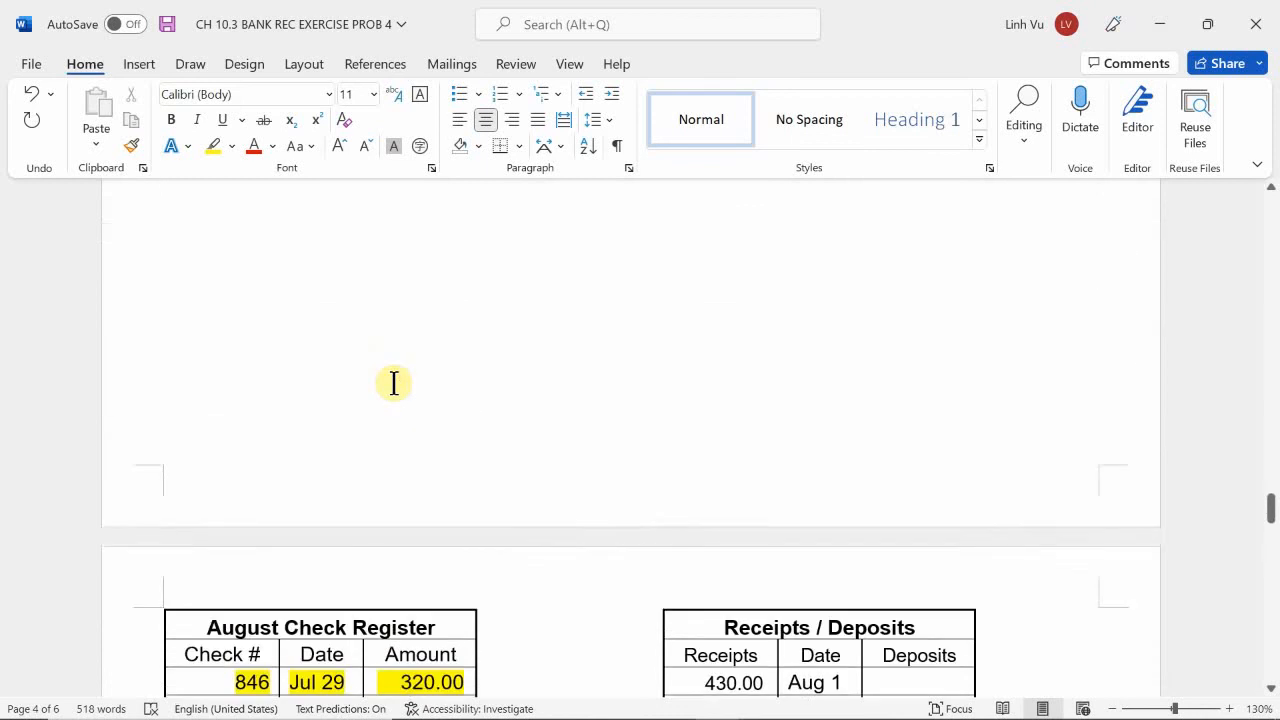
scroll(394, 383, up, 10)
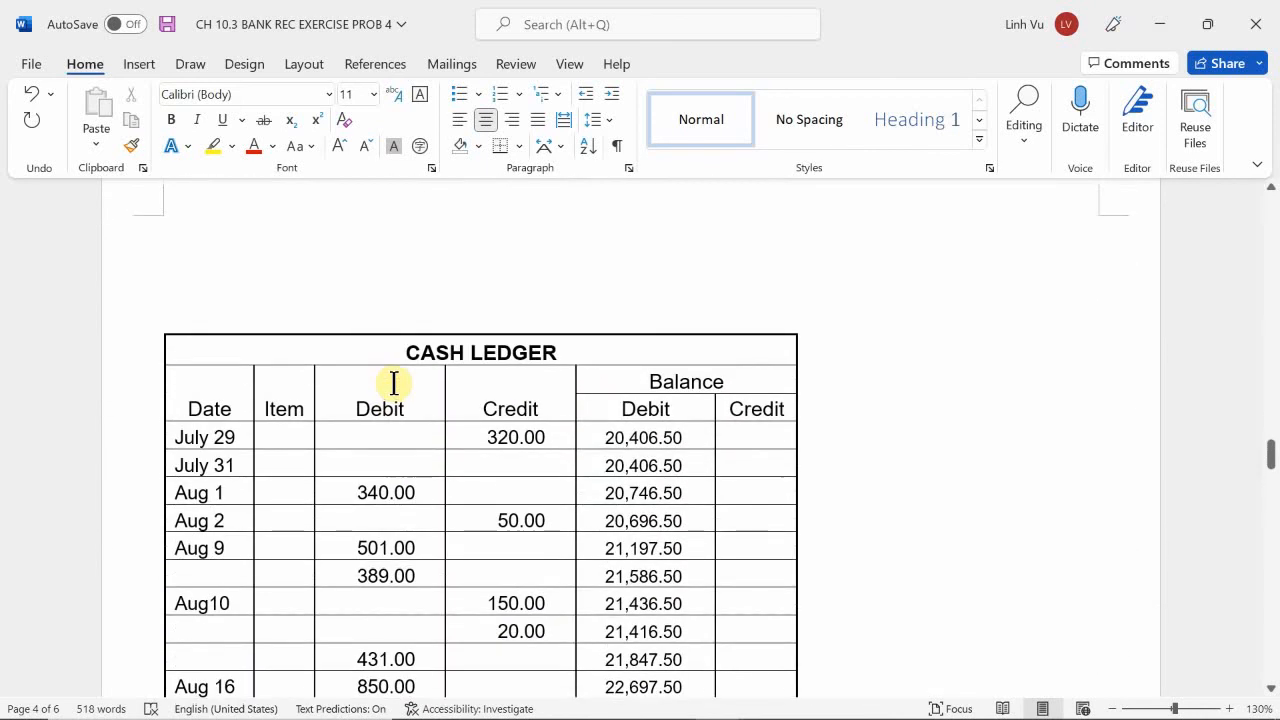
scroll(394, 383, down, 12)
scroll(394, 383, up, 1)
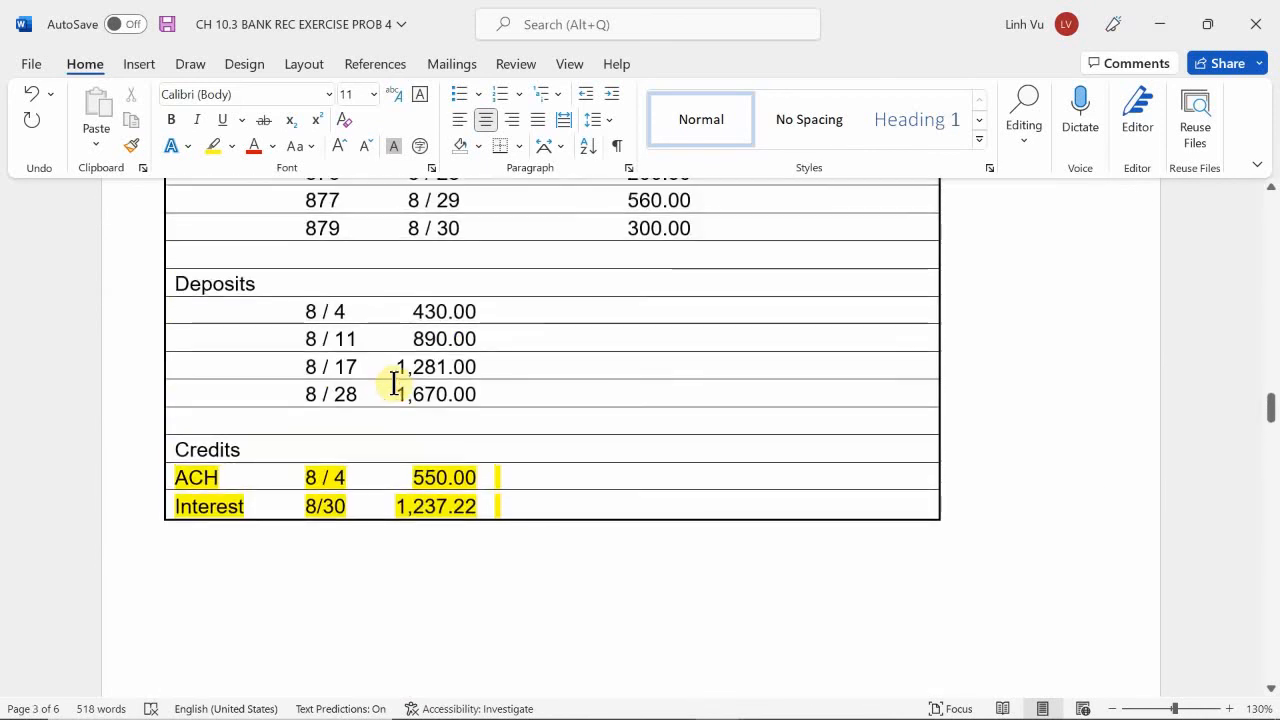
scroll(394, 381, up, 10)
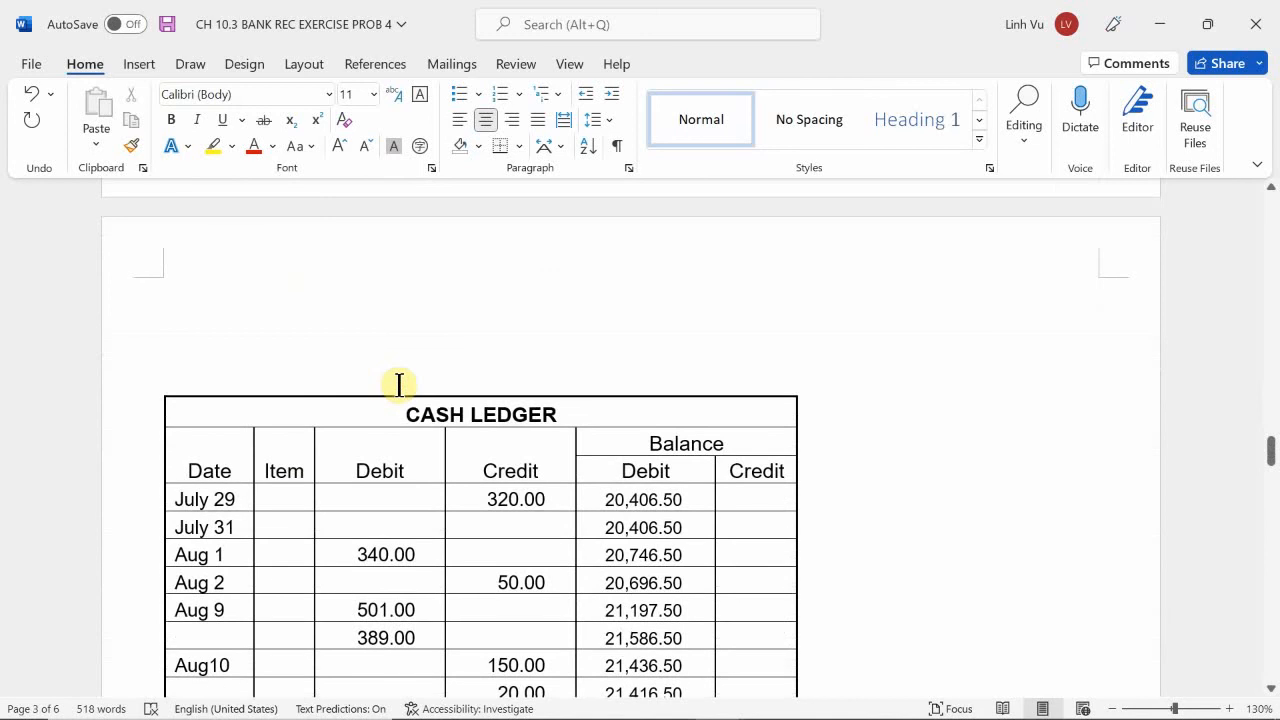
Check the Aug 1 debit in the cash ledger against the Aug 1 receipt and the Aug 4 deposit on the bank statement.
scroll(398, 384, down, 4)
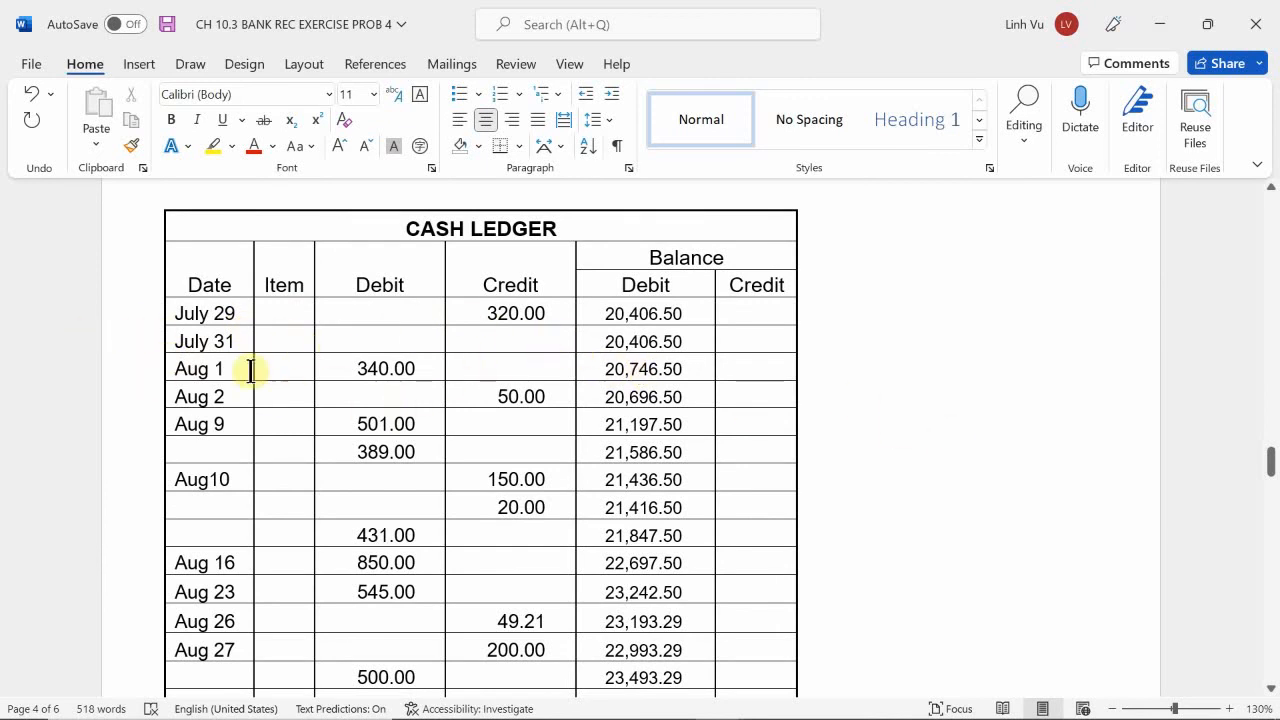
drag(354, 369, 423, 366)
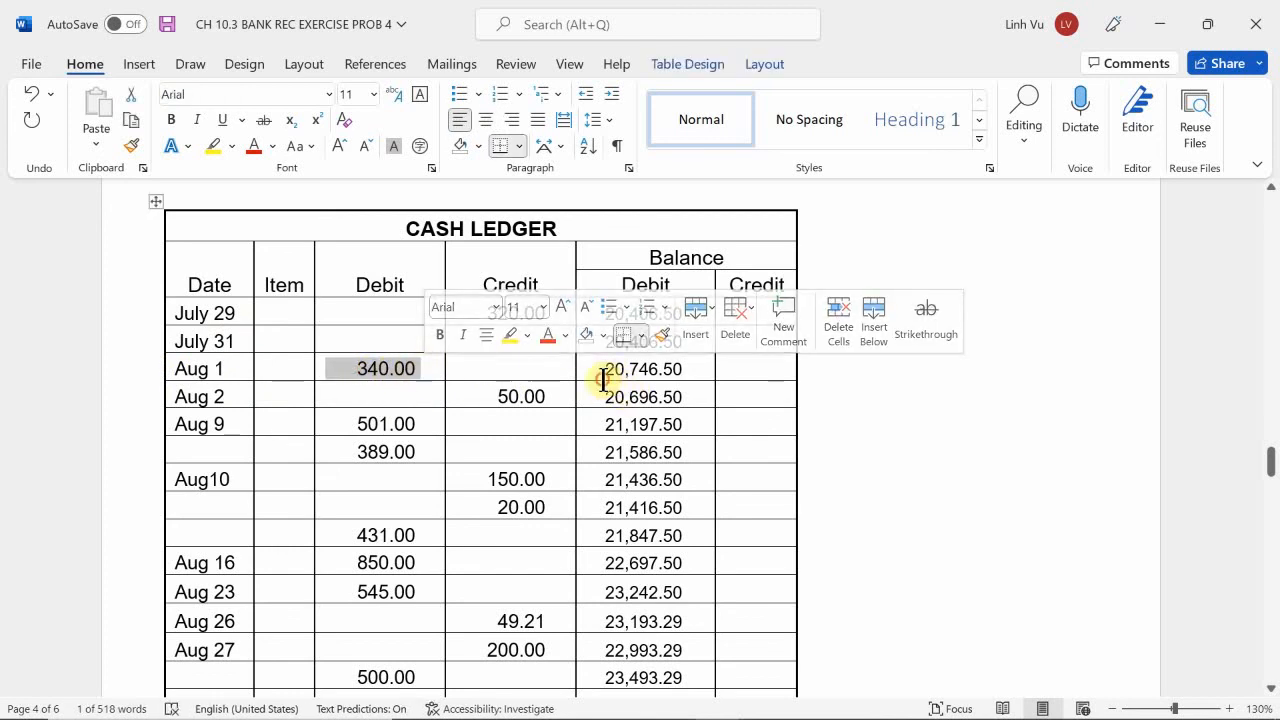
click(606, 373)
scroll(654, 371, down, 10)
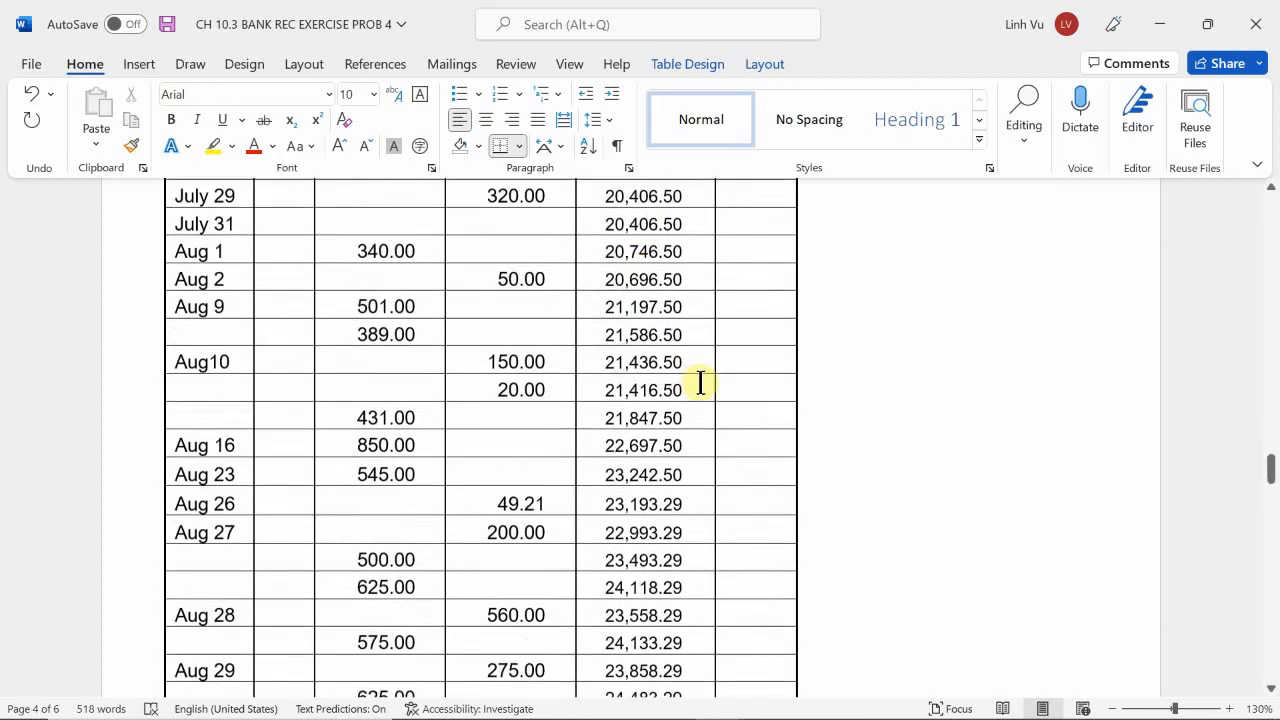
scroll(761, 438, down, 6)
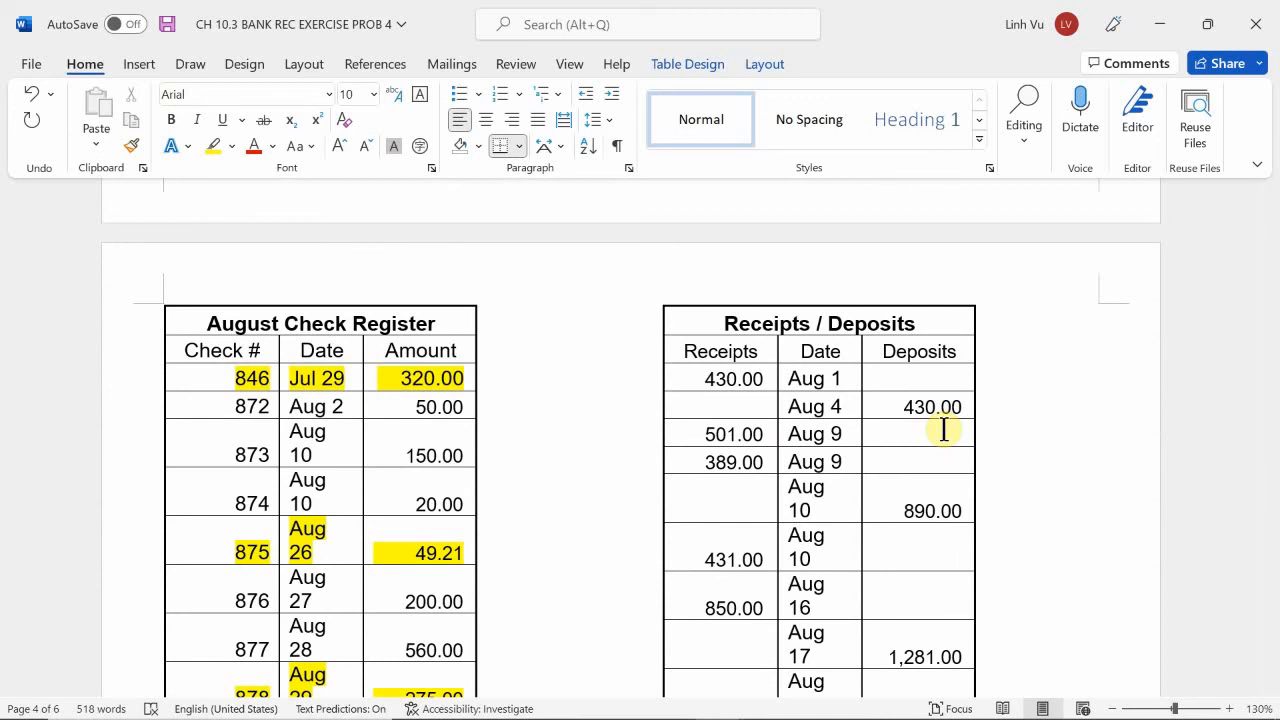
scroll(944, 429, up, 15)
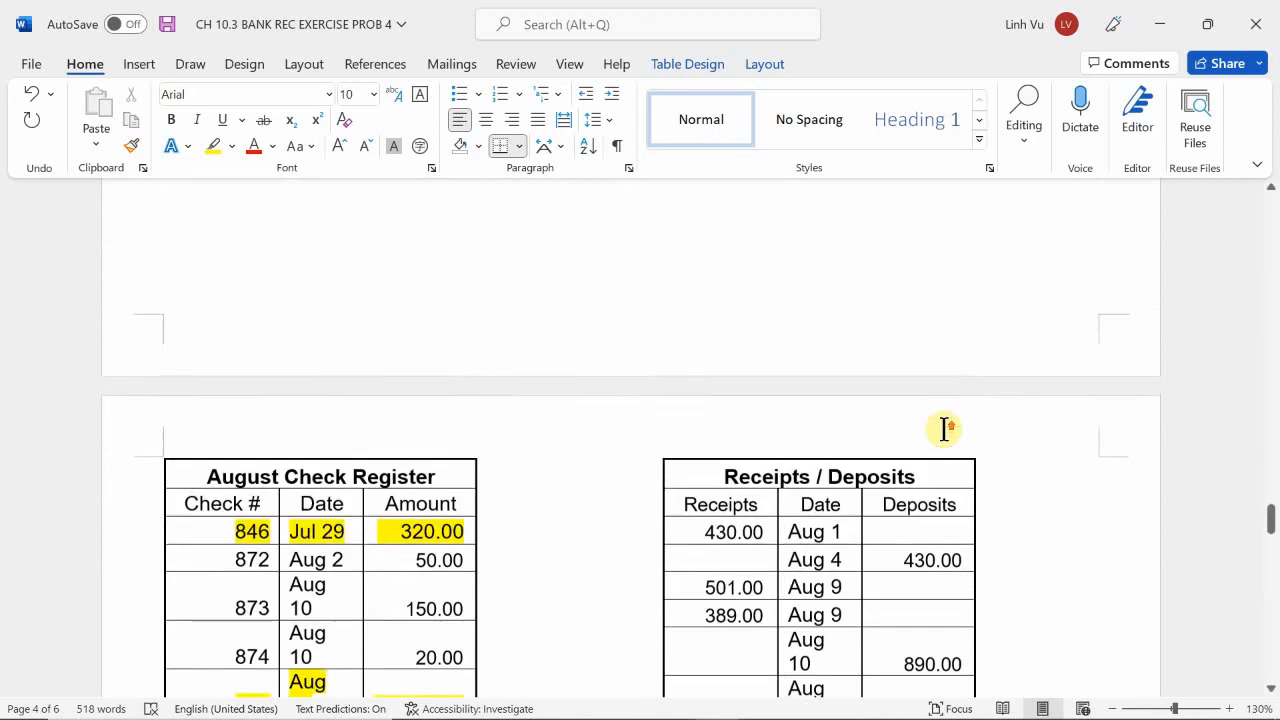
scroll(944, 429, down, 15)
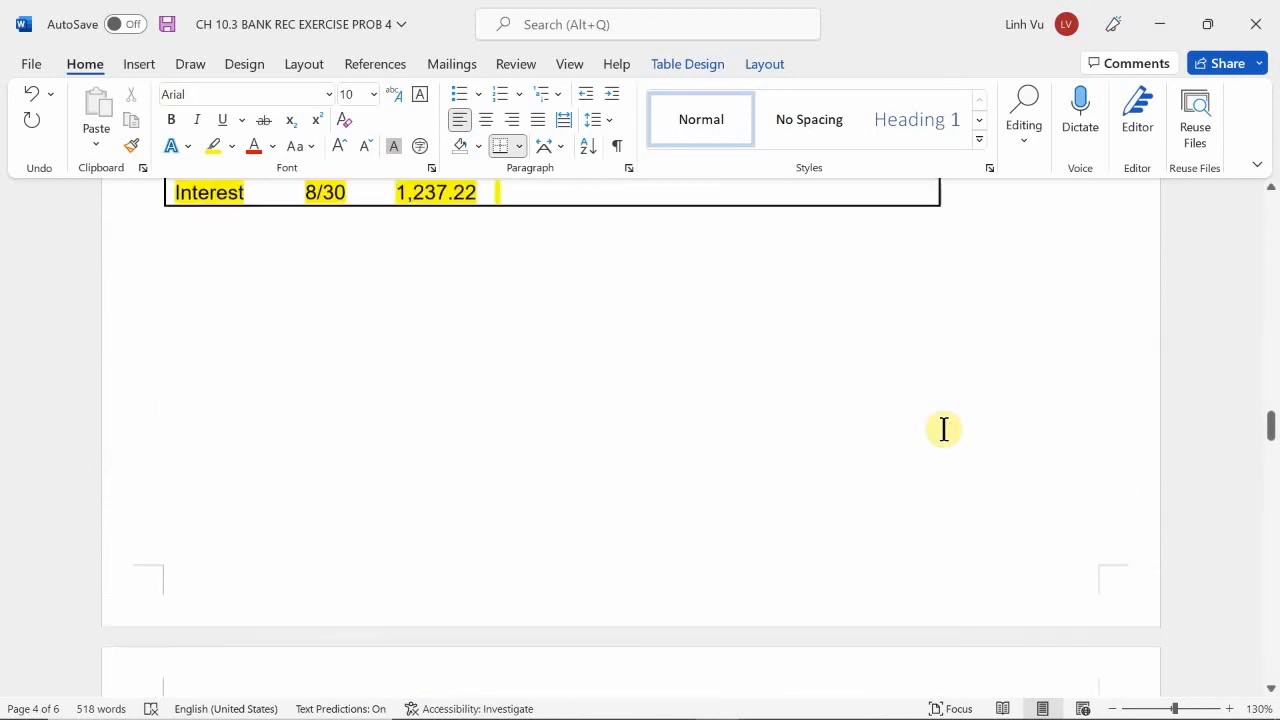
scroll(935, 427, up, 3)
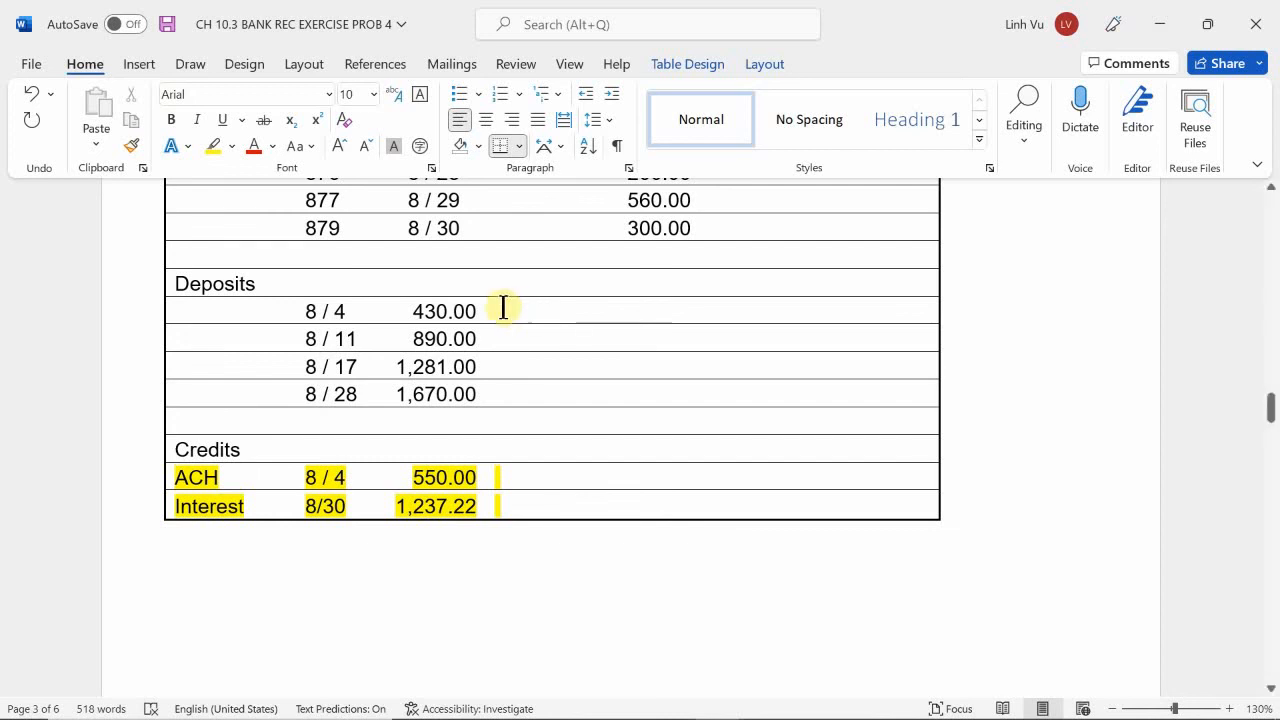
Cross-check the bank statement's August deposits with the cash ledger entries through Aug 31.
scroll(500, 308, down, 2)
scroll(498, 307, down, 1)
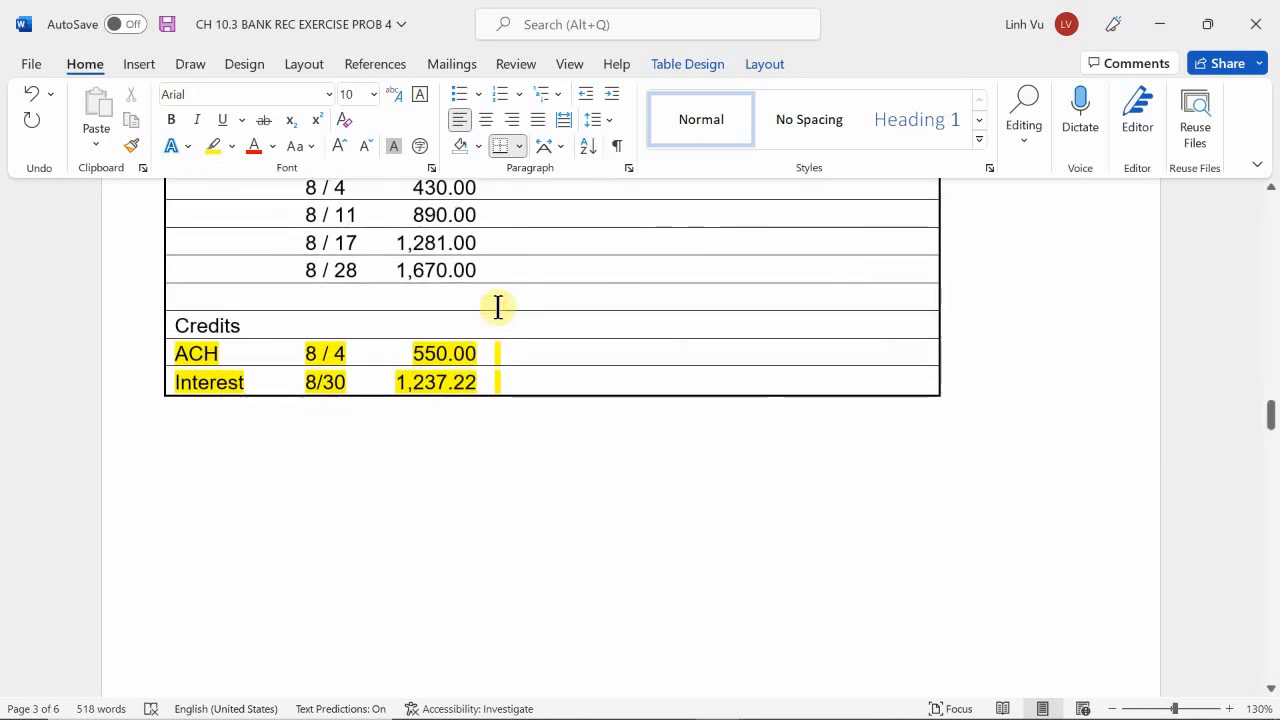
scroll(495, 306, up, 1)
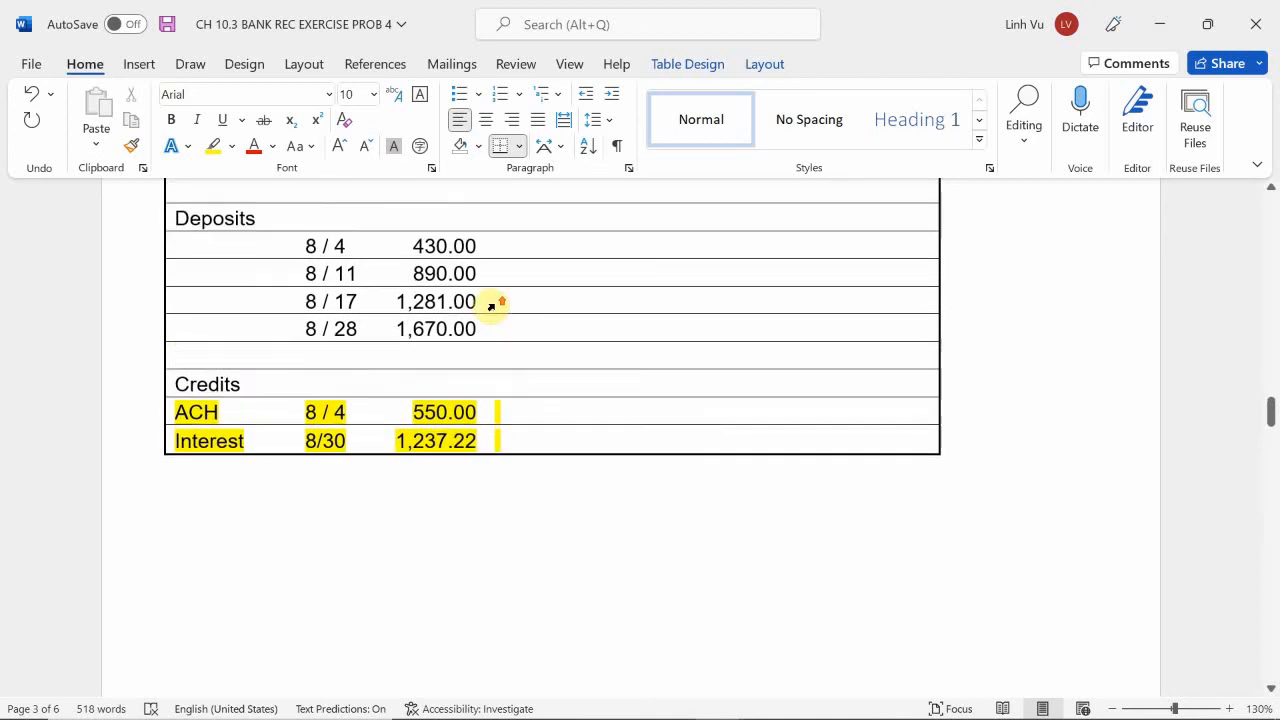
scroll(496, 305, up, 1)
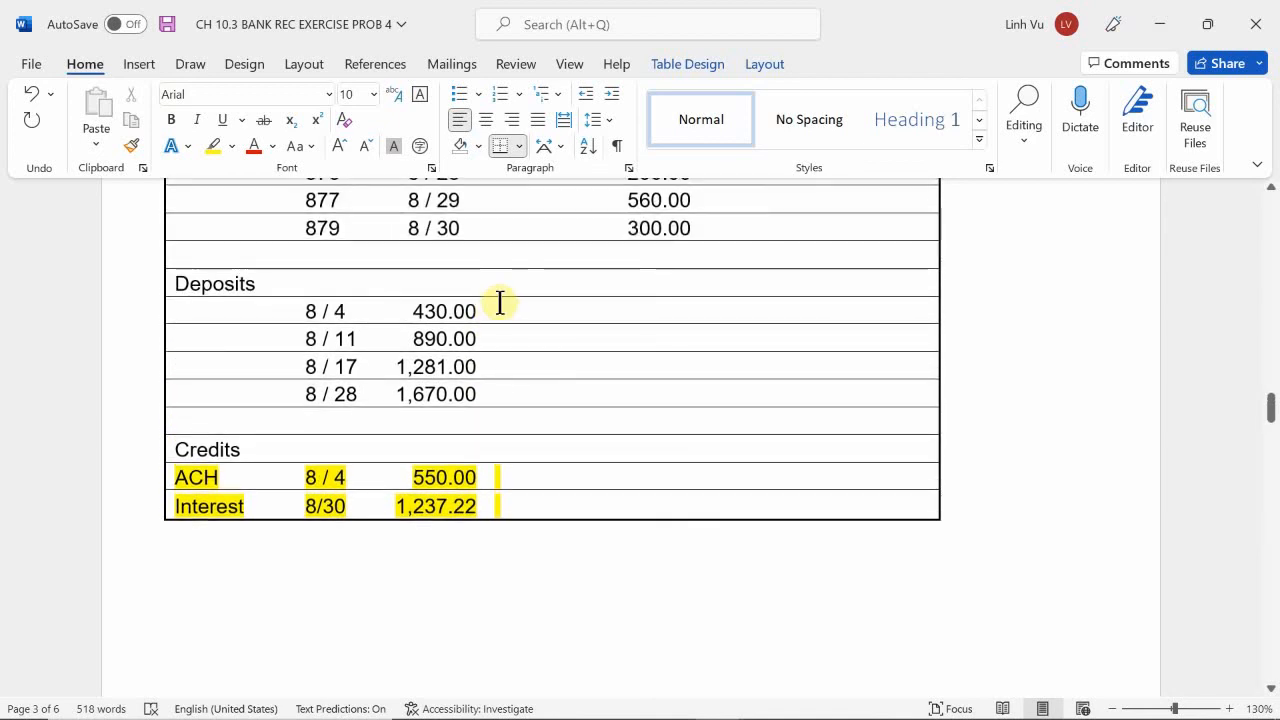
scroll(497, 309, down, 10)
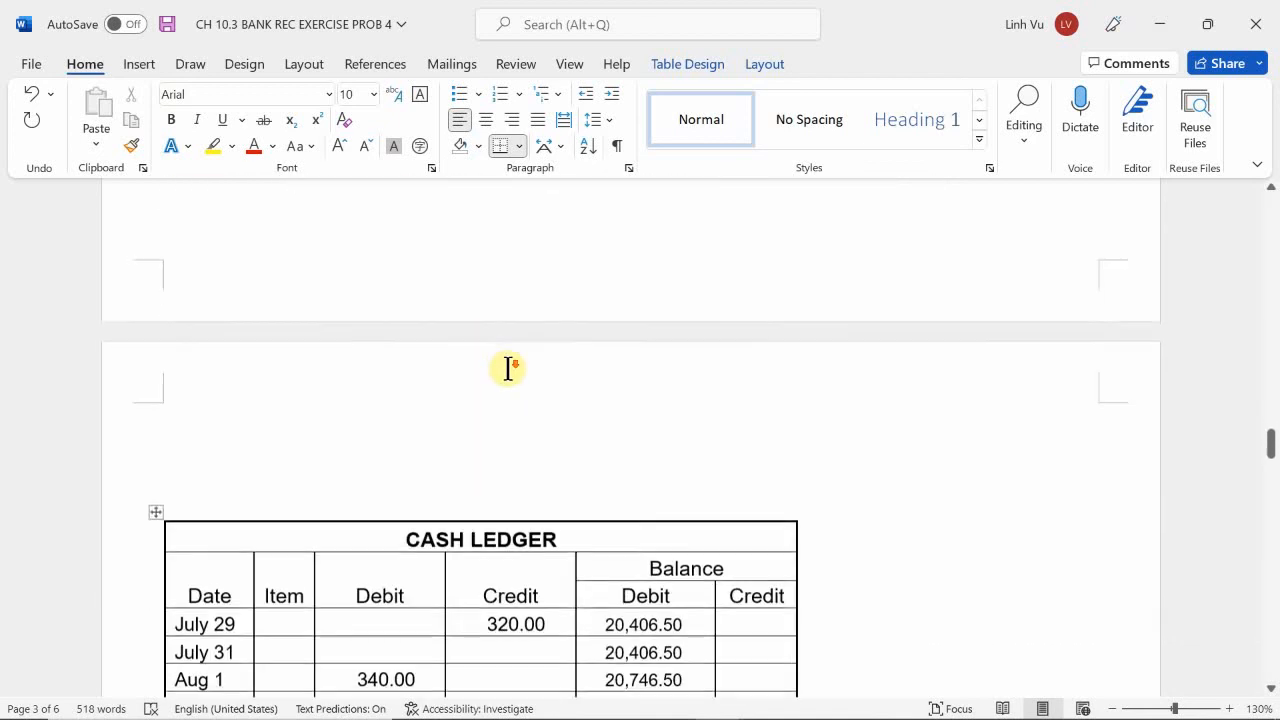
scroll(508, 369, down, 5)
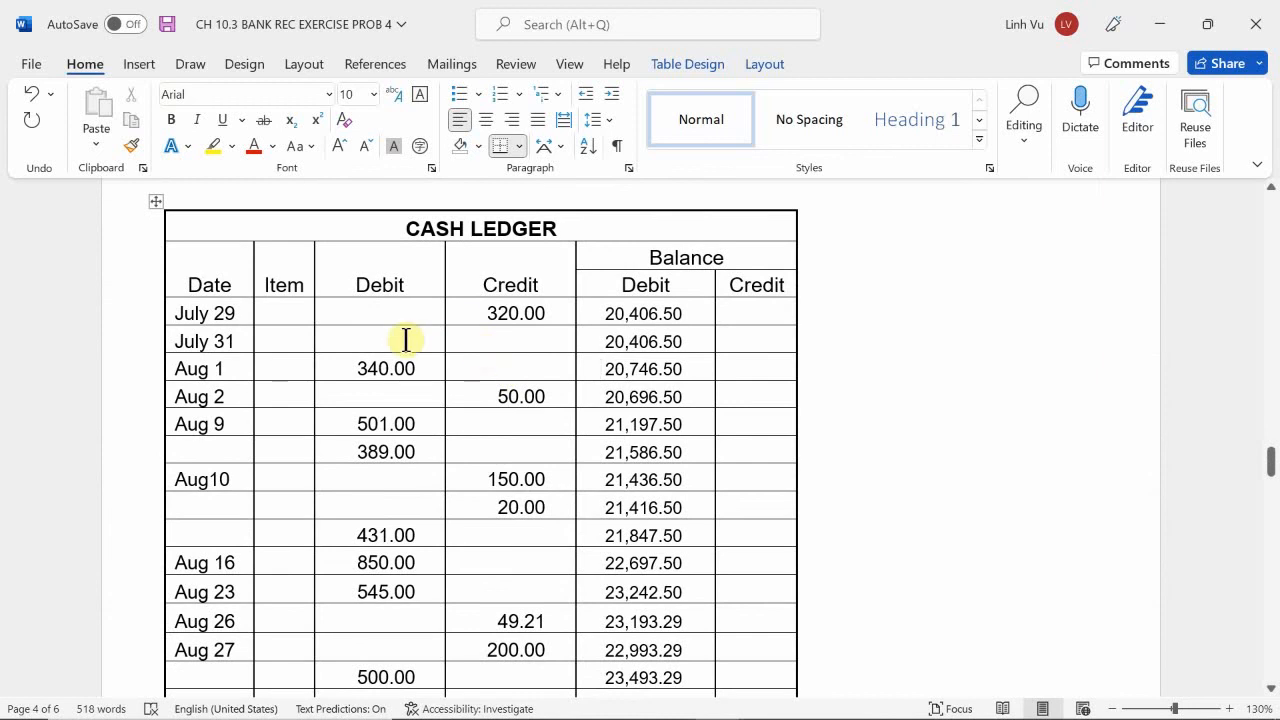
scroll(386, 369, up, 9)
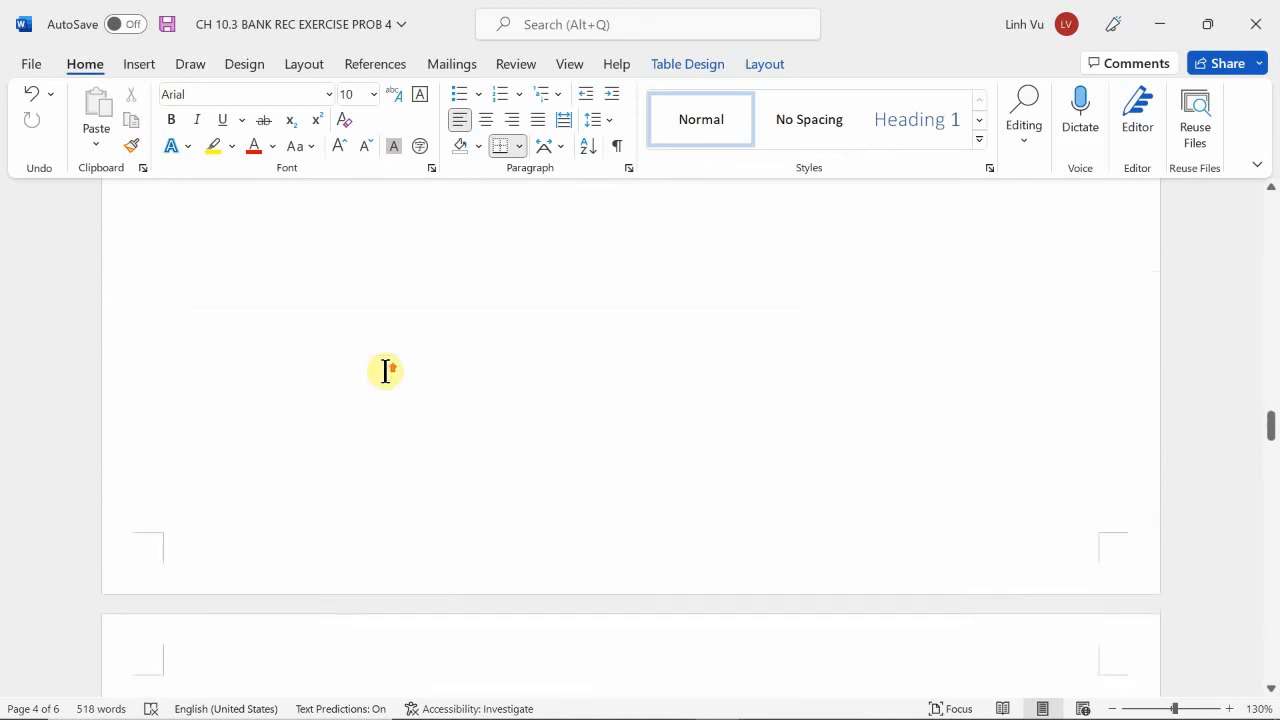
scroll(386, 370, up, 5)
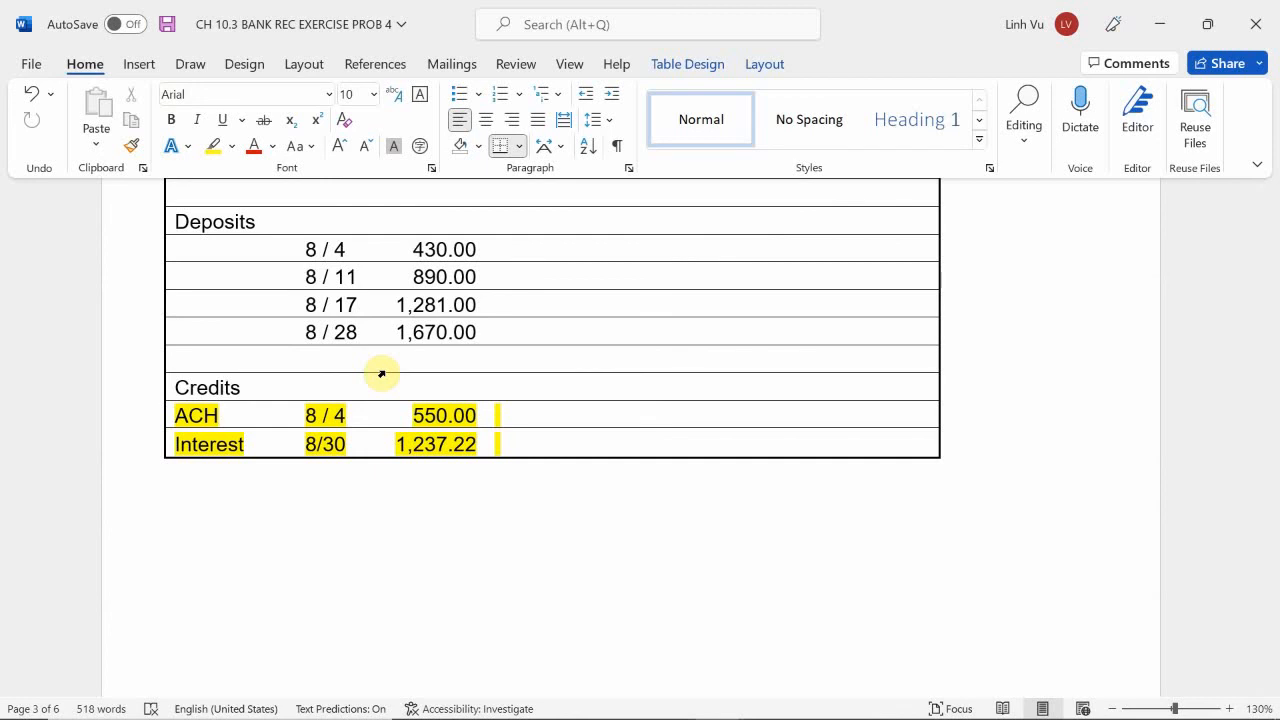
scroll(381, 374, down, 15)
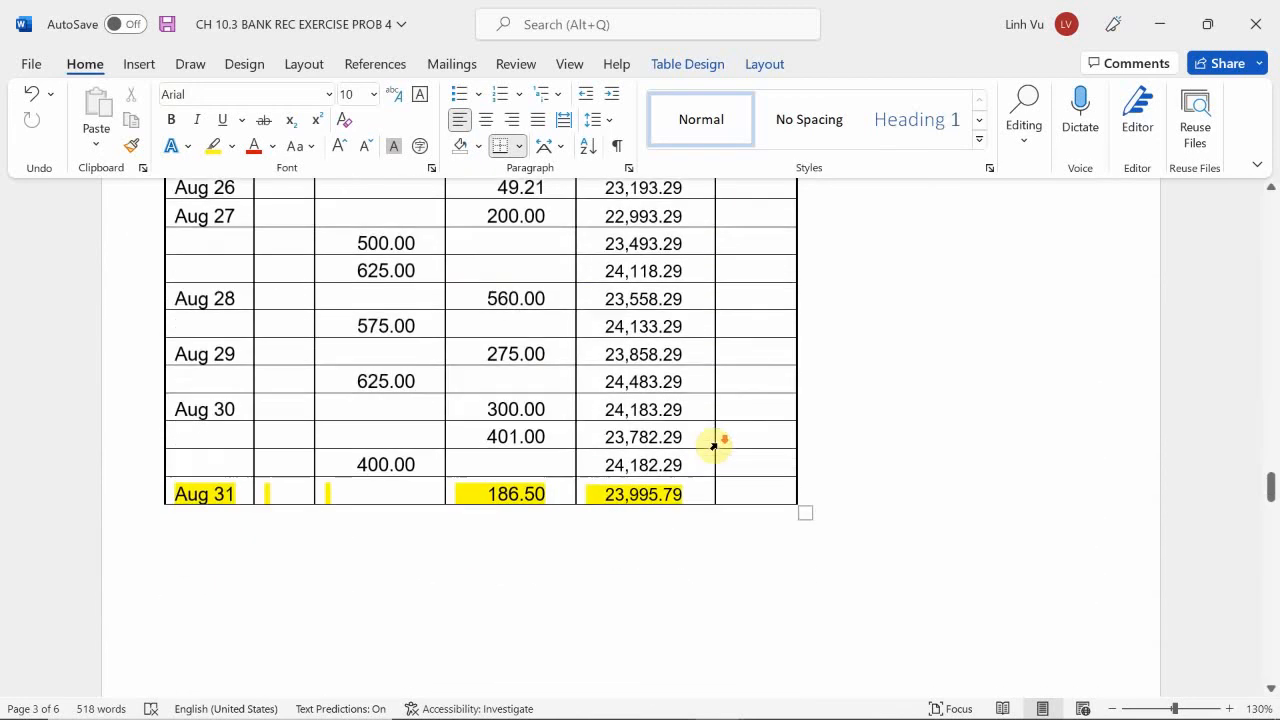
scroll(718, 445, down, 3)
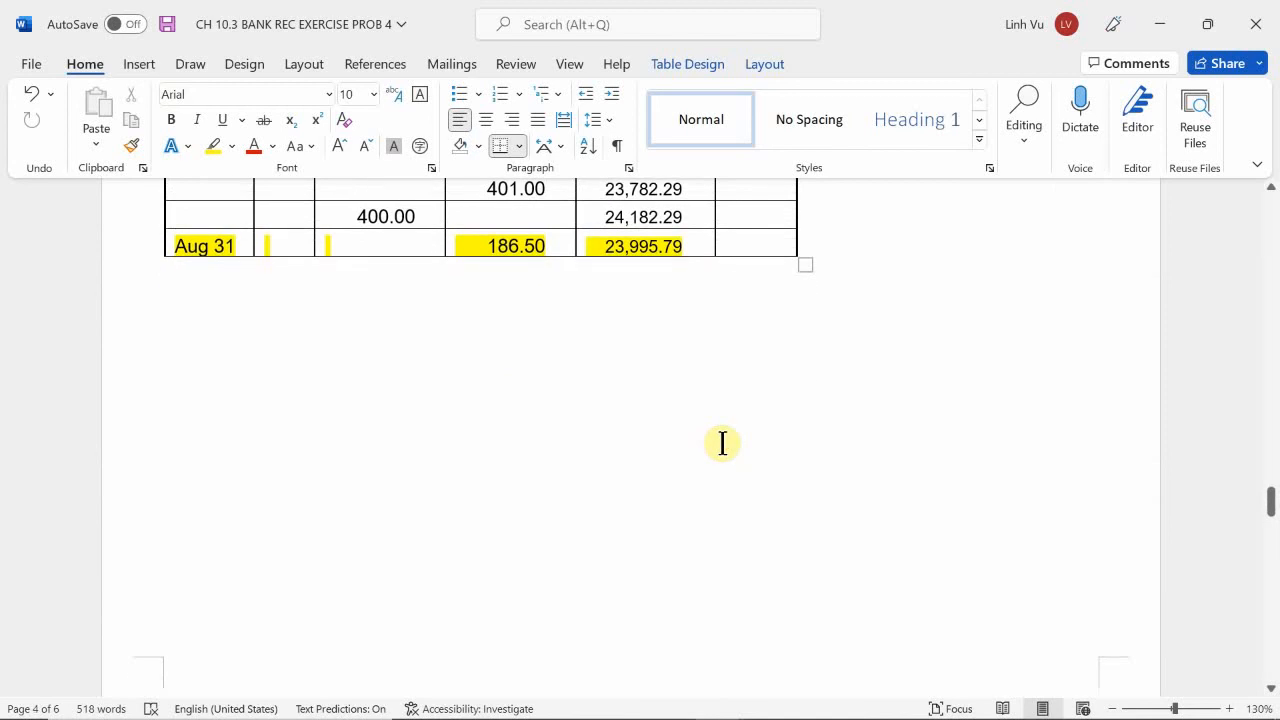
Compare the cash ledger's August entries, starting with the Aug 1 debit, with the receipts and deposits list.
scroll(722, 443, down, 5)
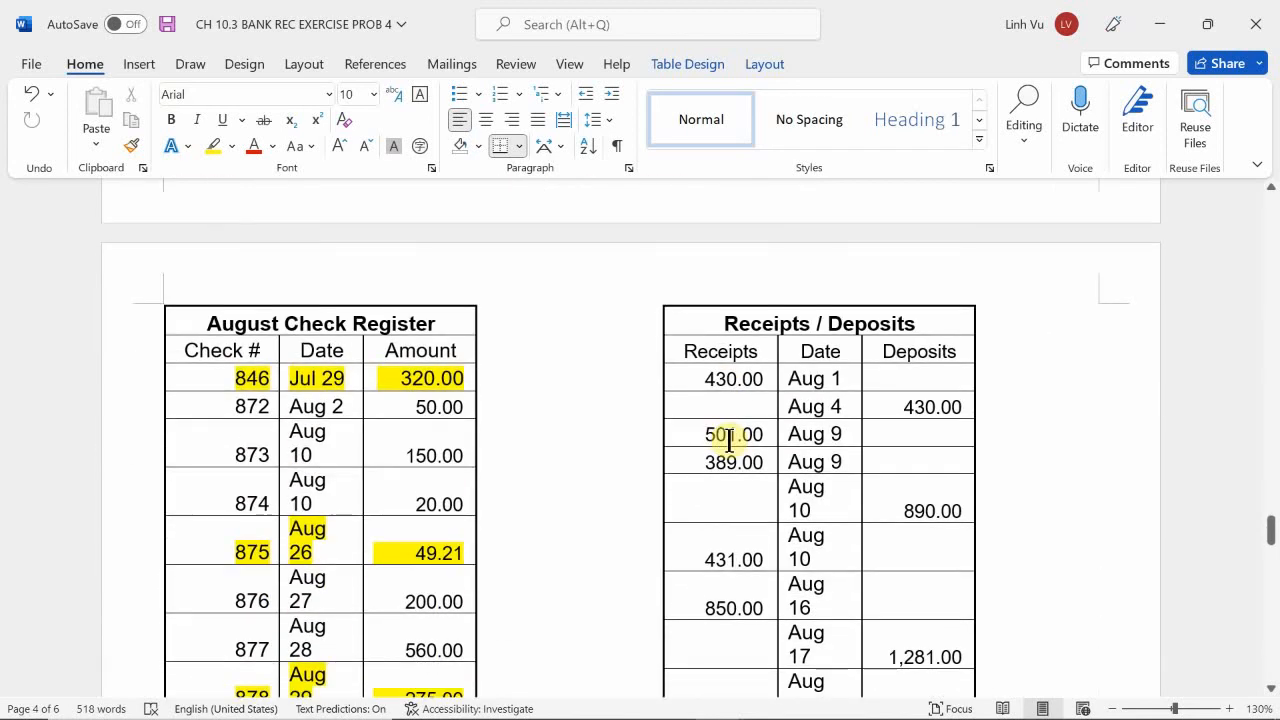
scroll(731, 439, down, 6)
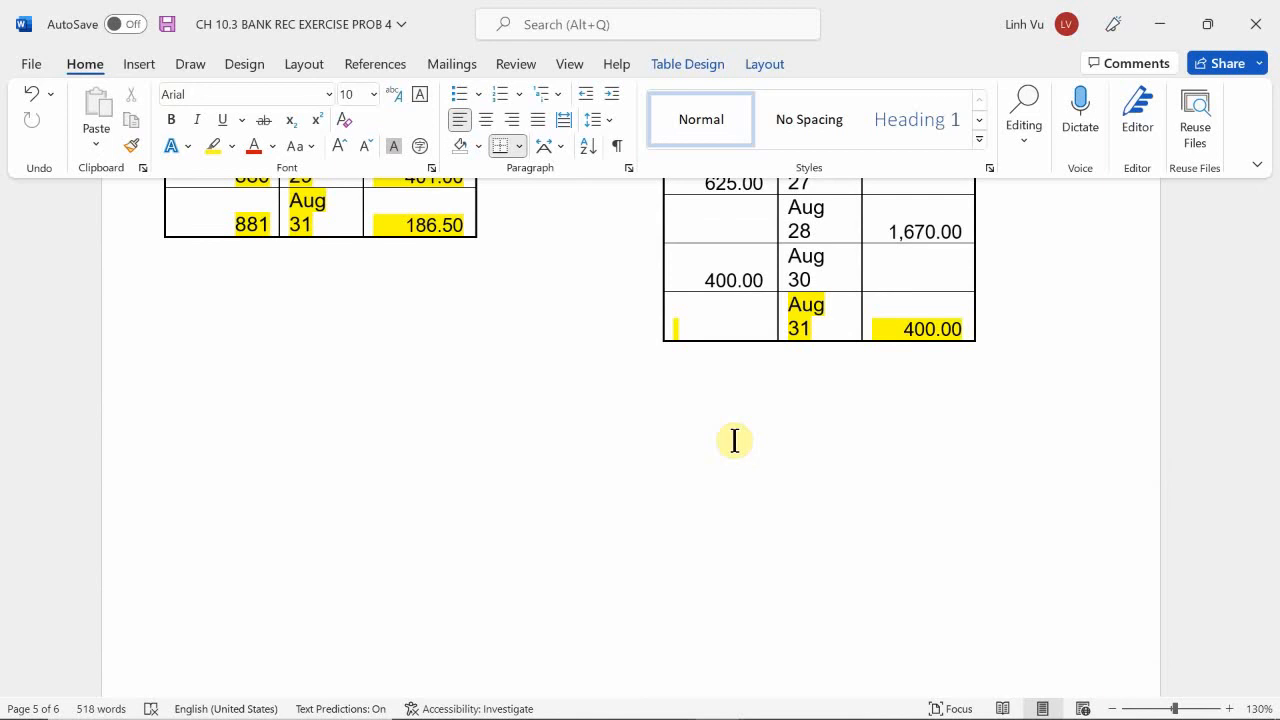
scroll(740, 445, down, 10)
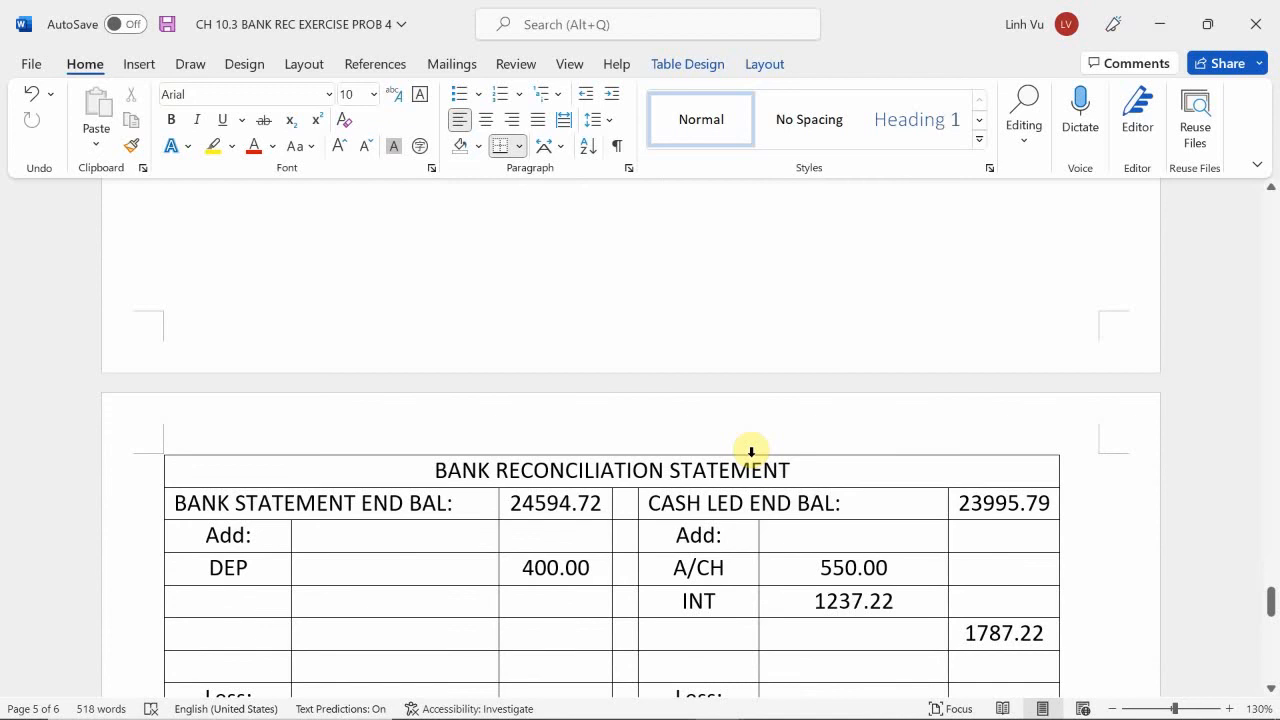
scroll(751, 452, up, 15)
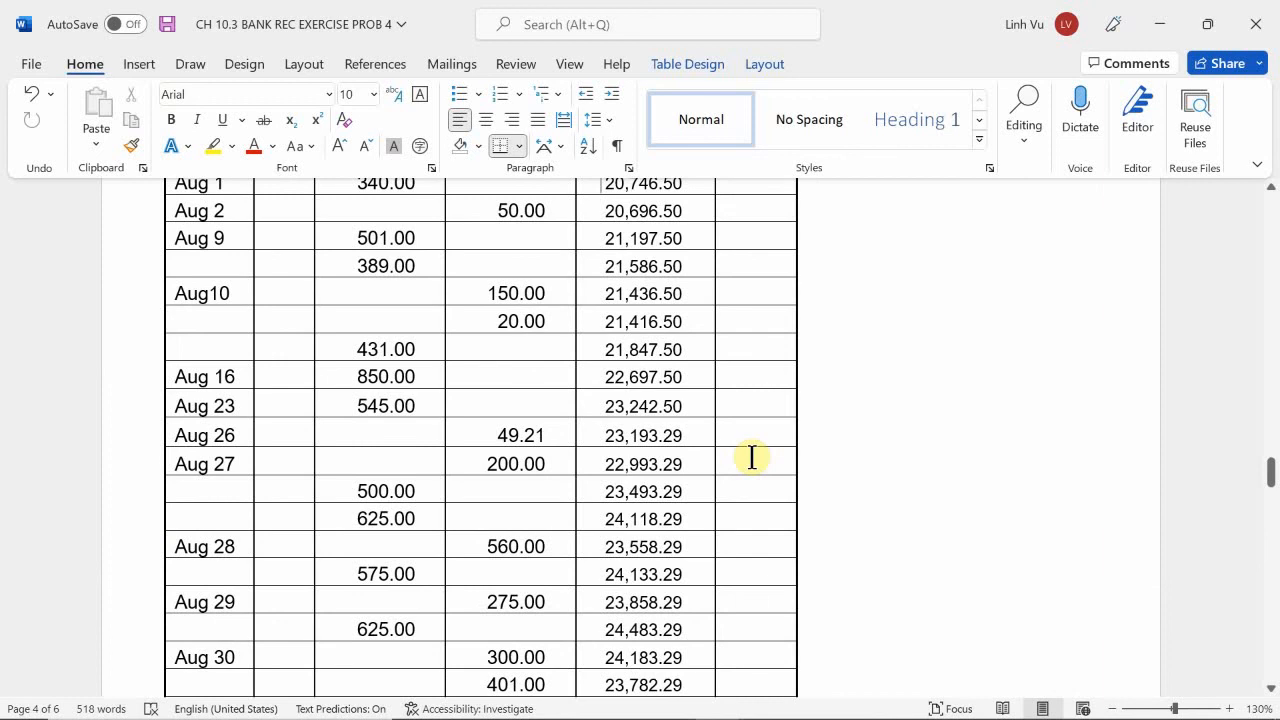
scroll(751, 457, up, 3)
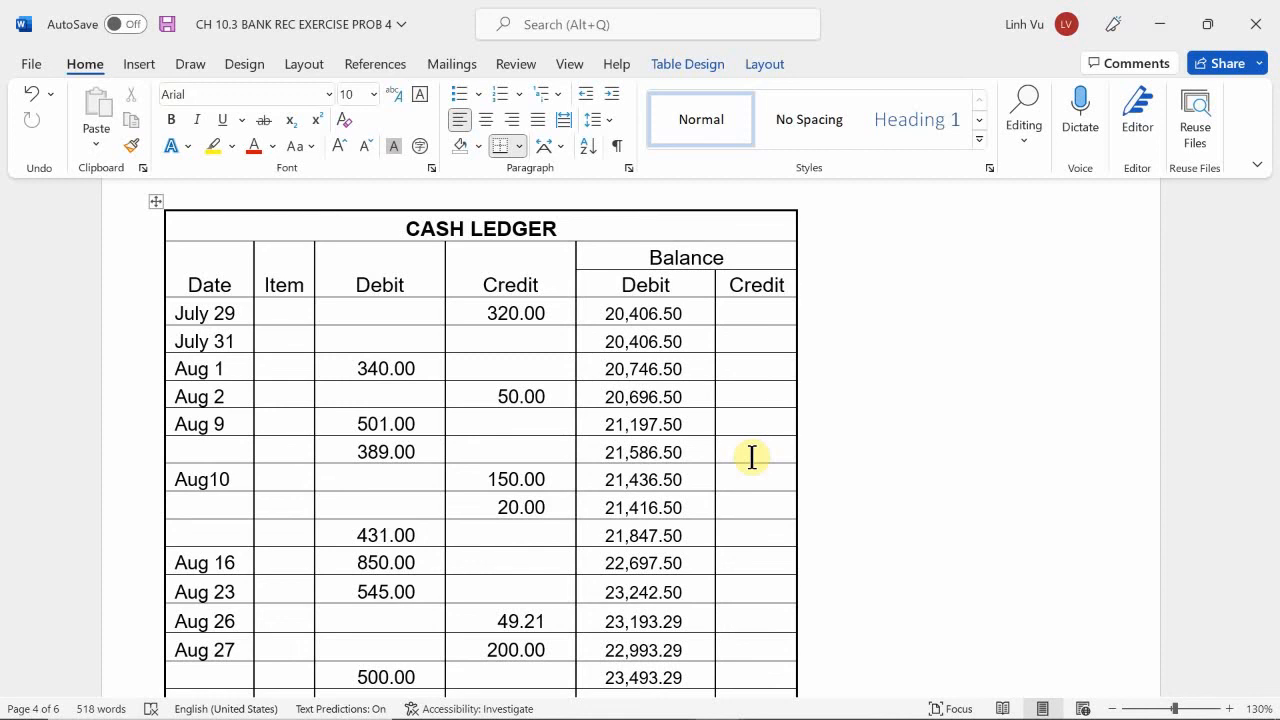
scroll(790, 540, down, 15)
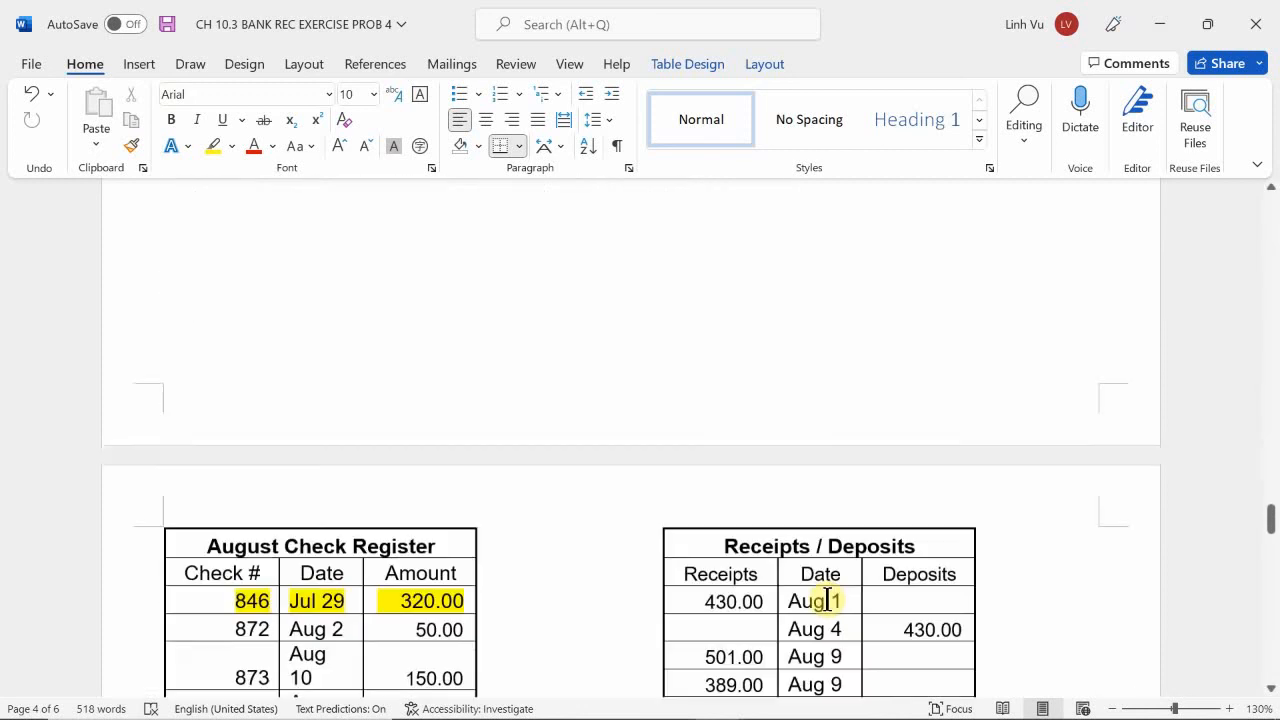
scroll(835, 603, down, 10)
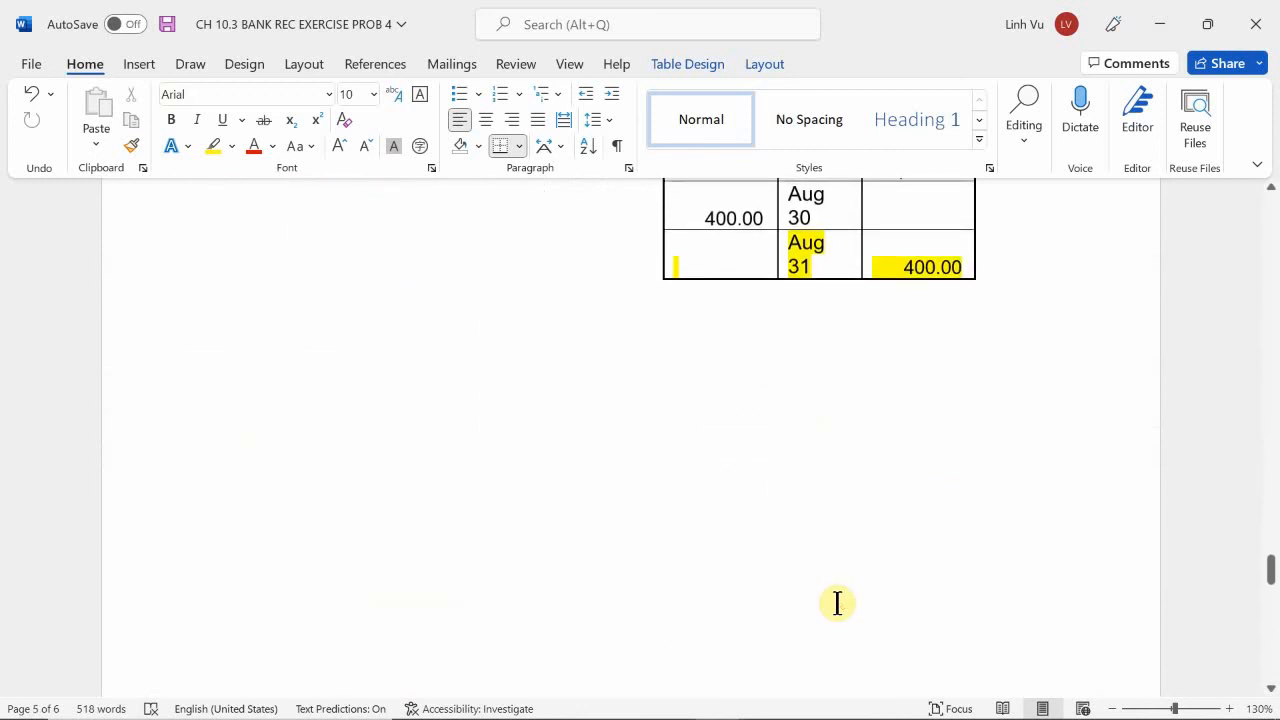
Add a MISSING entry of 90.00 to the cash ledger additions in the bank reconciliation statement.
scroll(837, 603, down, 15)
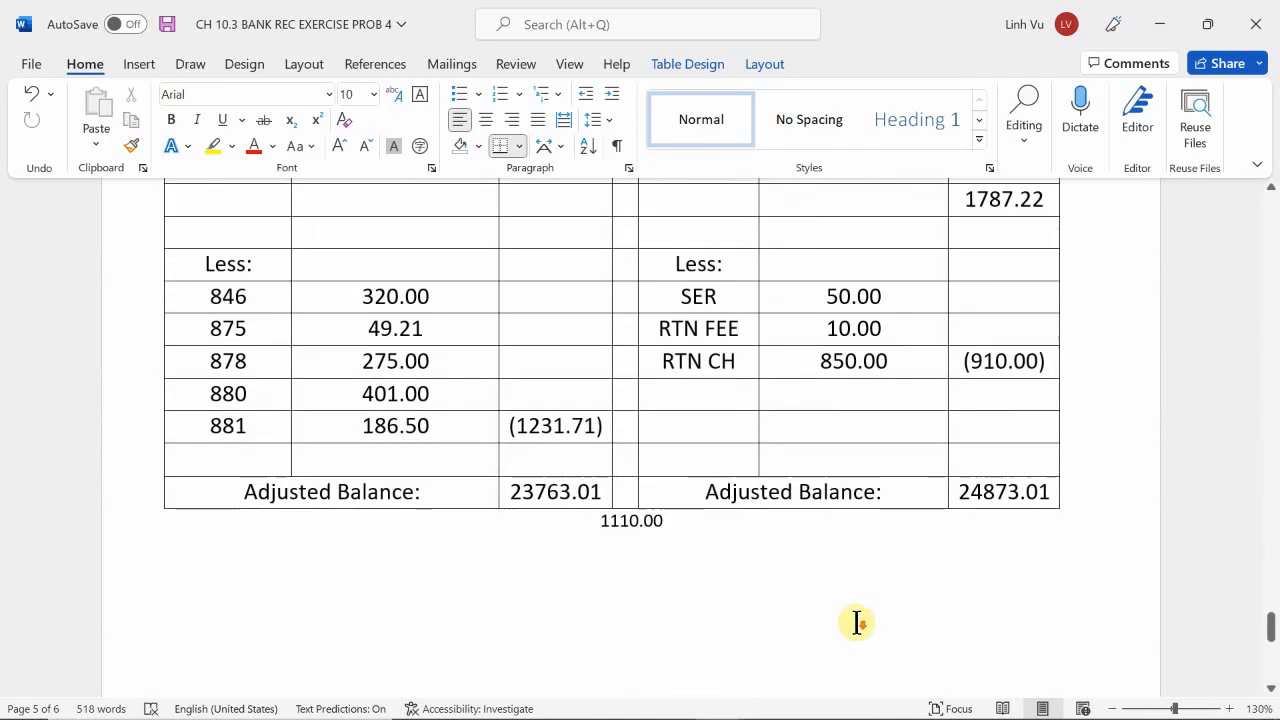
scroll(851, 620, up, 2)
scroll(857, 625, up, 2)
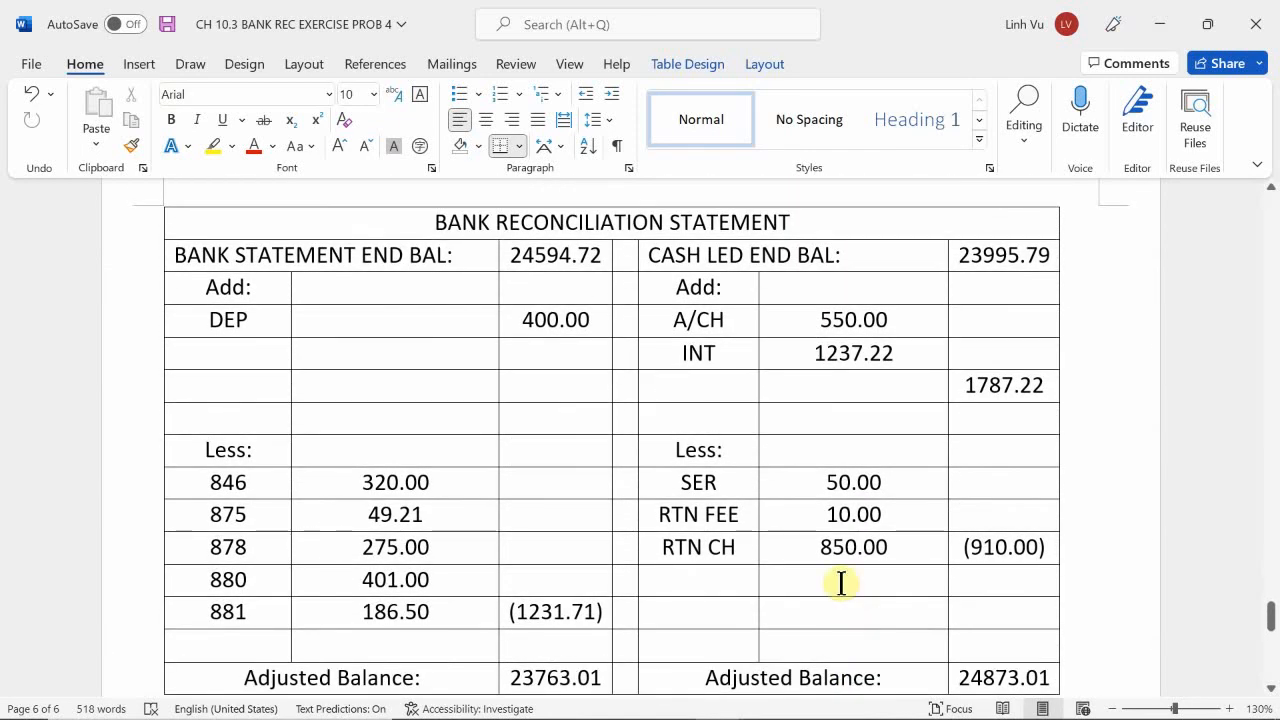
click(688, 392)
text(O)
key(BackSpace)
text(,)
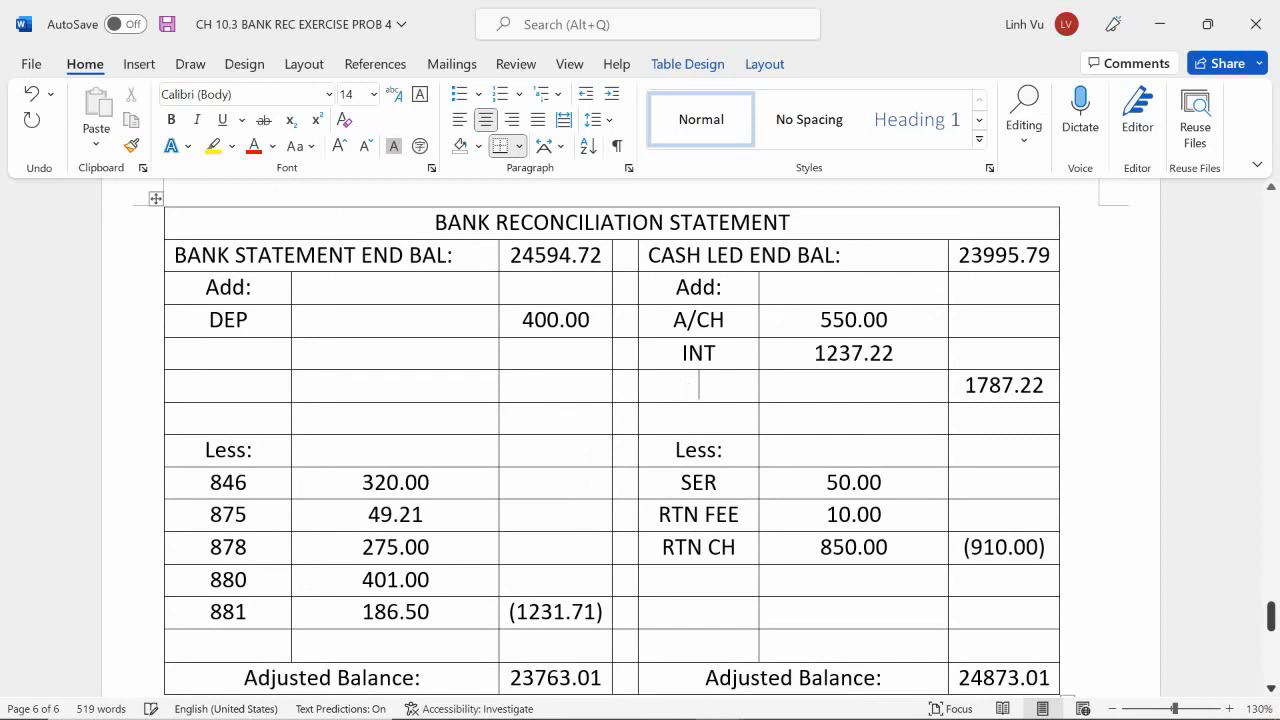
text(MISSING)
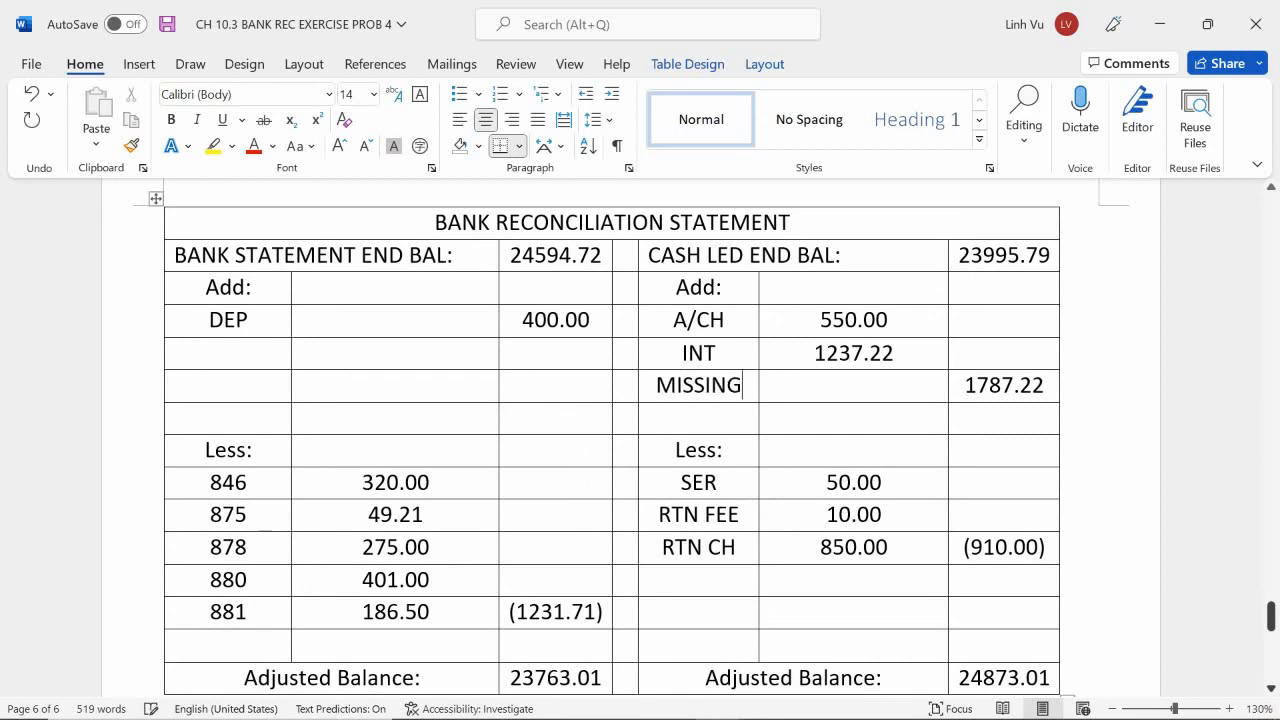
text(90.00)
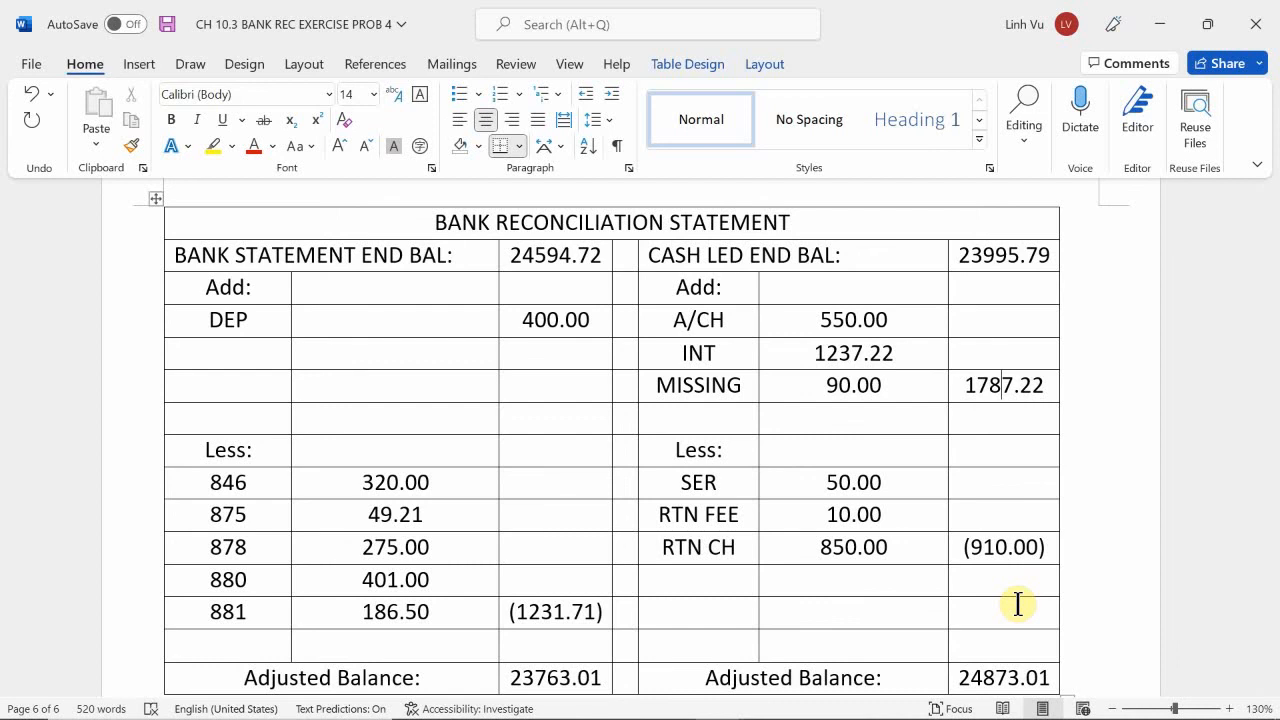
Set the total of the cash ledger additions to 1877.22.
key(BackSpace)
key(BackSpace)
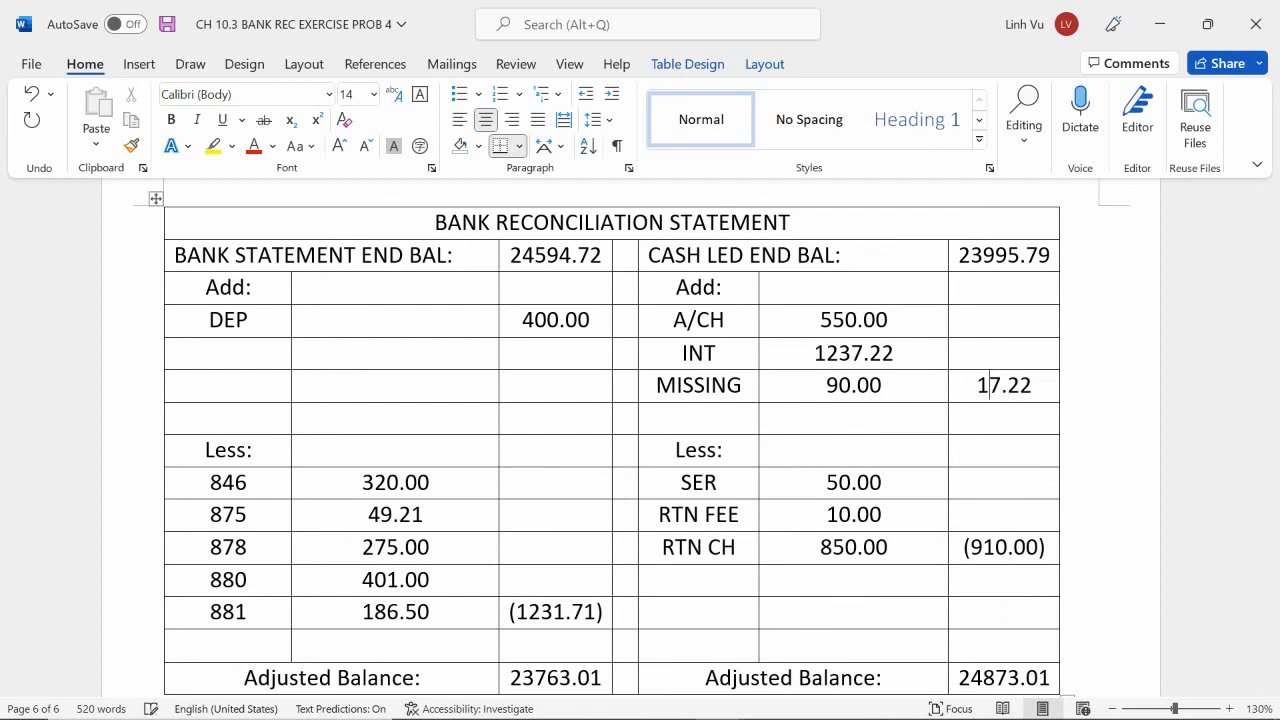
text(87)
key(BackSpace)
key(BackSpace)
text(78)
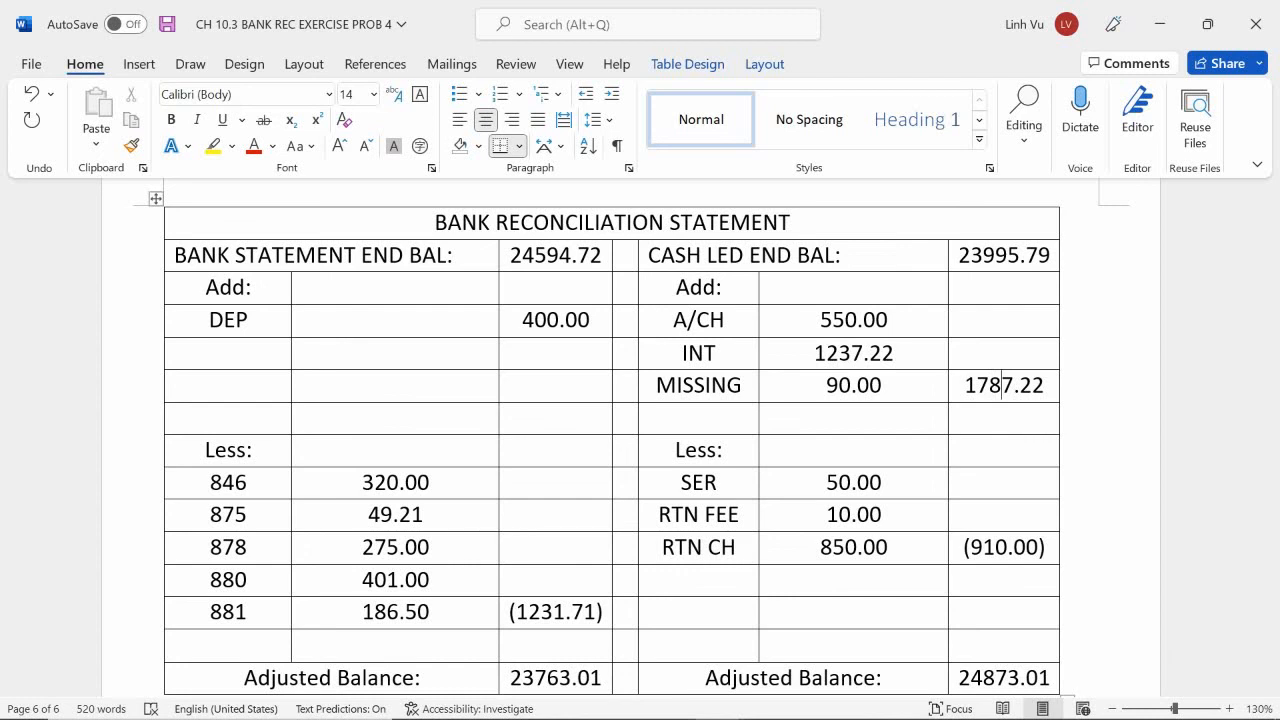
key(BackSpace)
key(BackSpace)
text(87)
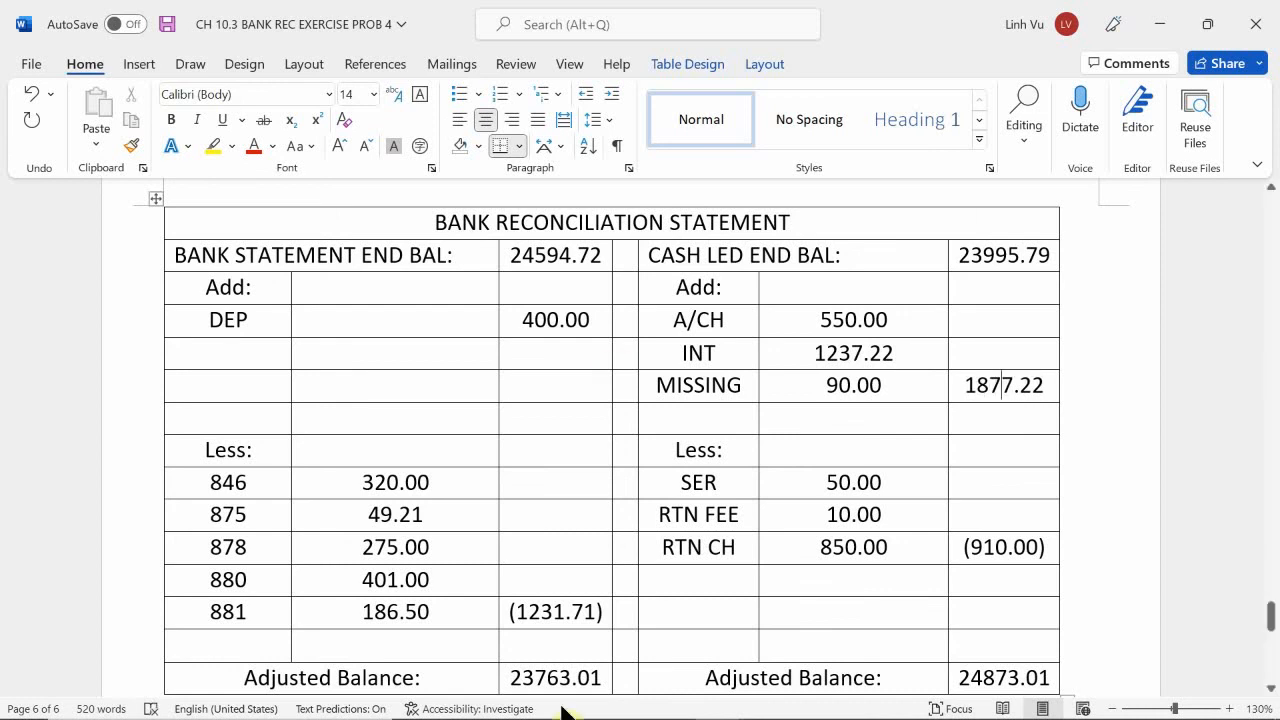
Set the cash ledger side's adjusted balance to 24963.01 in the reconciliation statement.
scroll(1014, 416, down, 1)
scroll(1014, 416, down, 3)
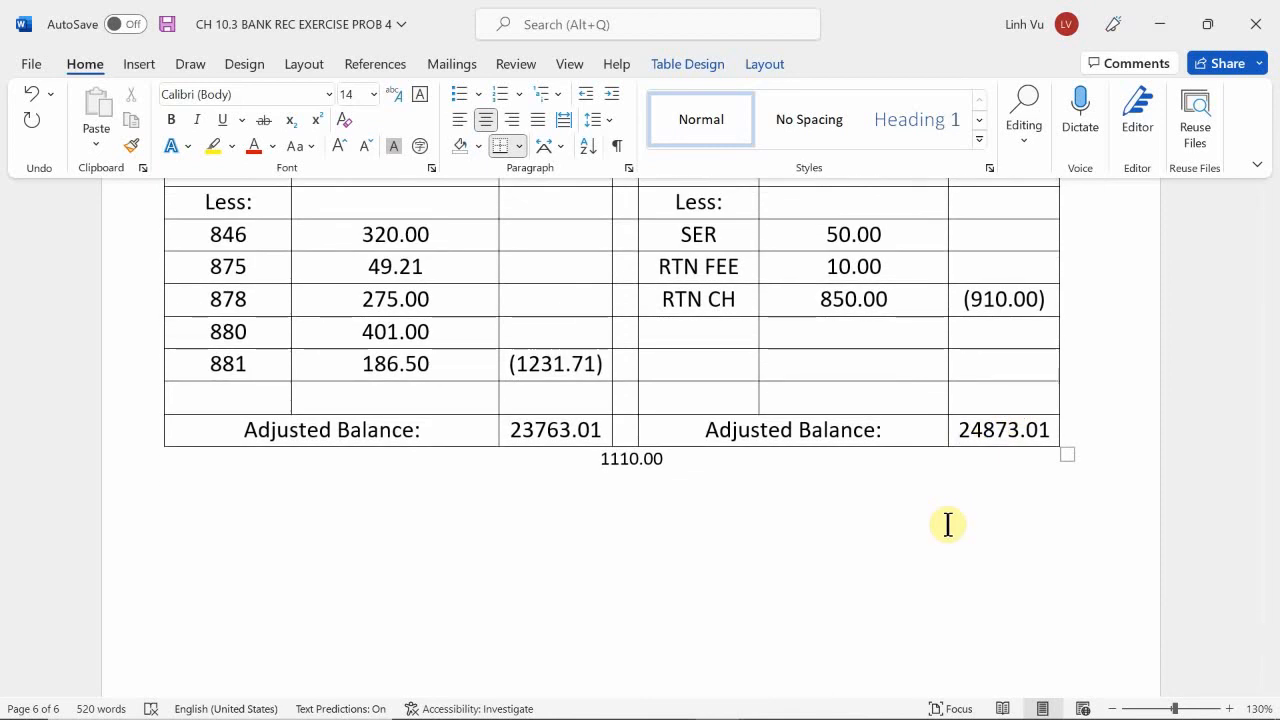
scroll(1006, 360, up, 3)
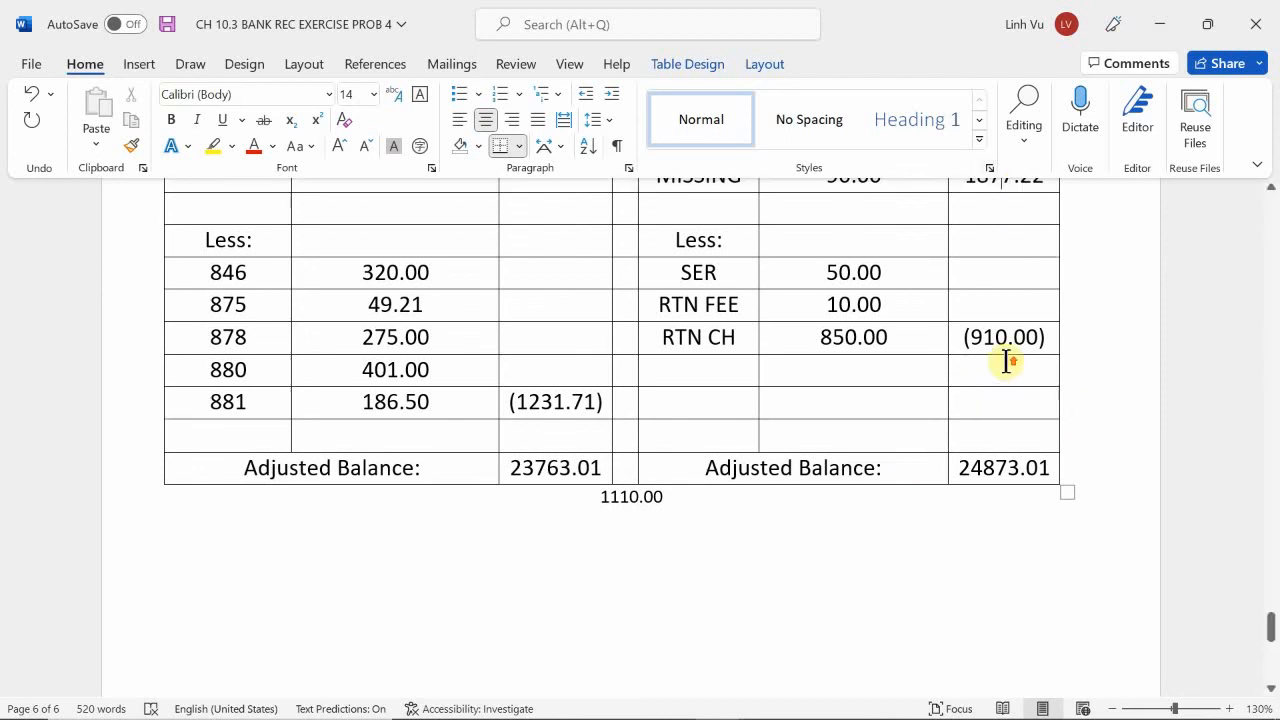
scroll(975, 345, down, 3)
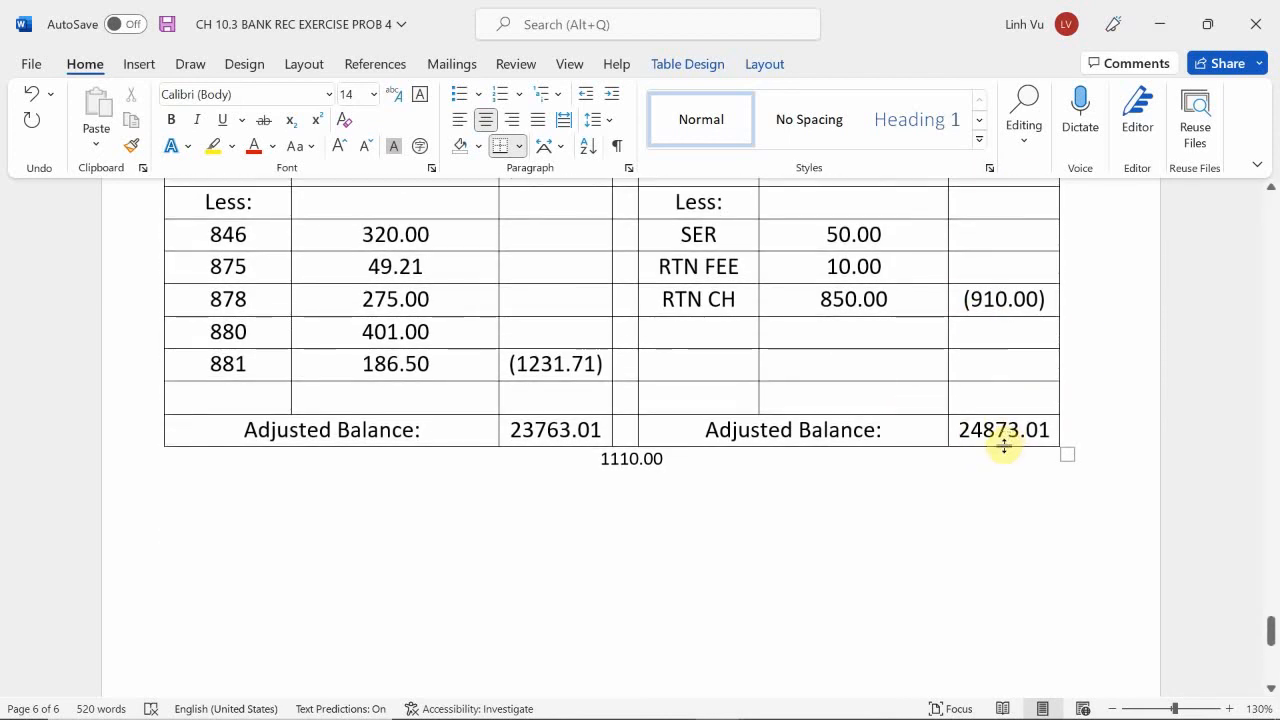
scroll(1008, 463, up, 1)
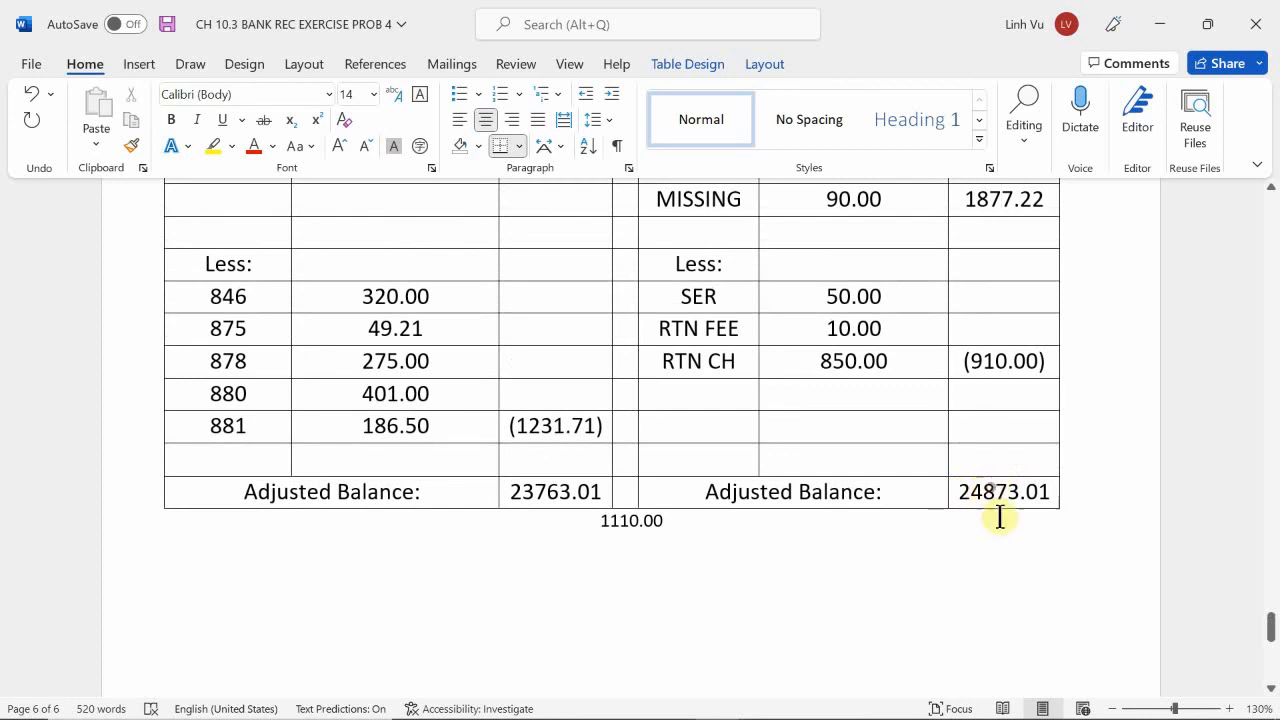
click(1006, 491)
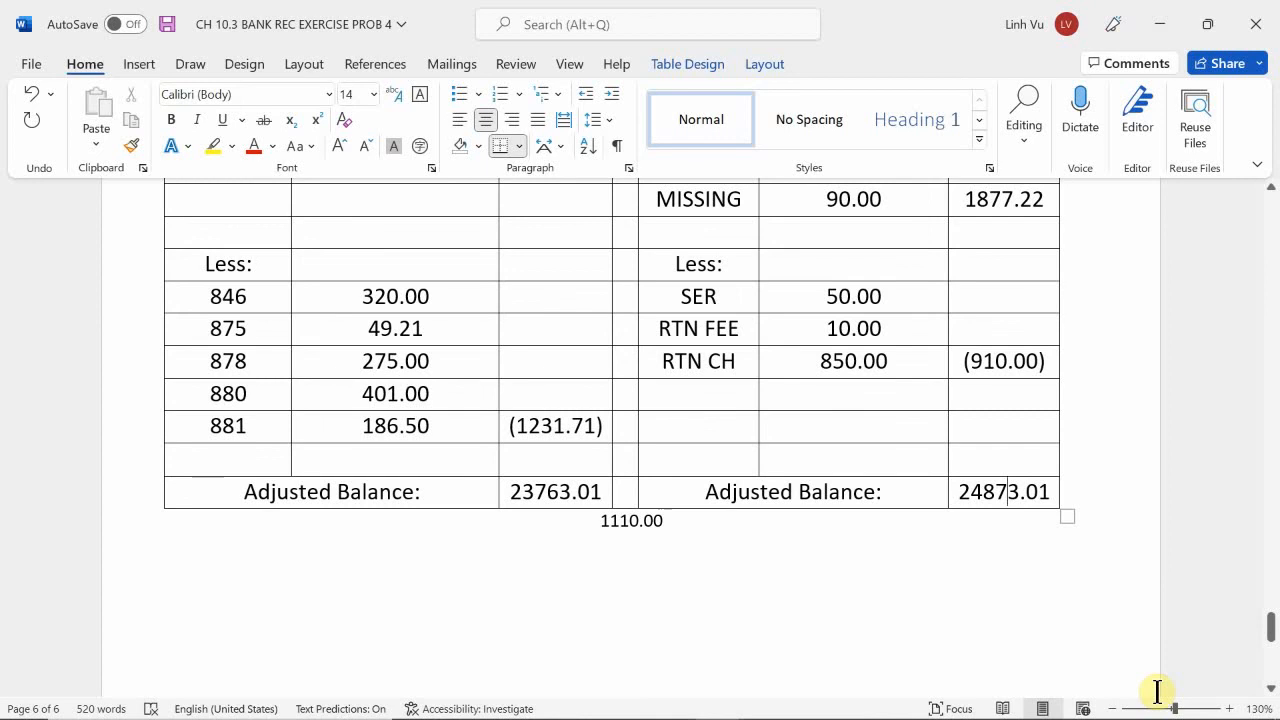
scroll(1157, 690, up, 4)
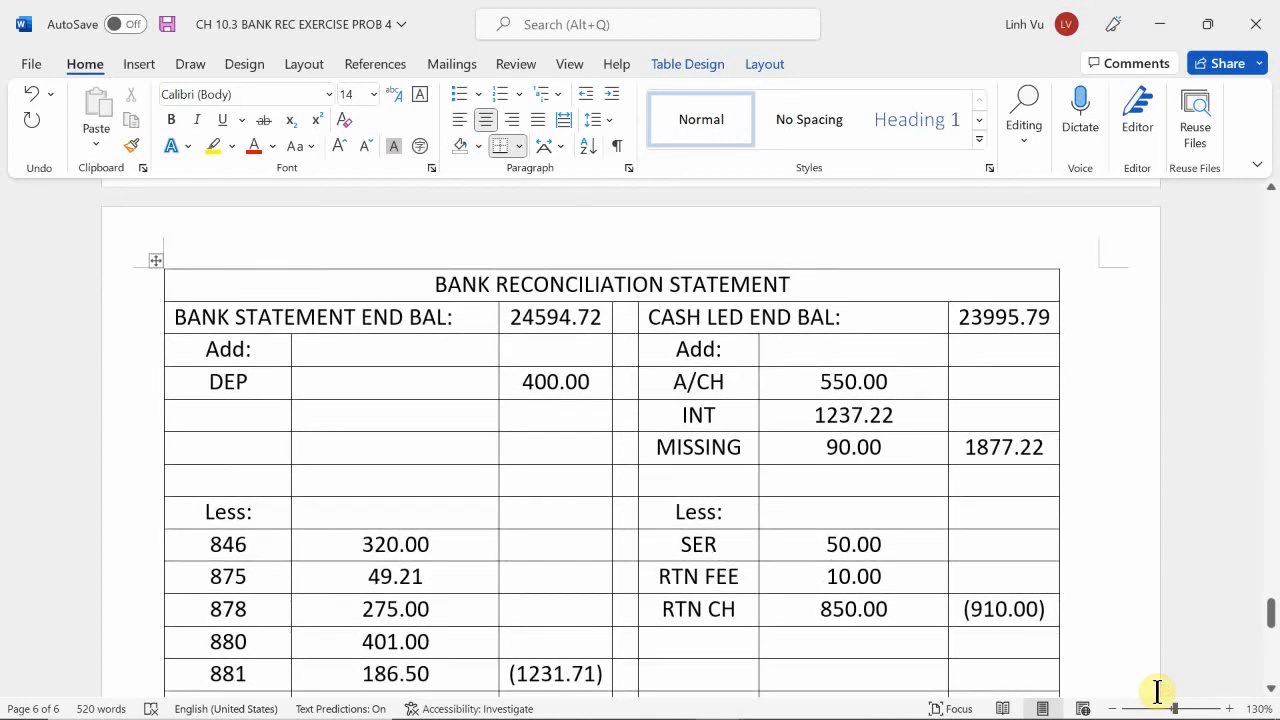
scroll(1157, 690, down, 1)
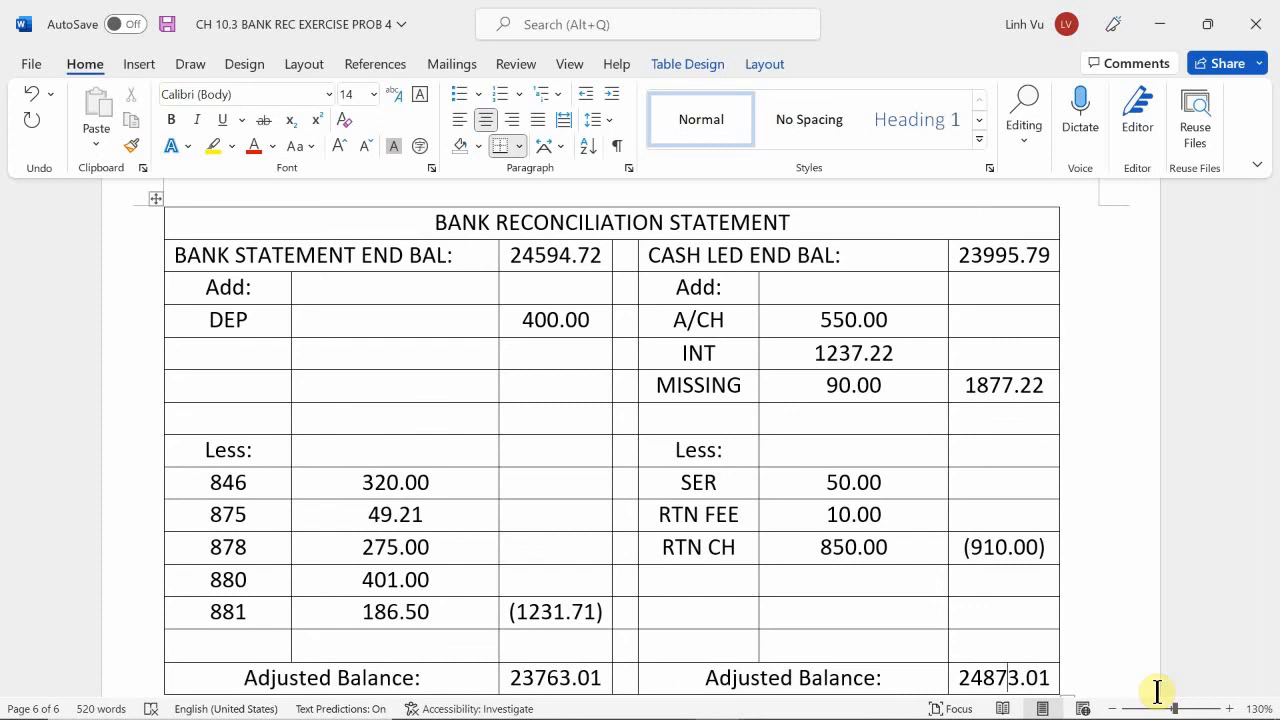
scroll(1157, 690, down, 4)
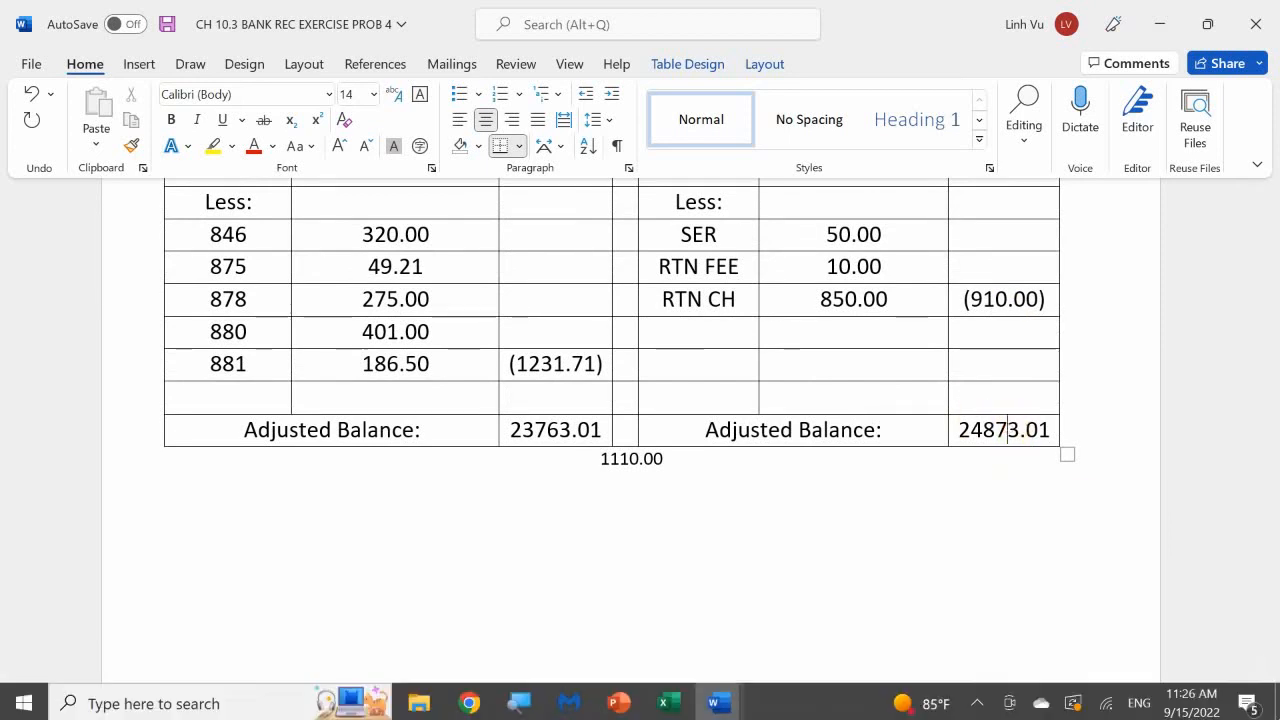
key(BackSpace)
key(BackSpace)
text(96)
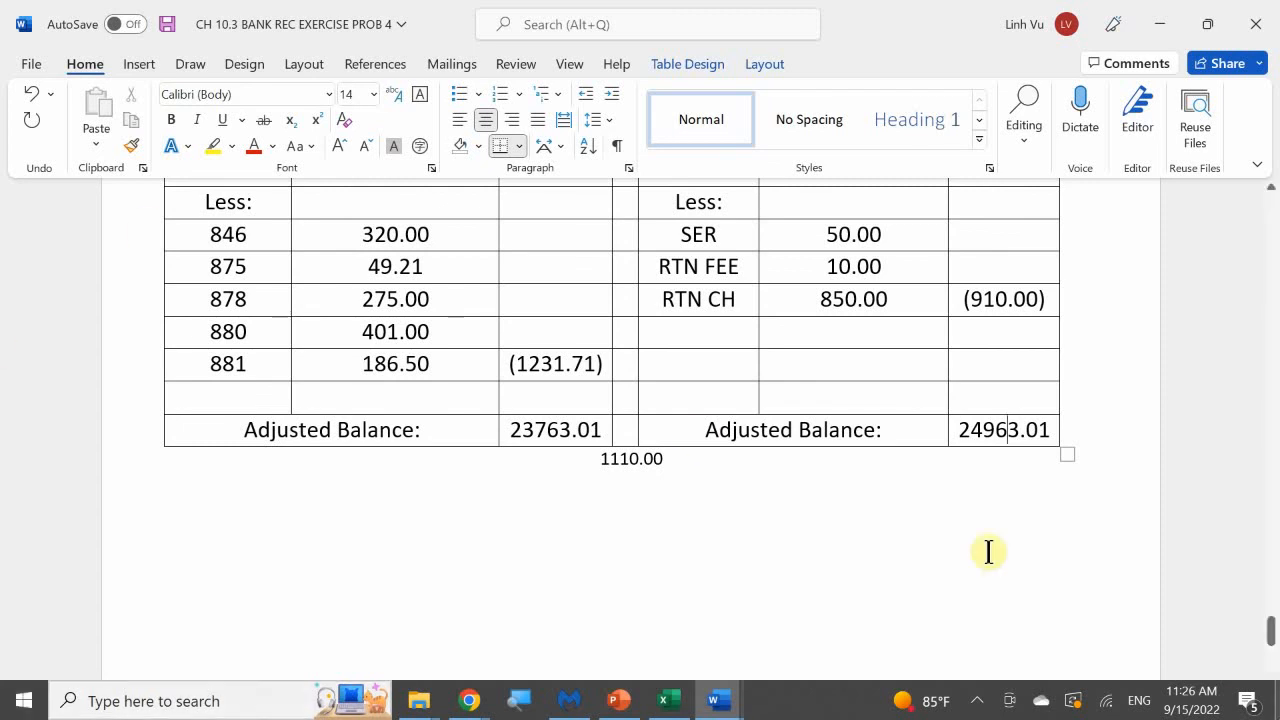
Set the difference noted below the reconciliation statement to 1200.00.
click(630, 458)
key(BackSpace)
key(BackSpace)
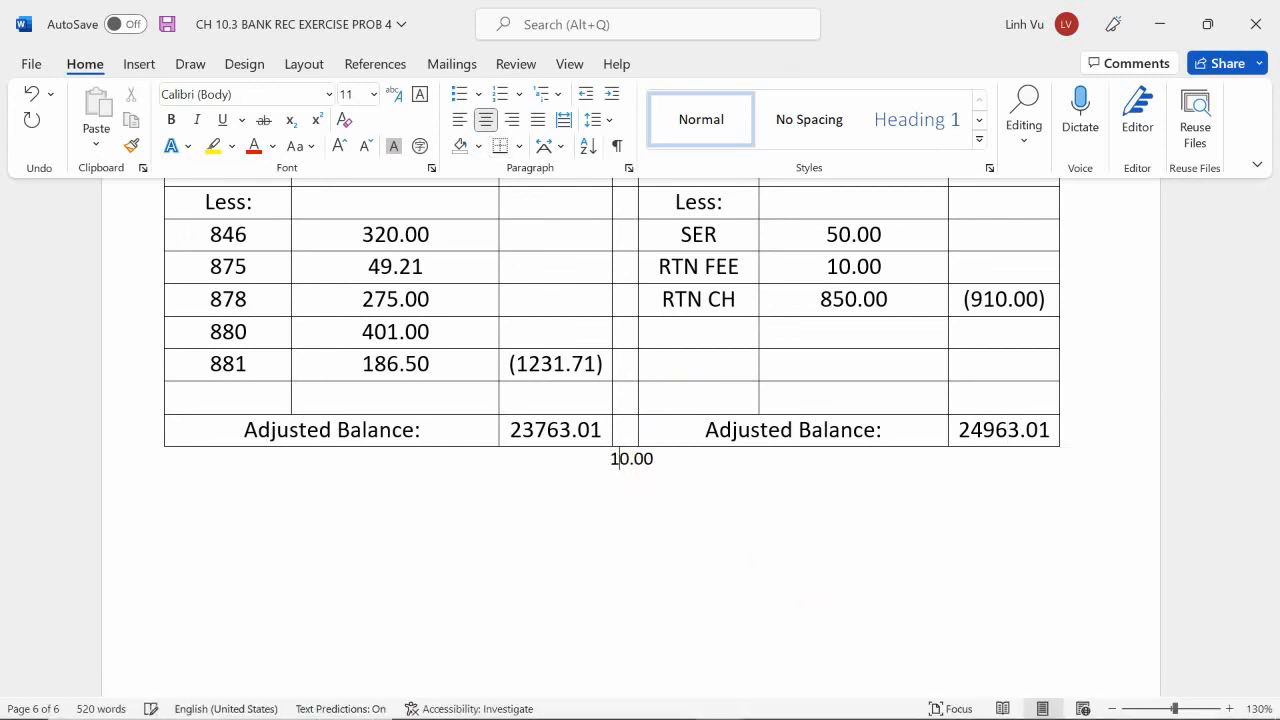
text(200)
key(BackSpace)
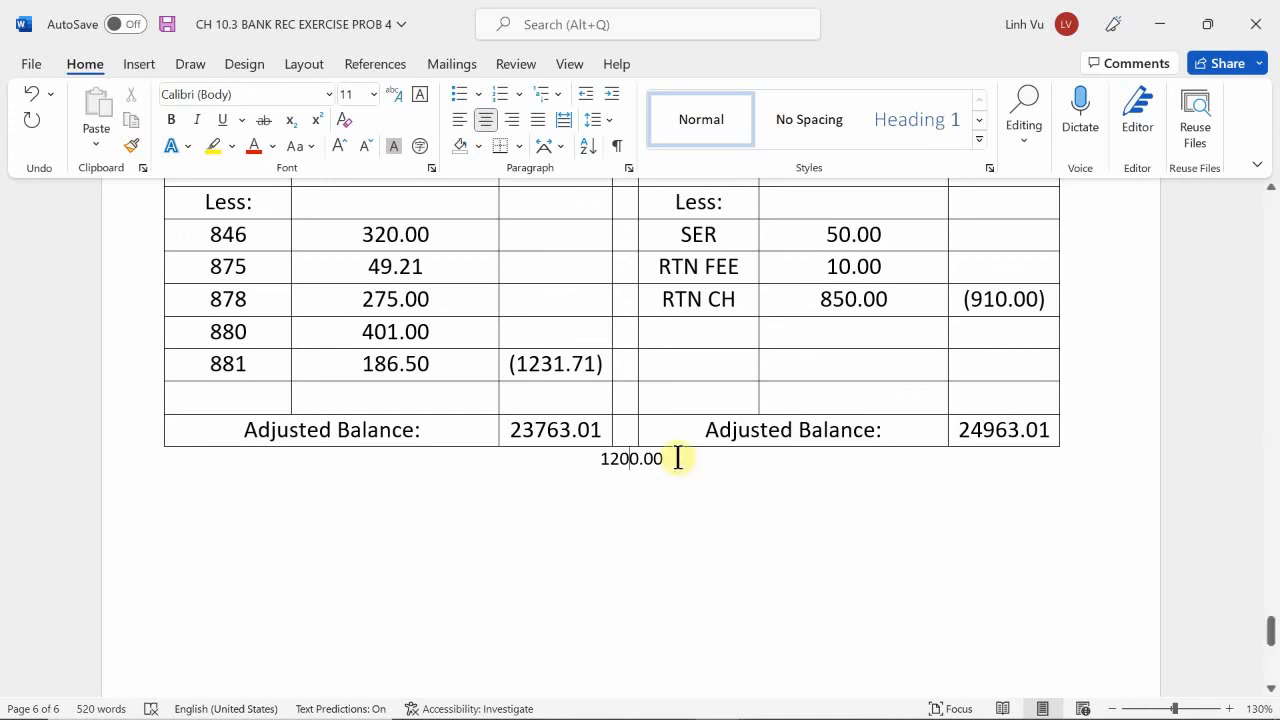
Highlight the Aug 1 debit in the cash ledger in yellow.
scroll(506, 414, up, 15)
scroll(531, 414, up, 15)
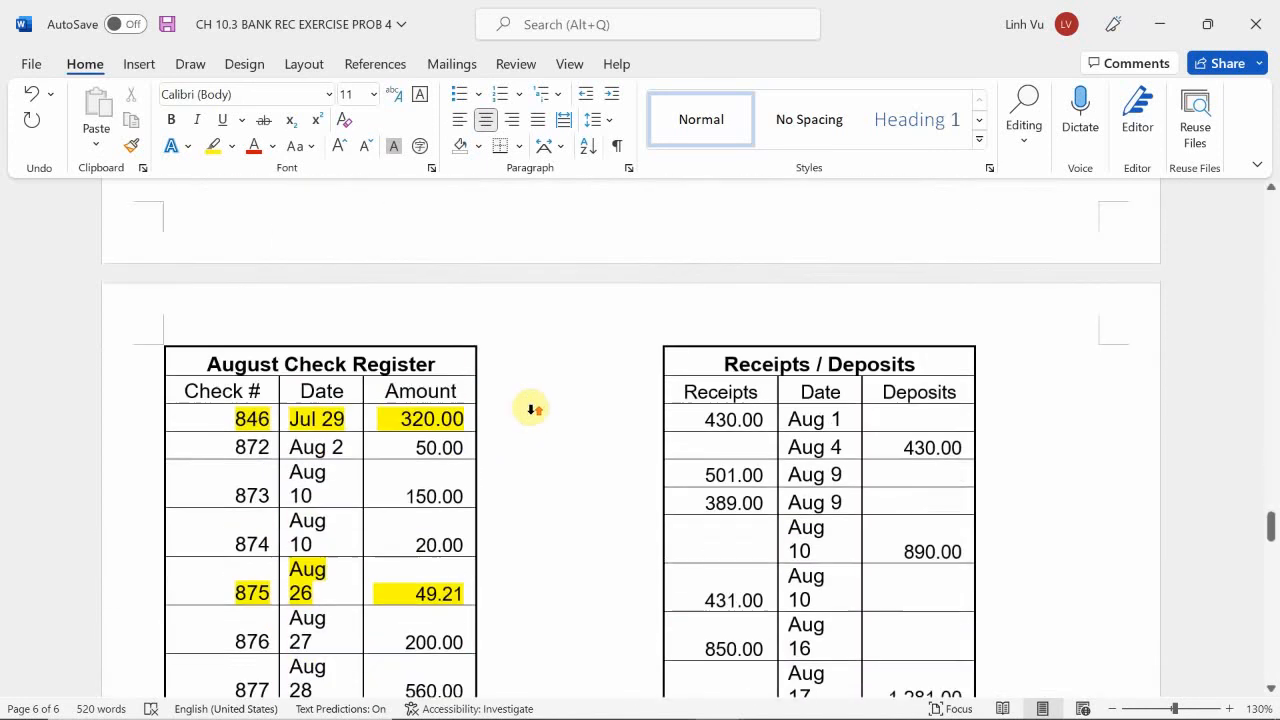
scroll(531, 414, up, 3)
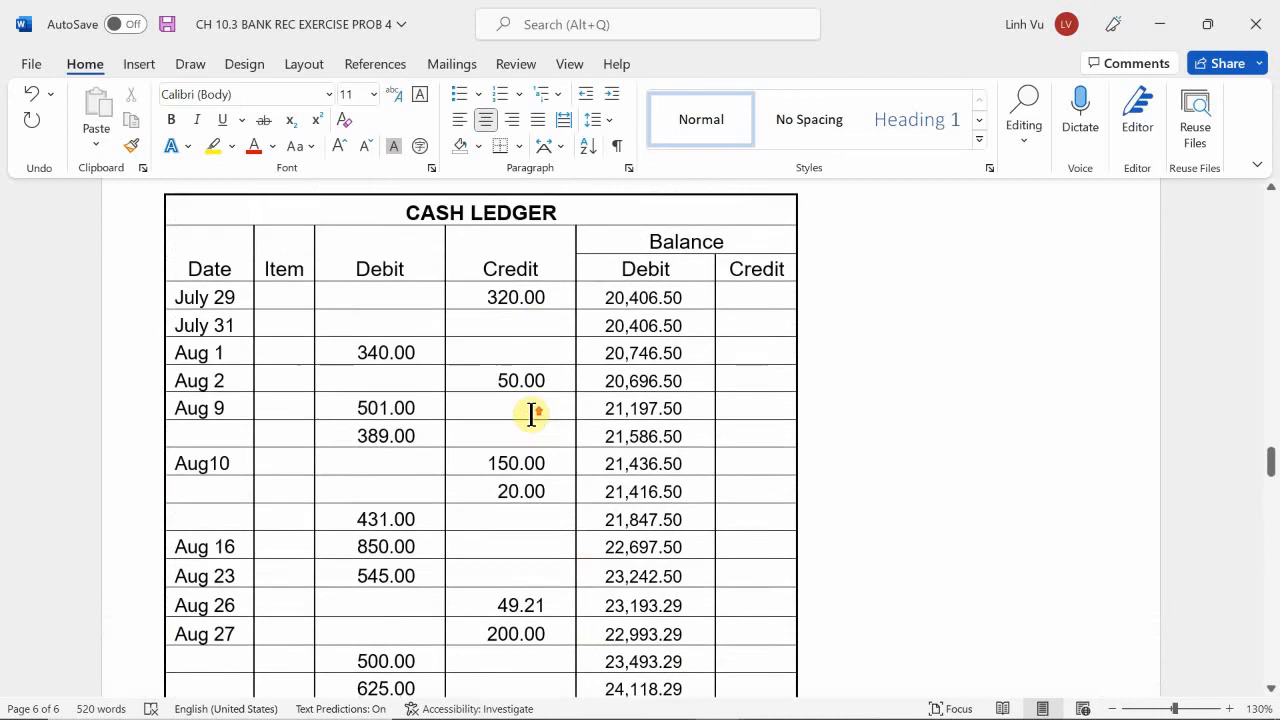
scroll(489, 403, down, 1)
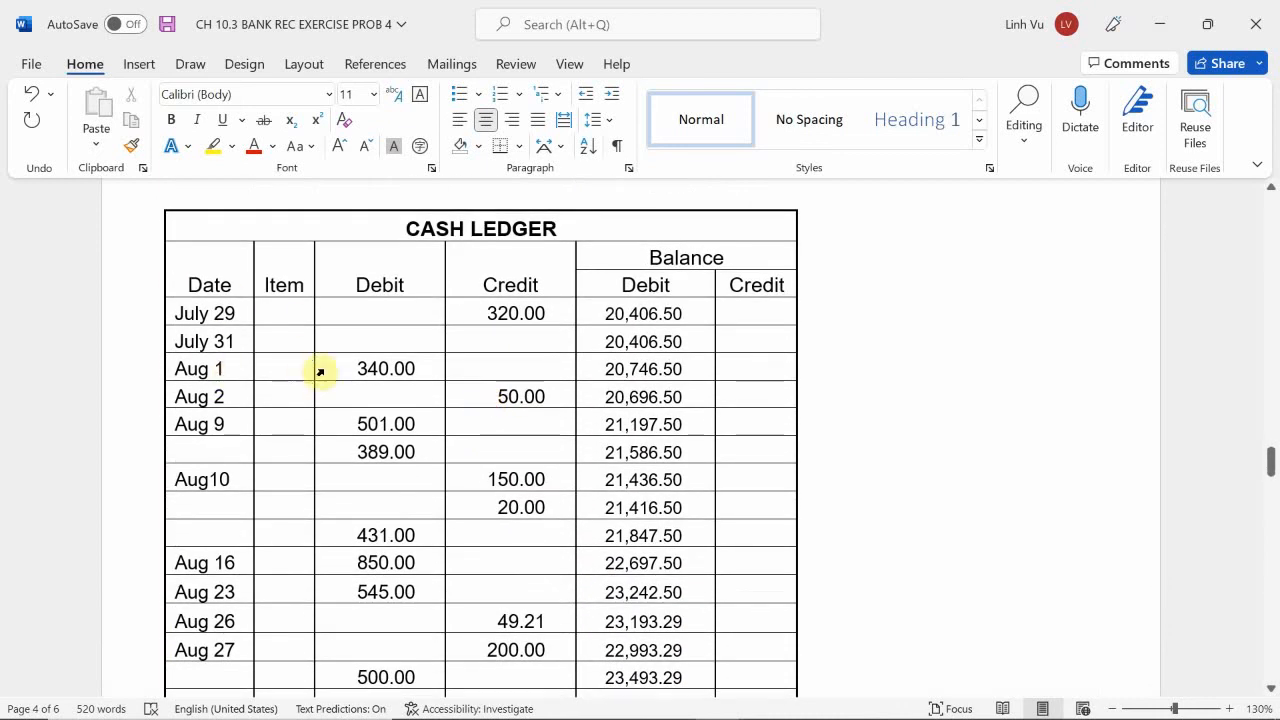
drag(348, 360, 429, 367)
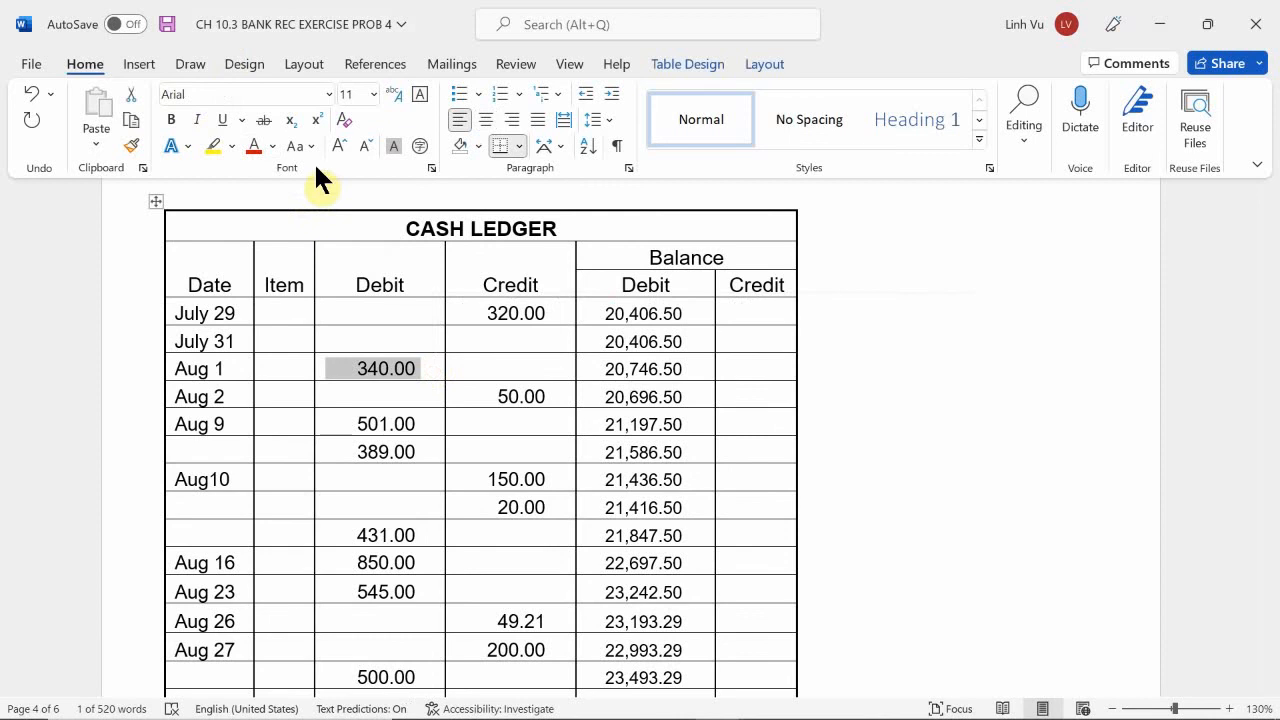
click(213, 146)
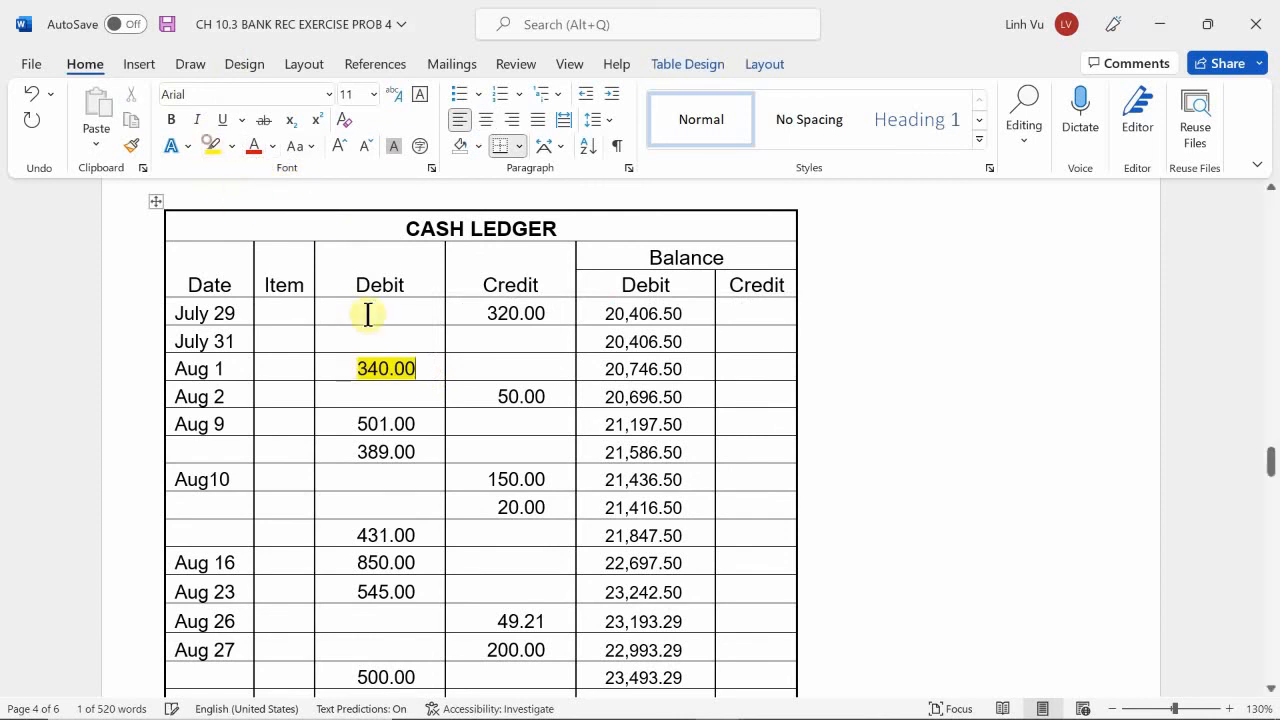
key(Right)
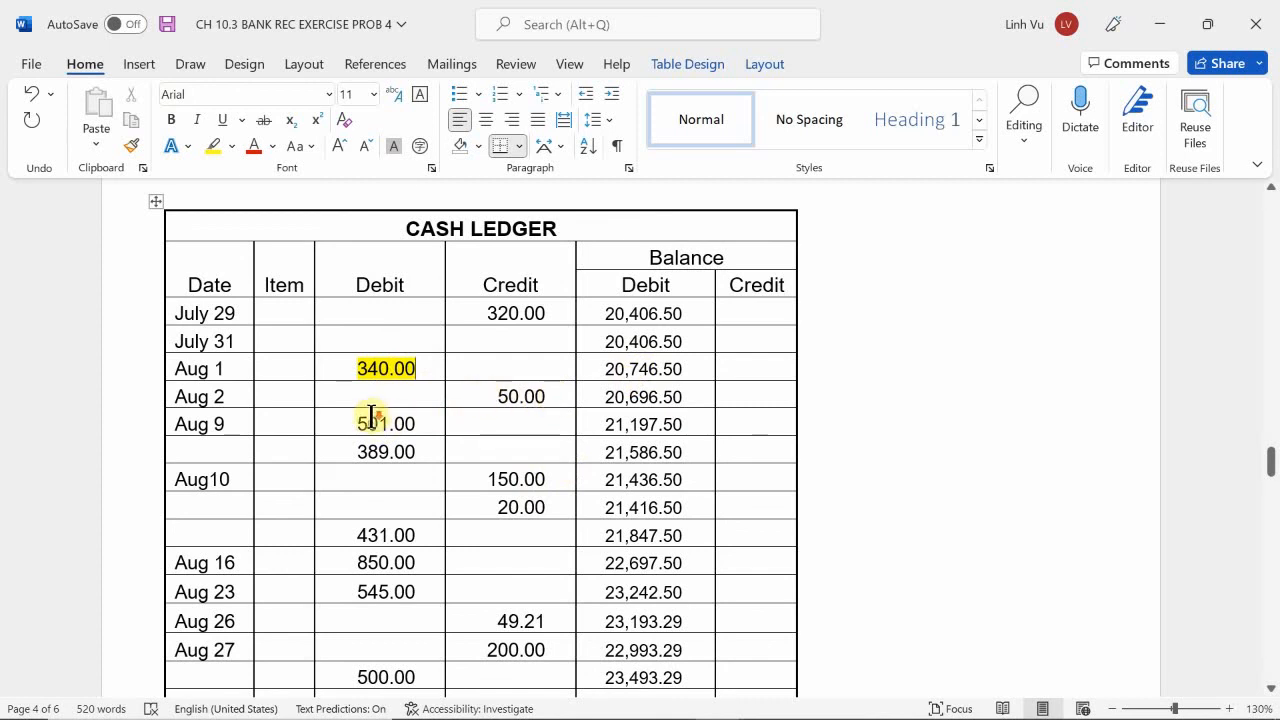
Check the amount of check 872 in the August check register against the Aug 2 credit in the cash ledger.
scroll(372, 415, down, 12)
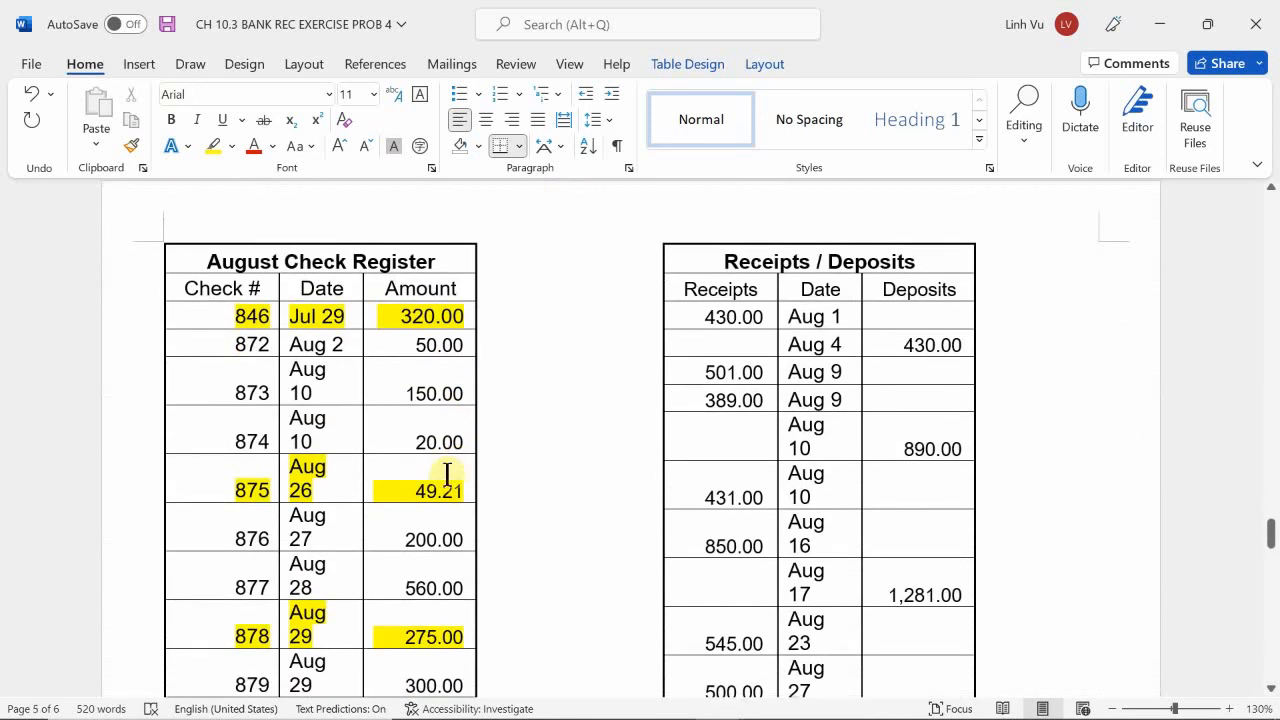
drag(386, 354, 457, 349)
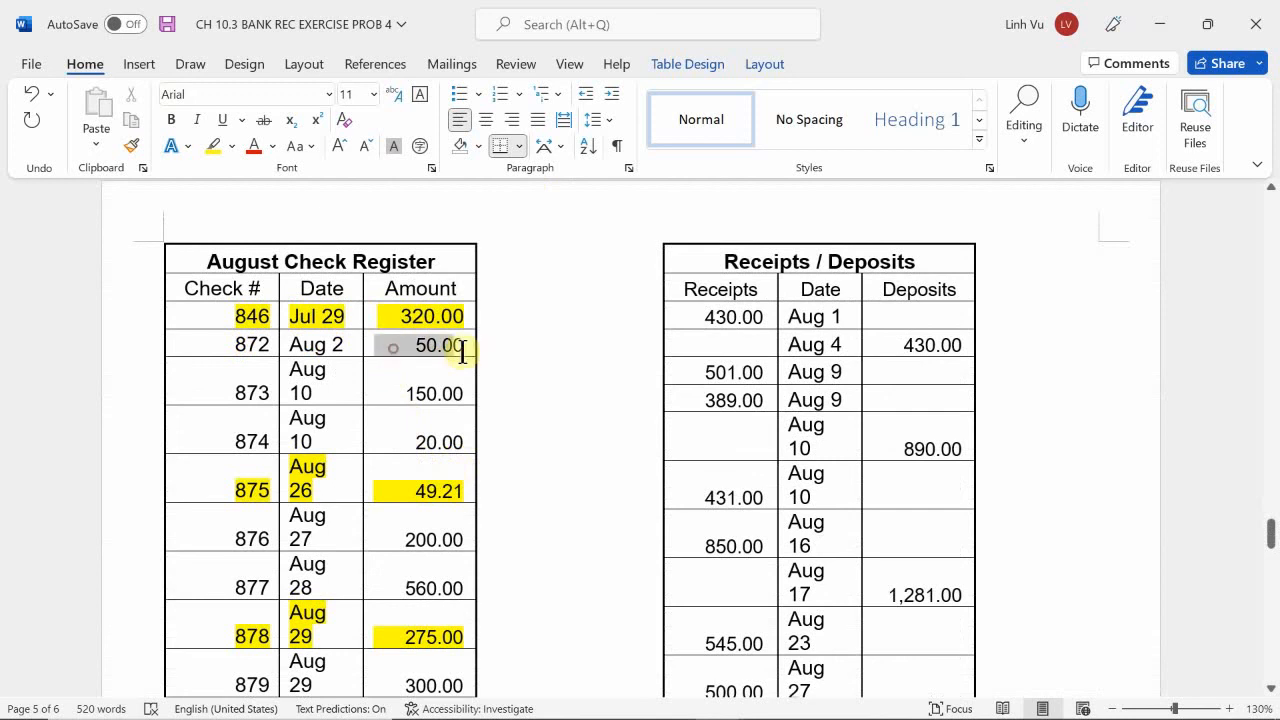
click(427, 403)
scroll(429, 404, up, 15)
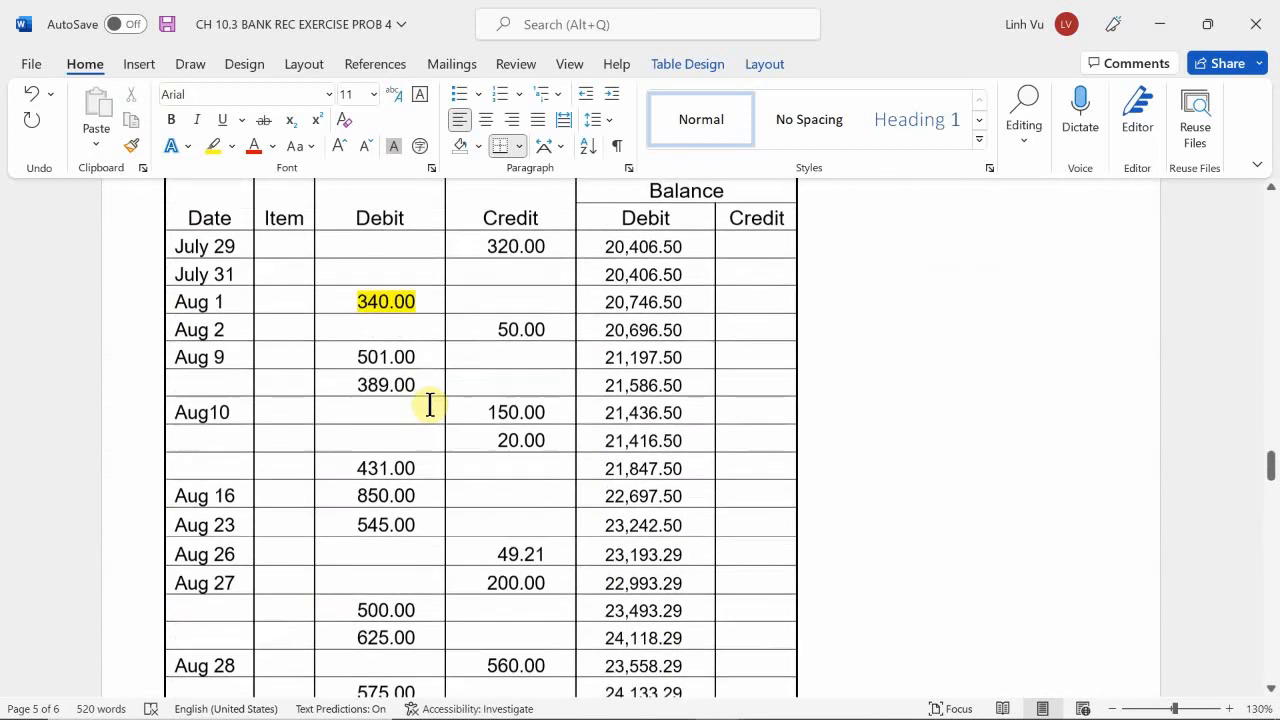
Check the first Aug 9 debit in the cash ledger against the Aug 9 receipt and Aug 10 deposit in the Receipts / Deposits table.
scroll(430, 404, up, 1)
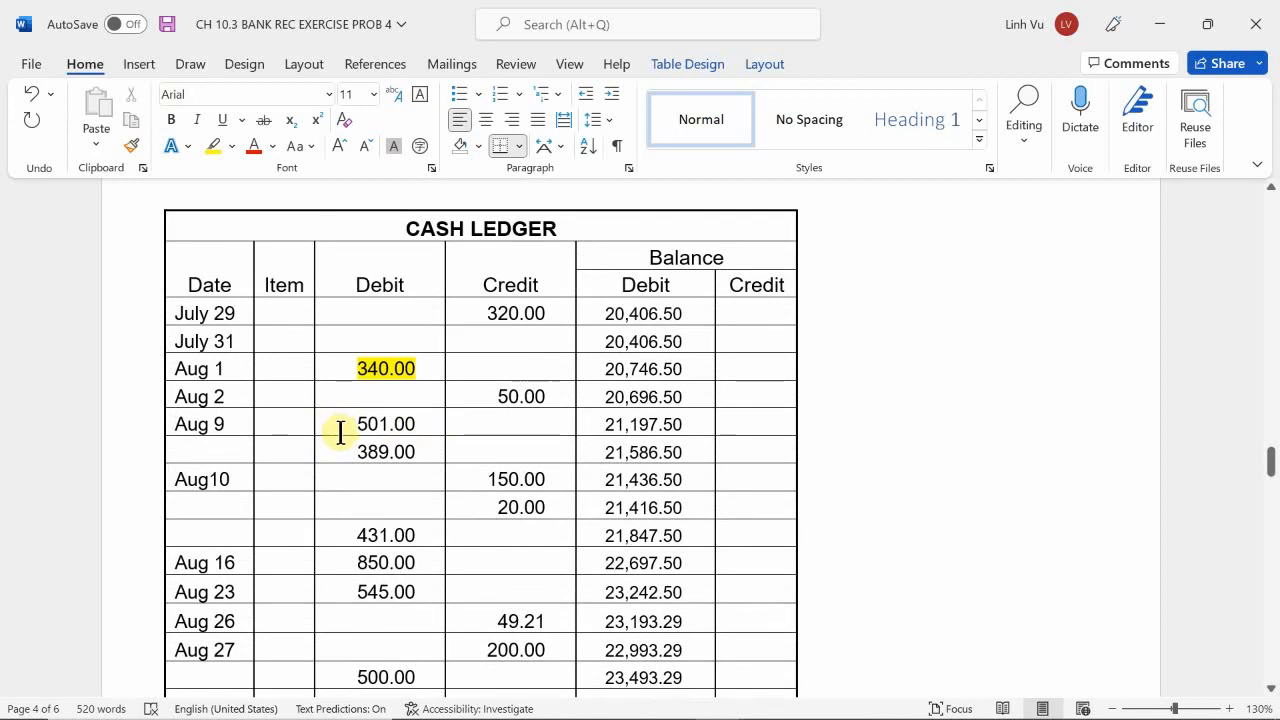
drag(329, 420, 420, 440)
scroll(874, 491, down, 10)
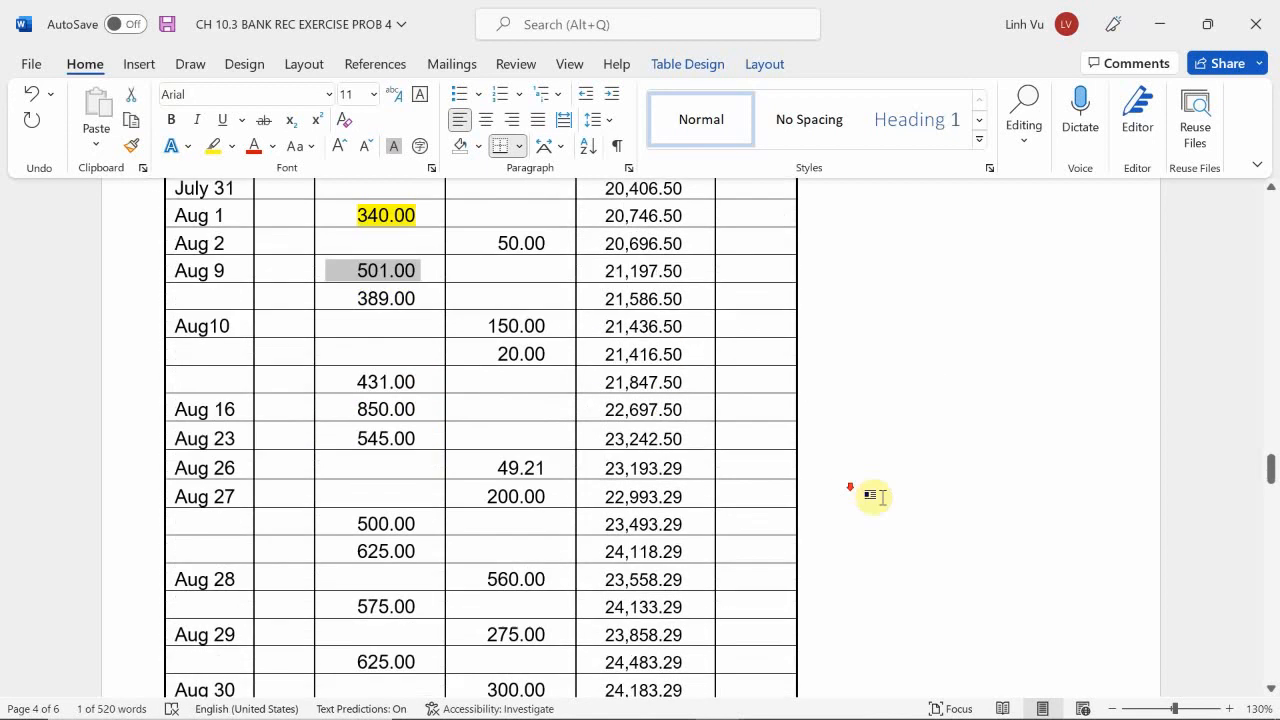
scroll(793, 505, down, 9)
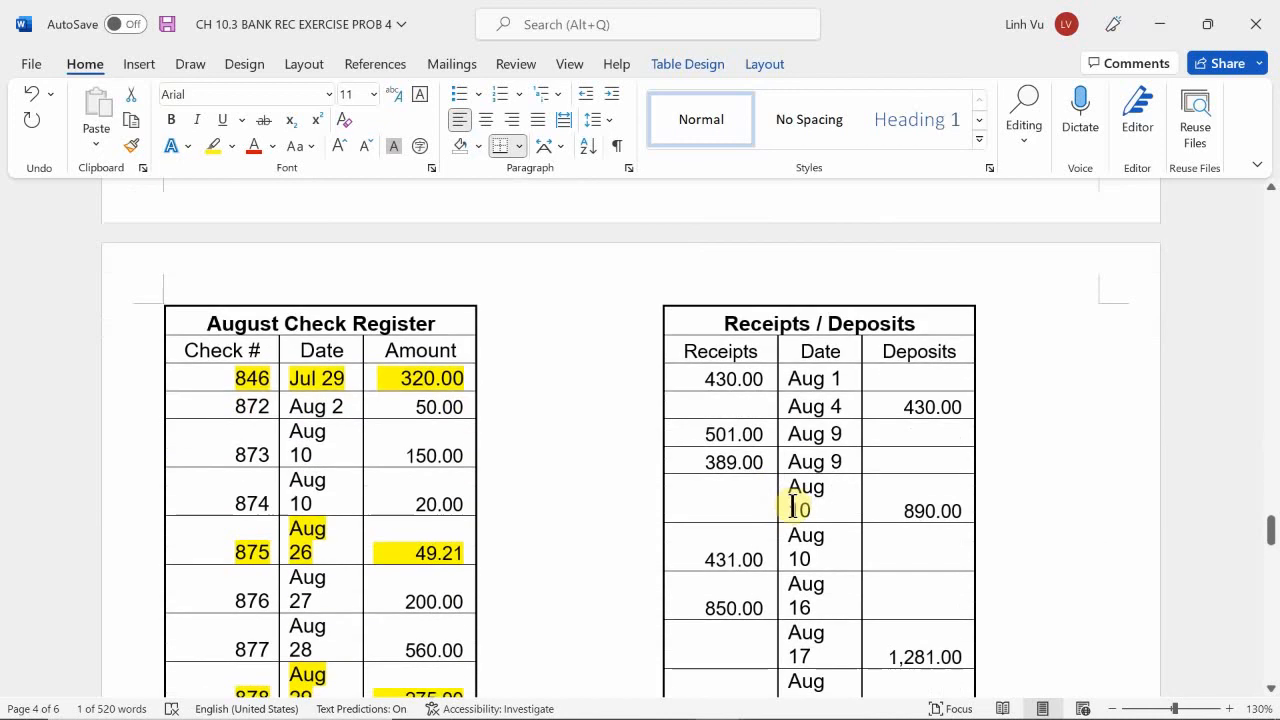
drag(686, 434, 766, 448)
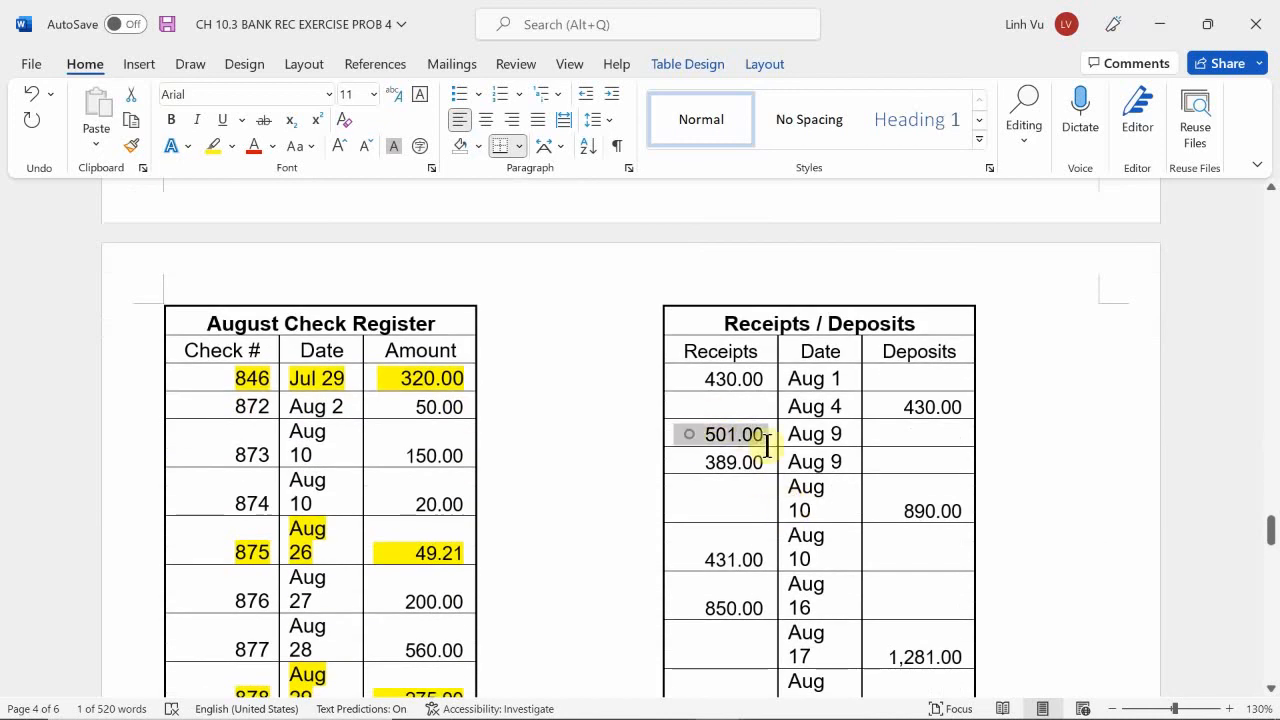
click(926, 500)
Check the second Aug 9 receipt in the Receipts / Deposits table against the matching cash ledger debit.
drag(690, 460, 762, 478)
scroll(455, 346, up, 10)
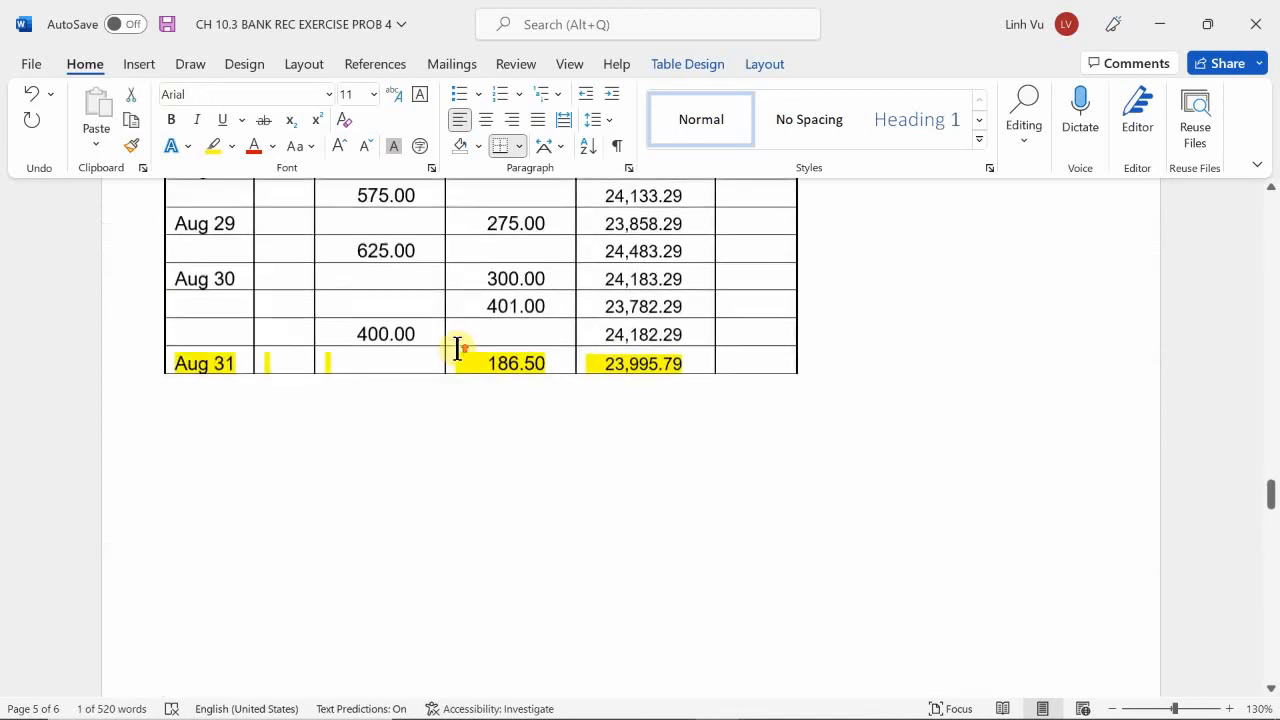
scroll(457, 347, up, 2)
scroll(458, 349, up, 3)
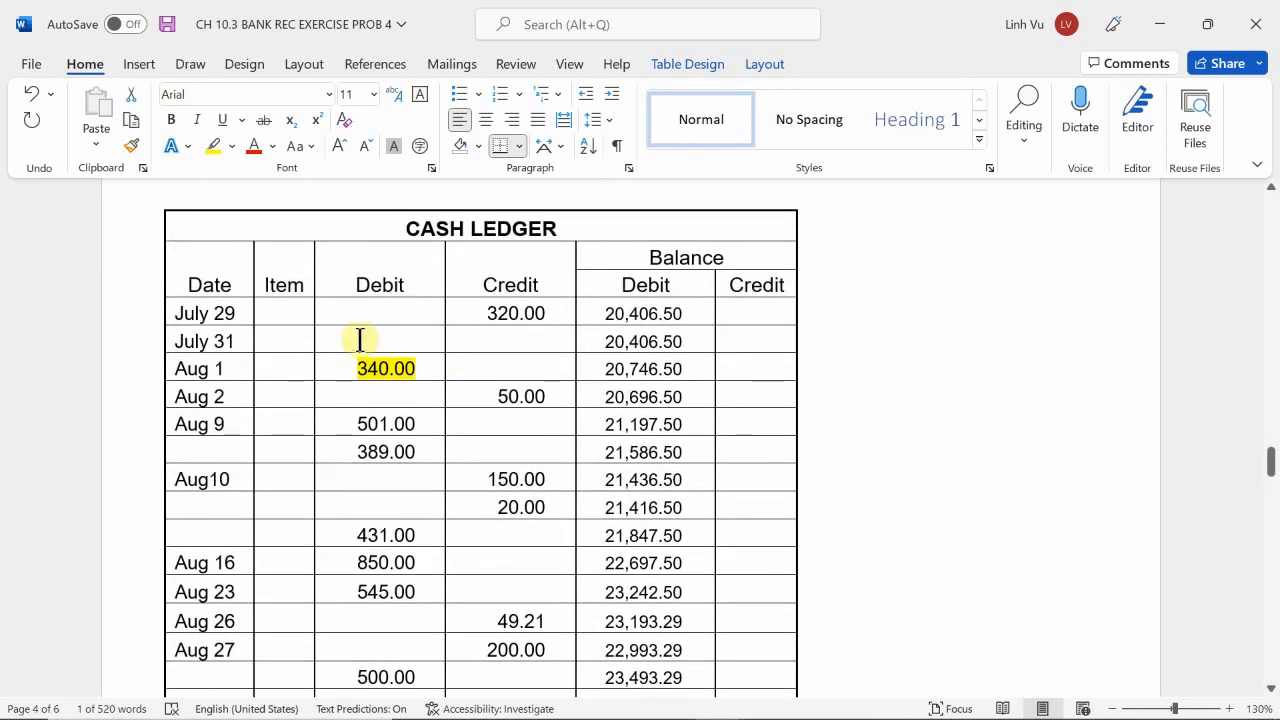
scroll(643, 457, down, 10)
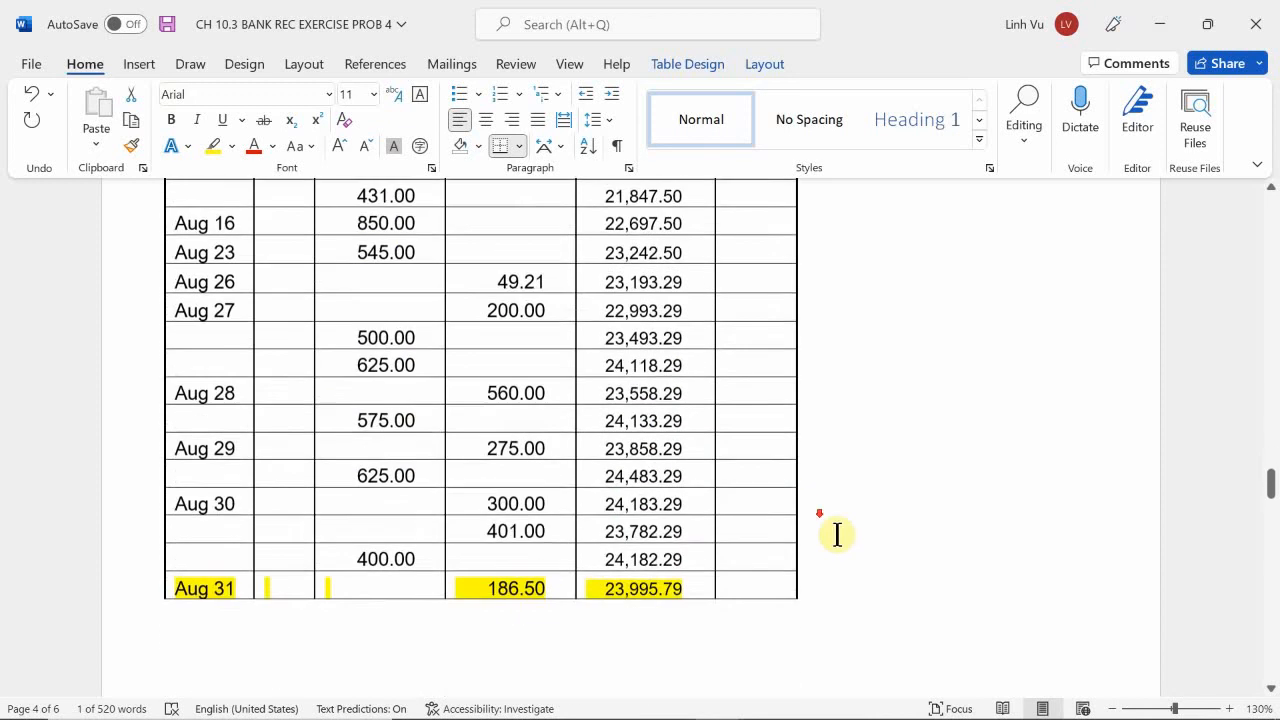
scroll(895, 528, down, 5)
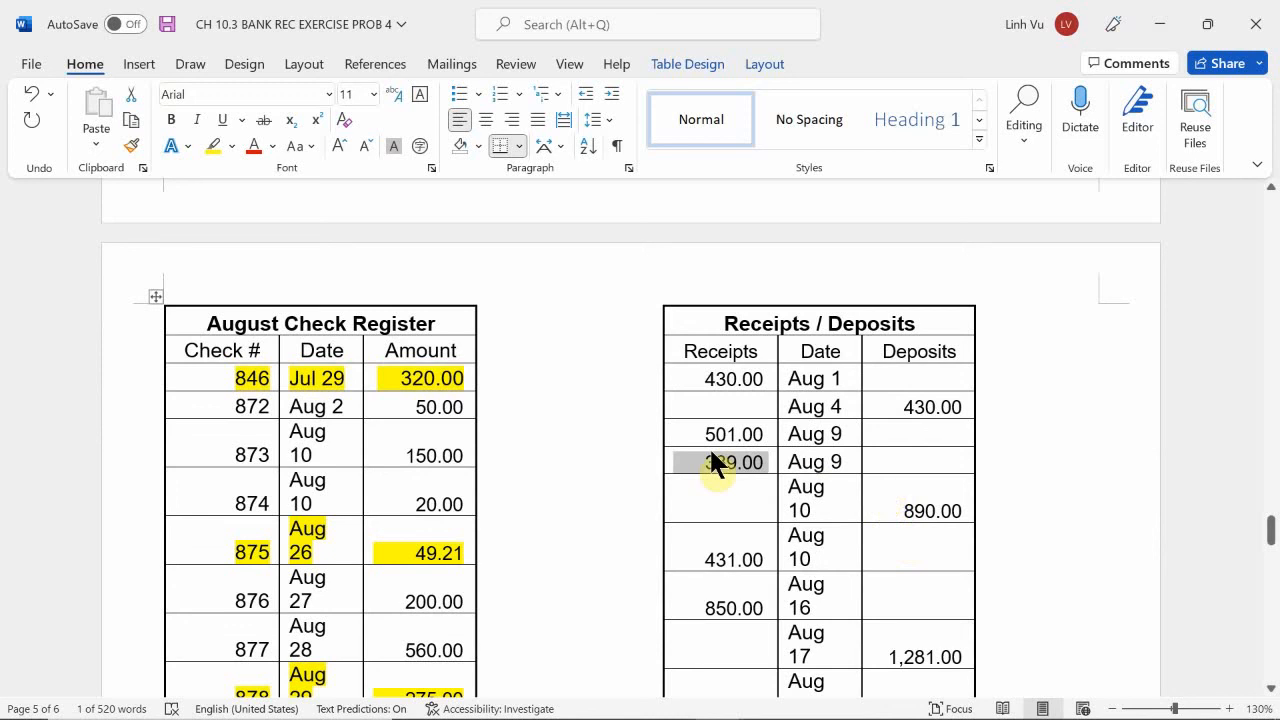
scroll(709, 446, up, 15)
scroll(711, 450, up, 4)
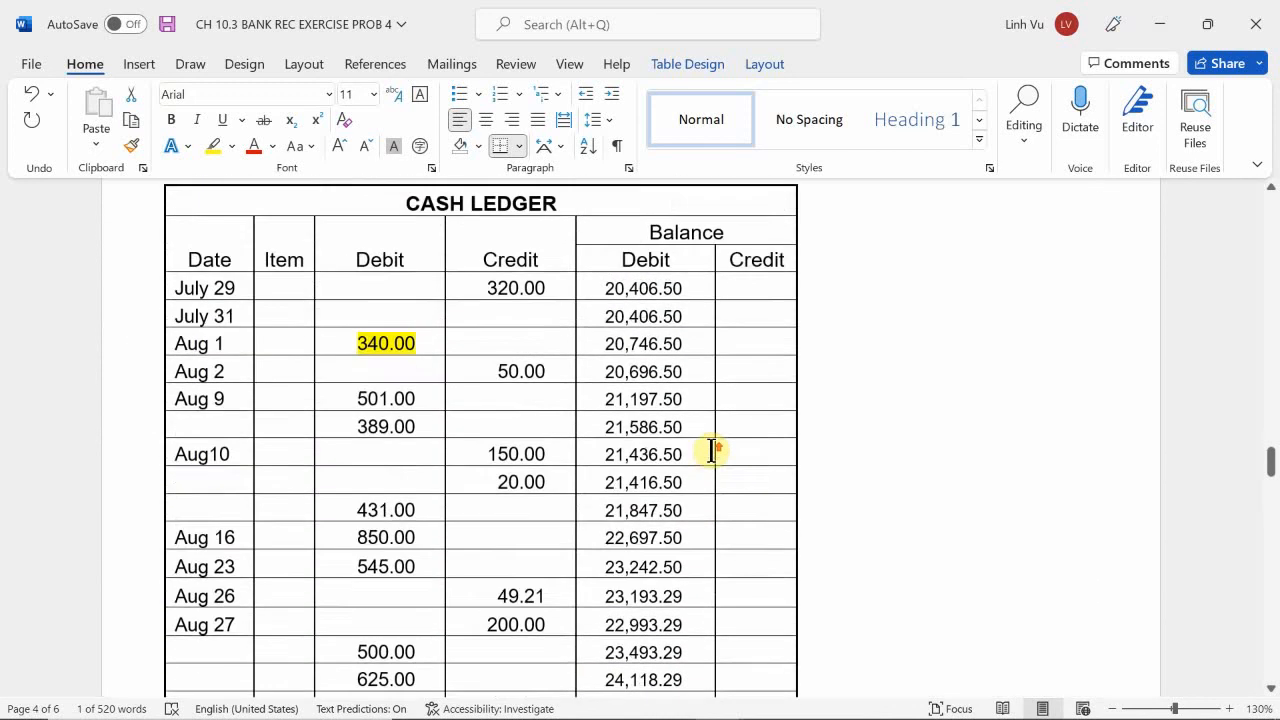
Check the two Aug 10 credits in the cash ledger against checks 873 and 874 in the August check register.
scroll(415, 393, down, 1)
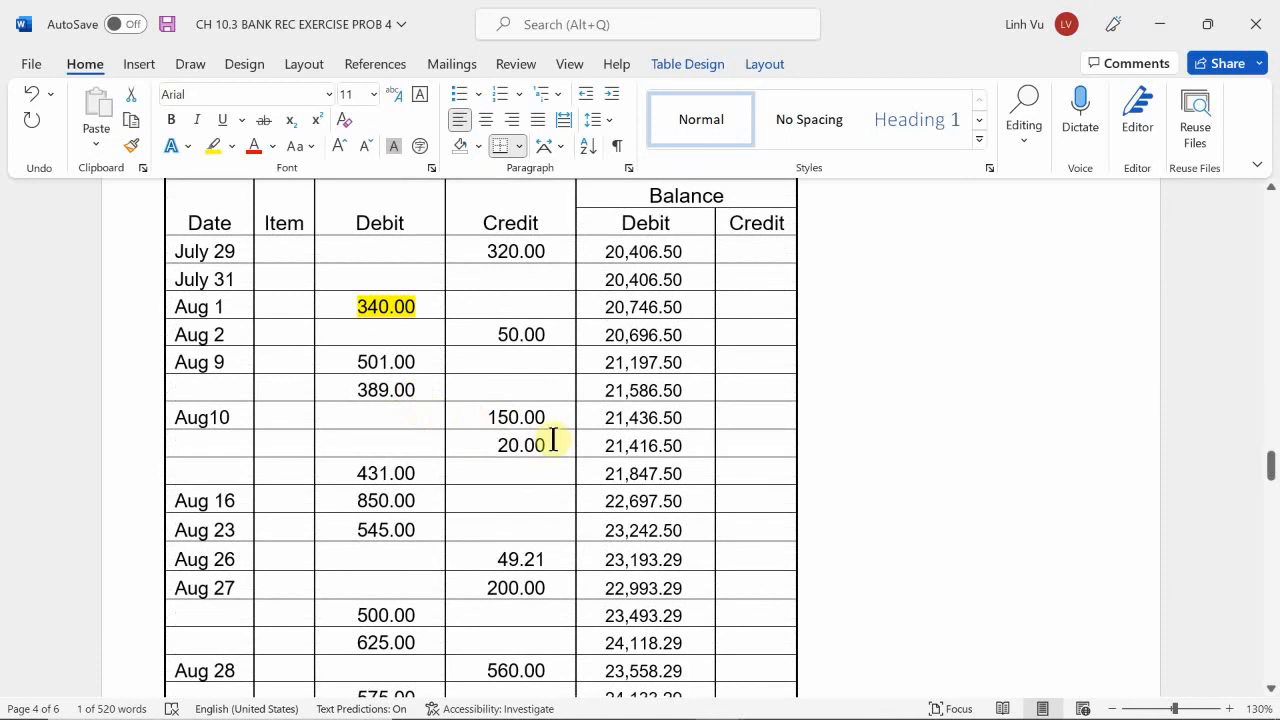
scroll(551, 437, down, 1)
scroll(394, 460, down, 15)
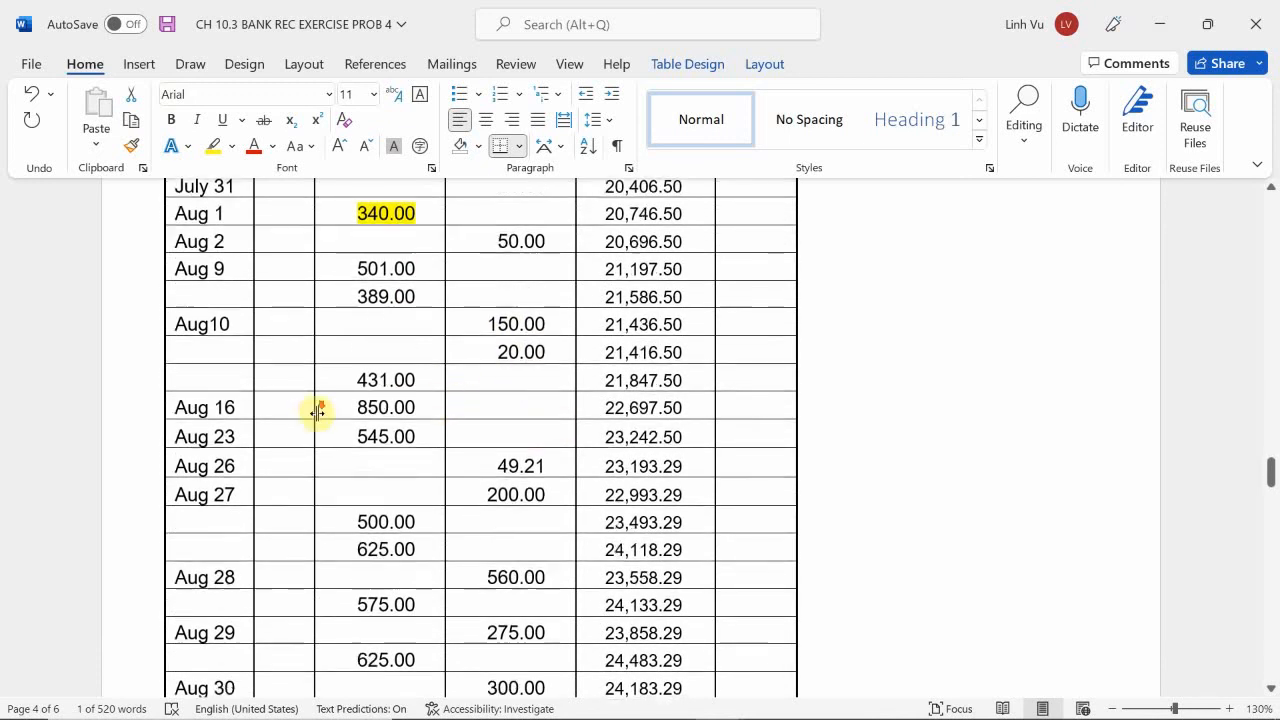
scroll(397, 470, down, 2)
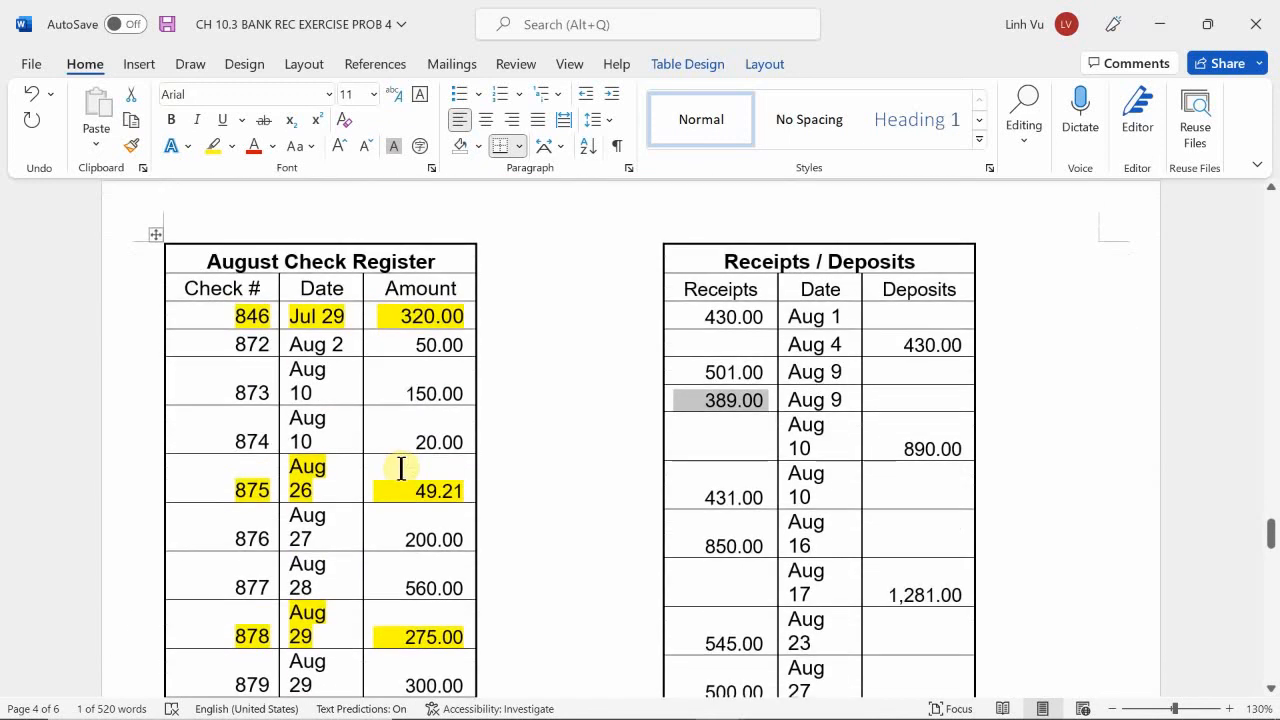
drag(386, 390, 465, 394)
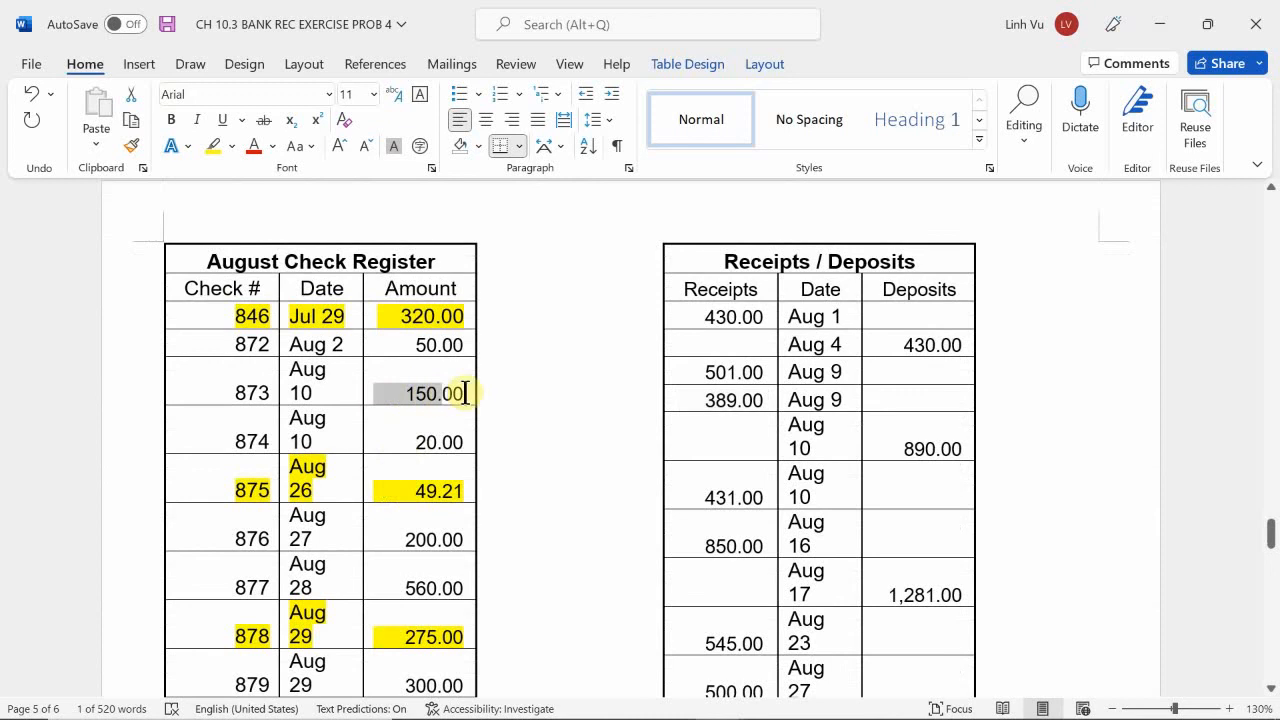
drag(409, 434, 456, 442)
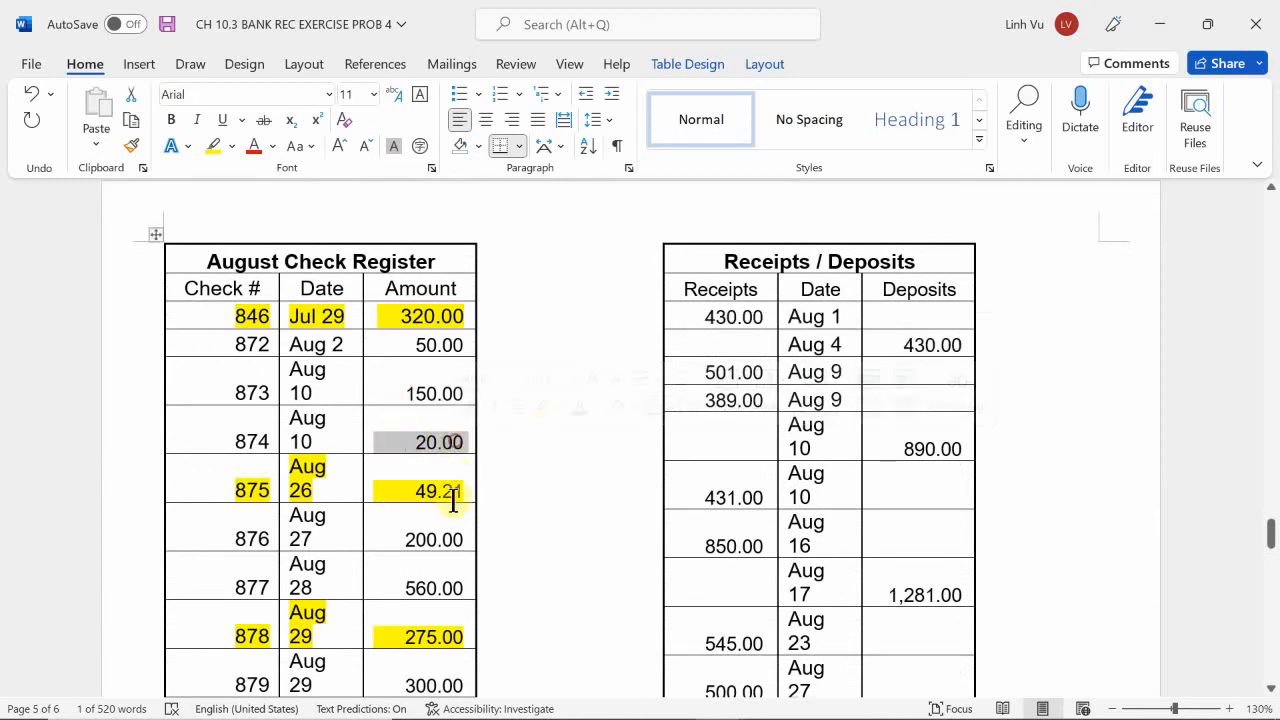
scroll(409, 400, up, 2)
scroll(412, 400, up, 11)
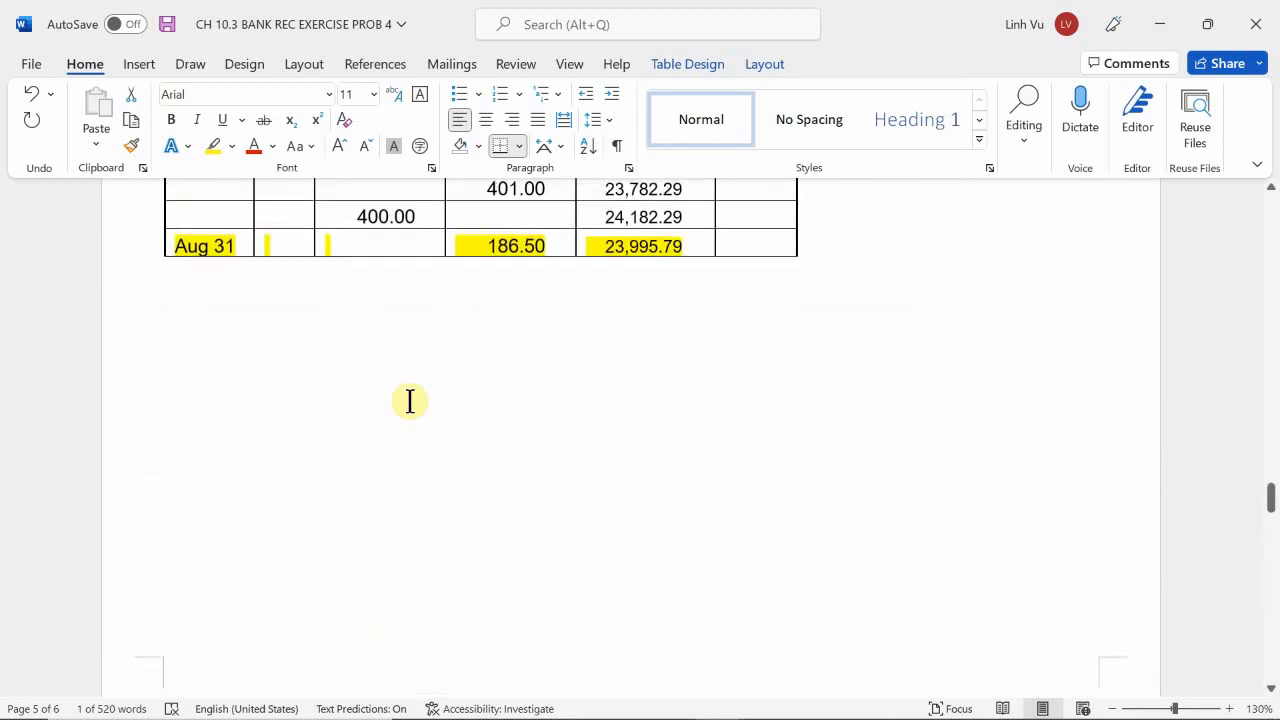
Compare the Aug 10 and Aug 16 debits in the cash ledger with the entries in the Receipts / Deposits table.
scroll(410, 400, up, 2)
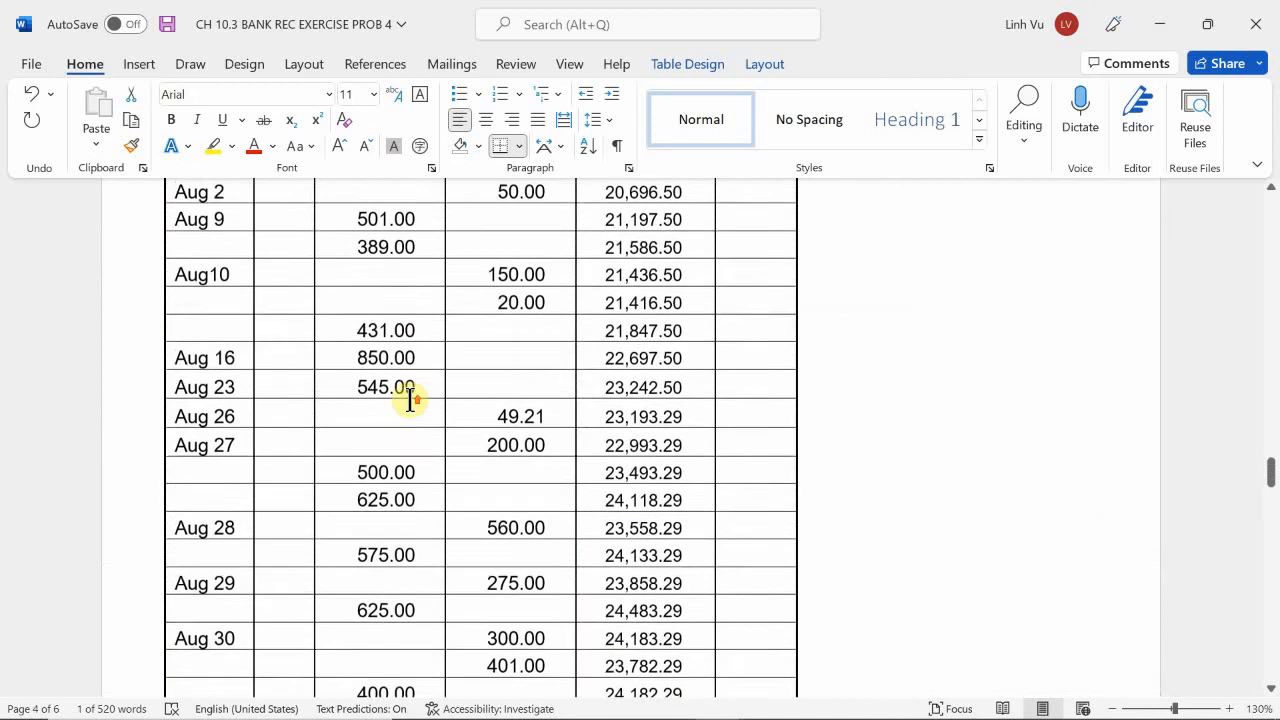
scroll(410, 401, down, 1)
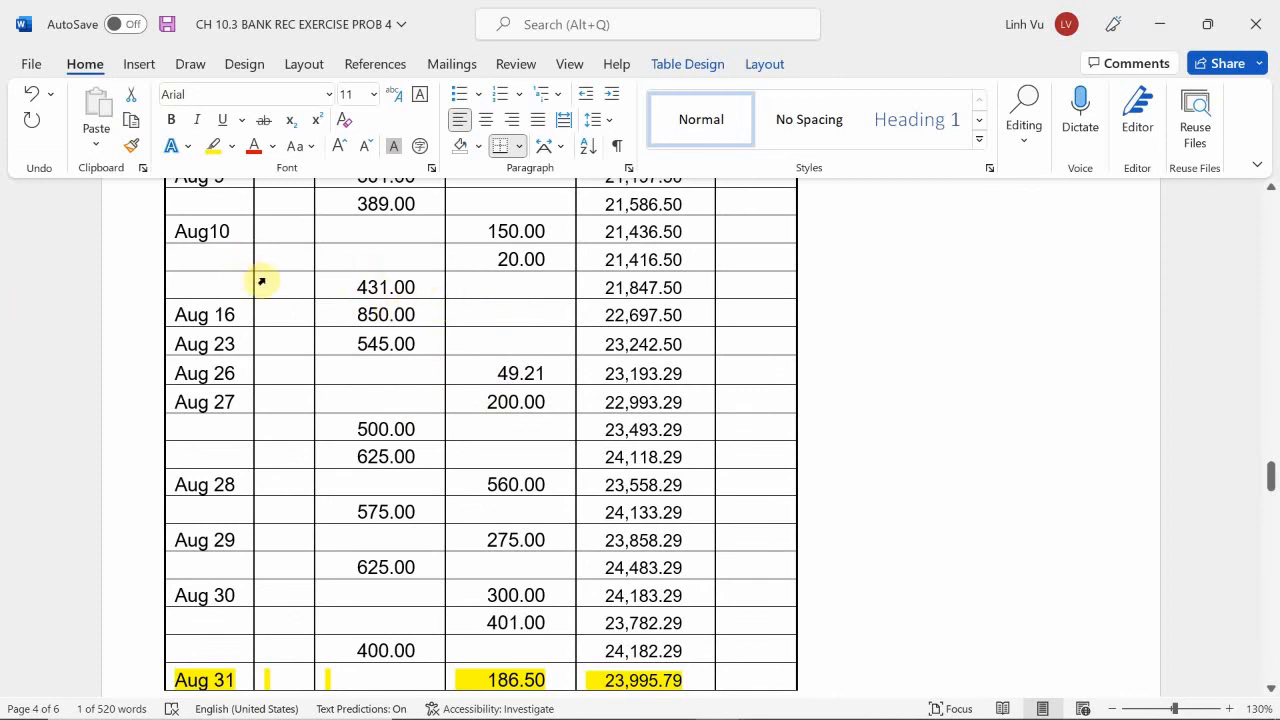
scroll(803, 448, down, 9)
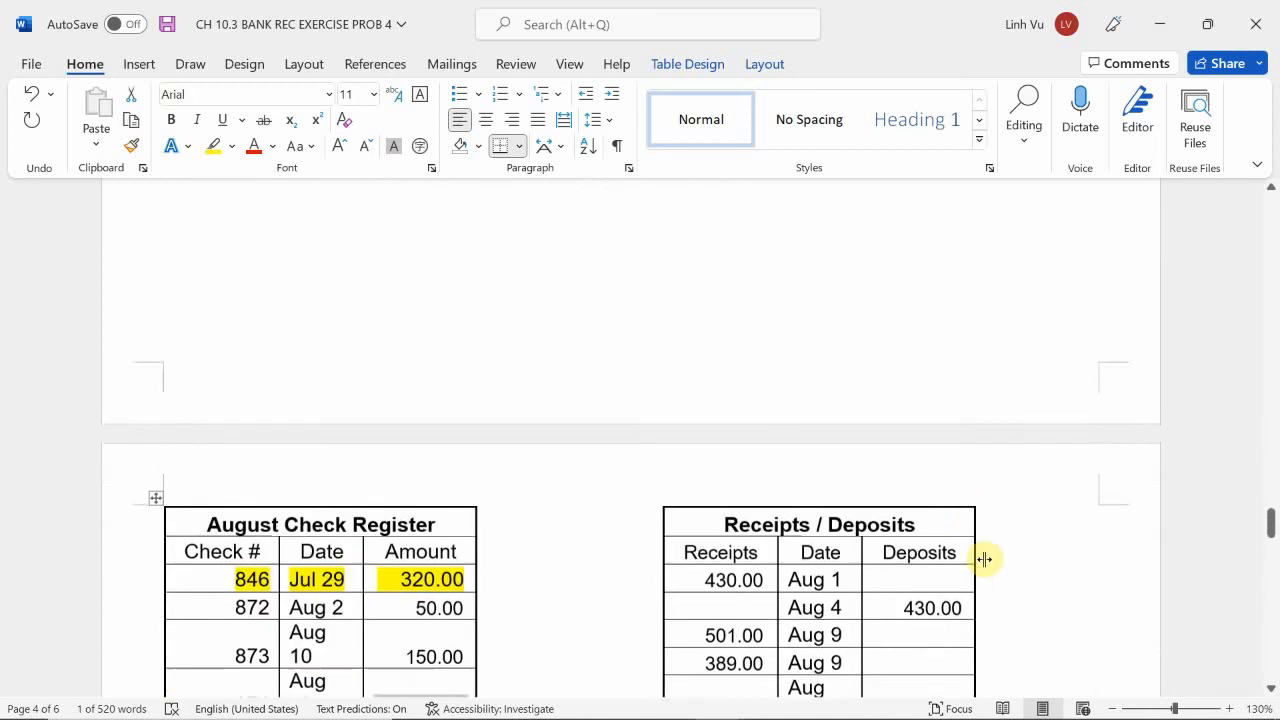
scroll(1002, 560, down, 3)
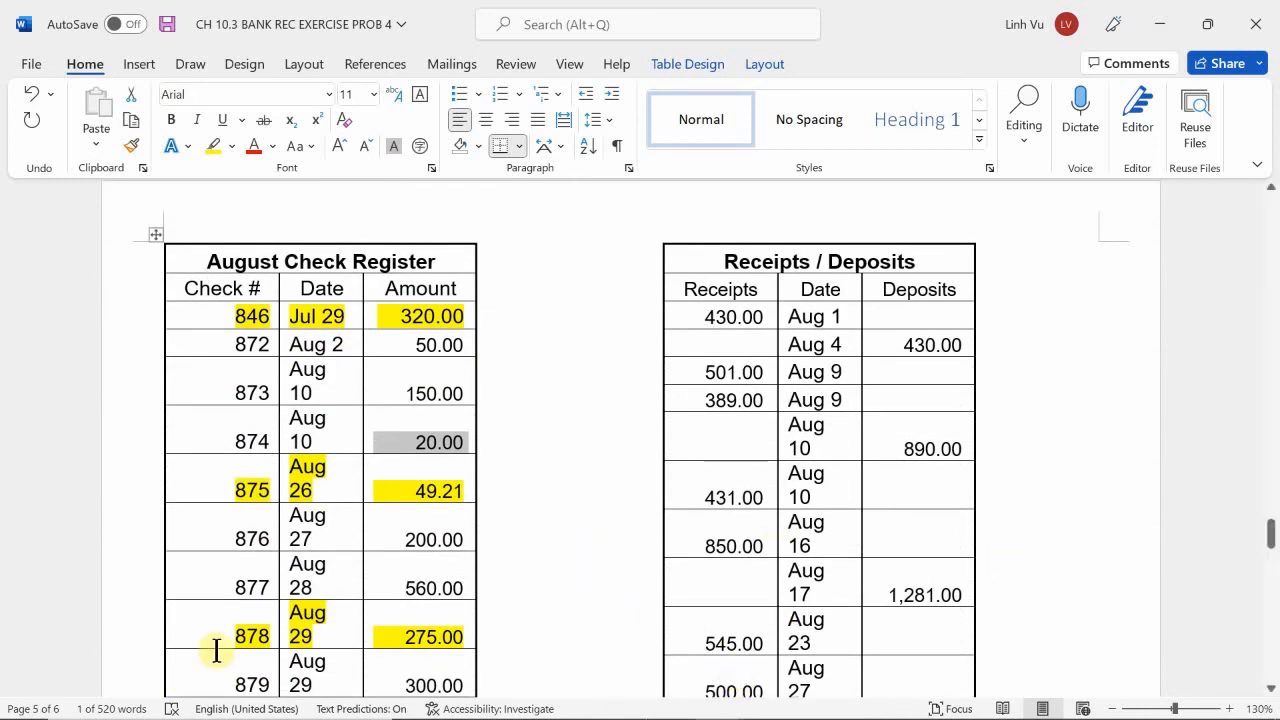
scroll(563, 371, up, 15)
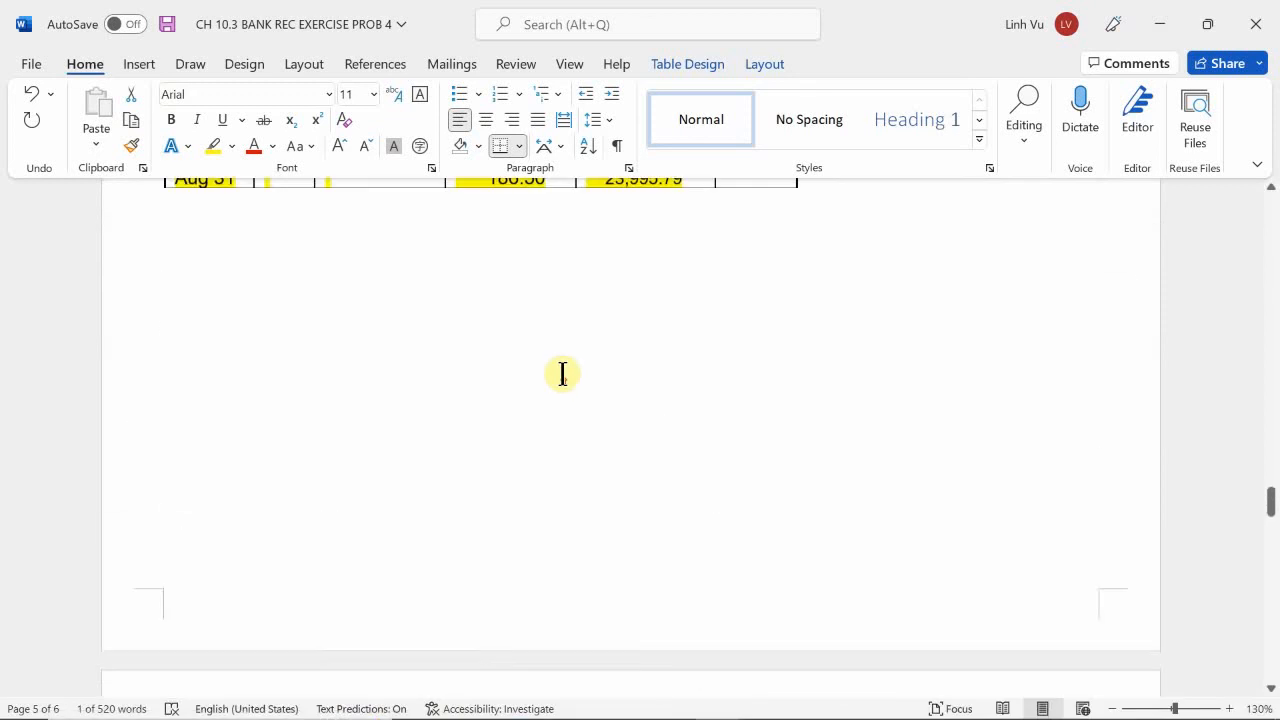
scroll(503, 361, up, 5)
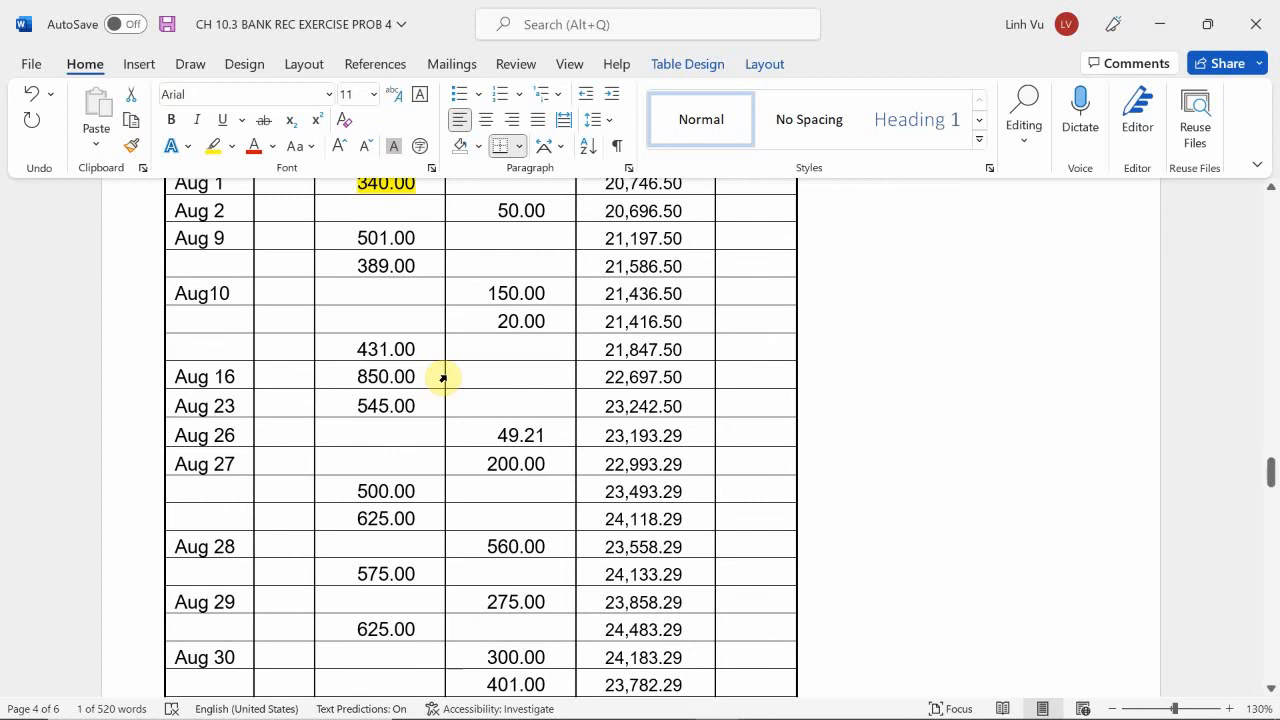
Review the returned check, cleared checks and deposits on the bank statement.
scroll(444, 377, up, 15)
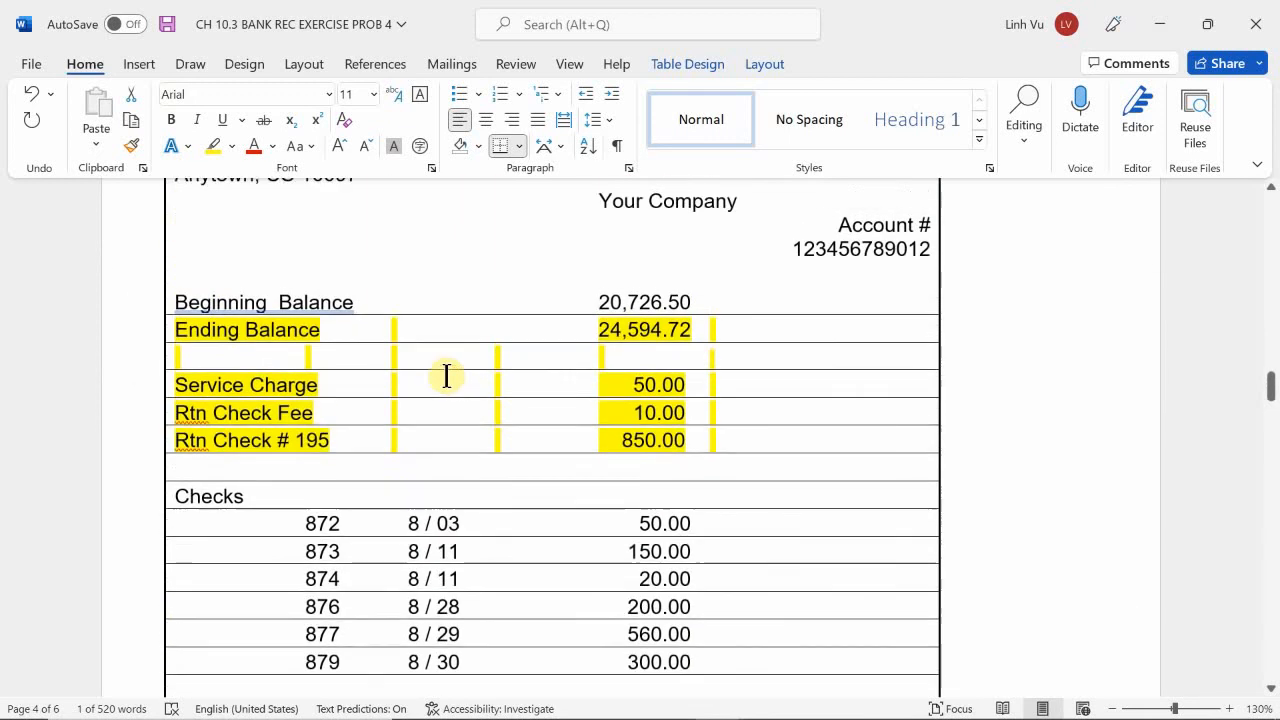
scroll(446, 376, down, 3)
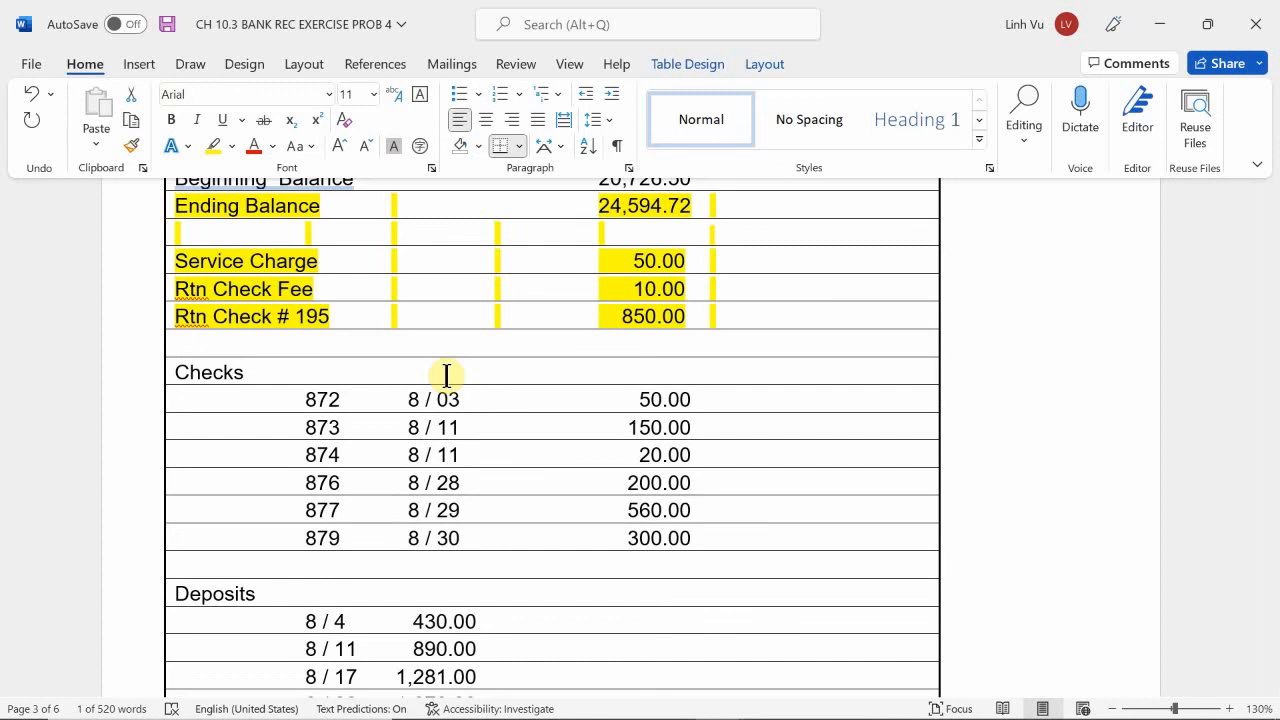
scroll(446, 376, down, 15)
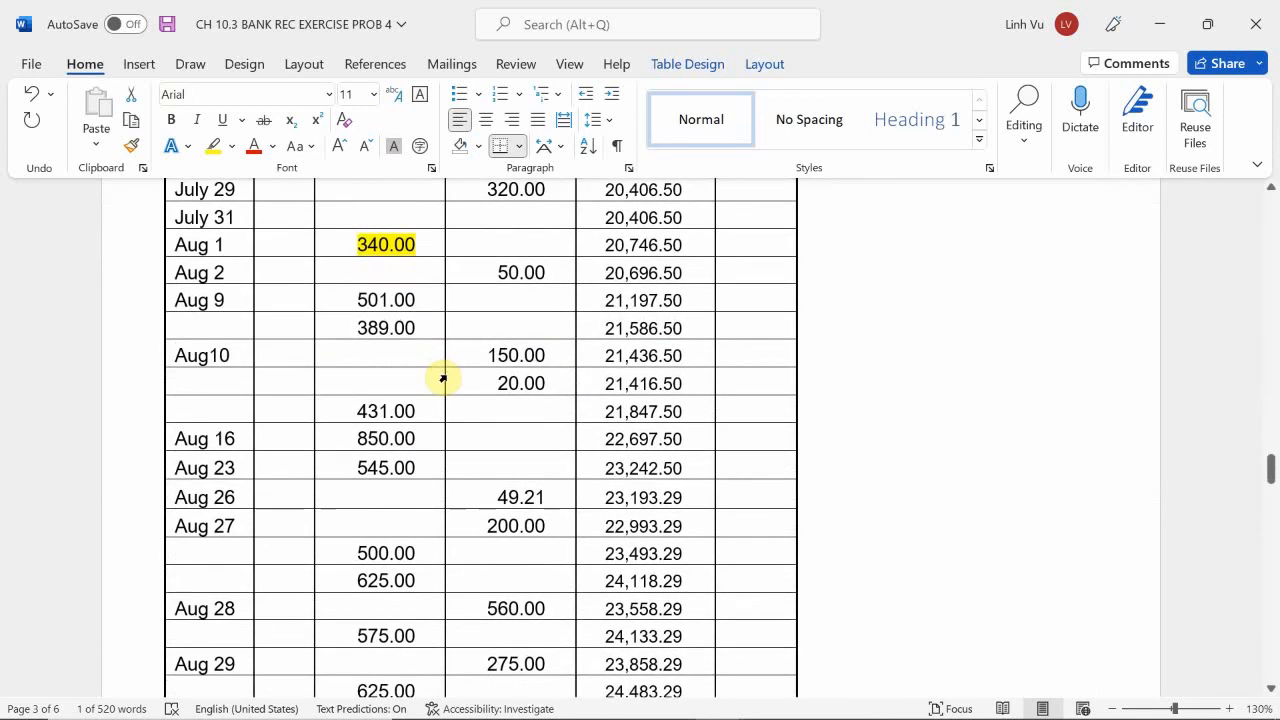
Check the Aug 10 and Aug 16 cash ledger debits against their receipts and the combined Aug 17 deposit.
scroll(340, 417, down, 1)
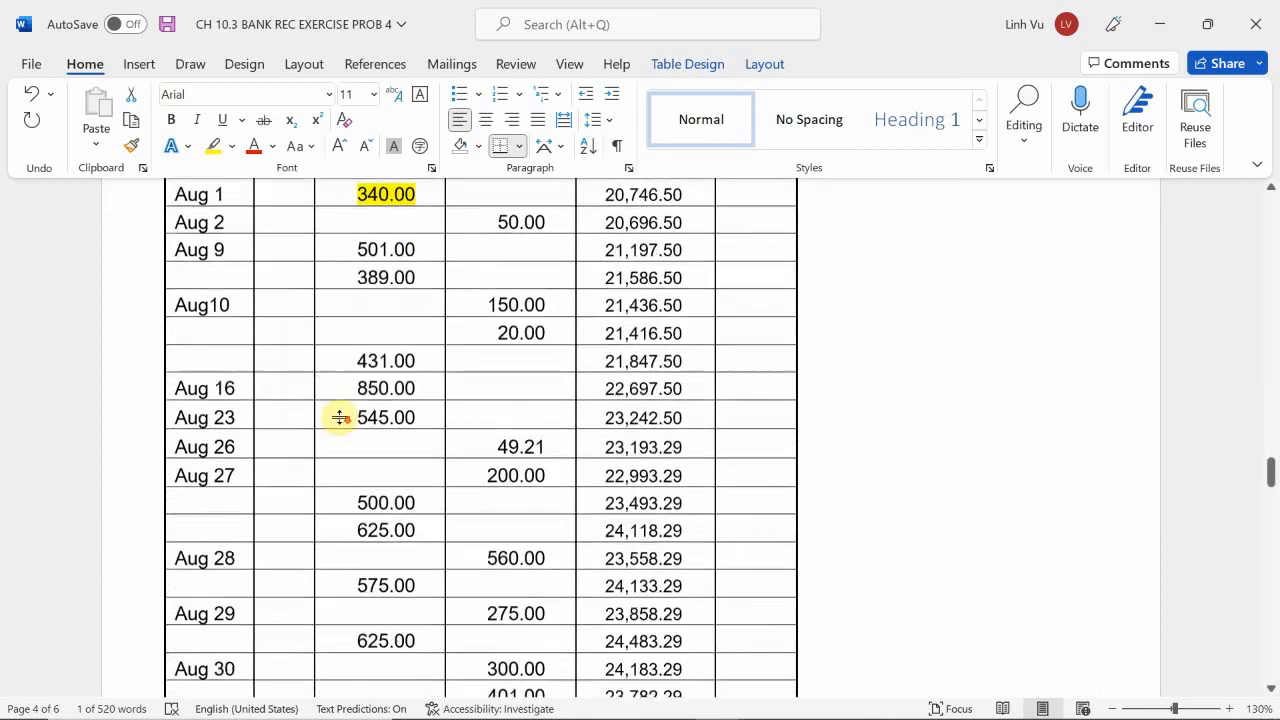
scroll(940, 495, down, 3)
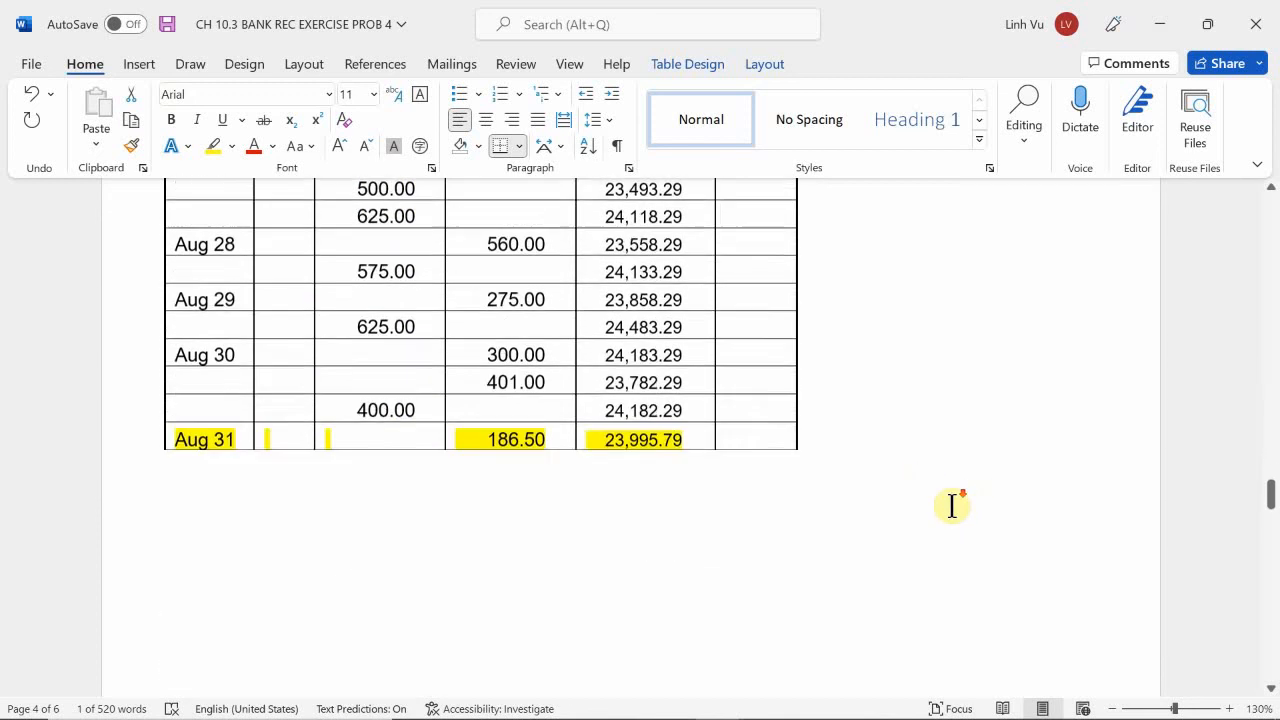
scroll(952, 505, down, 5)
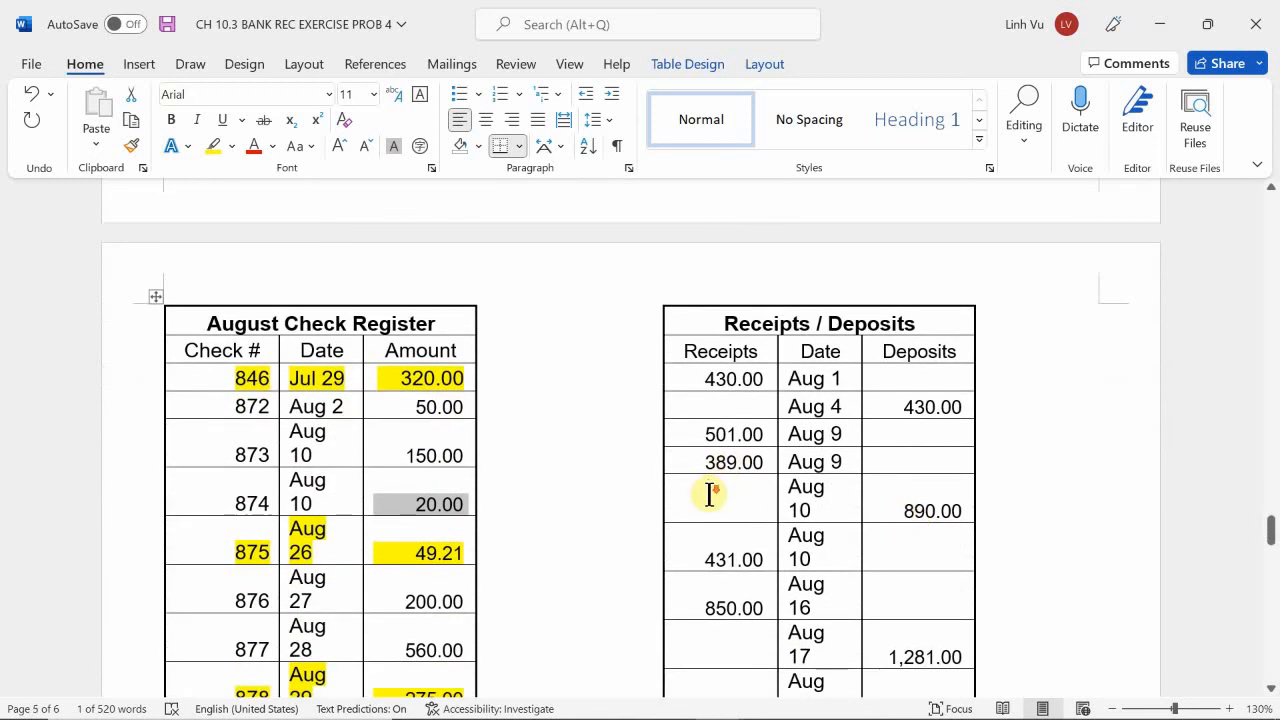
scroll(700, 515, down, 1)
scroll(690, 520, down, 1)
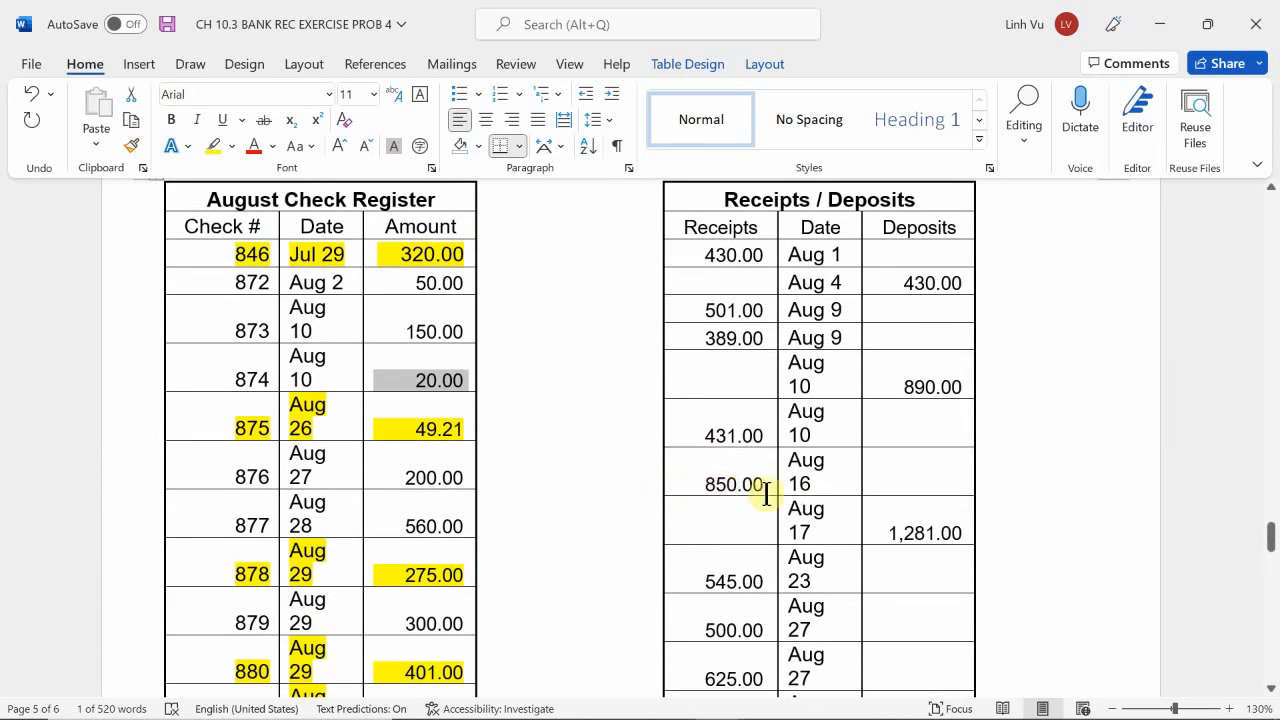
drag(880, 533, 963, 534)
click(609, 397)
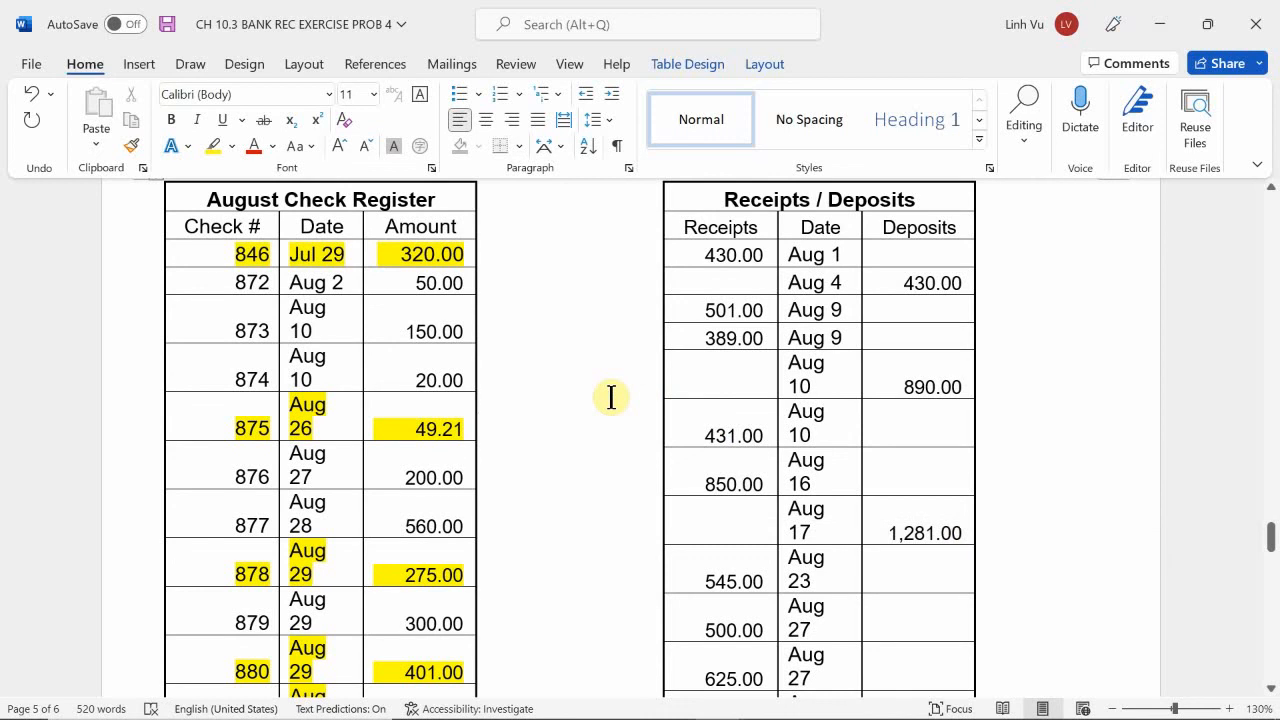
Check the Aug 23 receipt in the Receipts / Deposits table against the Aug 23 debit in the cash ledger.
scroll(611, 397, down, 1)
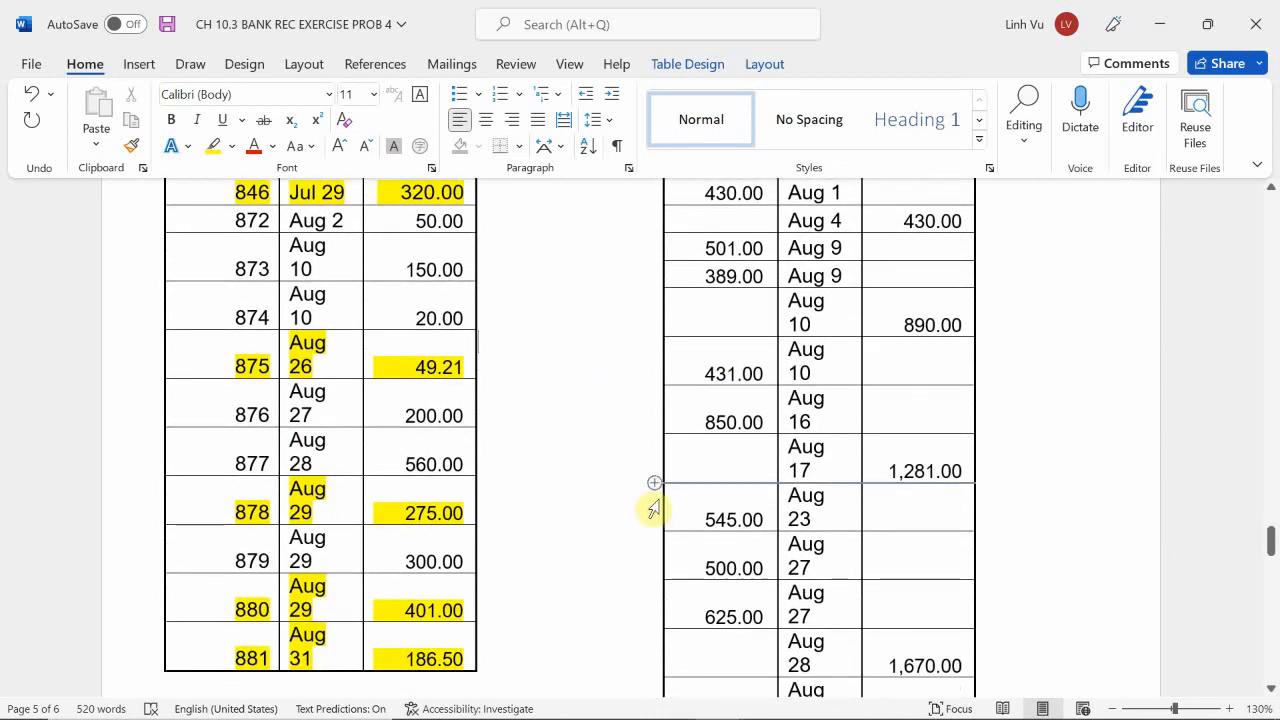
drag(684, 505, 768, 519)
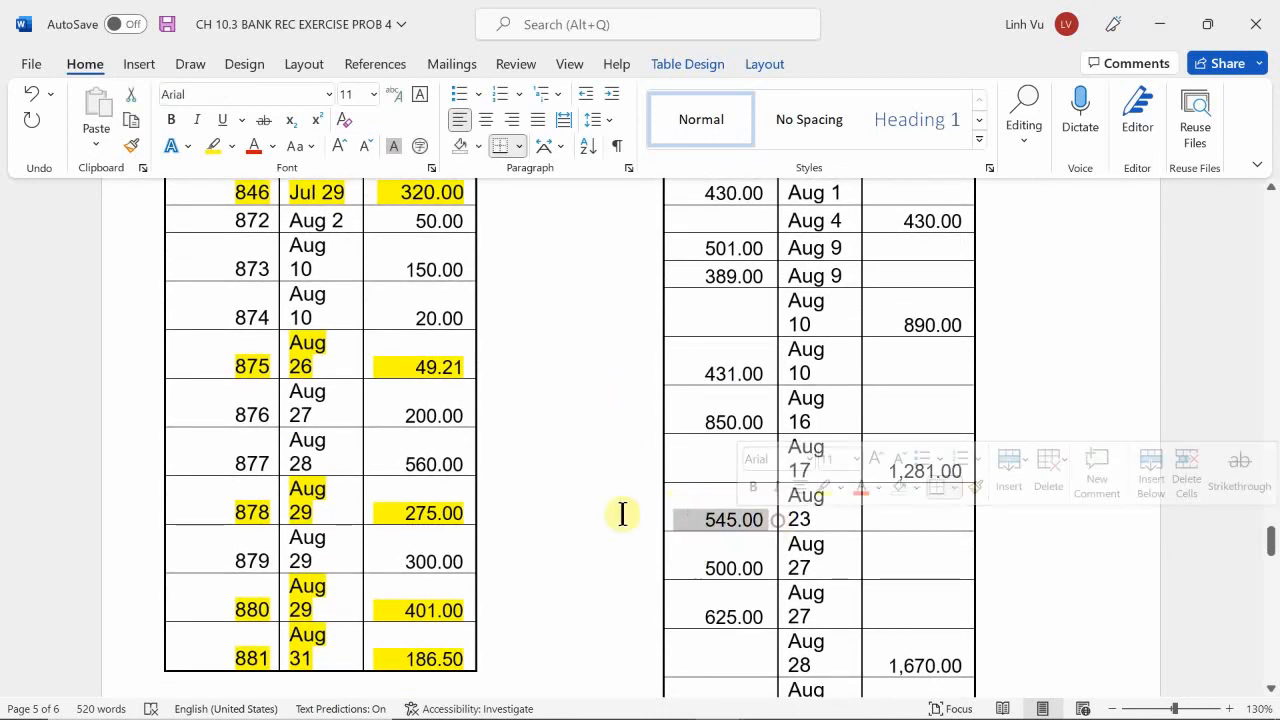
scroll(553, 399, up, 10)
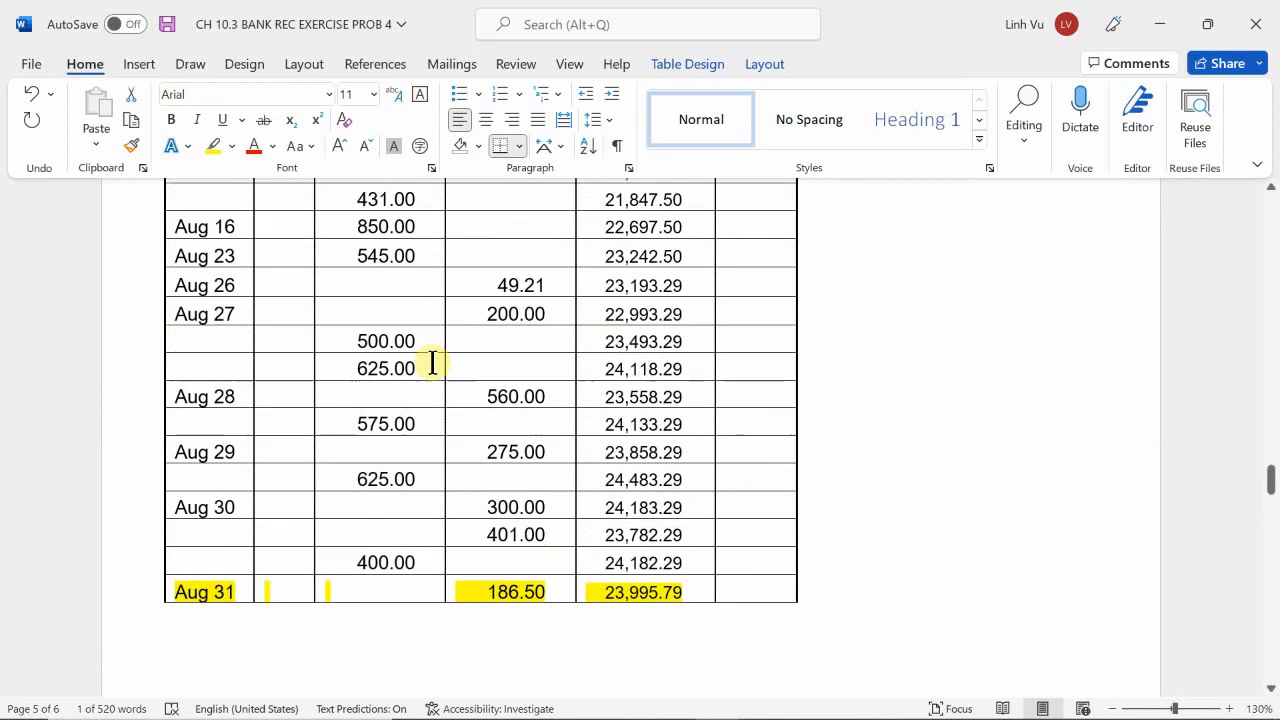
Check the Aug 26 and Aug 27 cash ledger credits against checks 875 and 876 in the August Check Register.
scroll(432, 364, up, 1)
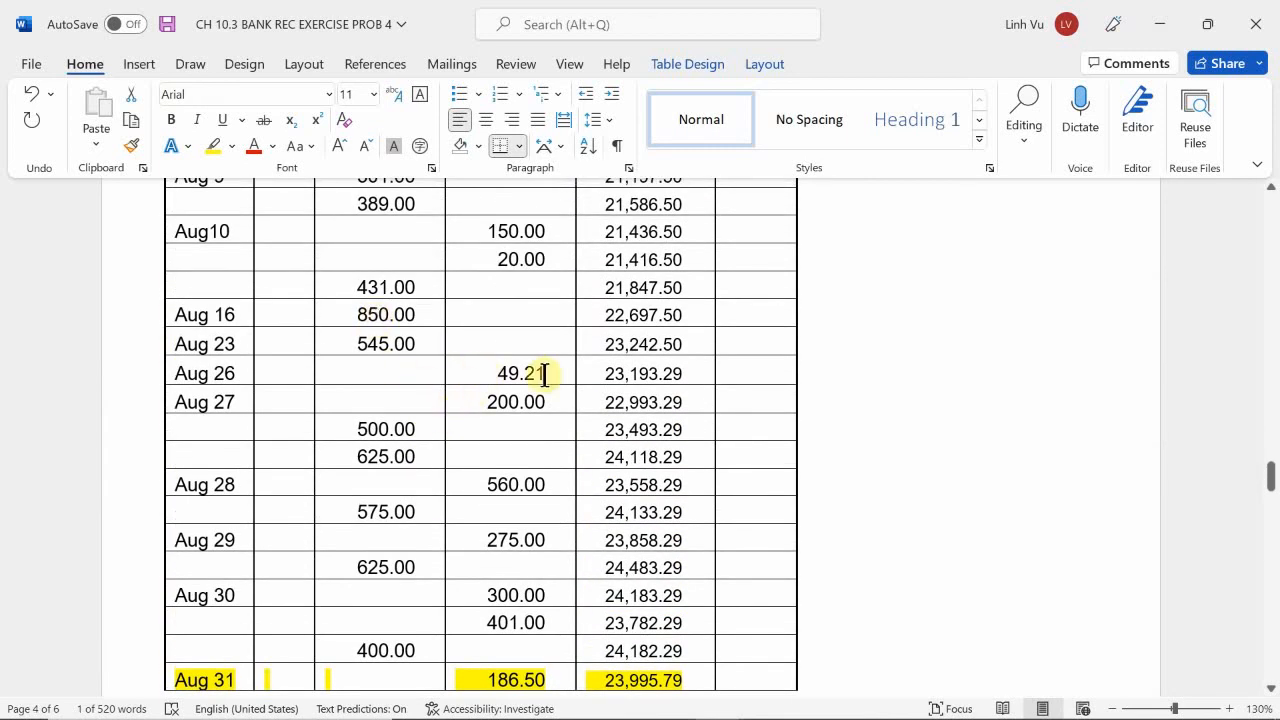
middle_click(440, 412)
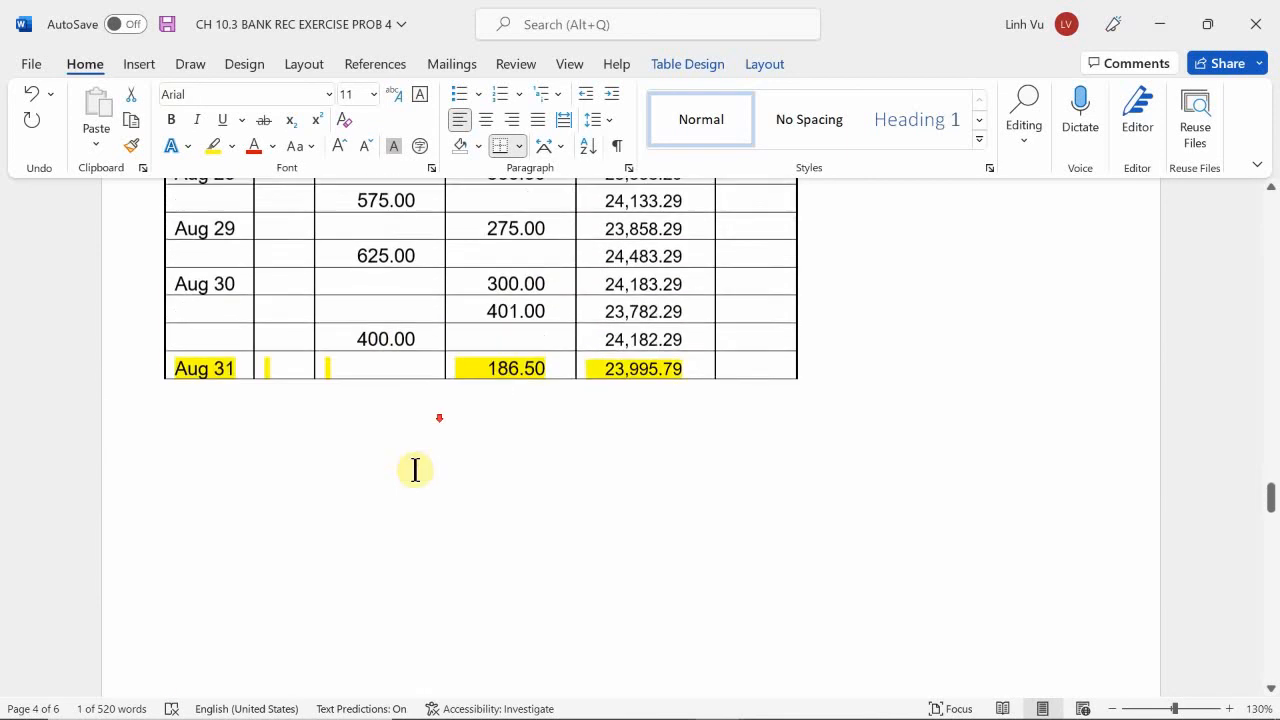
scroll(415, 478, down, 5)
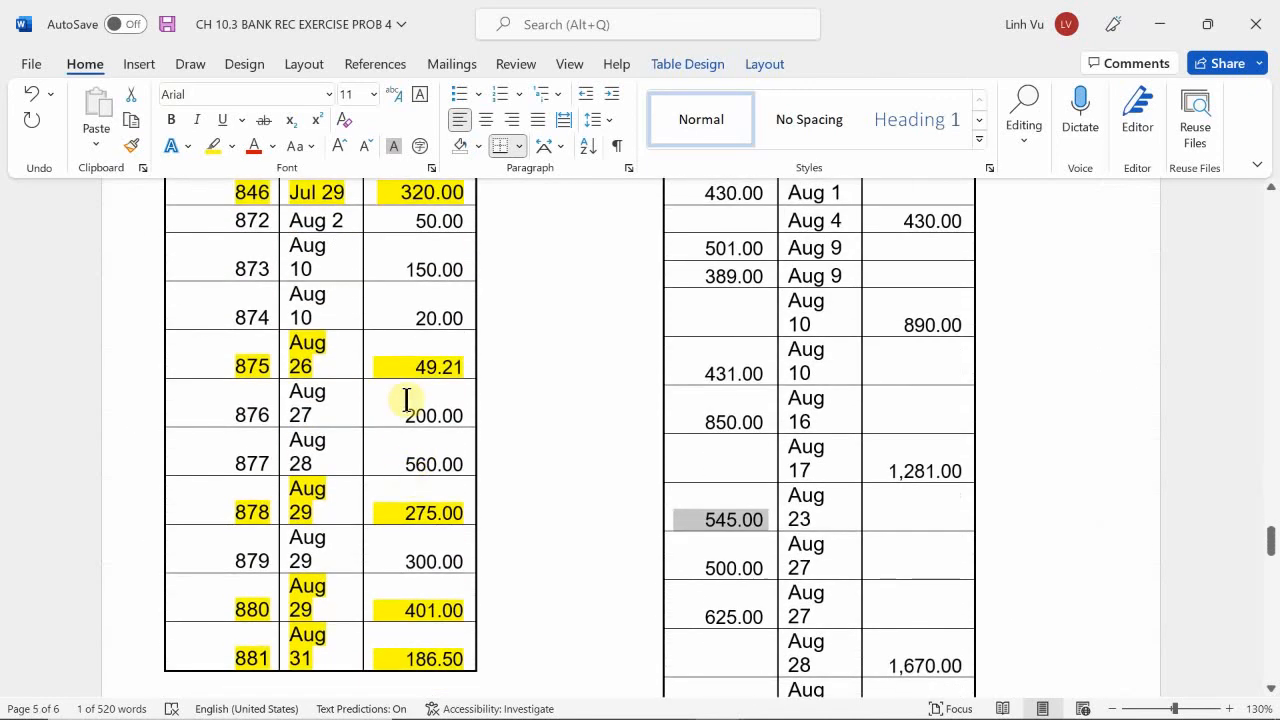
drag(408, 366, 463, 369)
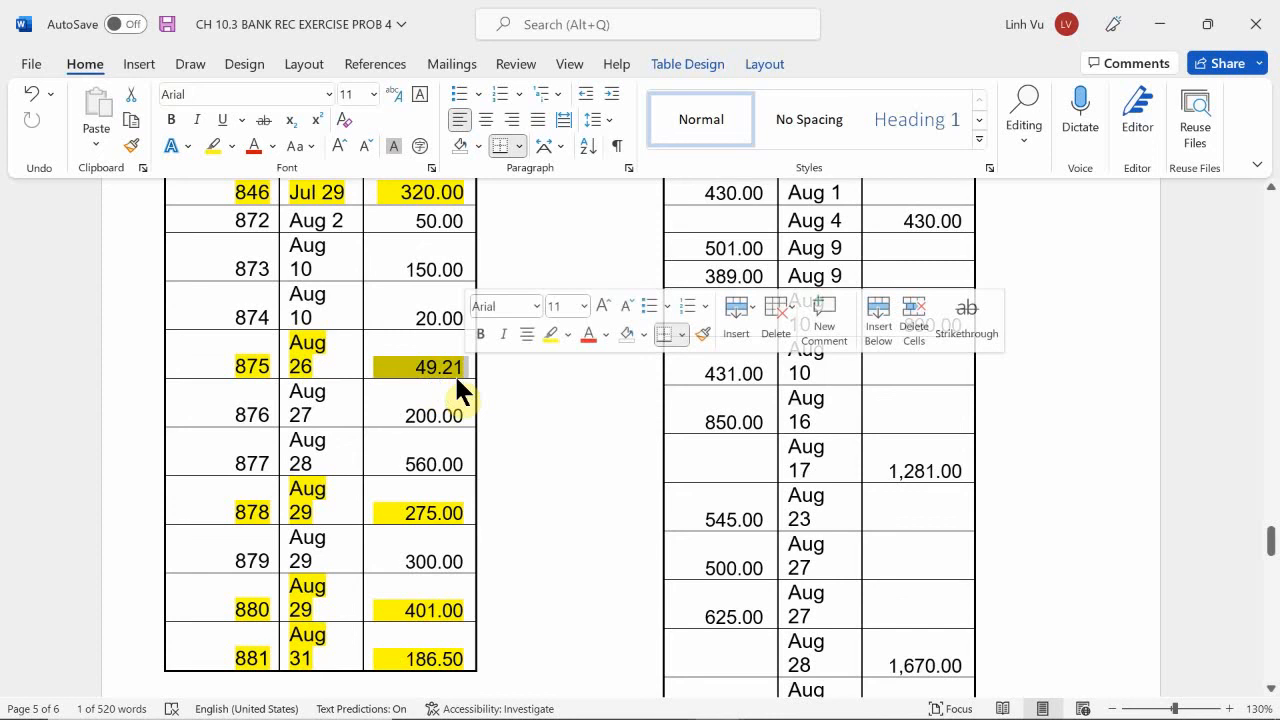
drag(406, 414, 461, 420)
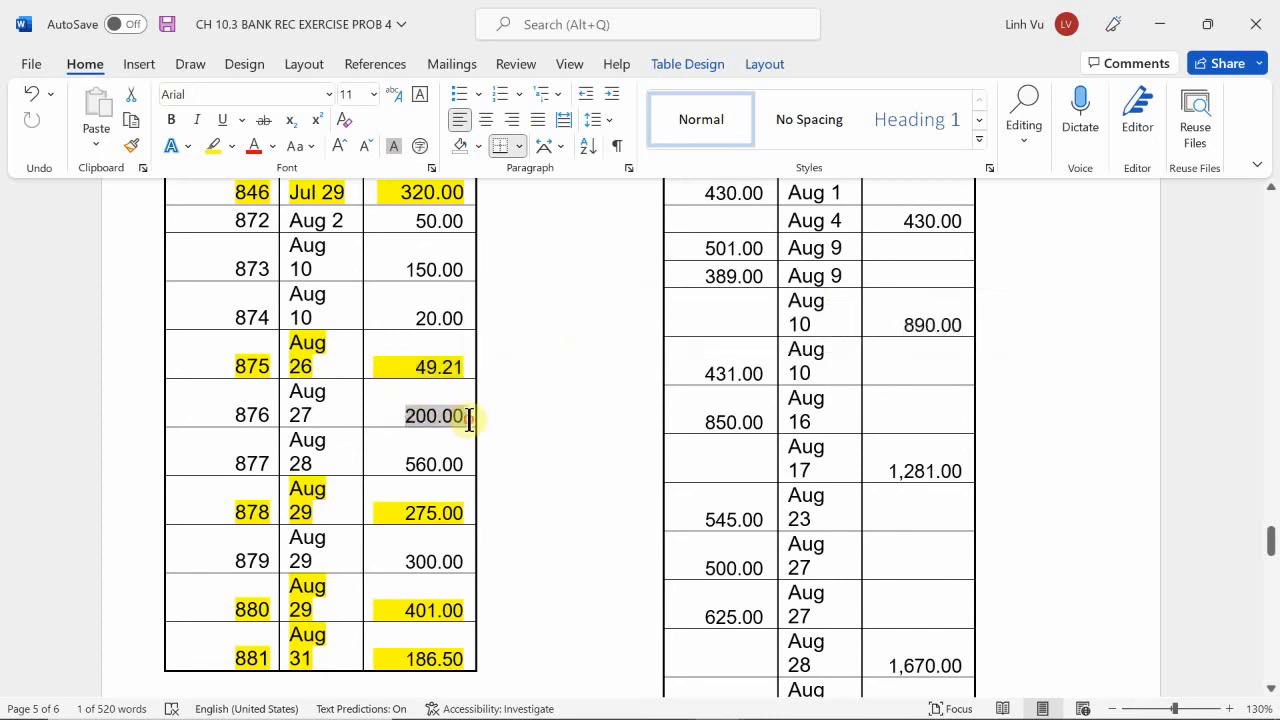
click(508, 415)
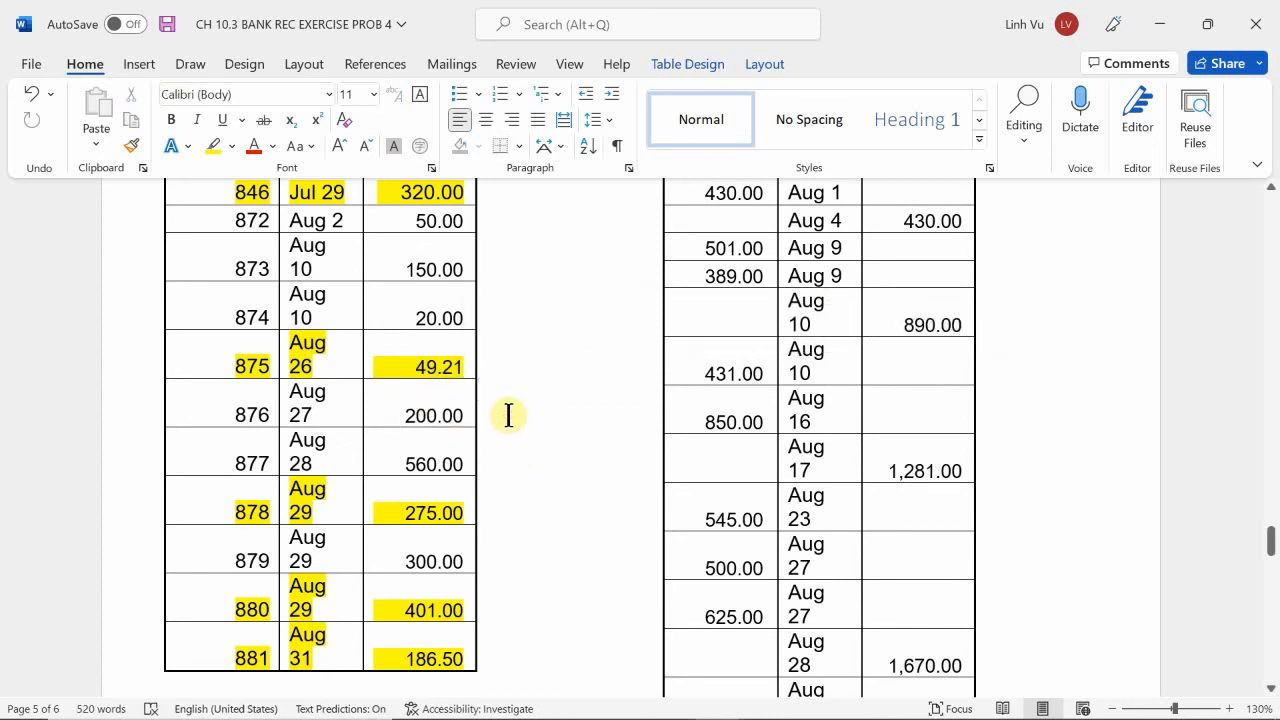
Check the two Aug 27 cash ledger debits against the Aug 27 receipts and the combined Aug 28 deposit.
scroll(508, 415, up, 3)
scroll(508, 415, down, 10)
scroll(508, 415, up, 5)
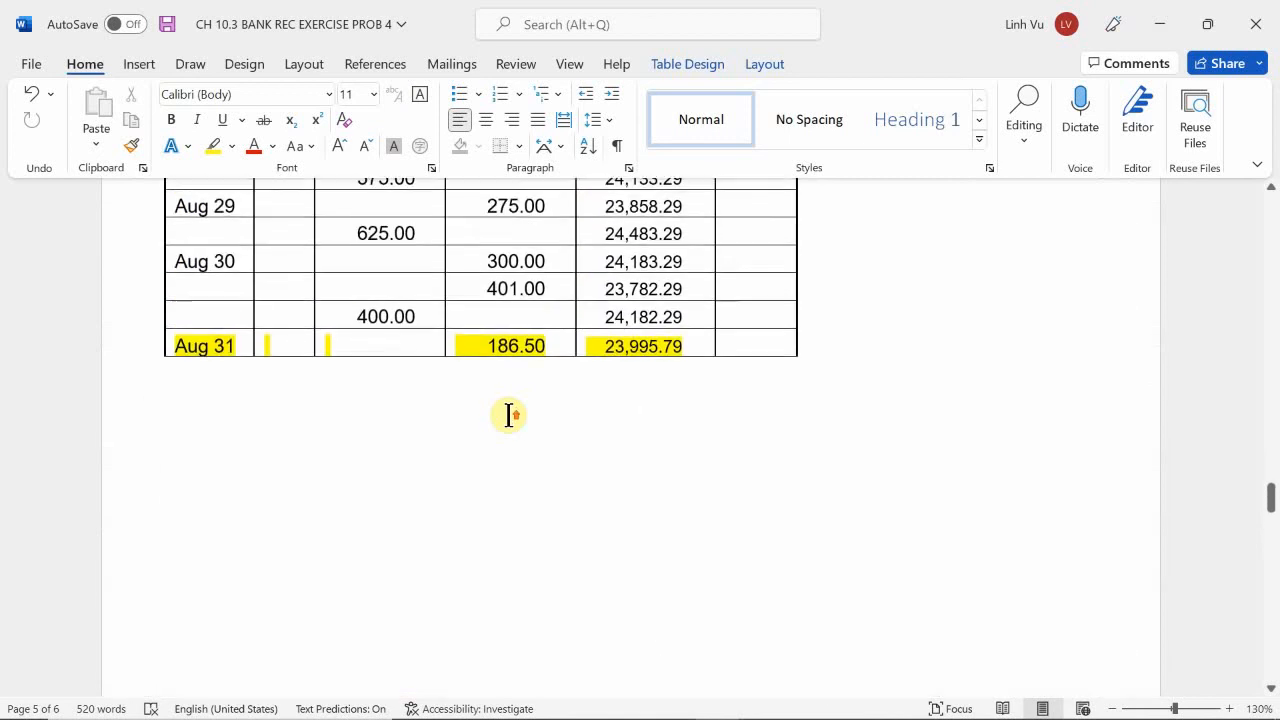
scroll(508, 415, up, 3)
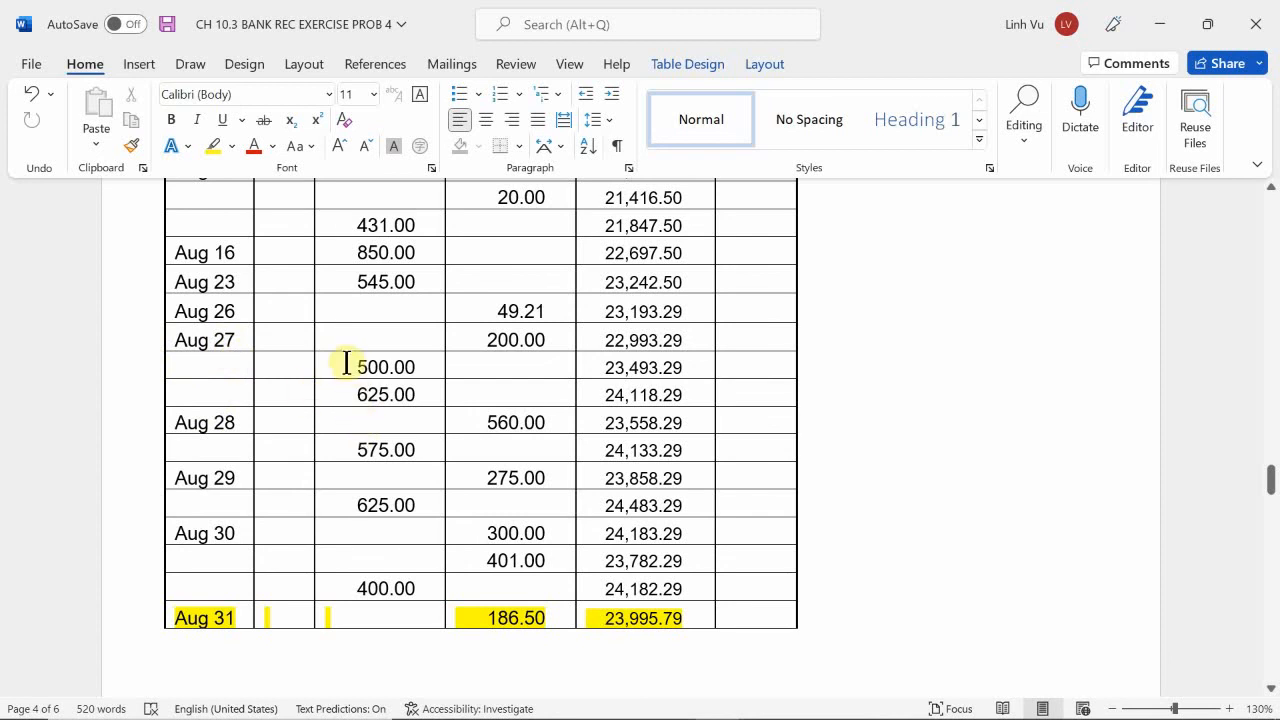
drag(345, 363, 423, 366)
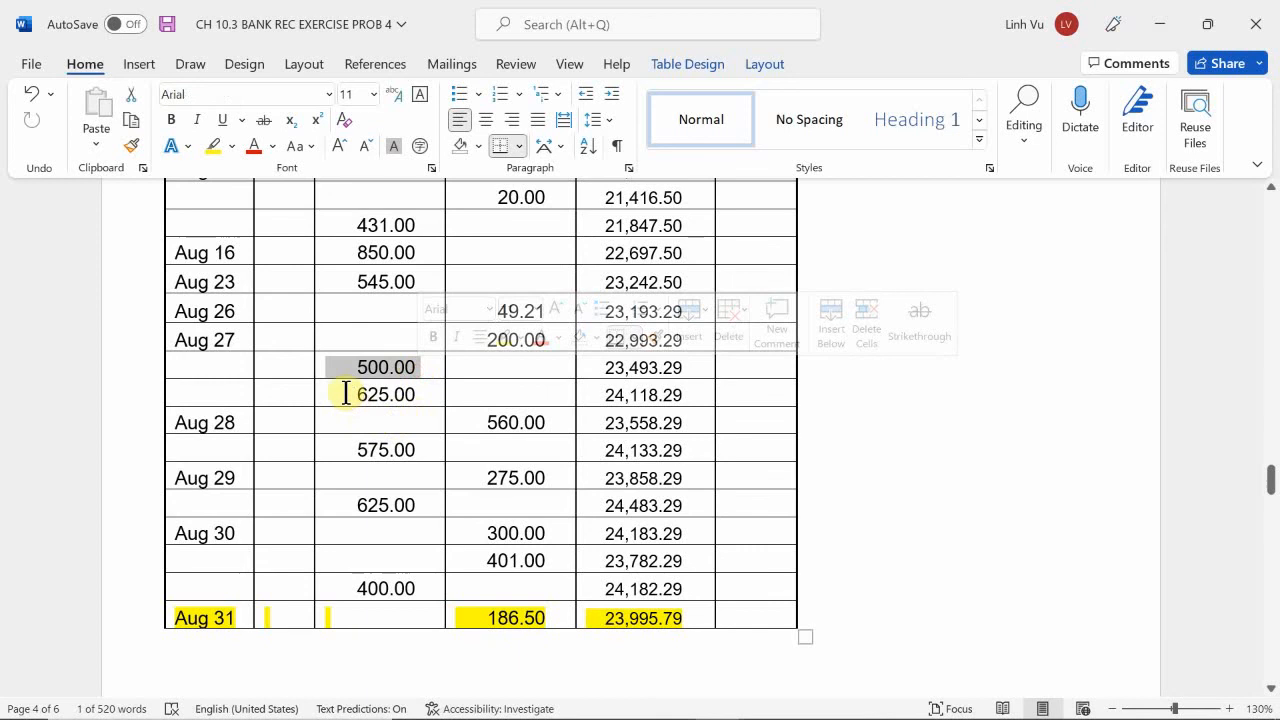
drag(346, 394, 409, 393)
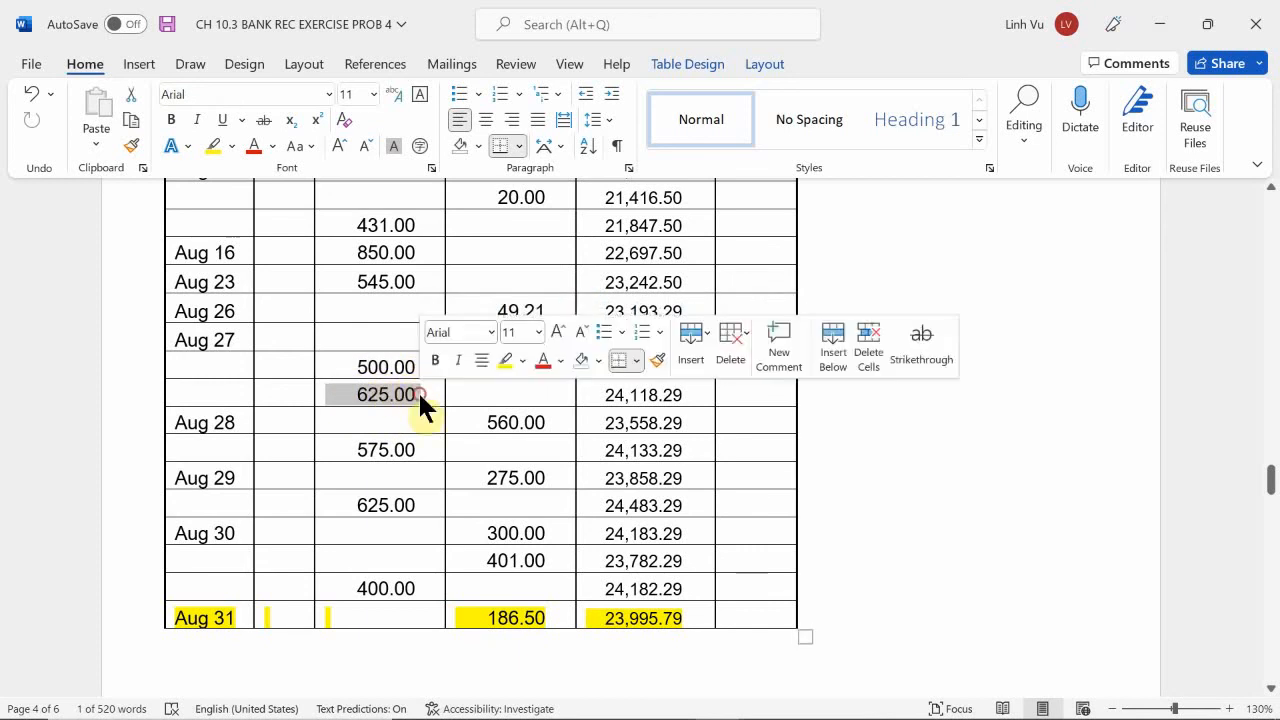
scroll(811, 503, down, 8)
scroll(798, 508, down, 5)
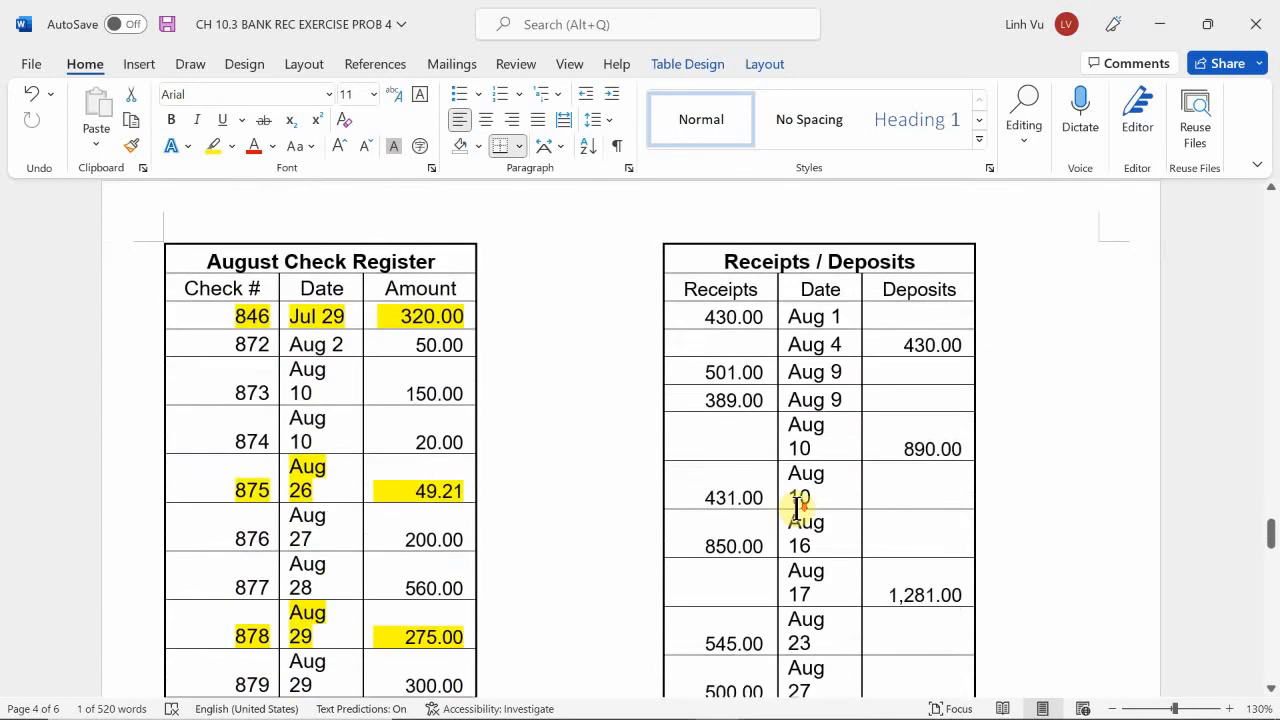
scroll(798, 508, down, 1)
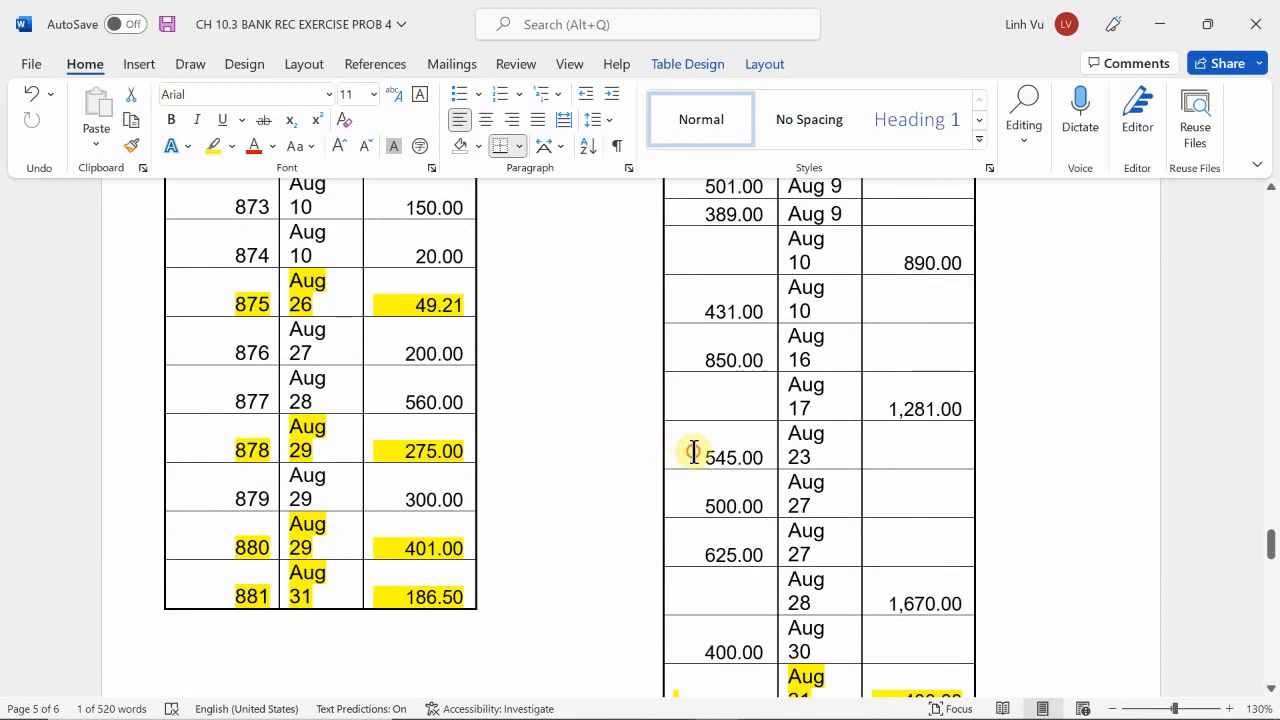
drag(693, 451, 762, 456)
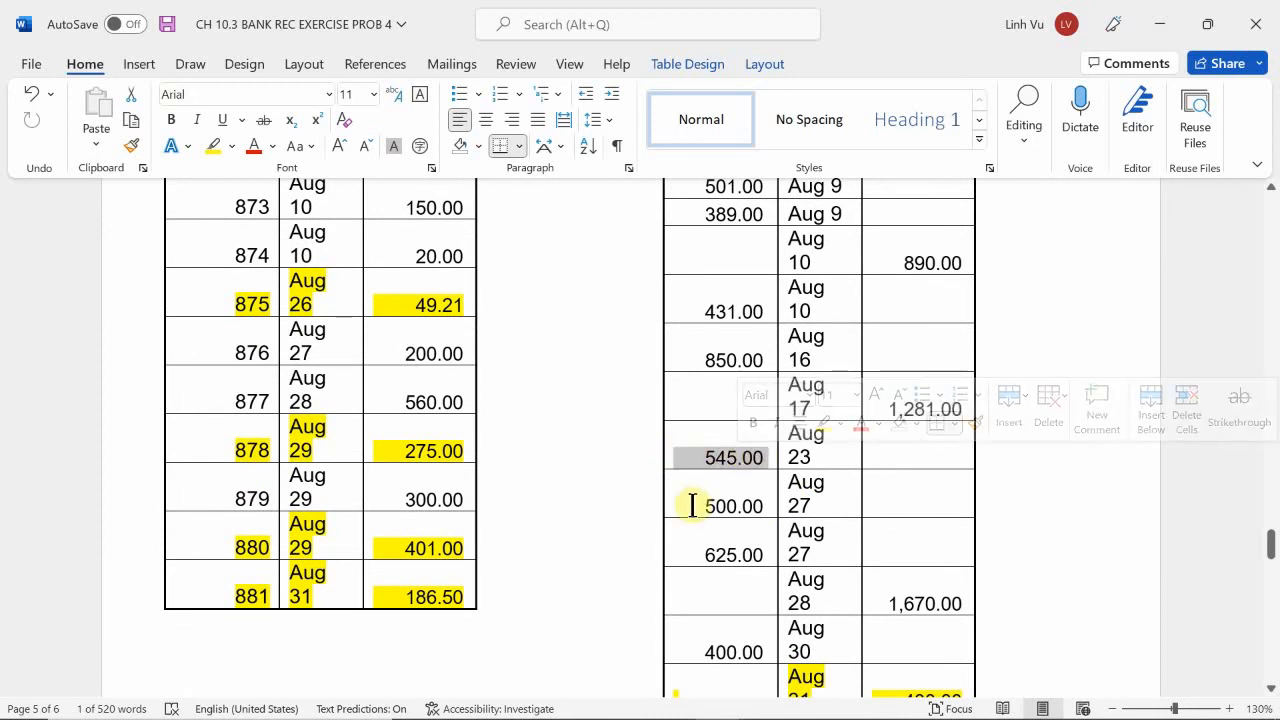
drag(700, 506, 760, 506)
drag(703, 554, 763, 556)
click(908, 586)
scroll(908, 586, down, 3)
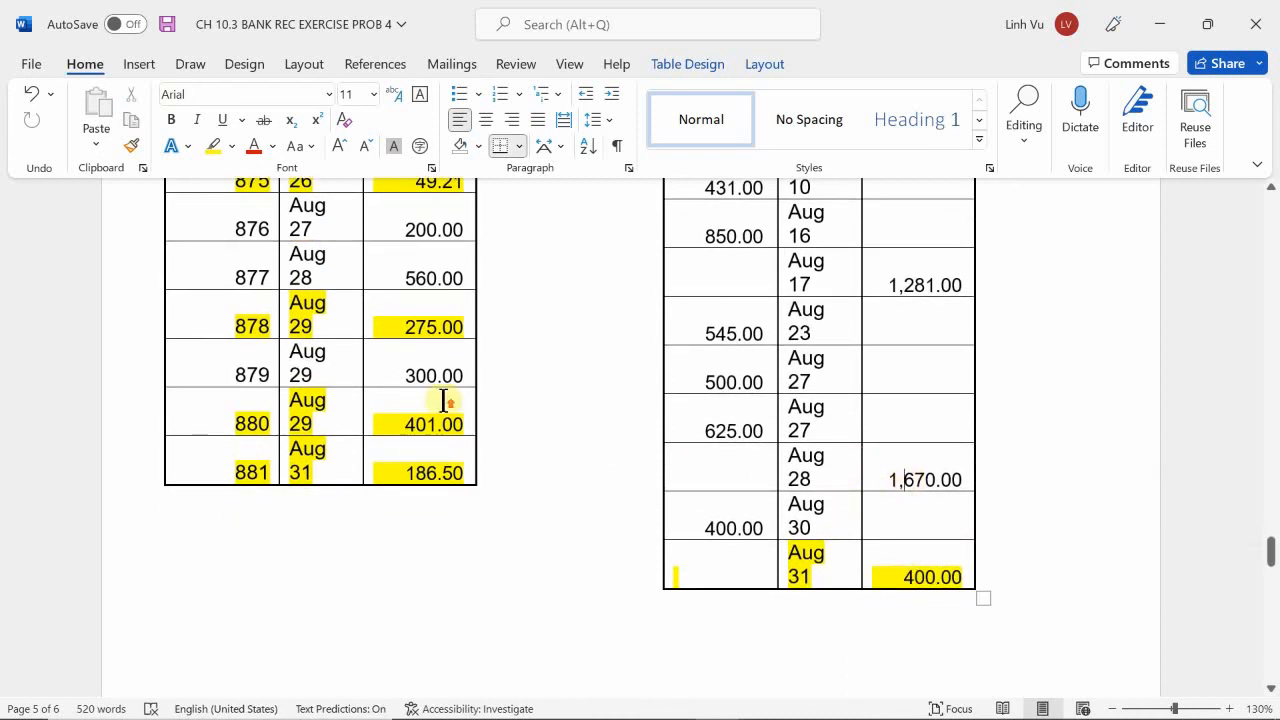
Check the Aug 28 cash ledger credit against check 877 in the August Check Register.
scroll(460, 347, up, 5)
scroll(460, 347, up, 10)
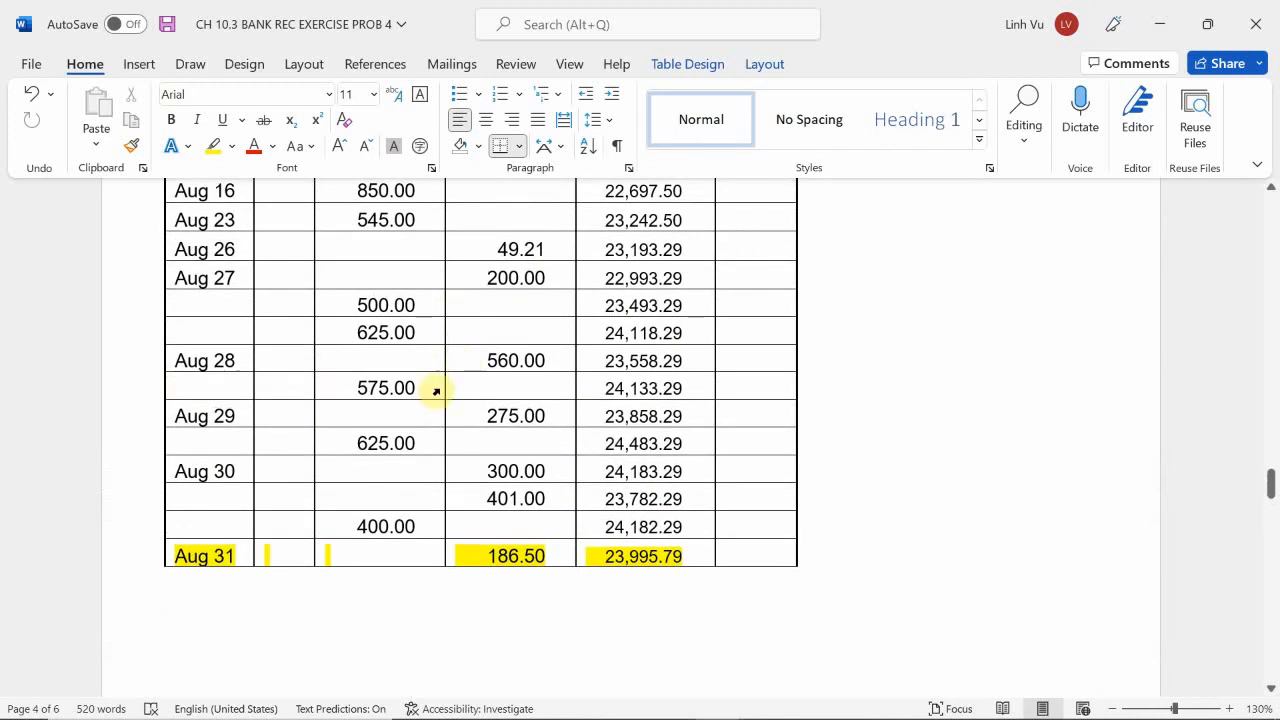
scroll(314, 320, up, 1)
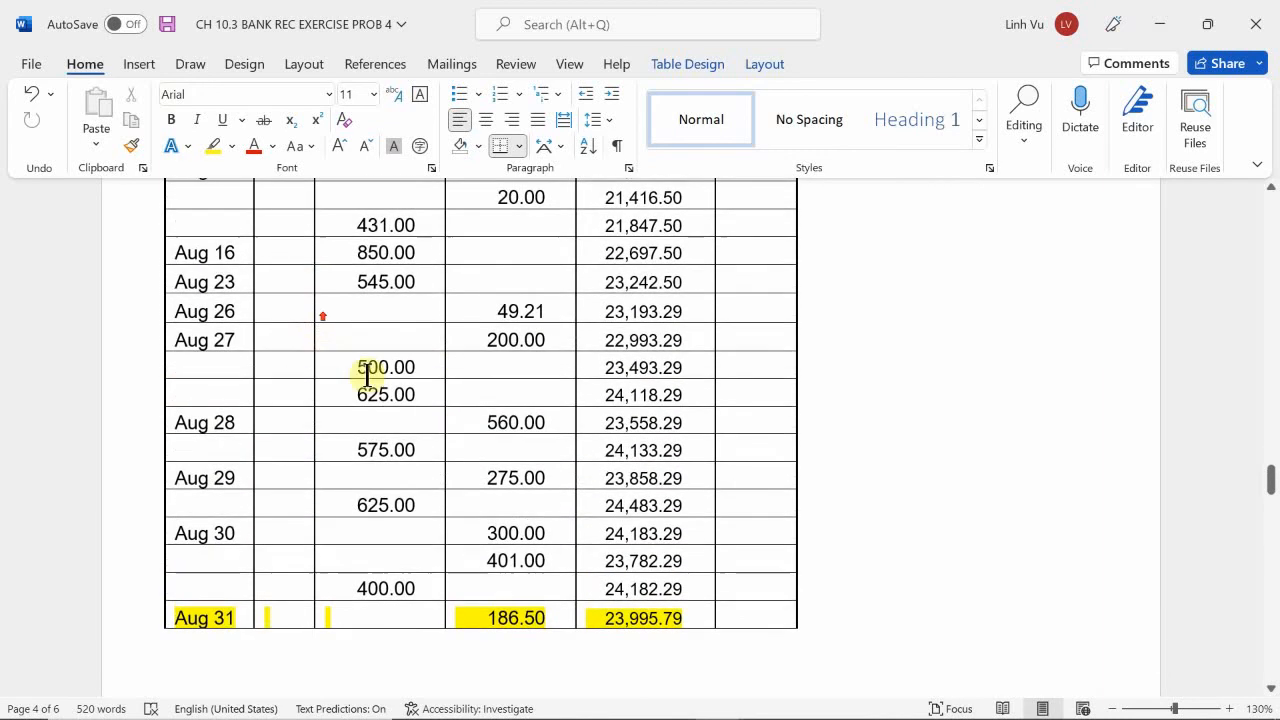
drag(481, 424, 534, 420)
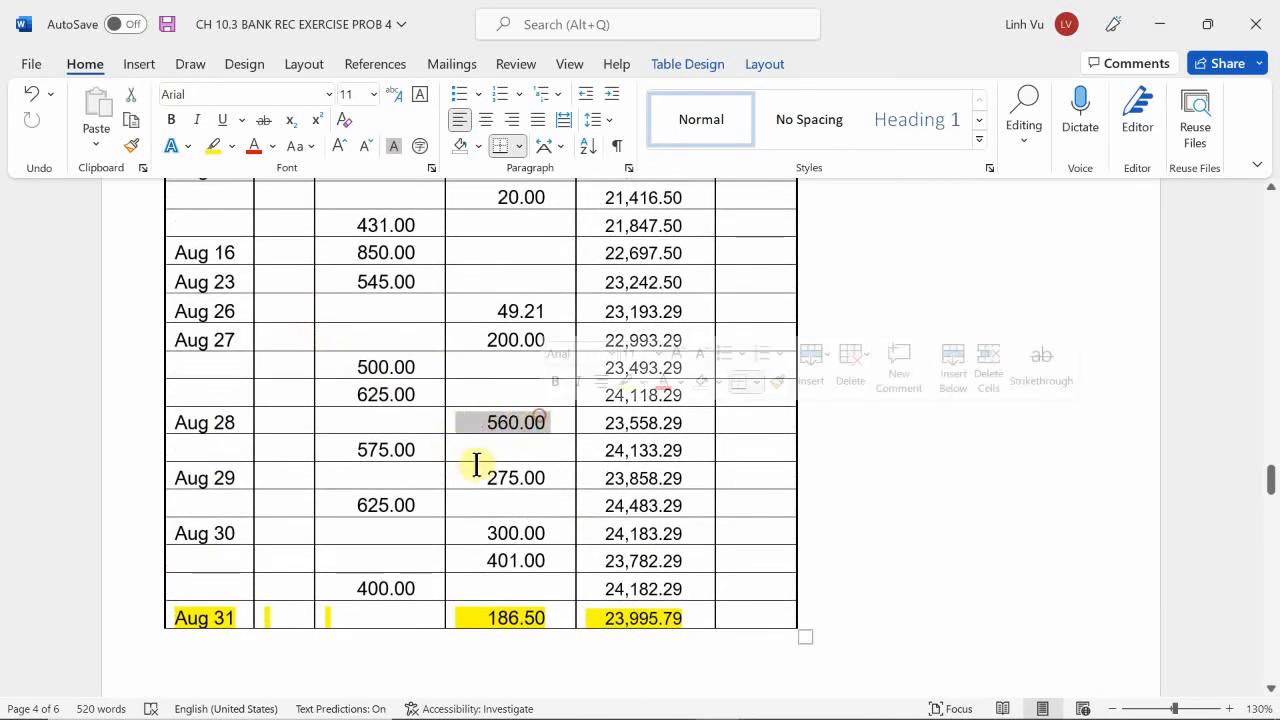
scroll(405, 380, down, 10)
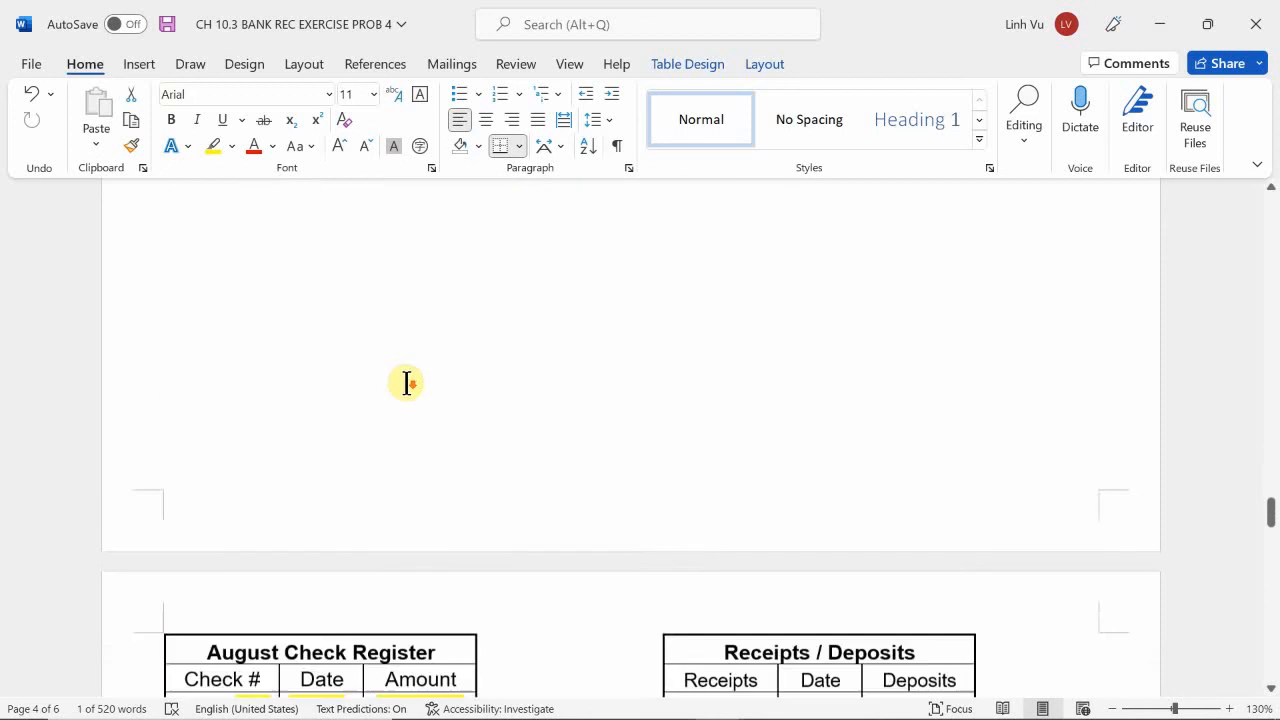
scroll(352, 447, down, 1)
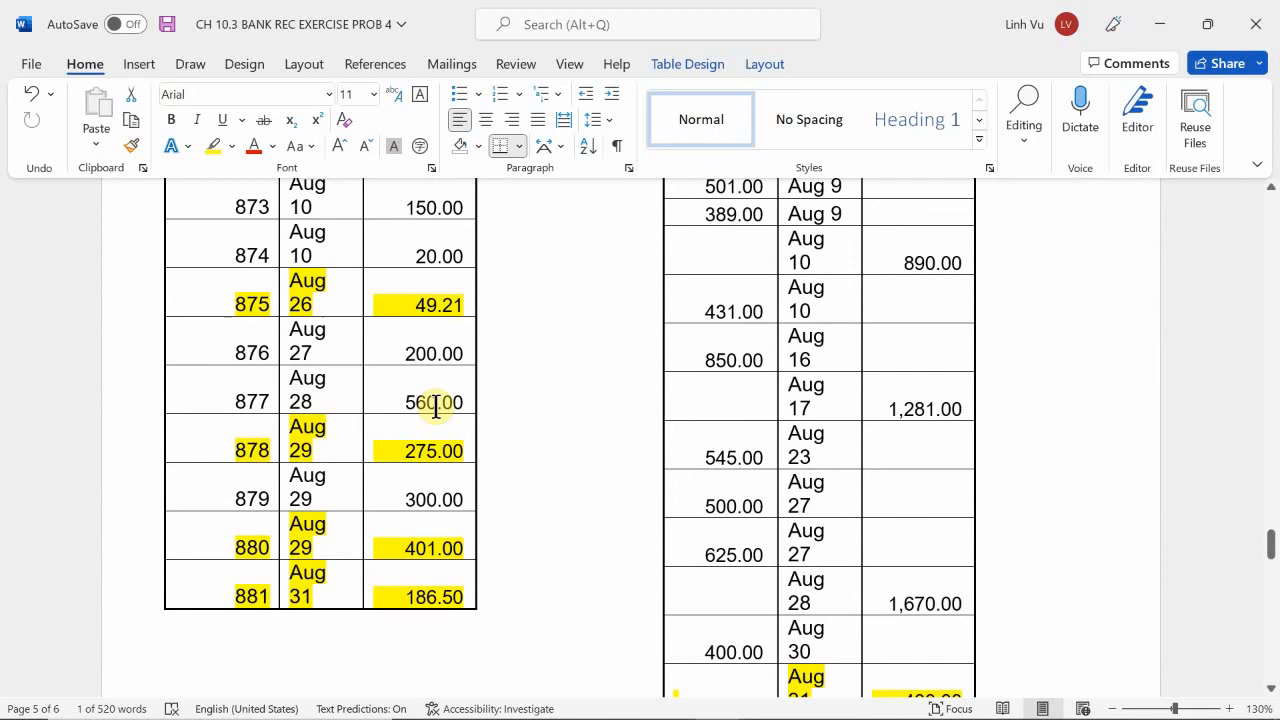
scroll(435, 405, up, 10)
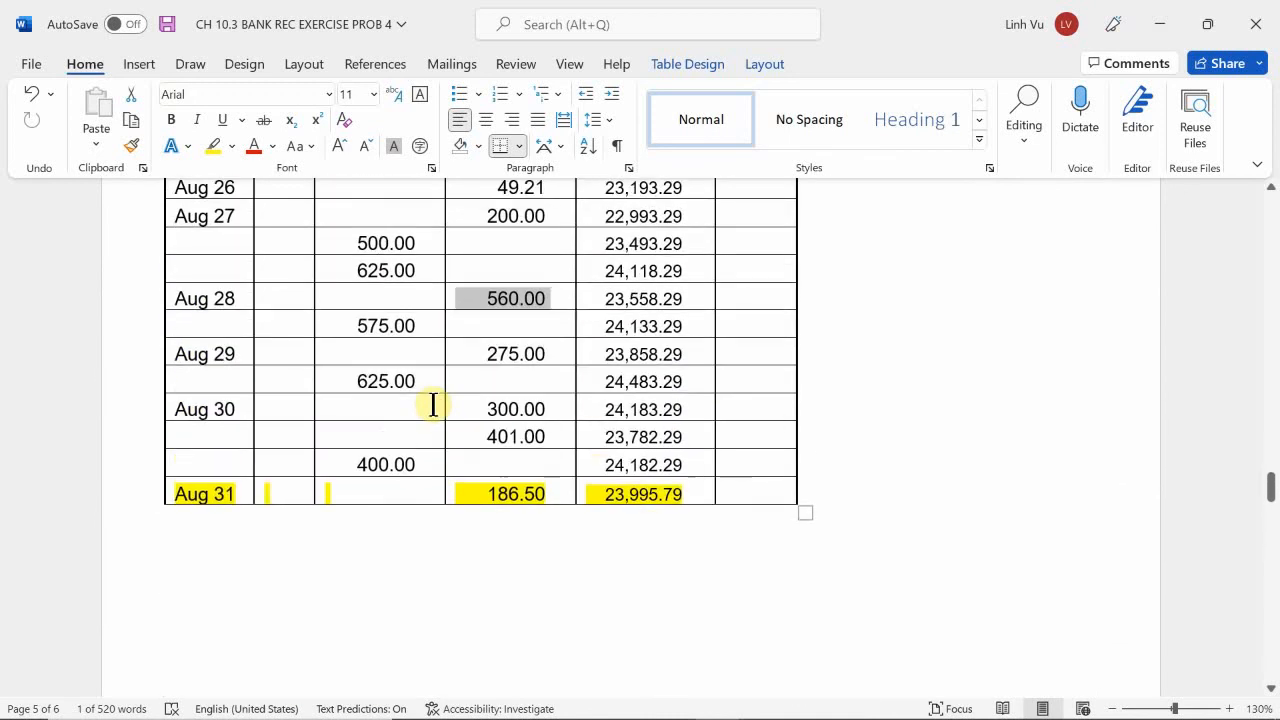
Look for the Aug 28 cash ledger debit among the entries in the Receipts / Deposits table.
scroll(433, 405, down, 1)
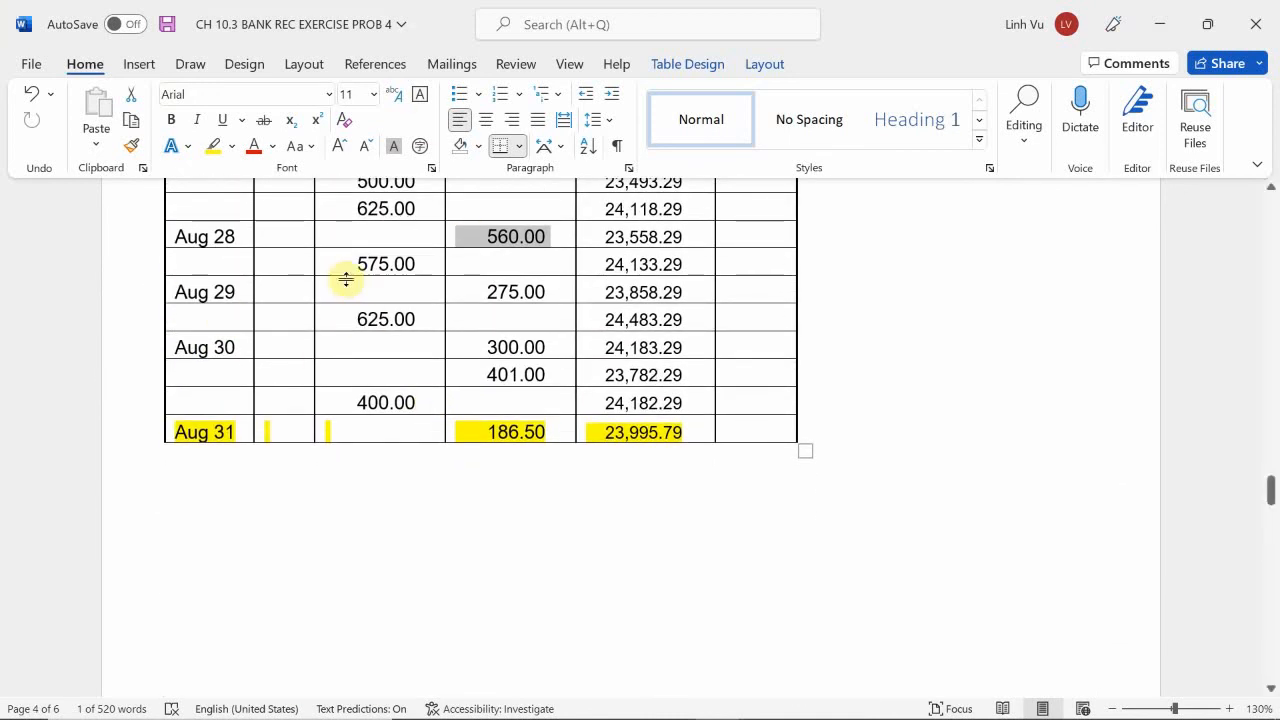
scroll(352, 277, up, 2)
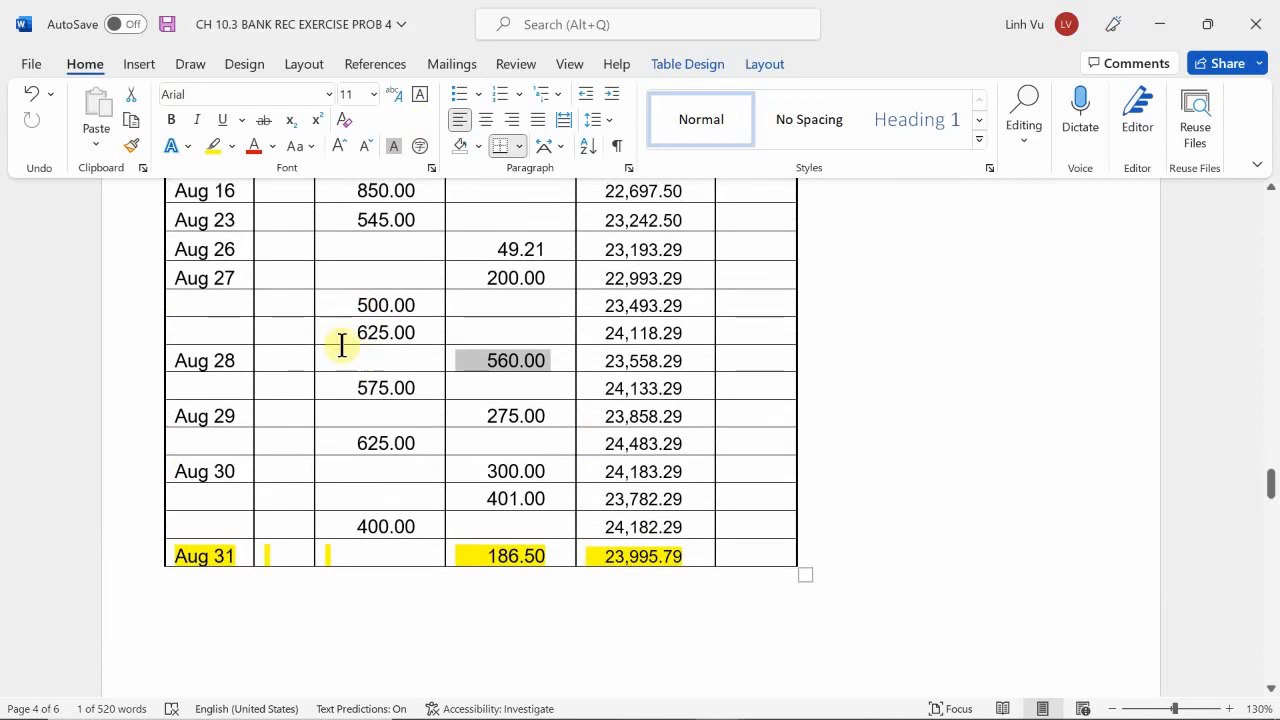
scroll(265, 360, down, 1)
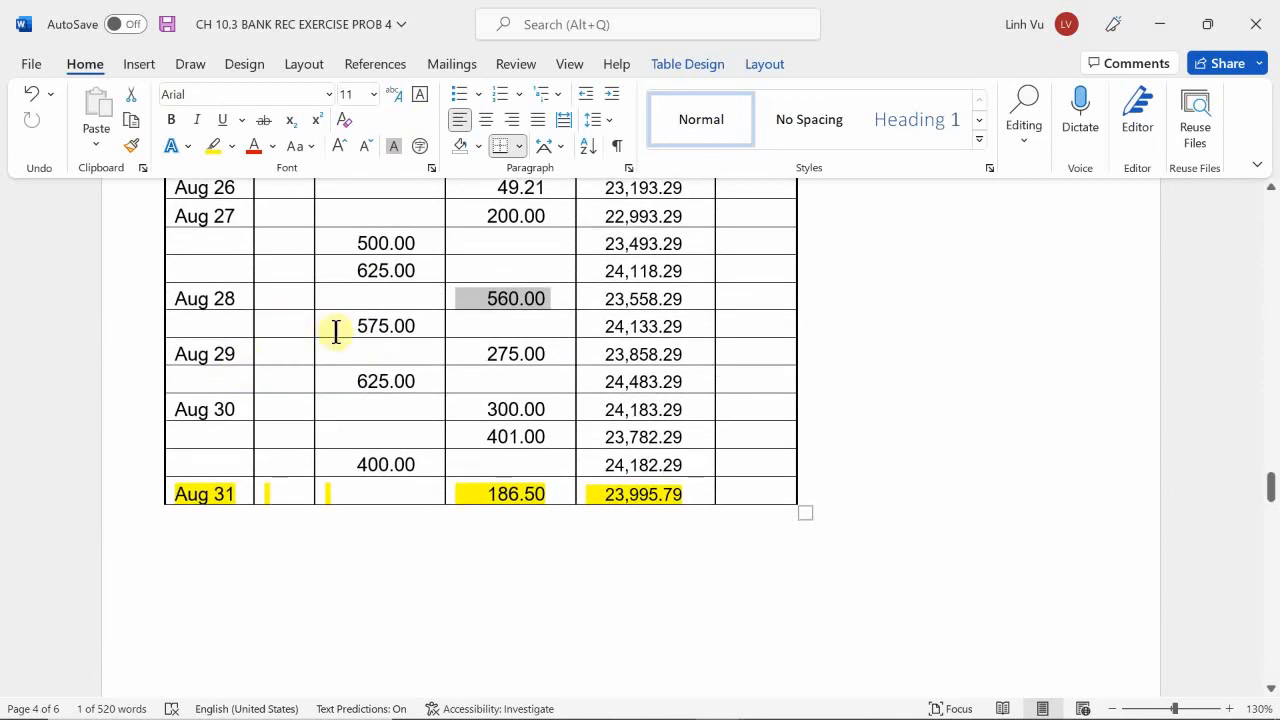
drag(352, 326, 420, 325)
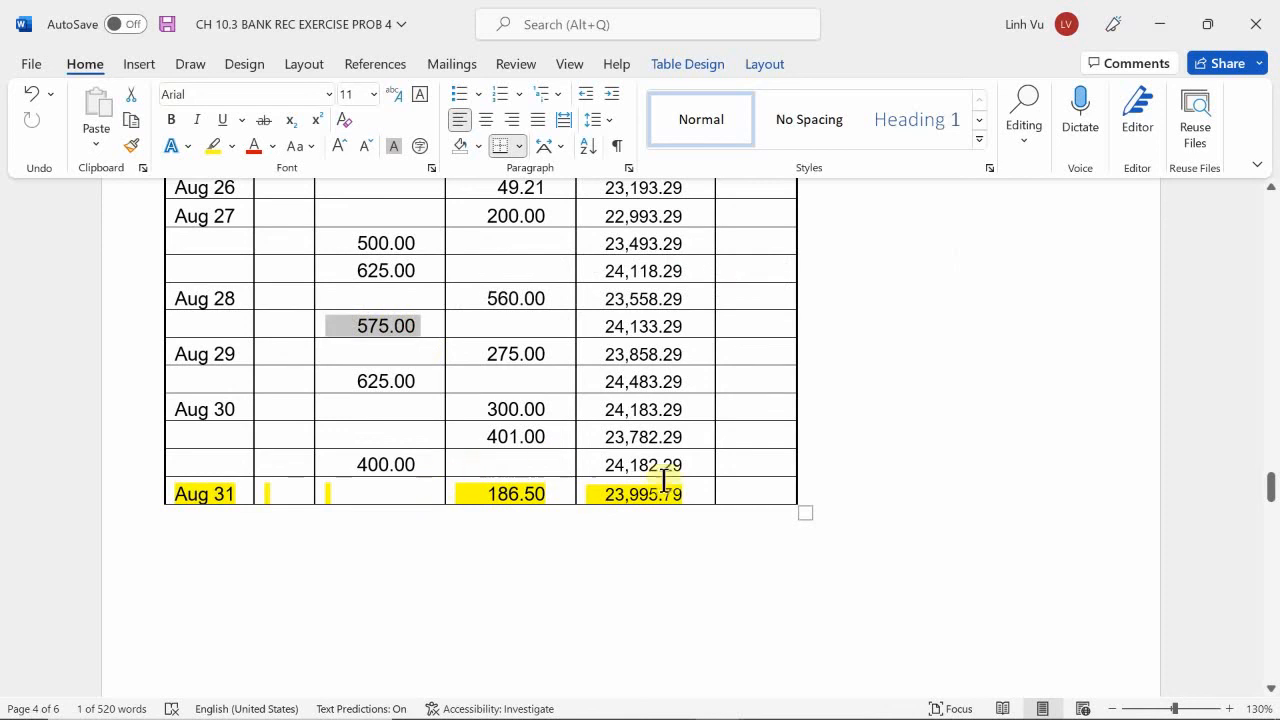
scroll(831, 517, down, 7)
scroll(761, 544, down, 12)
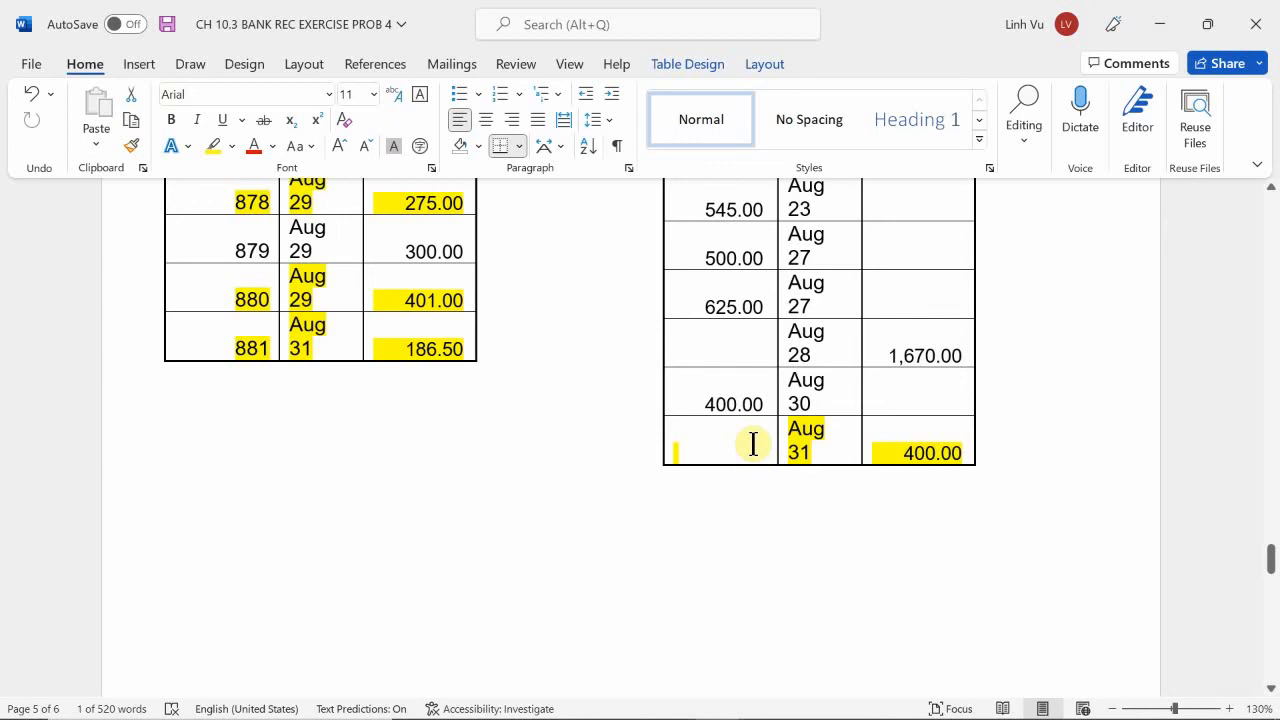
Examine the Aug 28 and Aug 29 debits in the cash ledger as the possible source of the 1200.00 difference.
scroll(753, 444, up, 10)
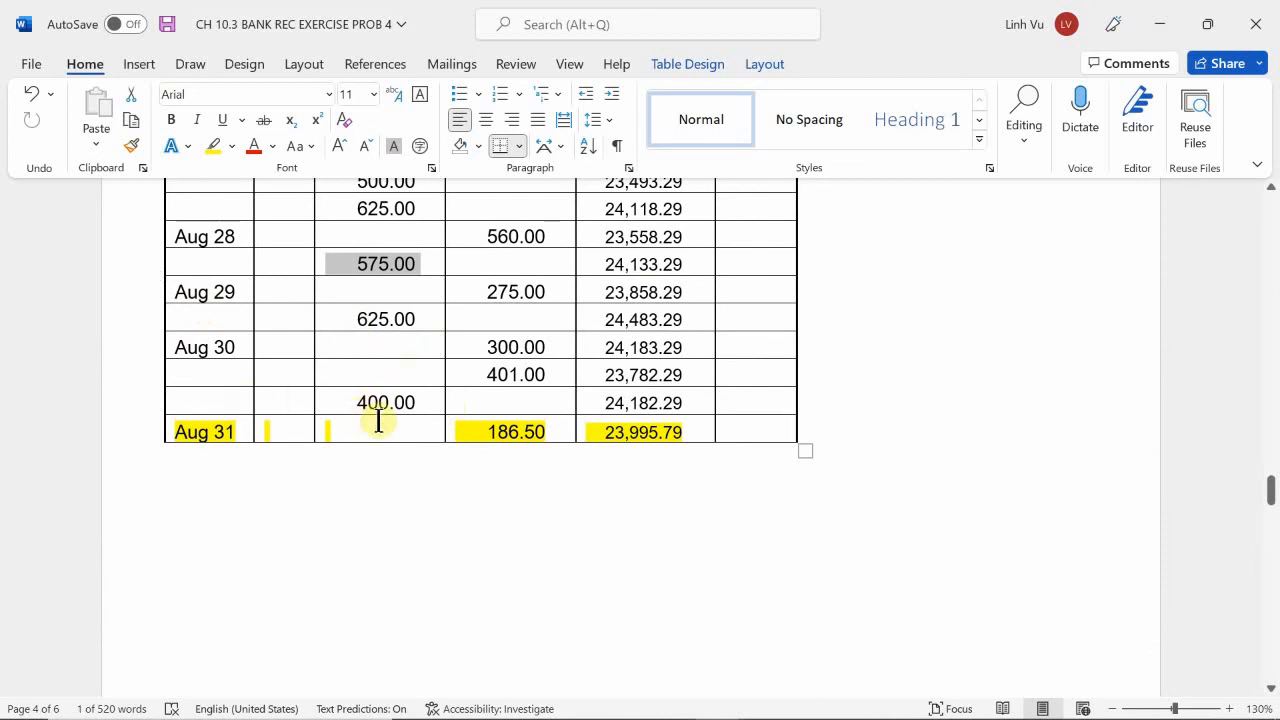
scroll(360, 408, up, 1)
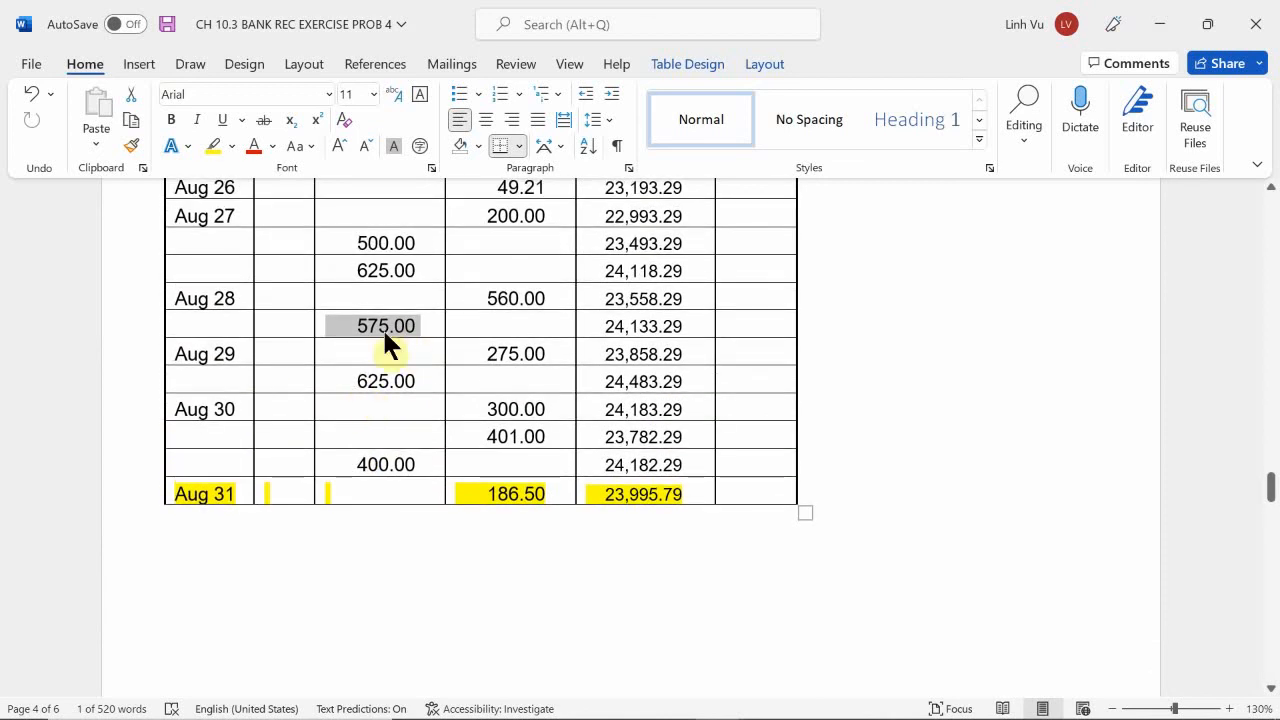
click(345, 323)
drag(345, 323, 421, 335)
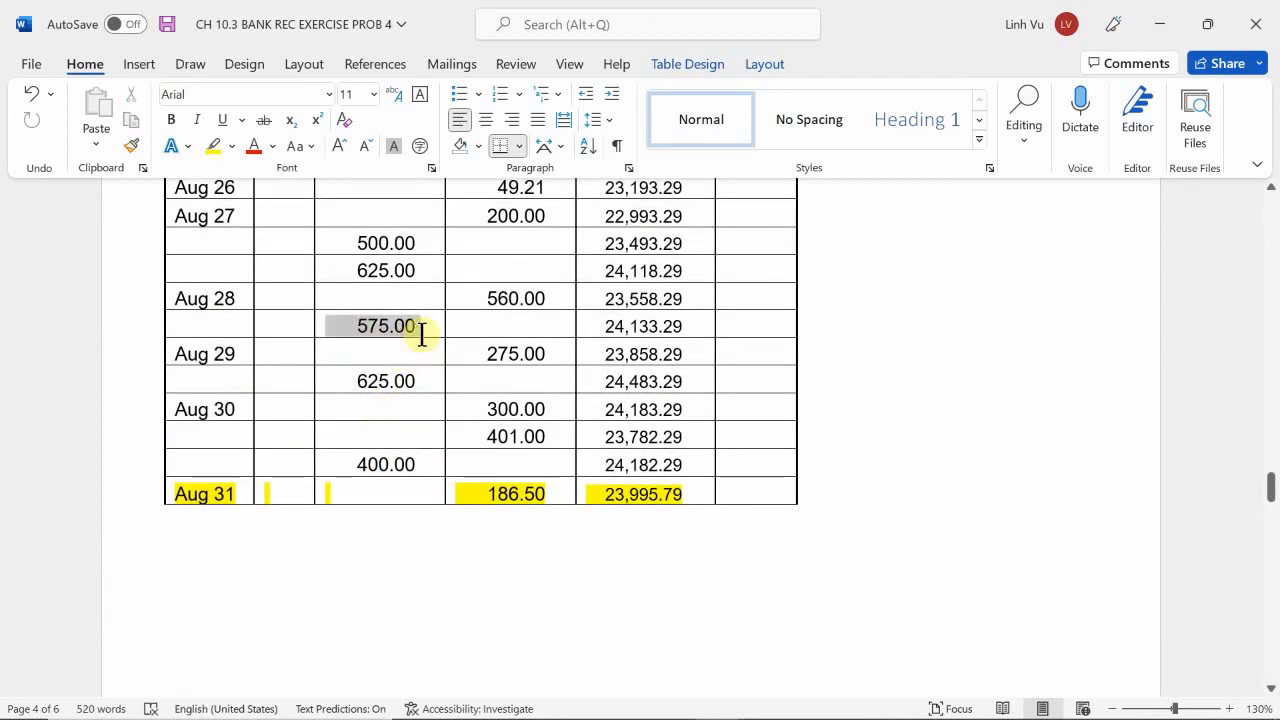
drag(346, 381, 421, 388)
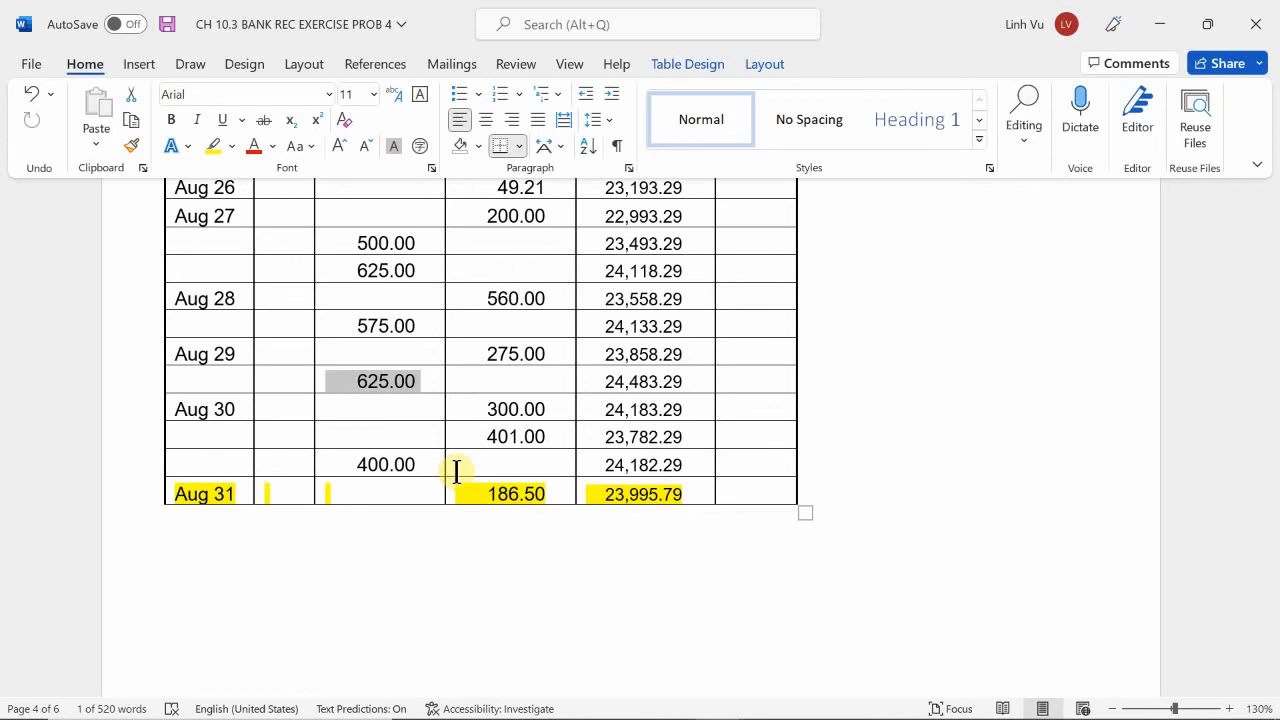
Label the row beneath DEP on the bank side of the reconciliation statement MIS DEP and start its amount with 5.
scroll(456, 472, down, 15)
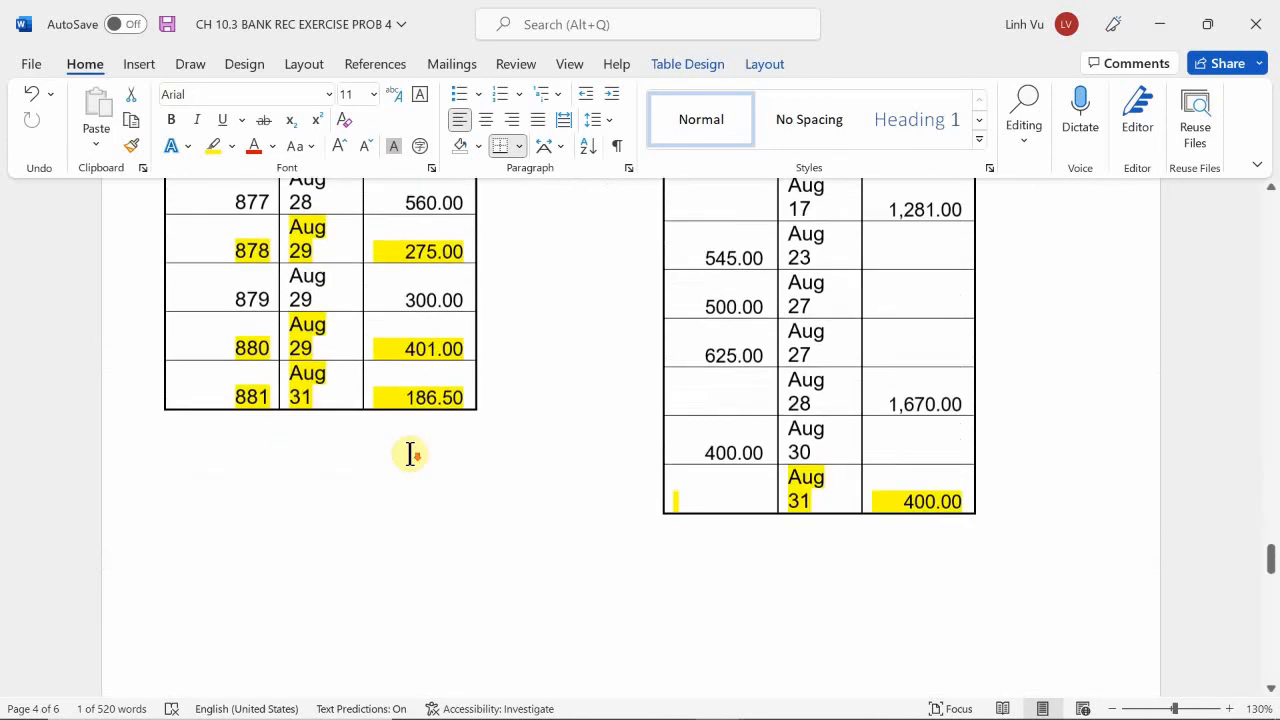
scroll(410, 455, down, 15)
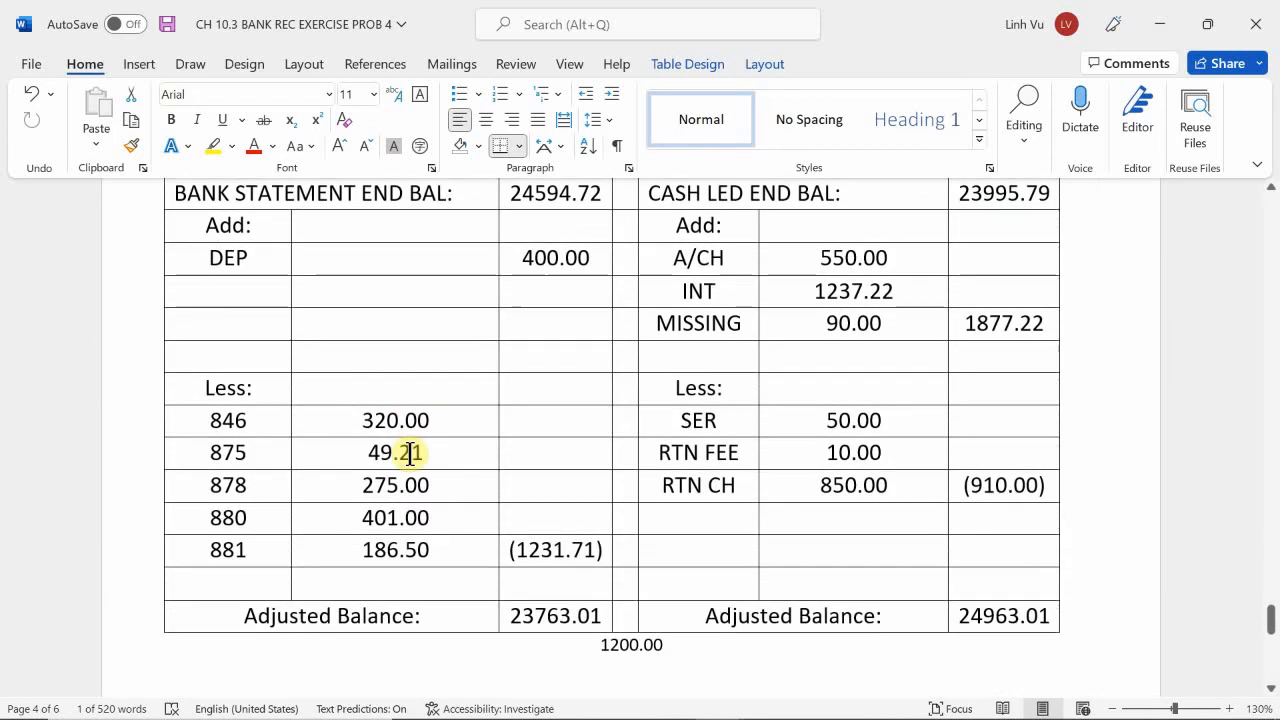
scroll(410, 453, up, 1)
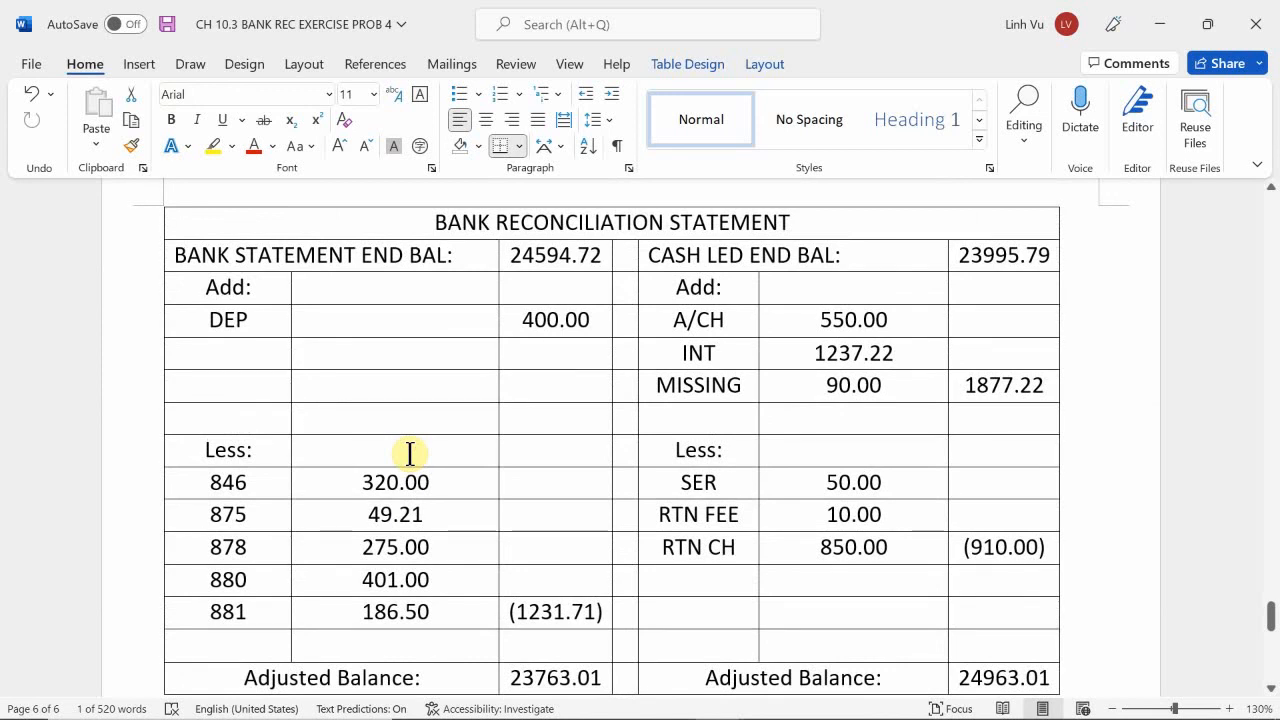
click(247, 362)
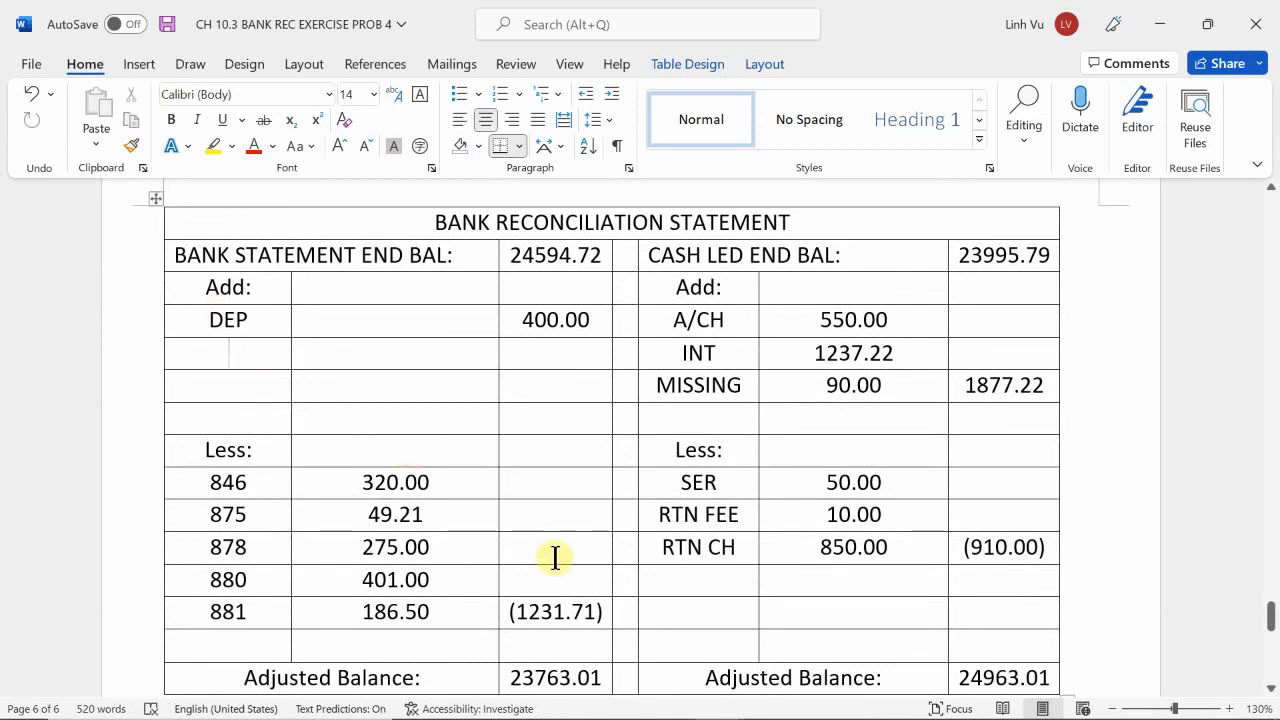
text(M)
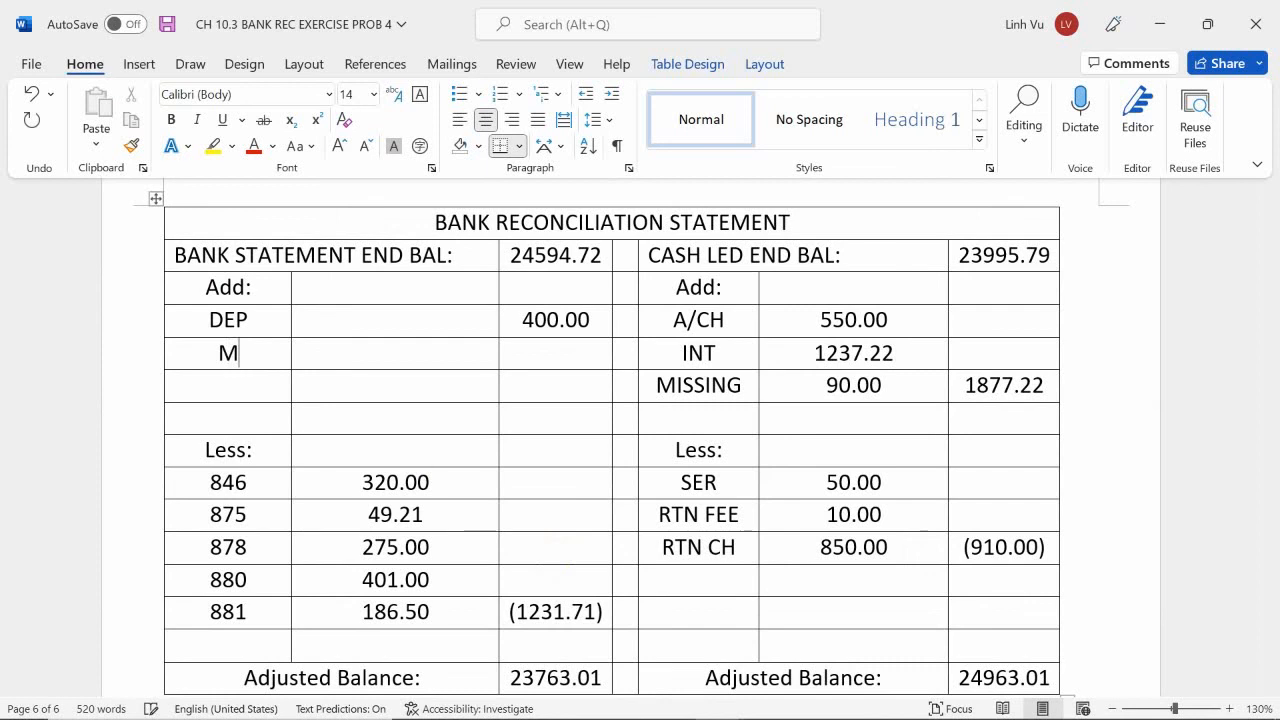
text(IS DEP)
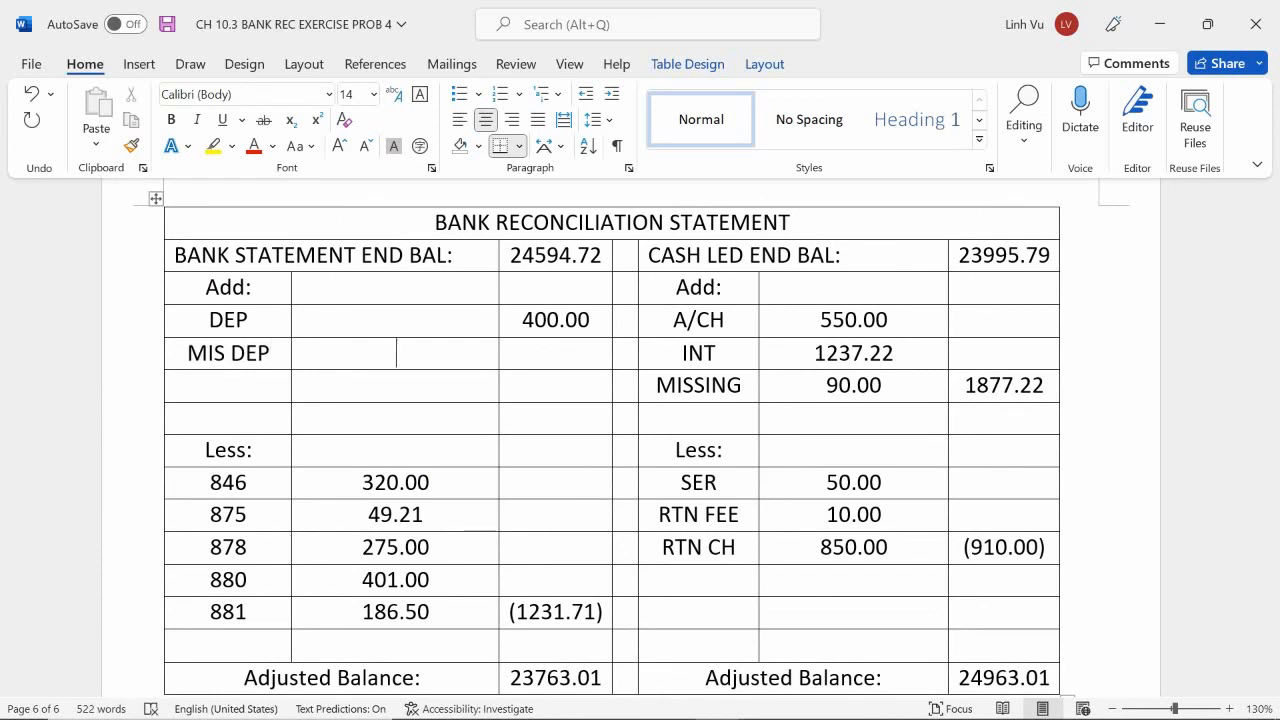
text(560.)
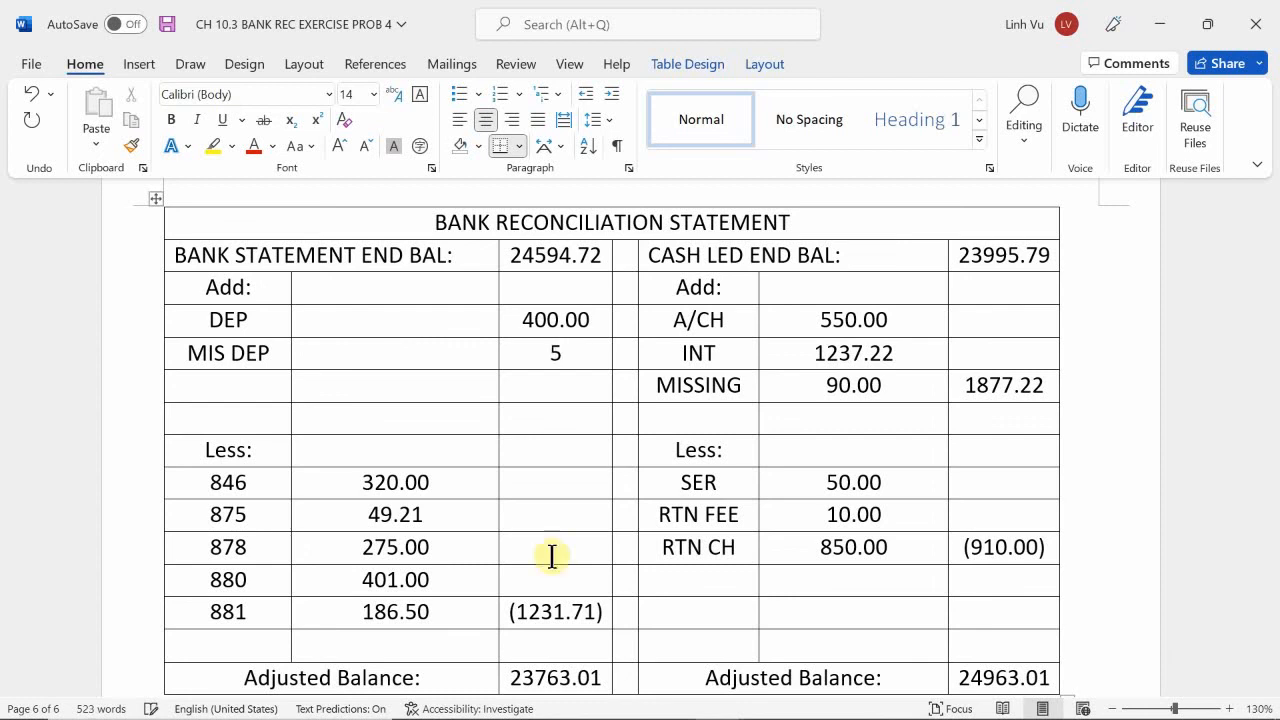
Look up the Aug 28 and Aug 29 debit amounts in the cash ledger.
scroll(514, 514, up, 15)
scroll(511, 513, up, 10)
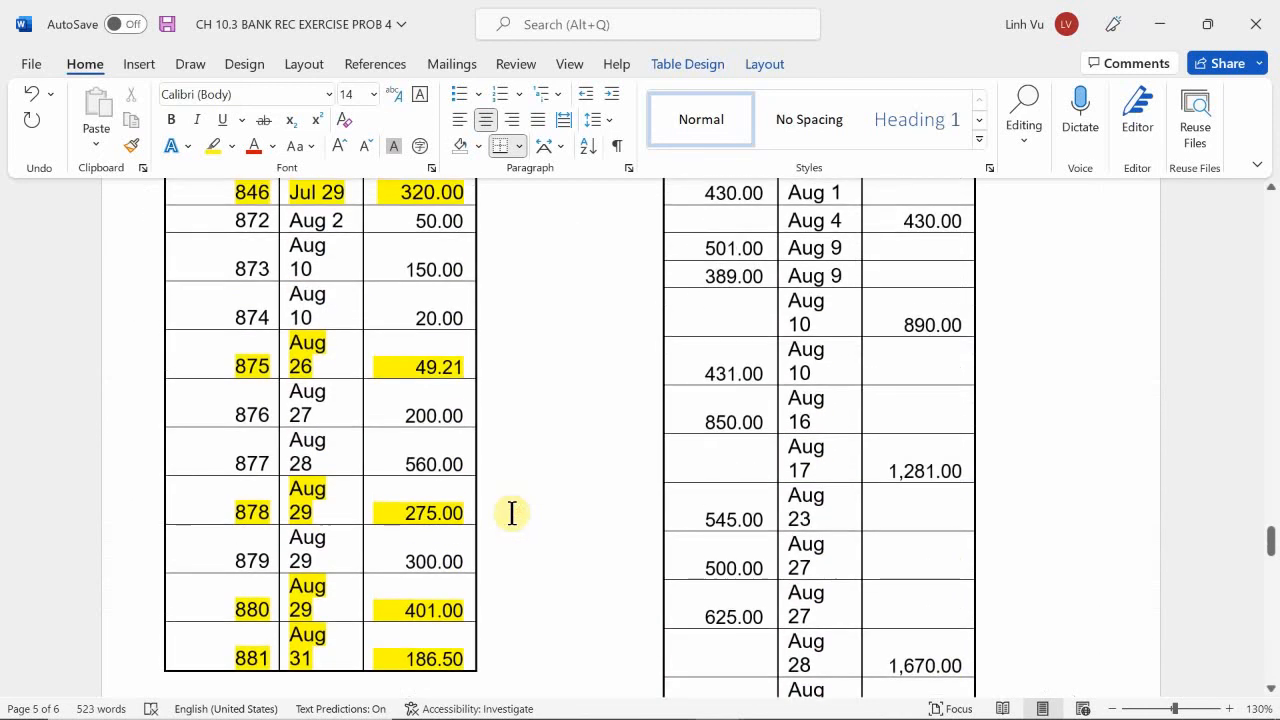
scroll(511, 513, up, 8)
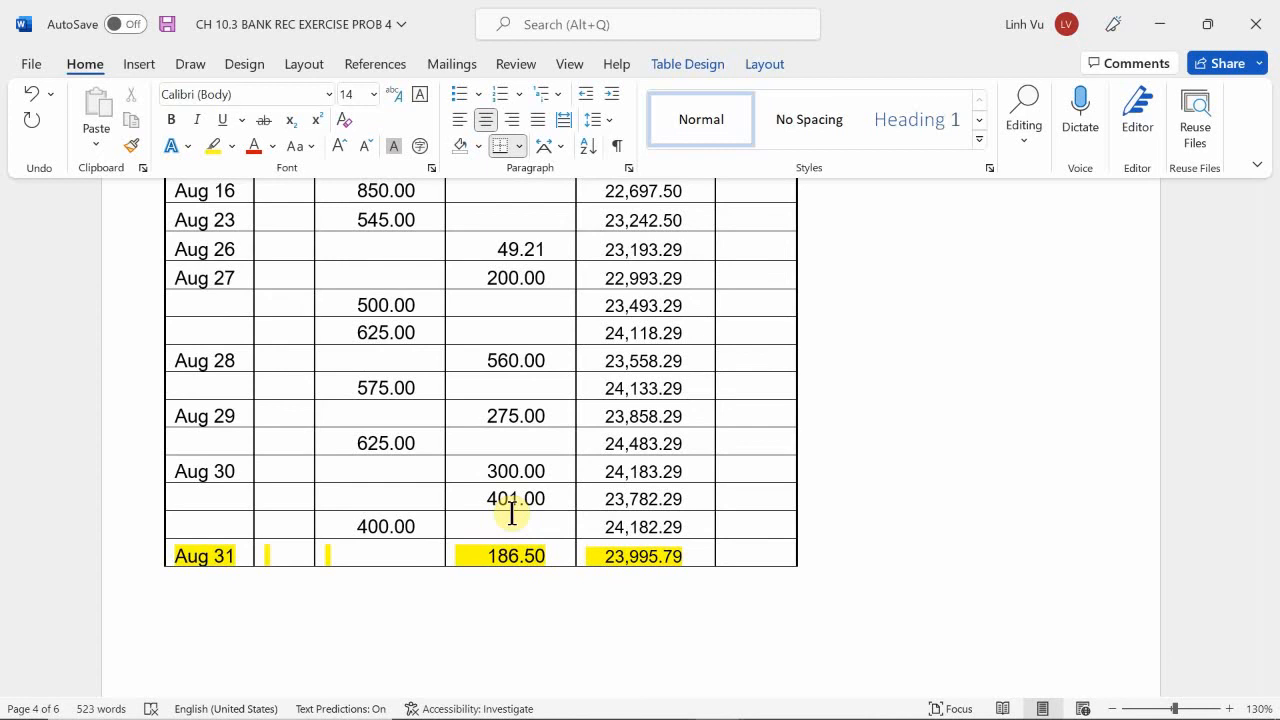
Replace the MIS DEP label on the bank side of the reconciliation statement with CASH ON.
scroll(511, 513, down, 20)
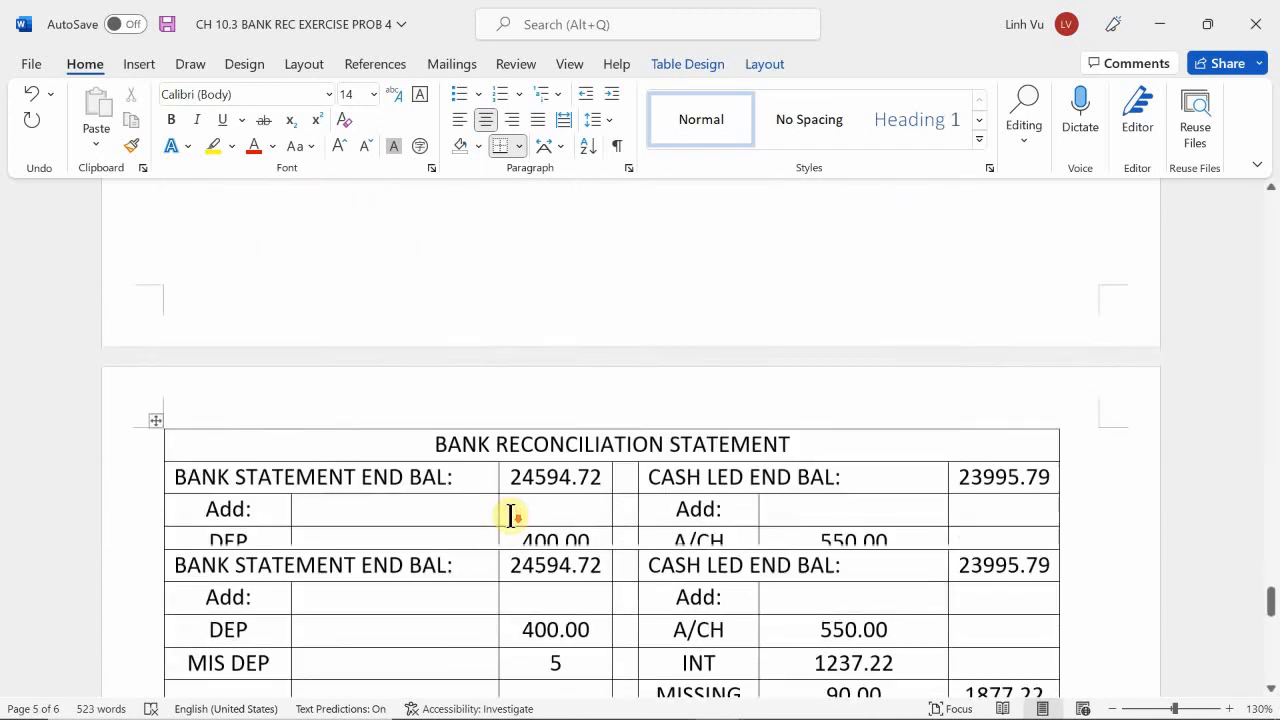
scroll(511, 515, down, 10)
scroll(509, 517, up, 5)
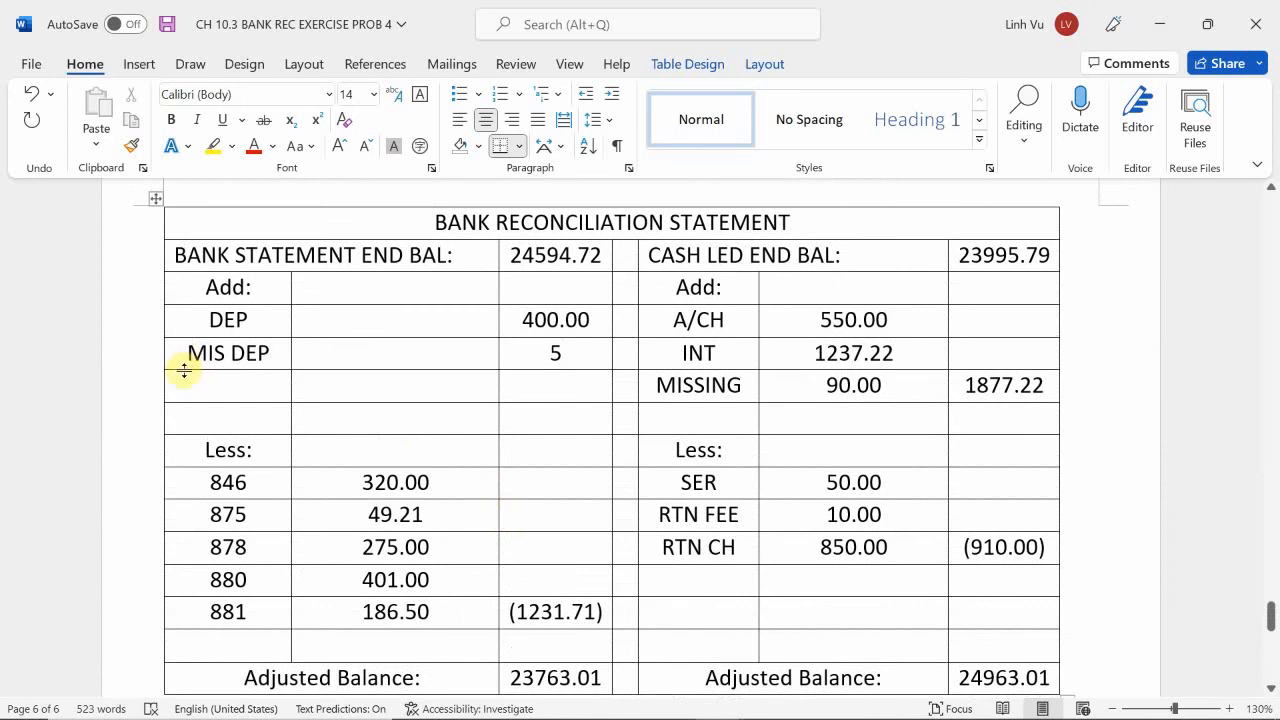
click(268, 355)
mouse_move(970, 714)
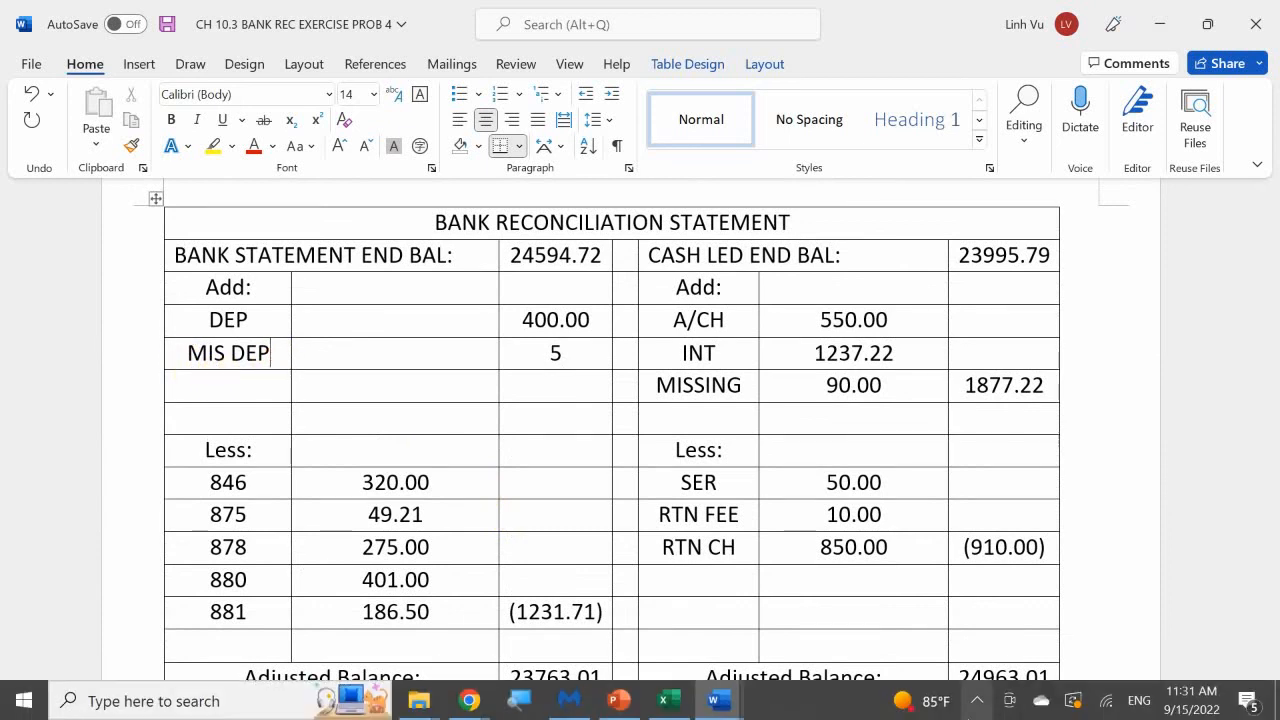
key(BackSpace)
key(BackSpace)
key(BackSpace)
key(BackSpace)
key(BackSpace)
key(BackSpace)
key(BackSpace)
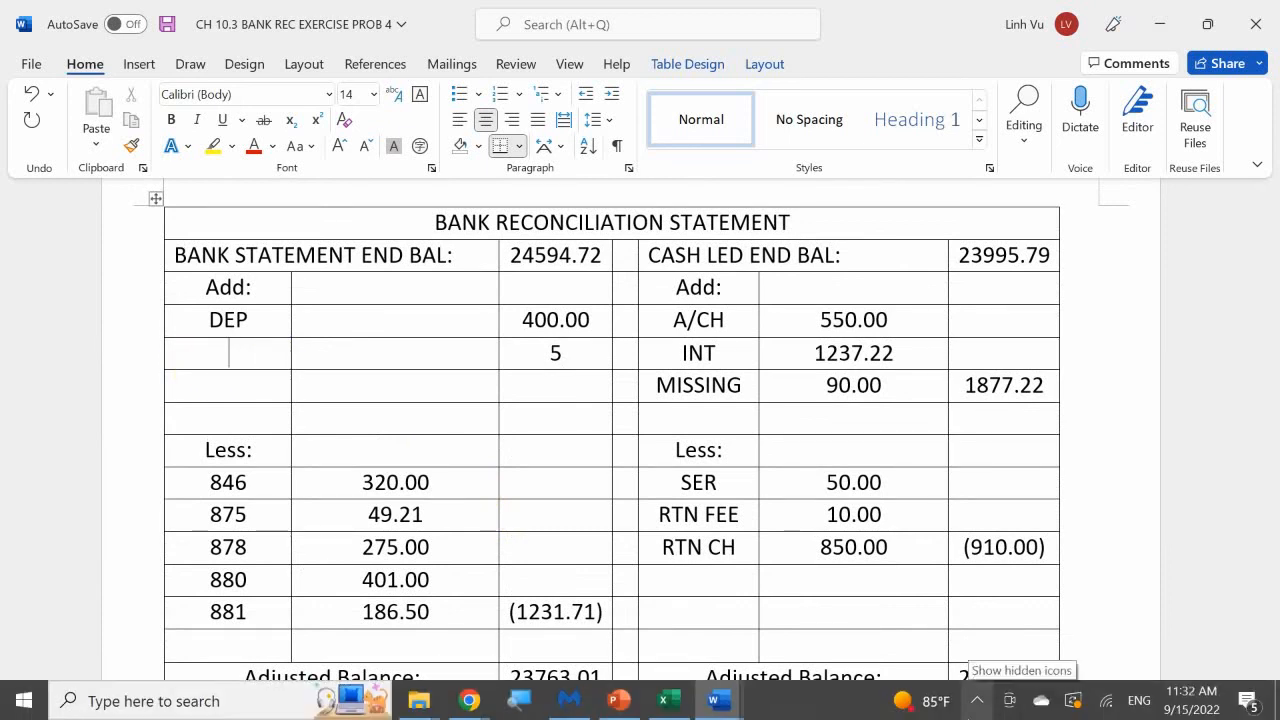
text(CASH ON)
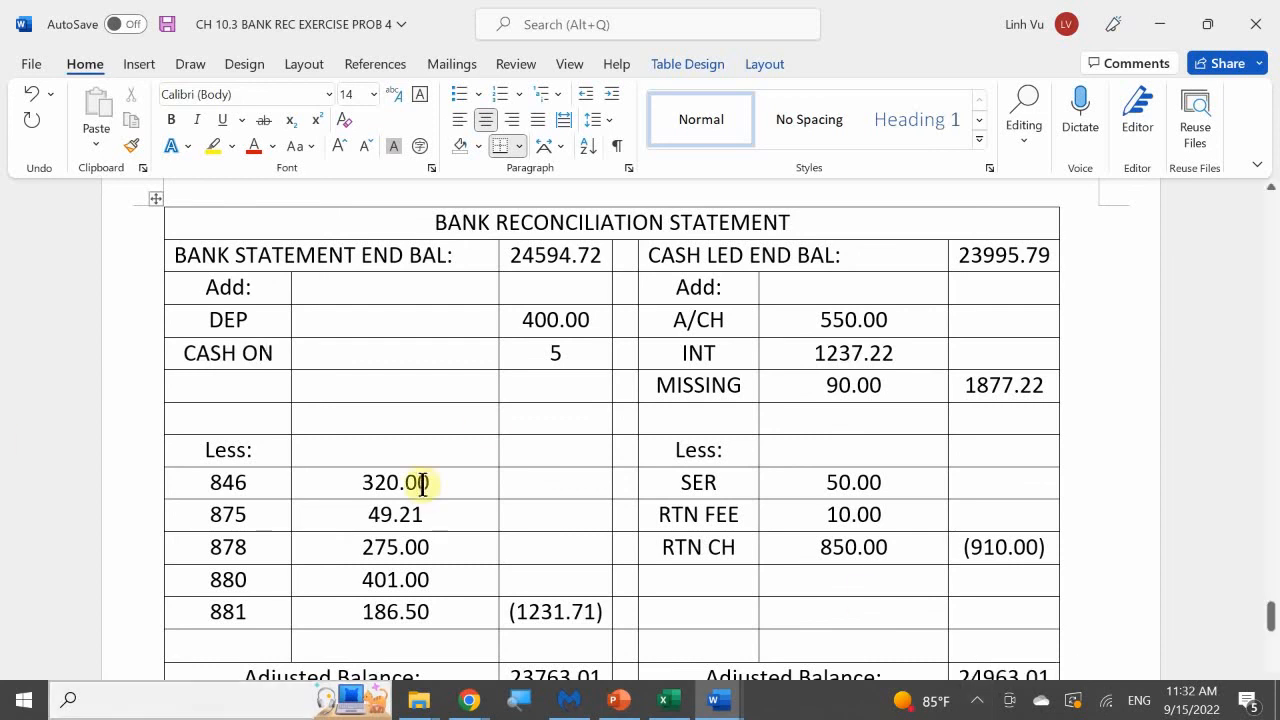
Complete the CASH ON amount as 575.00 and enter 625.00 in the row beneath it on the bank side.
click(560, 354)
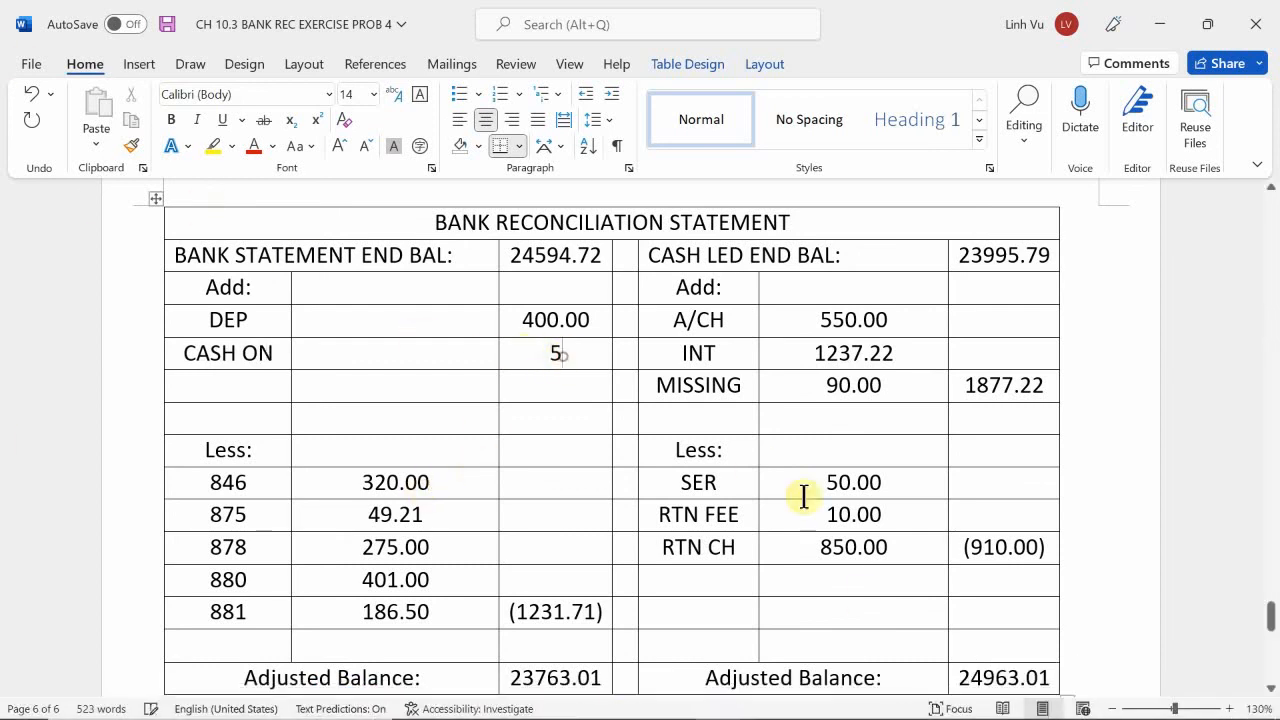
text(75.00)
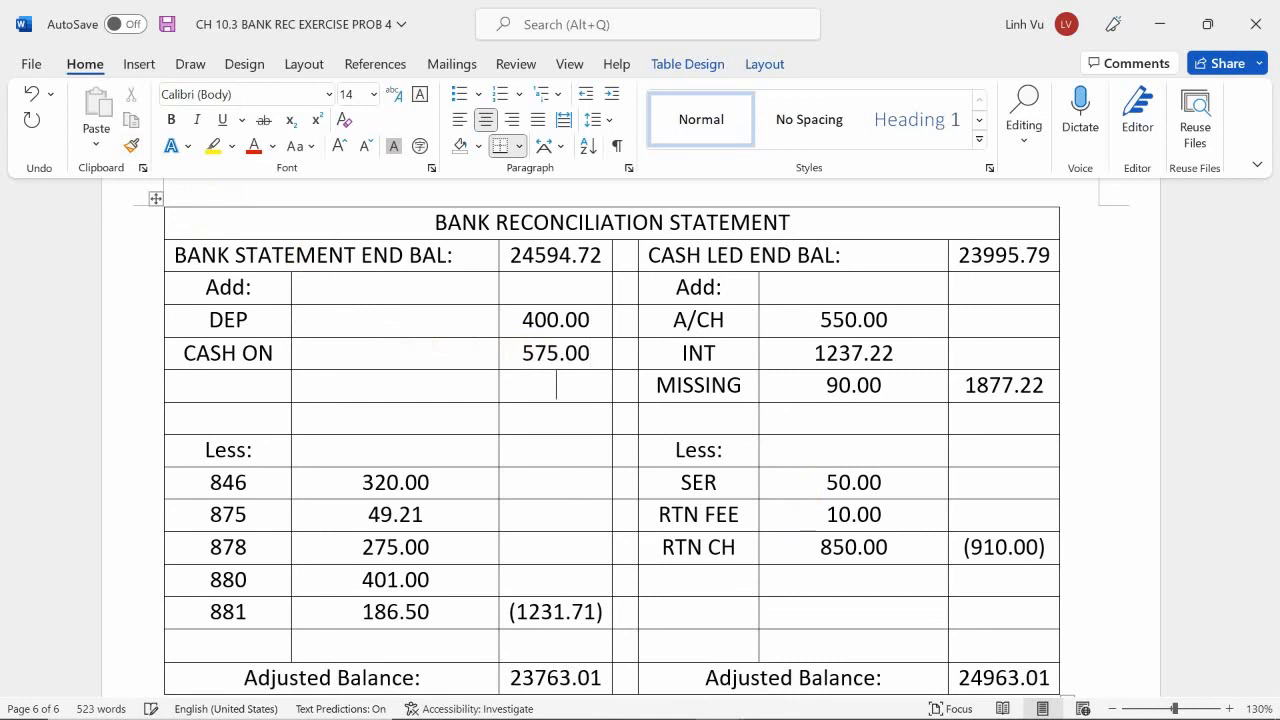
key(Down)
text(625.00)
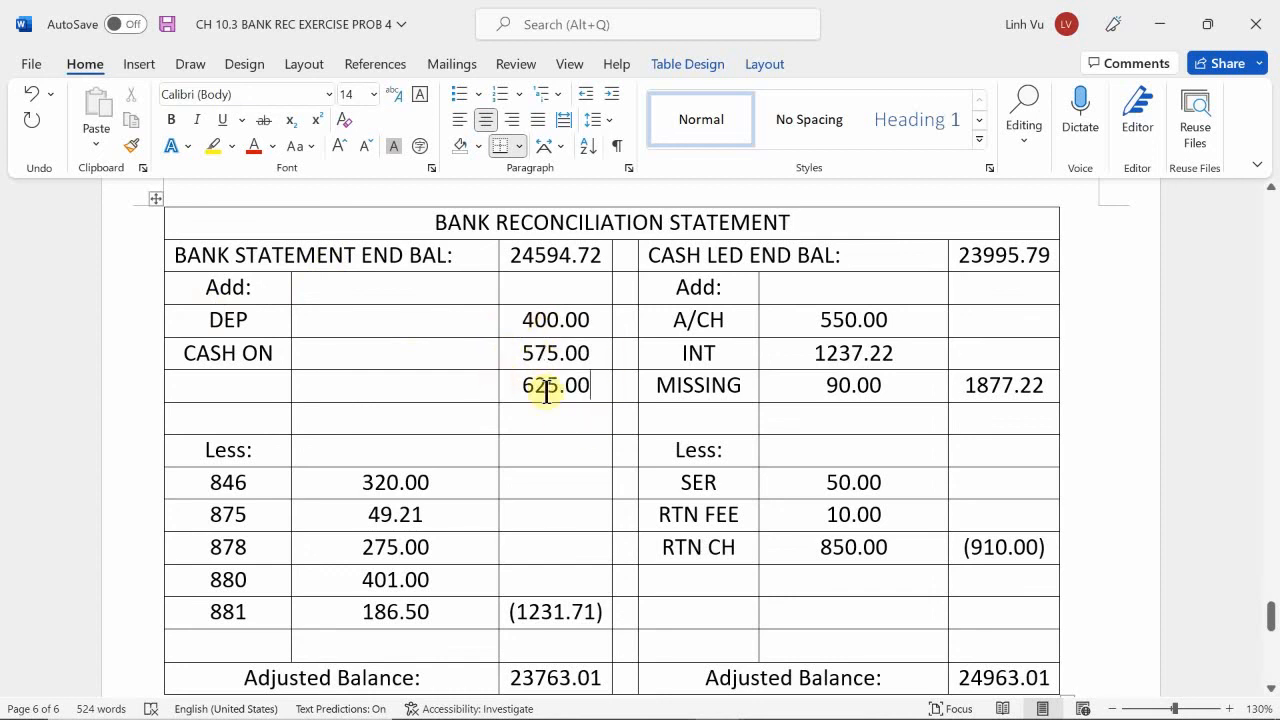
Change the bank side's adjusted balance to 24963.01.
scroll(549, 391, down, 4)
scroll(549, 391, up, 2)
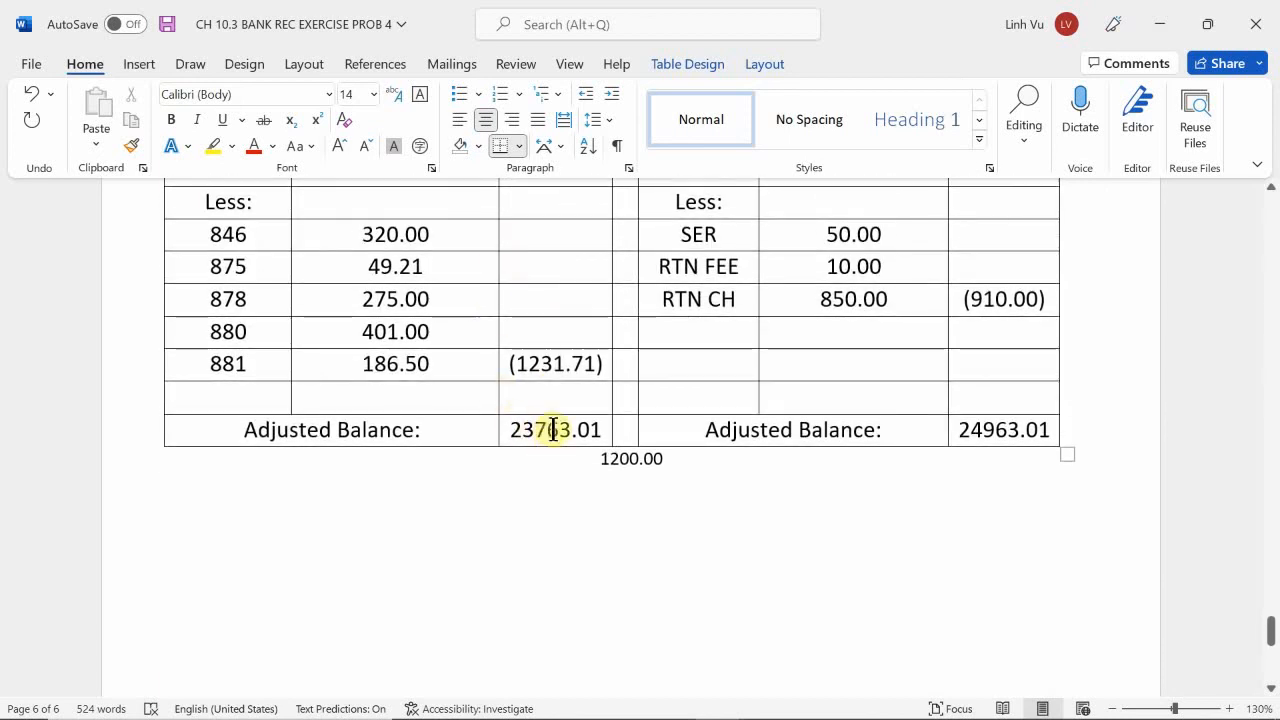
click(558, 432)
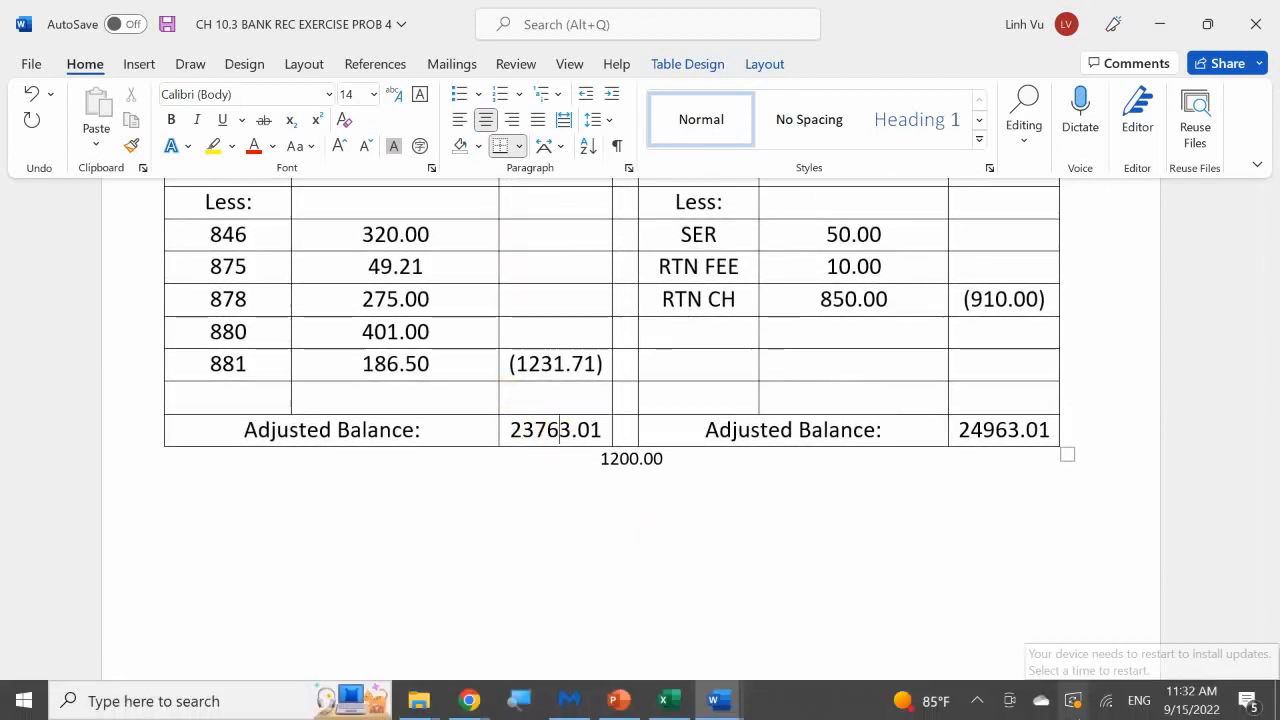
key(BackSpace)
key(BackSpace)
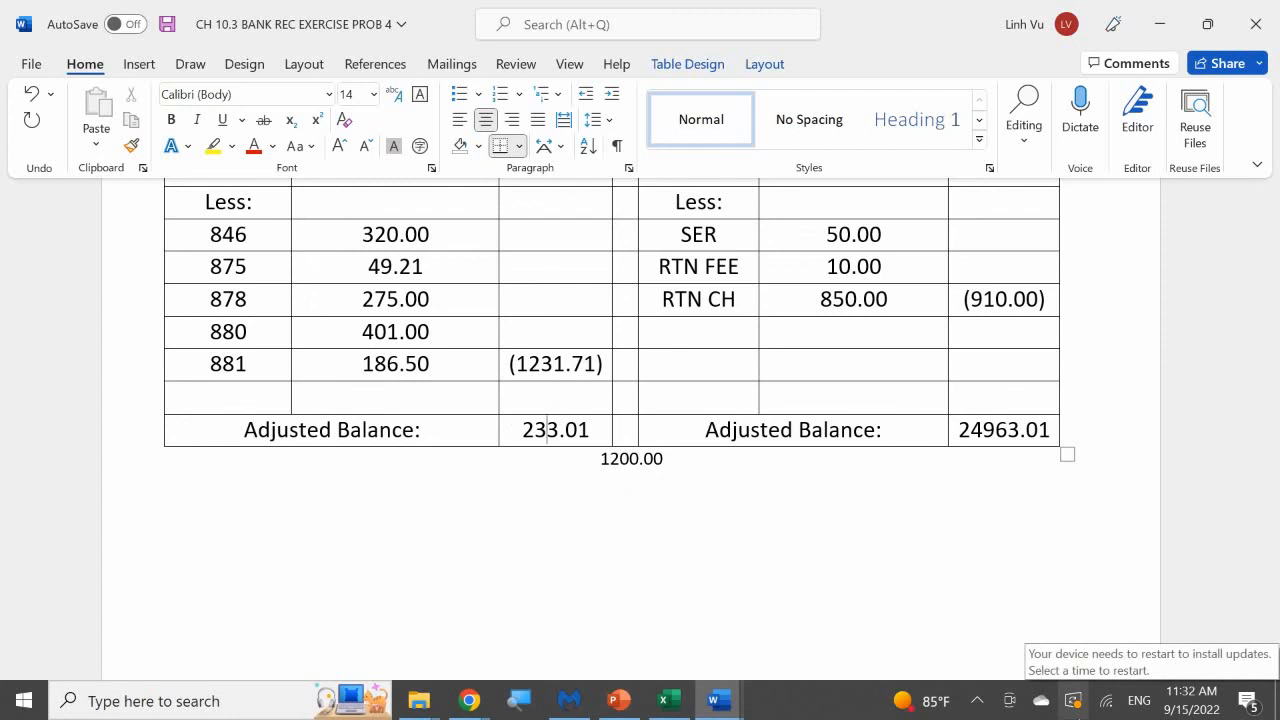
key(BackSpace)
text(496)
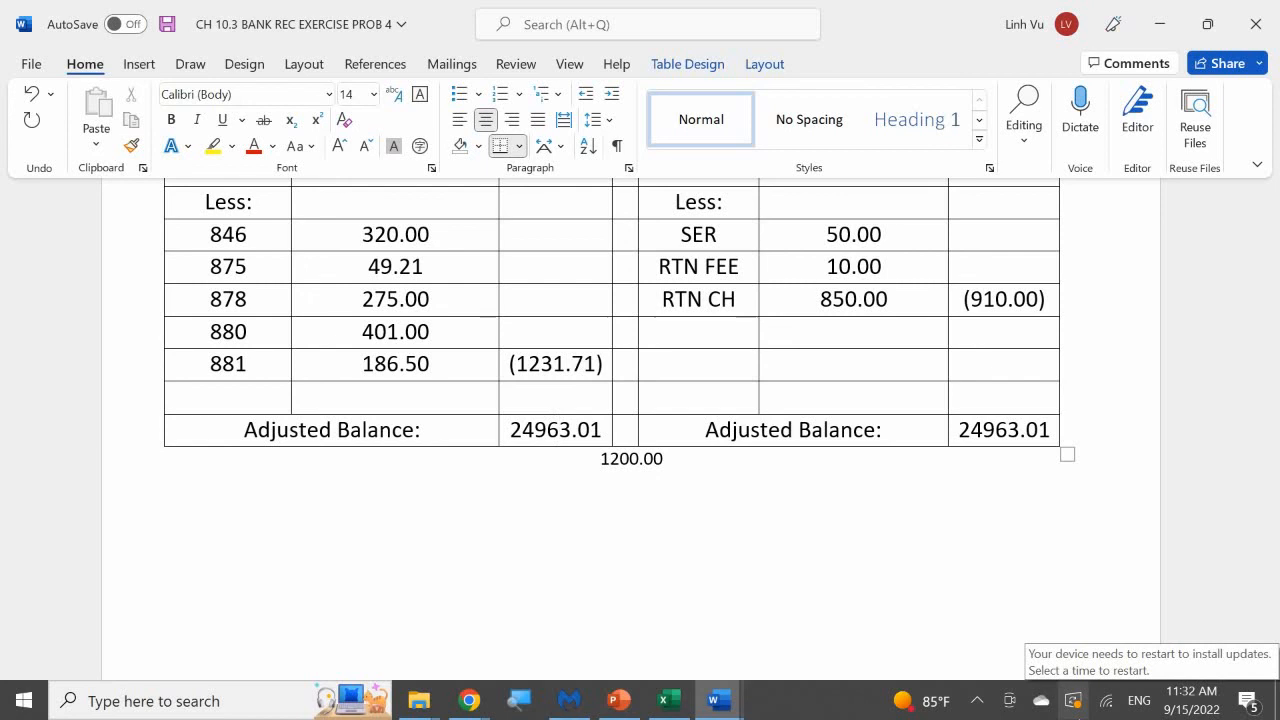
Review the reconciliation statement and delete the 1200.00 difference note beneath the table.
scroll(691, 531, up, 5)
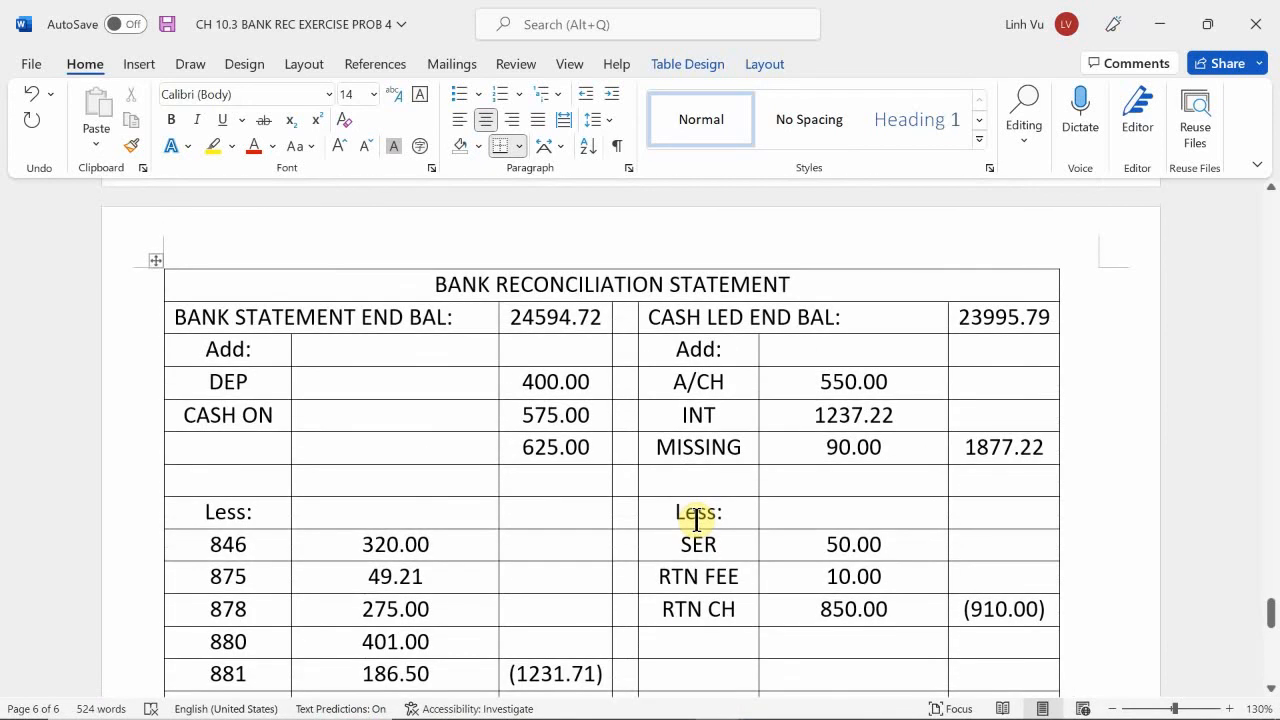
scroll(697, 519, down, 4)
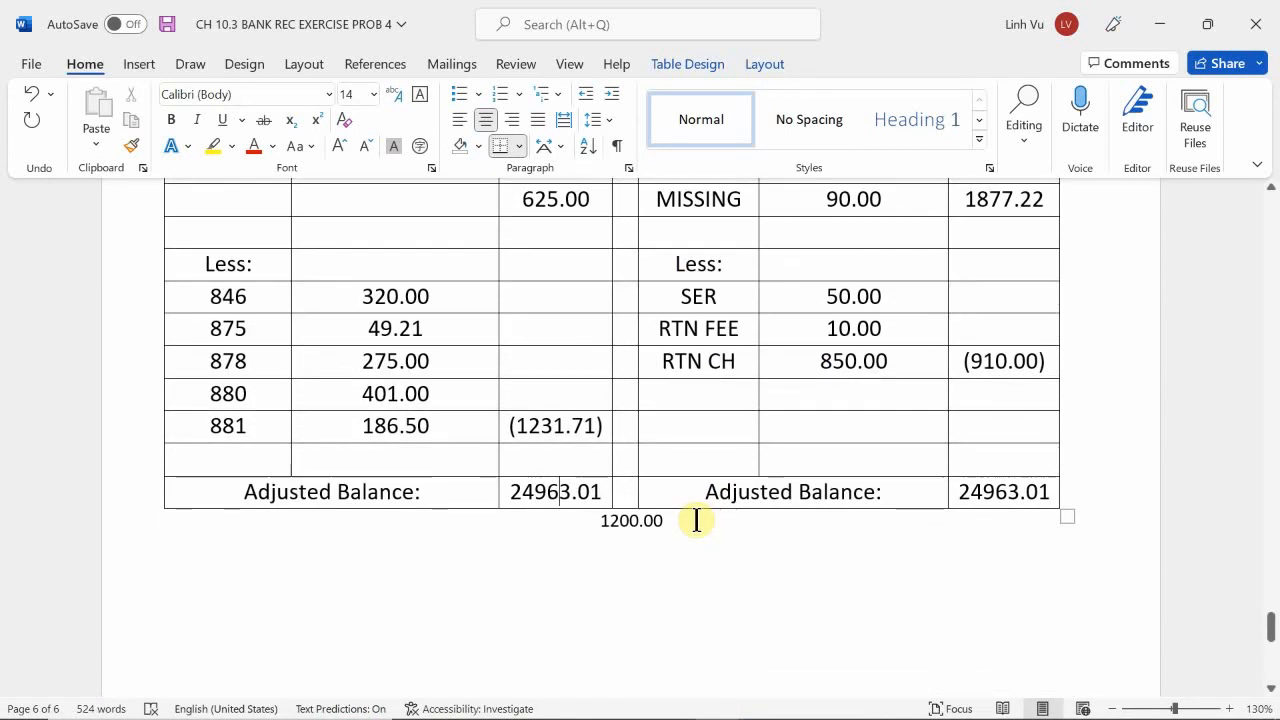
scroll(697, 519, down, 1)
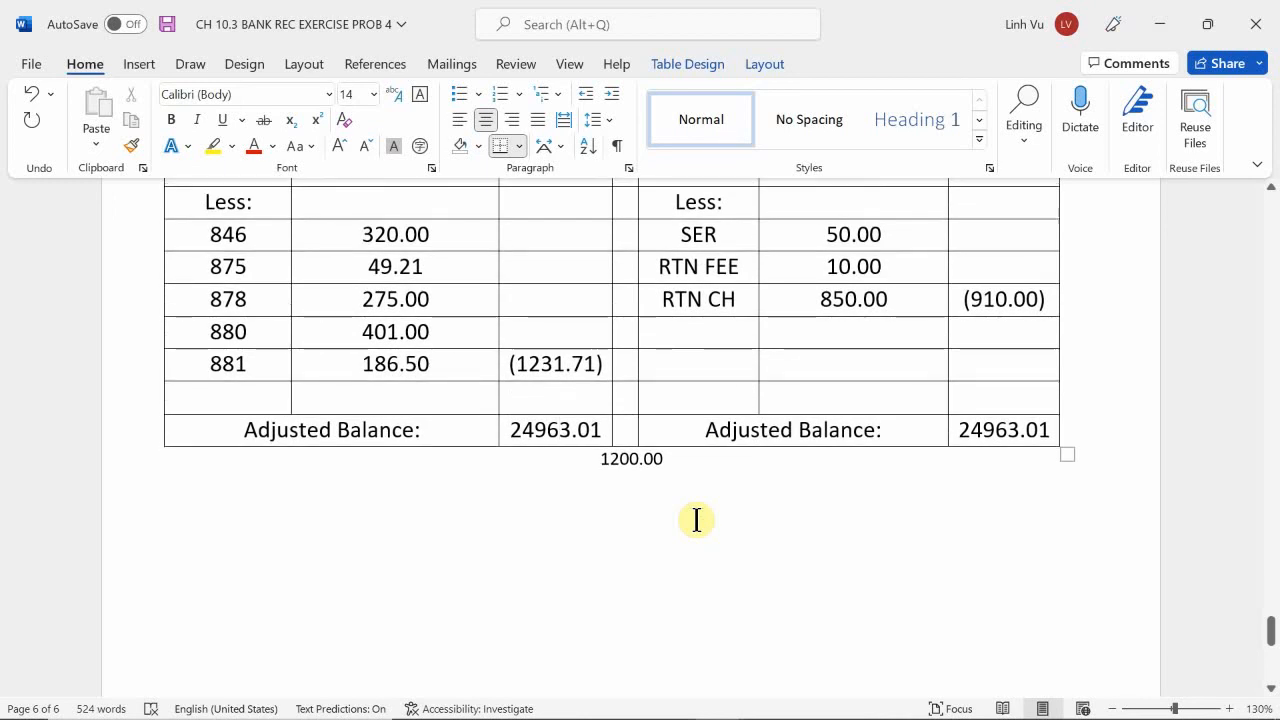
click(697, 466)
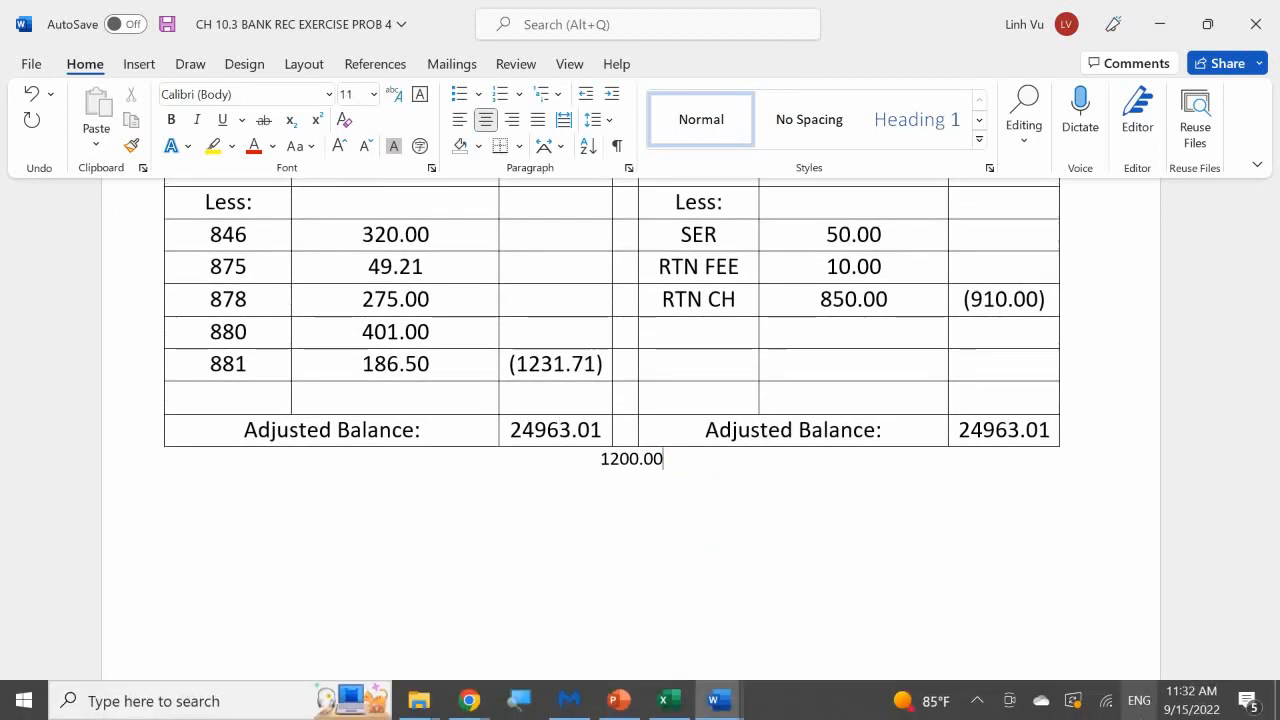
key(BackSpace)
key(BackSpace)
key(BackSpace)
key(BackSpace)
key(BackSpace)
key(BackSpace)
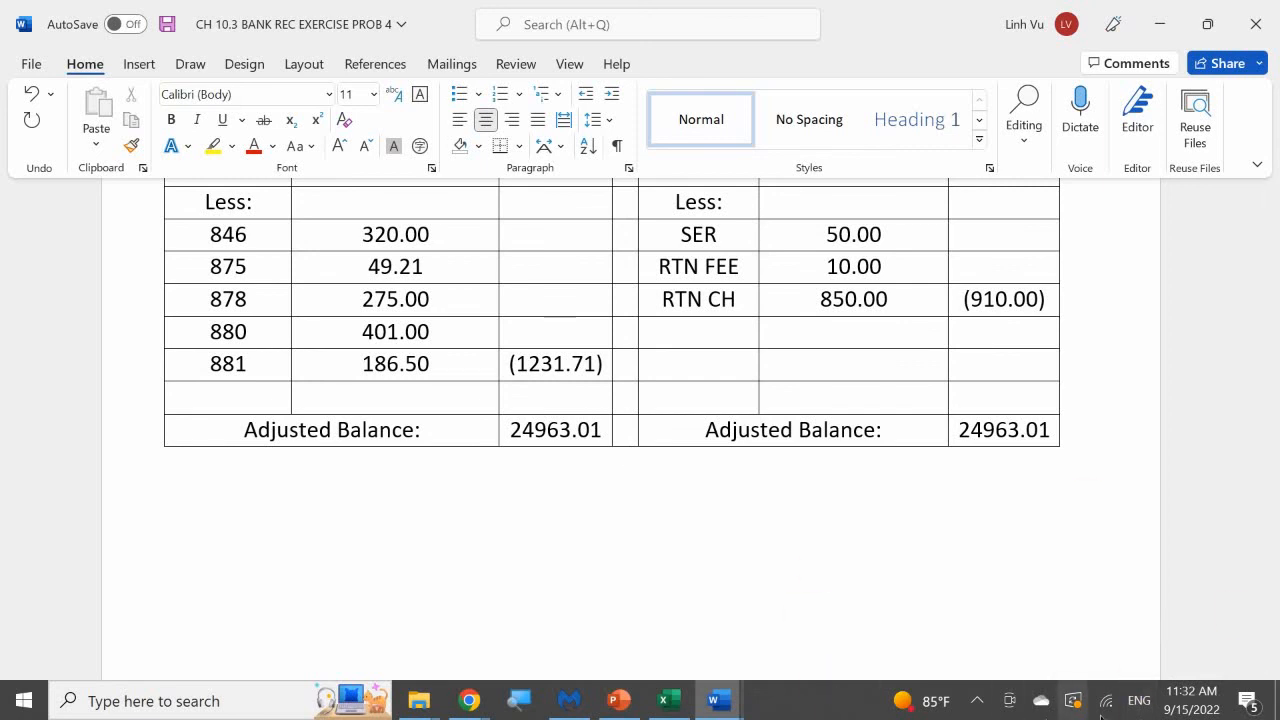
click(977, 700)
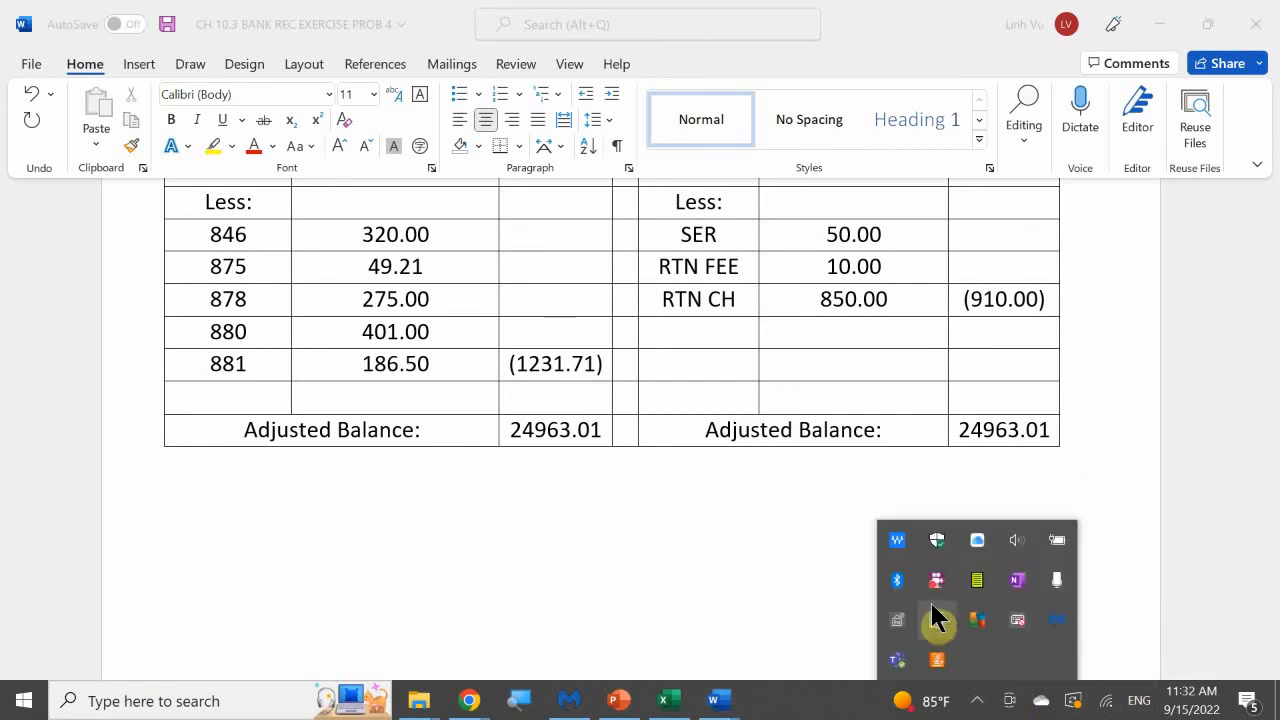
right_click(931, 585)
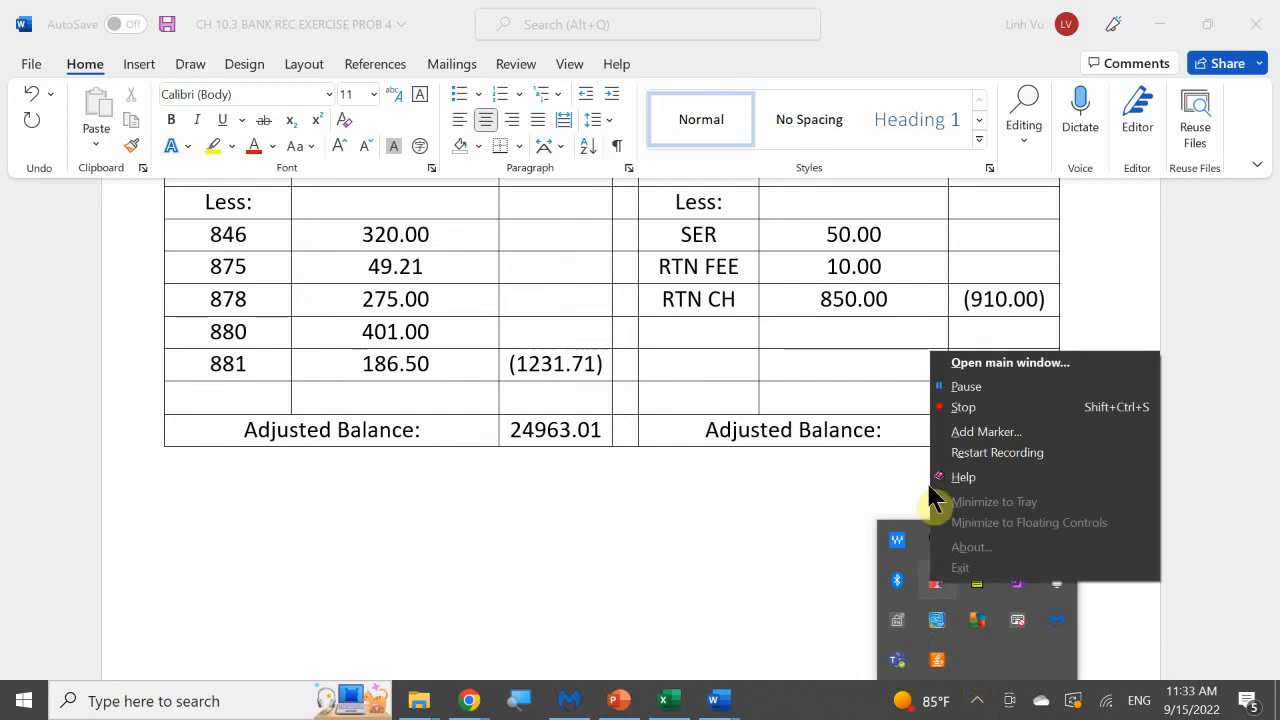